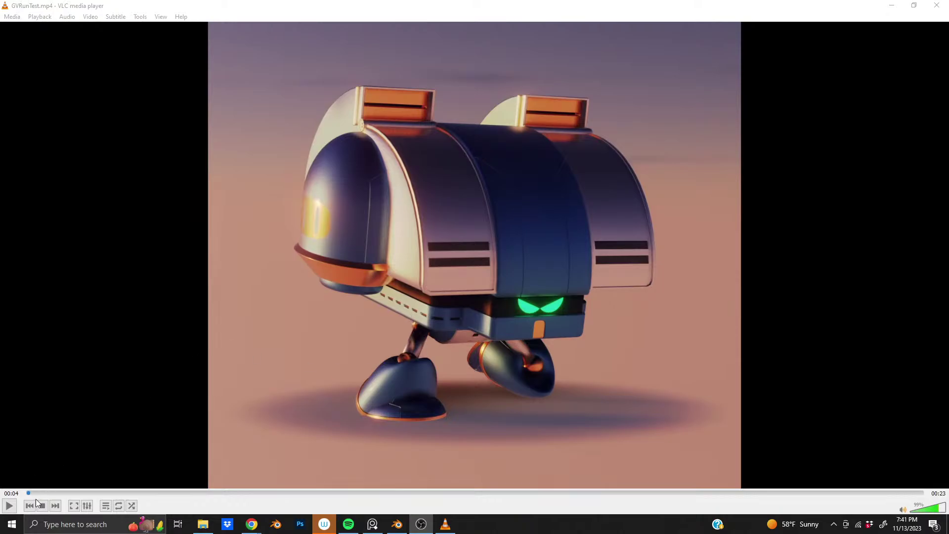
Step: Play the GVRunTest.mp4 animation, close the video player and return to Blender
left_click(13, 507)
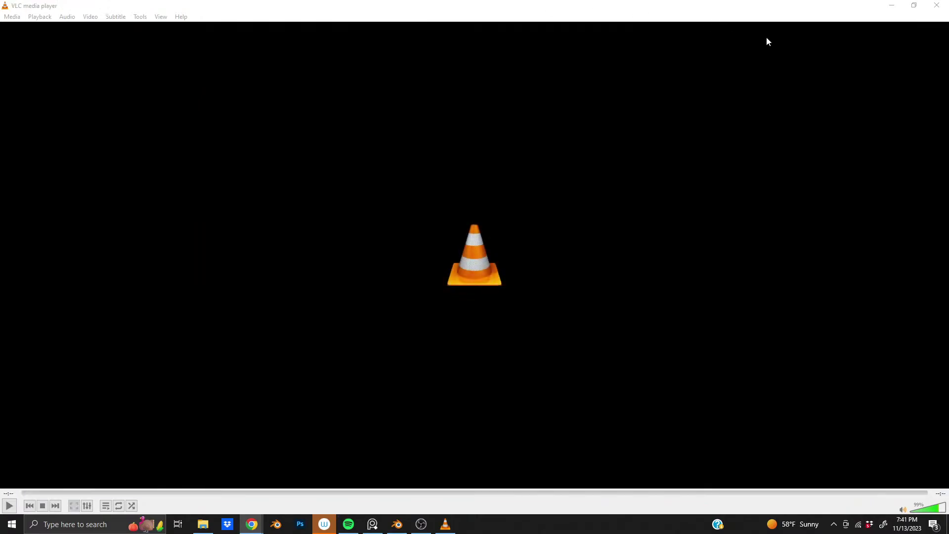
left_click(937, 7)
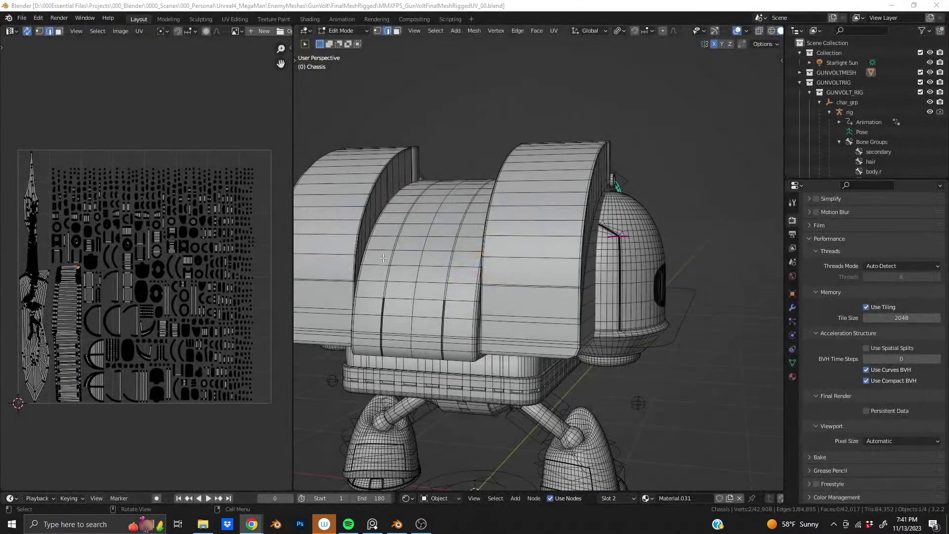
Step: Examine the chassis shoulder panels from several sides alongside the overall UV layout
middle_click_drag(376, 267, 430, 270)
scroll(407, 277, "down", 6)
scroll(430, 270, "up", 8)
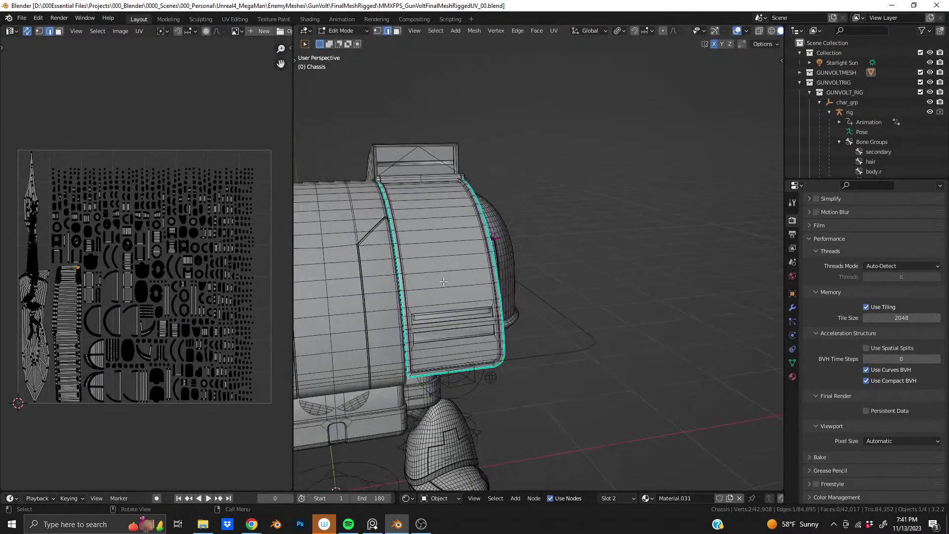
middle_click_drag(592, 189, 370, 288)
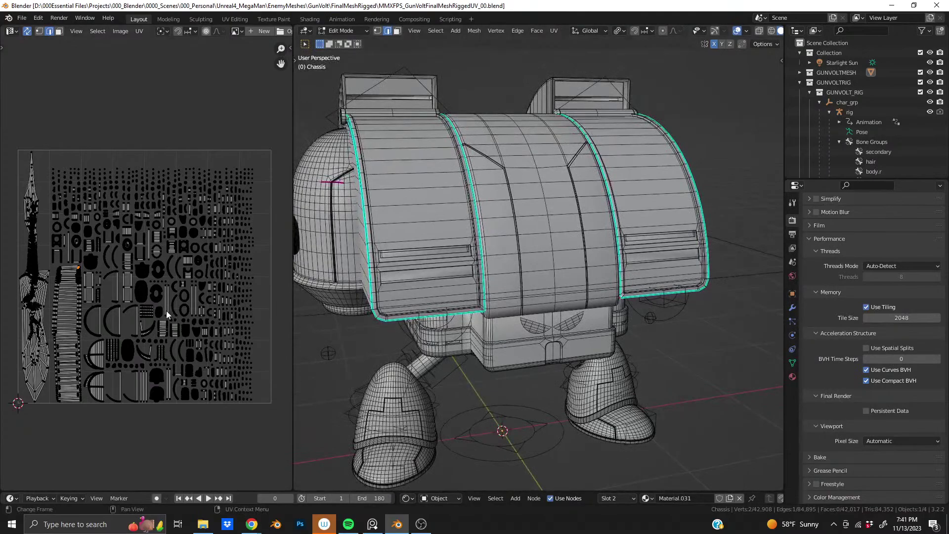
middle_click_drag(168, 322, 161, 248)
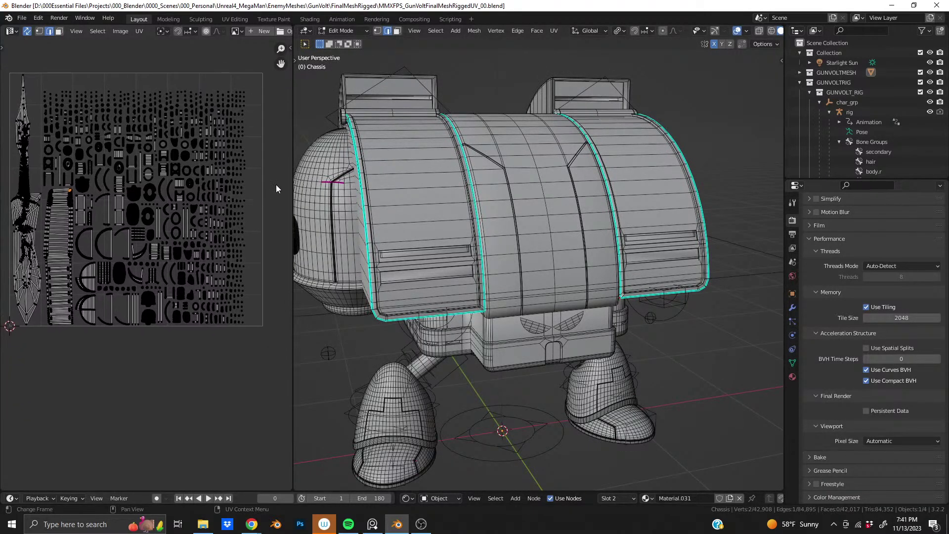
left_click_drag(292, 178, 267, 179)
middle_click_drag(143, 375, 152, 375)
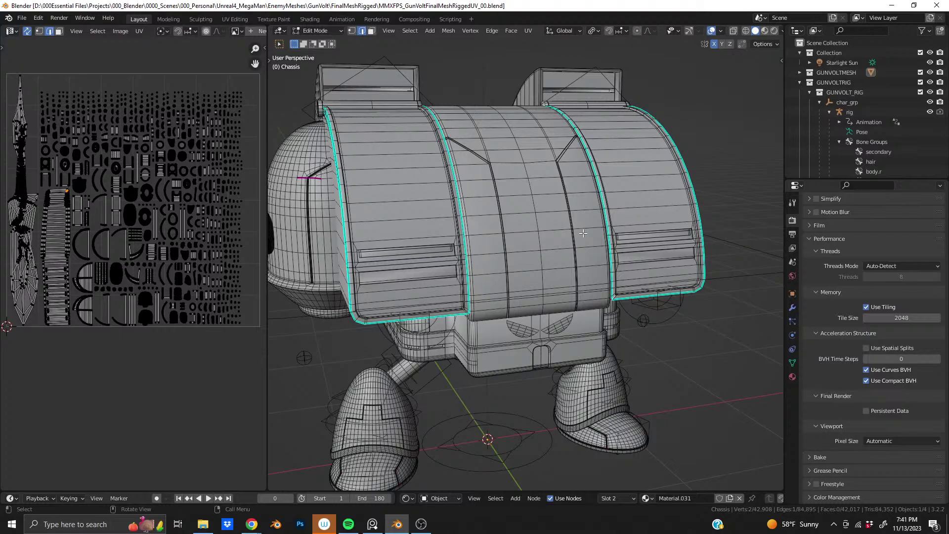
scroll(129, 221, "up", 5)
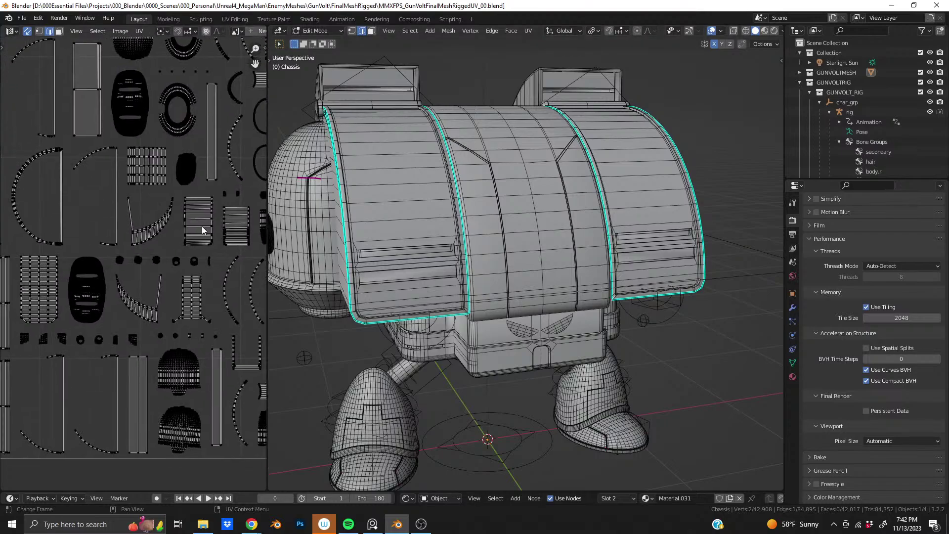
Step: Widen the UV editor and inspect the UV islands across the whole layout
left_click_drag(267, 237, 636, 237)
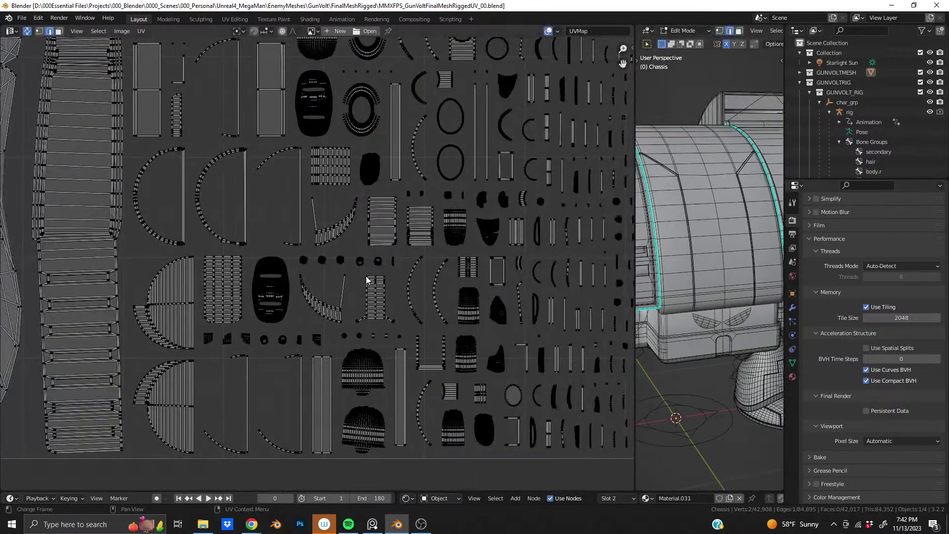
scroll(366, 276, "down", 8)
scroll(343, 296, "up", 10)
middle_click_drag(427, 315, 376, 281)
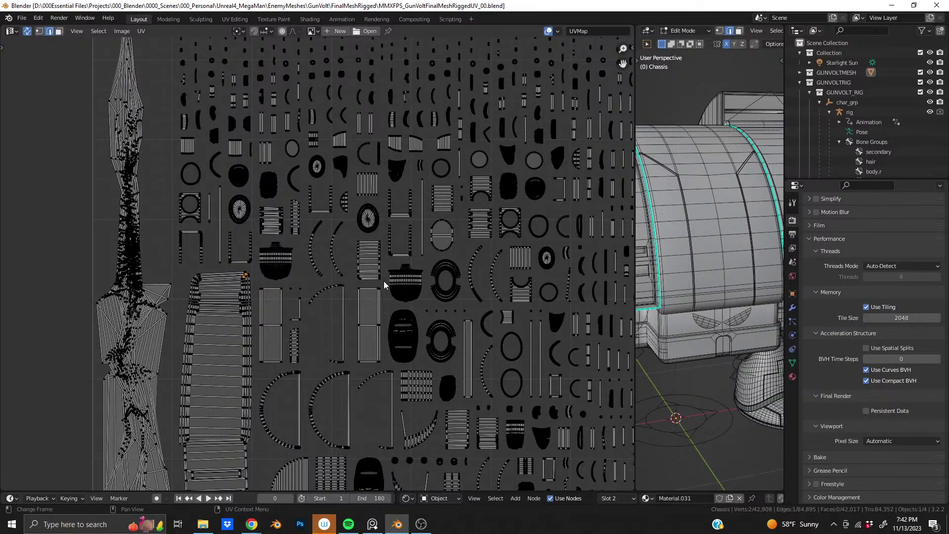
scroll(387, 286, "down", 6)
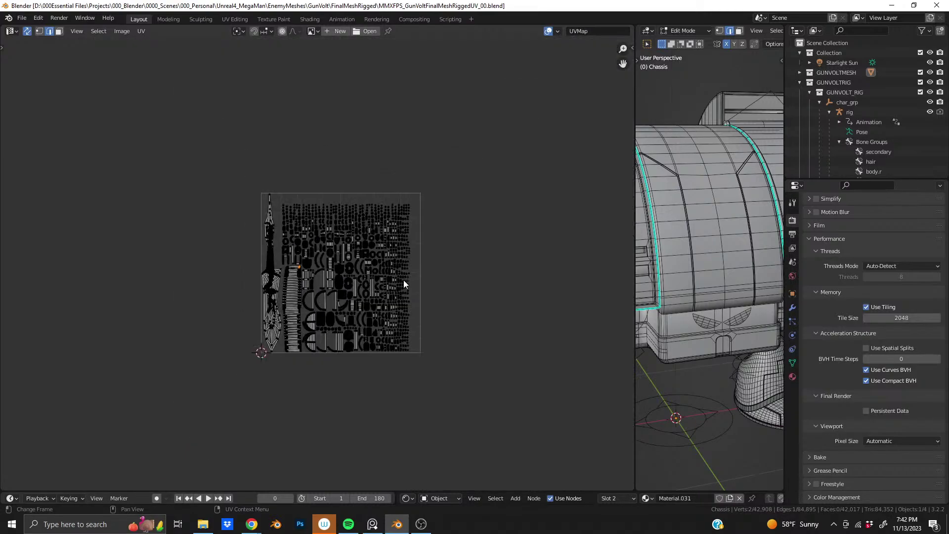
scroll(403, 280, "up", 3)
middle_click_drag(375, 285, 277, 248)
scroll(278, 247, "up", 2)
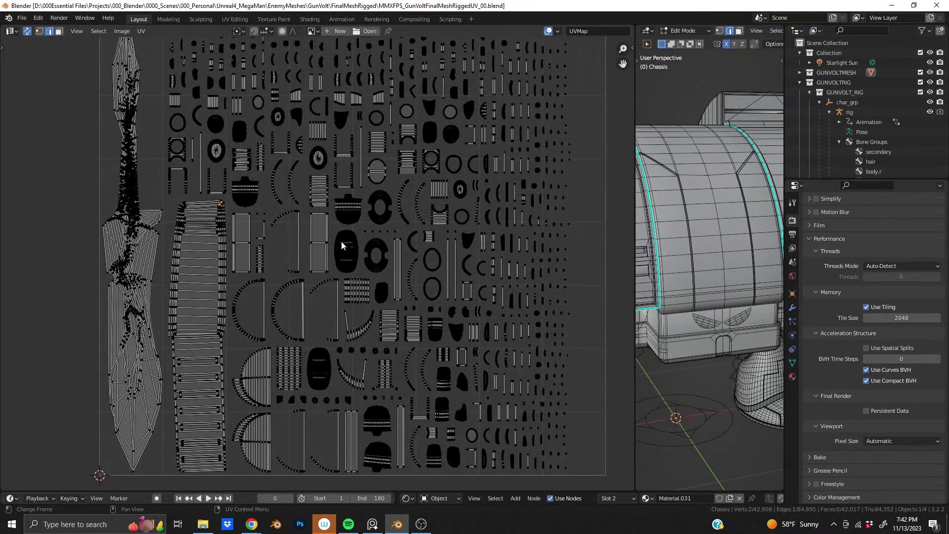
scroll(341, 242, "up", 1)
scroll(331, 273, "down", 2)
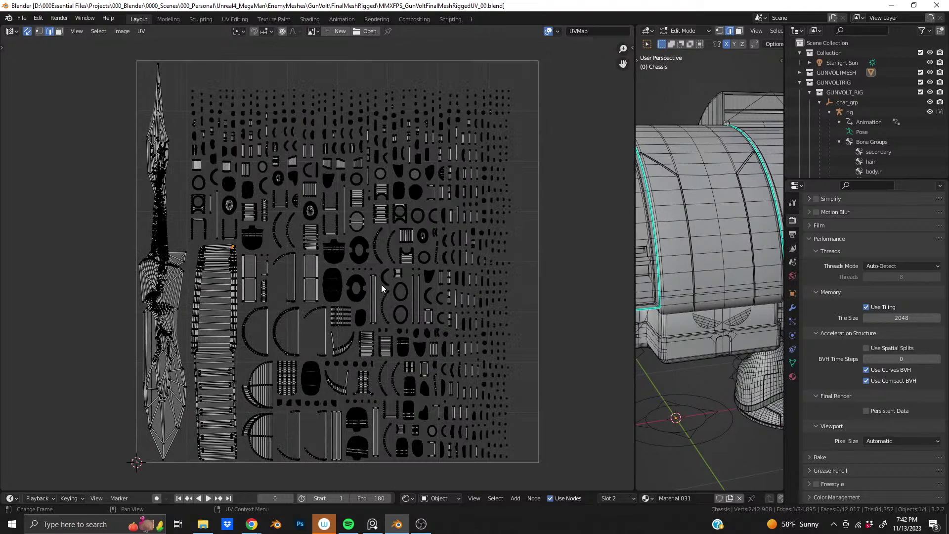
scroll(381, 284, "up", 1)
scroll(383, 282, "down", 1)
scroll(237, 354, "up", 3)
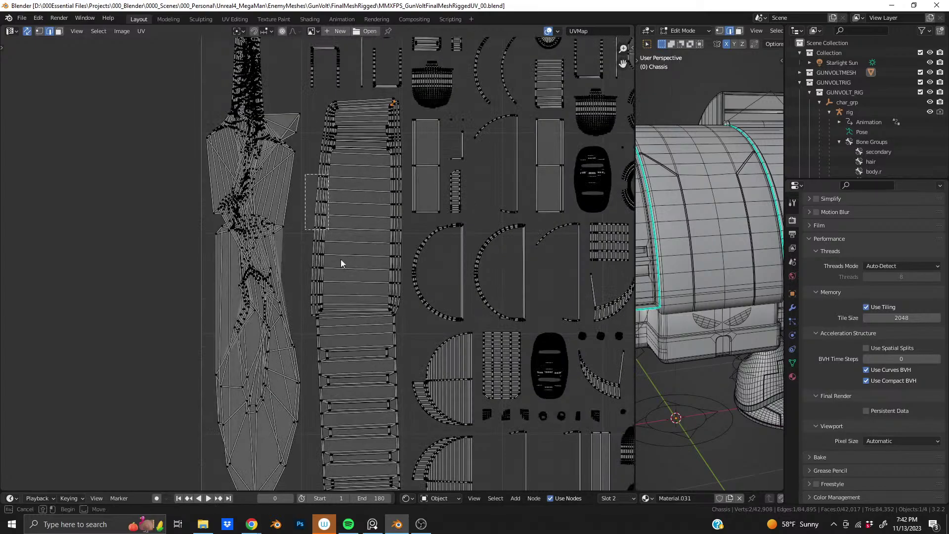
Step: Box-select part of the long strip UV island to locate its faces on the chassis, and clear the selection
left_click_drag(304, 174, 411, 446)
middle_click_drag(751, 283, 642, 299)
scroll(707, 291, "down", 3)
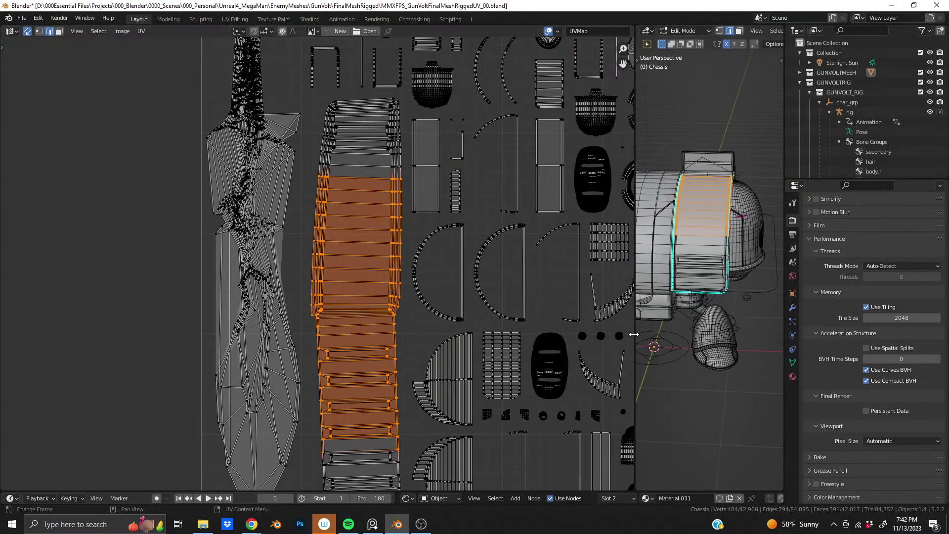
left_click_drag(635, 336, 267, 336)
scroll(156, 297, "down", 5)
middle_click_drag(156, 297, 112, 295)
scroll(141, 293, "up", 2)
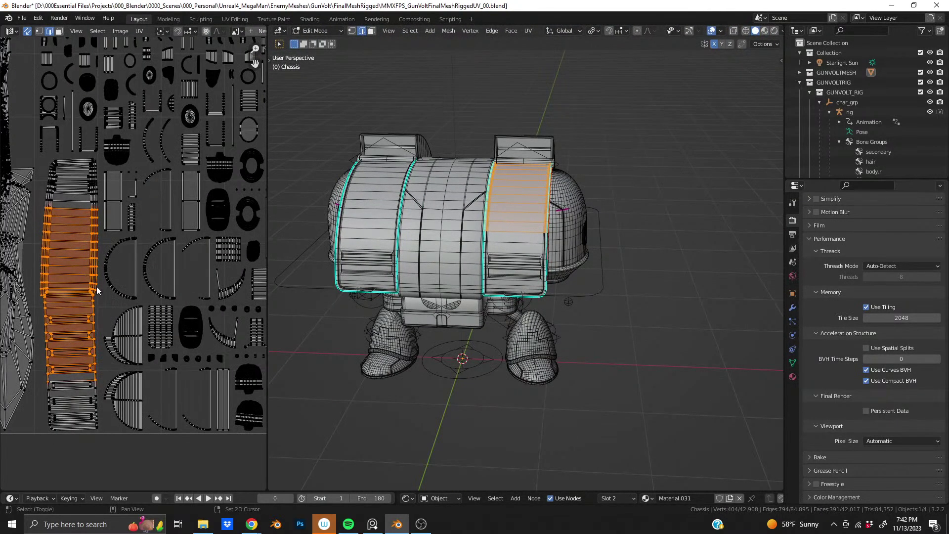
scroll(96, 287, "up", 2)
left_click(473, 194)
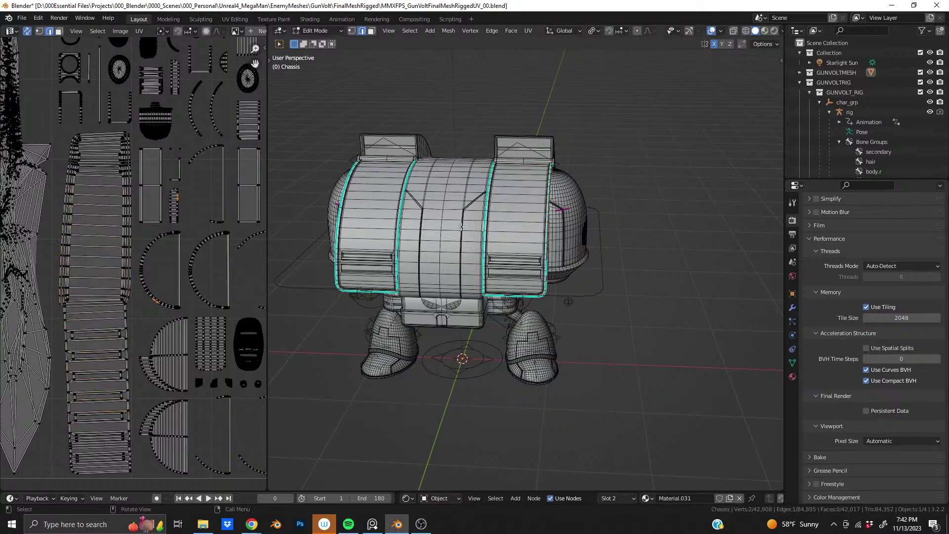
left_click(638, 195)
Step: Examine the marked border edges and bevelled rims of the two shoulder panels up close
scroll(503, 272, "up", 5)
middle_click_drag(501, 238, 407, 198)
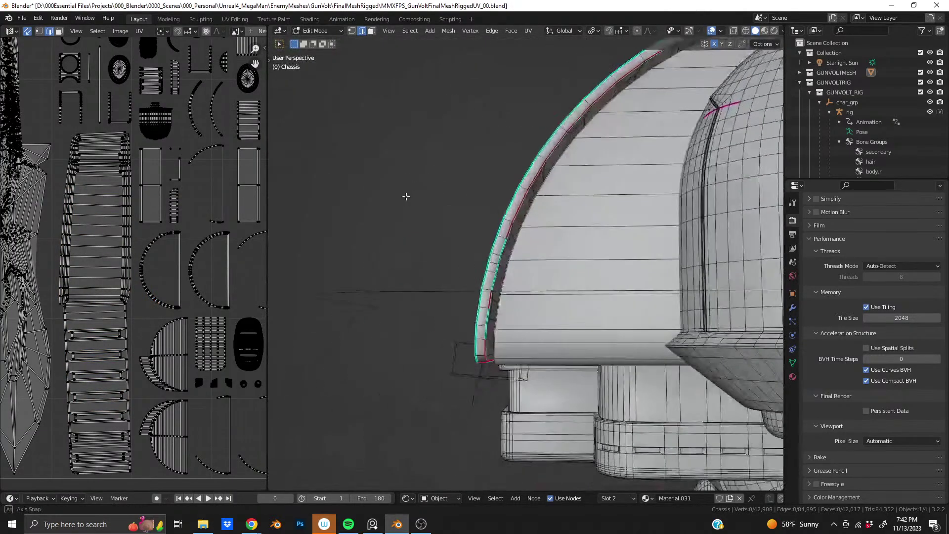
scroll(491, 249, "up", 3)
middle_click_drag(492, 250, 581, 300)
scroll(446, 216, "up", 3)
scroll(499, 230, "up", 2)
scroll(508, 239, "down", 8)
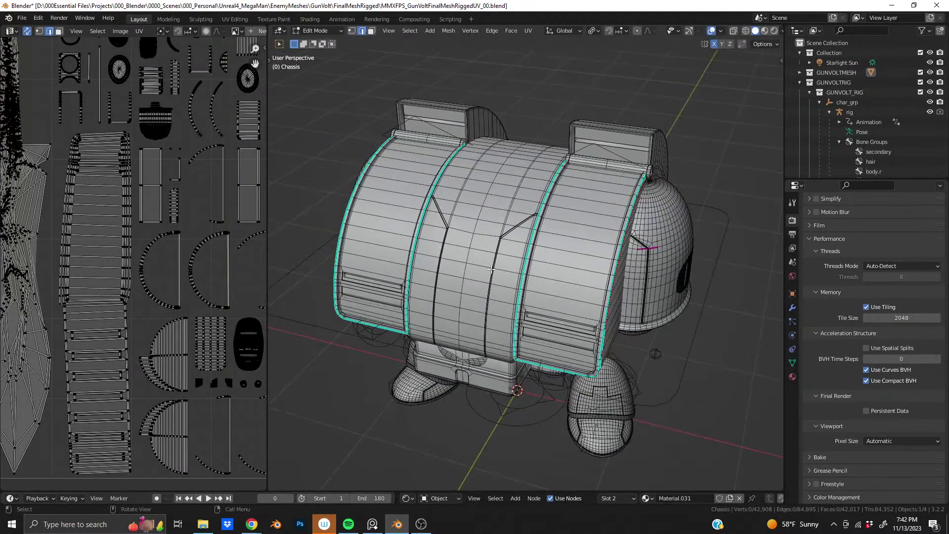
scroll(633, 237, "up", 10)
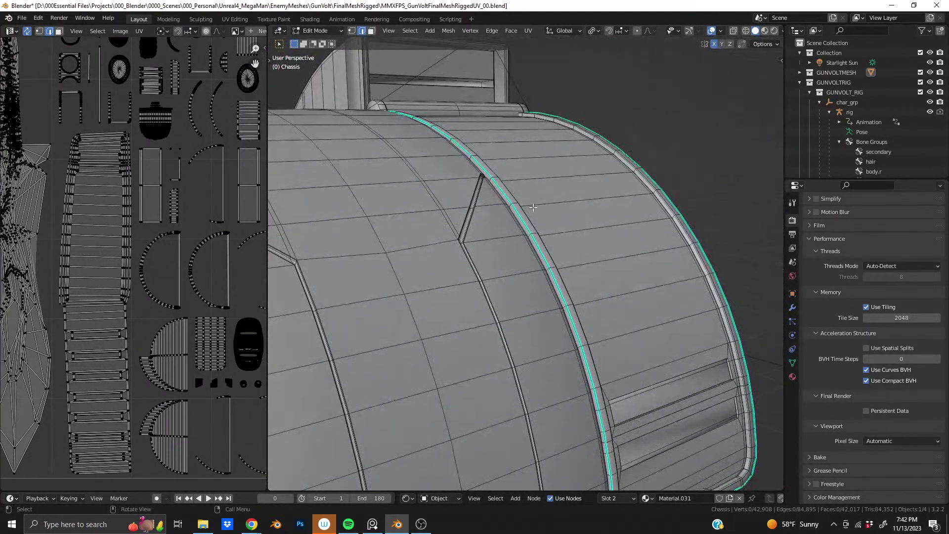
middle_click_drag(533, 207, 475, 238)
scroll(418, 214, "down", 12)
scroll(508, 248, "up", 3)
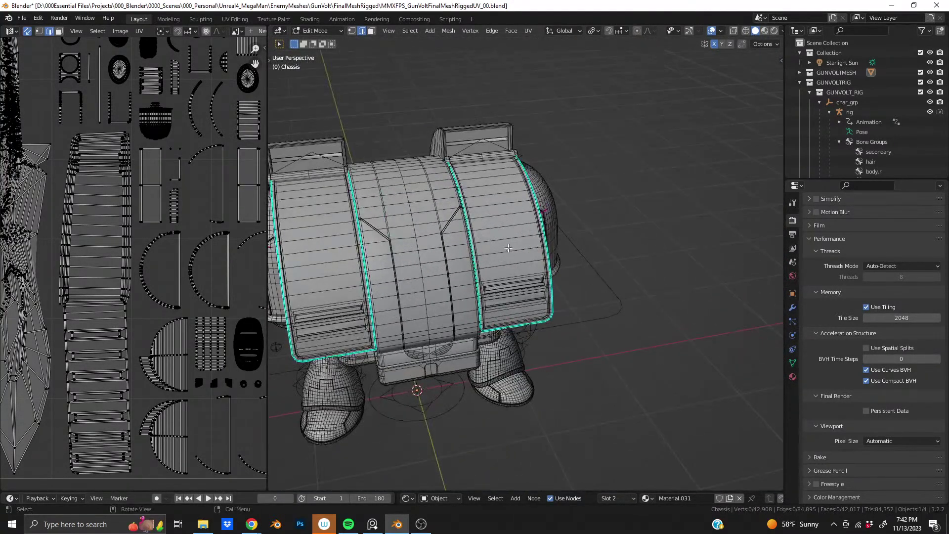
Step: Select all faces linked within the character's left shoulder panel and inspect the extent and borders of that island
key("l")
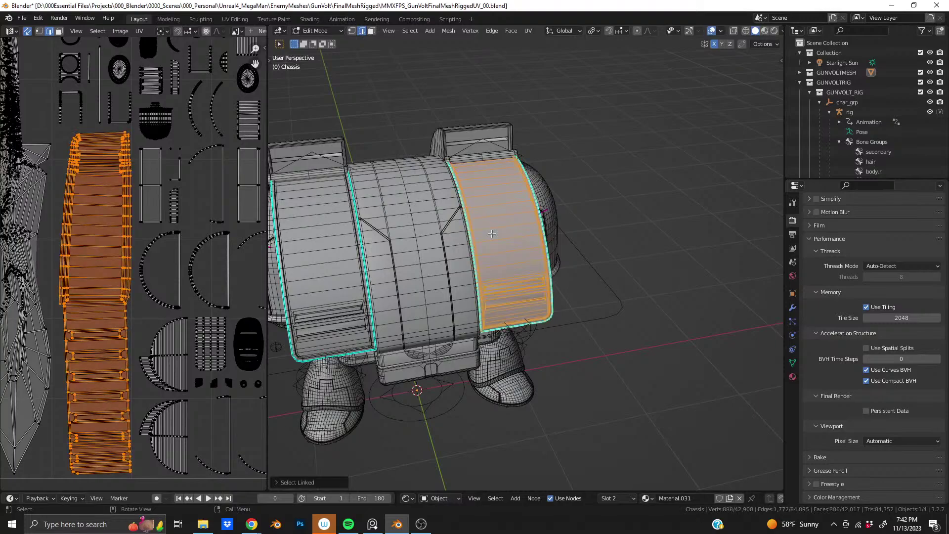
middle_click_drag(492, 233, 462, 249)
scroll(516, 256, "down", 2)
scroll(516, 270, "up", 4)
scroll(529, 237, "down", 2)
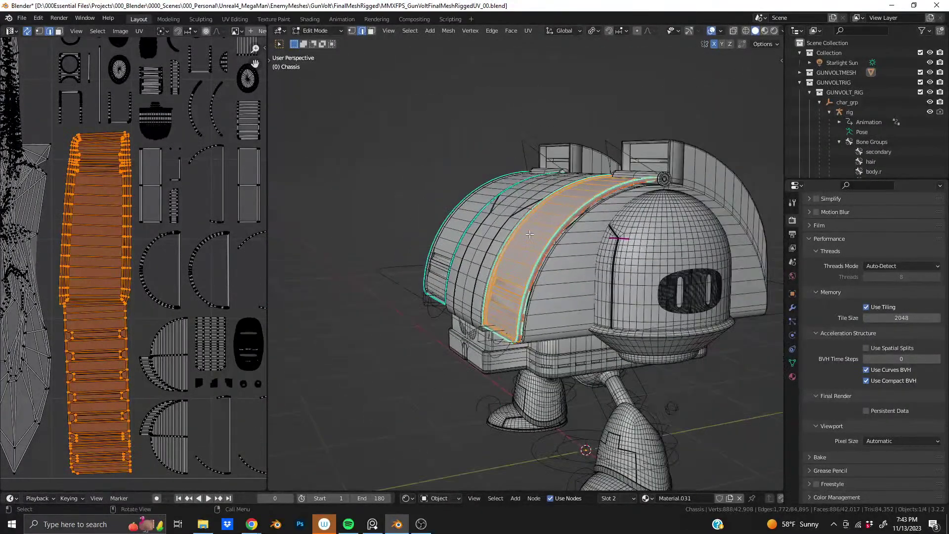
middle_click_drag(545, 216, 540, 227, "shift")
scroll(509, 261, "up", 5)
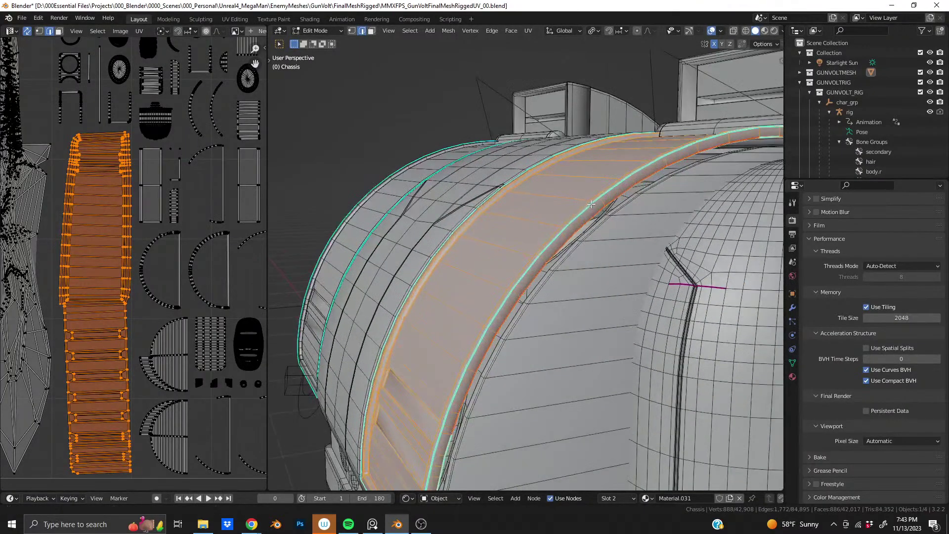
scroll(509, 261, "down", 6)
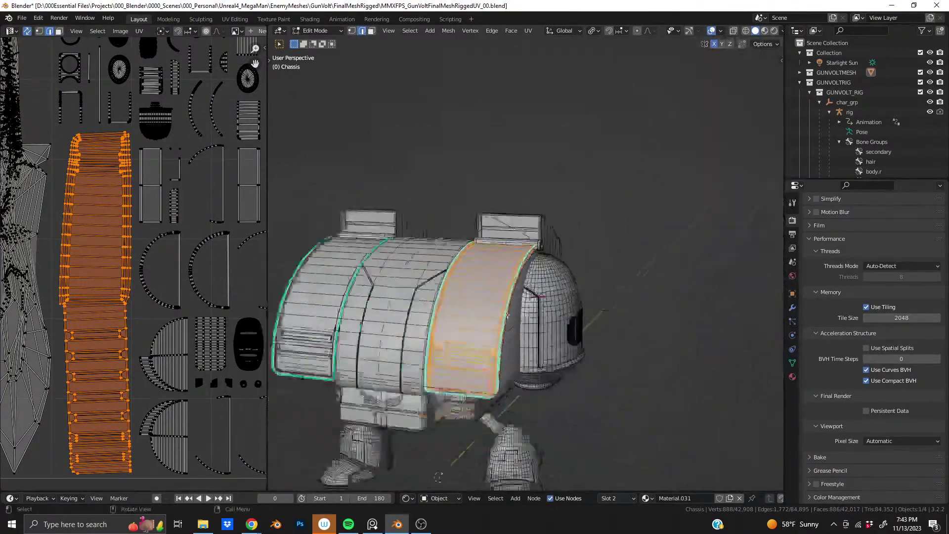
scroll(522, 235, "up", 6)
middle_click_drag(522, 235, 505, 278)
scroll(460, 317, "up", 4)
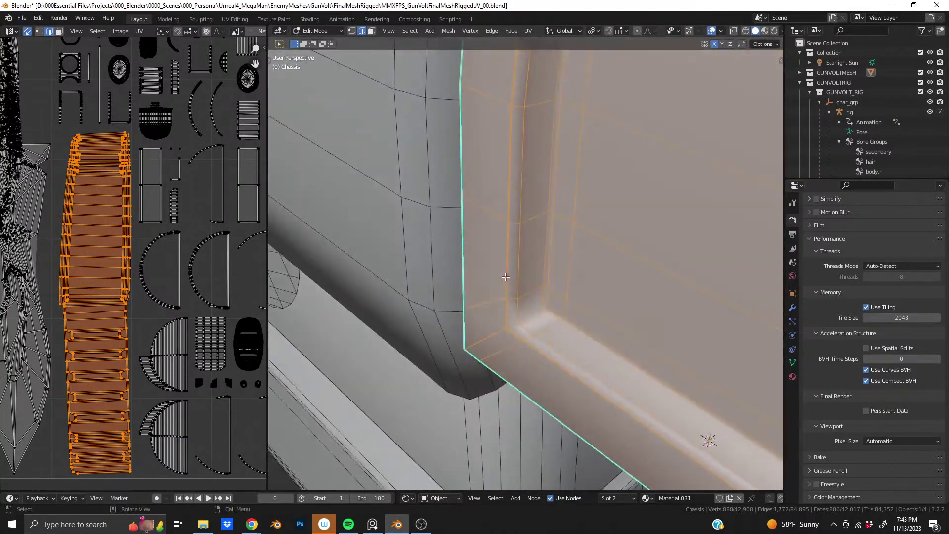
Step: Select the short edge path crossing the recessed groove at the shoulder panel's lower inner corner and mark it as a seam
left_click(490, 330)
middle_click_drag(490, 331, 514, 335)
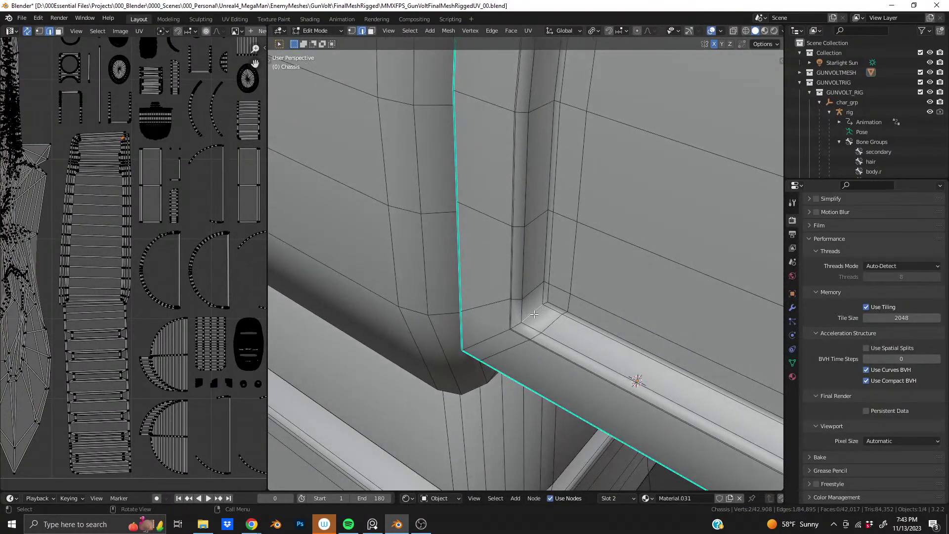
scroll(509, 329, "up", 6)
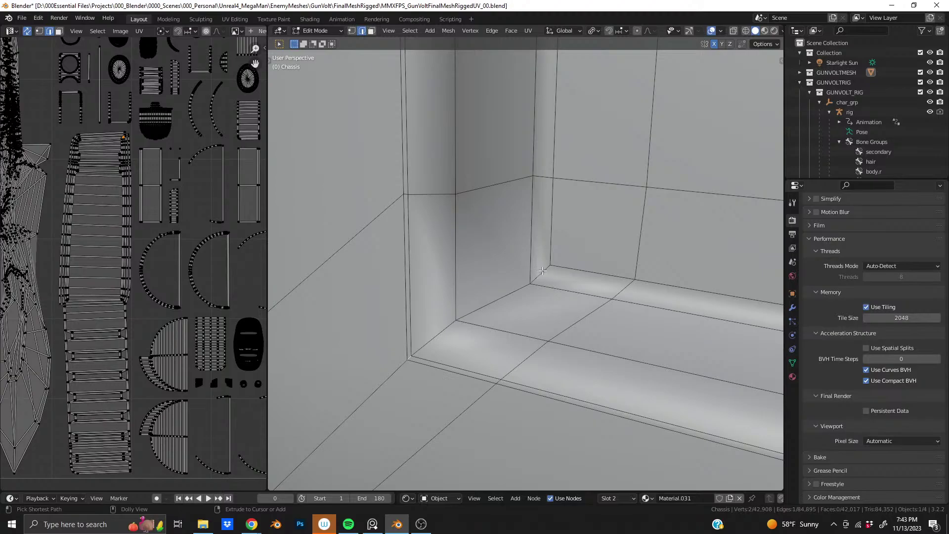
left_click(543, 271, "ctrl")
scroll(505, 228, "down", 6)
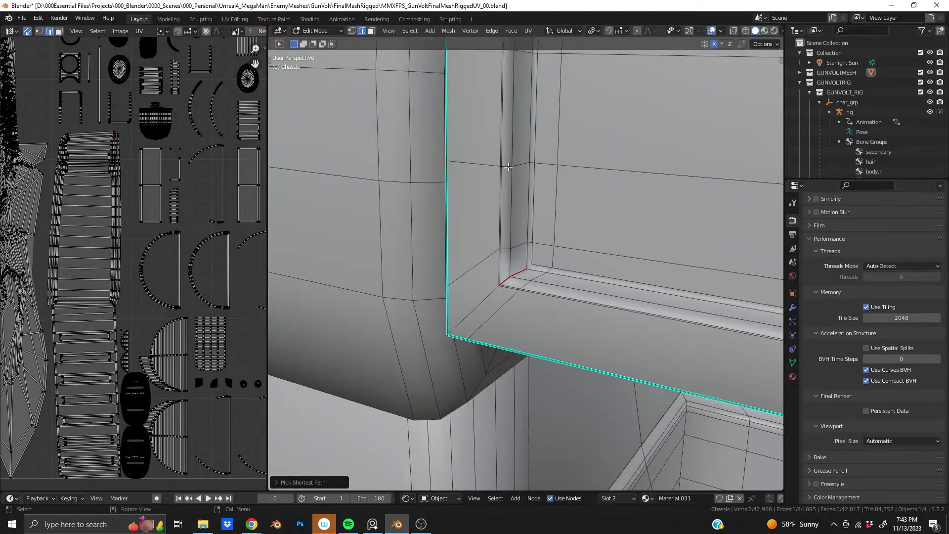
Step: Inspect the shoulder panel's recessed groove from the lower inner corner up to the cylinder at its upper end
middle_click_drag(505, 228, 483, 343, "shift")
scroll(483, 343, "down", 5)
scroll(521, 164, "down", 5)
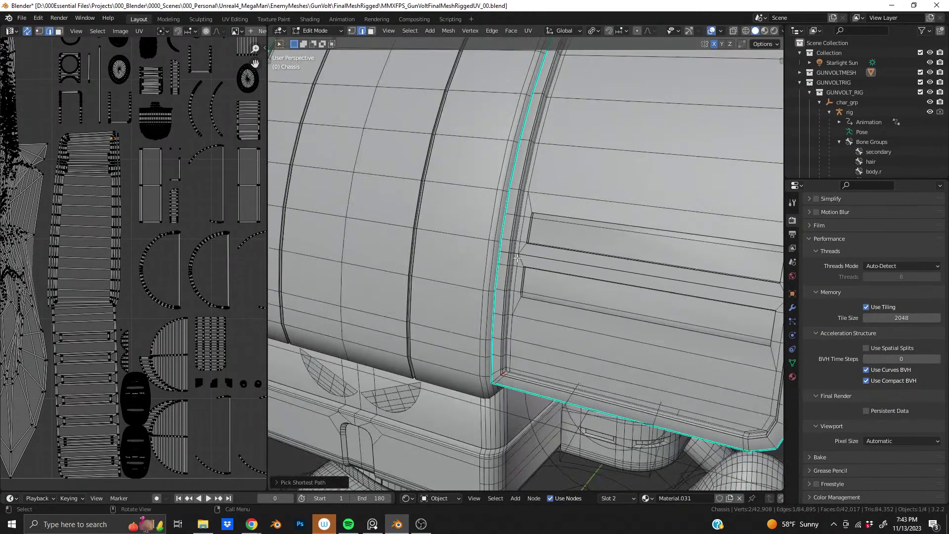
middle_click_drag(520, 165, 457, 482)
middle_click_drag(441, 257, 508, 312, "shift")
scroll(509, 312, "up", 8)
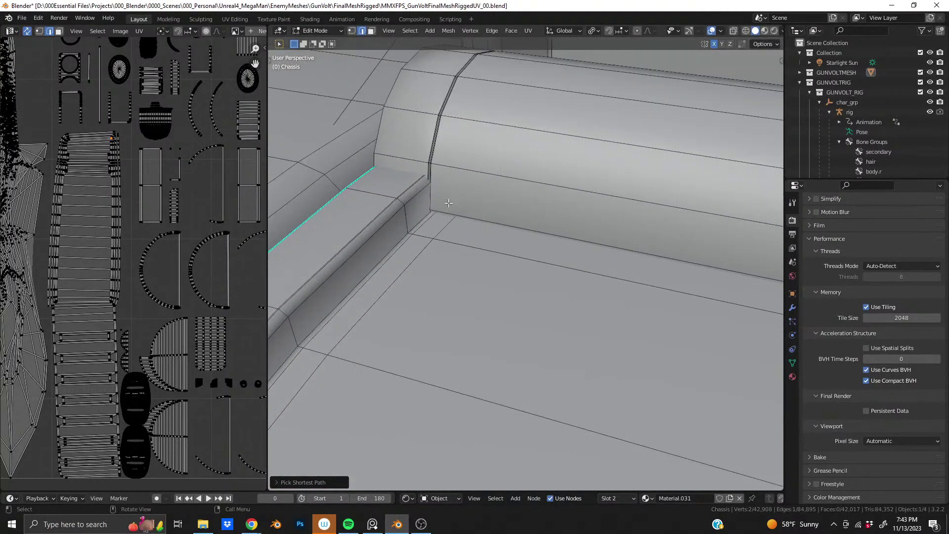
middle_click_drag(448, 203, 513, 281)
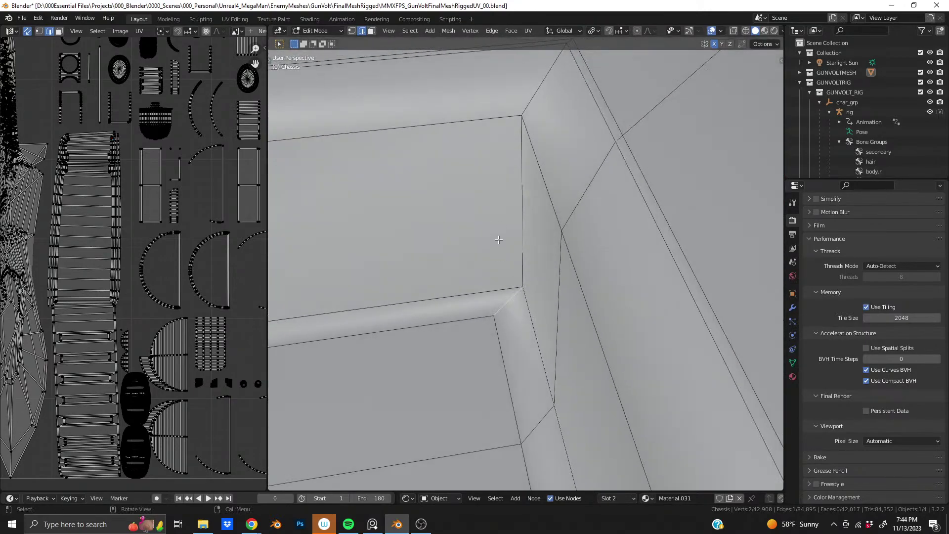
middle_click_drag(498, 240, 455, 391)
scroll(596, 224, "up", 5)
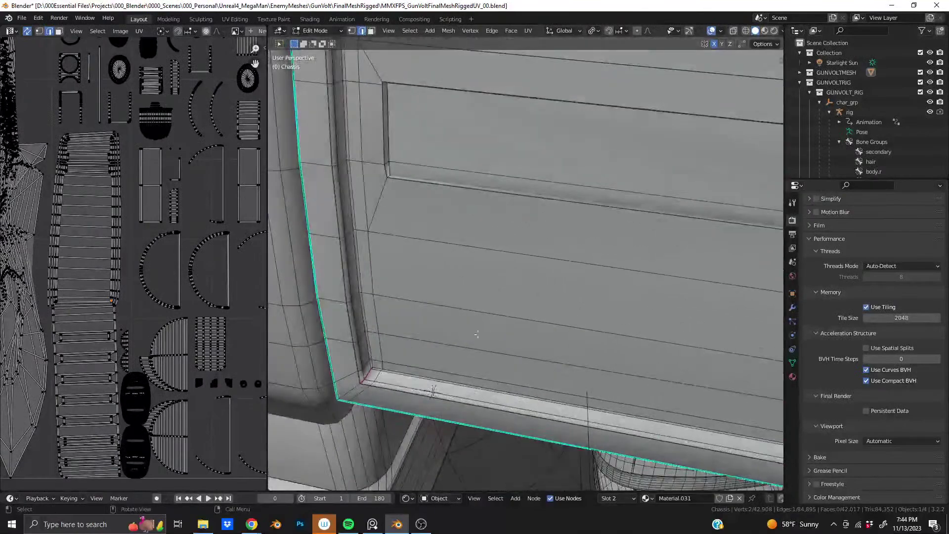
Step: Start a seam on the recessed groove's inner long edge, running up from the marked lower inner corner of the shoulder panel
middle_click_drag(596, 224, 516, 281)
scroll(569, 261, "up", 3)
left_click(502, 271, "shift")
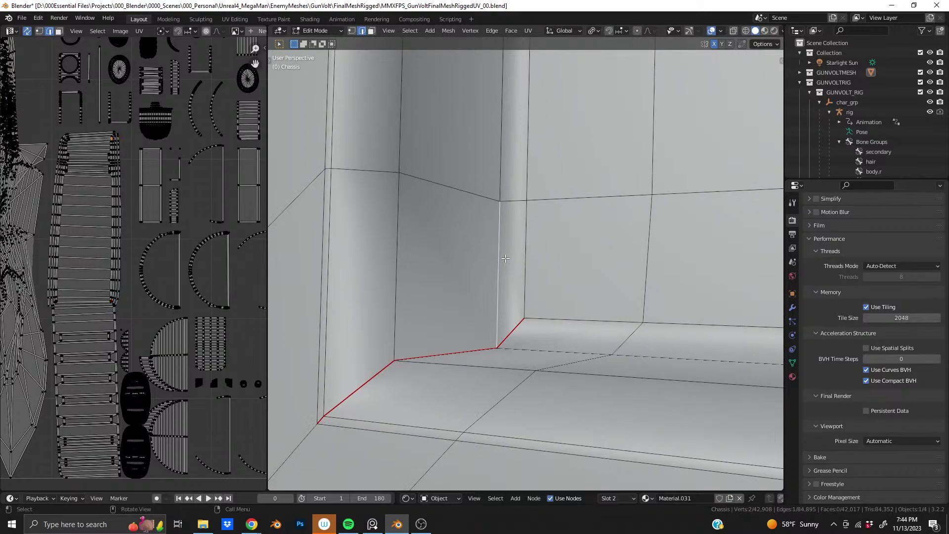
scroll(506, 258, "down", 5)
middle_click_drag(494, 297, 567, 132)
scroll(478, 349, "up", 4)
scroll(526, 246, "down", 2)
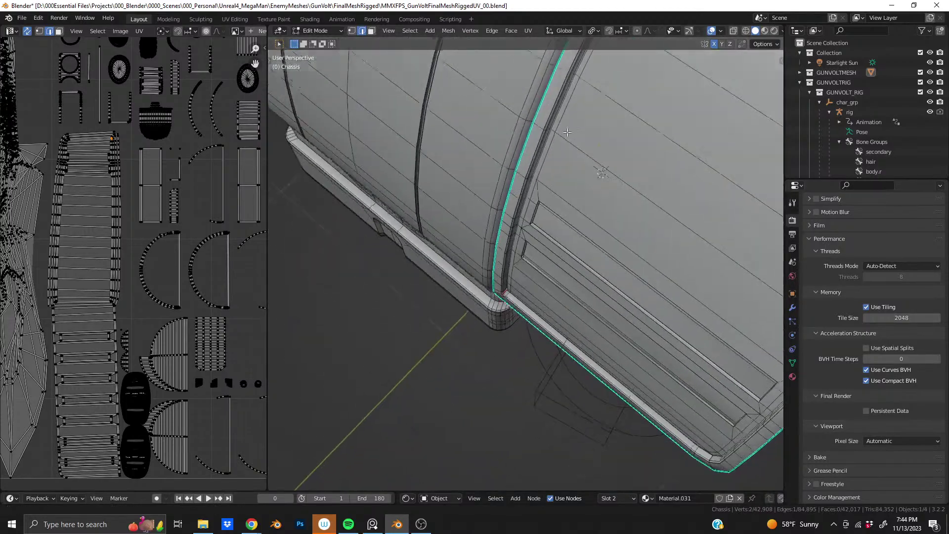
scroll(540, 218, "up", 5)
middle_click_drag(483, 265, 530, 181)
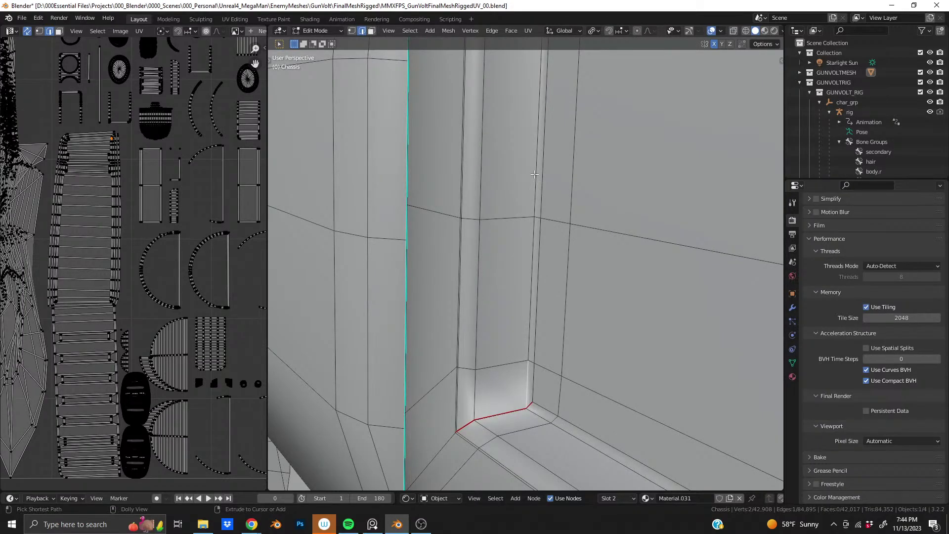
left_click(535, 174, "ctrl")
Step: Extend the seam up the same groove edge, past the shoulder panel's recessed vents
scroll(532, 218, "up", 3)
middle_click_drag(532, 218, 505, 280)
left_click(503, 256, "shift")
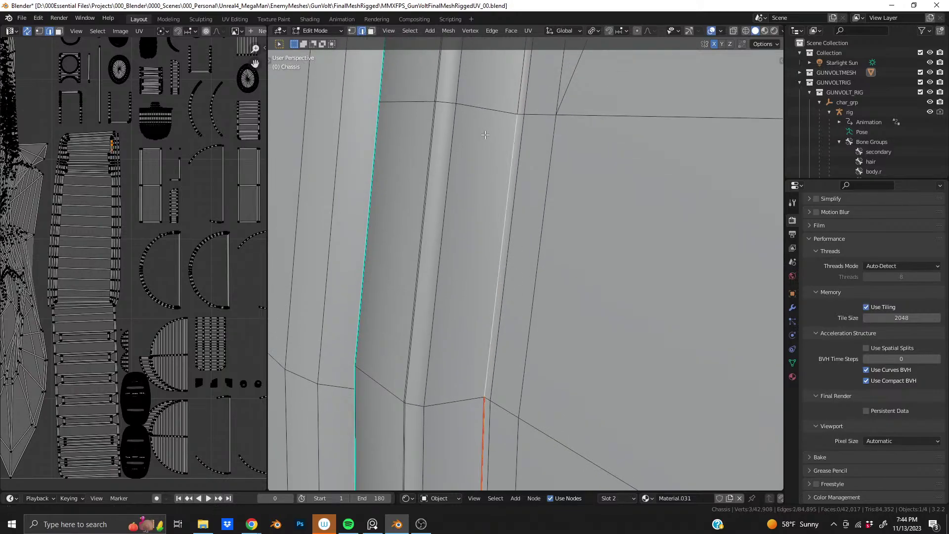
middle_click_drag(507, 245, 507, 253)
scroll(507, 253, "down", 4)
scroll(507, 233, "up", 5)
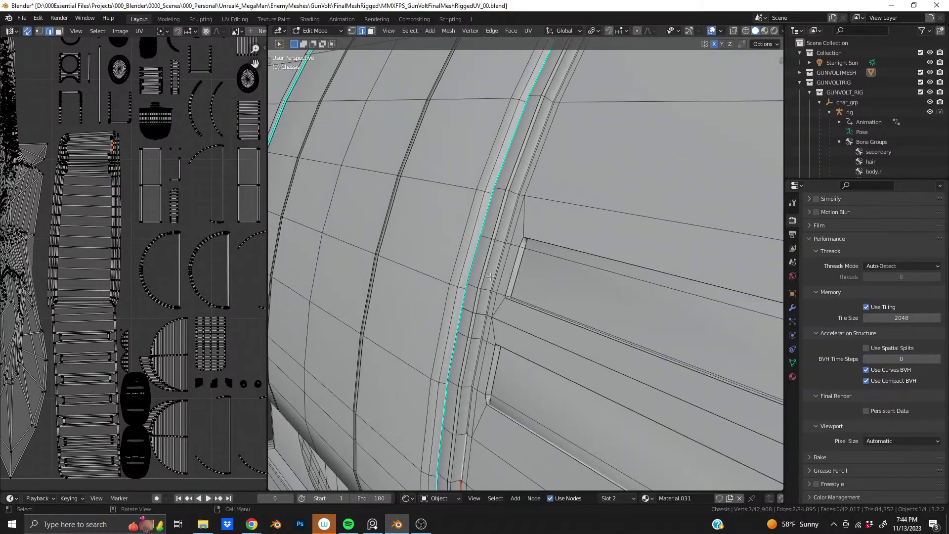
middle_click_drag(504, 213, 494, 257)
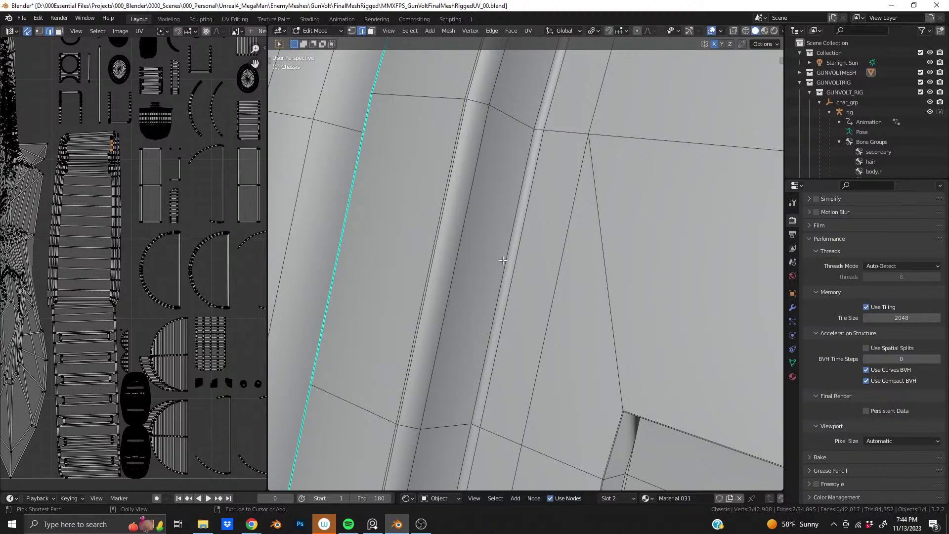
left_click(503, 260, "ctrl")
middle_click_drag(503, 260, 573, 222, "shift")
left_click(509, 286, "shift")
Step: Continue the groove-edge seam over the shoulder panel's curve, up to the segment beside the angled panel line's end
scroll(554, 267, "down", 6)
middle_click_drag(573, 223, 554, 302, "shift")
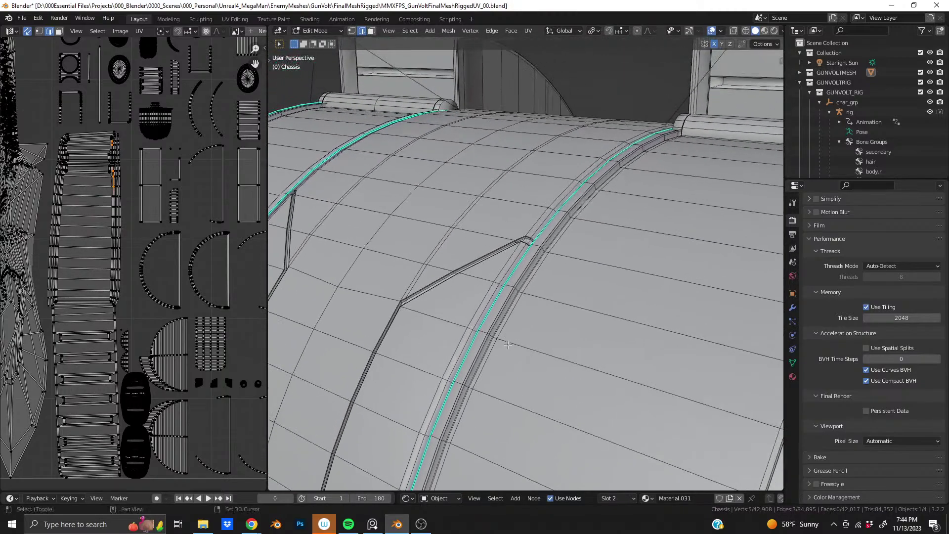
scroll(553, 303, "up", 7)
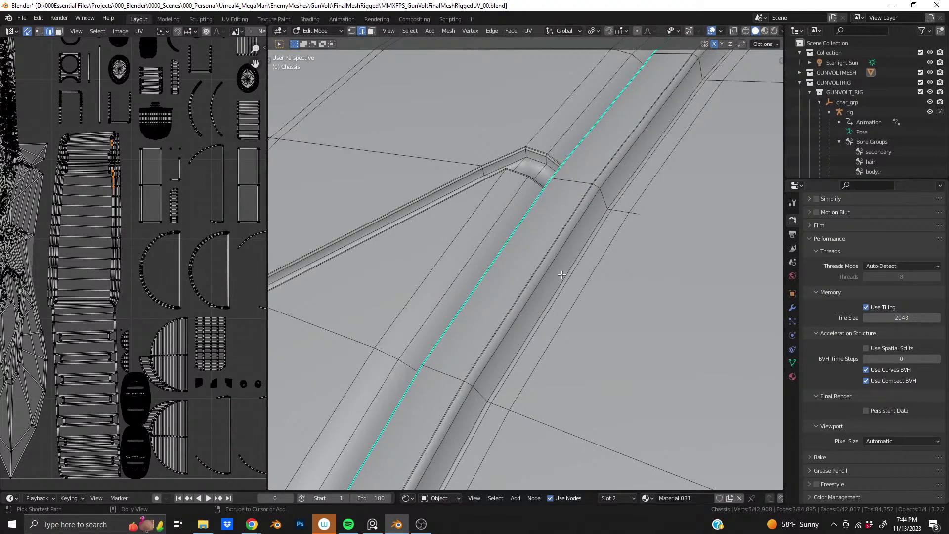
left_click(566, 314, "ctrl")
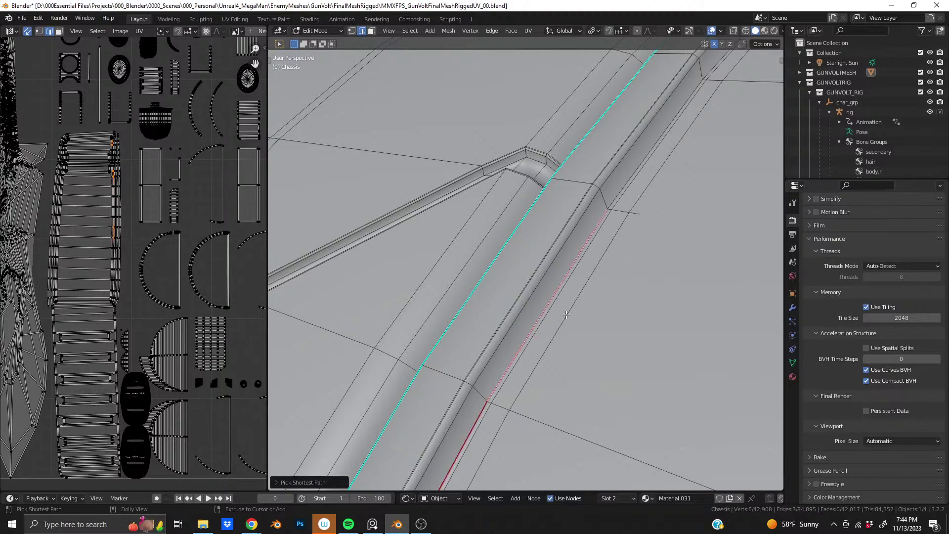
Step: Complete the groove-edge seam with a shortest path to the edge where the groove meets the cylinder
middle_click_drag(567, 315, 631, 280)
scroll(572, 185, "down", 5)
scroll(572, 185, "down", 3)
scroll(453, 343, "up", 3)
scroll(453, 344, "up", 2)
scroll(455, 251, "down", 2)
scroll(514, 322, "up", 2)
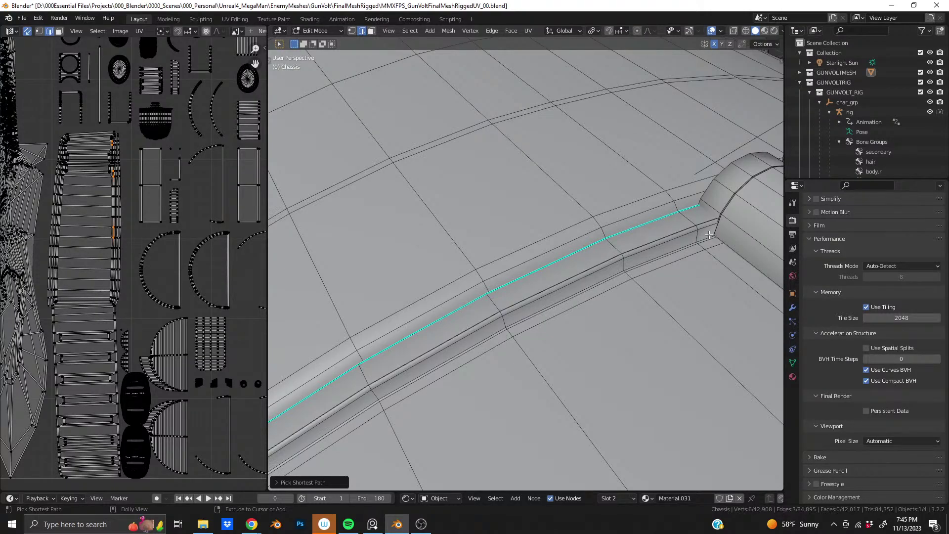
left_click(707, 237, "ctrl")
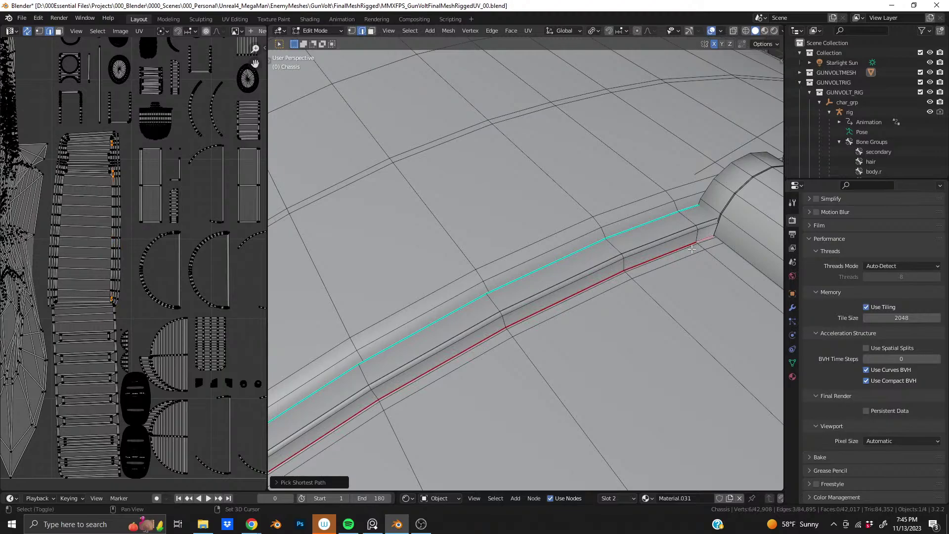
Step: Examine the groove's hidden end beneath the cylinder in both see-through and solid display
scroll(468, 292, "up", 2)
middle_click_drag(707, 237, 599, 243, "shift")
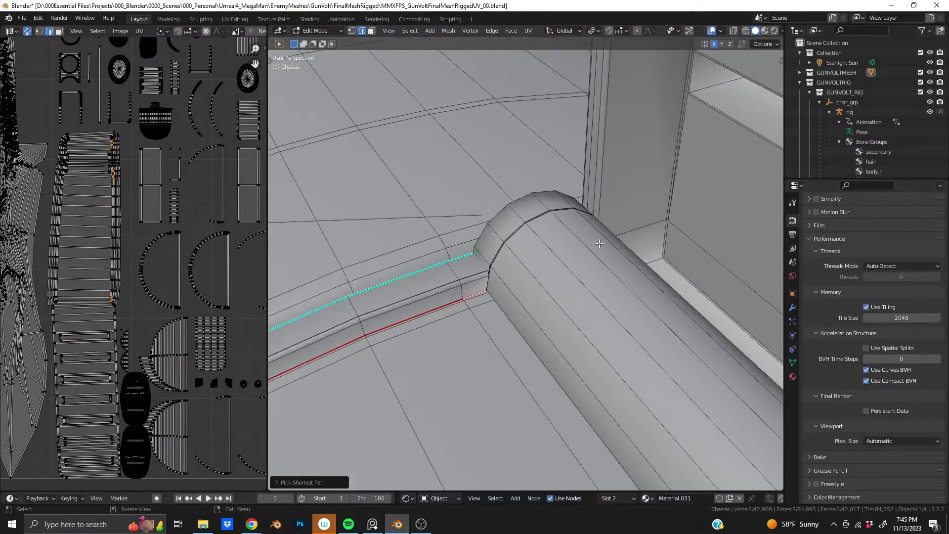
left_click(734, 31)
middle_click_drag(653, 148, 616, 179)
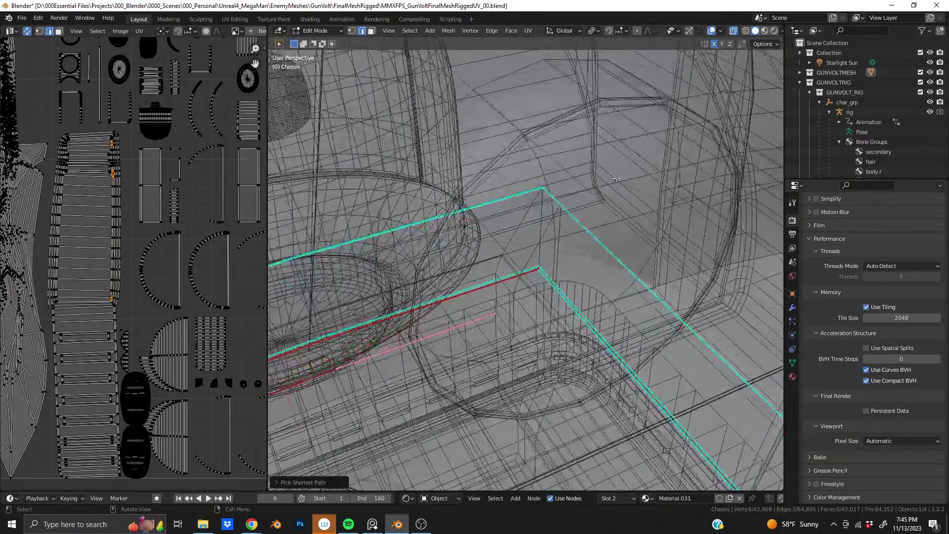
left_click(734, 31)
mouse_move(445, 297)
middle_mouse_down()
mouse_move(409, 332)
mouse_move(377, 242)
mouse_move(375, 263)
mouse_move(409, 239)
mouse_move(512, 249)
mouse_move(521, 292)
mouse_move(530, 109)
mouse_move(550, 225)
middle_mouse_up()
scroll(520, 292, "down", 12)
scroll(530, 109, "up", 5)
scroll(544, 225, "up", 3)
middle_click_drag(352, 210, 434, 250, "shift")
scroll(411, 283, "up", 3)
Step: Examine the shoulder panel's rim and the side edges at its upper end from inside the chassis
scroll(420, 257, "down", 6)
scroll(435, 250, "down", 2)
middle_click_drag(520, 139, 549, 224, "shift")
scroll(521, 326, "down", 5)
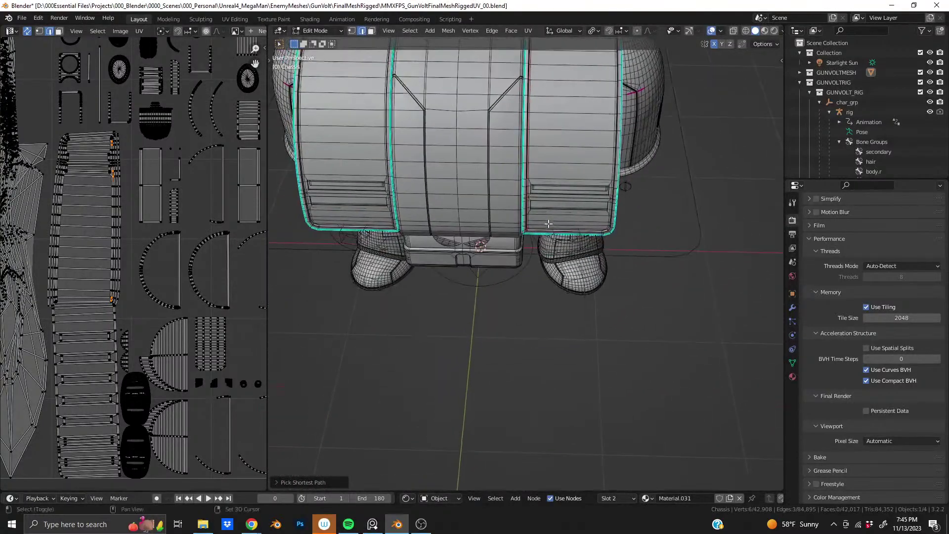
middle_click_drag(576, 145, 556, 216)
scroll(524, 248, "up", 6)
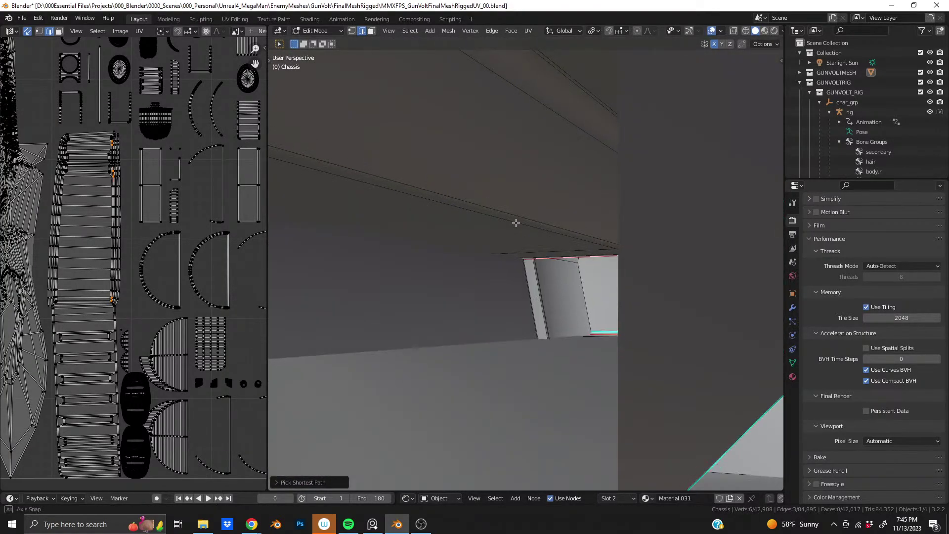
middle_click_drag(525, 228, 535, 270)
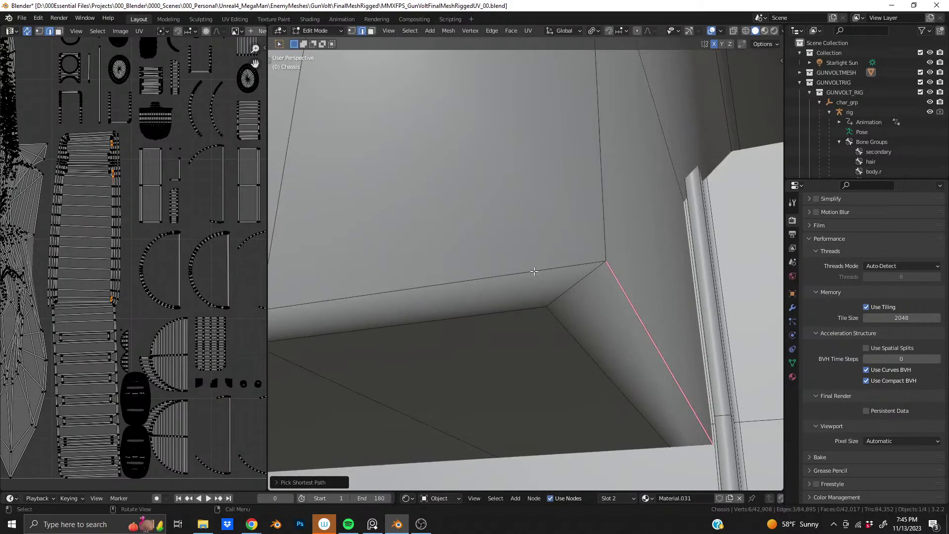
middle_click_drag(462, 184, 499, 262)
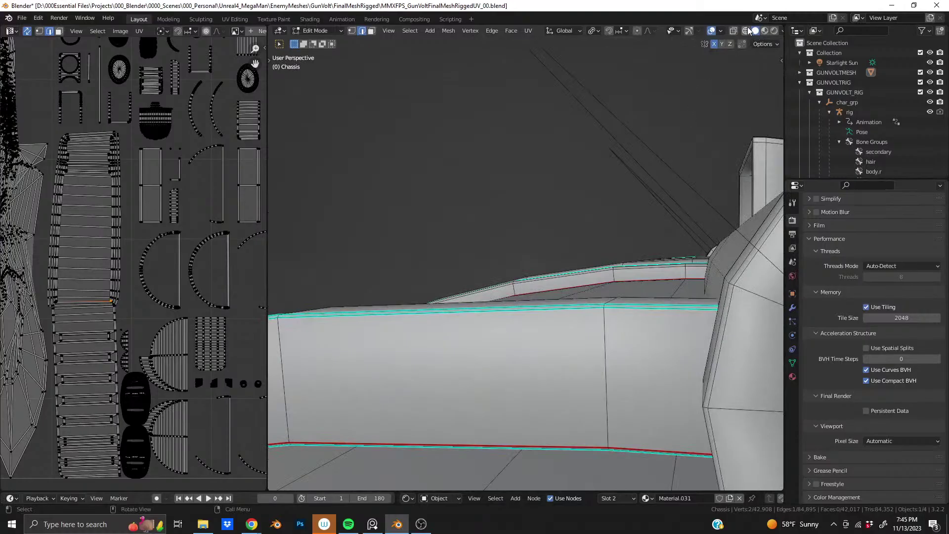
Step: In see-through display, mark the short hidden edges joining the groove seams to the border at the shoulder panel's upper corners as seams
left_click(733, 32)
middle_click_drag(569, 237, 549, 191)
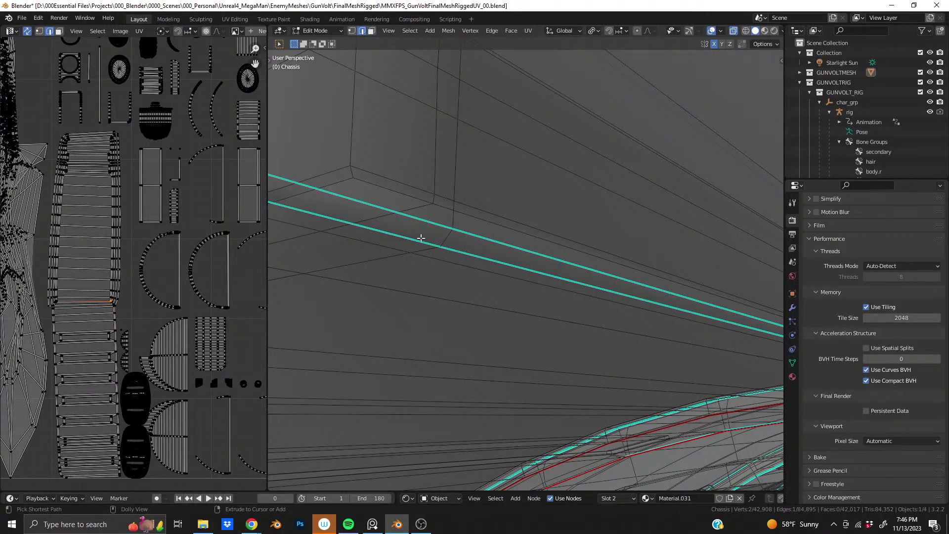
key("ctrl+shift+z")
key("ctrl+z")
middle_click_drag(488, 253, 747, 221)
middle_click_drag(542, 259, 487, 161)
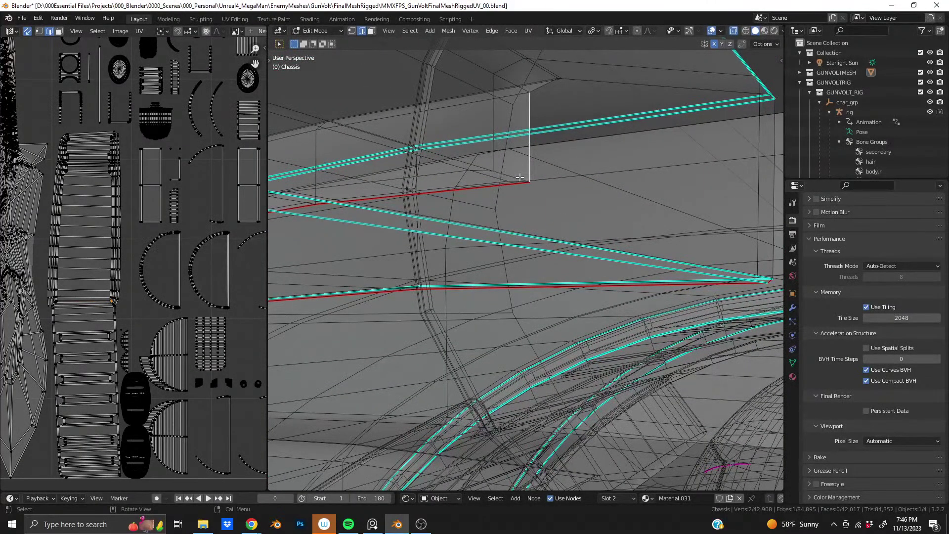
middle_click_drag(687, 236, 548, 231)
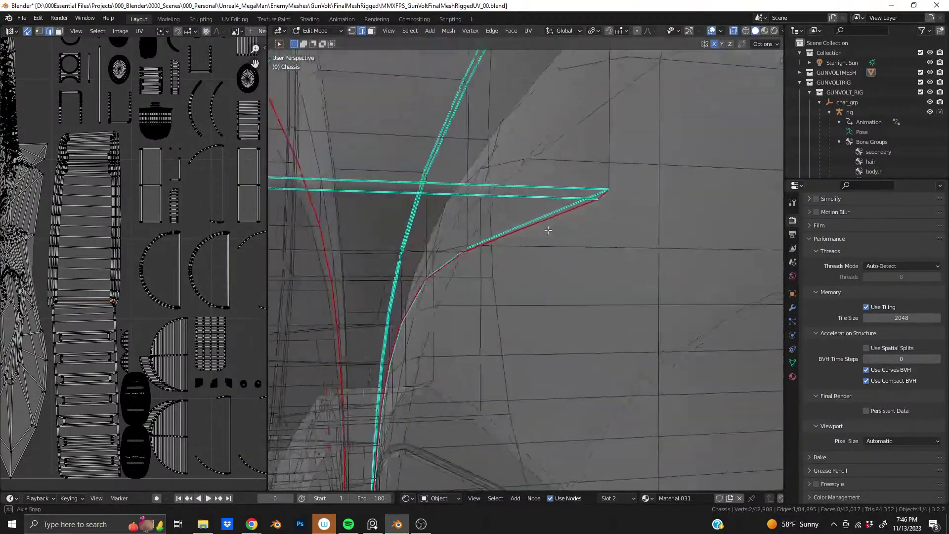
middle_click_drag(474, 232, 602, 220)
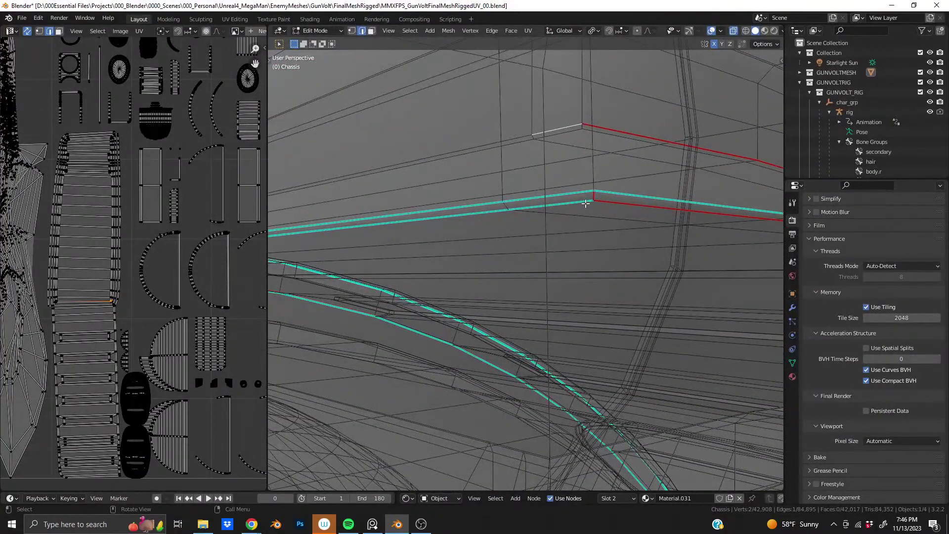
Step: Mark the hidden edge path across the shoulder panel's upper end as a seam, joining the two side seams
middle_click_drag(481, 214, 628, 230)
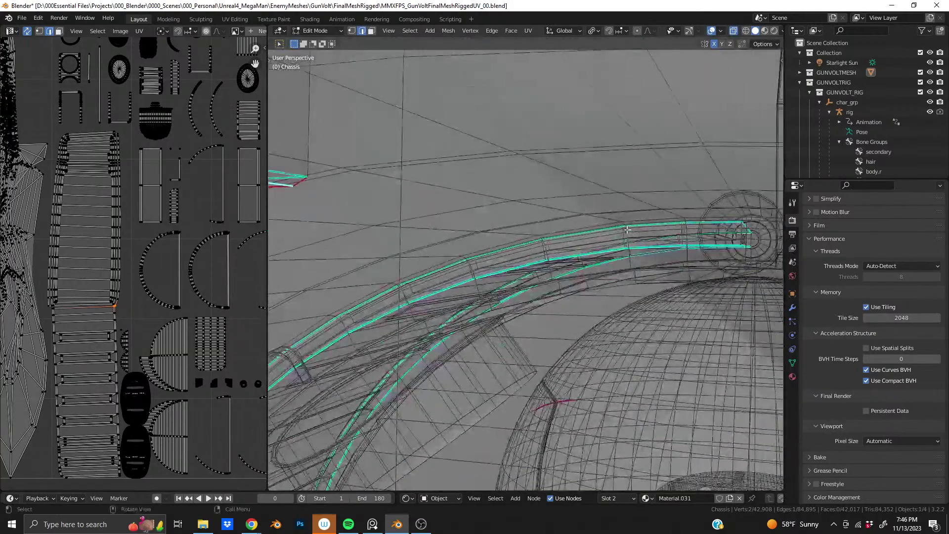
middle_click_drag(485, 244, 638, 218)
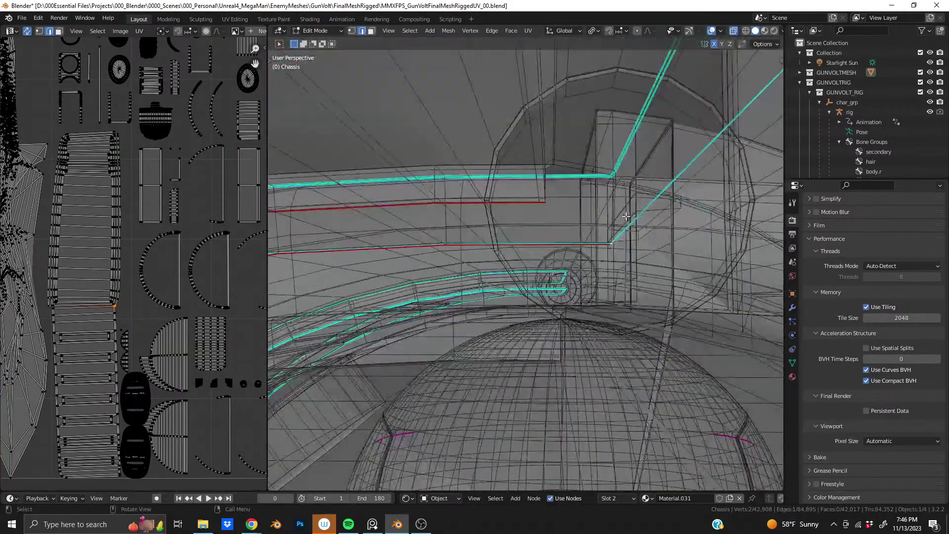
middle_click_drag(560, 214, 441, 307)
middle_click_drag(431, 237, 488, 277)
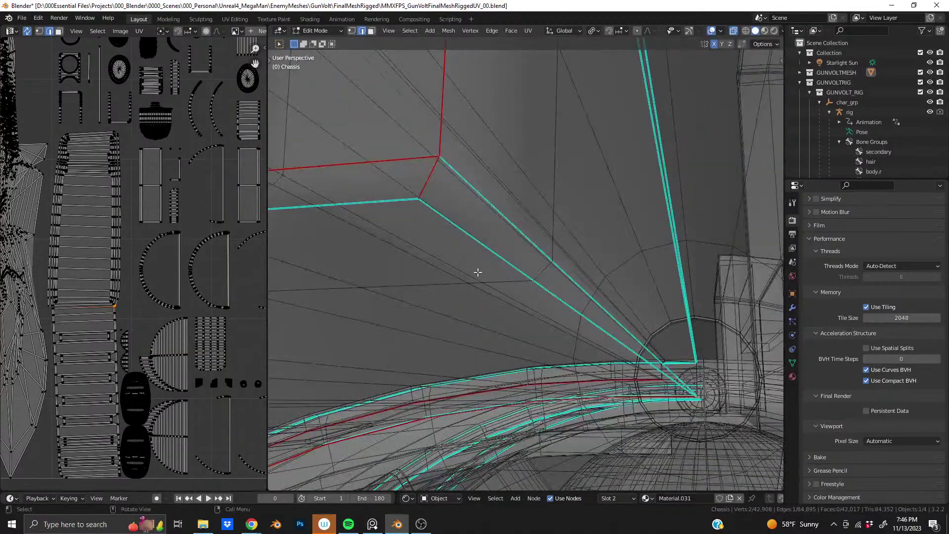
left_click(467, 231, "ctrl")
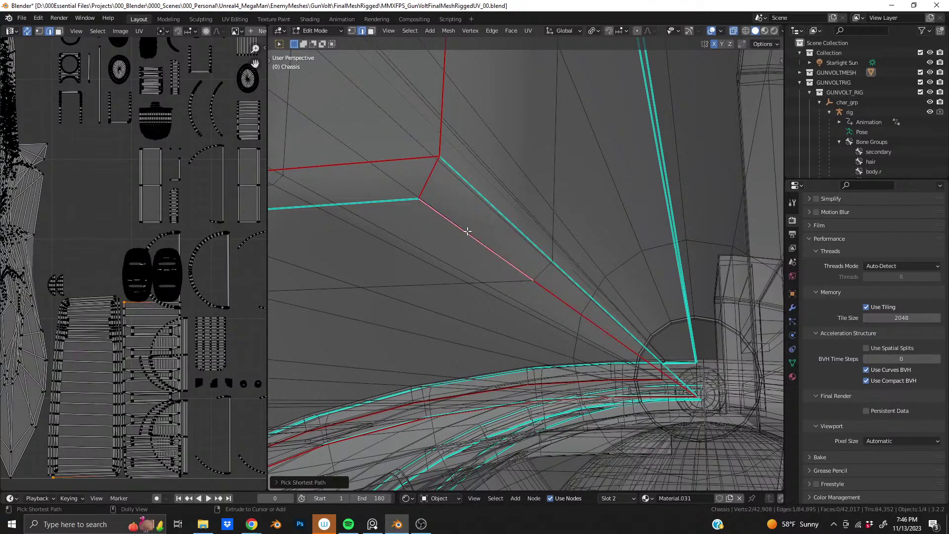
middle_click_drag(468, 231, 419, 286)
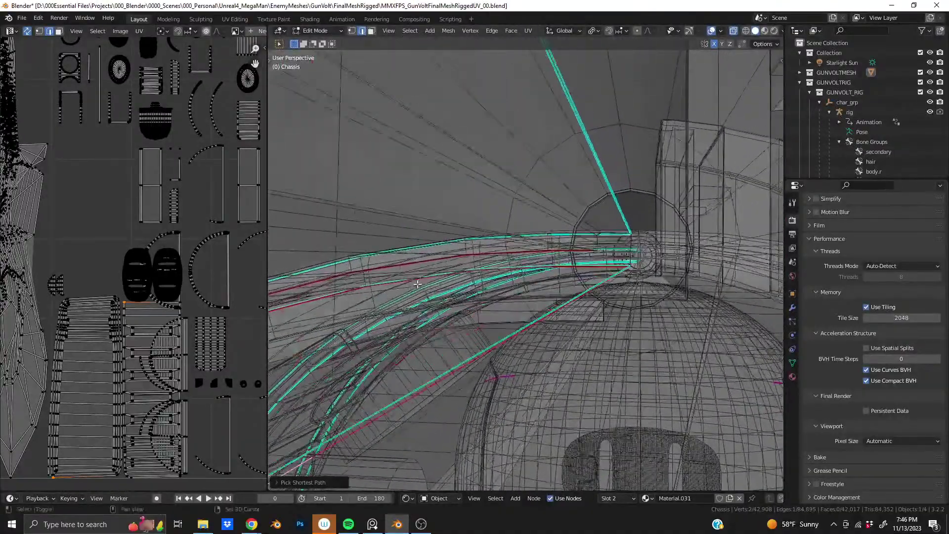
Step: Inspect the see-through upper corner of the shoulder panel where the side and end seams meet
middle_click_drag(422, 342, 525, 259)
scroll(539, 218, "down", 8)
scroll(541, 211, "down", 9)
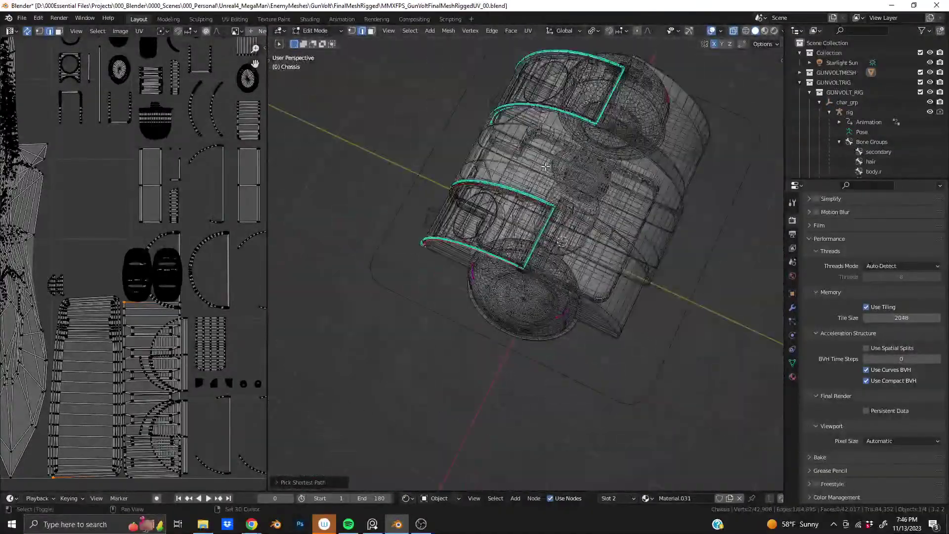
scroll(522, 233, "up", 9)
middle_click_drag(542, 211, 504, 341, "shift")
scroll(471, 276, "up", 3)
scroll(456, 318, "up", 2)
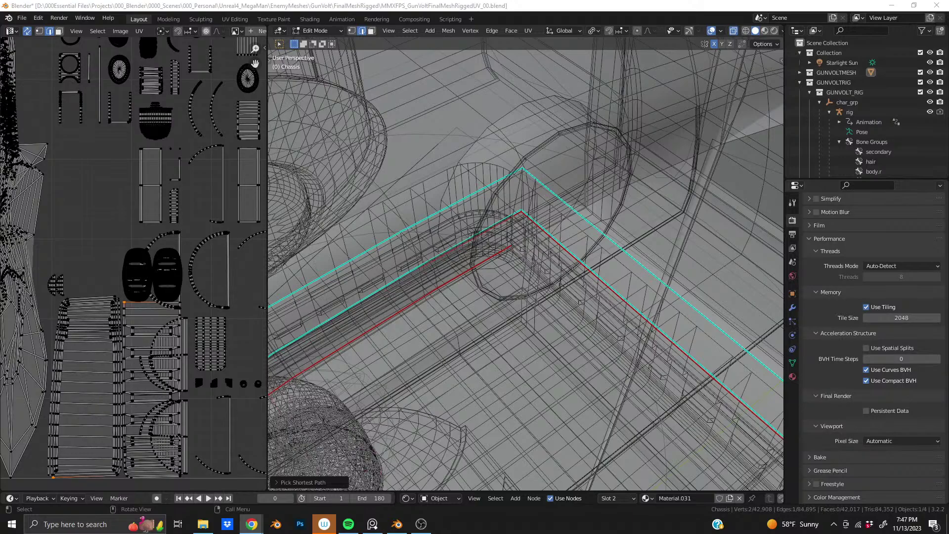
scroll(571, 349, "down", 10)
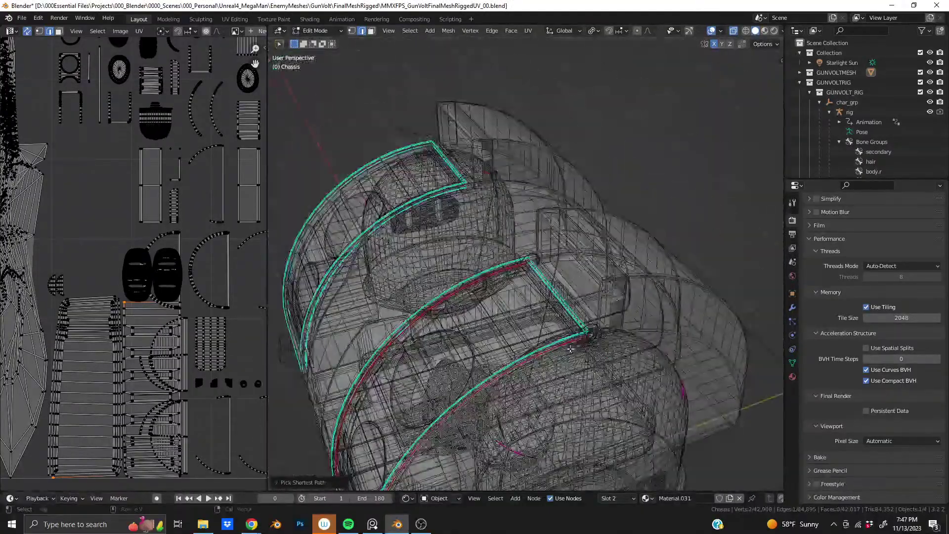
Step: Review the marked seams around the whole shoulder panel and compare them with the opposite shoulder panel
middle_click_drag(571, 350, 461, 248)
scroll(461, 249, "up", 5)
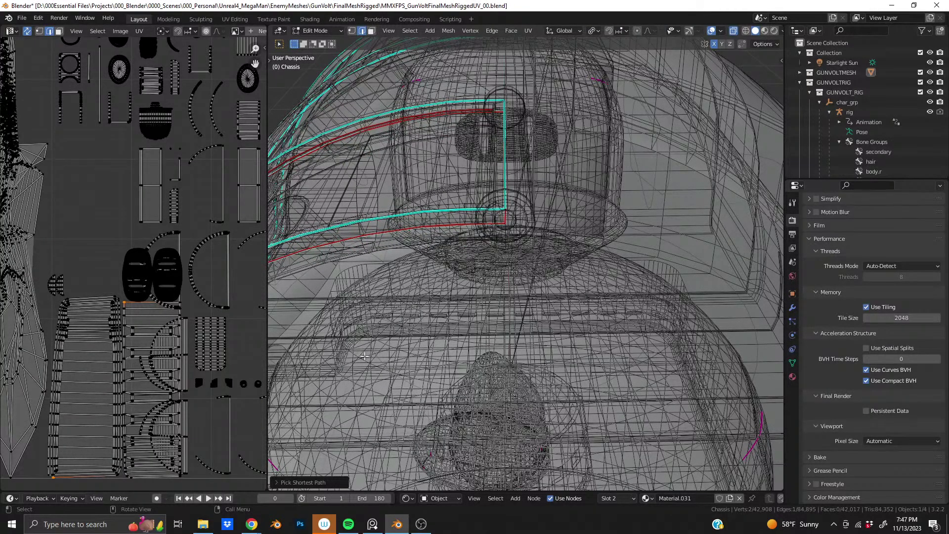
middle_click_drag(467, 121, 559, 237)
scroll(559, 237, "up", 3)
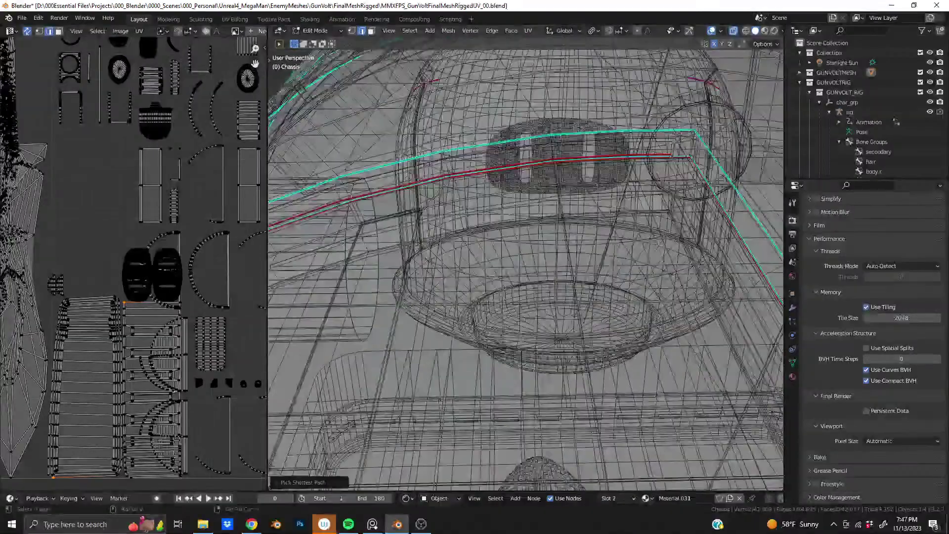
middle_click_drag(460, 247, 445, 337)
scroll(483, 361, "up", 5)
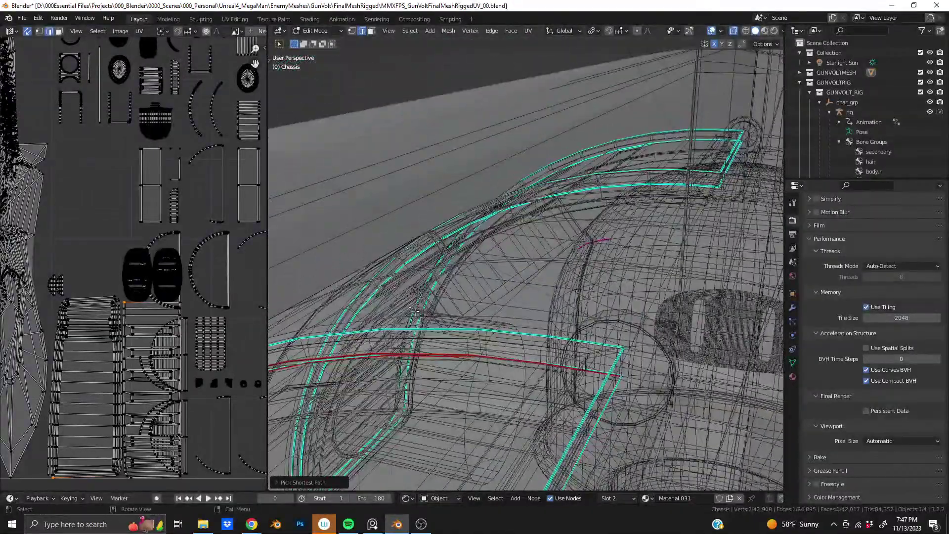
middle_click_drag(483, 361, 658, 310)
scroll(498, 281, "down", 2)
scroll(658, 310, "down", 8)
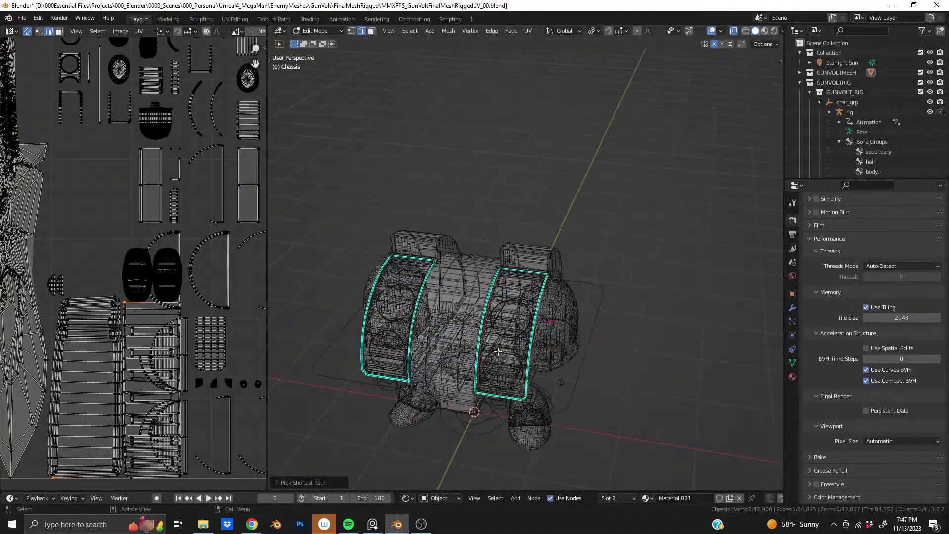
middle_click_drag(491, 313, 479, 342)
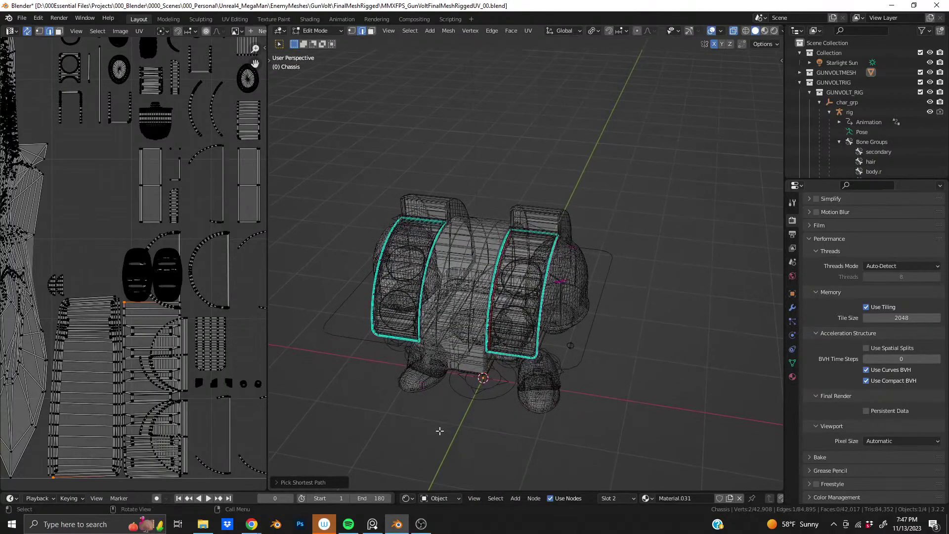
scroll(490, 368, "up", 6)
middle_click_drag(490, 368, 463, 297)
scroll(459, 342, "down", 4)
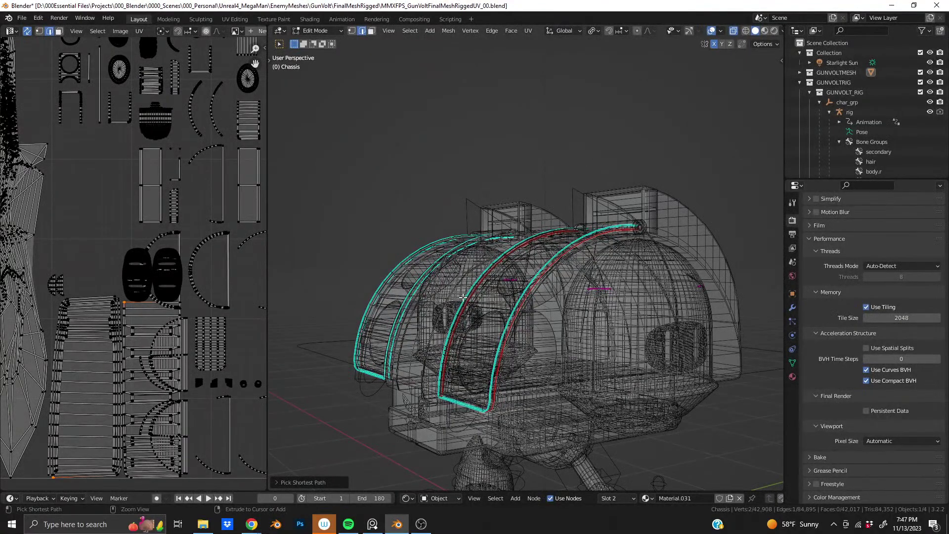
Step: Save the file and examine the shoulder panel's islands in the UV editor
key("ctrl+s")
scroll(463, 297, "up", 4)
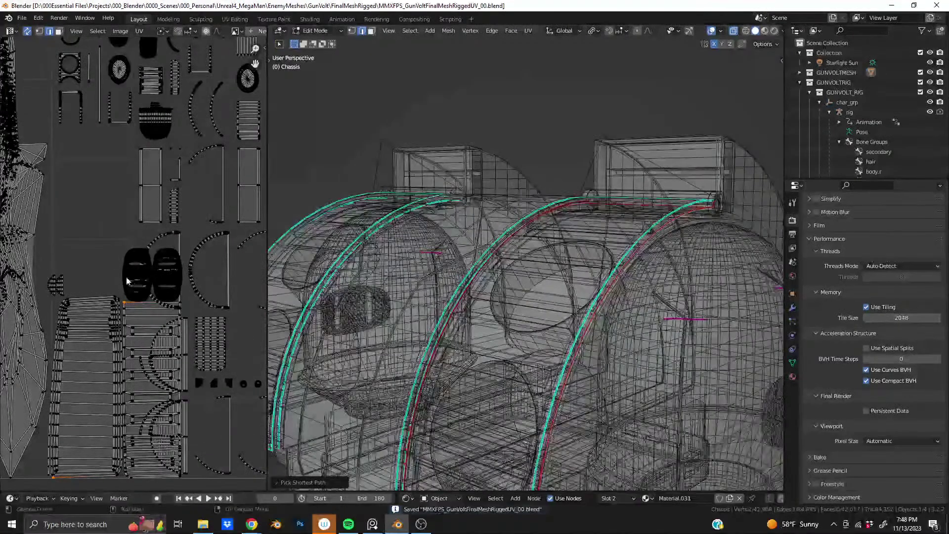
scroll(127, 281, "down", 4)
scroll(163, 252, "up", 7)
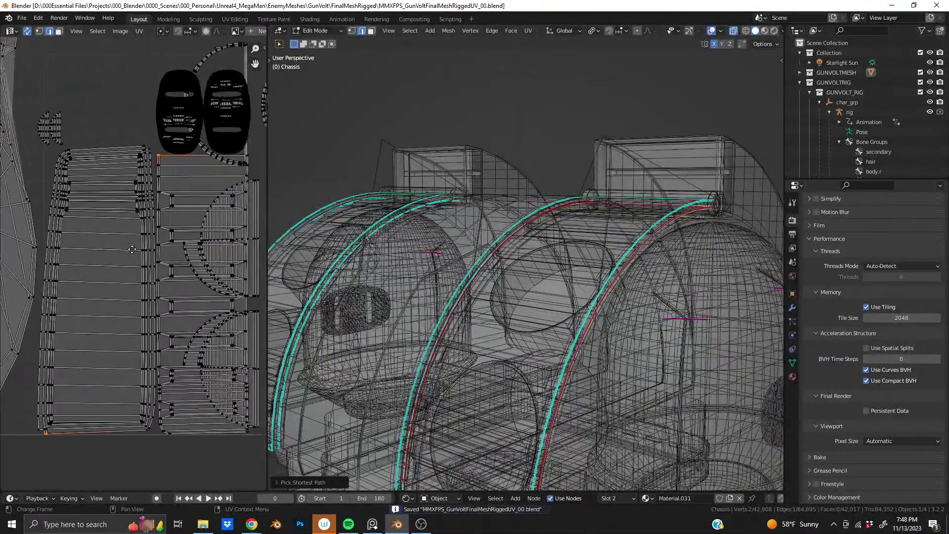
scroll(136, 253, "down", 2)
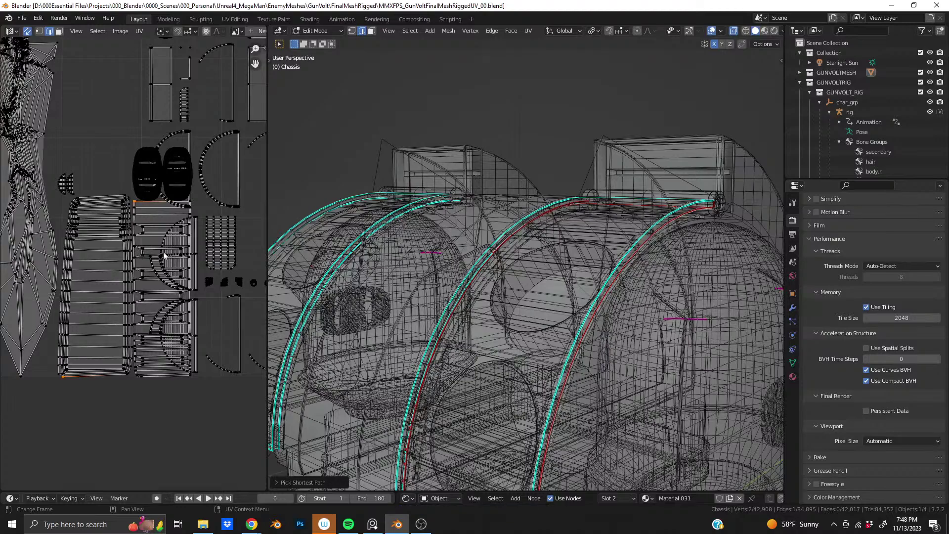
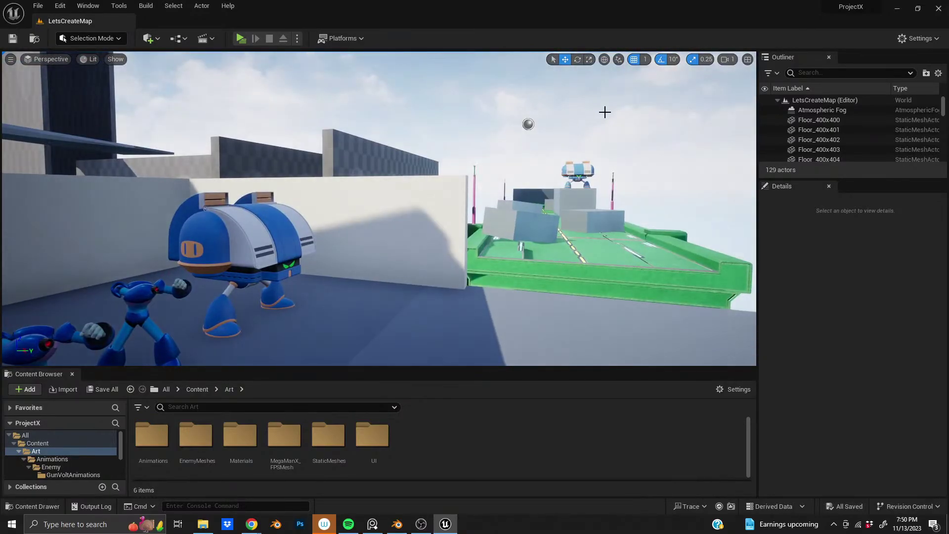
Step: Switch to Unreal Editor, play the LetsCreateMap level and examine the Gun Volt robots' shoulder panels up close
left_click(239, 32)
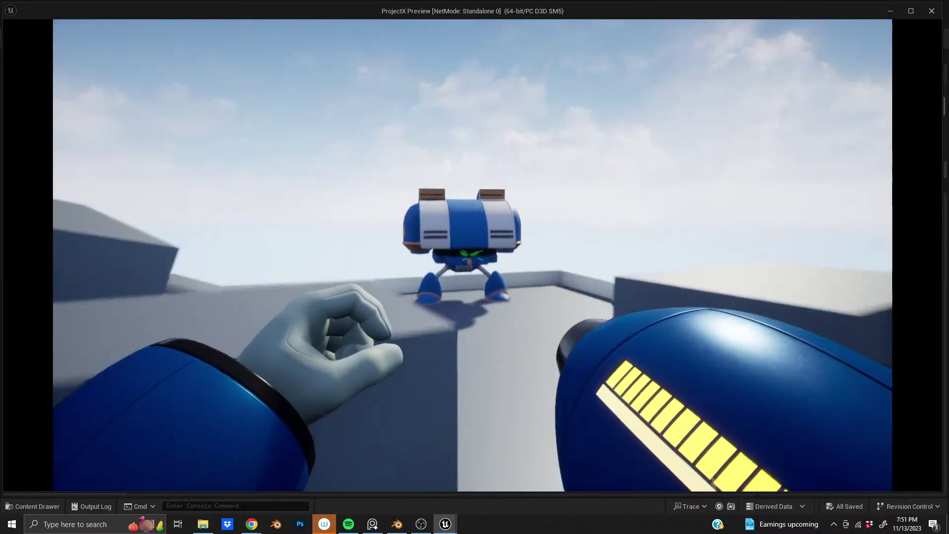
key("w")
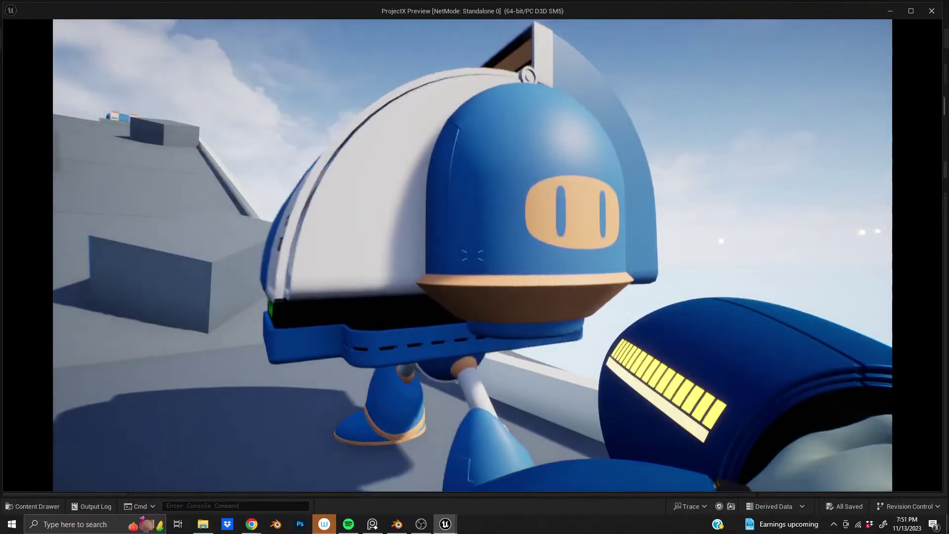
key("a")
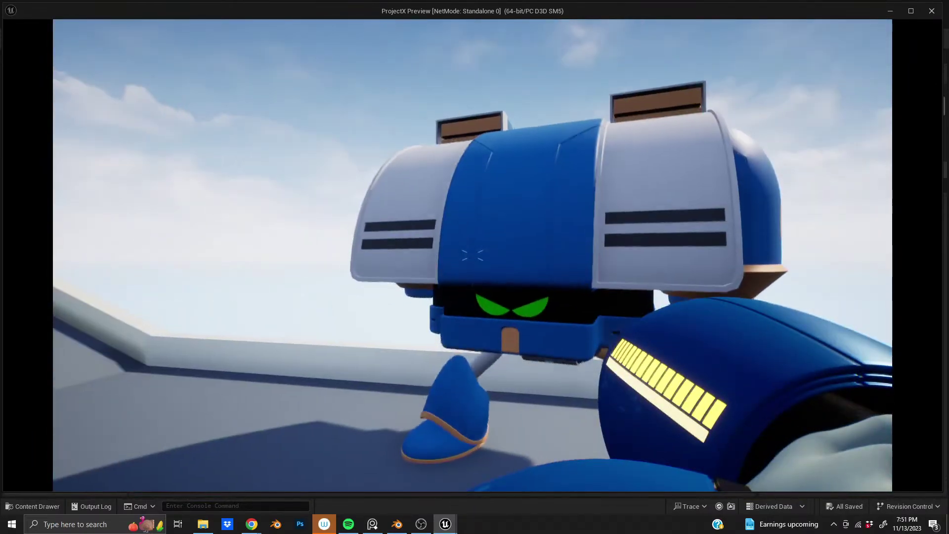
key("w")
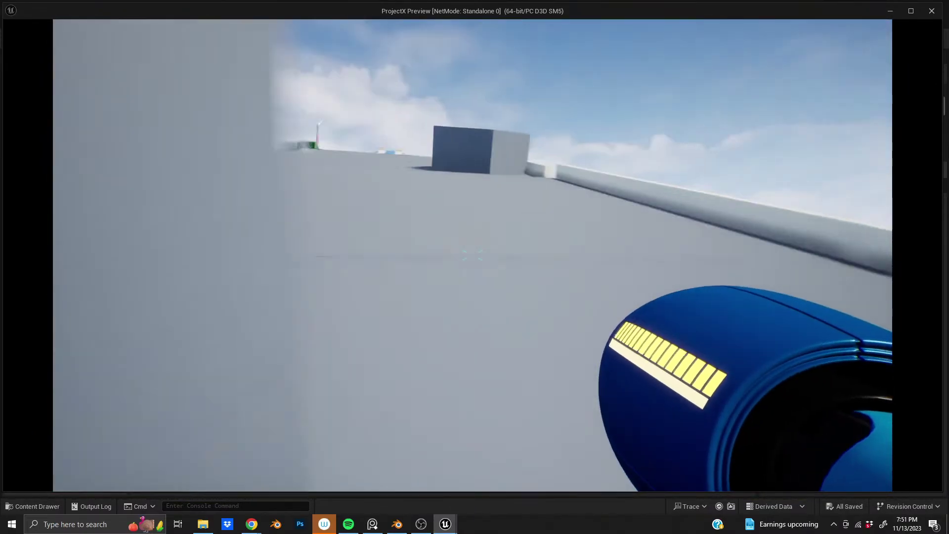
key("w")
key("w")
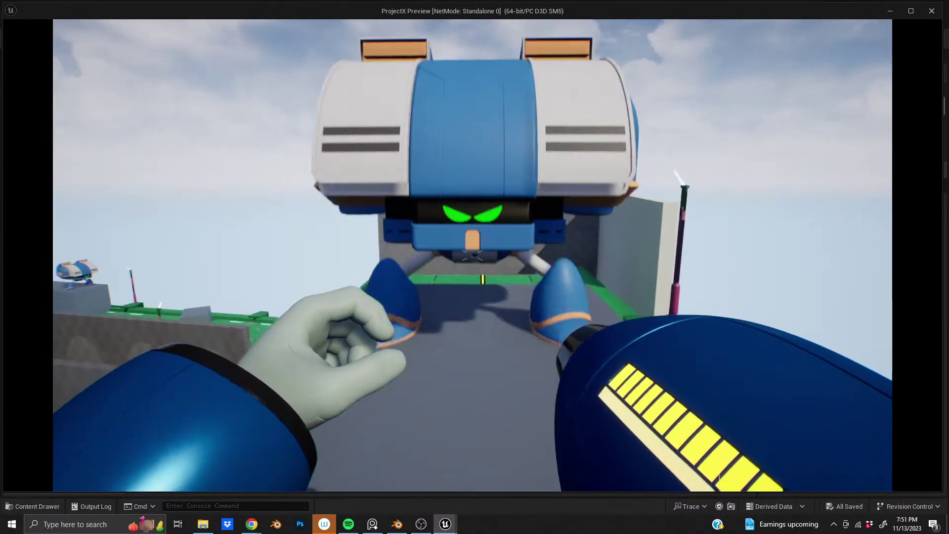
key("w")
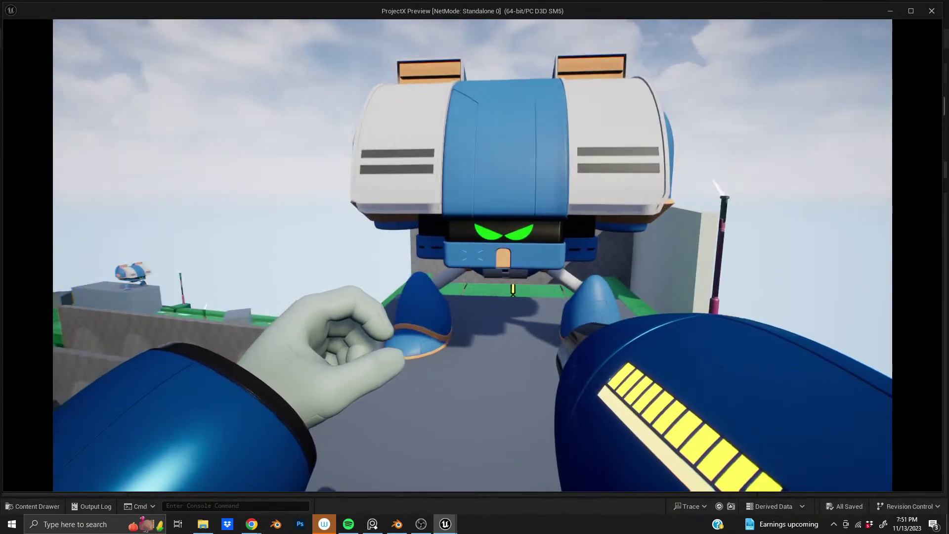
key("w")
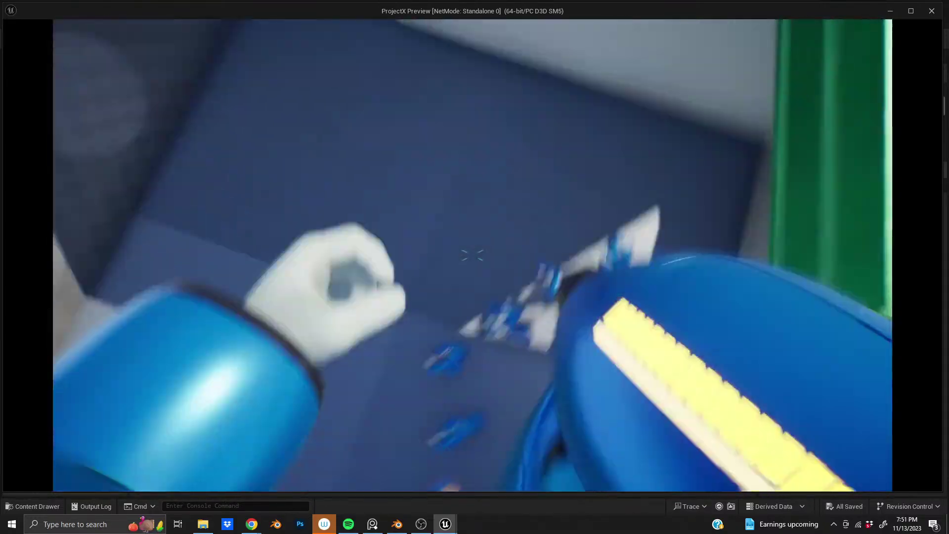
key("w")
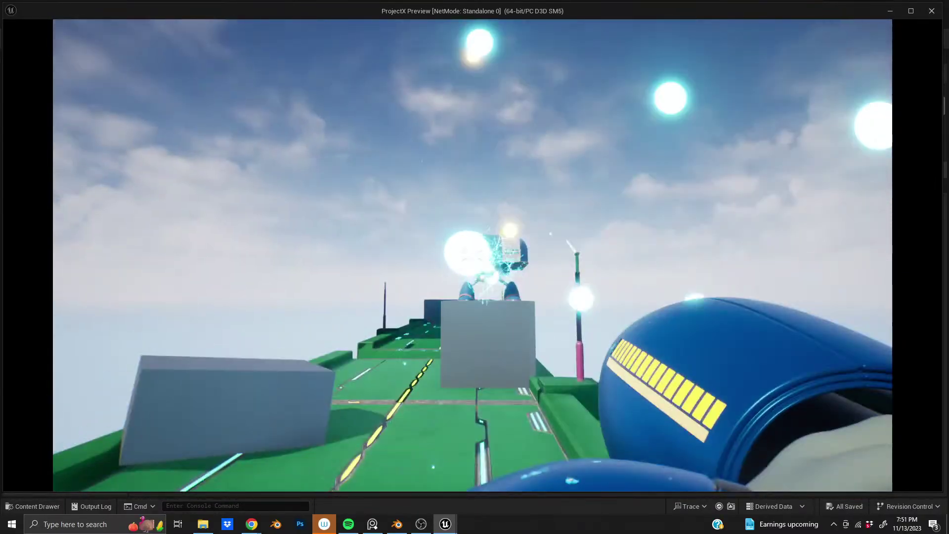
Step: Follow the green highway to the next Gun Volt, continue down to the ground below, and end the play session
key("w")
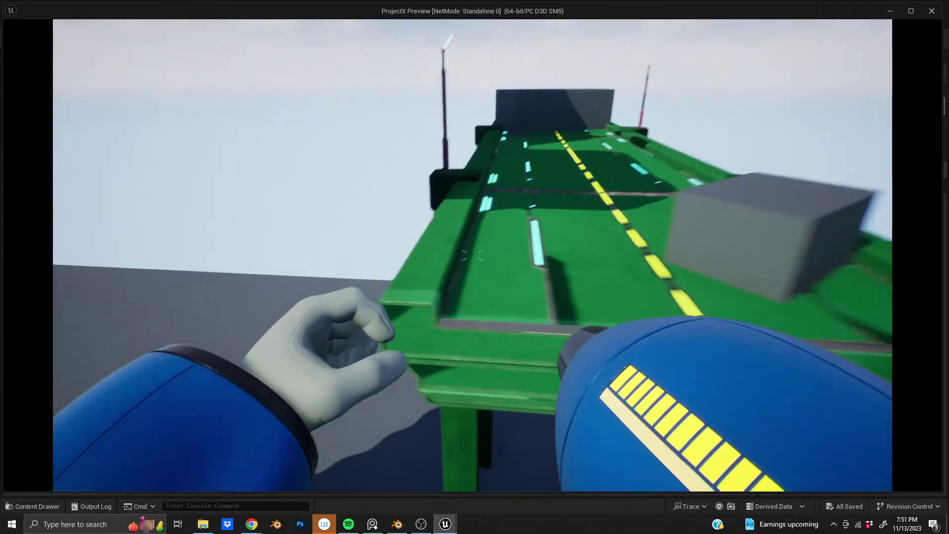
key("w")
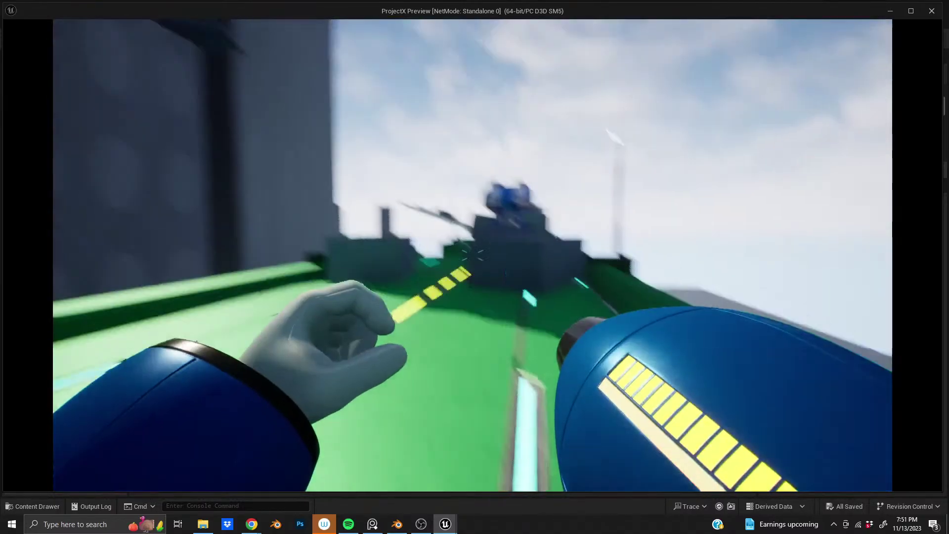
key("w")
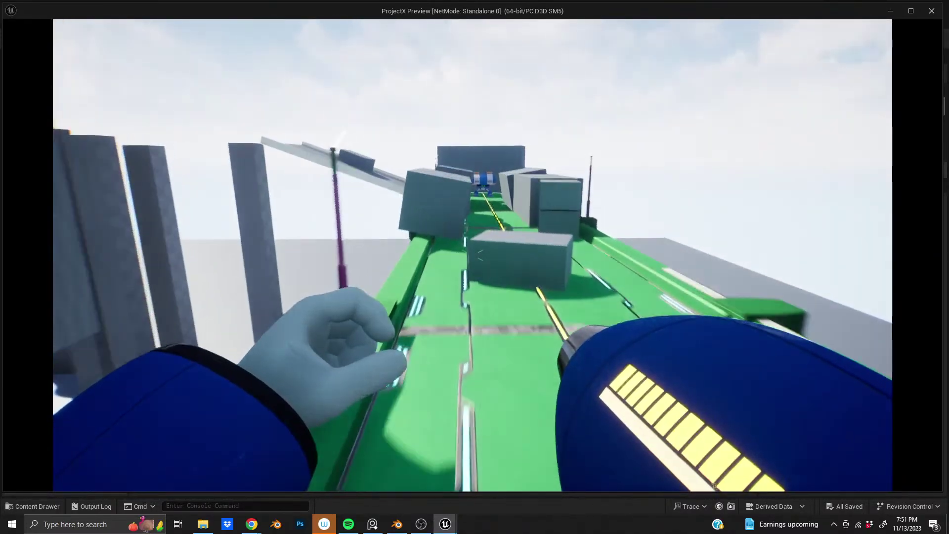
key("w")
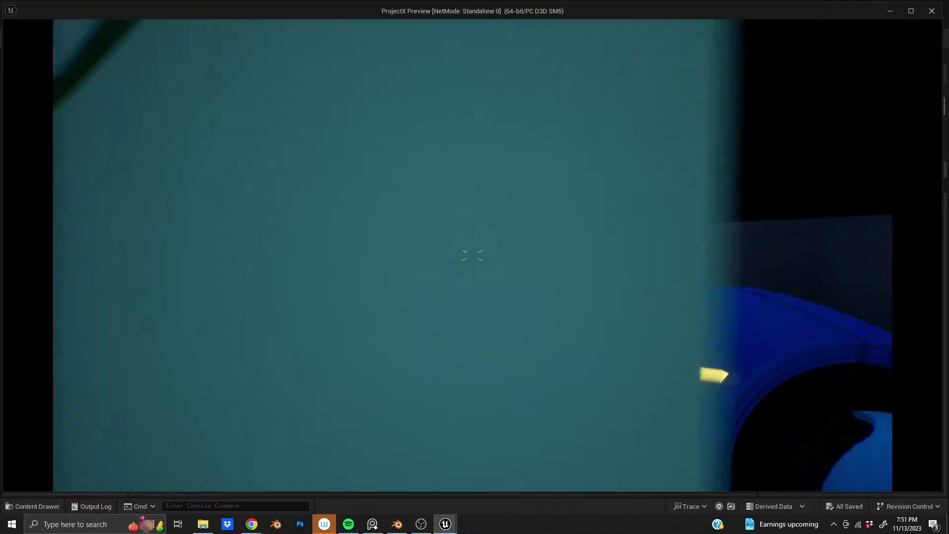
key("w")
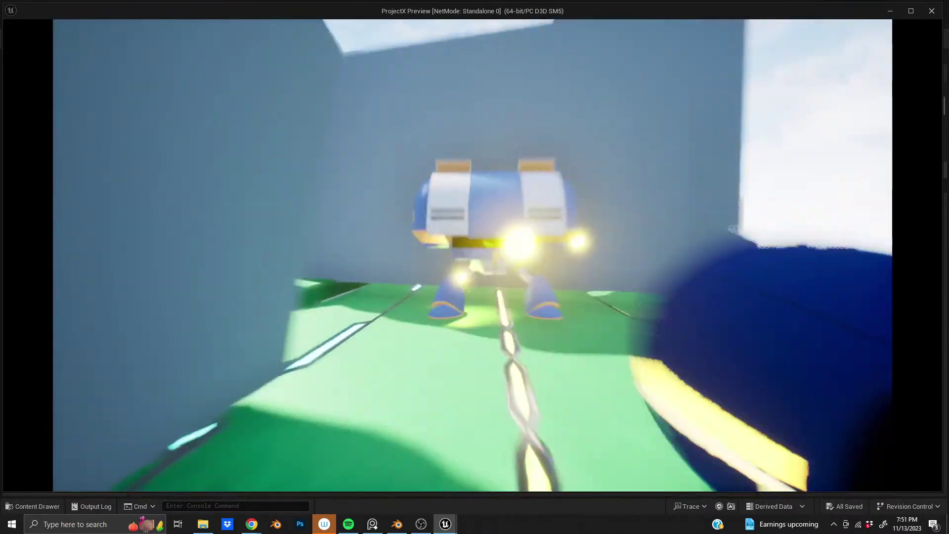
key("w")
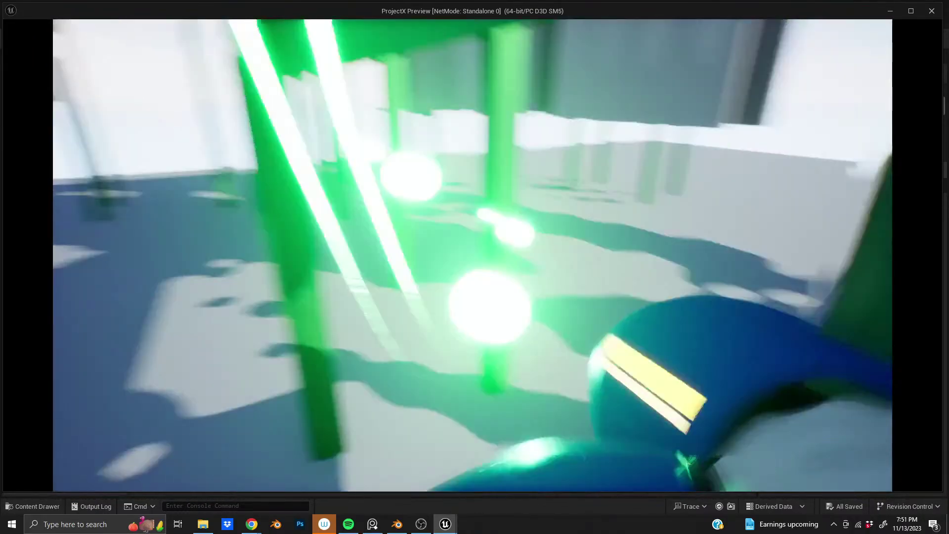
key("w")
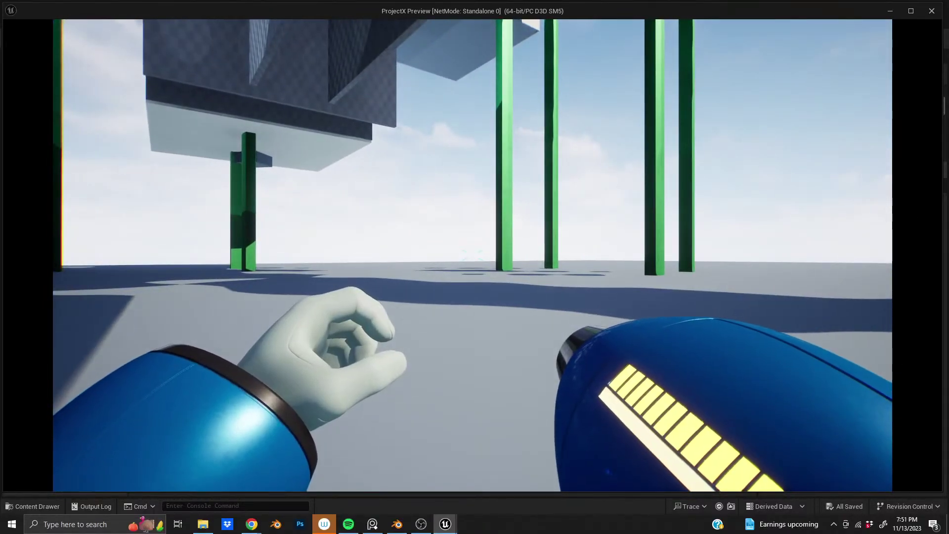
key("Escape")
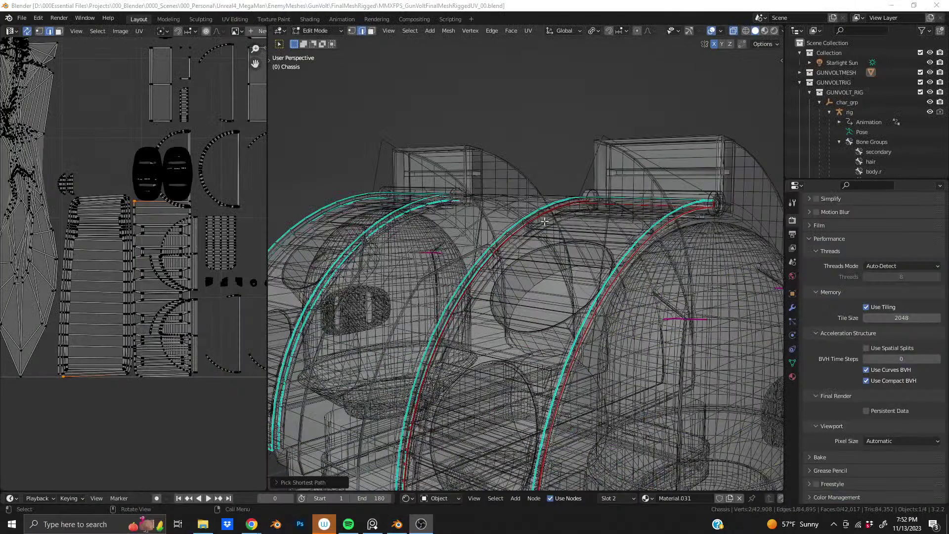
Step: Switch back to Blender and inspect the shoulder panel's side and end seams in see-through display
middle_click_drag(529, 262, 553, 275)
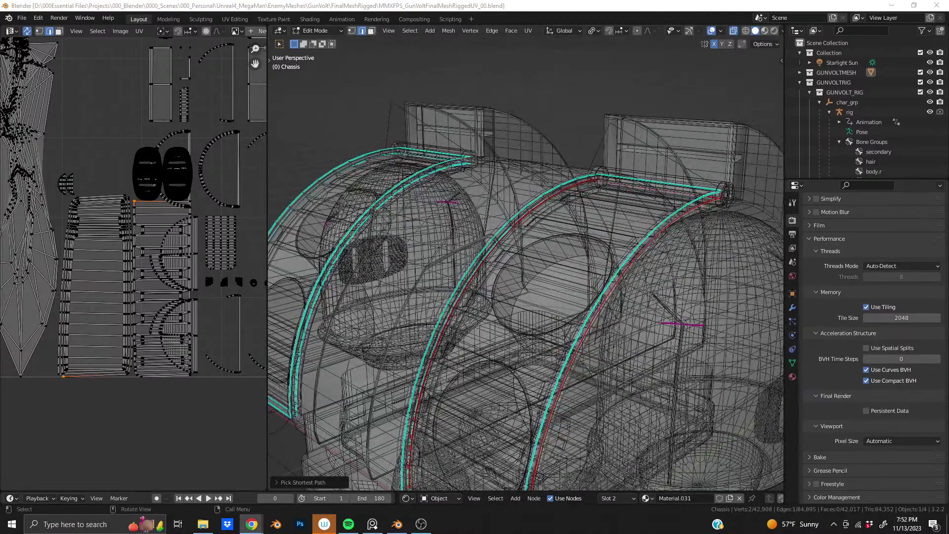
scroll(521, 343, "down", 10)
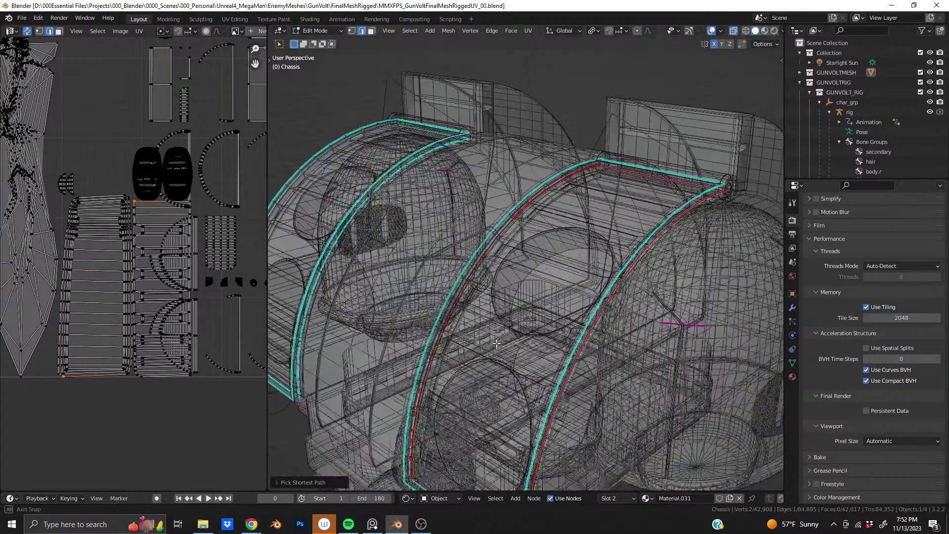
scroll(488, 312, "up", 6)
middle_click_drag(494, 361, 594, 281)
scroll(566, 280, "up", 3)
middle_click_drag(422, 271, 452, 341, "shift")
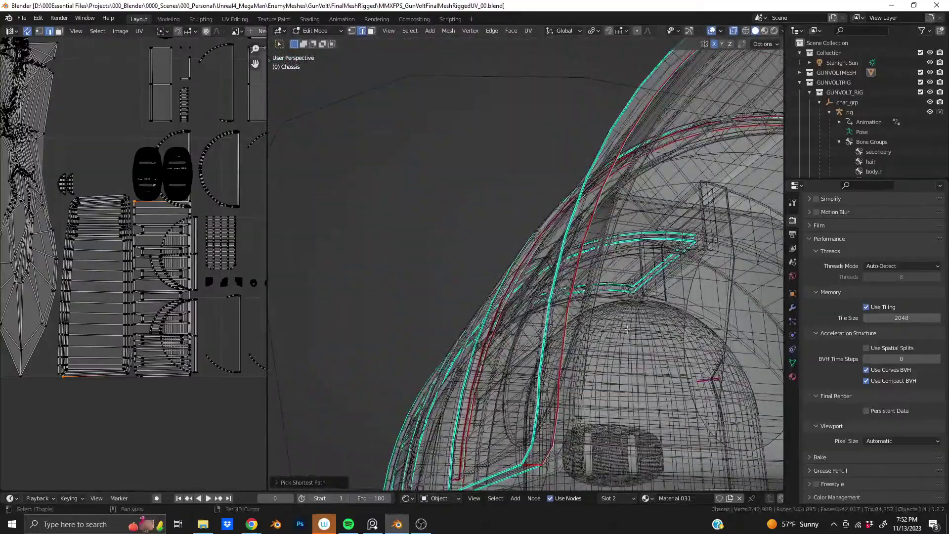
middle_click_drag(510, 336, 576, 339)
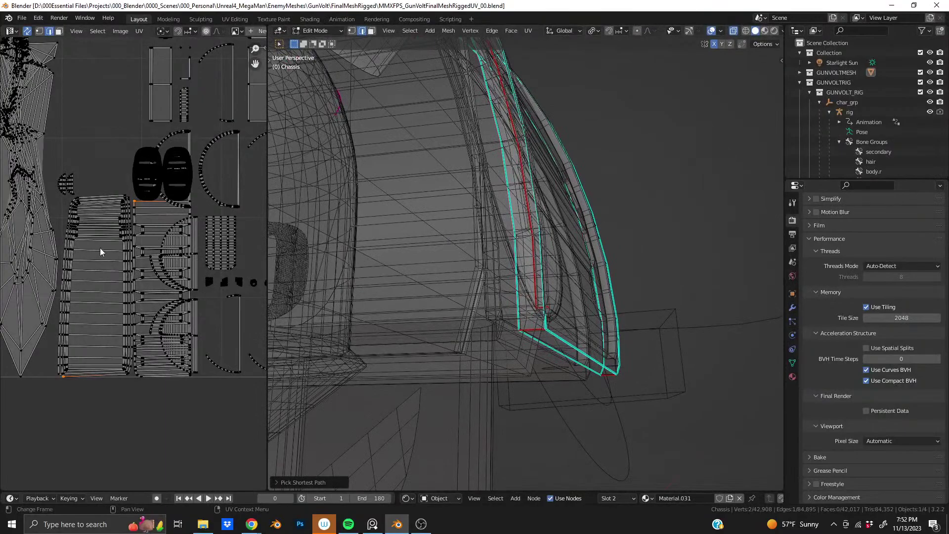
Step: Select parts of the overlapping UV islands to identify which areas of the shoulder panel they belong to
scroll(100, 248, "up", 3)
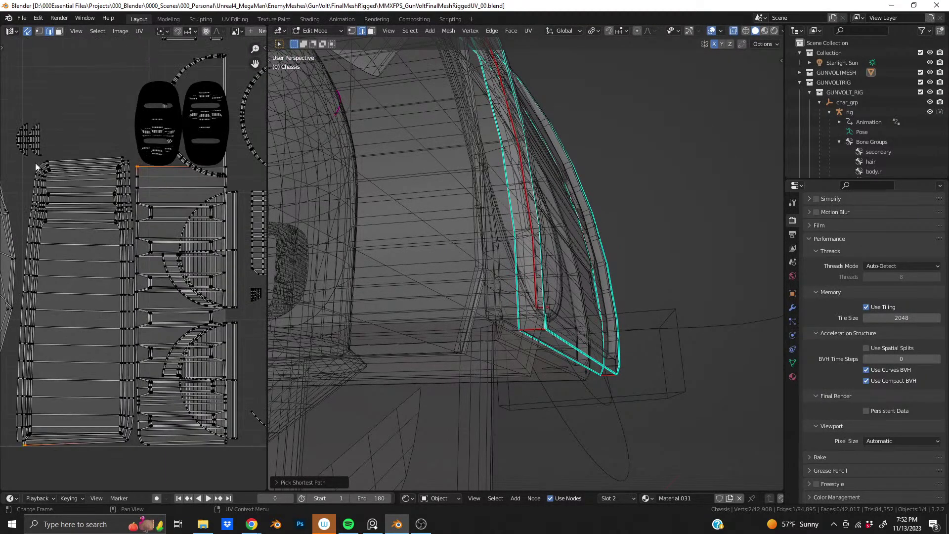
left_click_drag(24, 167, 106, 275)
middle_click_drag(141, 249, 55, 226)
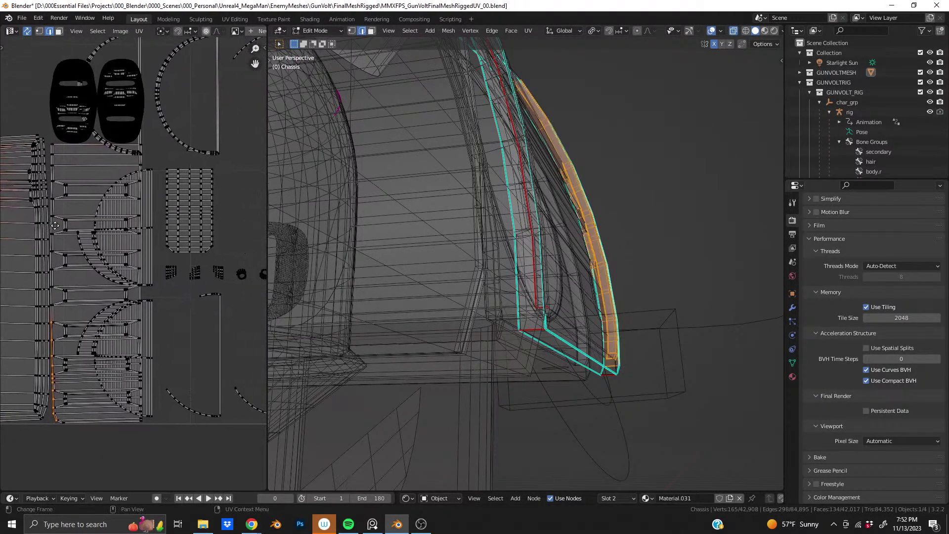
left_click_drag(81, 244, 132, 292)
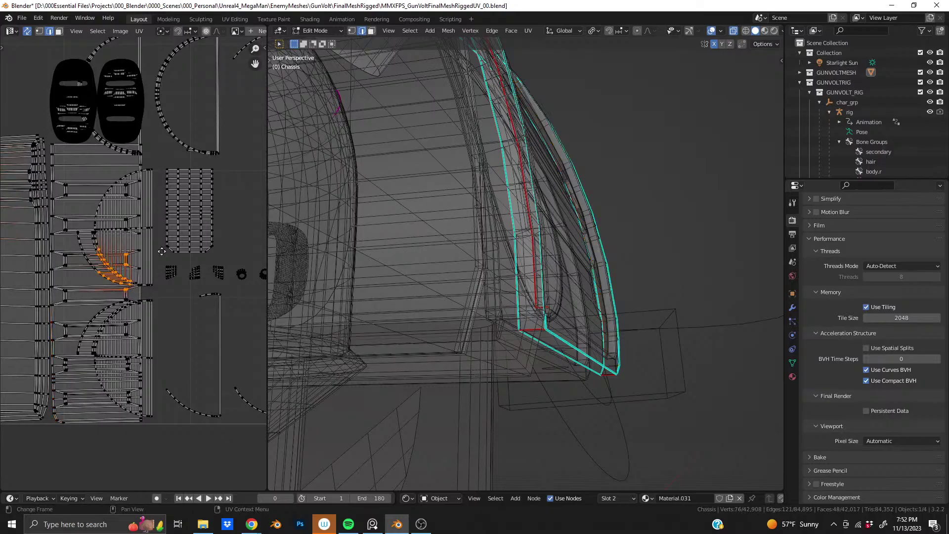
middle_click_drag(136, 293, 125, 310)
Step: Turn off see-through display and select the short groove edge beside the seam at the shoulder panel's lower corner
mouse_move(514, 249)
middle_mouse_down()
mouse_move(605, 247)
mouse_move(601, 269)
mouse_move(664, 259)
mouse_move(334, 274)
middle_mouse_up()
scroll(601, 269, "up", 1)
scroll(602, 269, "up", 1)
key("alt+z")
scroll(334, 273, "up", 2)
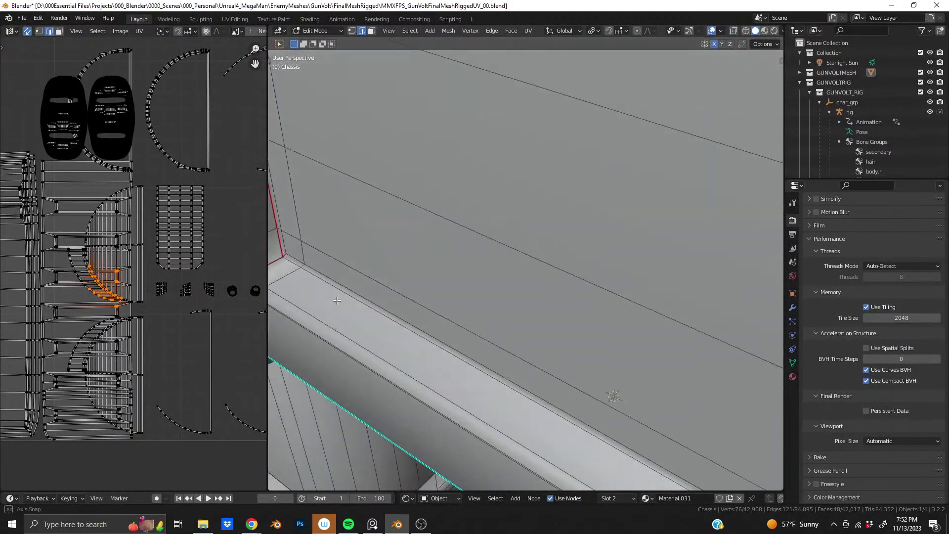
scroll(346, 267, "down", 2)
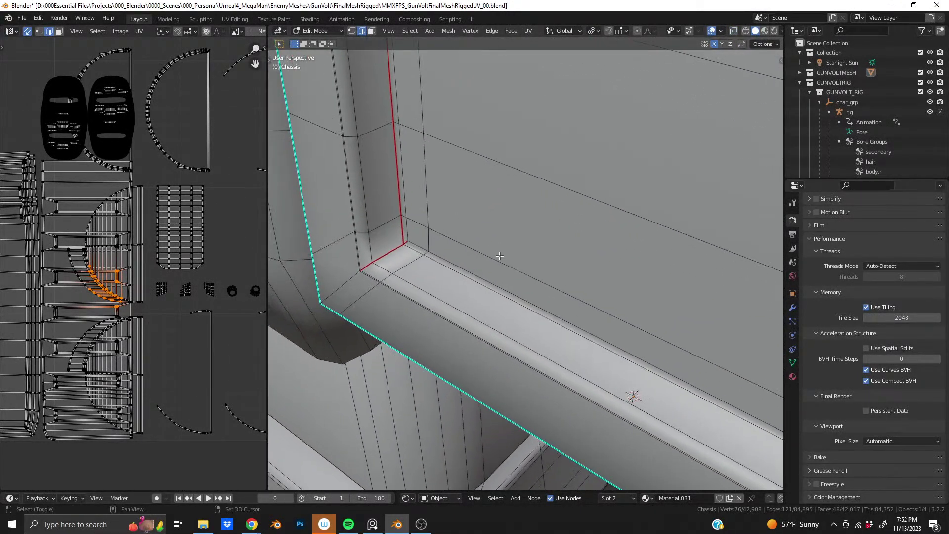
left_click(410, 251)
mouse_move(412, 255)
middle_mouse_down()
mouse_move(453, 239)
mouse_move(416, 254)
middle_mouse_up()
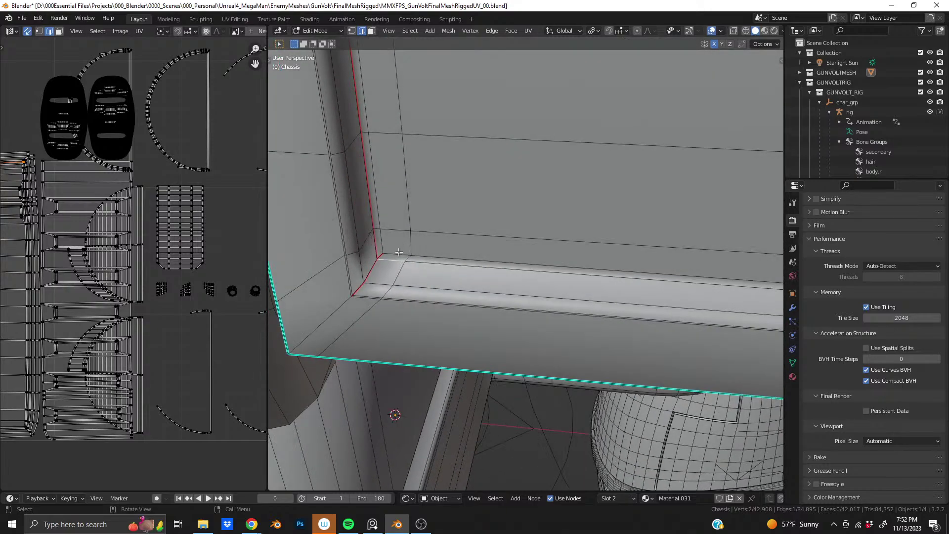
scroll(669, 249, "down", 3)
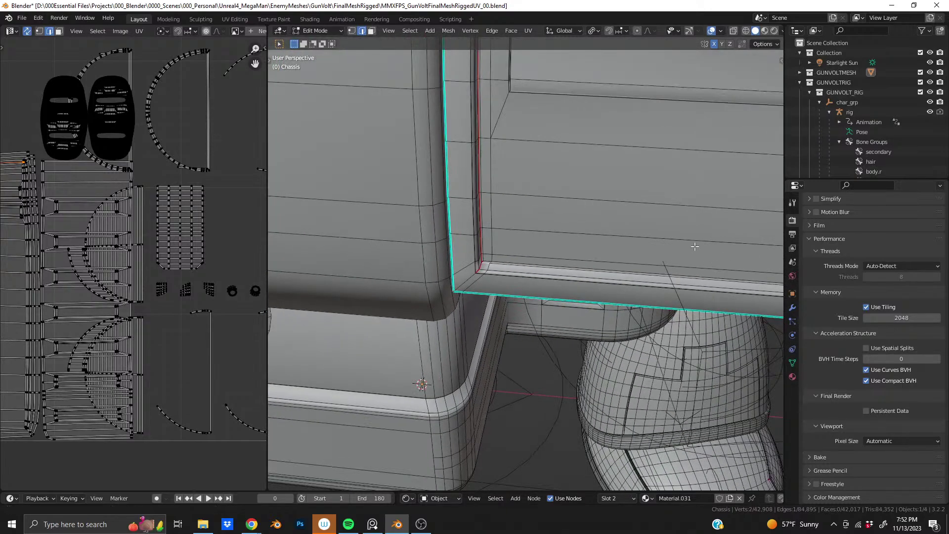
middle_click_drag(695, 245, 457, 272, "shift")
scroll(458, 273, "up", 1)
middle_click_drag(395, 223, 544, 269, "shift")
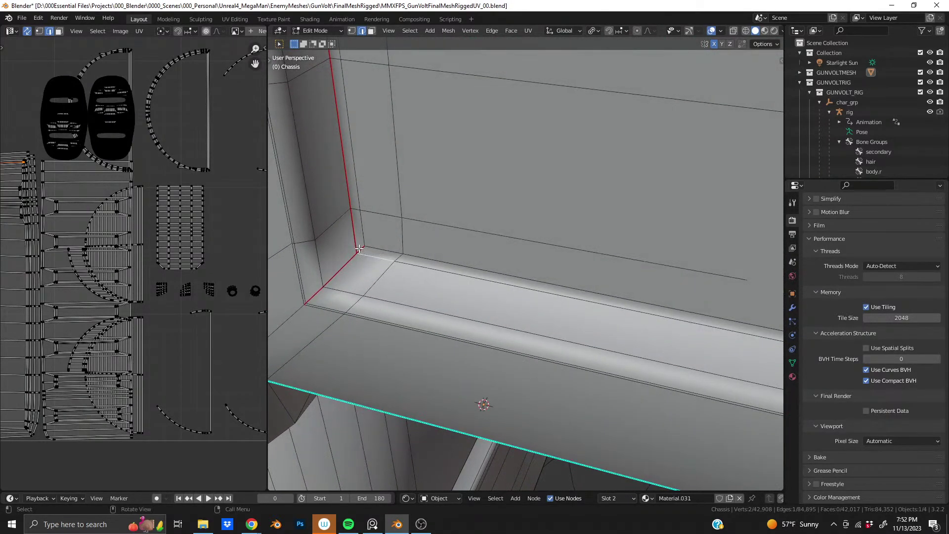
Step: Clear the seam from the short groove edge at the shoulder panel's lower corner
left_click(360, 248)
right_click(360, 249)
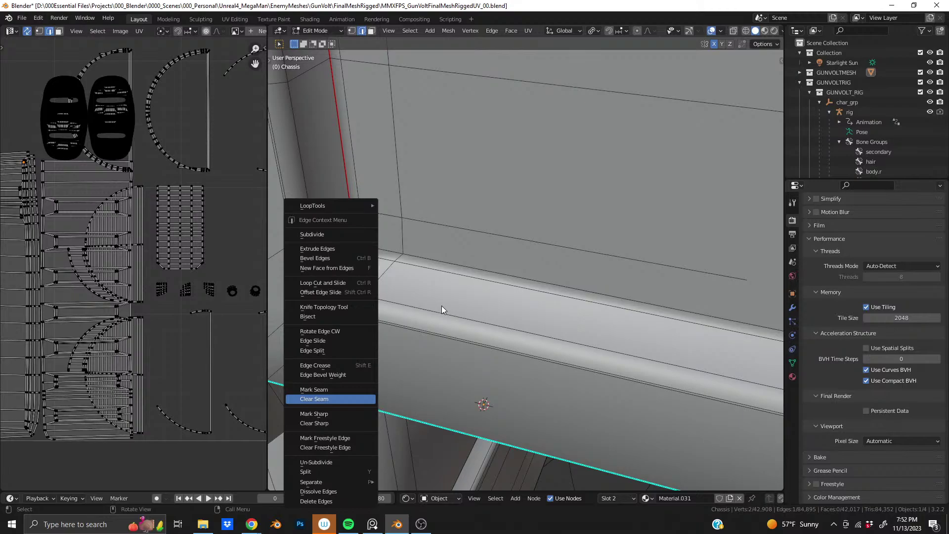
left_click(414, 313)
Step: Mark a seam across the groove at the panel's rounded lower corner and along the diagonal edge to the outer border
middle_click_drag(341, 379, 454, 257)
middle_click_drag(645, 258, 713, 64)
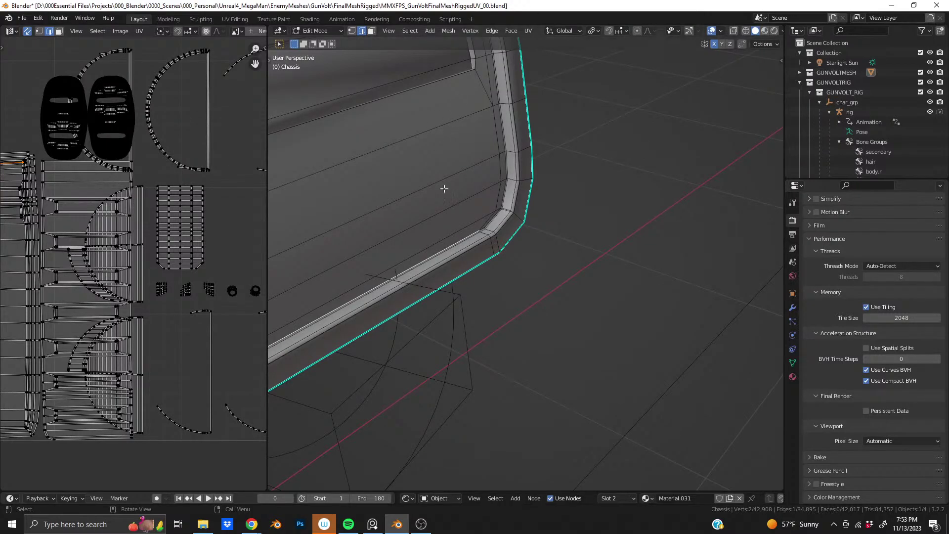
scroll(497, 207, "up", 3)
middle_click_drag(498, 206, 498, 263)
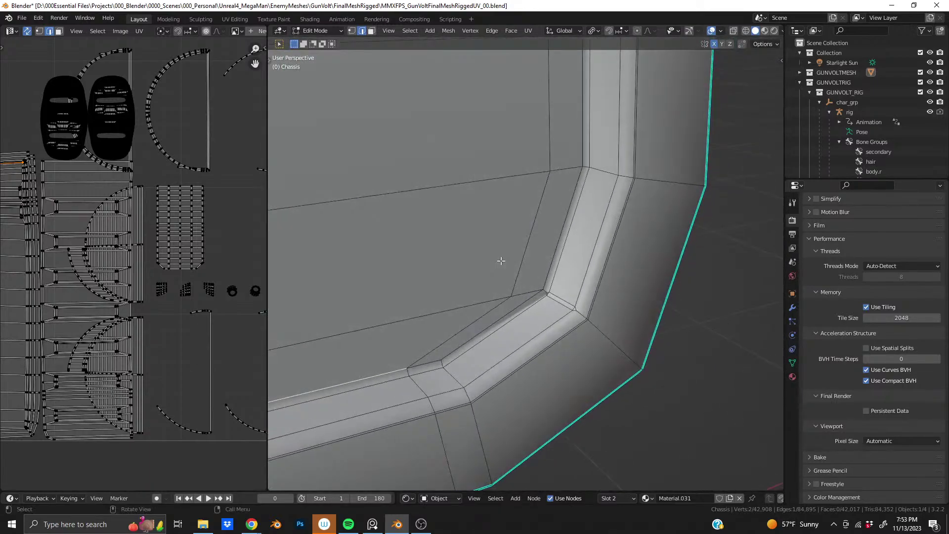
scroll(567, 297, "up", 4)
scroll(592, 293, "down", 5)
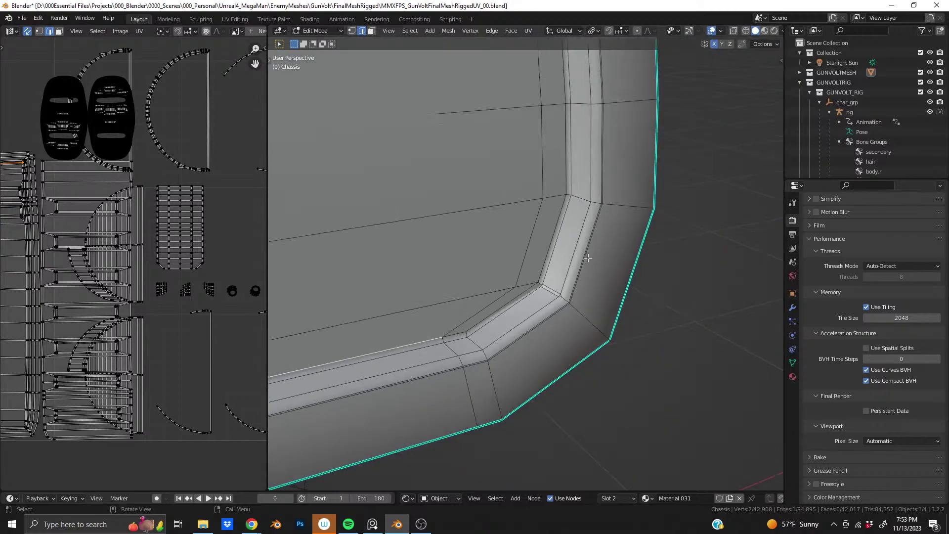
scroll(564, 190, "up", 4)
scroll(553, 232, "down", 4)
scroll(562, 220, "down", 2)
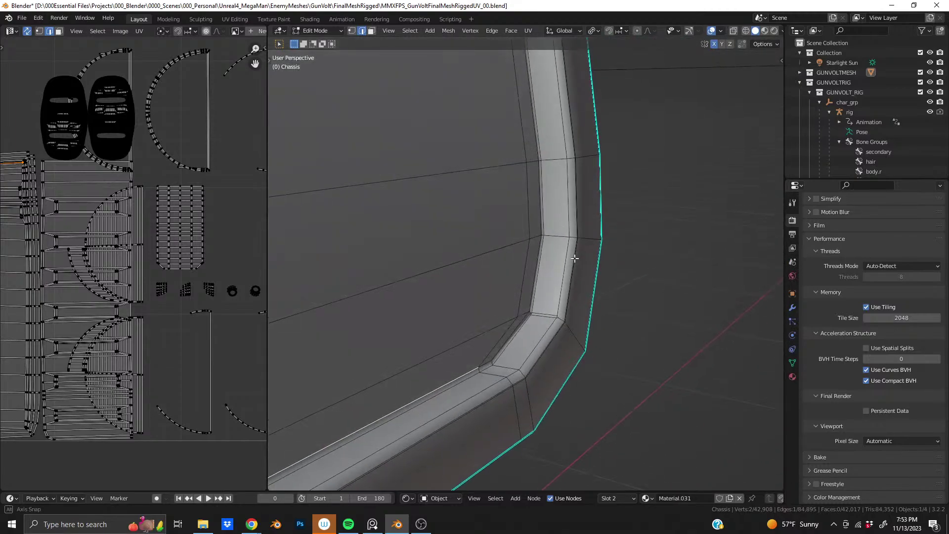
middle_click_drag(562, 220, 480, 270)
scroll(564, 219, "up", 4)
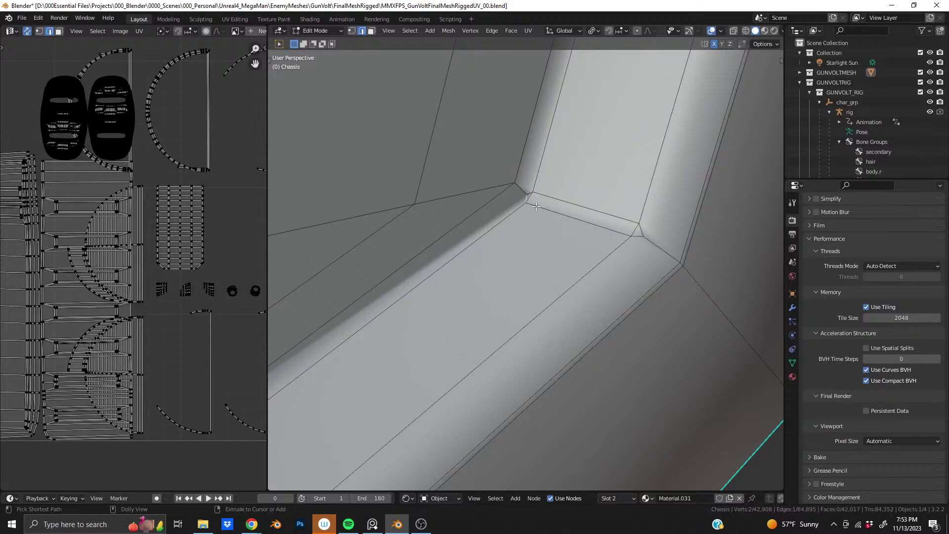
left_click(536, 207, "ctrl")
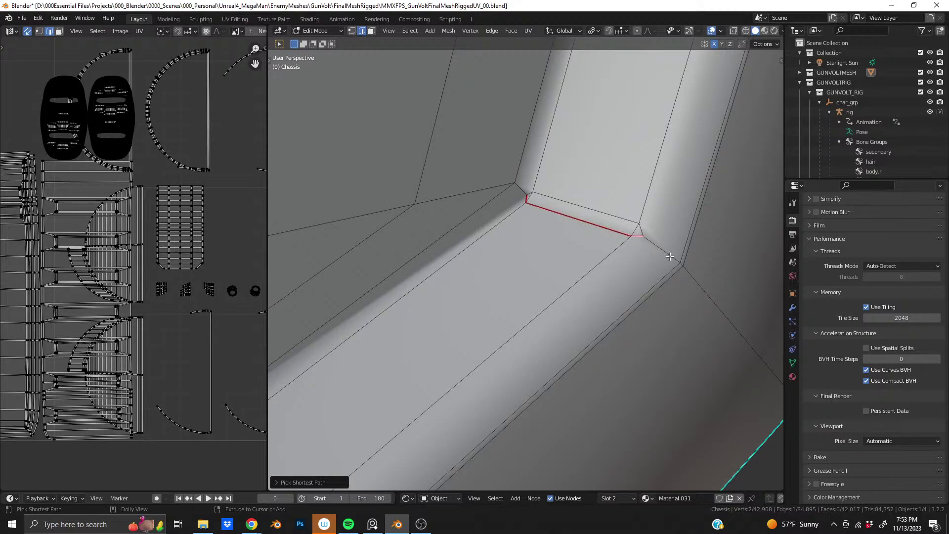
middle_click_drag(670, 256, 426, 157, "shift")
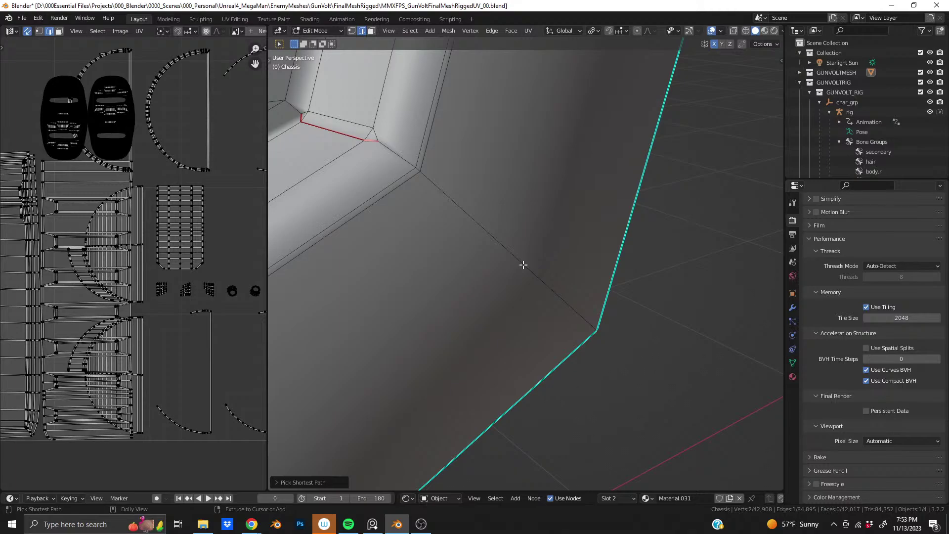
left_click(524, 265, "ctrl")
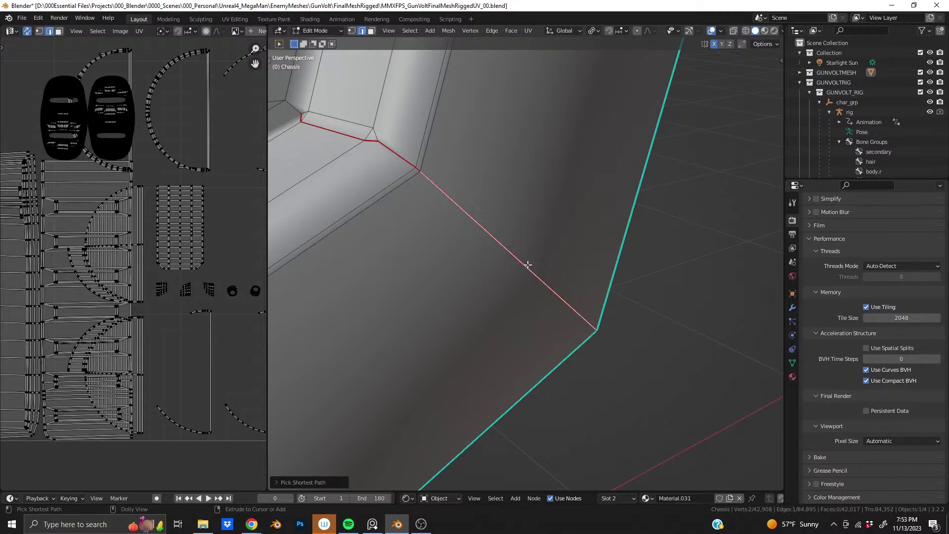
Step: Clear the seam from the diagonal edge between the groove rim and the outer border at the rounded corner
middle_click_drag(528, 265, 438, 210)
middle_click_drag(655, 367, 562, 276, "shift")
scroll(547, 240, "down", 3)
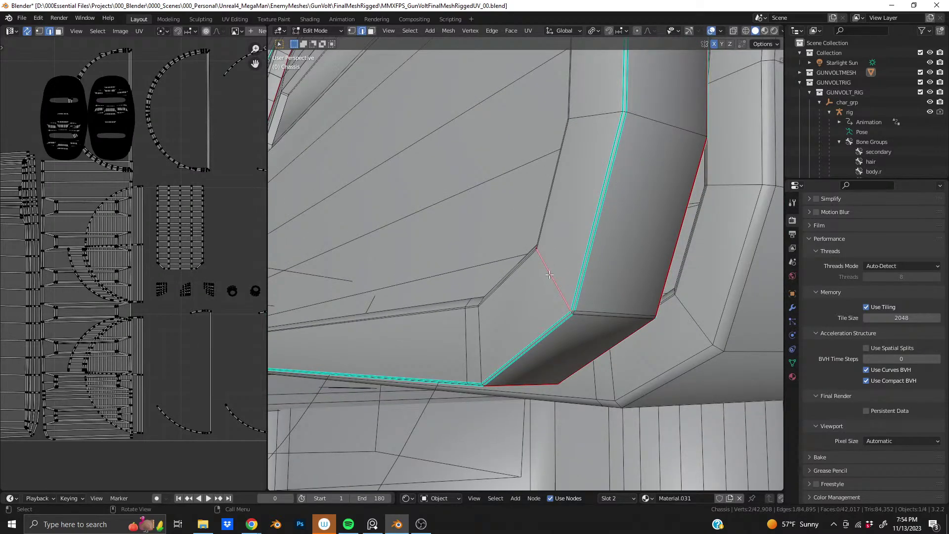
middle_click_drag(551, 269, 547, 293)
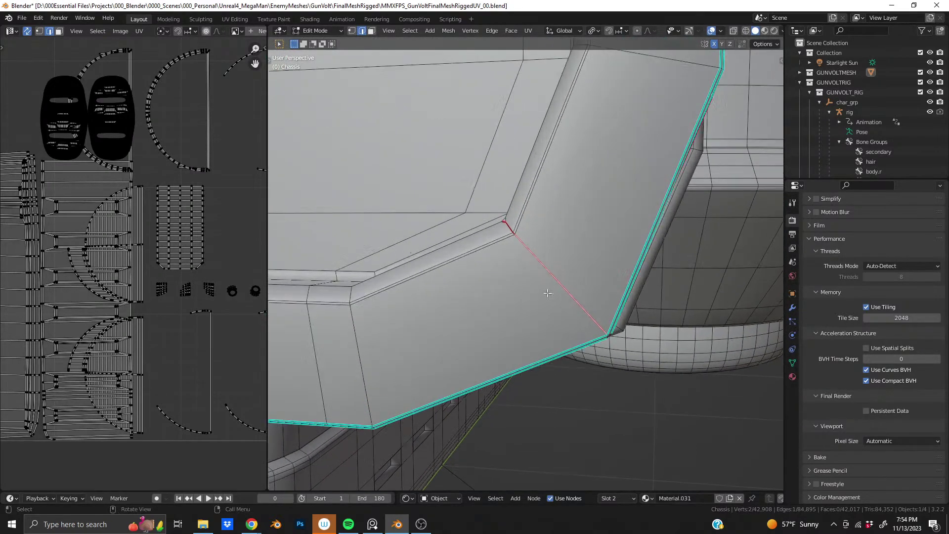
right_click(544, 262)
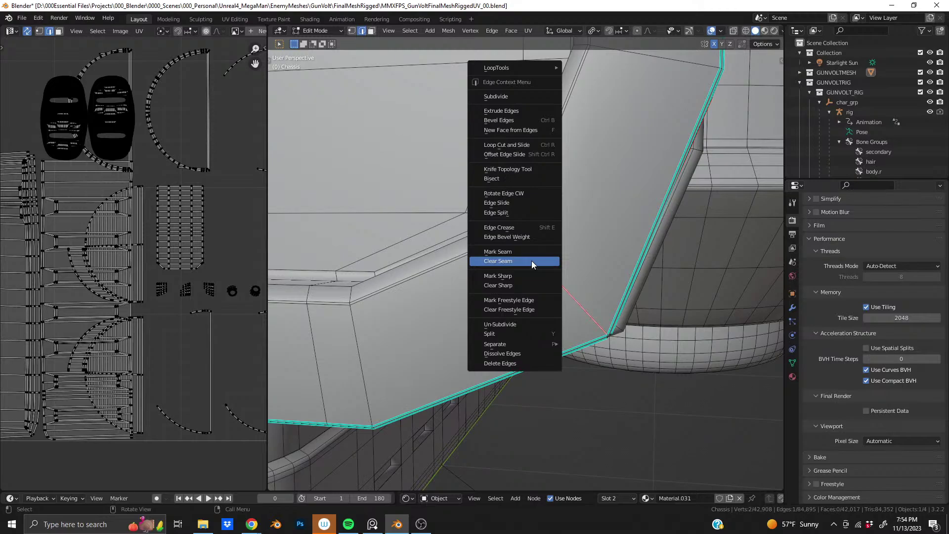
left_click(532, 260)
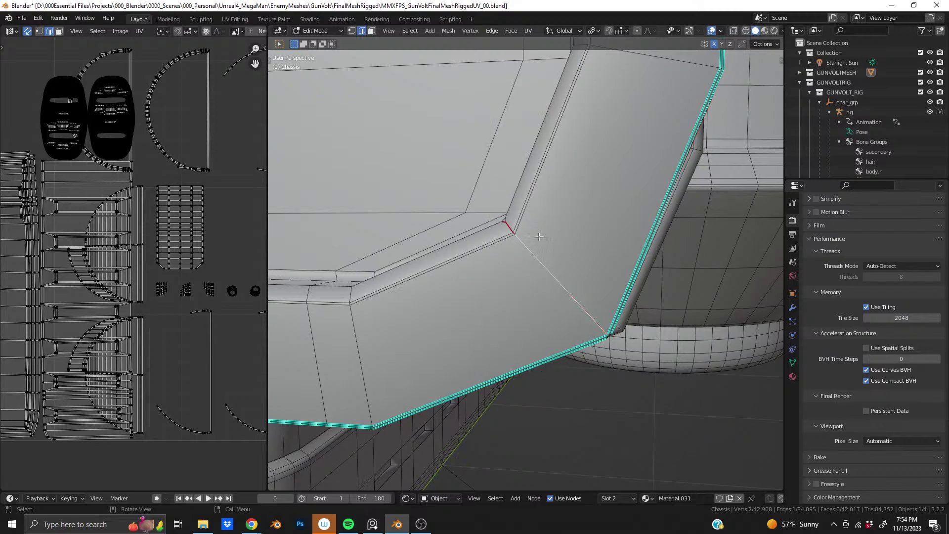
Step: Examine the seams and inner corners at the ends of the shoulder panel's groove
mouse_move(532, 261)
middle_mouse_down()
mouse_move(560, 260)
mouse_move(532, 223)
mouse_move(532, 130)
mouse_move(664, 251)
mouse_move(520, 267)
middle_mouse_up()
scroll(532, 223, "down", 2)
scroll(664, 252, "up", 5)
scroll(664, 252, "down", 3)
scroll(520, 267, "up", 2)
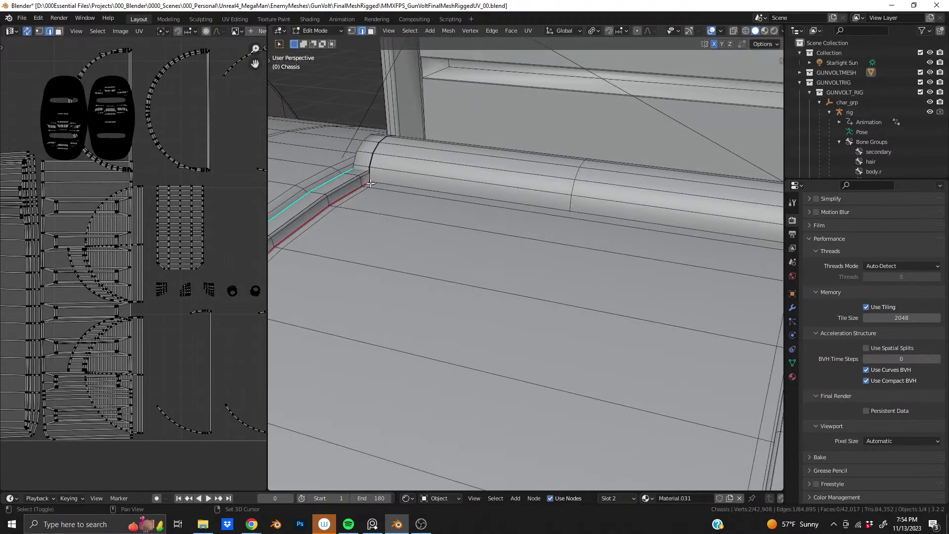
scroll(513, 211, "up", 3)
middle_click_drag(513, 211, 520, 285)
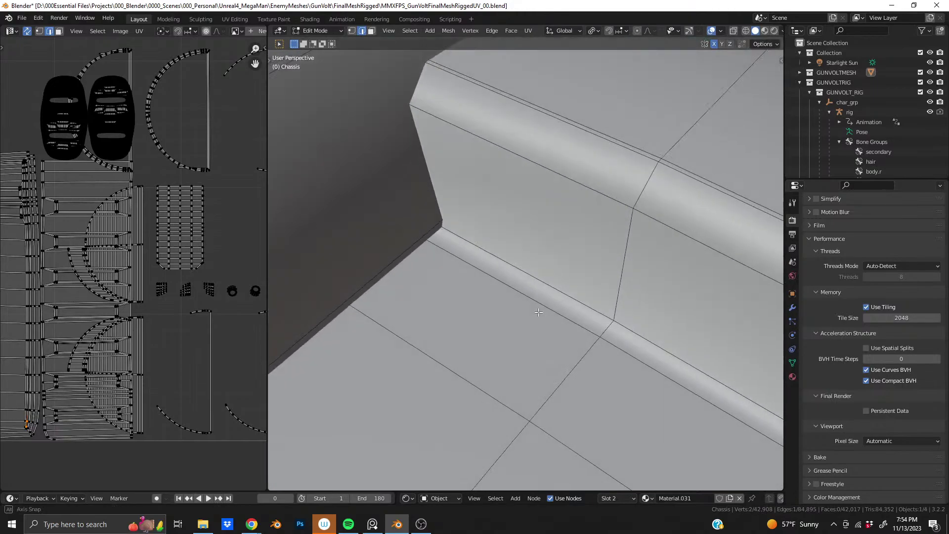
middle_click_drag(484, 252, 500, 277)
scroll(483, 321, "up", 1)
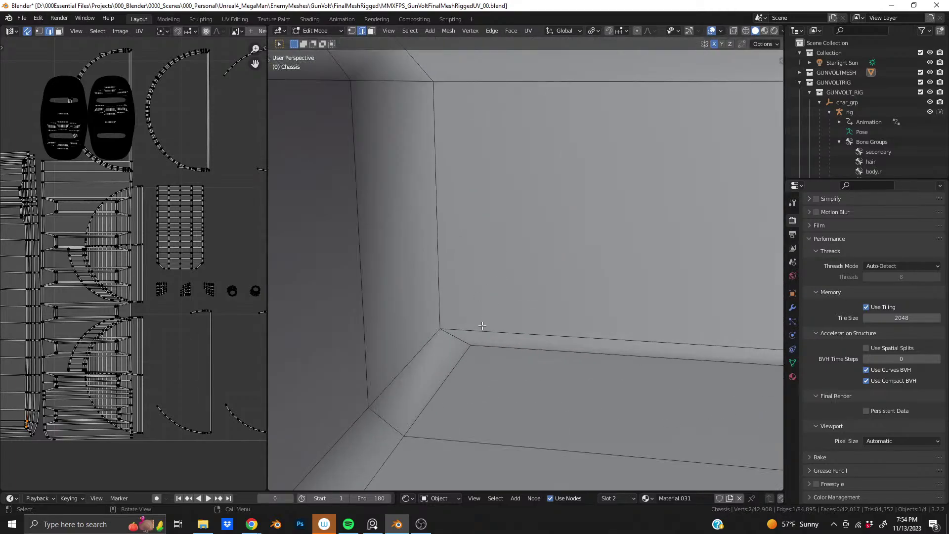
Step: Mark a seam along the inner edge of the groove on the panel's curved side
middle_click_drag(455, 241, 508, 241)
scroll(508, 241, "up", 10)
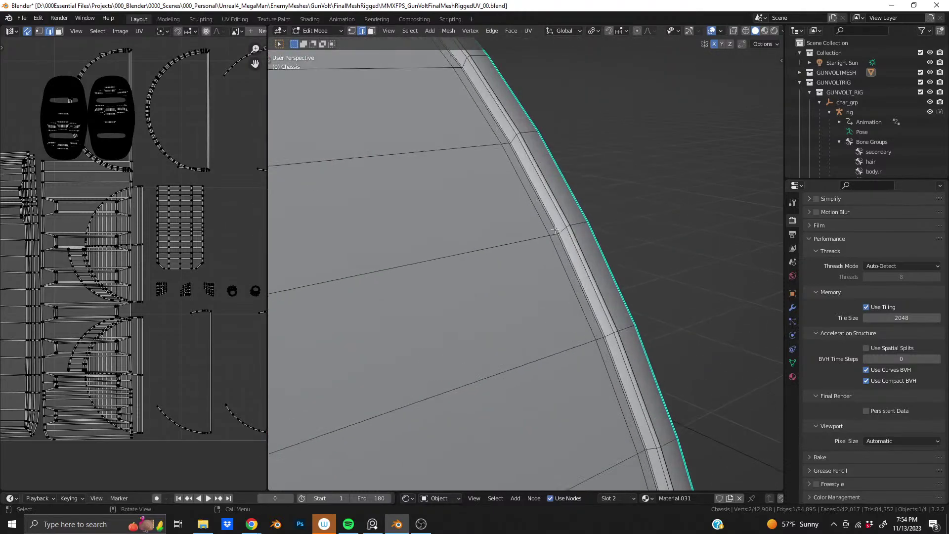
scroll(527, 237, "up", 3)
middle_click_drag(528, 237, 443, 183)
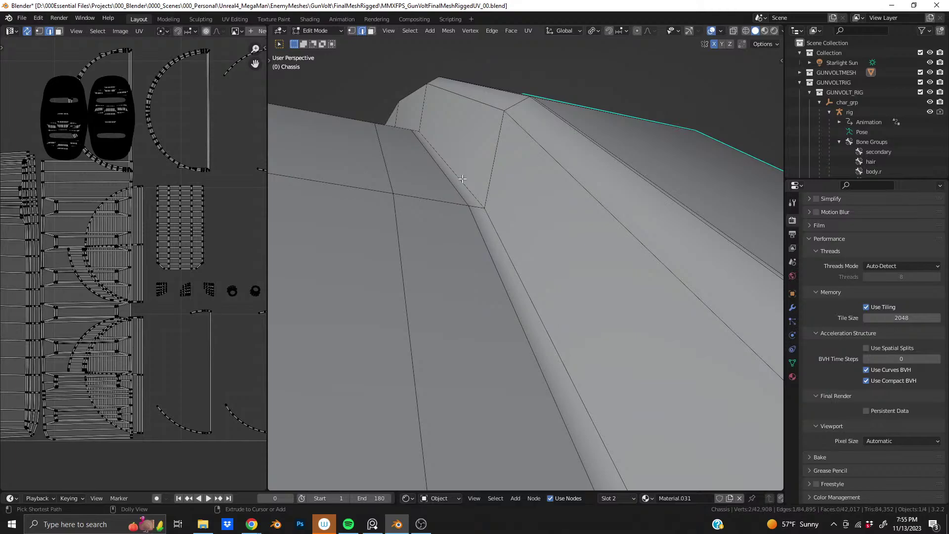
middle_click_drag(463, 172, 463, 192)
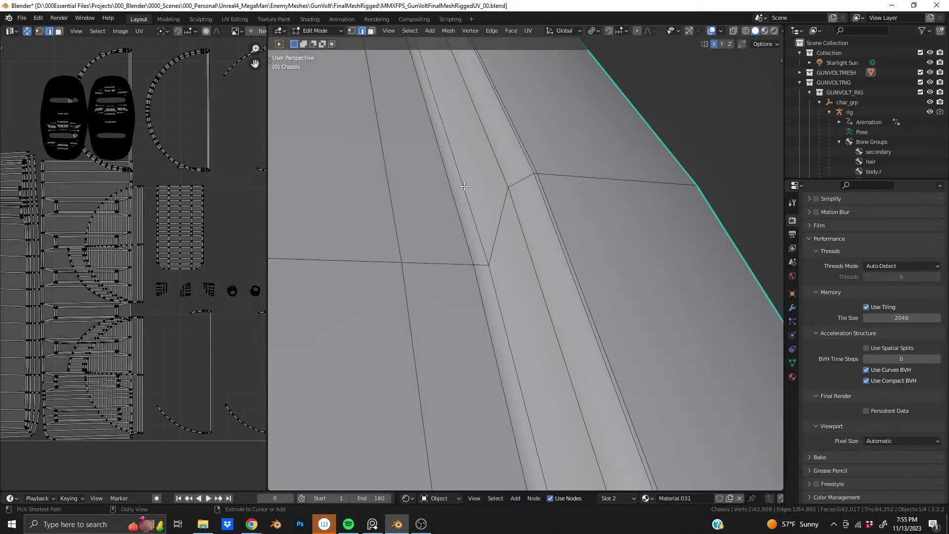
left_click(464, 182, "ctrl")
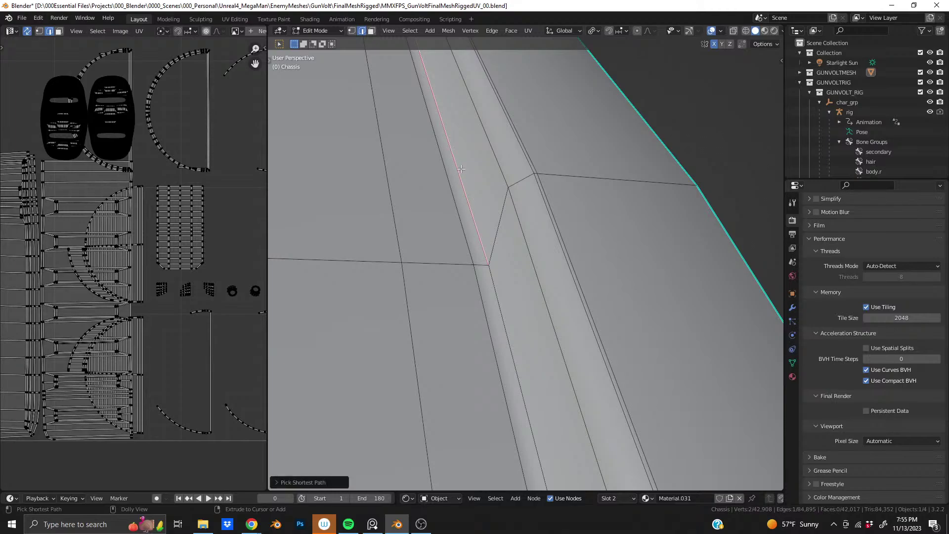
Step: Clear the seam from the selected inner groove edge just past the end of the marked seam
middle_click_drag(461, 169, 557, 343)
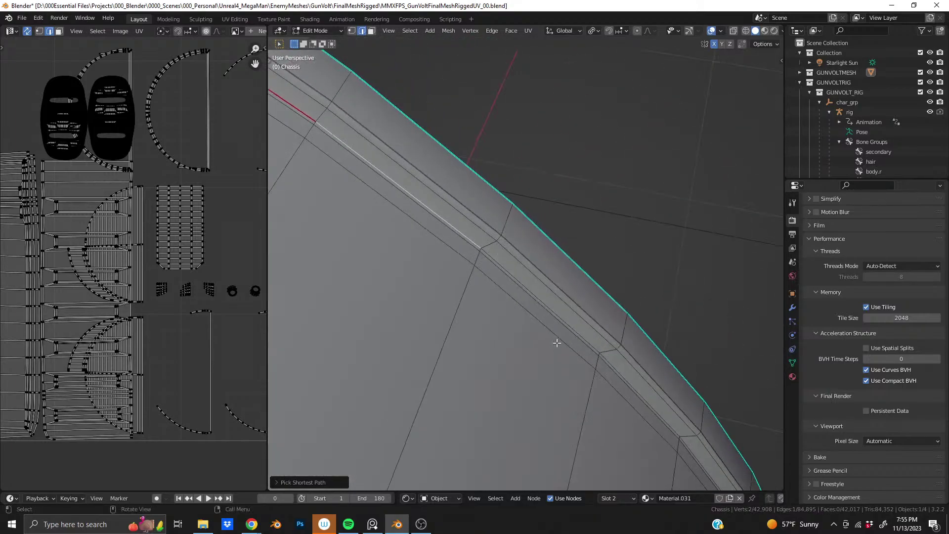
left_click(594, 352)
middle_click_drag(402, 205, 489, 279, "shift")
scroll(446, 257, "up", 3)
left_click(424, 239)
right_click(425, 239)
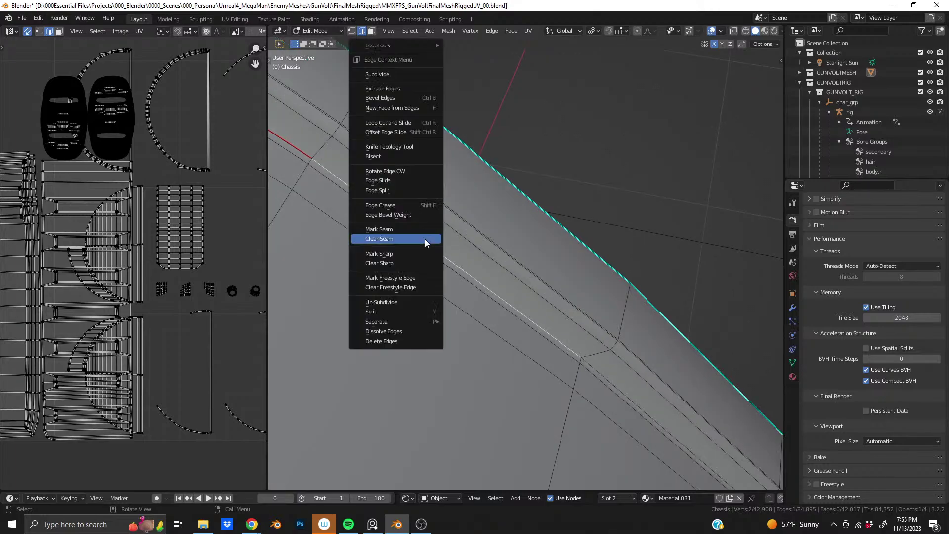
left_click(431, 241)
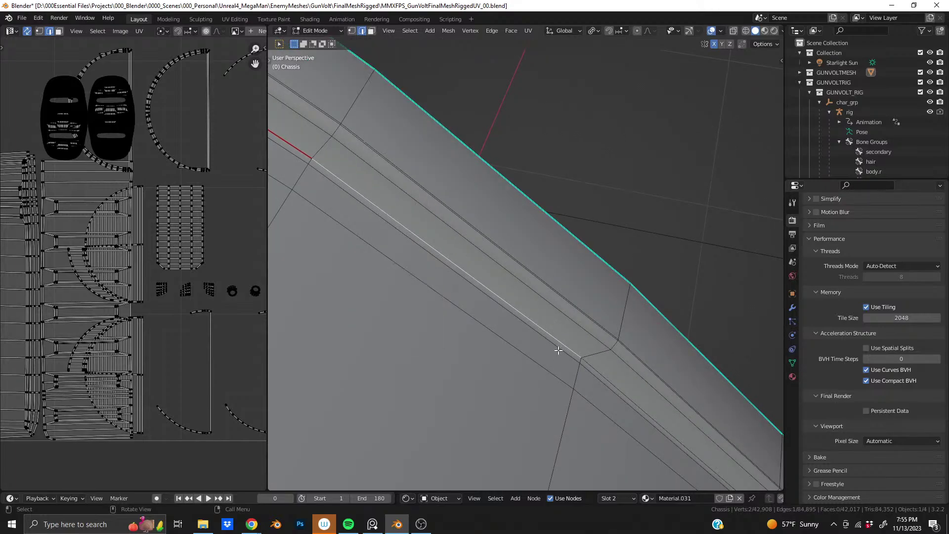
Step: Mark a seam along the groove's inner edge down to the cross seam at the rounded lower corner
scroll(609, 384, "down", 5)
middle_click_drag(609, 384, 496, 208)
scroll(539, 333, "up", 3)
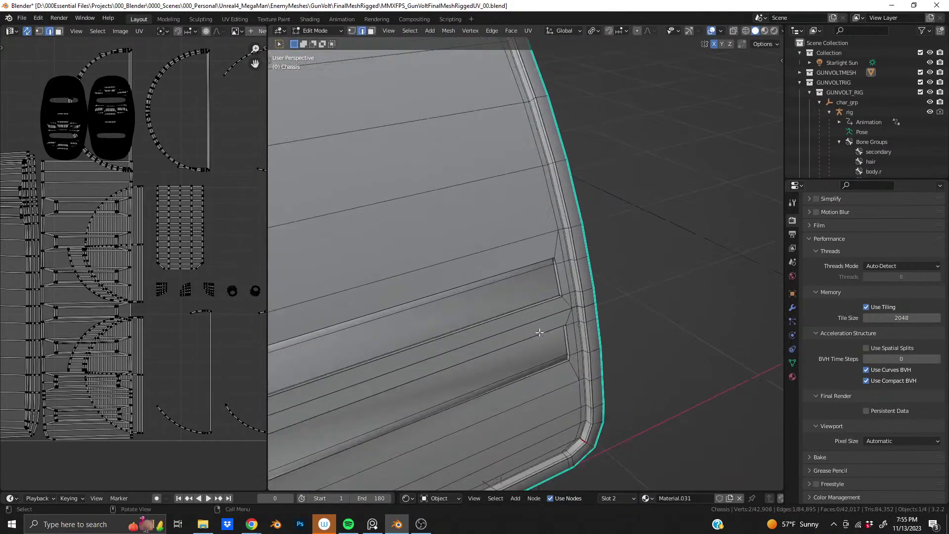
middle_click_drag(548, 392, 490, 185, "shift")
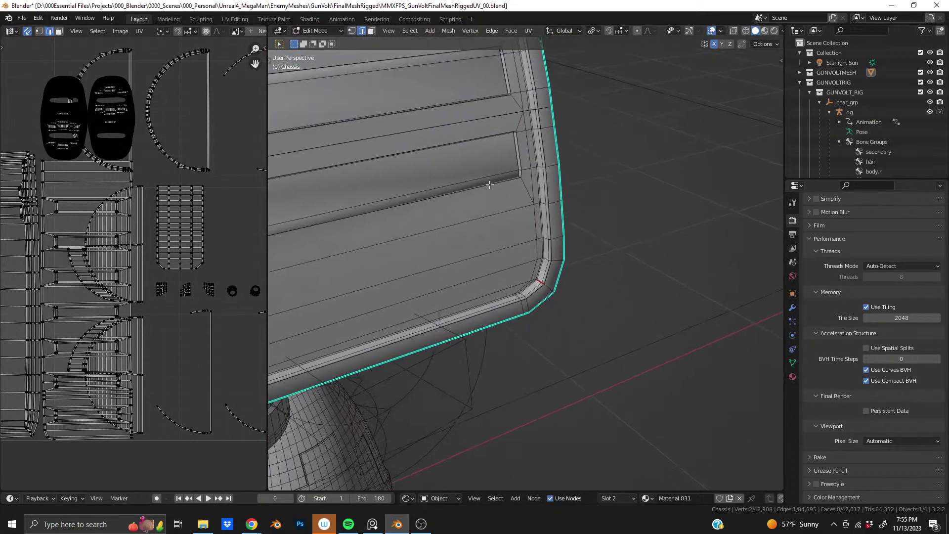
scroll(524, 286, "up", 4)
middle_click_drag(527, 316, 522, 244, "shift")
scroll(520, 258, "up", 3)
scroll(520, 257, "up", 2)
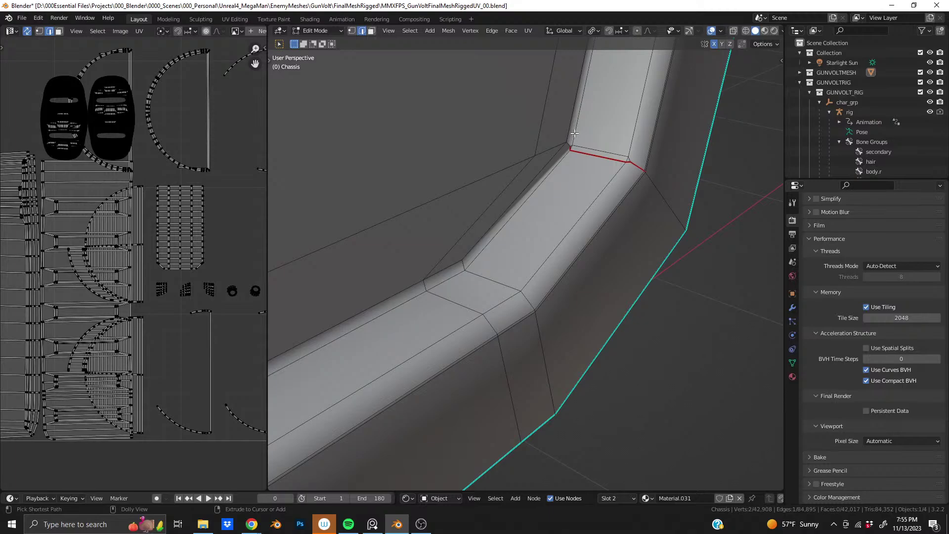
left_click(571, 135, "ctrl")
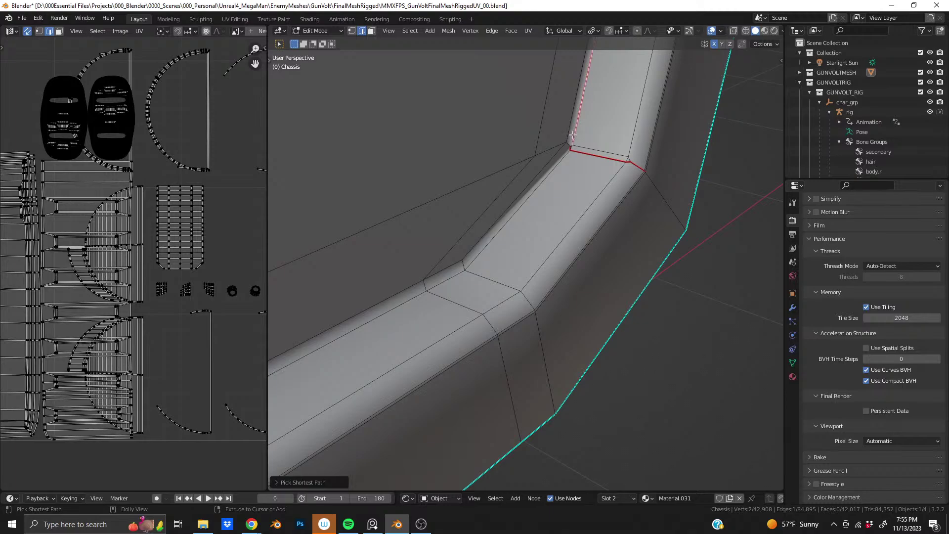
Step: Close the small gap between the groove's inner-edge seam and the cross seam at the rounded lower corner
scroll(517, 208, "up", 6)
scroll(517, 208, "up", 1)
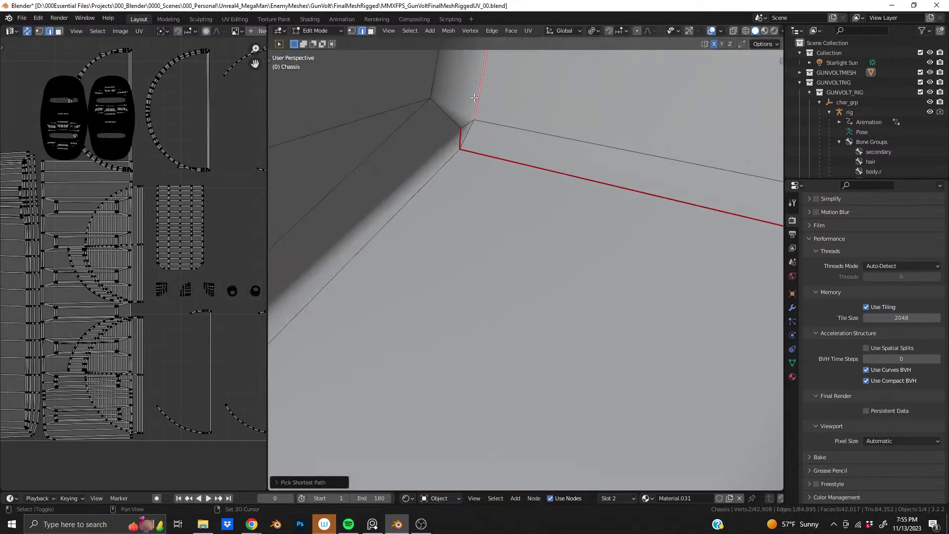
middle_click_drag(459, 117, 503, 239, "shift")
scroll(504, 239, "up", 3)
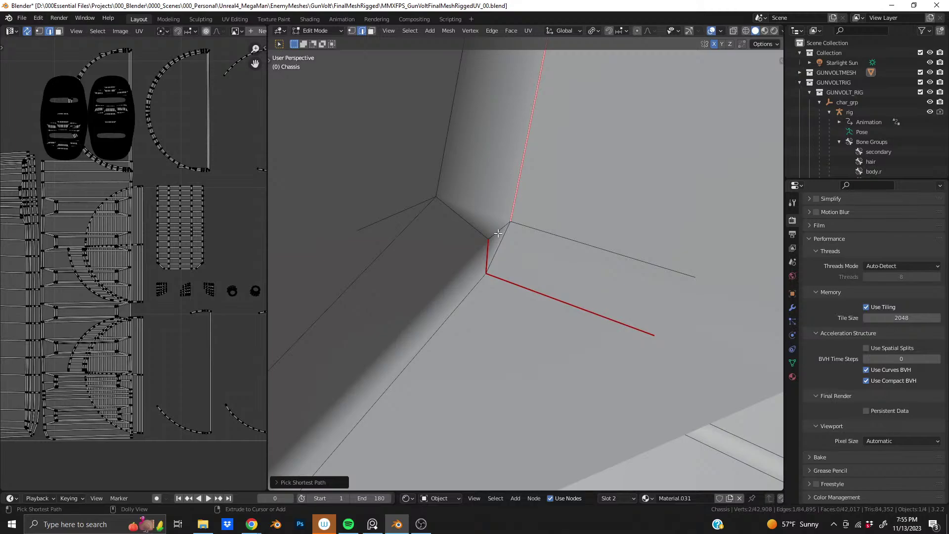
scroll(484, 209, "down", 8)
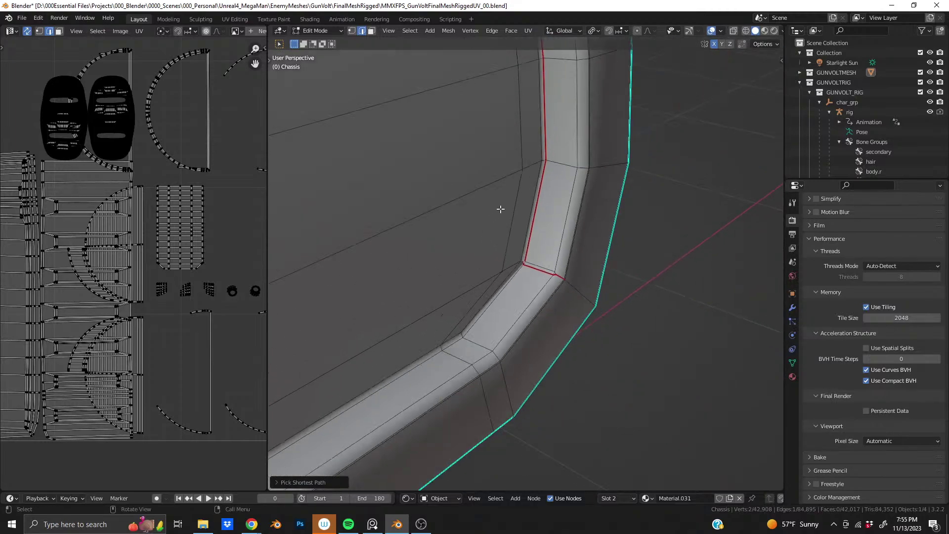
Step: Mark a seam from the vertical corner edge at the groove's far end across the rim to the panel's outer corner
scroll(506, 174, "down", 8)
middle_click_drag(506, 174, 524, 277, "shift")
middle_click_drag(524, 277, 351, 297)
scroll(623, 356, "up", 2)
scroll(510, 254, "up", 4)
scroll(464, 224, "up", 4)
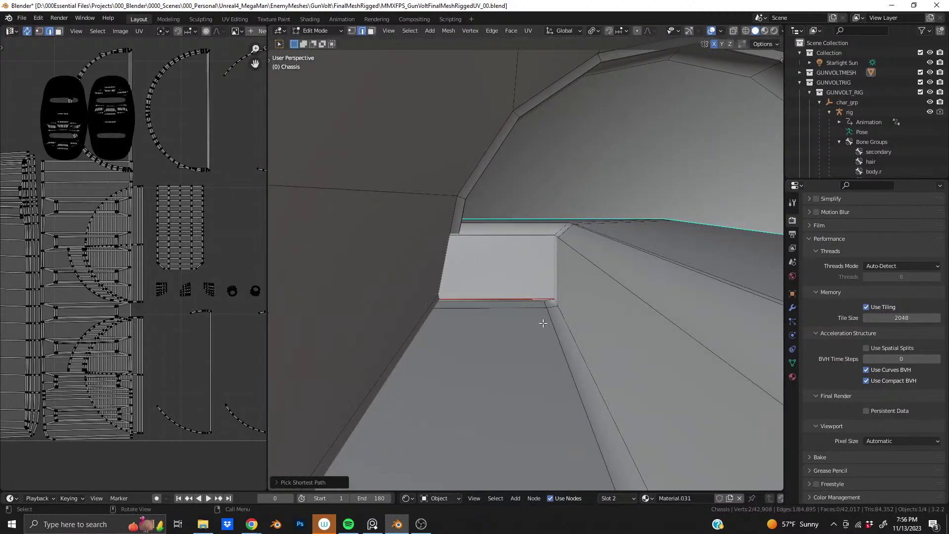
scroll(562, 350, "up", 5)
middle_click_drag(562, 350, 507, 282, "shift")
middle_click_drag(507, 282, 494, 361)
left_click(496, 363)
middle_click_drag(498, 203, 533, 357, "shift")
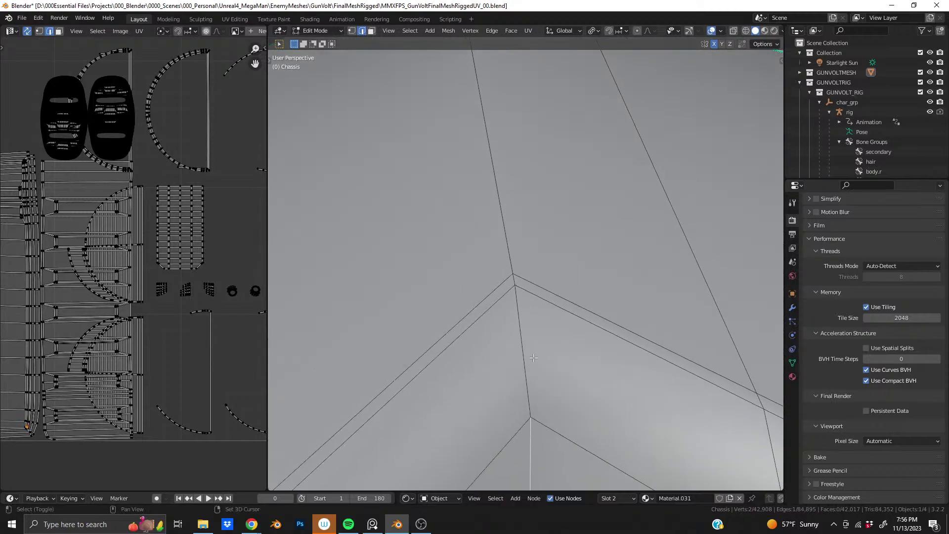
middle_click_drag(513, 231, 547, 275)
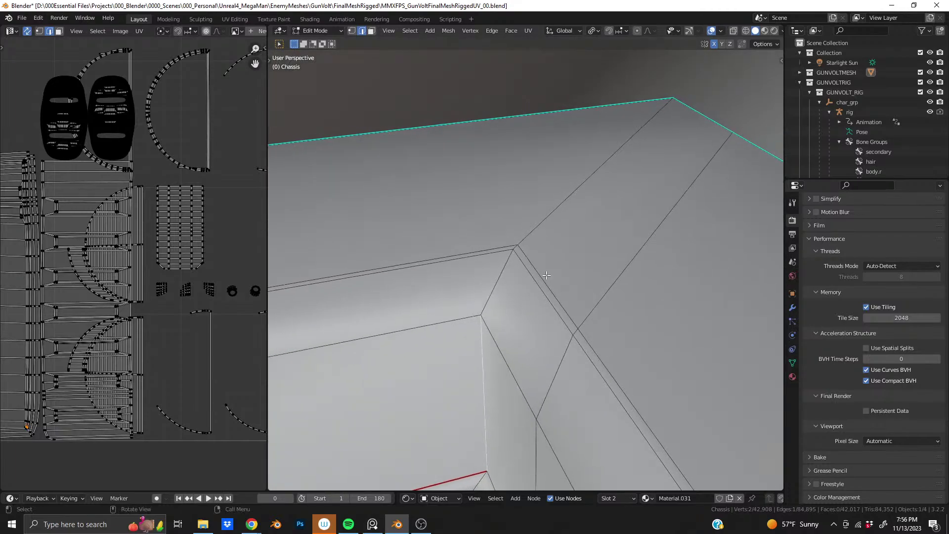
left_click(574, 197, "ctrl")
middle_click_drag(574, 196, 378, 283)
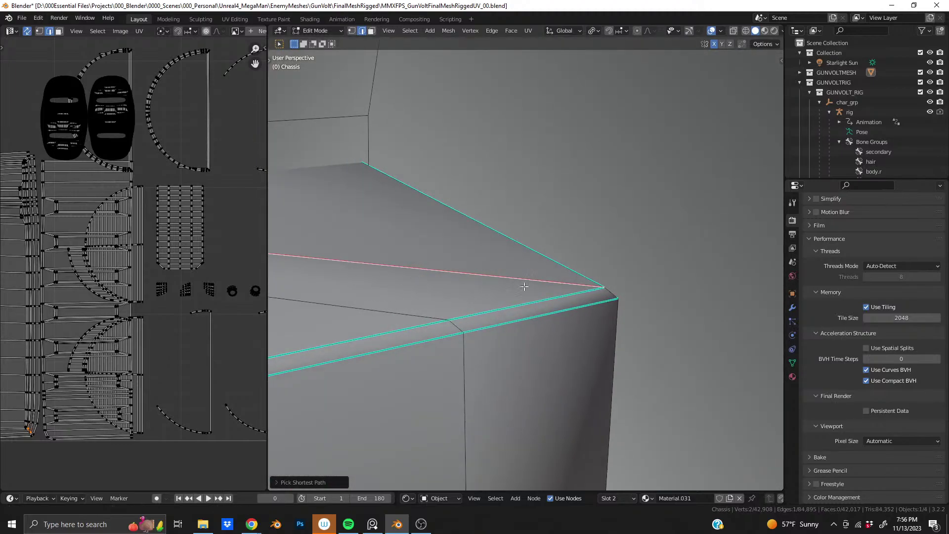
middle_click_drag(524, 286, 512, 226)
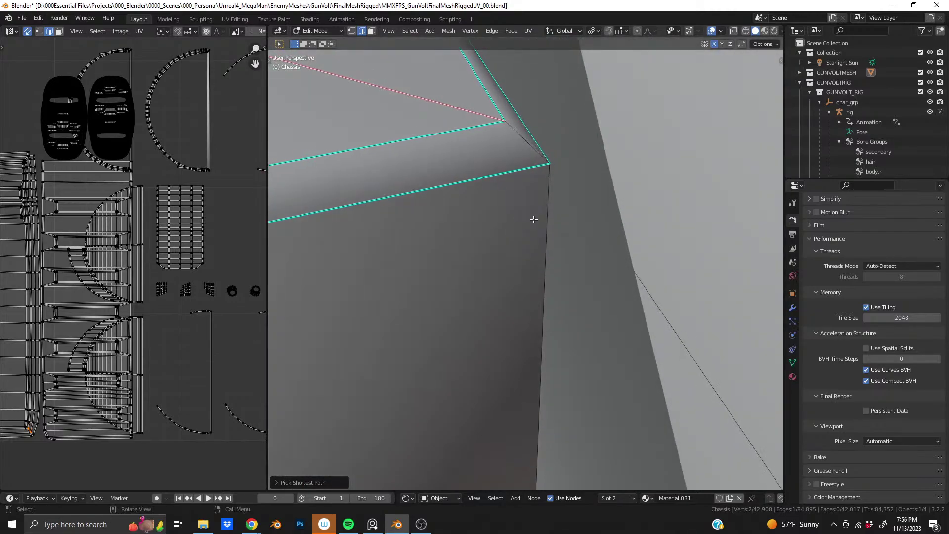
Step: Mark a seam from the vertical edge at the groove's end across the bevel and rim to the panel's outer corner
middle_click_drag(512, 272, 513, 218)
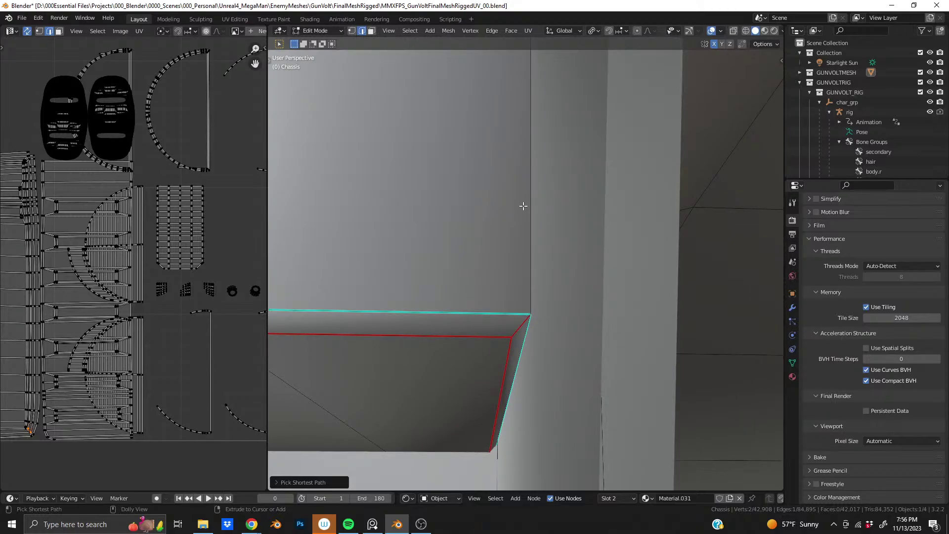
left_click(496, 183, "ctrl")
middle_click_drag(437, 140, 421, 189)
middle_click_drag(406, 251, 474, 278)
scroll(482, 279, "up", 8)
middle_click_drag(632, 326, 766, 253, "shift")
scroll(456, 231, "up", 4)
middle_click_drag(328, 239, 510, 250, "shift")
scroll(510, 250, "down", 4)
middle_click_drag(510, 249, 557, 353)
scroll(601, 270, "up", 5)
scroll(563, 258, "down", 3)
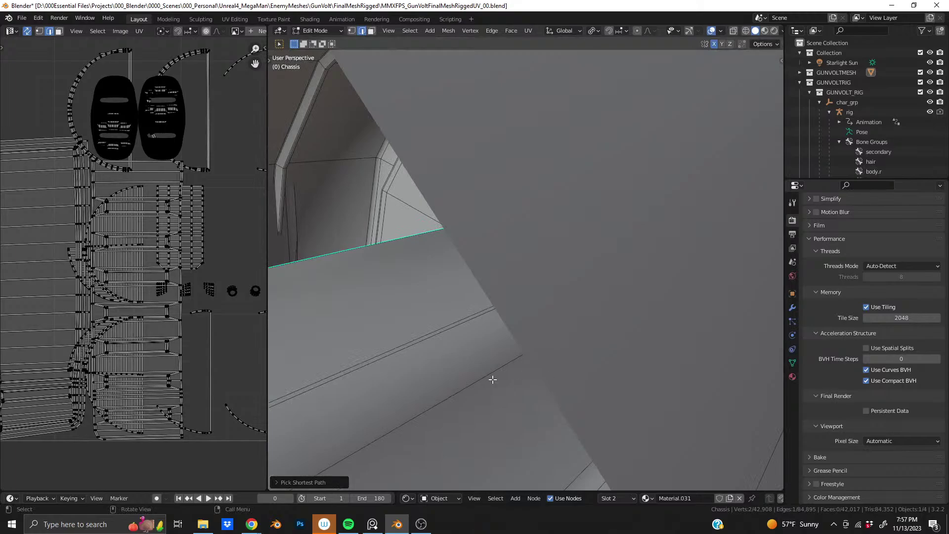
middle_click_drag(493, 379, 515, 383)
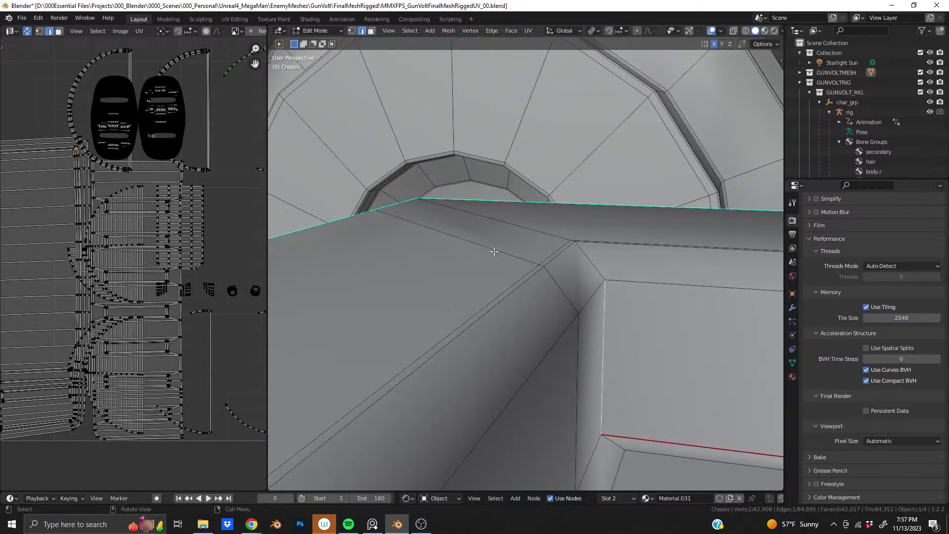
middle_click_drag(494, 251, 505, 280)
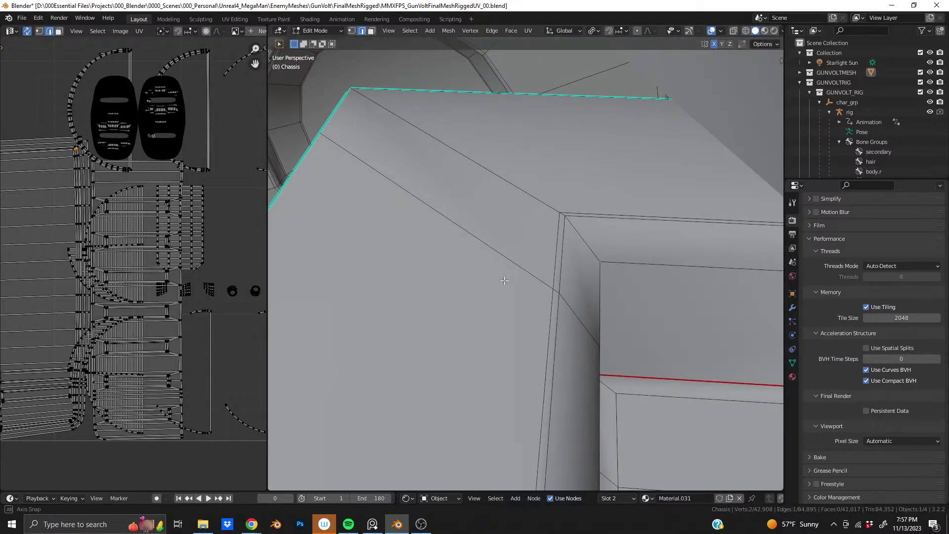
left_click(422, 134, "ctrl")
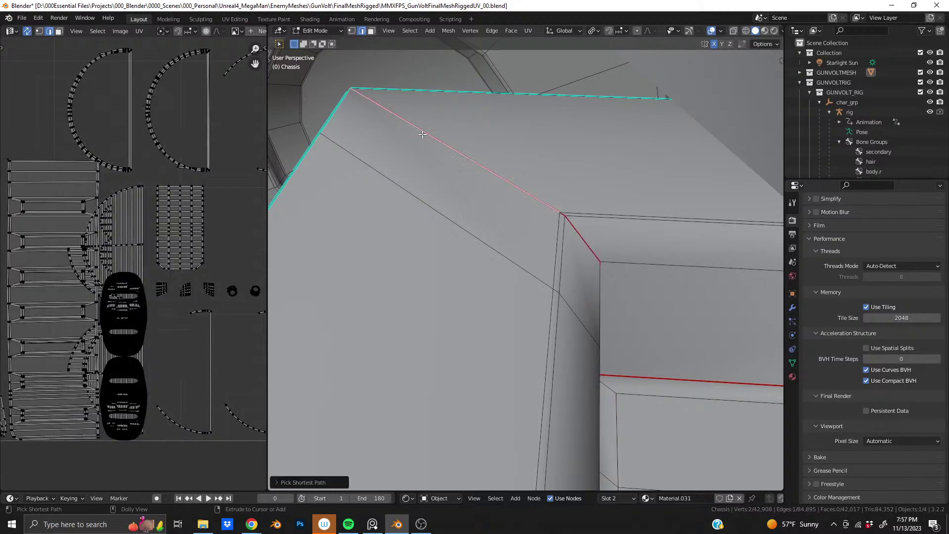
Step: Examine the marked seams around the corners, rims and curved bands of the shoulder panels
middle_click_drag(423, 134, 504, 324)
middle_click_drag(507, 217, 485, 307)
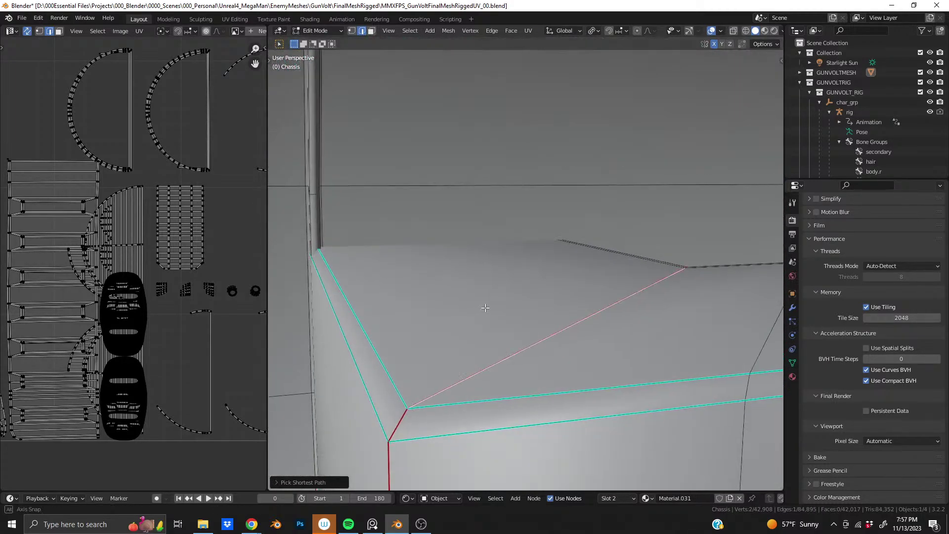
middle_click_drag(568, 222, 453, 306, "shift")
middle_click_drag(757, 320, 624, 351)
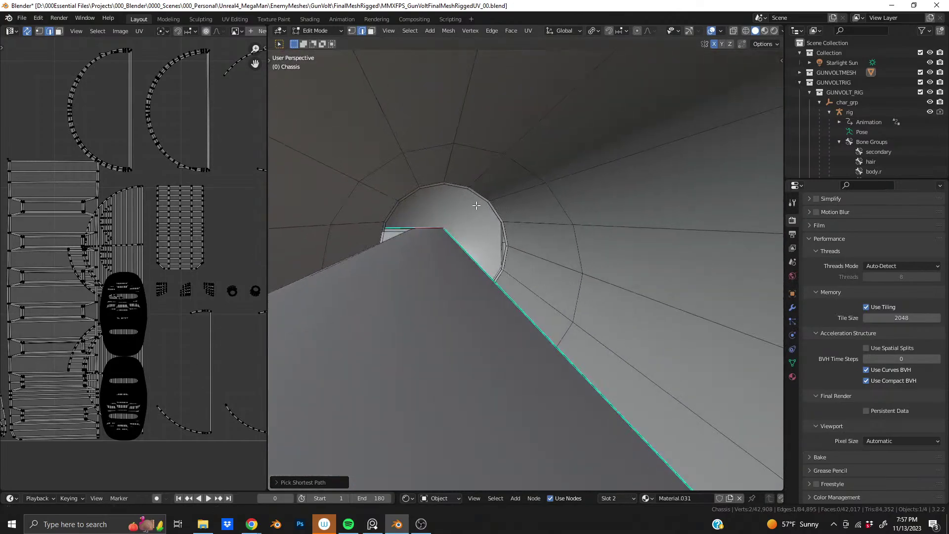
middle_click_drag(477, 205, 559, 257)
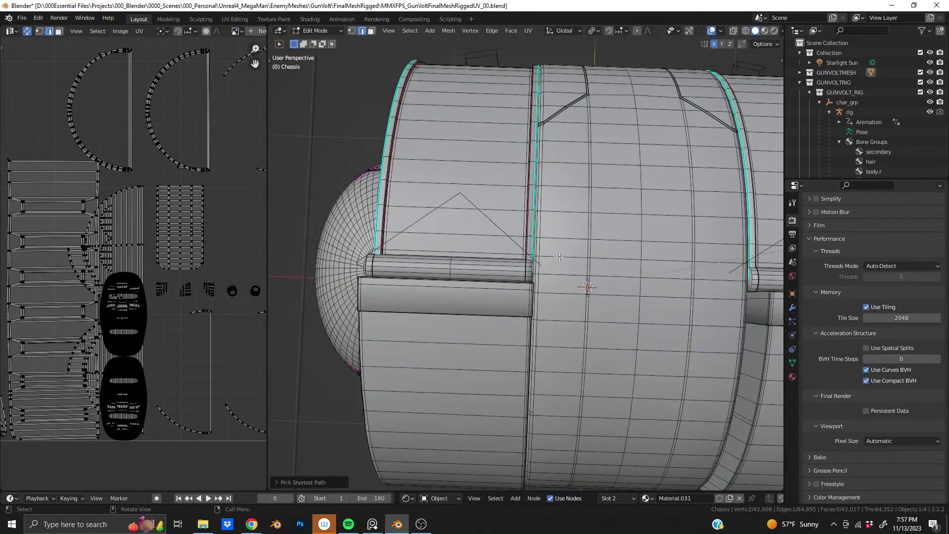
scroll(546, 223, "down", 10)
mouse_move(546, 223)
middle_mouse_down()
mouse_move(536, 232)
mouse_move(552, 223)
middle_mouse_up()
scroll(553, 223, "up", 10)
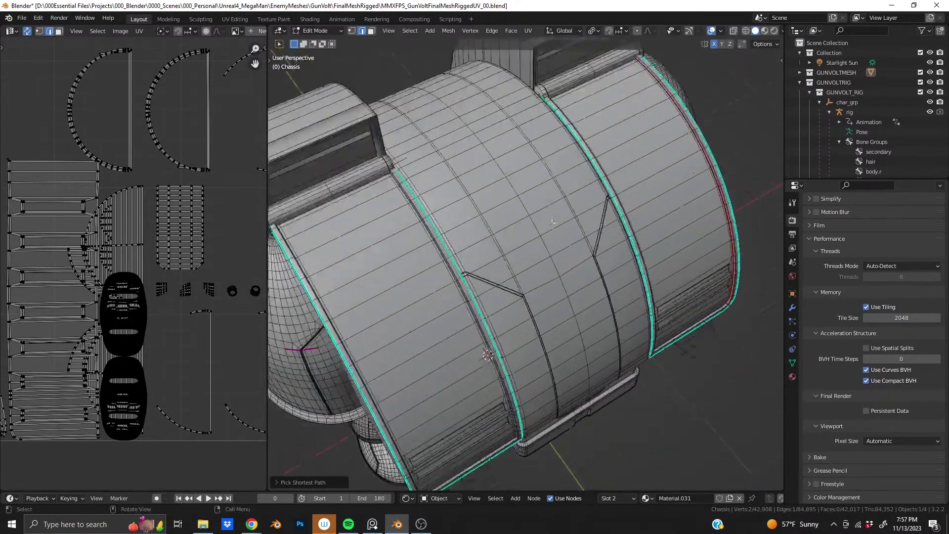
scroll(552, 222, "up", 1)
scroll(145, 249, "down", 6)
Step: Examine the shoulder panel's islands in the UV layout and compare them with the seams on the model
left_click_drag(97, 265, 141, 278)
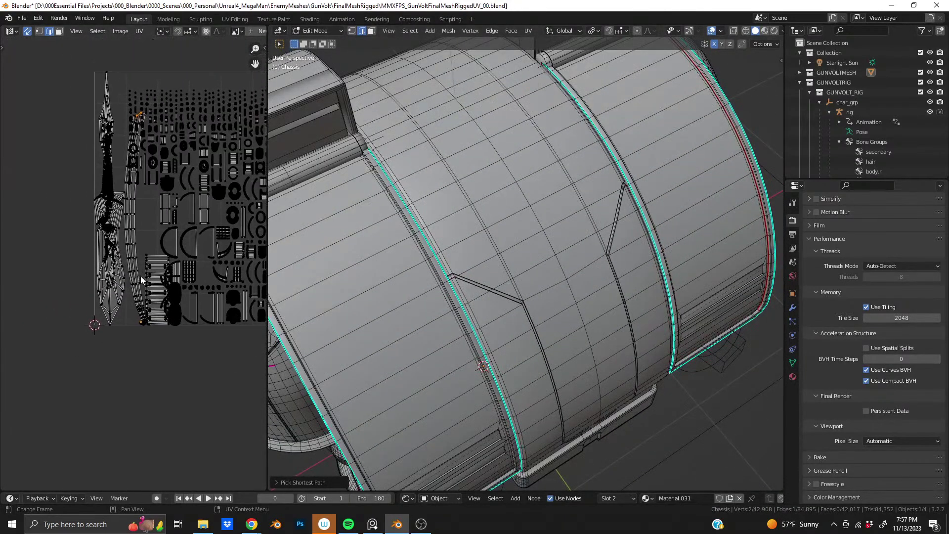
scroll(140, 278, "up", 5)
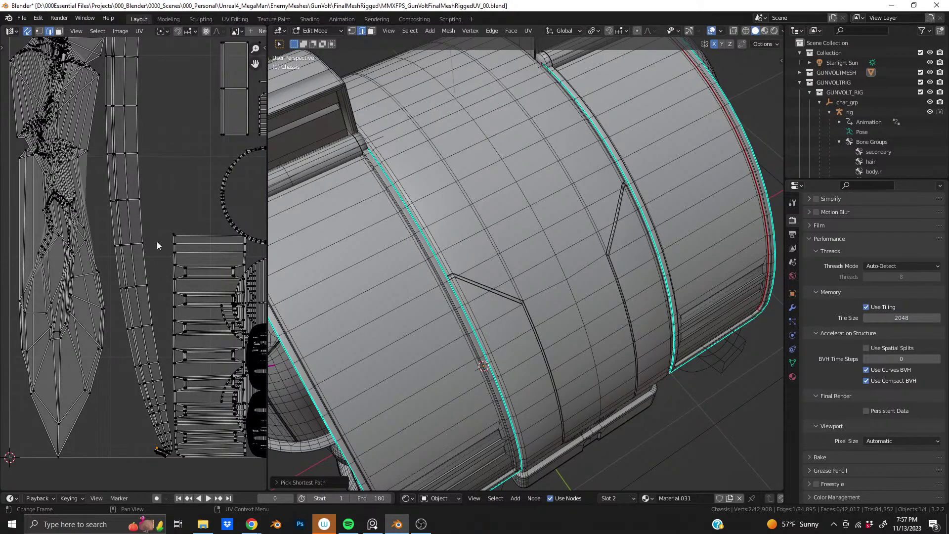
scroll(156, 241, "down", 4)
scroll(155, 189, "up", 2)
scroll(153, 259, "down", 3)
scroll(157, 259, "up", 2)
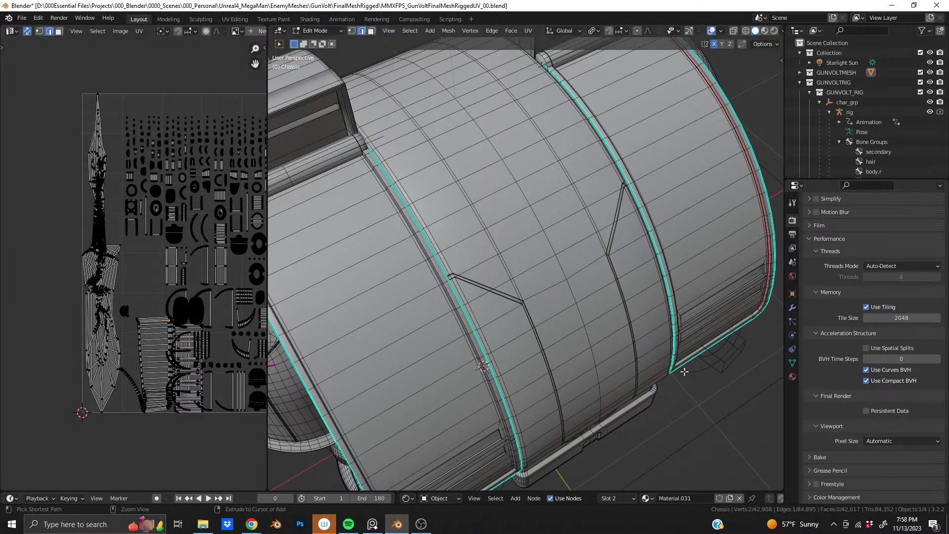
middle_click_drag(529, 328, 760, 313)
scroll(534, 208, "down", 7)
middle_click_drag(186, 322, 92, 305)
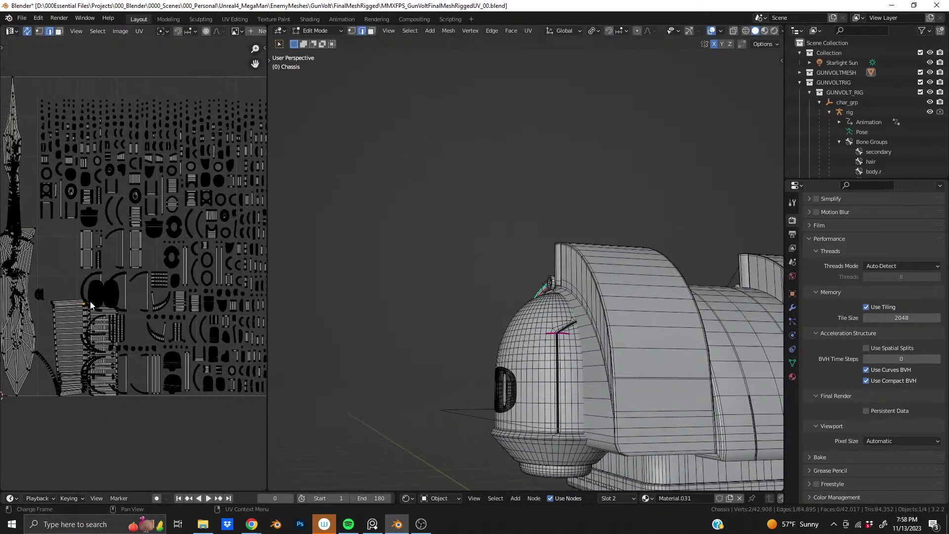
Step: Undo the latest seam picks at the end of the shoulder panel
middle_click_drag(396, 276, 503, 299)
scroll(503, 299, "up", 2)
scroll(503, 299, "up", 8)
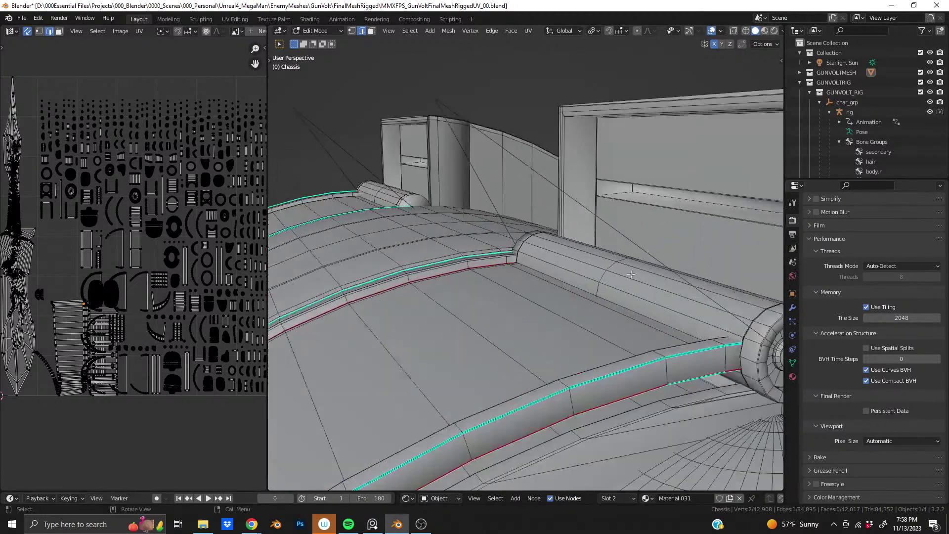
scroll(527, 221, "up", 3)
middle_click_drag(532, 243, 435, 206)
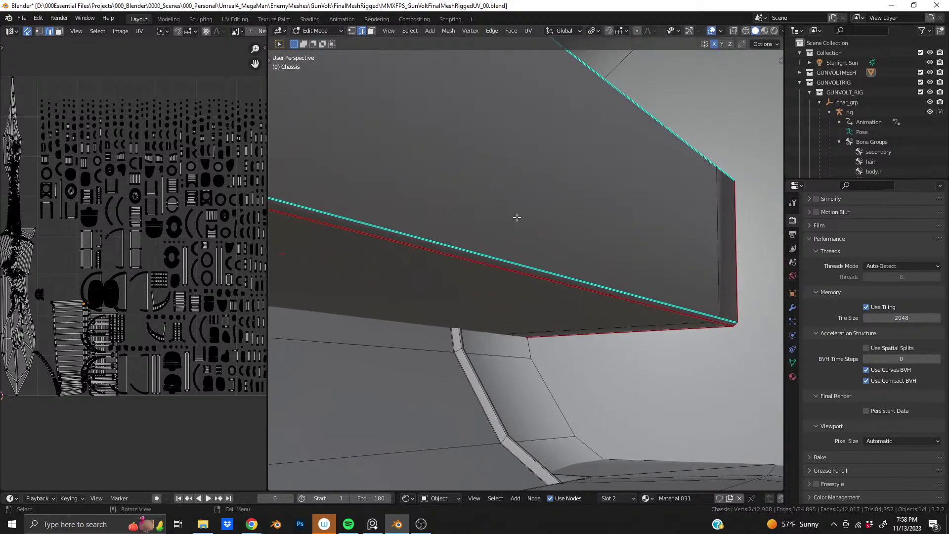
key("ctrl+z")
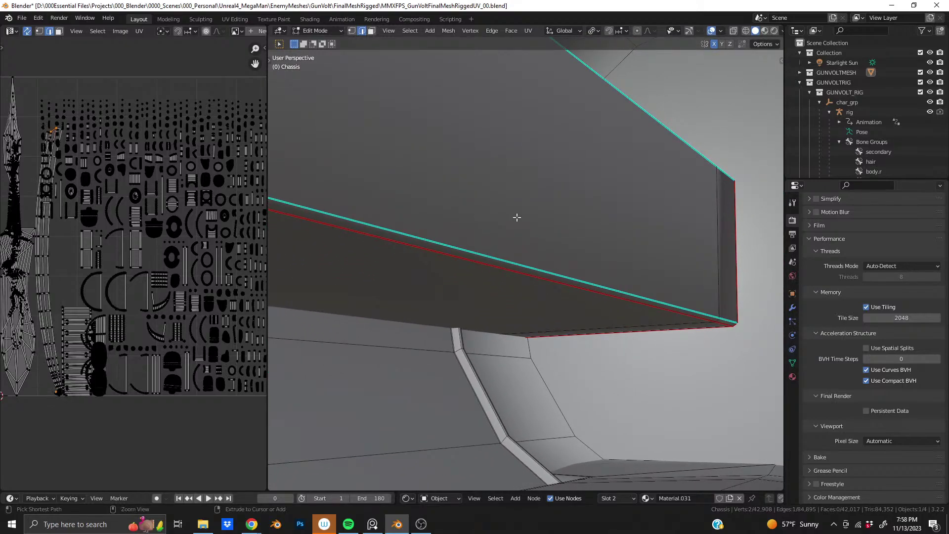
key("ctrl+z")
key("ctrl+z")
Step: Turn on X-ray display to inspect the shoulder panel's seams through the mesh
middle_click_drag(391, 138, 485, 185)
scroll(485, 184, "down", 4)
left_click(734, 31)
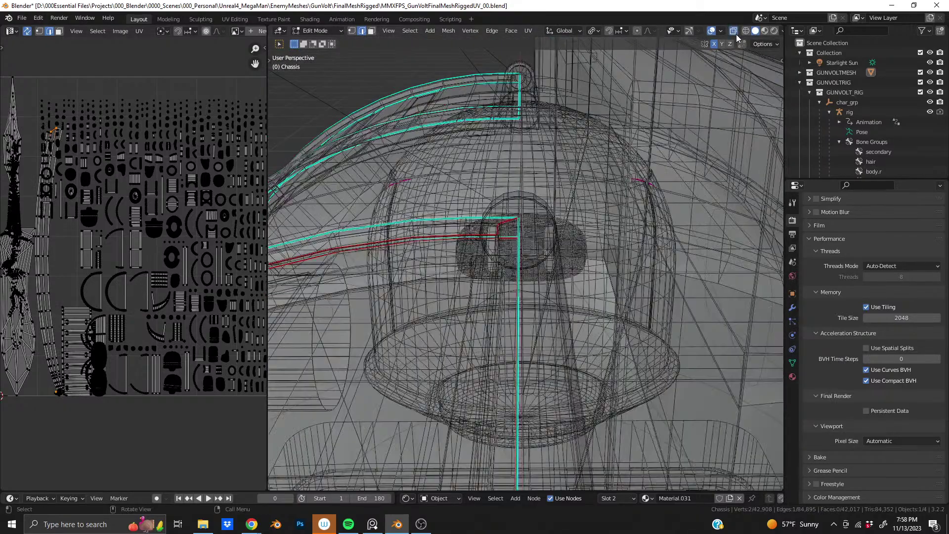
scroll(444, 254, "down", 3)
middle_click_drag(560, 195, 396, 149)
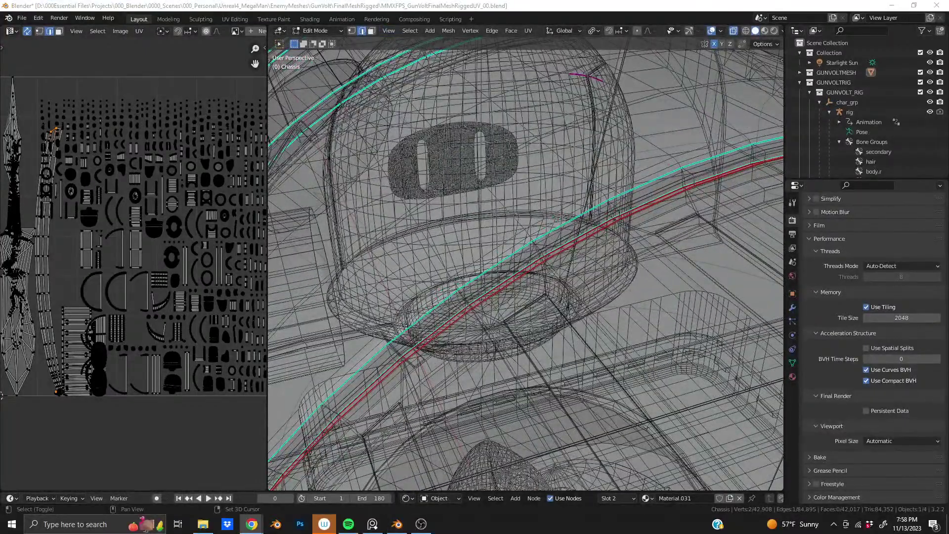
middle_click_drag(525, 189, 506, 225)
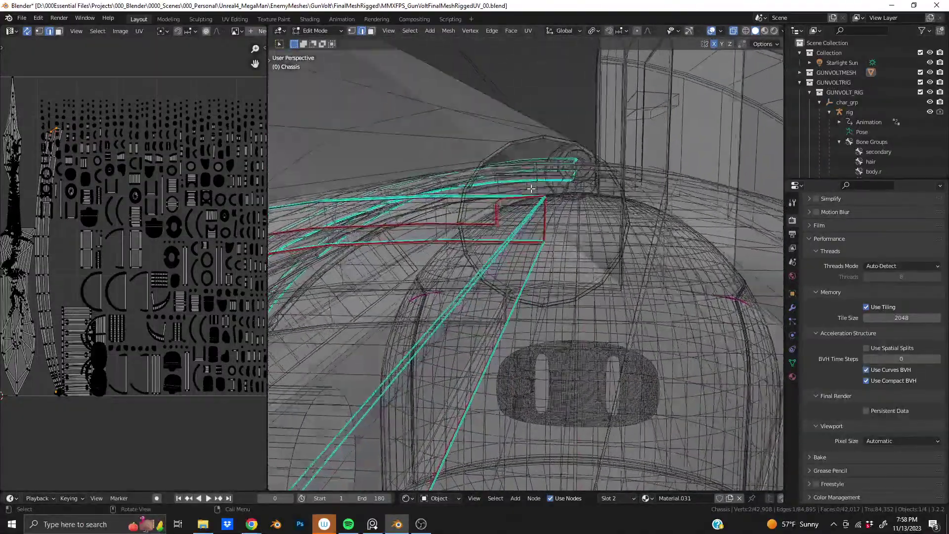
middle_click_drag(531, 189, 554, 161)
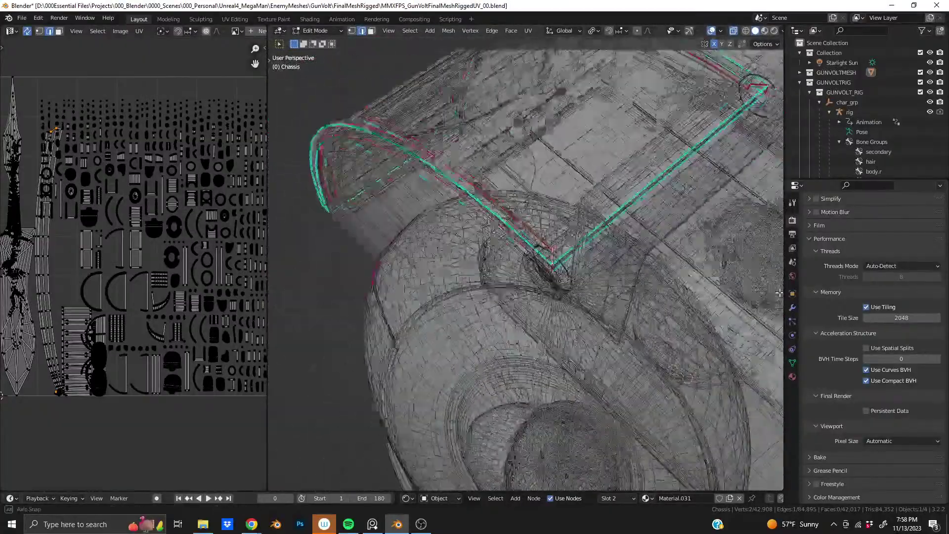
Step: Undo the seam marked from the groove's end to the panel's outer corner
middle_click_drag(780, 293, 712, 312)
scroll(66, 343, "up", 4)
scroll(213, 341, "down", 5)
scroll(477, 337, "up", 4)
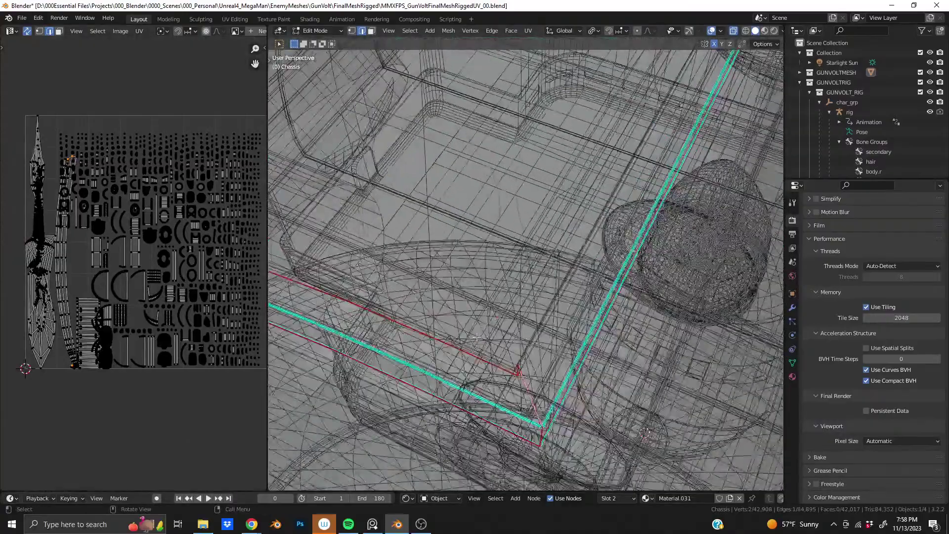
middle_click_drag(477, 337, 477, 303)
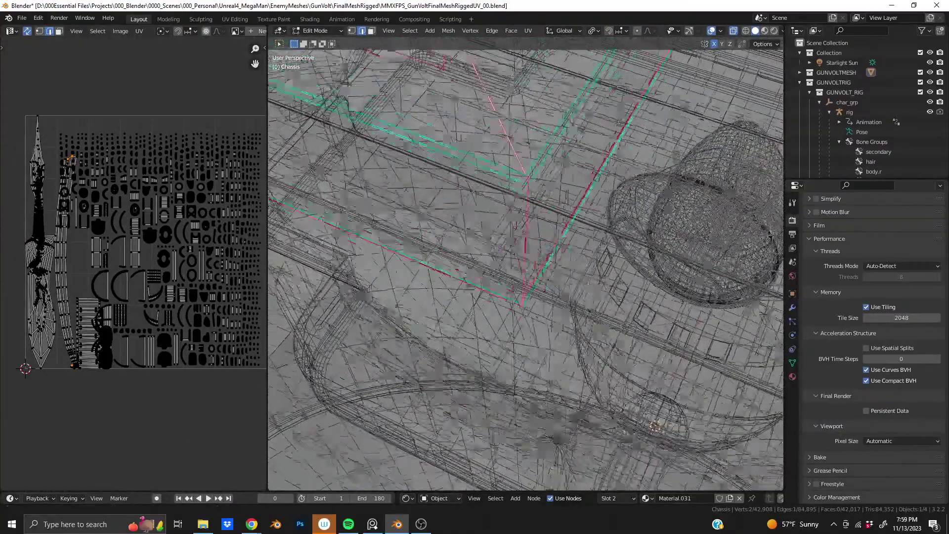
key("ctrl+z")
key("ctrl+z")
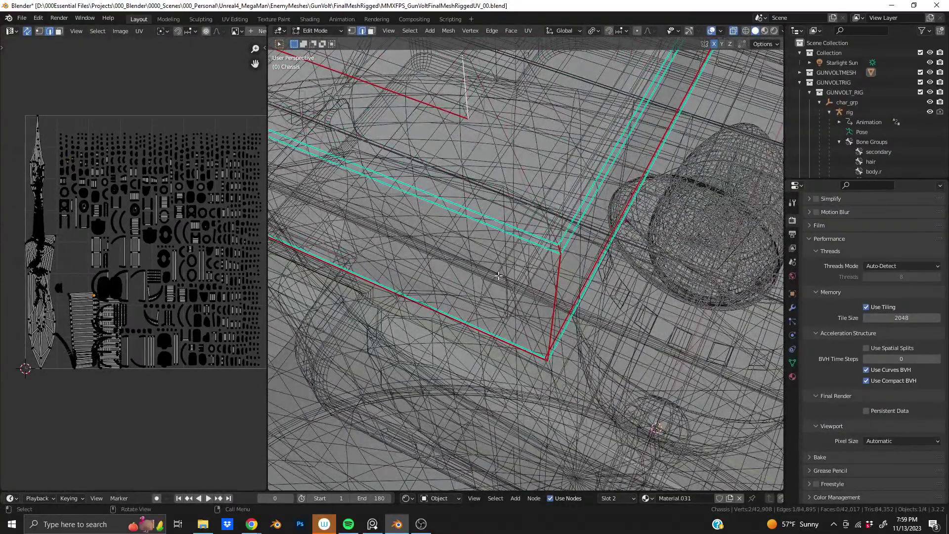
key("ctrl+shift+z")
key("ctrl+z")
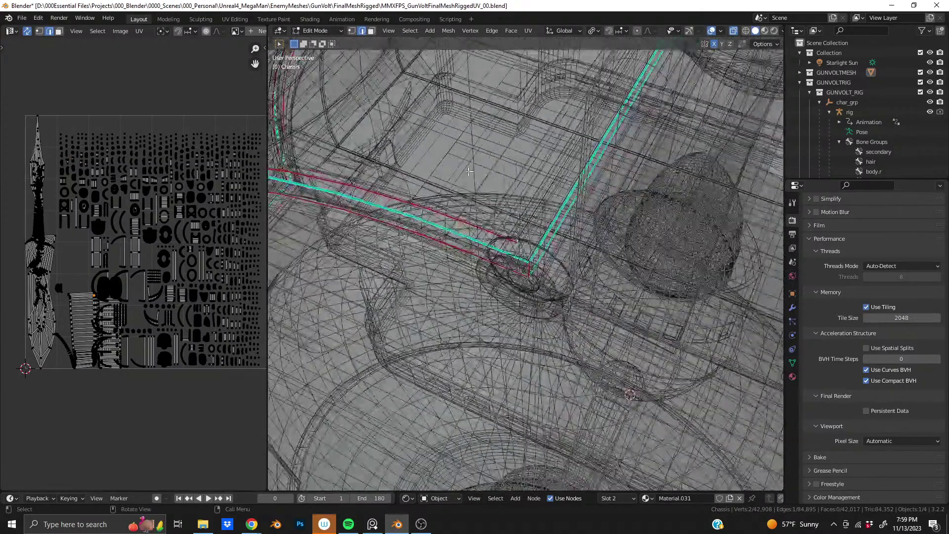
Step: Select the shoulder panel's linked UV island and try to move it in the UV layout
middle_click_drag(470, 171, 388, 156)
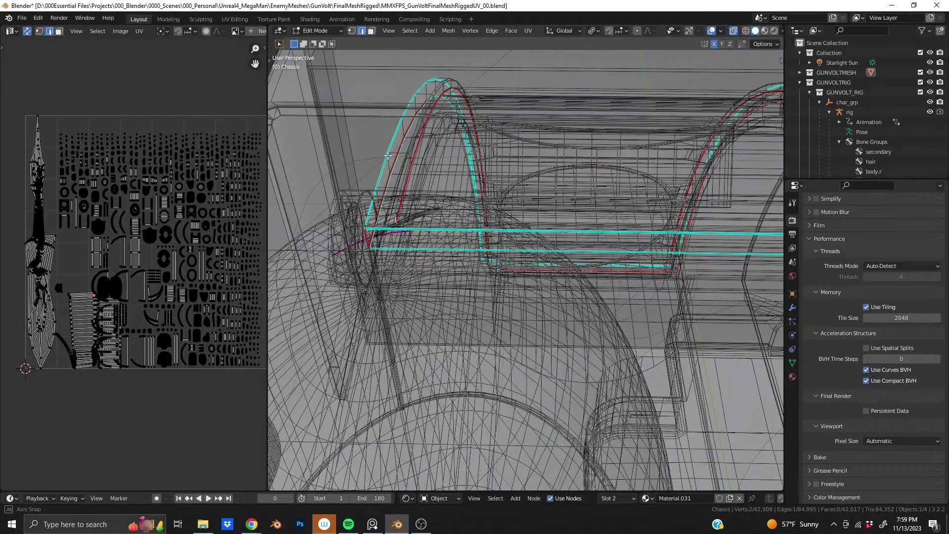
middle_click_drag(388, 155, 504, 154)
scroll(97, 340, "up", 4)
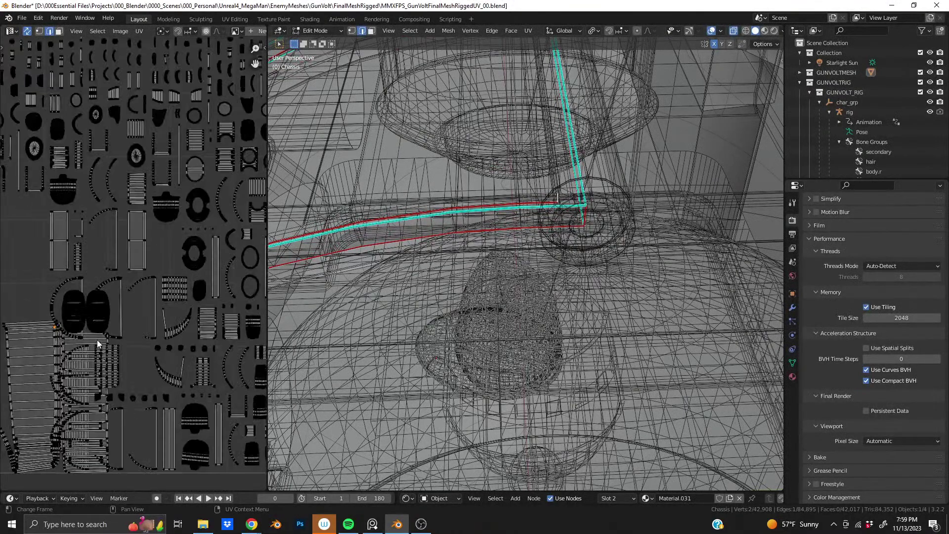
middle_click_drag(59, 355, 170, 300)
key("l")
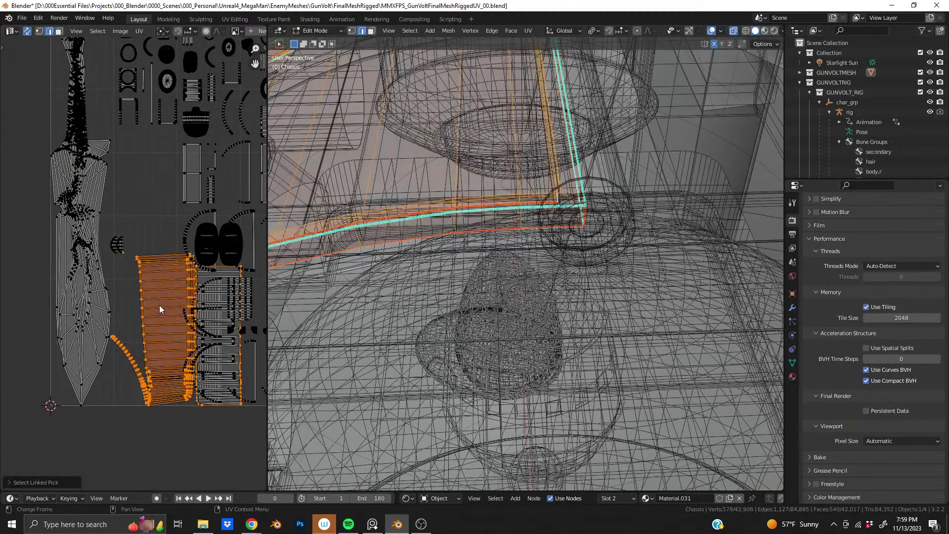
key("g")
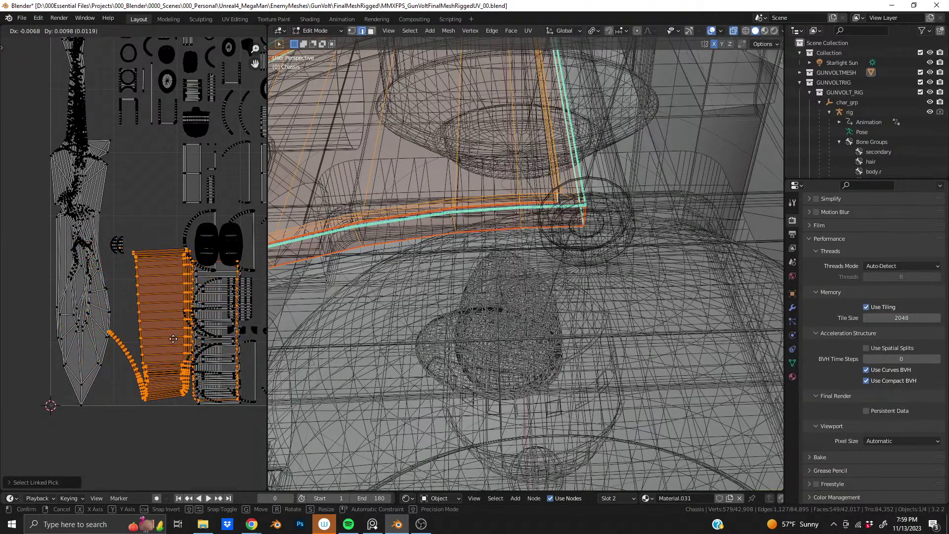
scroll(508, 225, "down", 3)
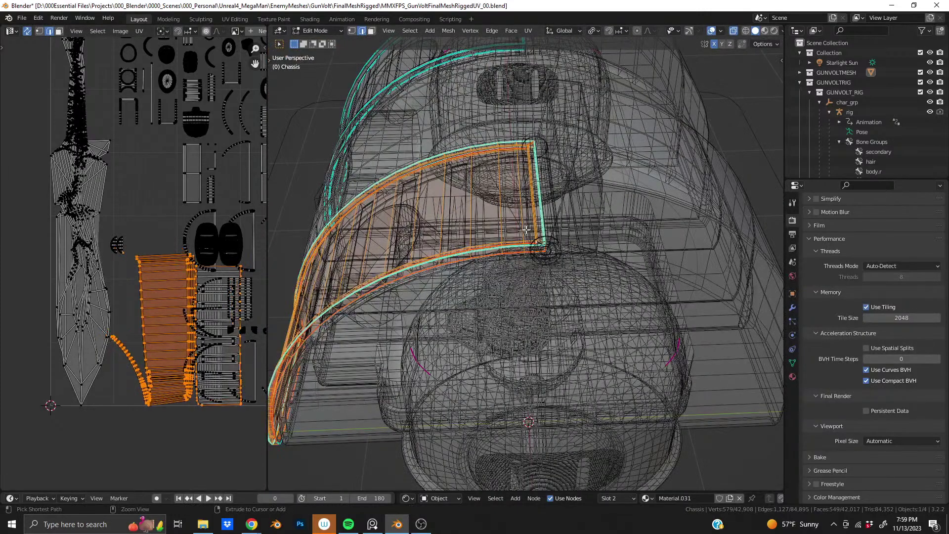
Step: Undo the island selection and the preceding seam changes on the shoulder panel
left_click(508, 225)
key("ctrl+z")
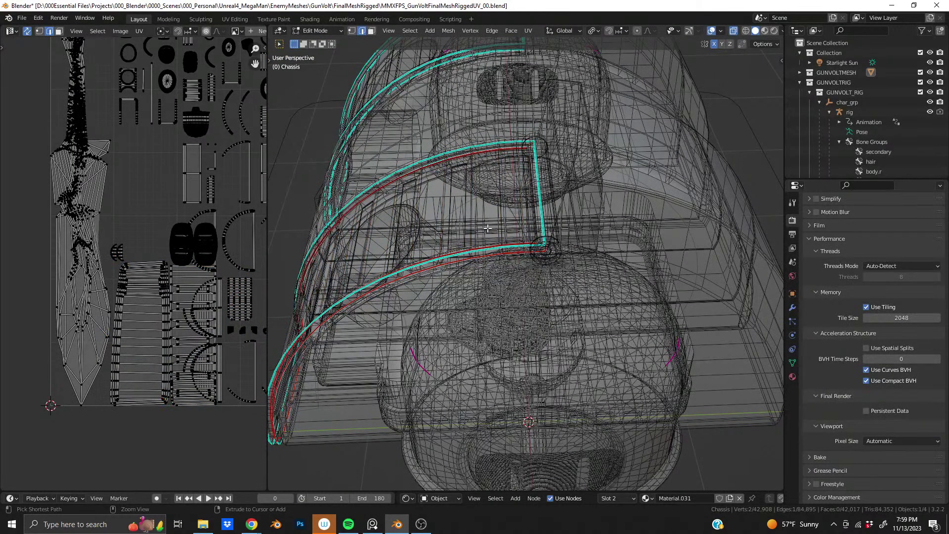
scroll(488, 228, "up", 5)
middle_click_drag(488, 228, 422, 160)
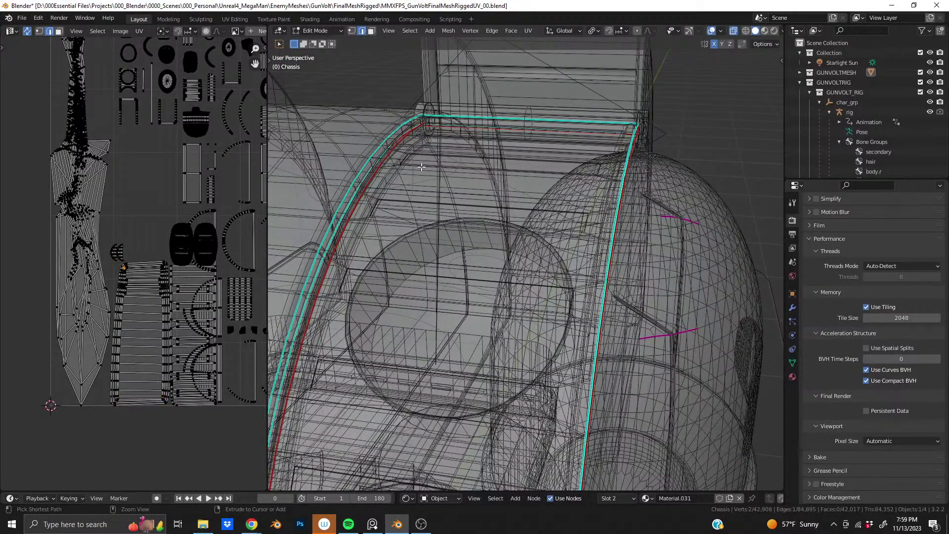
Step: Examine the remaining seams along the shoulder panel's curved sides and lower end for gaps or misplaced edges
scroll(421, 167, "down", 3)
scroll(451, 151, "up", 3)
middle_click_drag(451, 151, 671, 197)
scroll(537, 240, "up", 2)
scroll(554, 300, "up", 2)
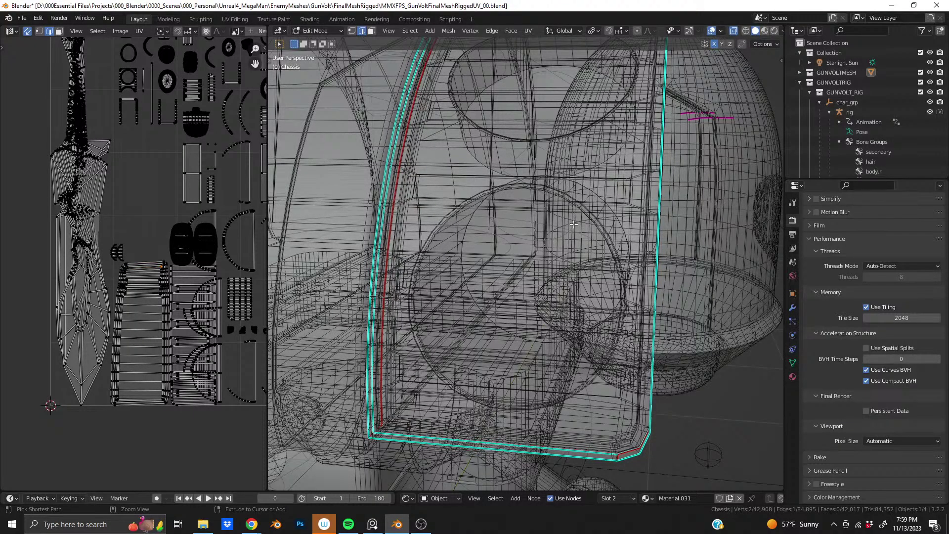
middle_click_drag(573, 224, 478, 300)
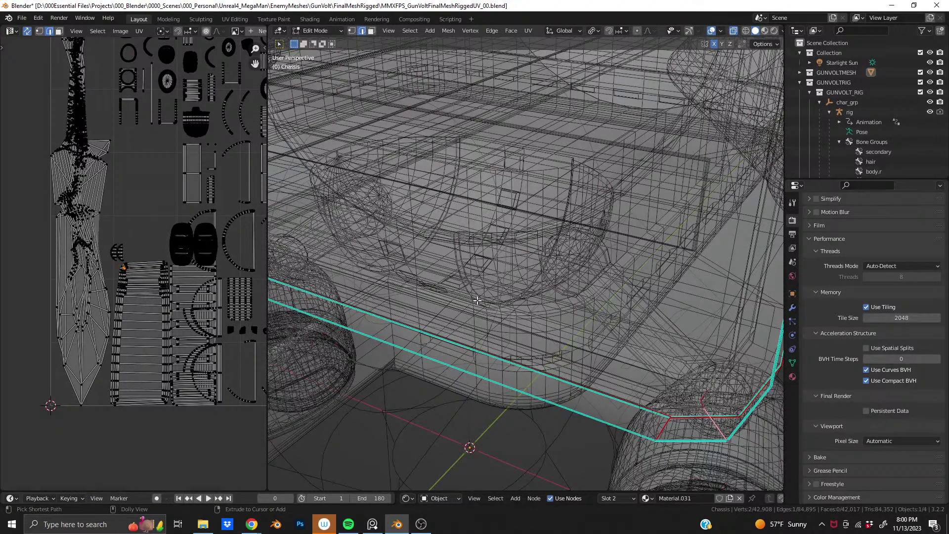
middle_click_drag(477, 300, 512, 281, "ctrl")
middle_click_drag(596, 161, 484, 275, "shift")
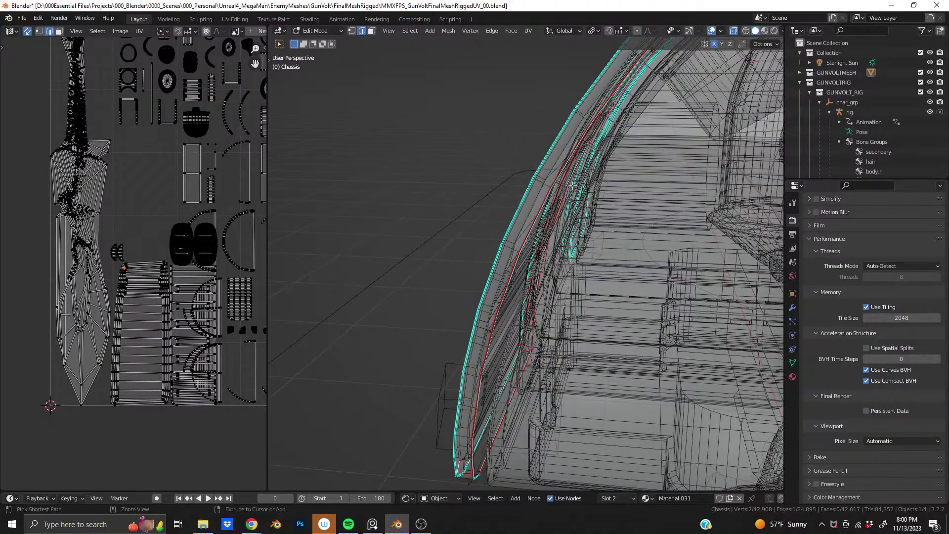
middle_click_drag(622, 104, 589, 247, "shift")
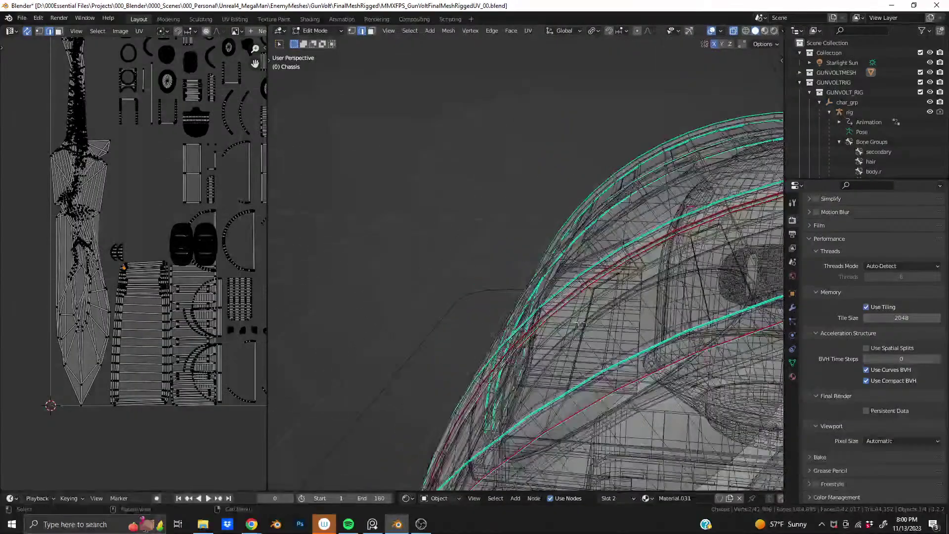
Step: Select the shoulder panel's linked UV island and shift it slightly away from its original place in the UV layout
middle_click_drag(623, 277, 438, 360)
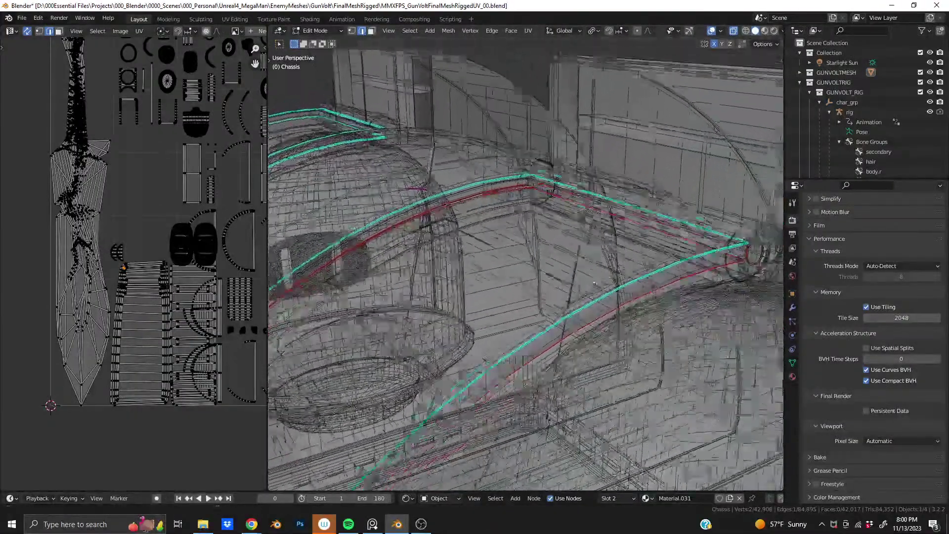
middle_click_drag(569, 247, 524, 267, "shift")
middle_click_drag(558, 312, 479, 295)
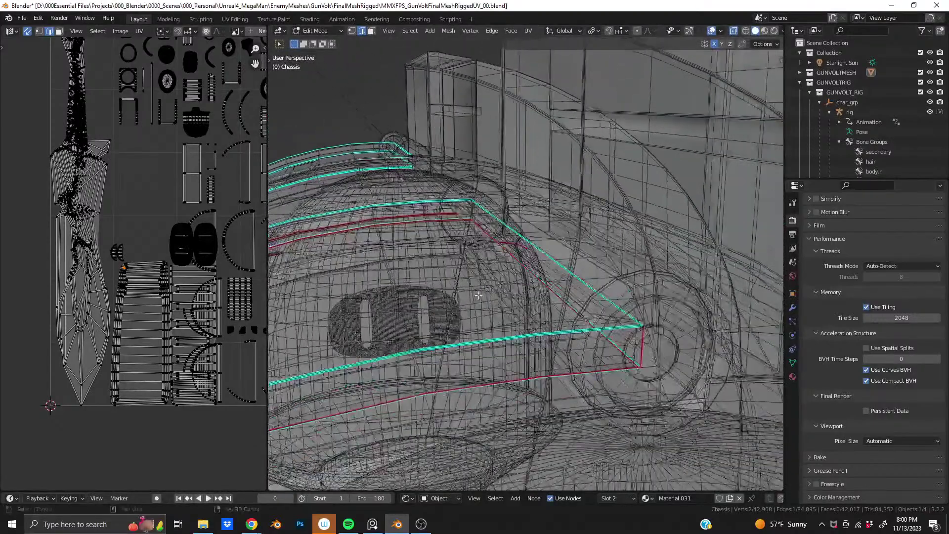
key("l")
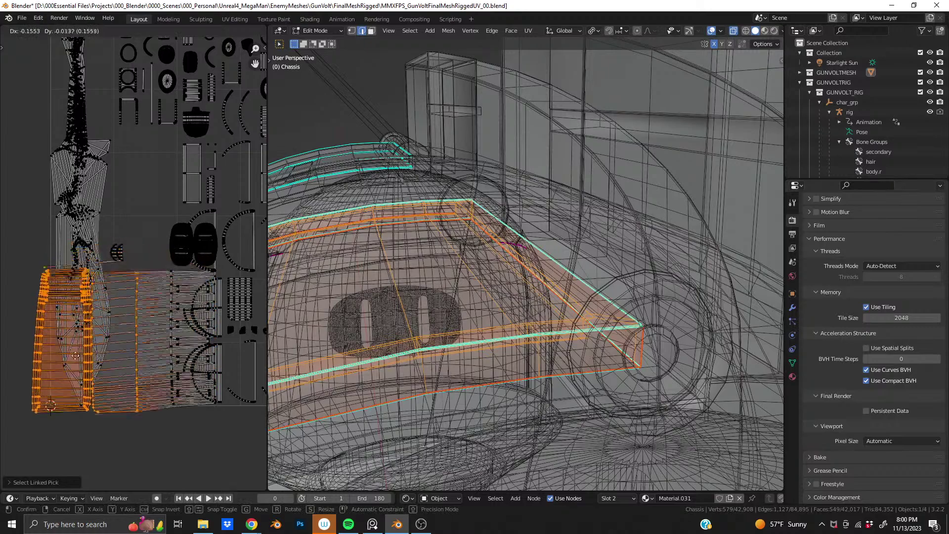
left_click(159, 359)
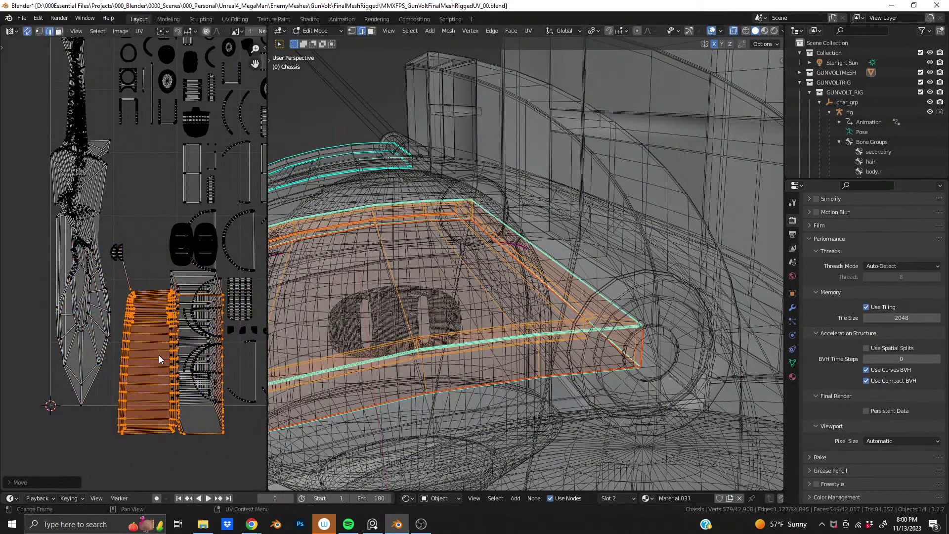
Step: Select the stretched UV edge attached to the island and snap the 3D cursor to the active element to find its corner on the panel
left_click(127, 278)
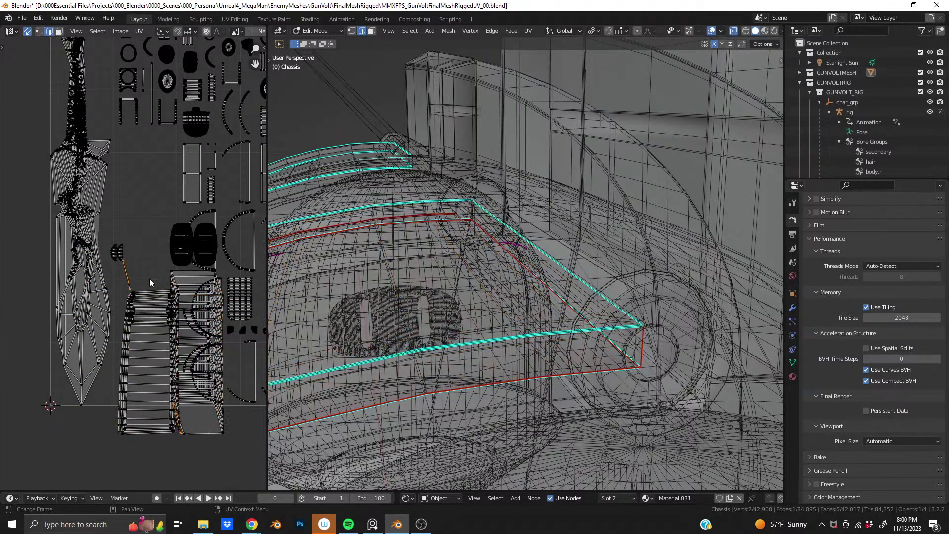
middle_click_drag(445, 237, 695, 223)
middle_click_drag(514, 377, 538, 232)
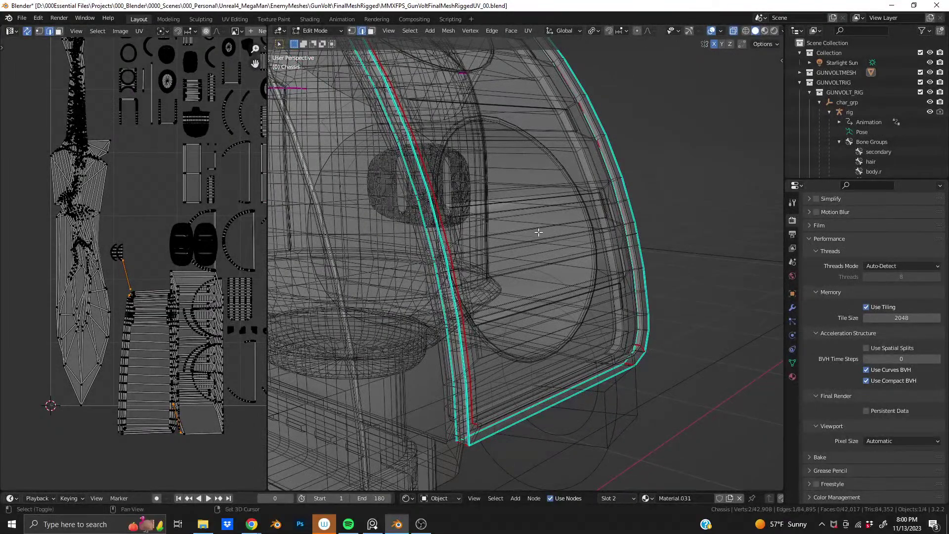
key("shift+s")
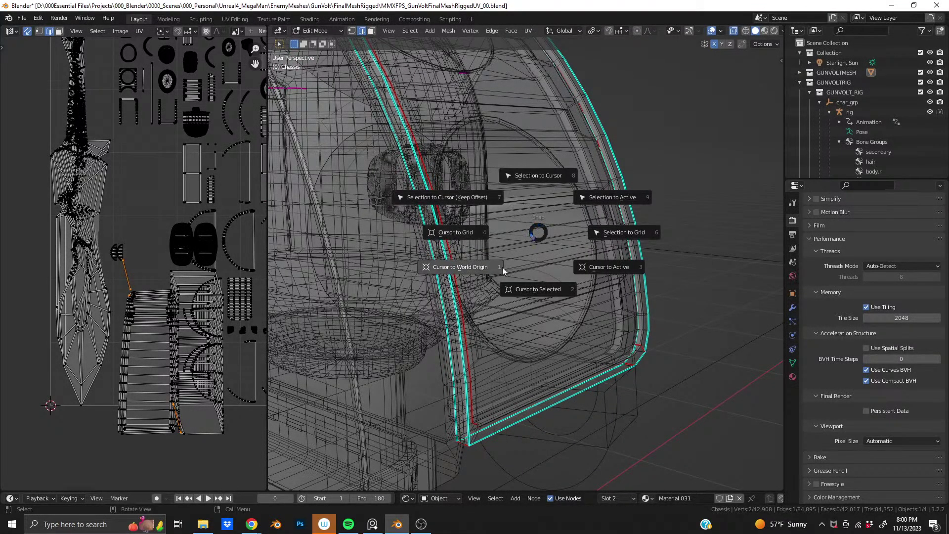
left_click(601, 267)
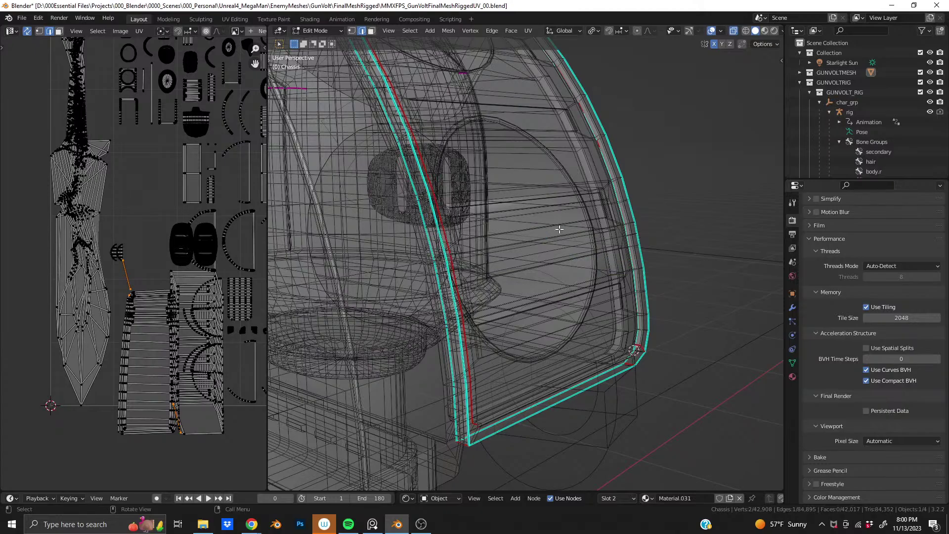
scroll(483, 245, "up", 5)
scroll(483, 246, "up", 6)
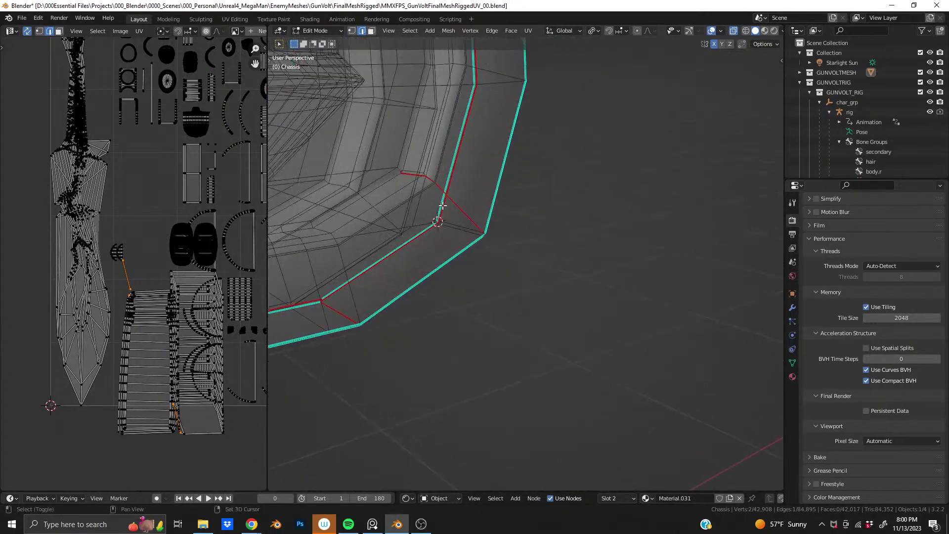
middle_click_drag(487, 247, 424, 270)
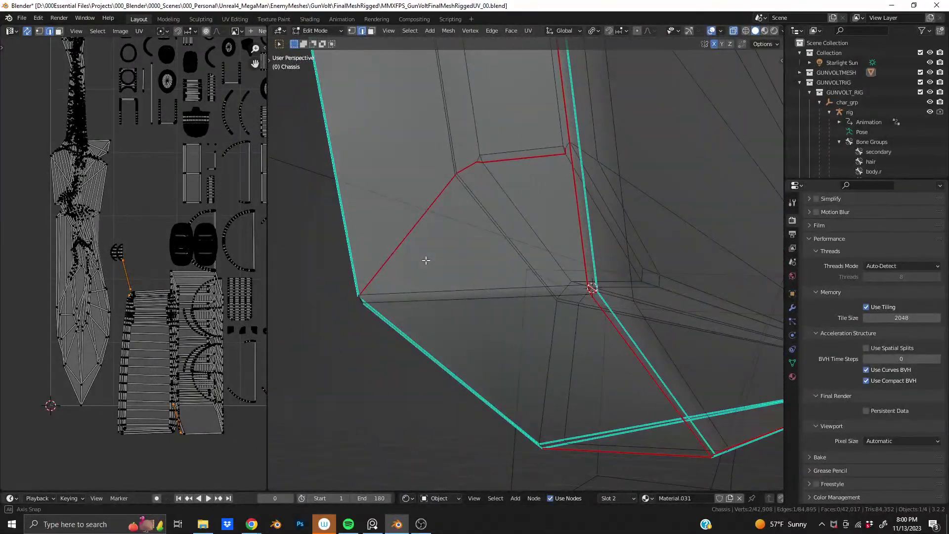
Step: Select the small UV cluster at the end of the stretched edge and locate its faces on the chassis
scroll(74, 277, "up", 3)
left_click_drag(85, 209, 147, 266)
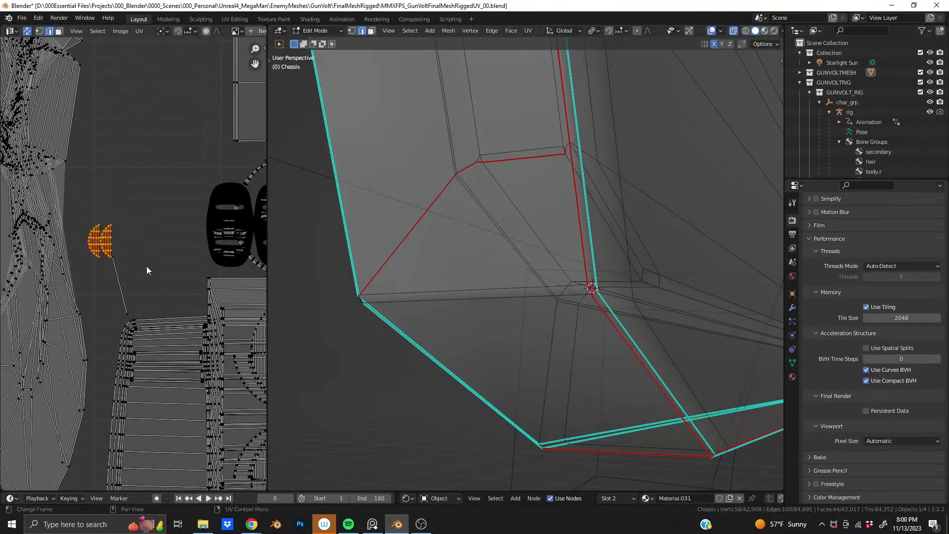
scroll(544, 262, "down", 8)
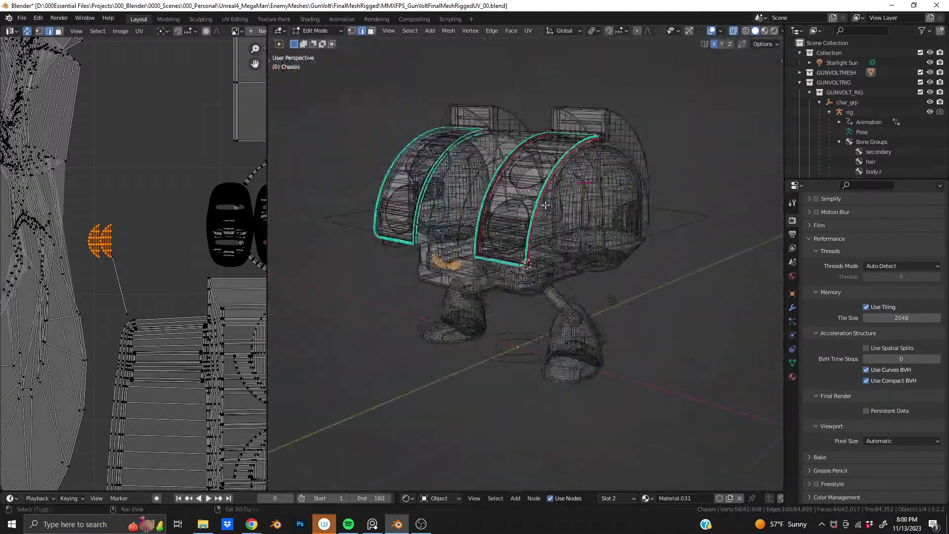
middle_click_drag(546, 204, 589, 371)
scroll(554, 301, "up", 3)
scroll(554, 301, "up", 3)
Step: Reselect the stretched UV edge and inspect the panel's lower corner and the nearby chassis geometry
left_click(118, 312)
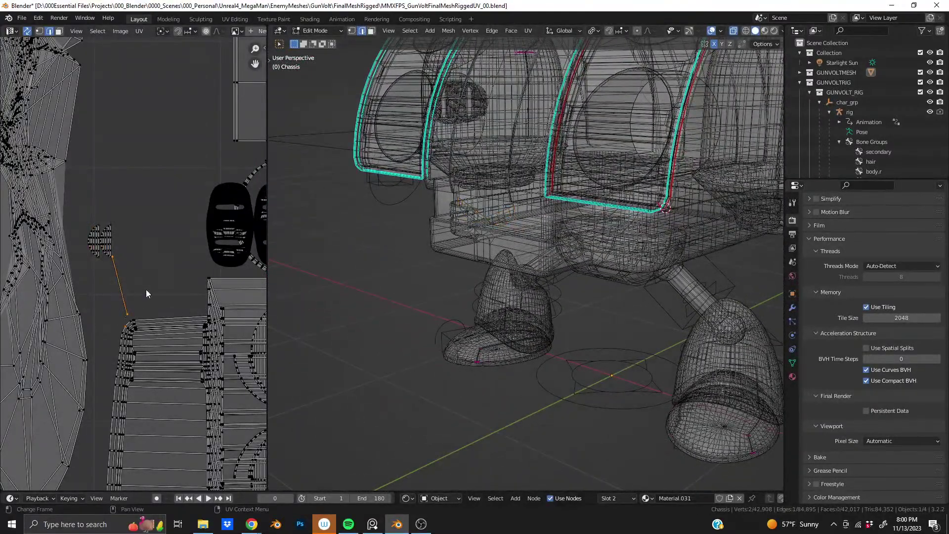
middle_click_drag(520, 248, 523, 280)
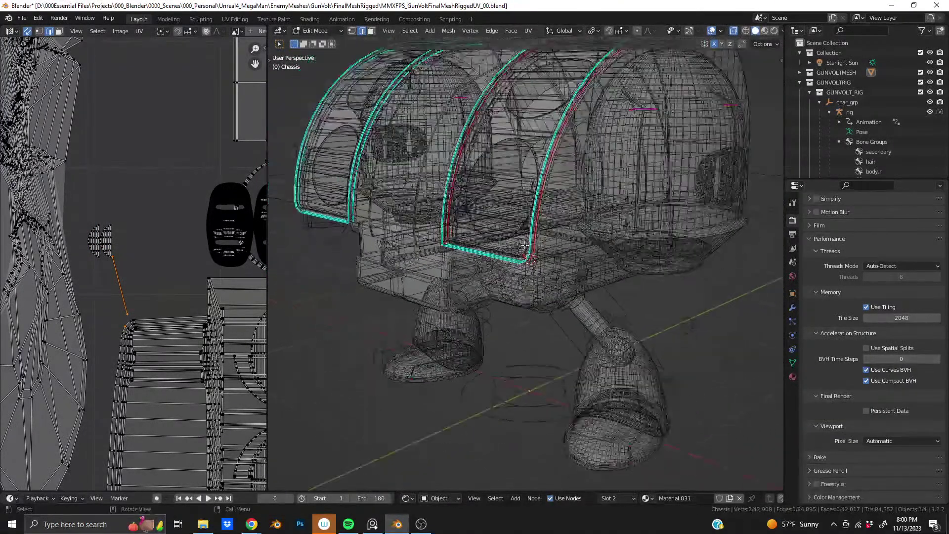
scroll(523, 279, "up", 5)
scroll(507, 290, "down", 2)
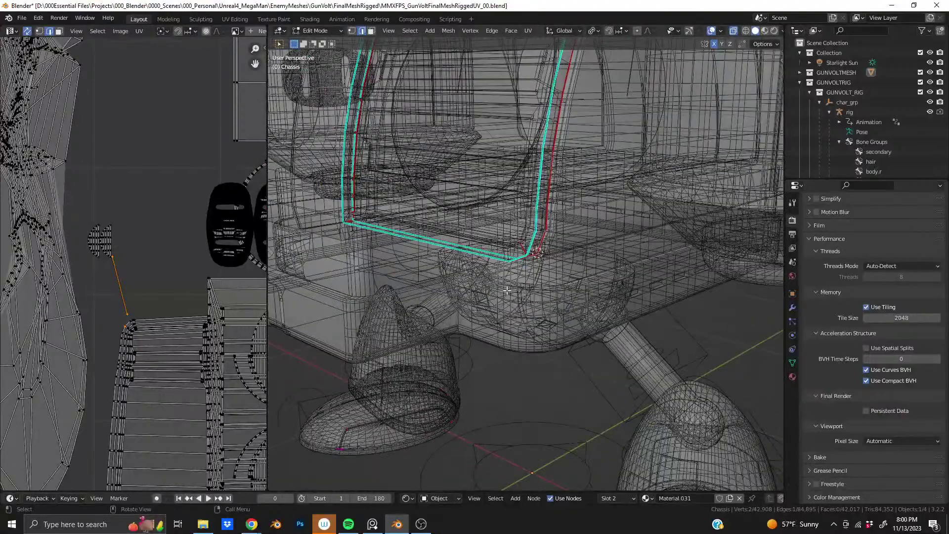
middle_click_drag(507, 290, 473, 285)
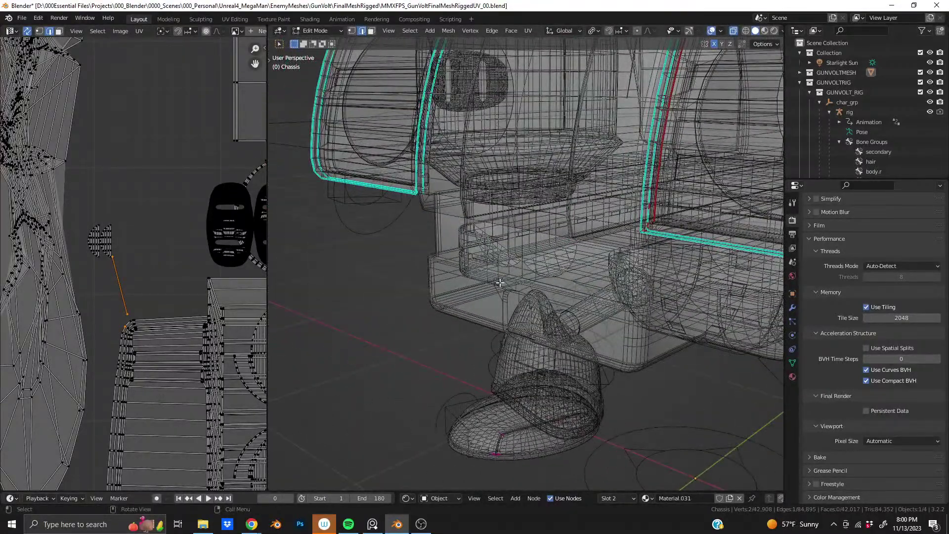
scroll(180, 252, "down", 1)
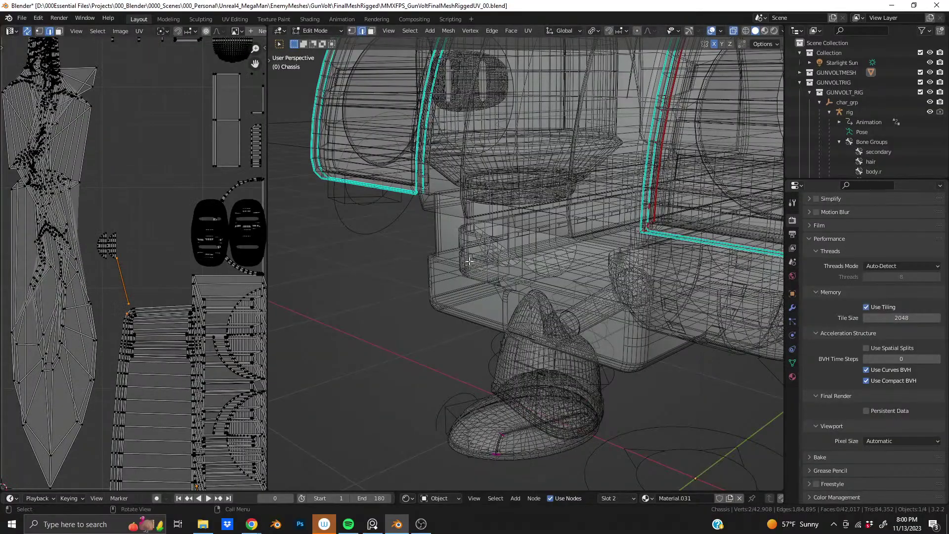
Step: Select a crosswise edge in the long UV island and locate it on the shoulder panel
middle_click_drag(475, 261, 281, 322)
scroll(513, 268, "up", 4)
scroll(153, 348, "down", 4)
scroll(147, 343, "up", 4)
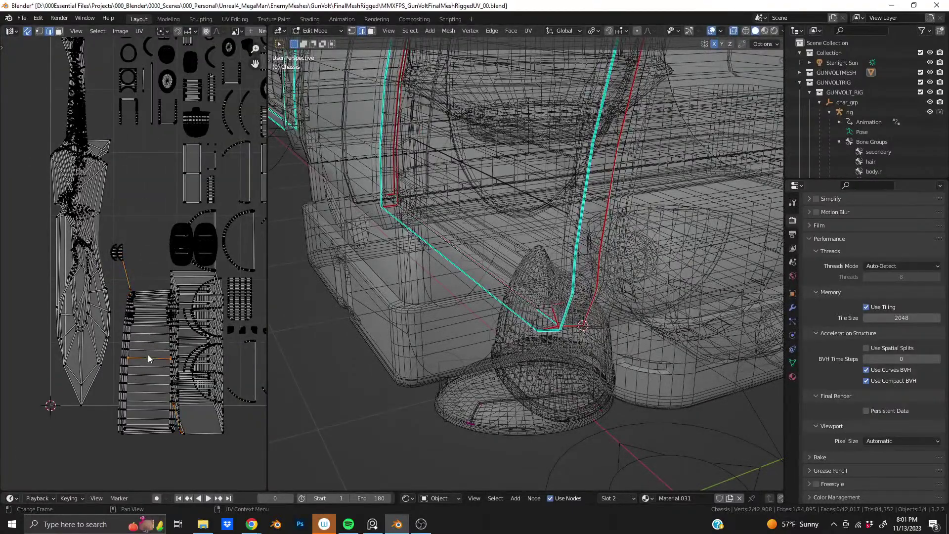
scroll(148, 355, "up", 1)
scroll(184, 366, "up", 3)
scroll(183, 332, "down", 3)
scroll(159, 323, "up", 1)
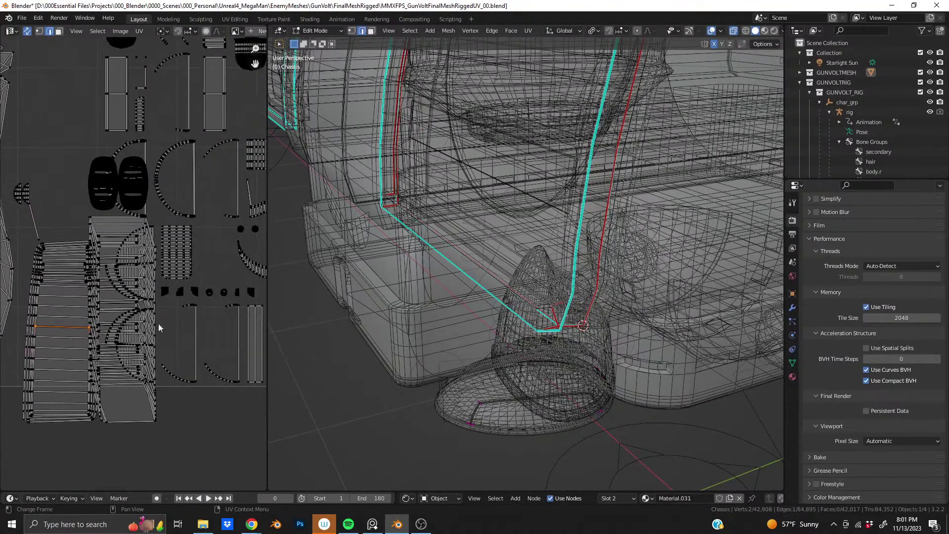
middle_click_drag(445, 223, 562, 354)
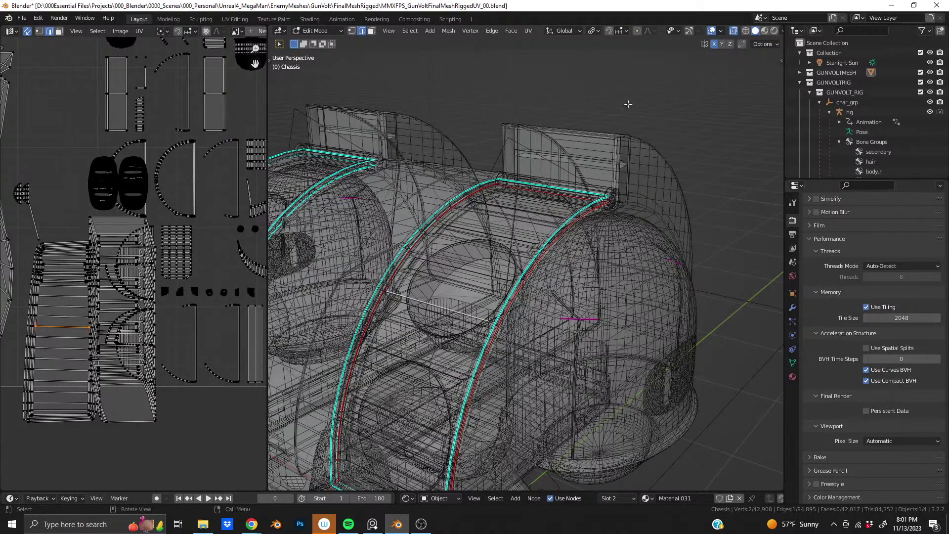
key("l")
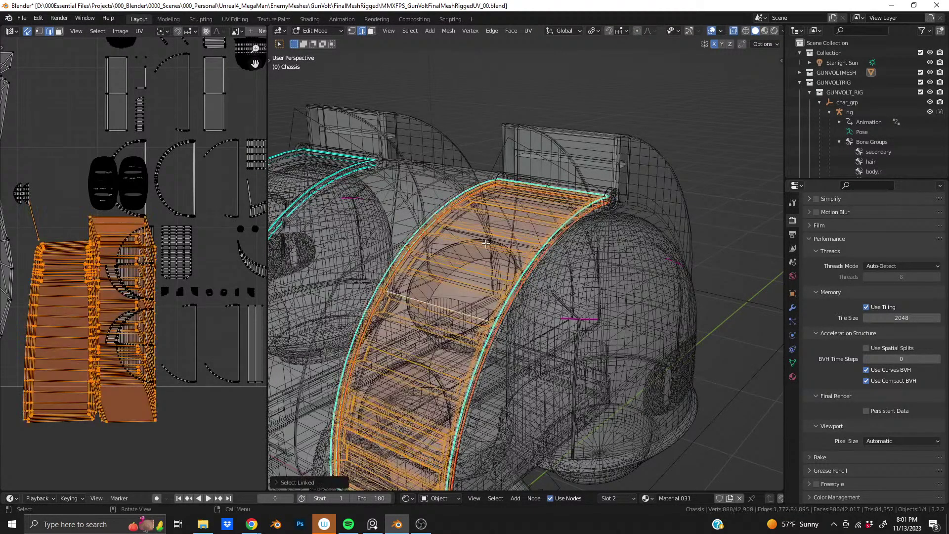
key("alt+a")
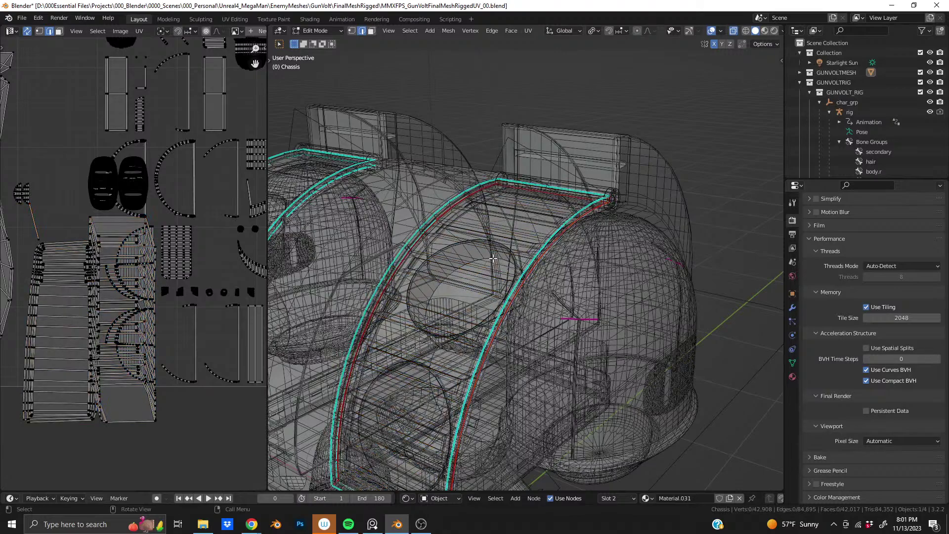
key("l")
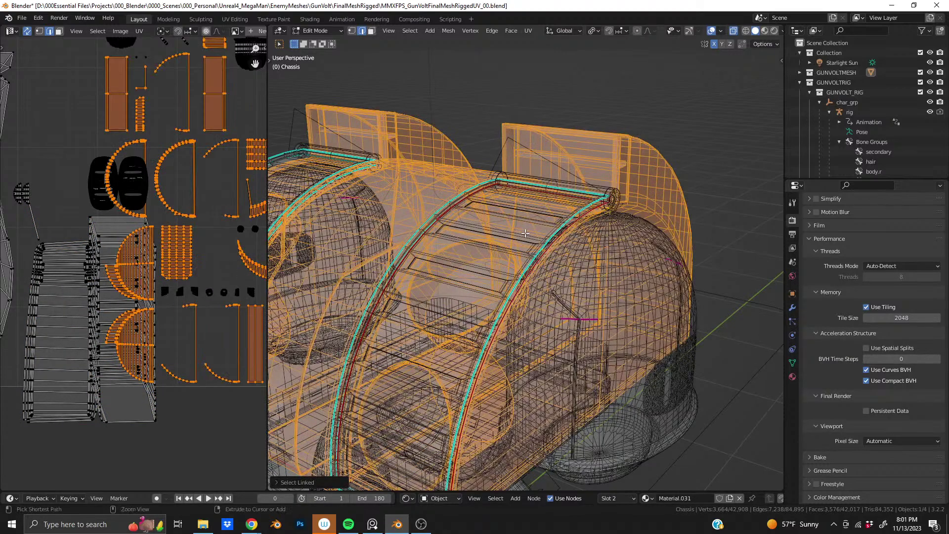
key("alt+a")
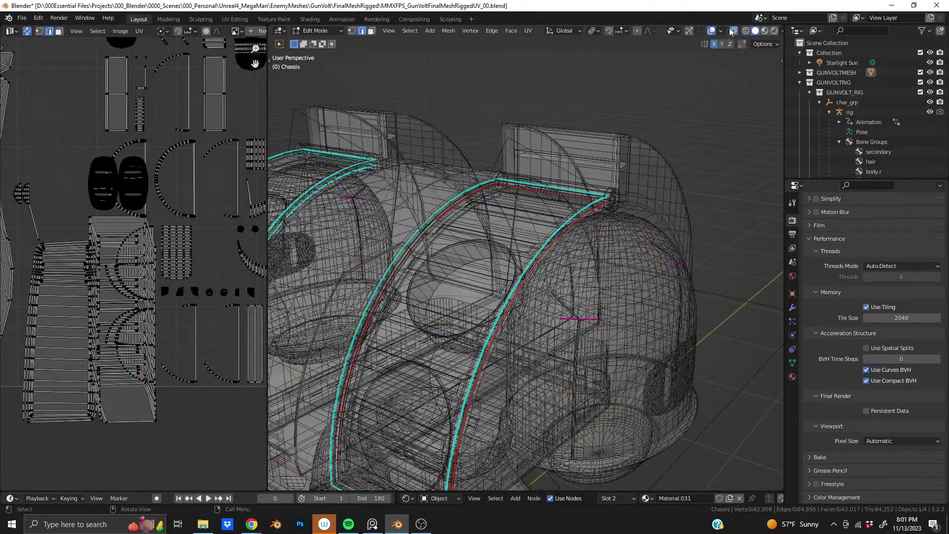
Step: Turn off X-ray, select the shoulder panel's linked mesh and try moving it clear of the chassis
left_click(732, 31)
key("l")
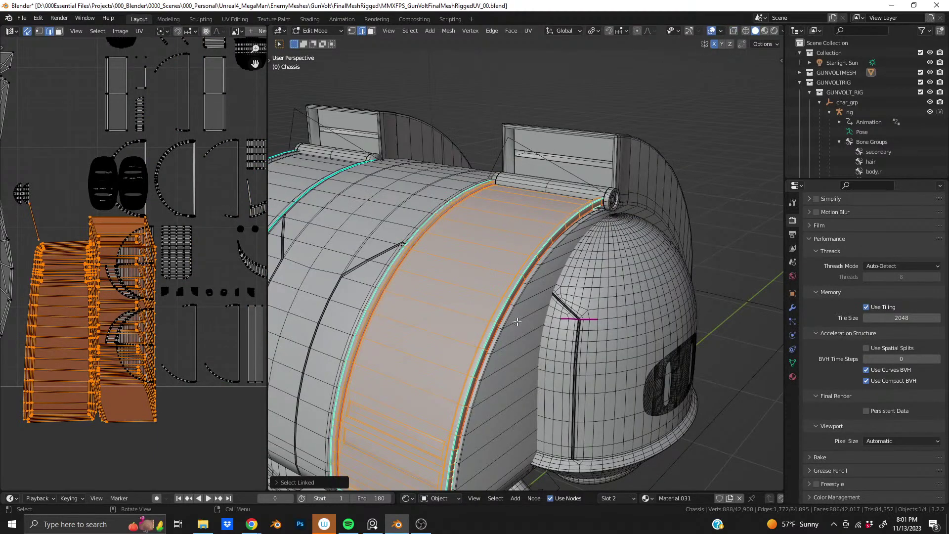
middle_click_drag(493, 265, 461, 303)
key("g")
left_click(398, 265)
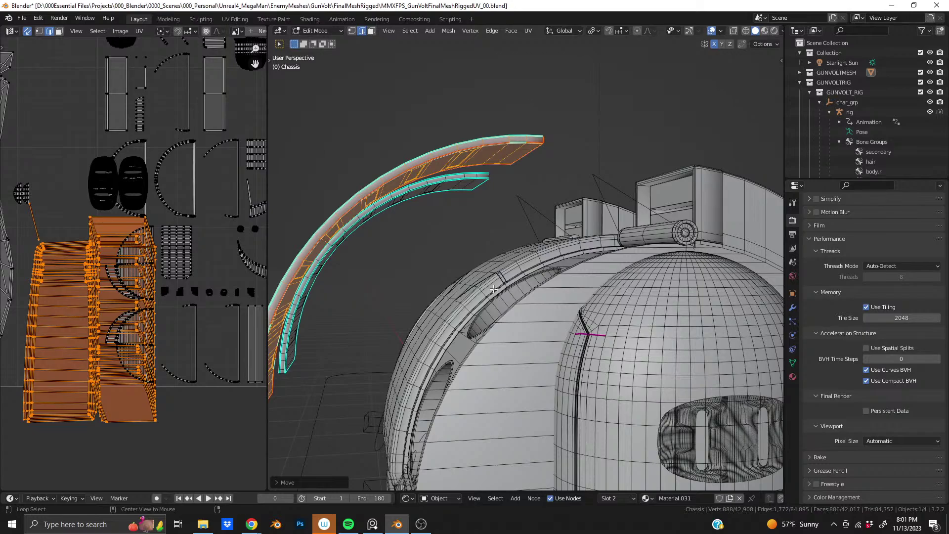
Step: Examine the selected shoulder panel's curved rim and underside where it meets the chassis
middle_click_drag(514, 309, 377, 260)
middle_click_drag(354, 302, 392, 295, "shift")
scroll(464, 281, "up", 3)
scroll(373, 292, "up", 3)
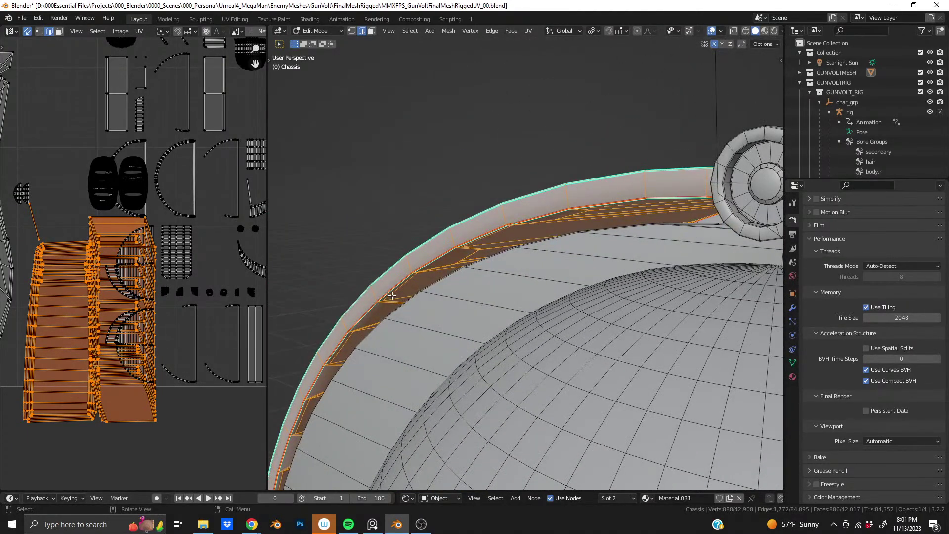
scroll(407, 291, "up", 3)
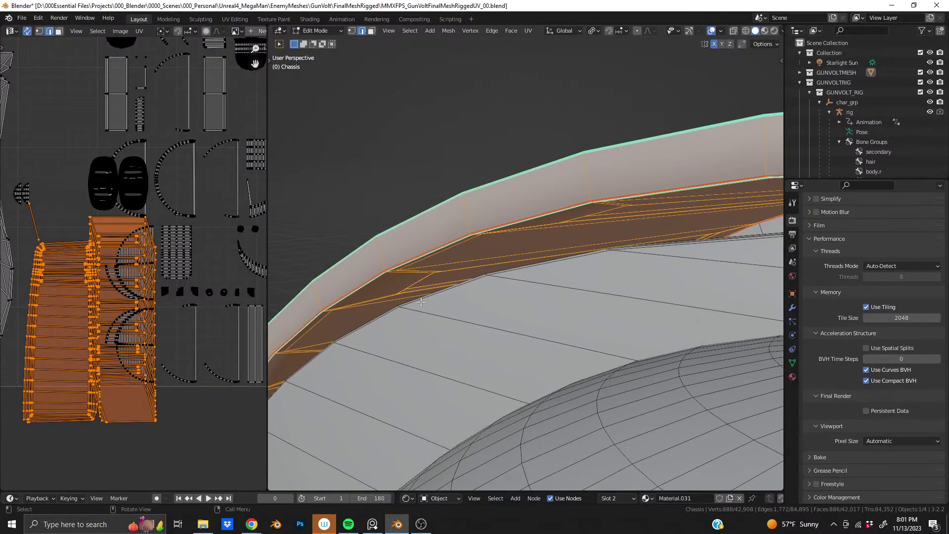
Step: Turn on X-ray and select the edge loop around the rim of one of the panel's narrow grooves
left_click(735, 31)
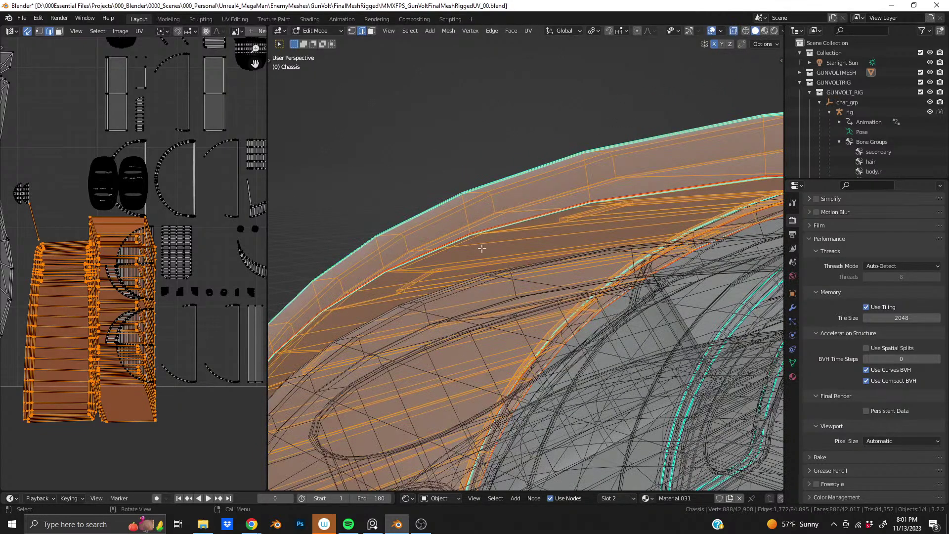
scroll(481, 250, "up", 3)
middle_click_drag(481, 251, 458, 266)
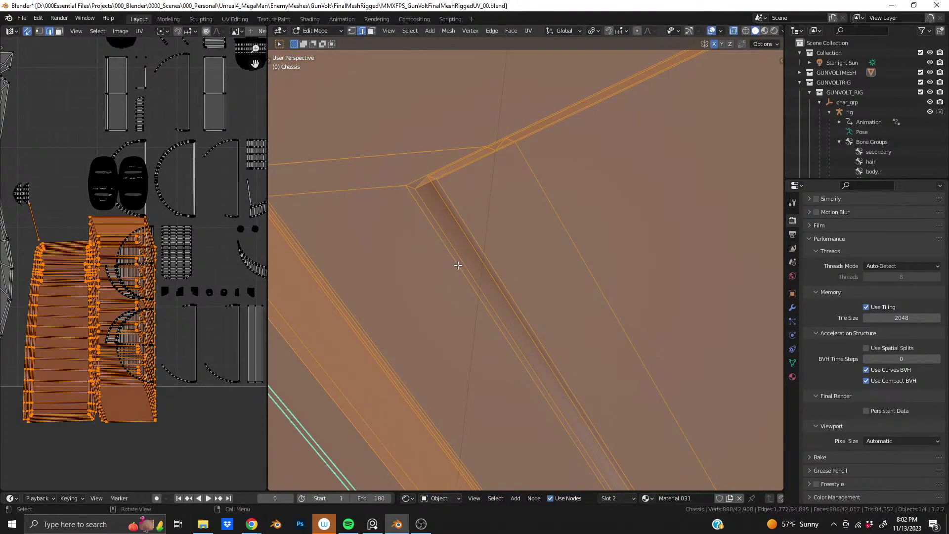
left_click(467, 237, "alt")
middle_click_drag(566, 201, 610, 248)
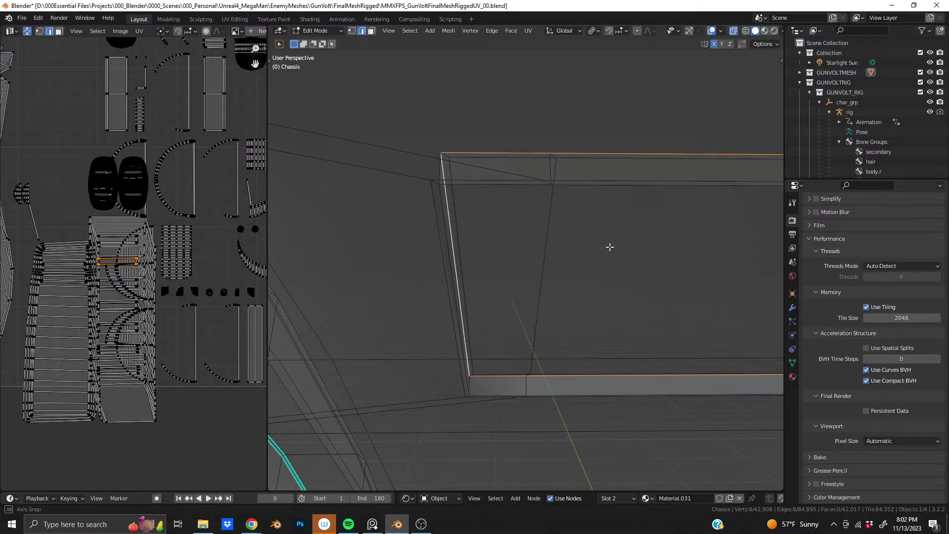
middle_click_drag(610, 247, 596, 256)
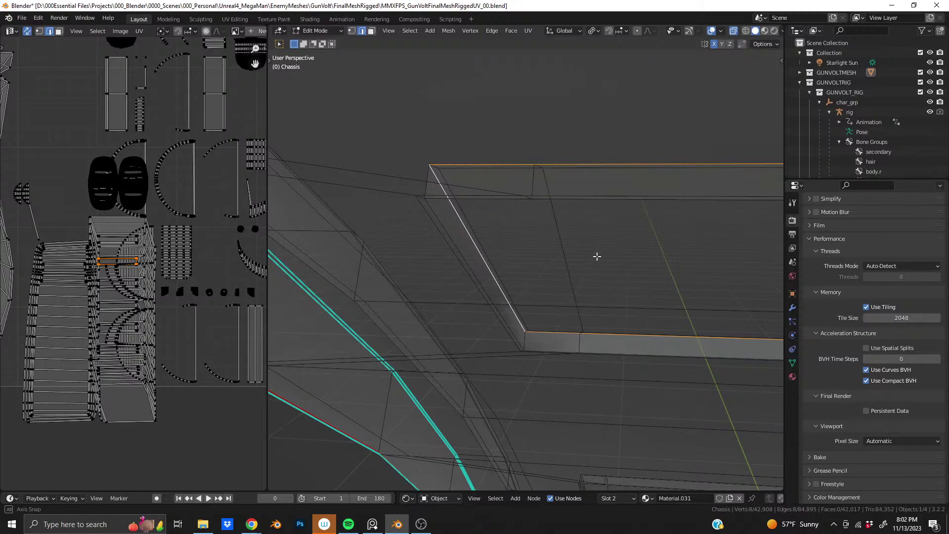
scroll(596, 256, "down", 5)
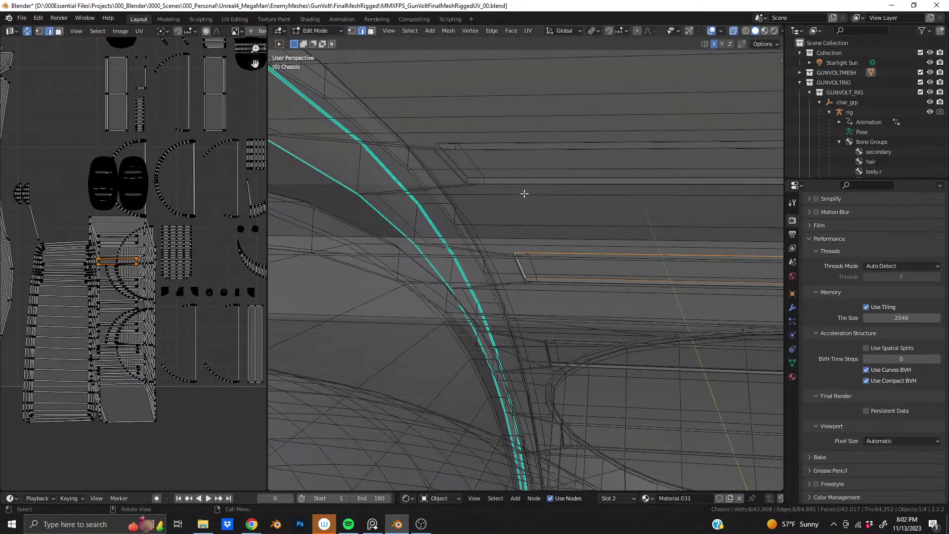
scroll(524, 193, "down", 10)
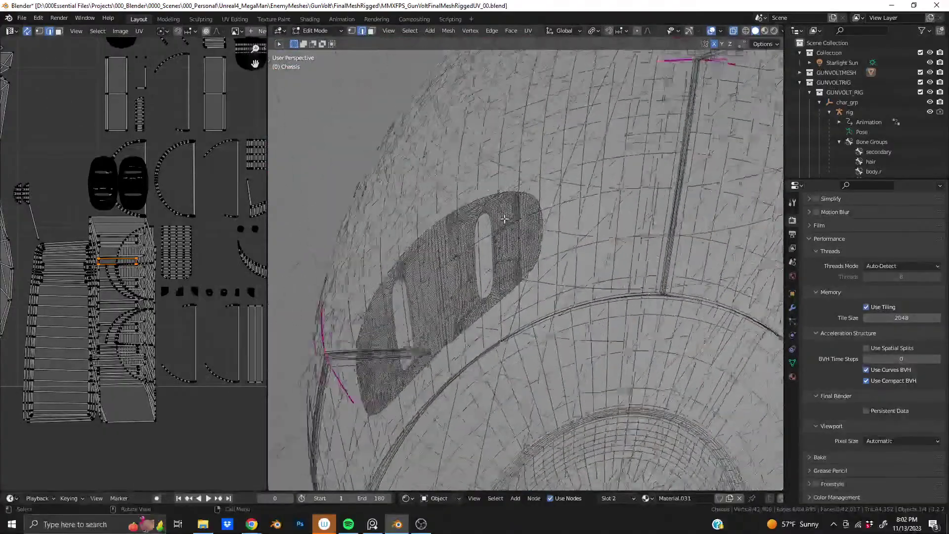
scroll(505, 219, "down", 8)
middle_click_drag(583, 235, 385, 287)
scroll(445, 292, "up", 12)
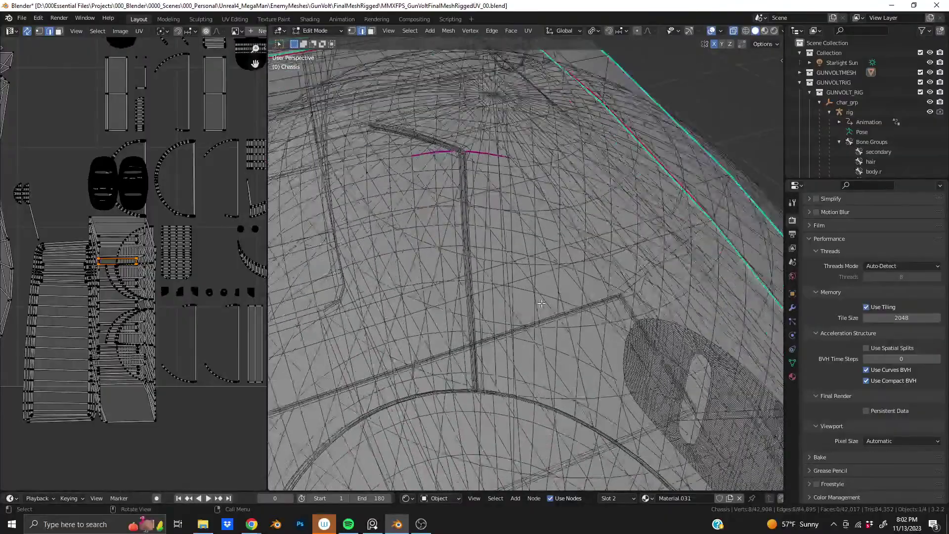
Step: Add the edge loop around the rim of the second narrow groove in the shoulder panel to the selection
middle_click_drag(542, 303, 376, 218)
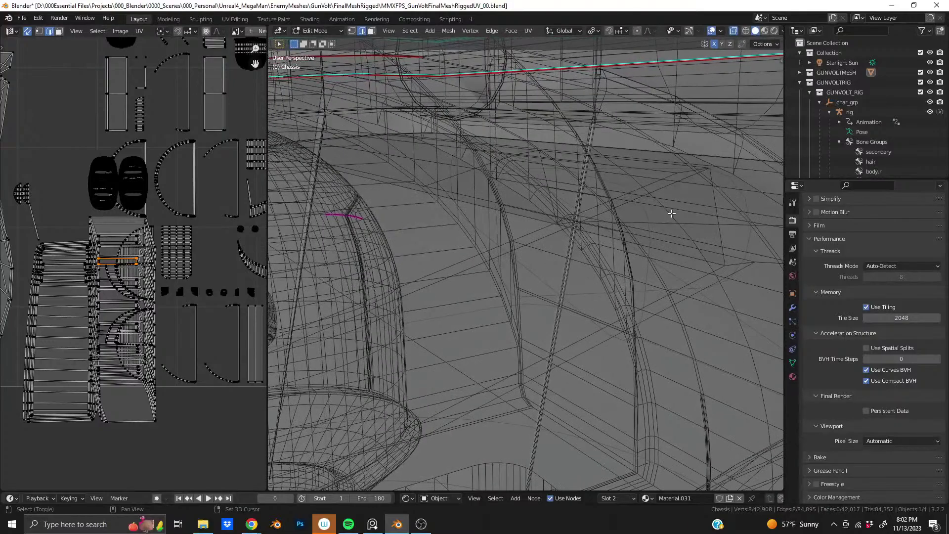
middle_click_drag(671, 213, 495, 301, "shift")
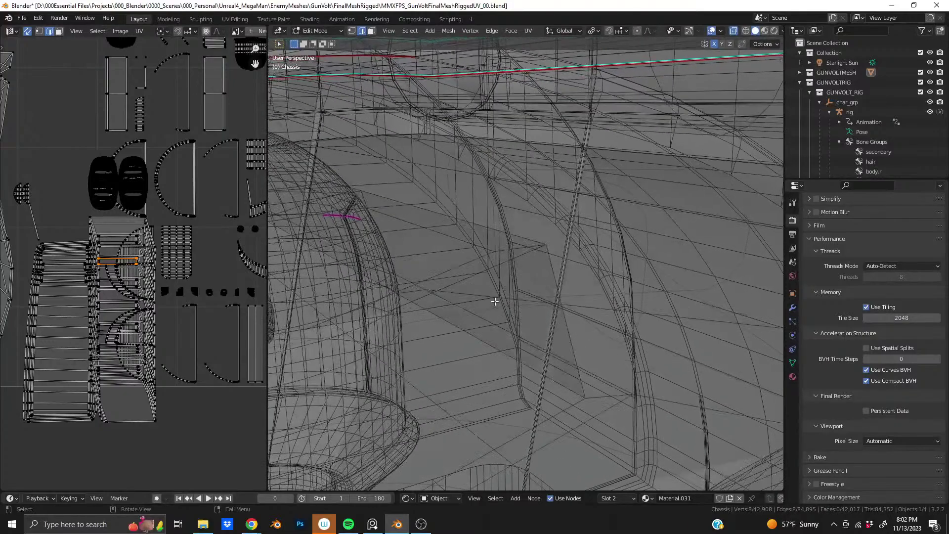
left_click(502, 262, "alt+shift")
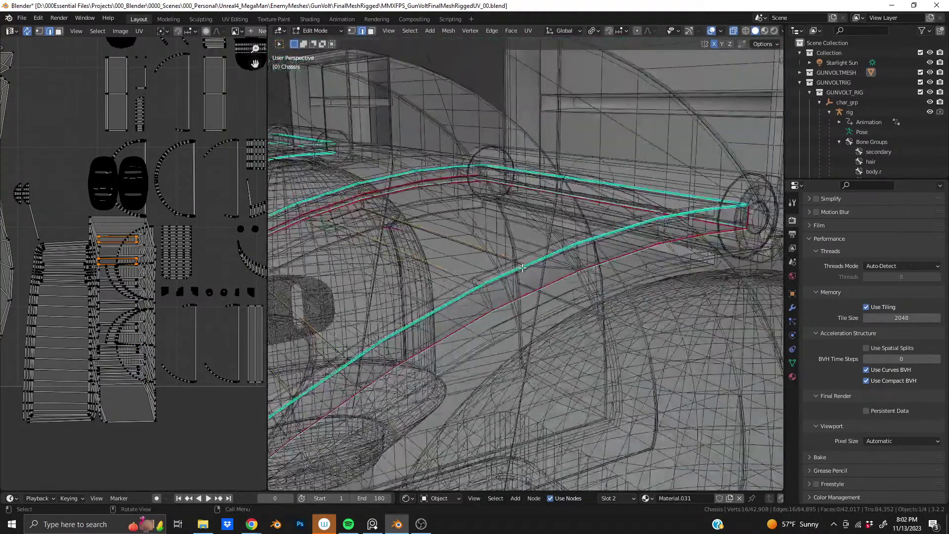
Step: Add the rim edge loop of the third groove along the curved shoulder panel to the selection
middle_click_drag(523, 267, 502, 296)
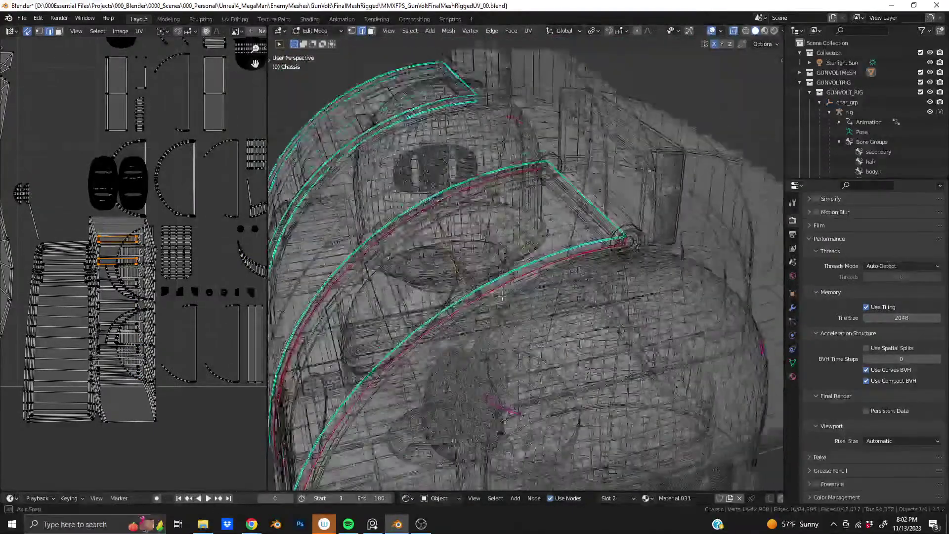
middle_click_drag(497, 335, 497, 341)
scroll(496, 341, "up", 4)
middle_click_drag(497, 297, 498, 337)
middle_click_drag(445, 218, 497, 198)
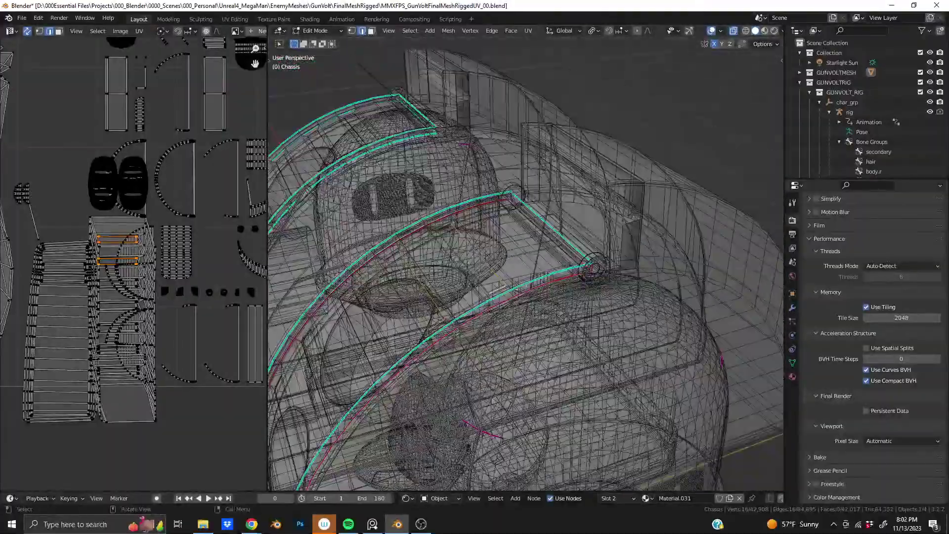
middle_click_drag(497, 289, 457, 311)
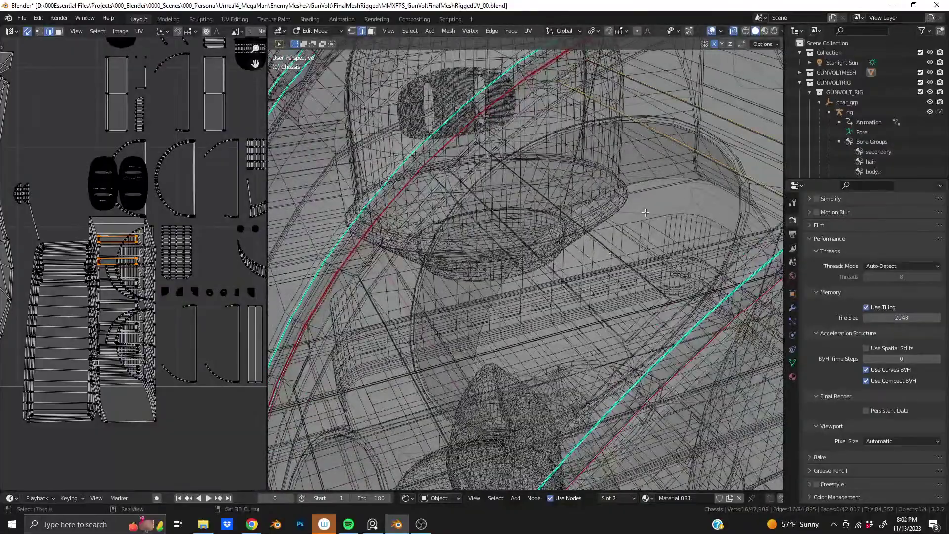
middle_click_drag(646, 212, 598, 173, "shift")
scroll(594, 170, "up", 2)
middle_click_drag(460, 247, 479, 263)
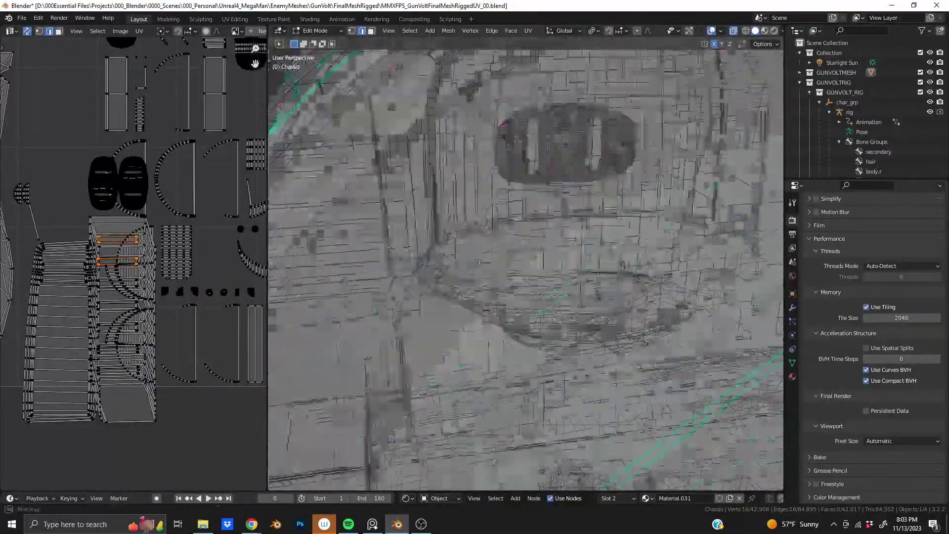
middle_click_drag(422, 243, 419, 248)
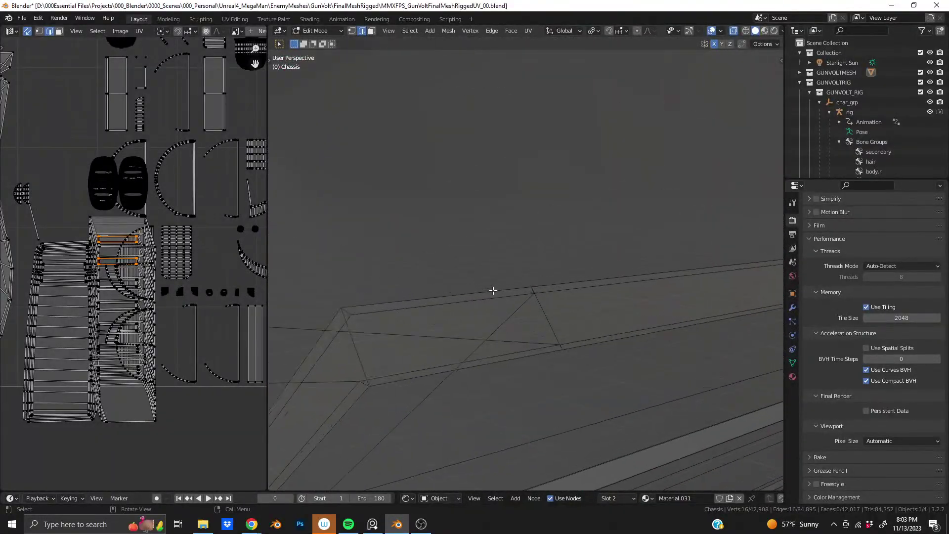
middle_click_drag(493, 290, 415, 314)
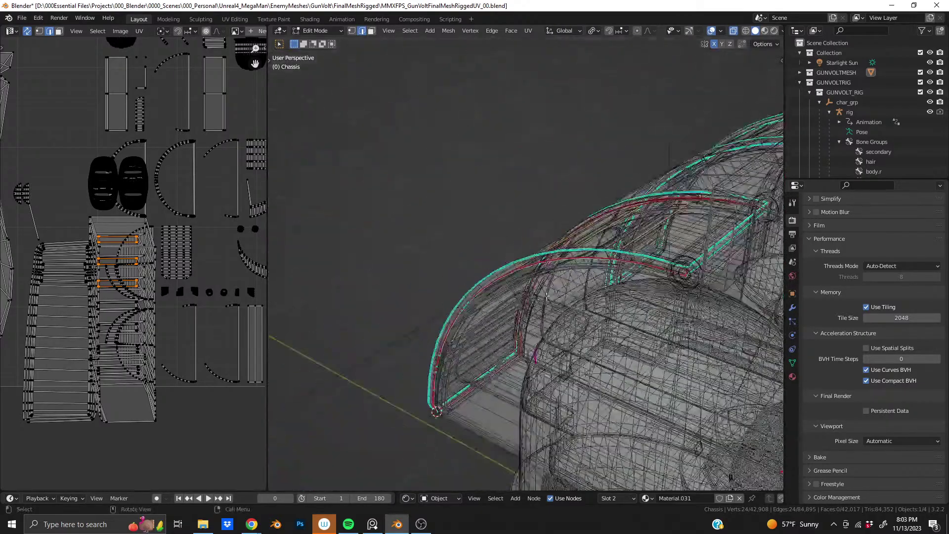
Step: Extend the selection with the rim edge loop of the shoulder panel's fourth groove
middle_click_drag(547, 296, 546, 272)
scroll(545, 272, "up", 1)
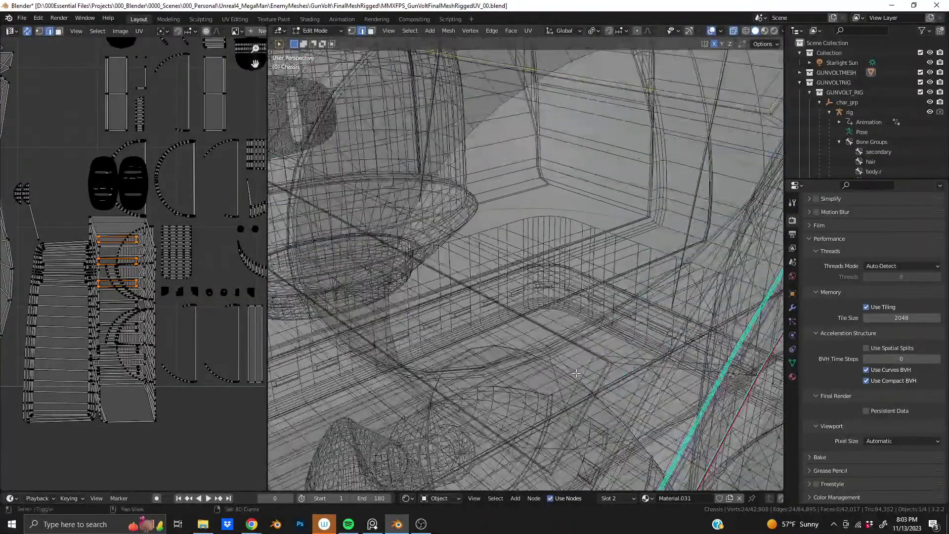
middle_click_drag(576, 373, 520, 281)
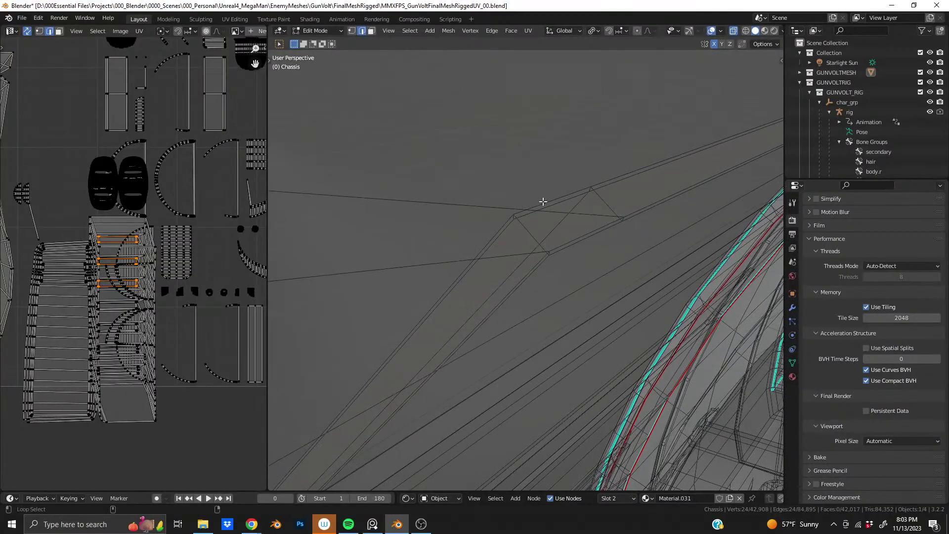
middle_click_drag(545, 172, 464, 299)
middle_click_drag(613, 278, 597, 251)
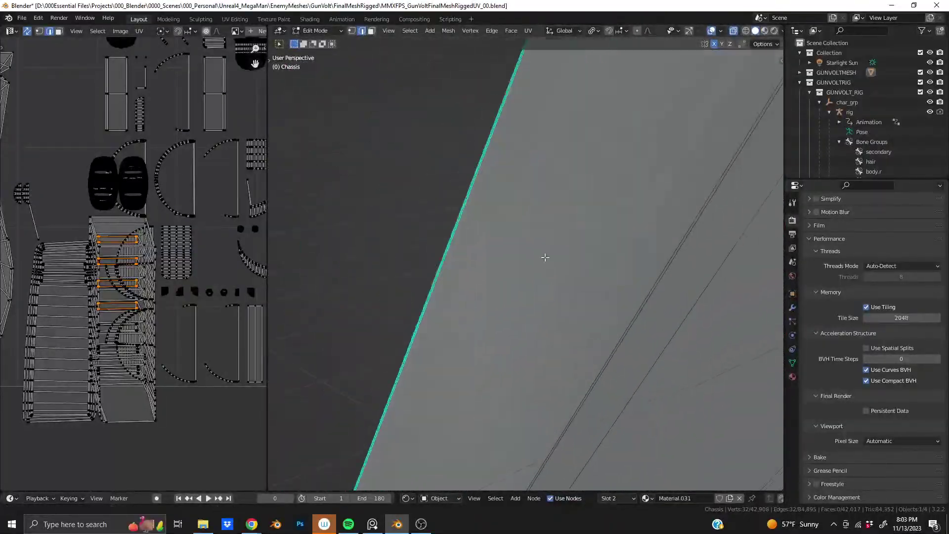
Step: Include the fifth groove's rim edge loop in the shoulder panel selection
middle_click_drag(545, 257, 608, 238)
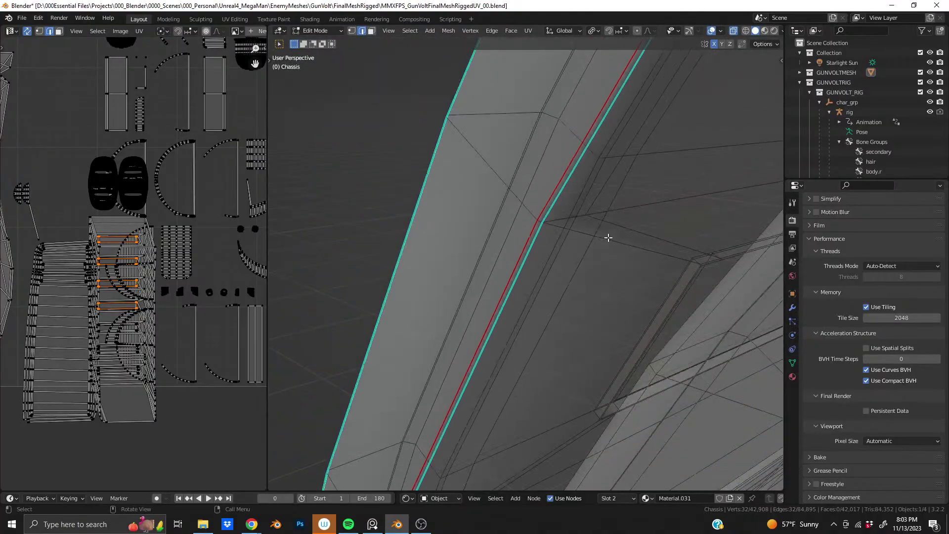
middle_click_drag(657, 266, 568, 245)
middle_click_drag(604, 237, 534, 213)
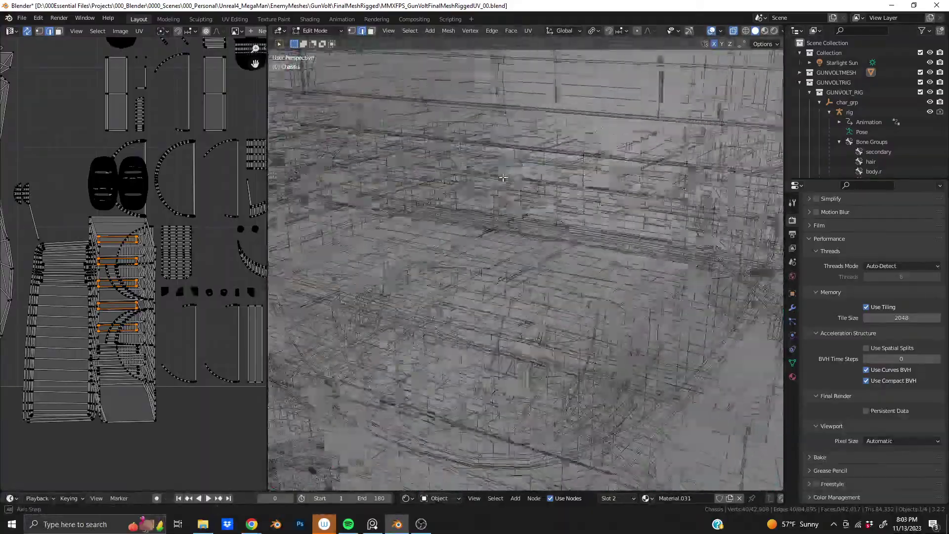
Step: Add the sixth groove's rim edge loop on the shoulder panel to the selected edges
middle_click_drag(503, 178, 467, 180)
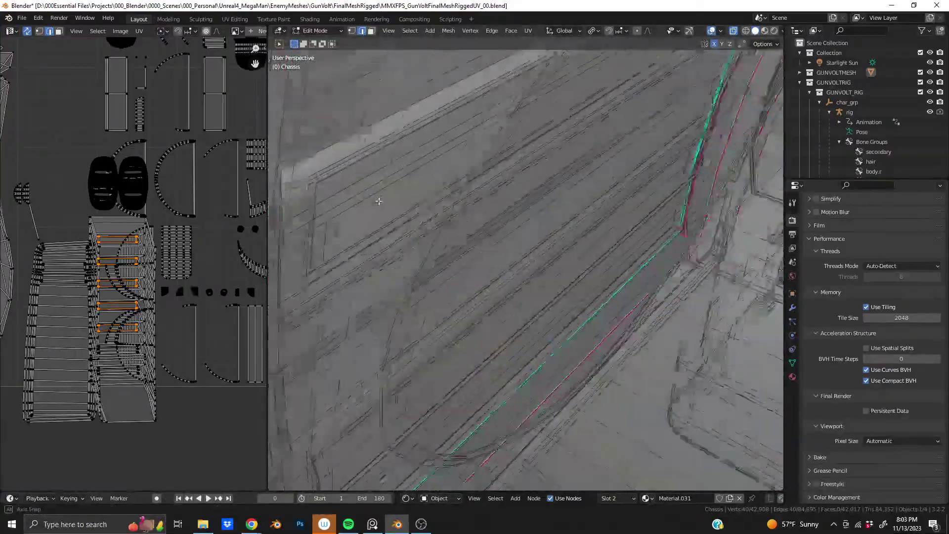
middle_click_drag(378, 202, 481, 210)
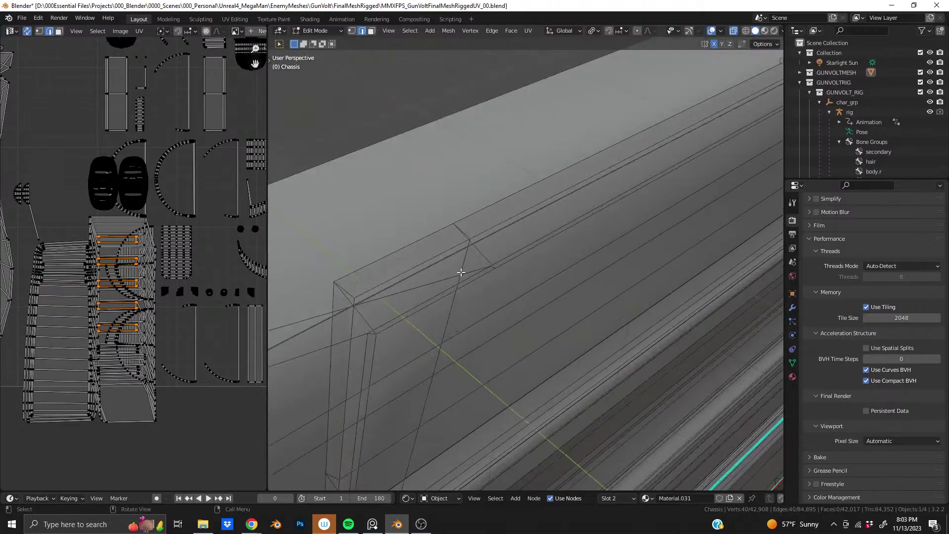
middle_click_drag(412, 244, 483, 252)
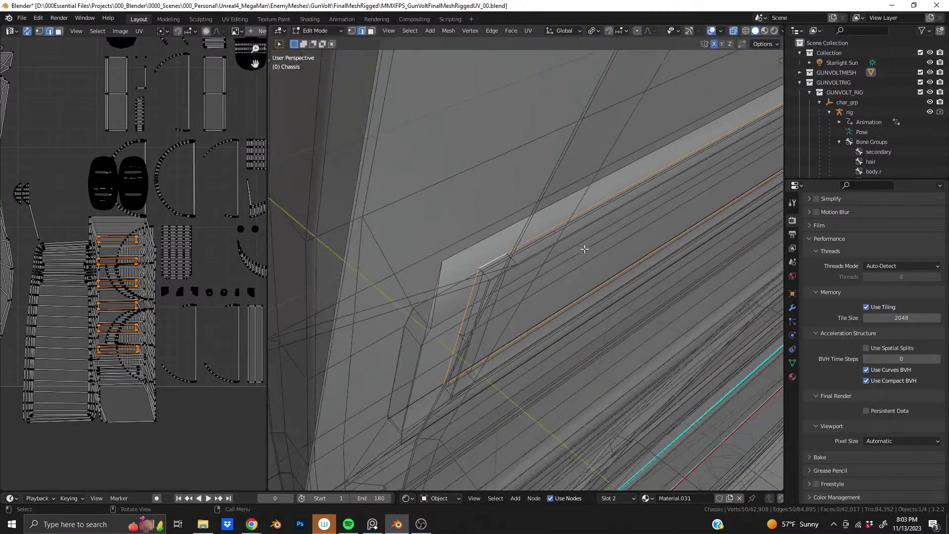
Step: Add the rim edge loop of the seventh groove so all of the shoulder panel's grooves are selected
middle_click_drag(578, 258, 641, 275)
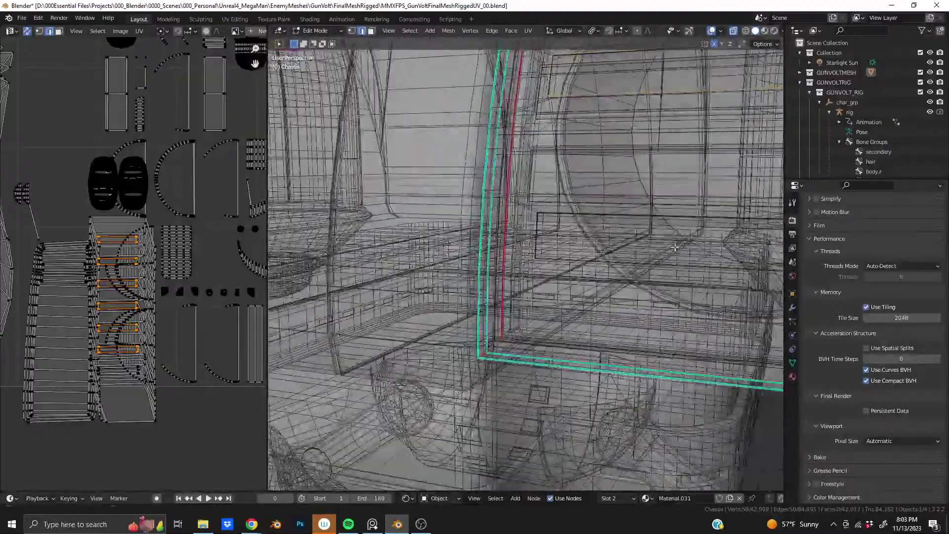
middle_click_drag(675, 247, 649, 393)
middle_click_drag(508, 249, 378, 260)
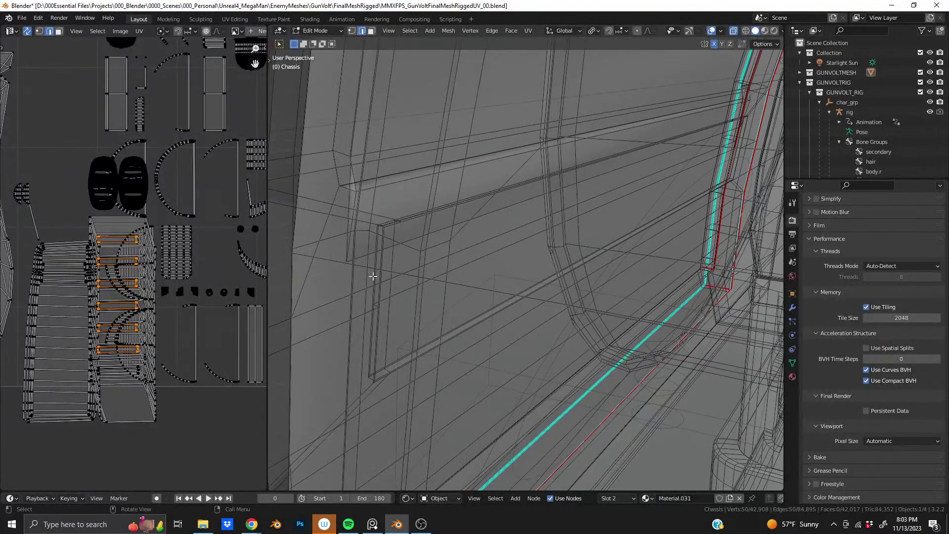
middle_click_drag(386, 240, 761, 240, "shift")
middle_click_drag(7, 216, 34, 232, "shift")
middle_click_drag(530, 256, 573, 264, "shift")
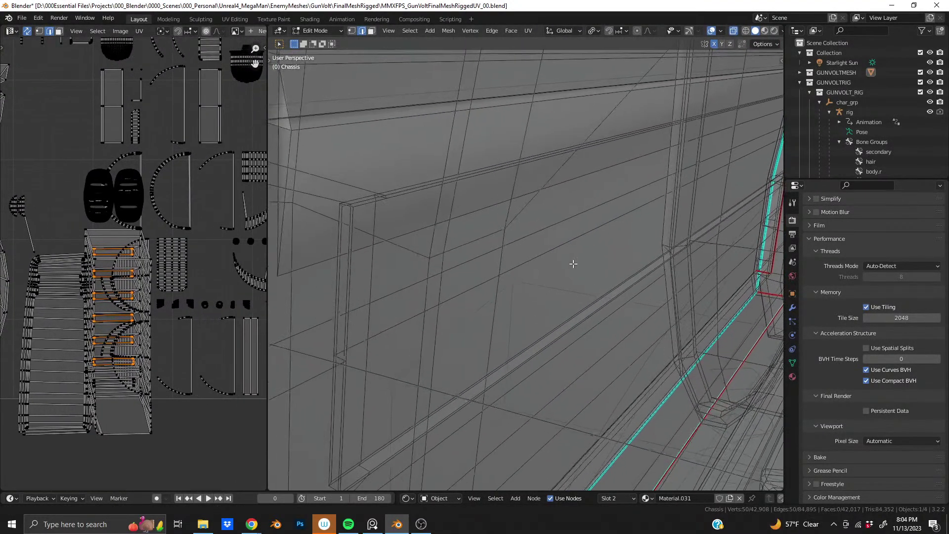
middle_click_drag(449, 256, 728, 172)
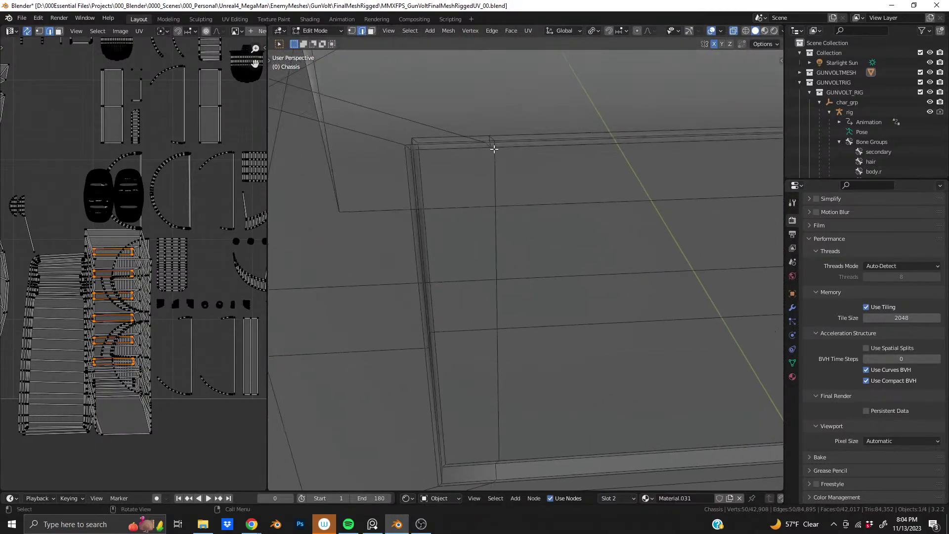
middle_click_drag(494, 148, 526, 244)
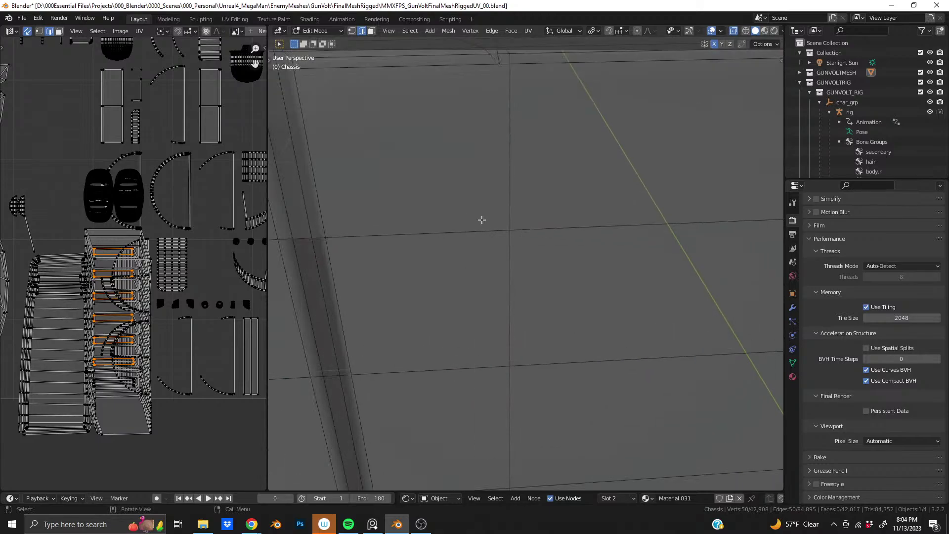
middle_click_drag(437, 210, 427, 274)
middle_click_drag(525, 238, 499, 217)
scroll(475, 254, "up", 5)
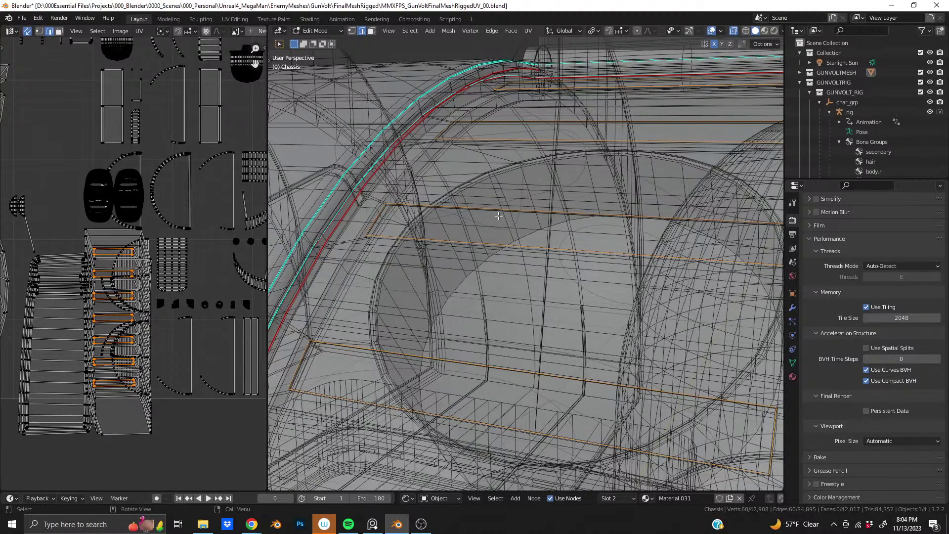
Step: Add a middle groove's corner edge and the edges linking both corners of that end to the panel's side to the selection
middle_click_drag(495, 216, 522, 243)
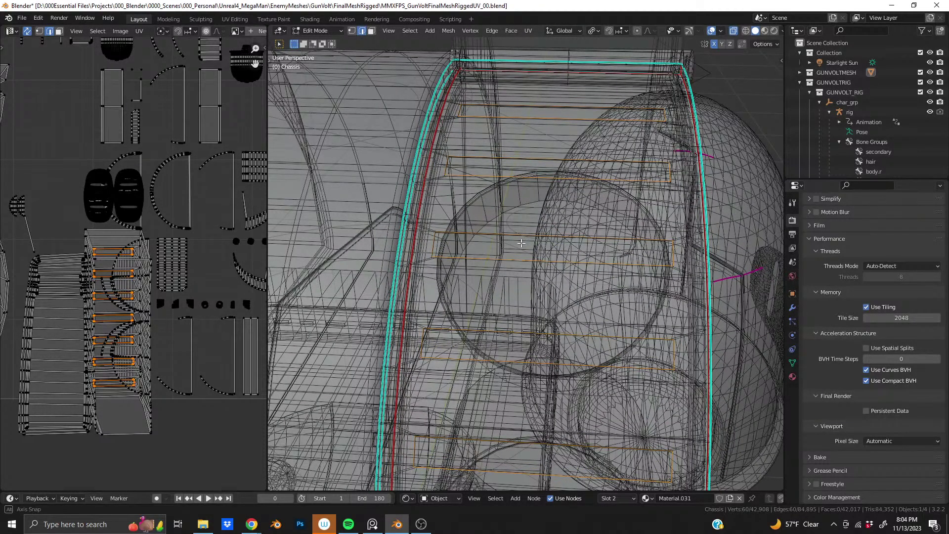
middle_click_drag(522, 243, 424, 210)
scroll(396, 200, "up", 6)
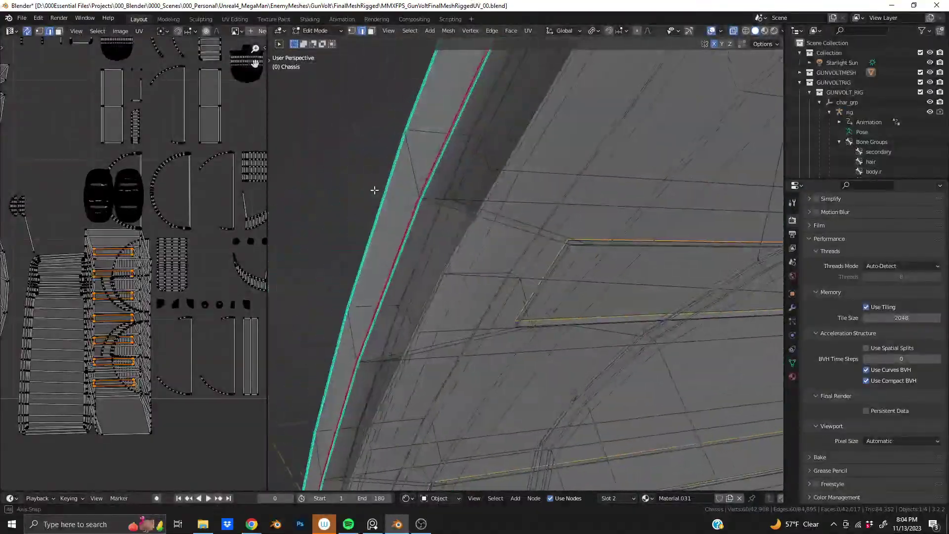
middle_click_drag(615, 191, 482, 278)
scroll(575, 275, "up", 4)
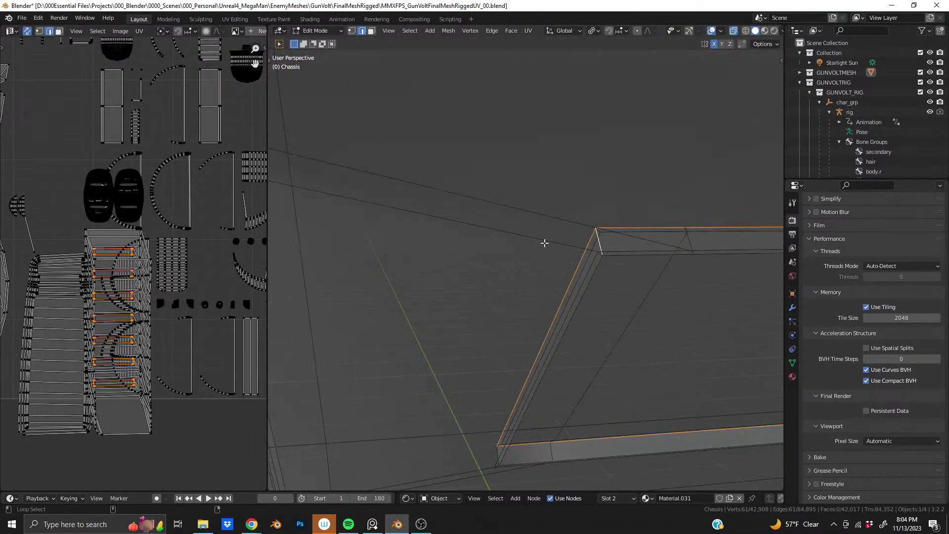
left_click(544, 243, "alt+shift")
middle_click_drag(528, 239, 527, 254)
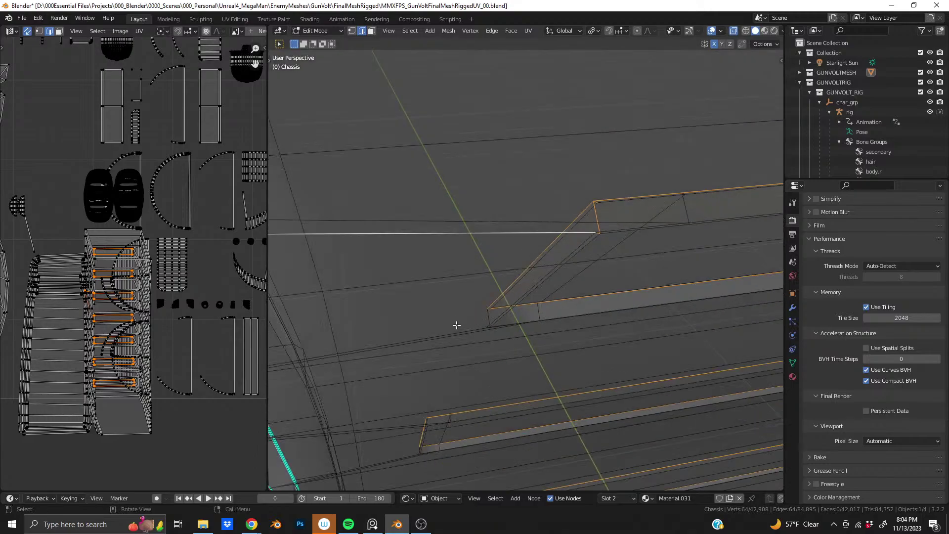
middle_click_drag(457, 325, 470, 375)
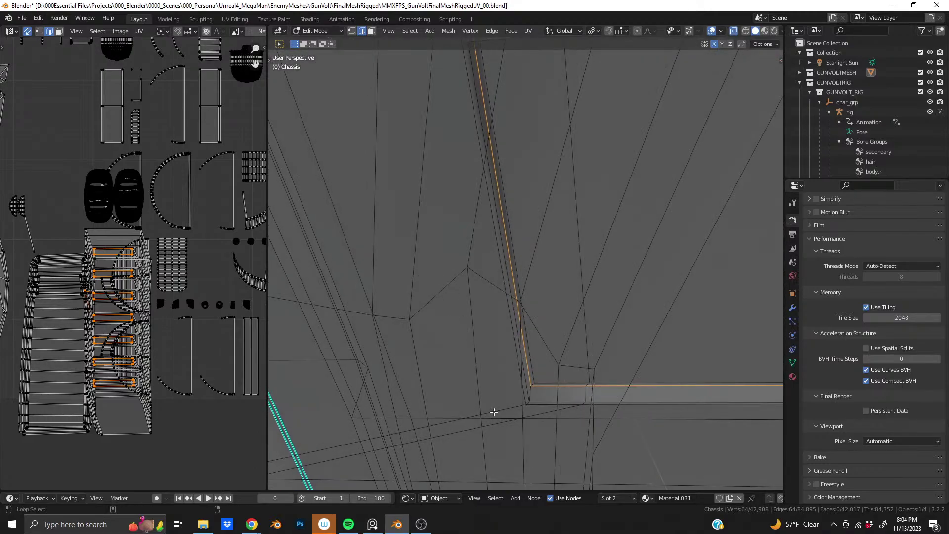
middle_click_drag(495, 412, 525, 362)
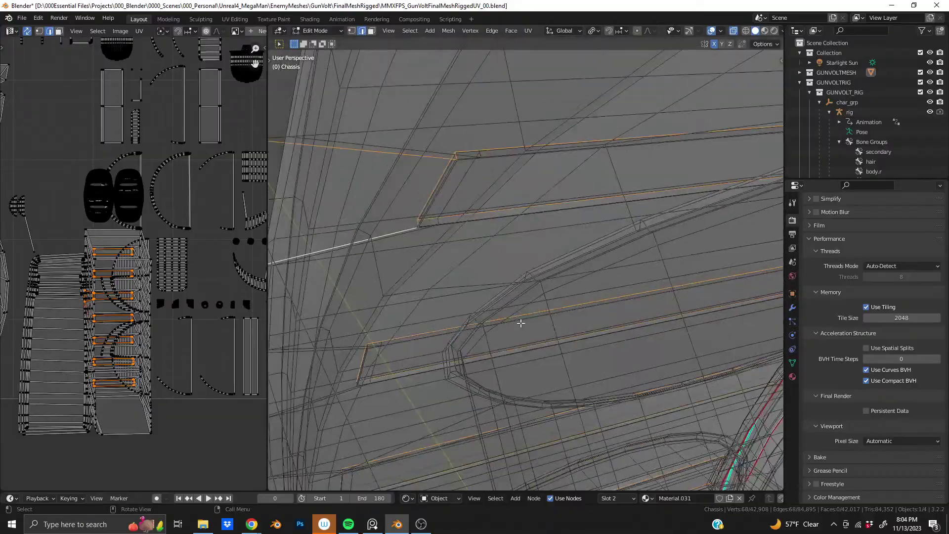
Step: Add the corner edge and its linking edges to the panel's side at one end corner of a neighbouring shoulder panel groove
scroll(517, 304, "down", 10)
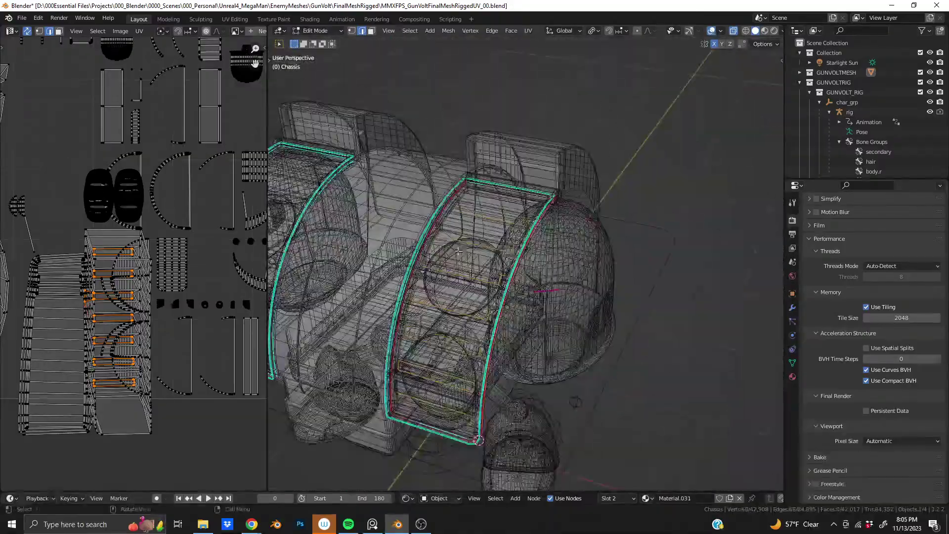
scroll(586, 354, "up", 5)
middle_click_drag(553, 324, 600, 372)
scroll(569, 346, "down", 5)
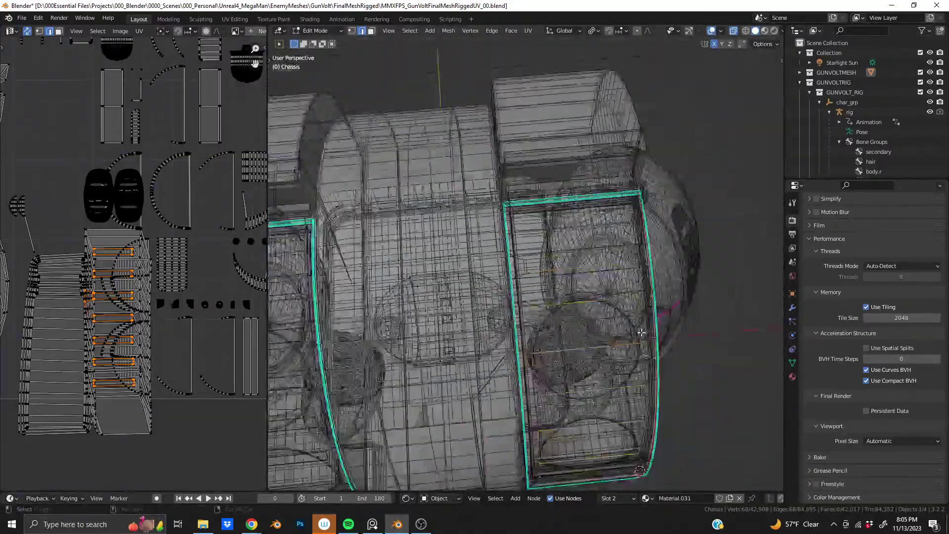
scroll(521, 309, "up", 2)
scroll(522, 310, "up", 3)
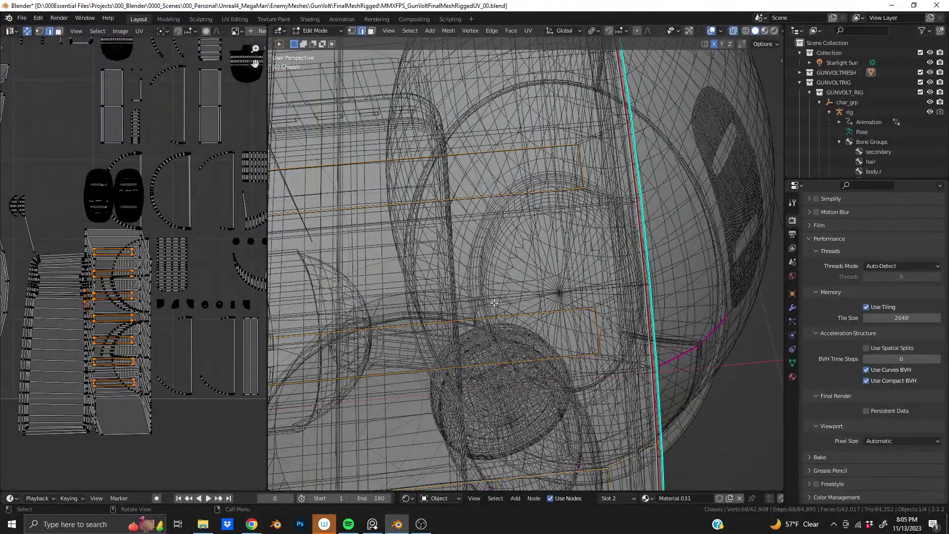
middle_click_drag(494, 303, 537, 315)
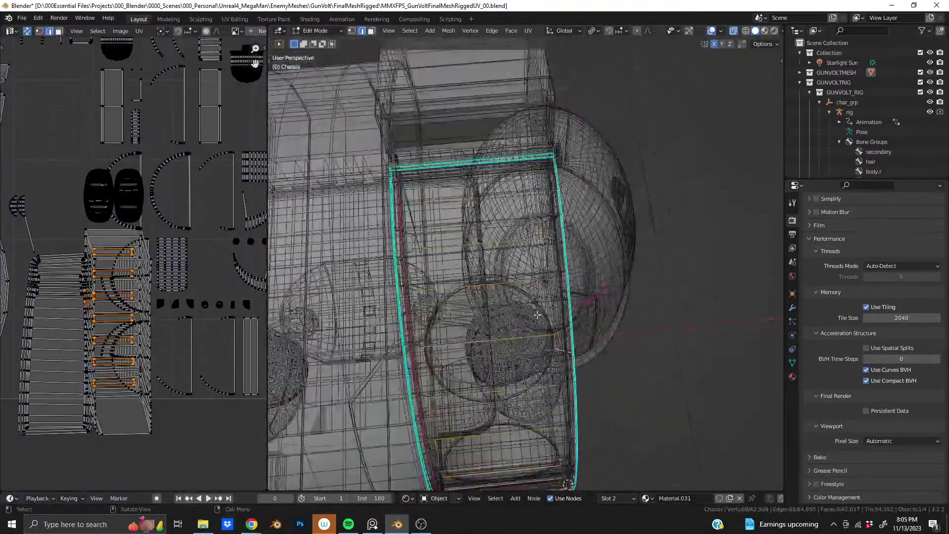
scroll(528, 407, "up", 5)
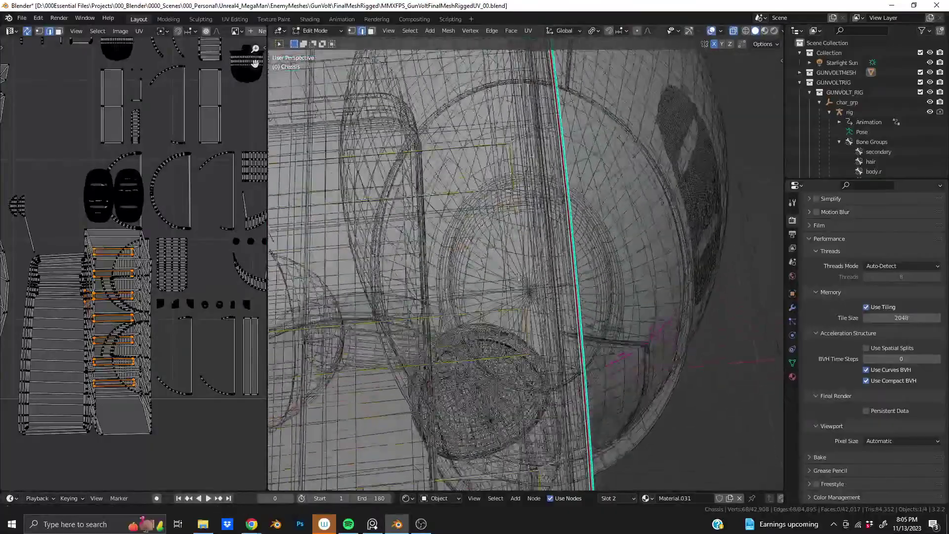
middle_click_drag(523, 150, 687, 231)
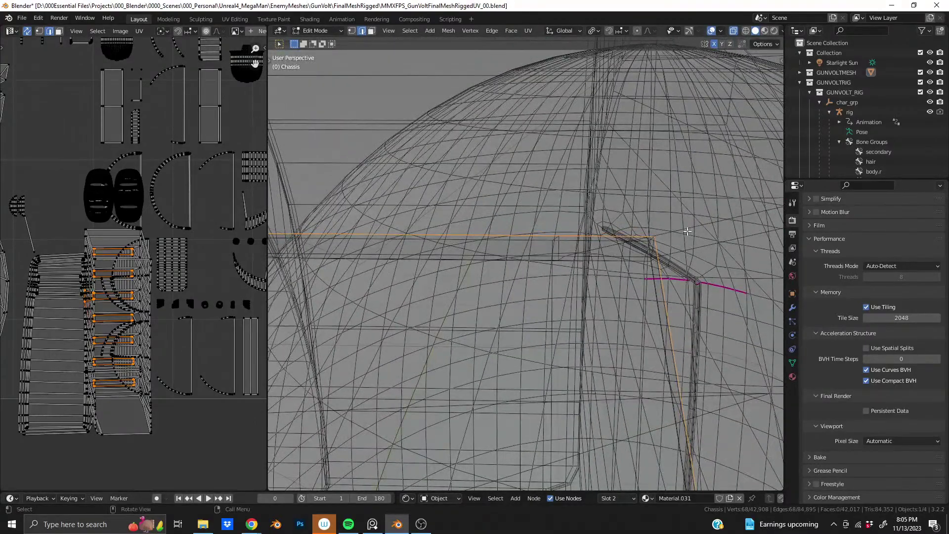
left_click(657, 256, "alt+shift")
left_click(631, 241, "alt+shift")
scroll(631, 242, "up", 8)
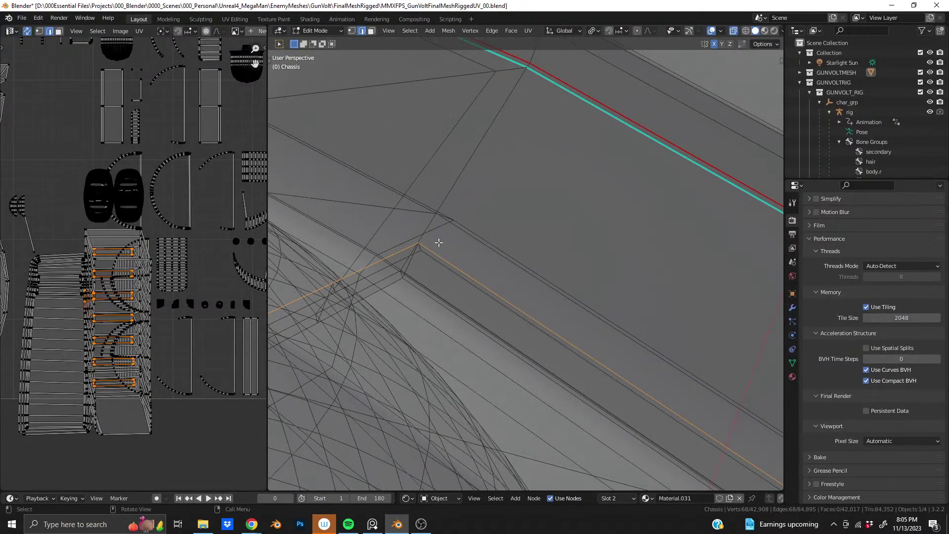
Step: Extend the selection with the lower corner edge of a groove's end and the edges linking it to the panel's side
scroll(586, 198, "down", 8)
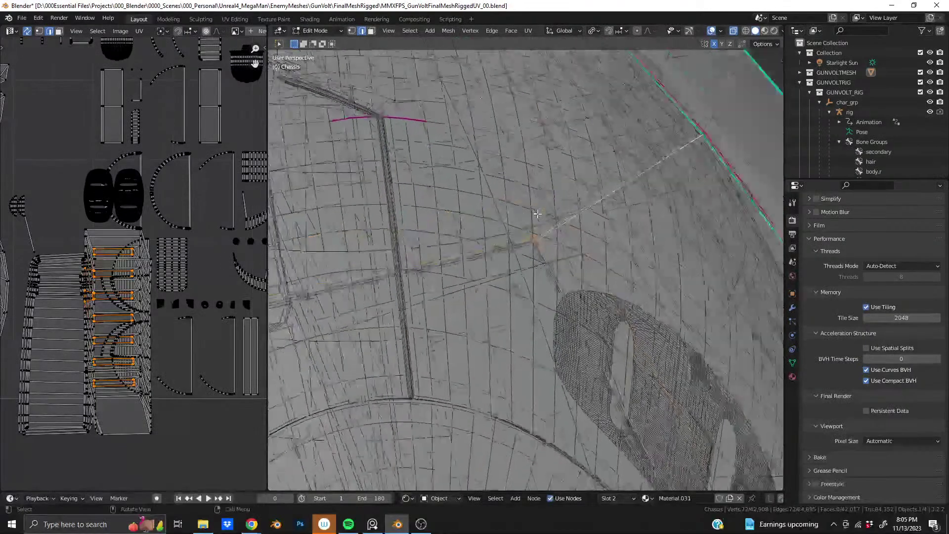
scroll(568, 296, "up", 5)
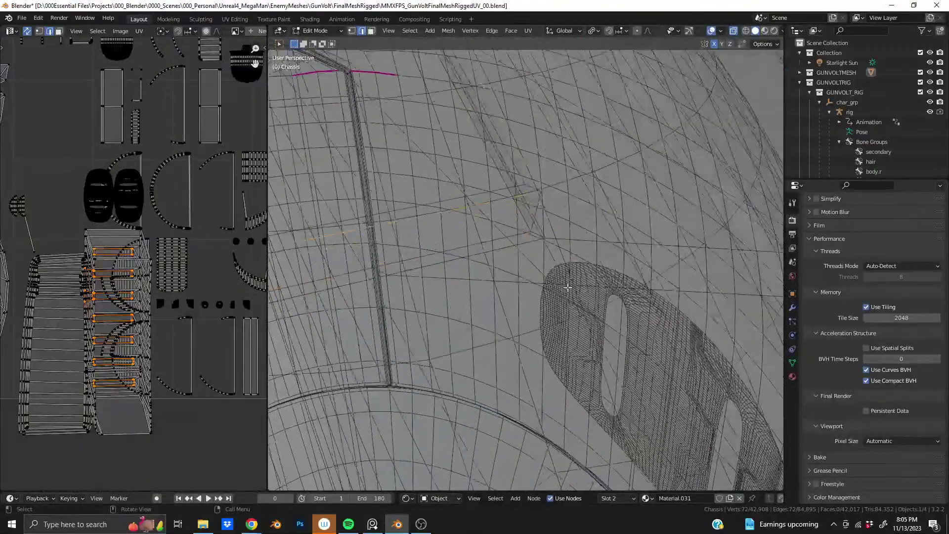
scroll(596, 221, "down", 7)
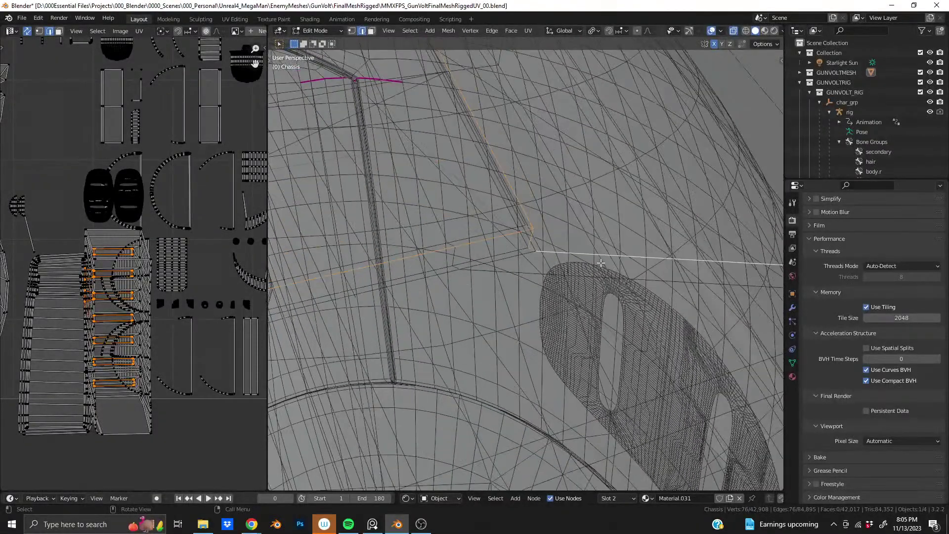
Step: Include the corner edges and side-linking edges at both corners of two more middle grooves' ends
scroll(543, 226, "up", 6)
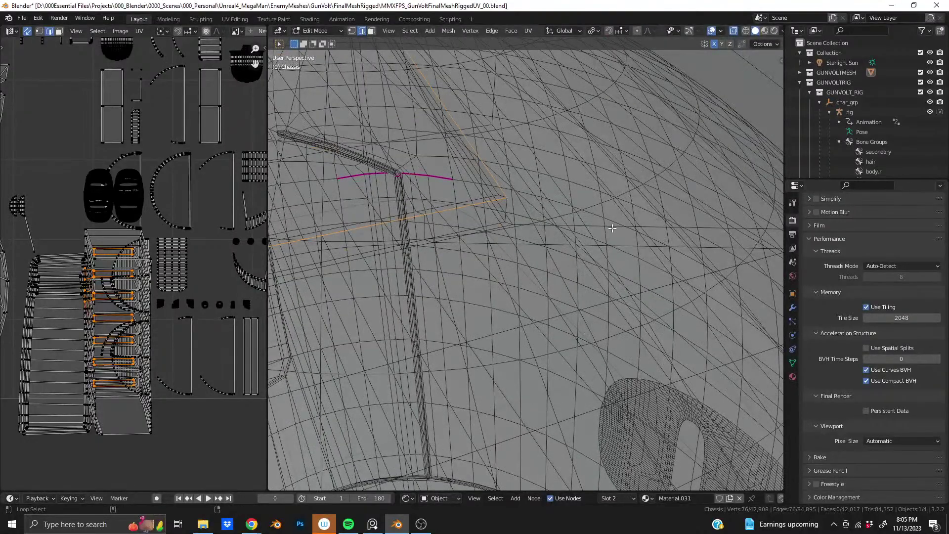
middle_click_drag(423, 140, 511, 246)
left_click(526, 237, "alt+shift")
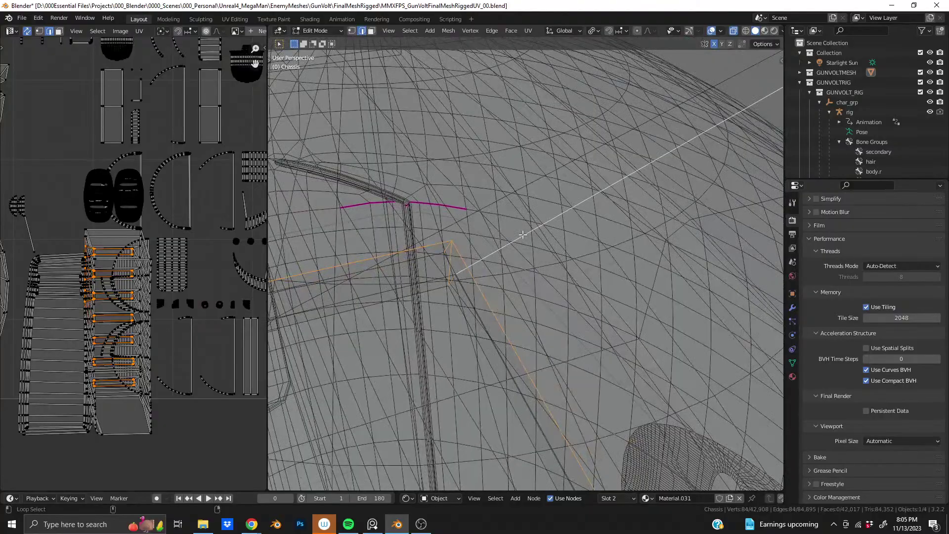
scroll(528, 272, "down", 7)
mouse_move(529, 297)
middle_mouse_down()
mouse_move(465, 267)
mouse_move(617, 349)
mouse_move(540, 275)
mouse_move(514, 285)
mouse_move(565, 327)
mouse_move(503, 325)
mouse_move(500, 228)
mouse_move(534, 289)
middle_mouse_up()
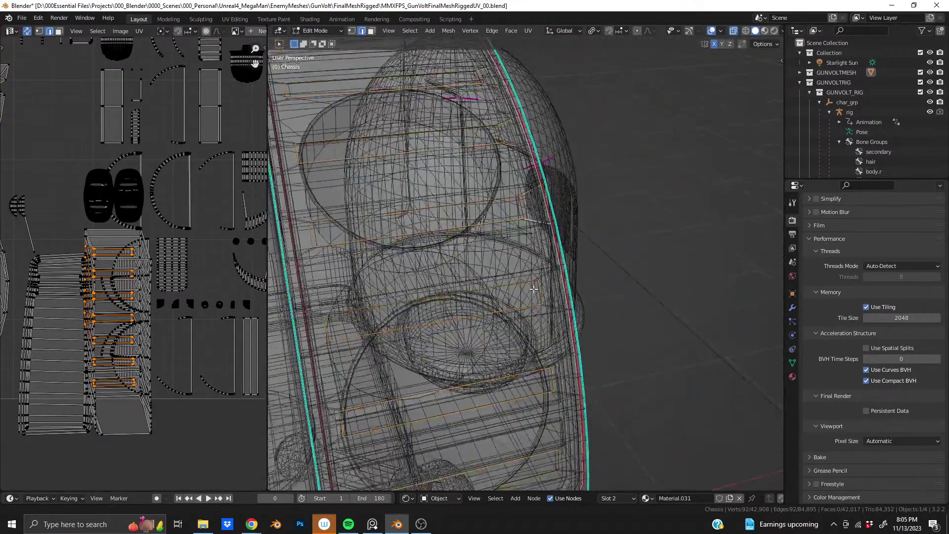
Step: Add the upper corner edge of the groove below and the edges linking it to the panel's side
scroll(534, 288, "up", 5)
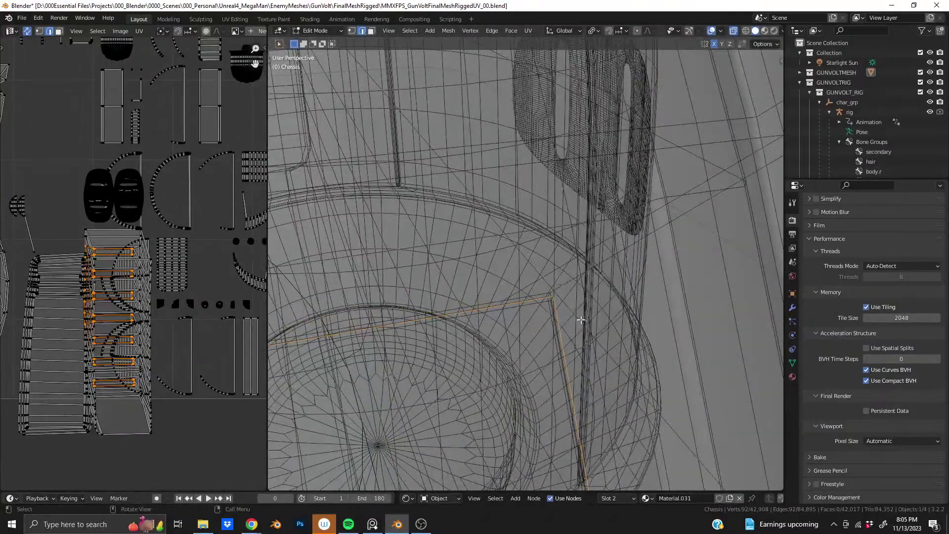
middle_click_drag(581, 320, 496, 277)
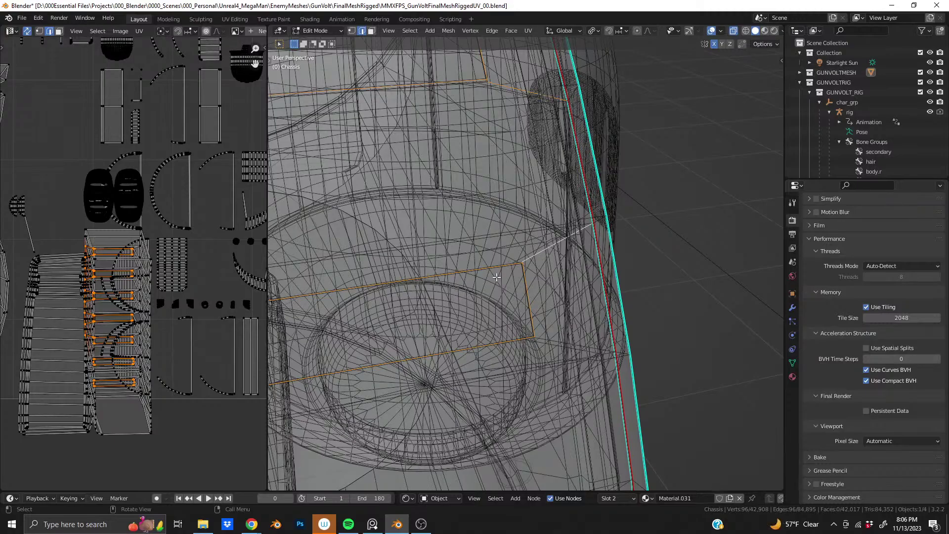
middle_click_drag(495, 290, 486, 259, "shift")
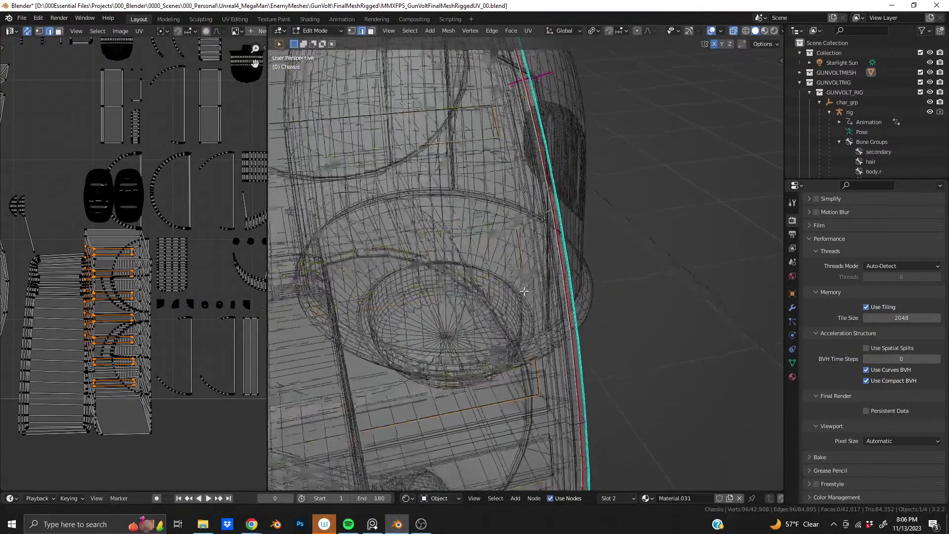
Step: Add the lower corner edge of that same groove's end and its linking edges to the panel's side
scroll(487, 258, "up", 4)
scroll(546, 248, "up", 4)
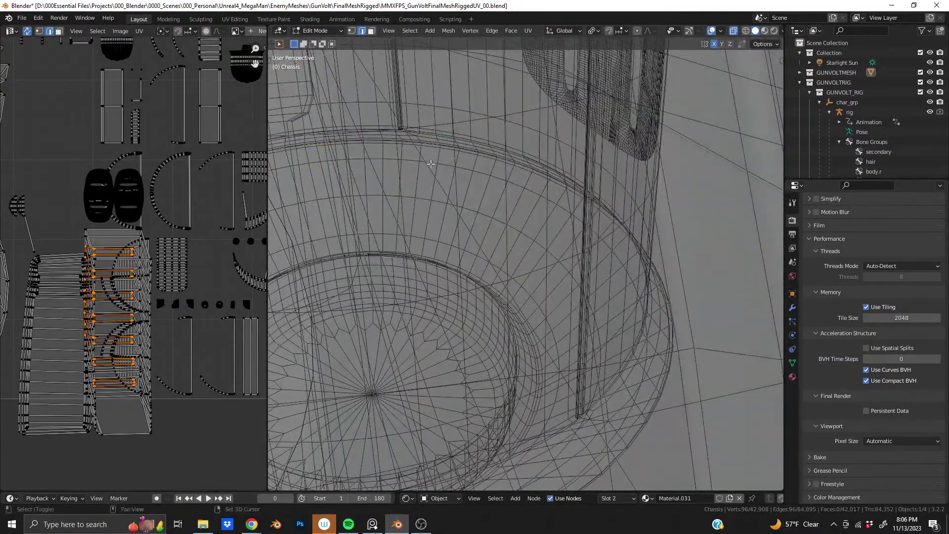
middle_click_drag(443, 153, 424, 253, "shift")
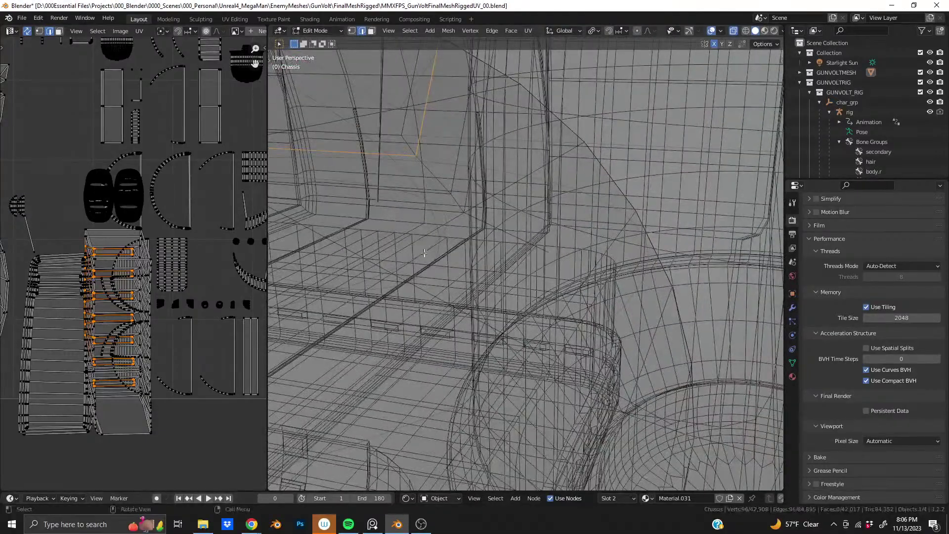
left_click(431, 171, "alt+shift")
Step: Select the upper and lower corner edges of the following groove down, along with their linking edges to the panel's side
middle_click_drag(432, 170, 564, 208)
scroll(563, 209, "down", 6)
middle_click_drag(549, 302, 532, 282)
scroll(532, 282, "up", 3)
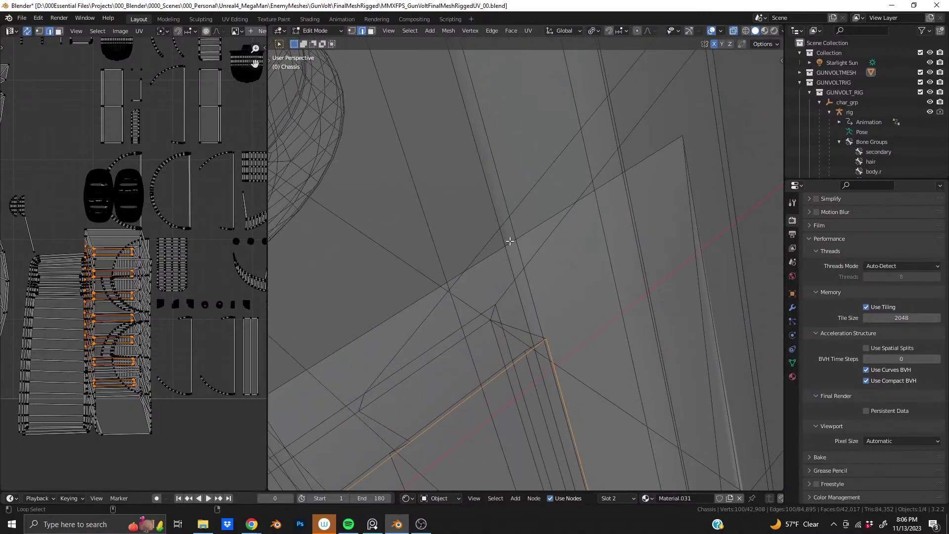
scroll(546, 243, "down", 4)
middle_click_drag(559, 263, 464, 338)
scroll(557, 307, "up", 4)
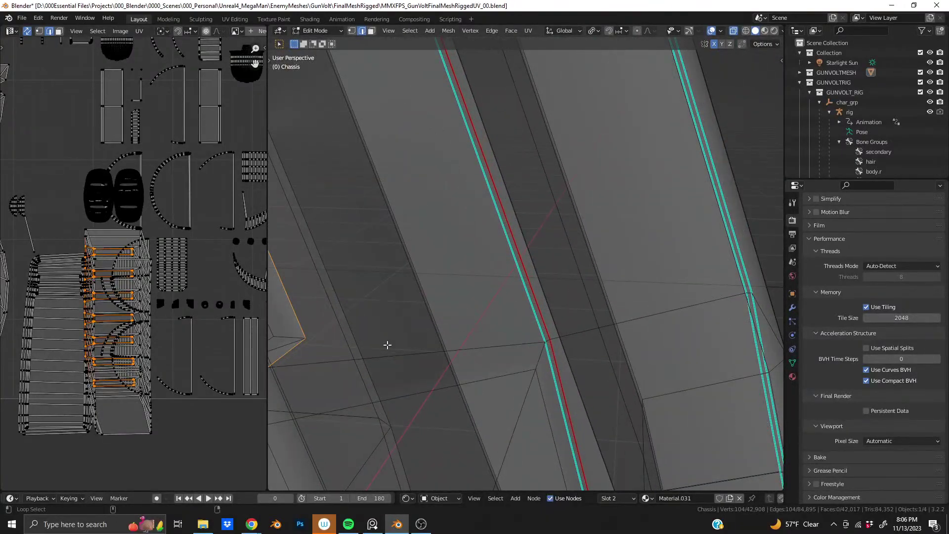
scroll(549, 292, "down", 6)
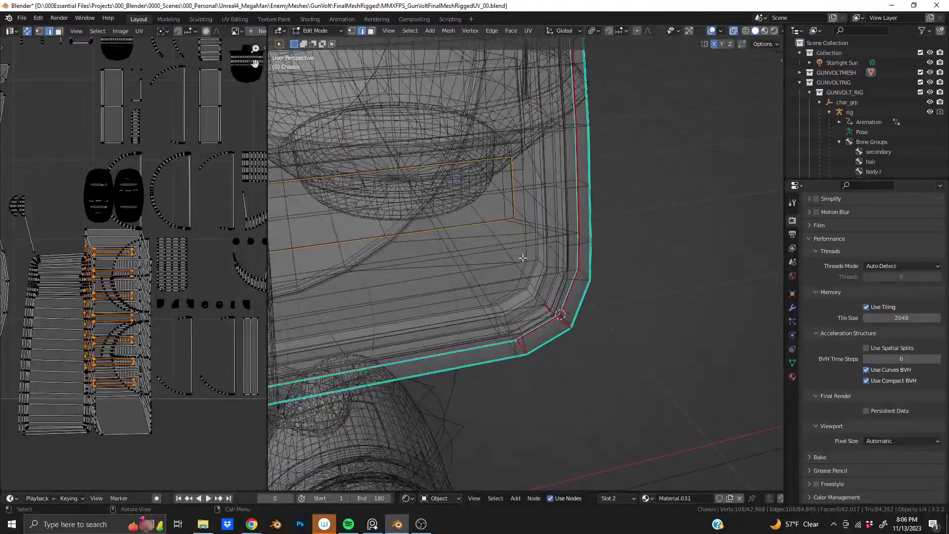
Step: Add both corner edges of the bottom groove's end and the edges linking them to the panel's side
scroll(524, 257, "up", 6)
middle_click_drag(505, 273, 439, 295, "shift")
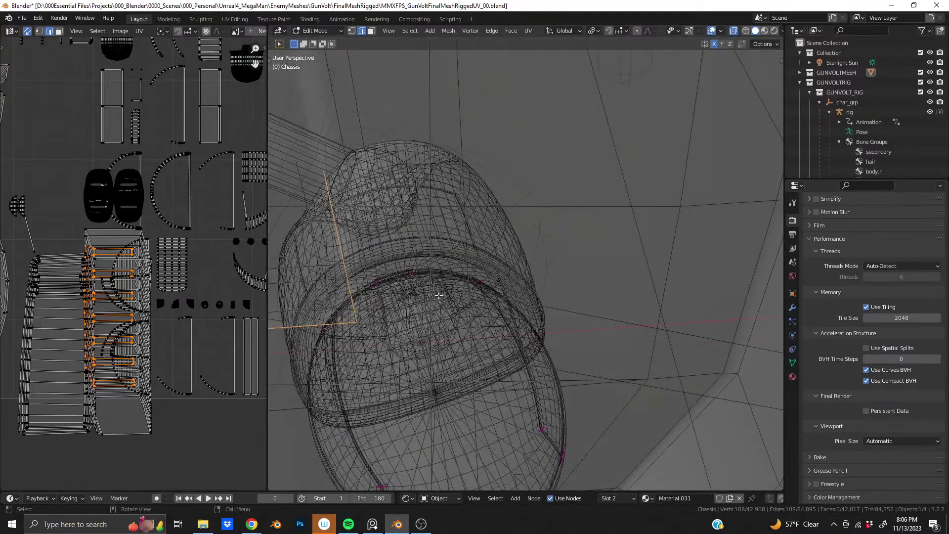
scroll(439, 295, "up", 6)
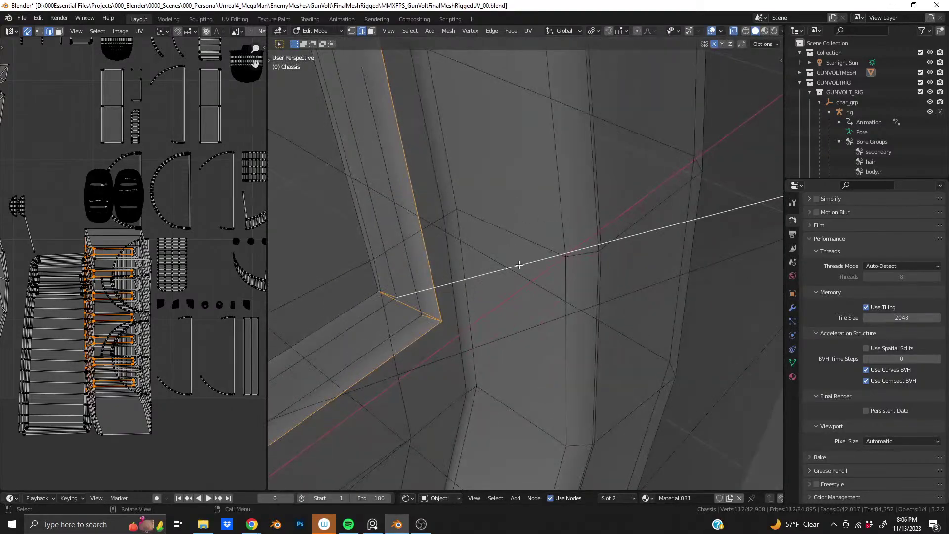
scroll(520, 264, "down", 5)
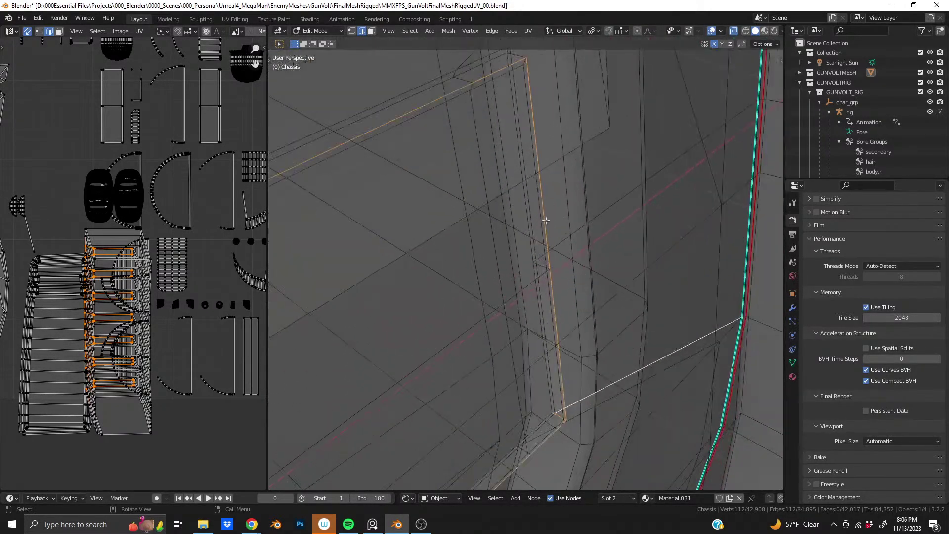
middle_click_drag(545, 220, 481, 260)
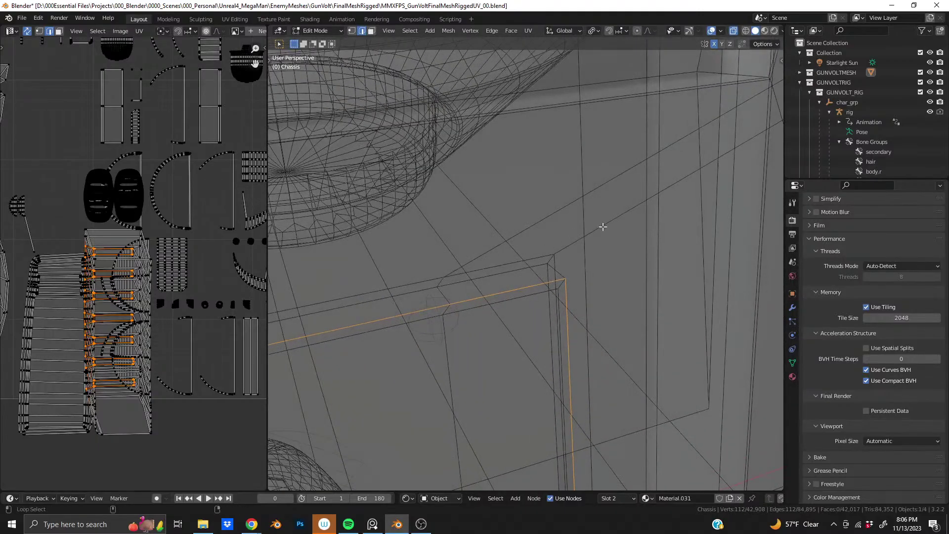
scroll(603, 234, "down", 6)
middle_click_drag(568, 292, 537, 307)
scroll(536, 307, "up", 4)
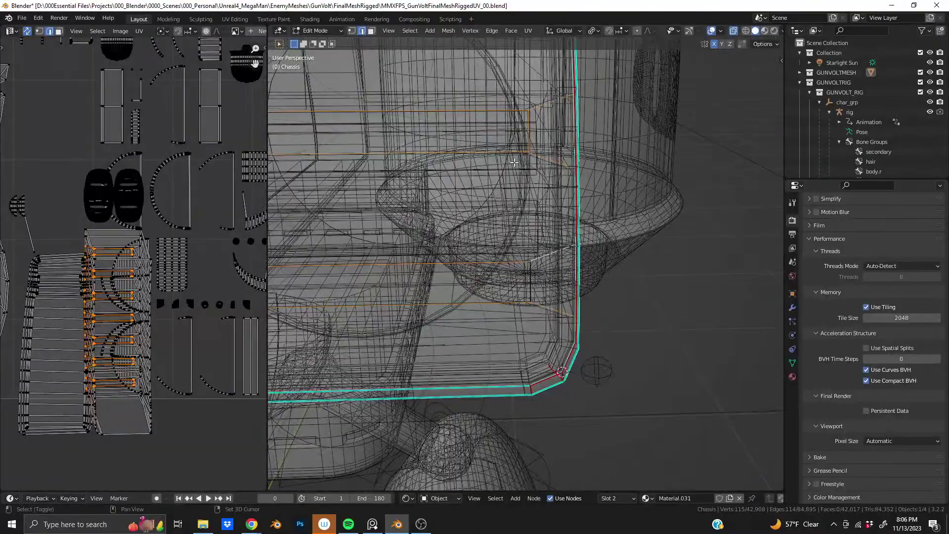
Step: Deselect the short rim edge at the side-linked end of each groove on the shoulder panel
middle_click_drag(514, 162, 672, 290)
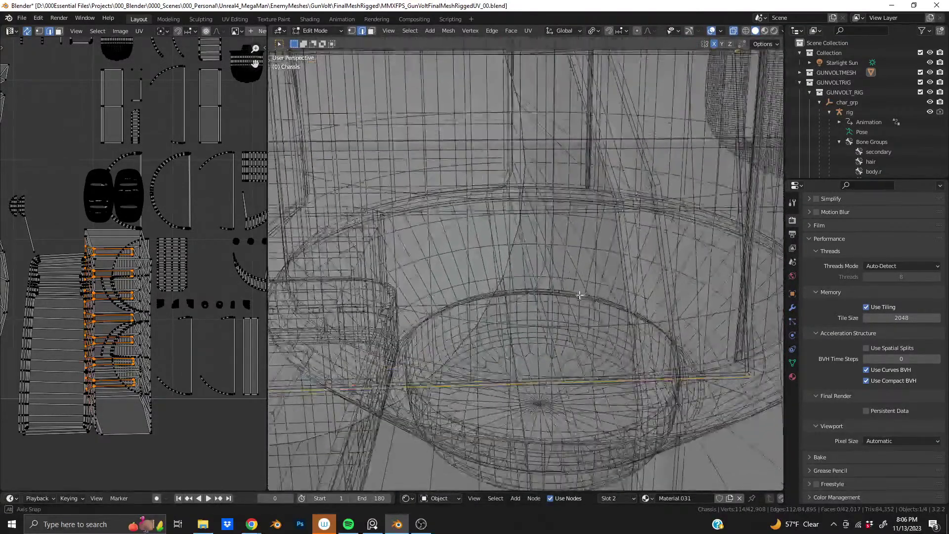
middle_click_drag(582, 302, 516, 387)
middle_click_drag(548, 346, 551, 318)
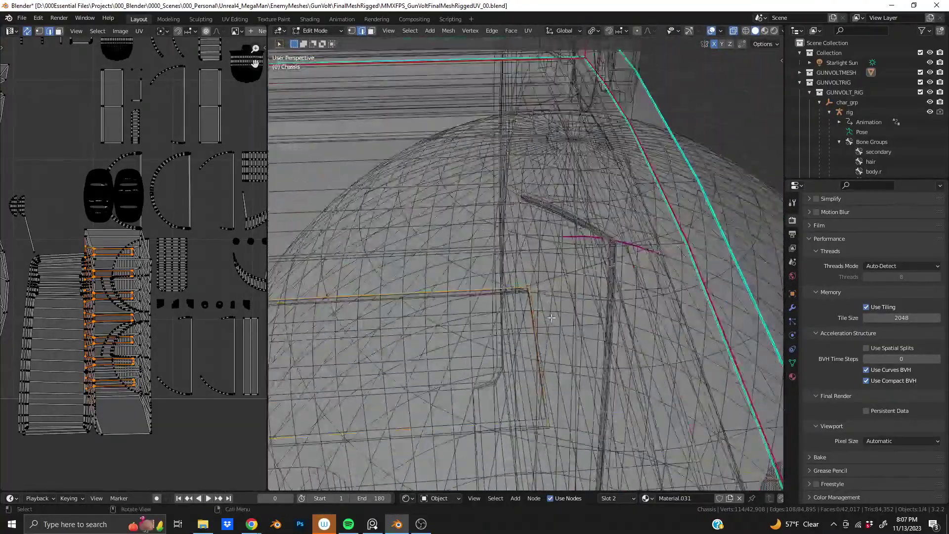
left_click_drag(504, 324, 545, 357)
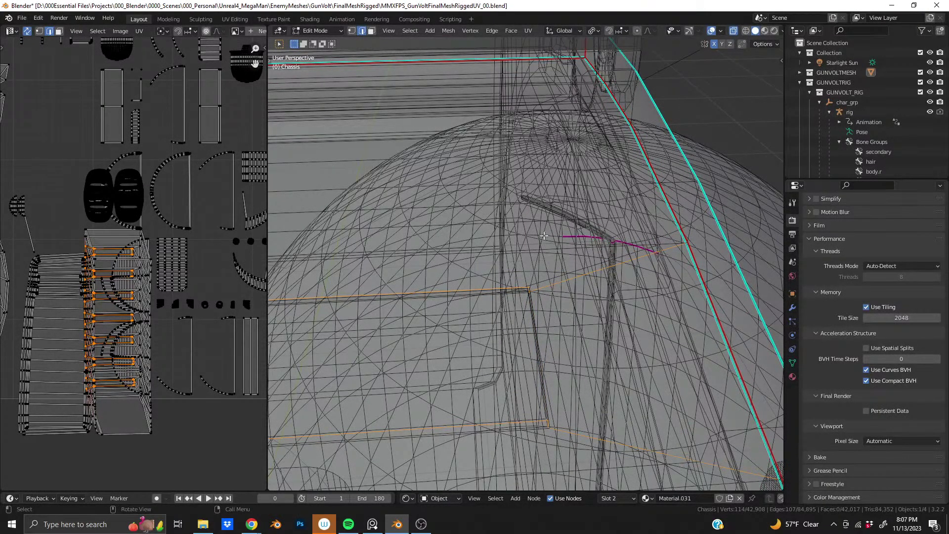
Step: Add the short corner edge at the opposite end of a groove, where no linking edges are selected
middle_click_drag(544, 236, 544, 196)
middle_click_drag(521, 382, 466, 184)
scroll(534, 310, "down", 10)
scroll(518, 246, "up", 7)
scroll(479, 215, "up", 6)
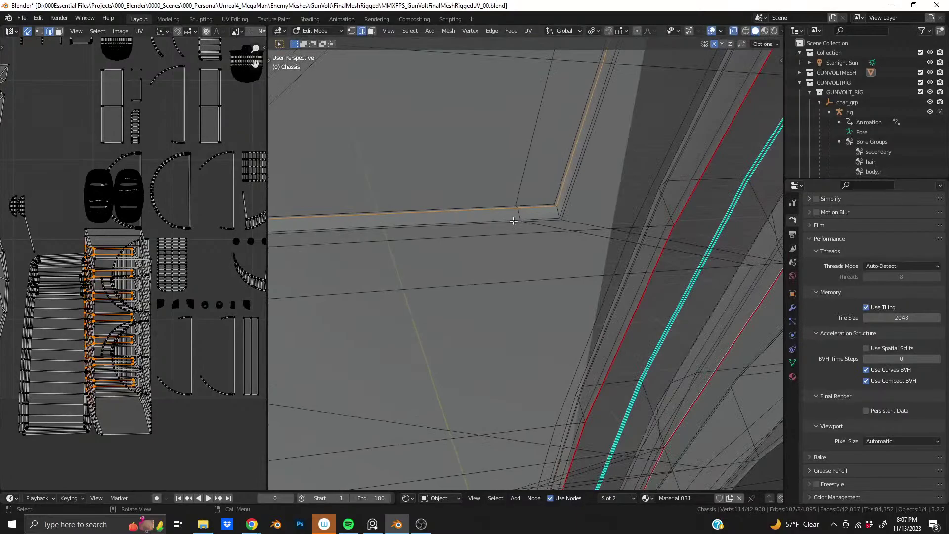
scroll(513, 221, "up", 1)
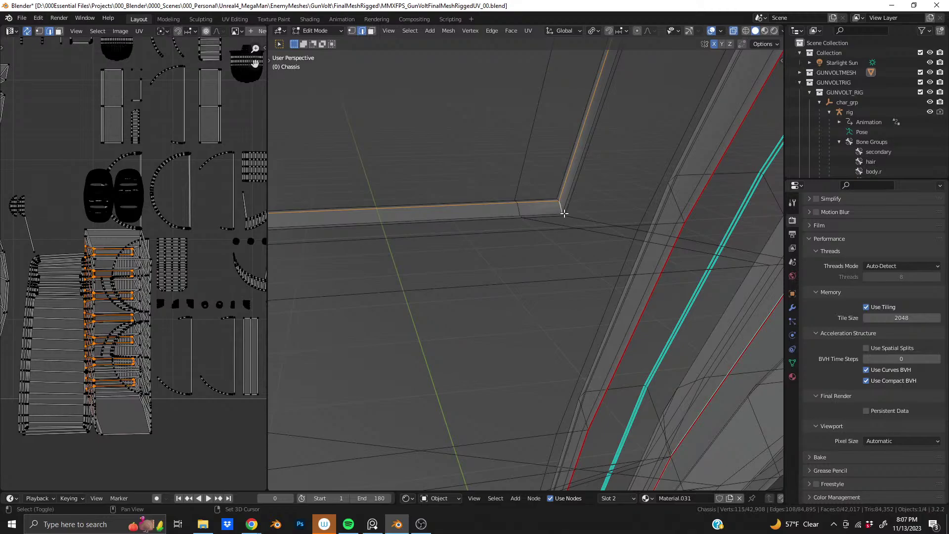
Step: Add three more short corner edges at the grooves' unlinked ends to the selection
middle_click_drag(587, 206, 599, 194, "shift")
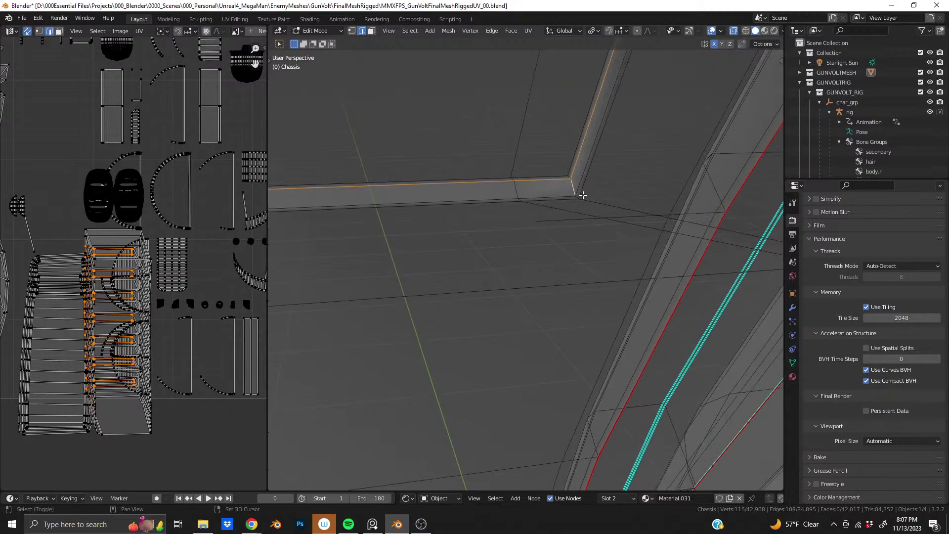
middle_click_drag(629, 50, 541, 449, "shift")
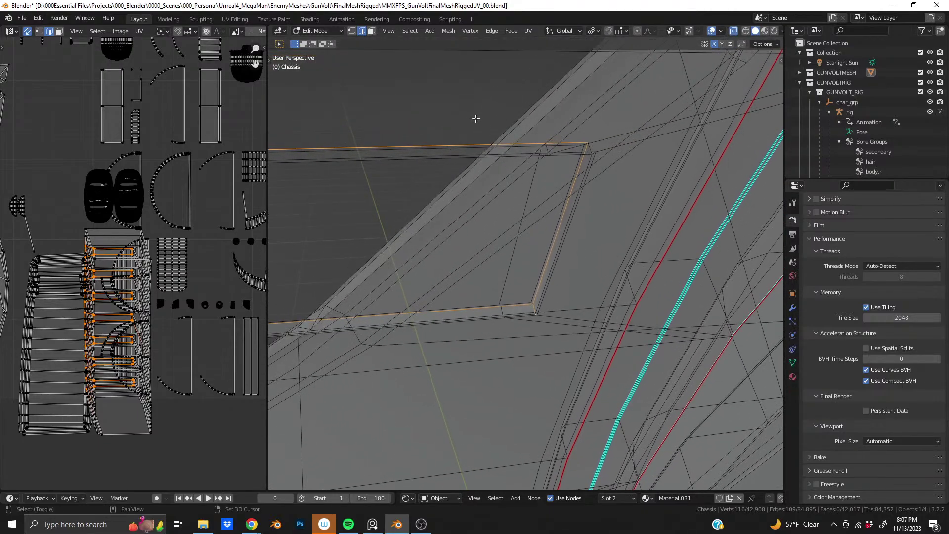
middle_click_drag(475, 119, 515, 297)
middle_click_drag(631, 439, 559, 233)
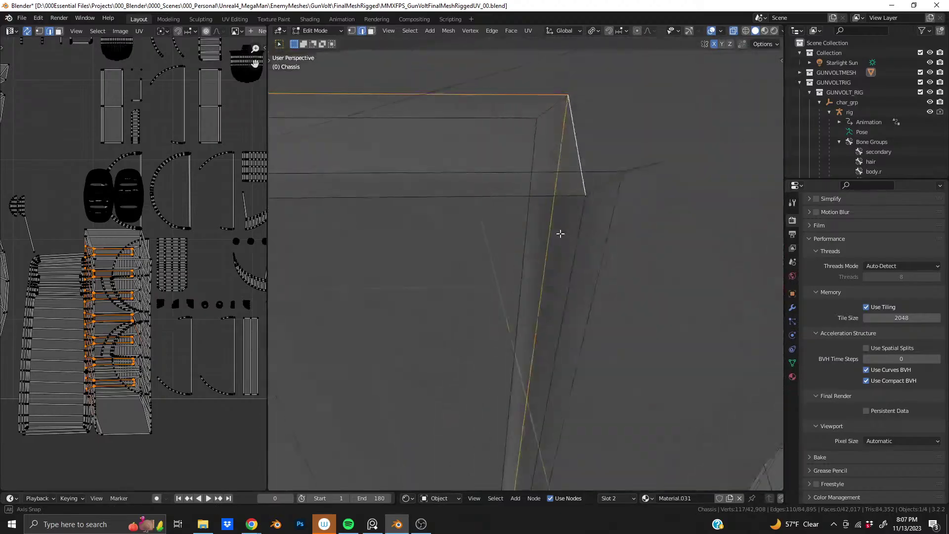
middle_click_drag(593, 189, 593, 221)
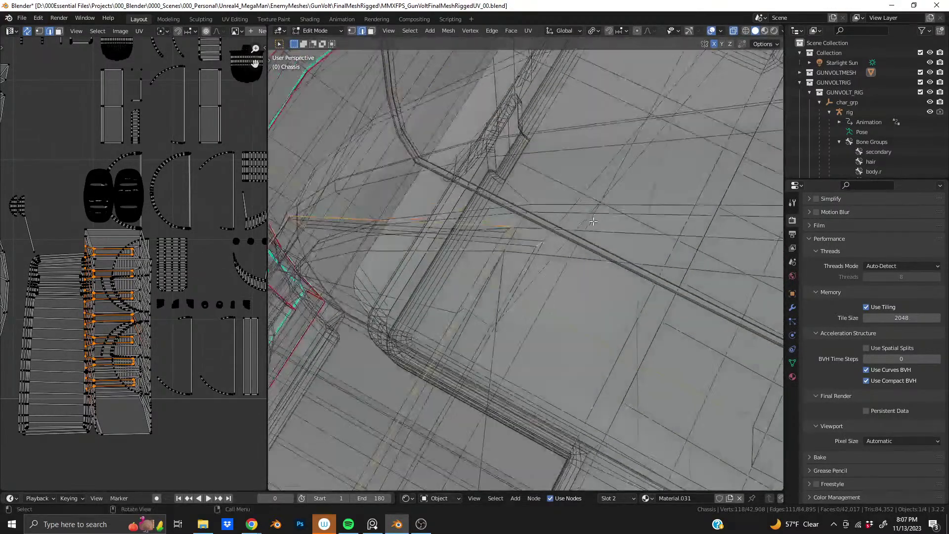
Step: Add two more short corner edges at the unlinked end of the next groove on the shoulder panel to the selection
middle_click_drag(521, 229, 546, 252)
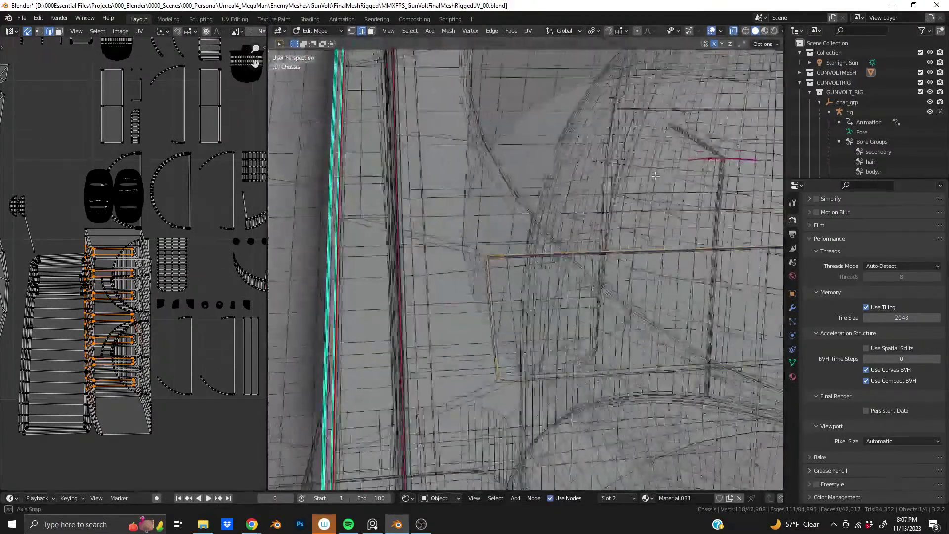
middle_click_drag(655, 175, 656, 175)
scroll(520, 231, "up", 5)
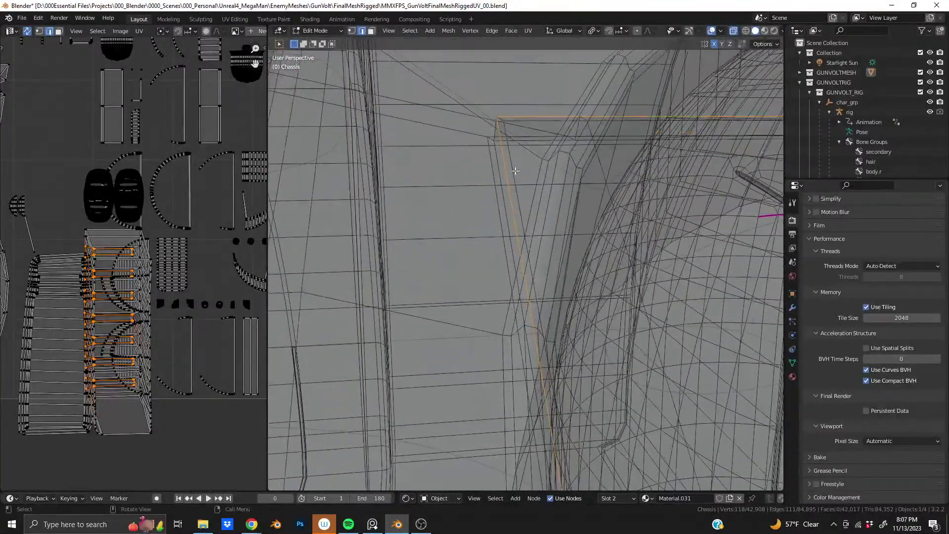
middle_click_drag(516, 170, 568, 223)
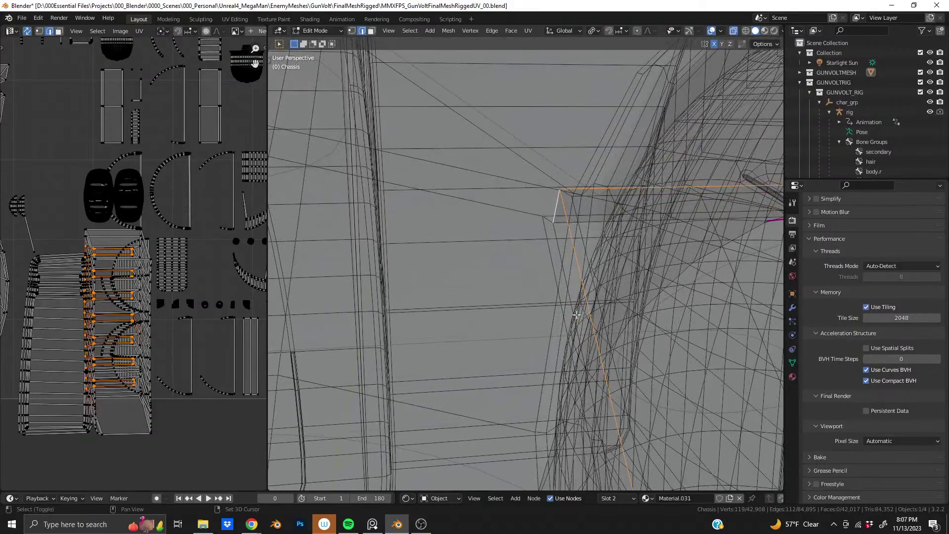
middle_click_drag(577, 315, 570, 302)
middle_click_drag(581, 422, 503, 201)
left_click(491, 281, "shift")
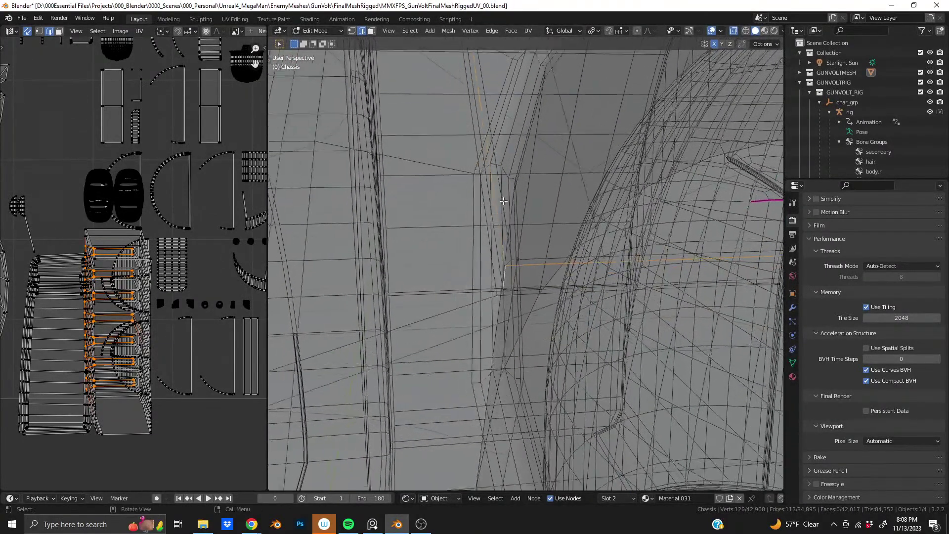
Step: Add the short corner edges at the unlinked ends of the next two grooves up the panel to the selection
scroll(515, 159, "up", 5)
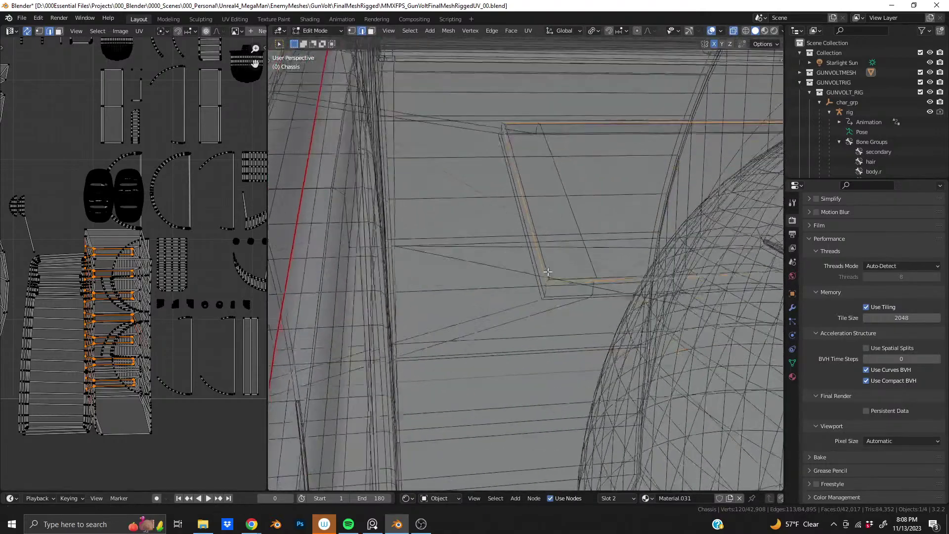
left_click(570, 310, "shift")
middle_click_drag(568, 321, 553, 259)
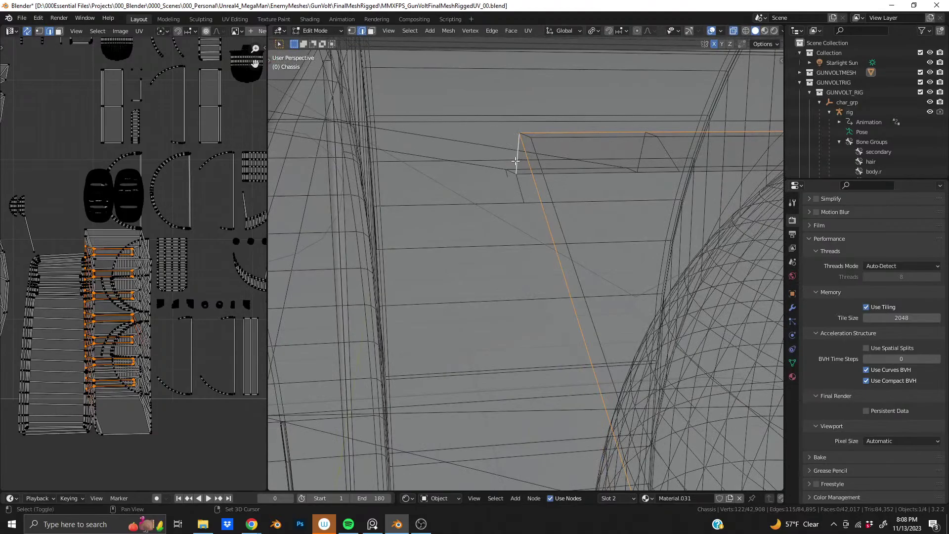
middle_click_drag(505, 133, 525, 251)
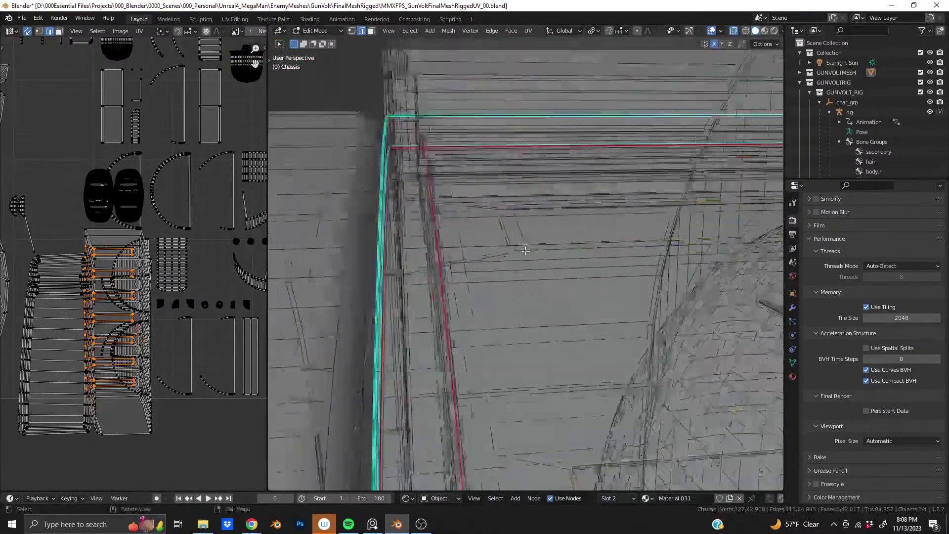
middle_click_drag(495, 183, 554, 279, "shift")
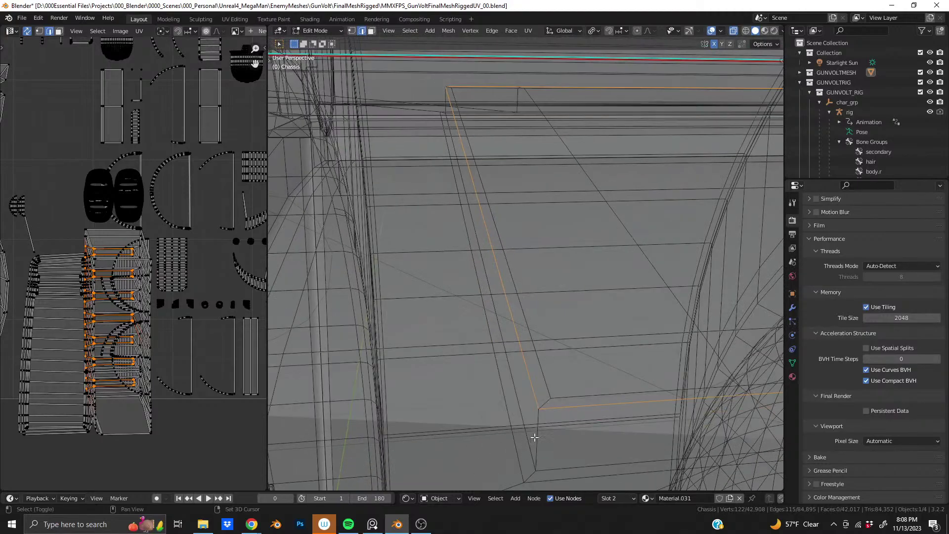
middle_click_drag(497, 194, 593, 383, "shift")
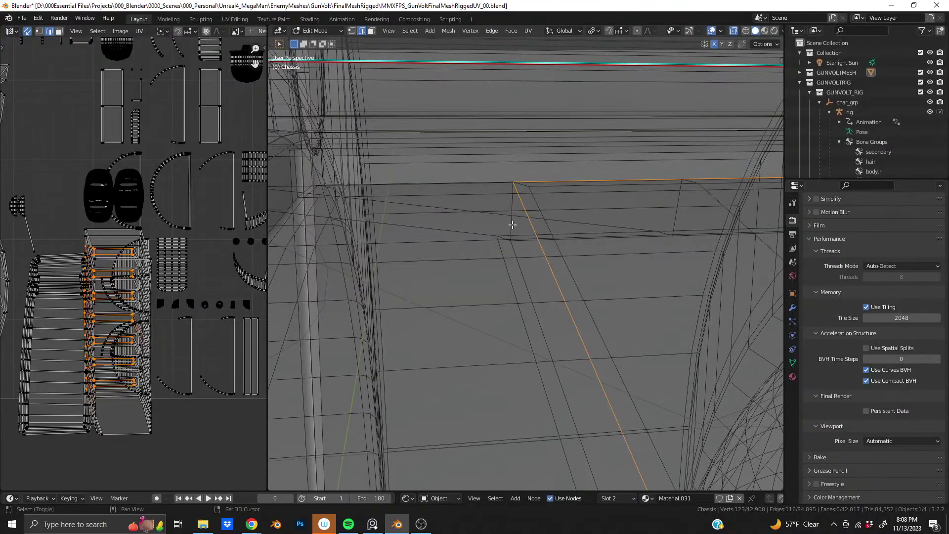
left_click(513, 224, "shift")
Step: Add the last two unselected short corner edges at the remaining groove end to the selection
middle_click_drag(512, 224, 542, 234)
scroll(513, 204, "down", 5)
scroll(540, 295, "up", 8)
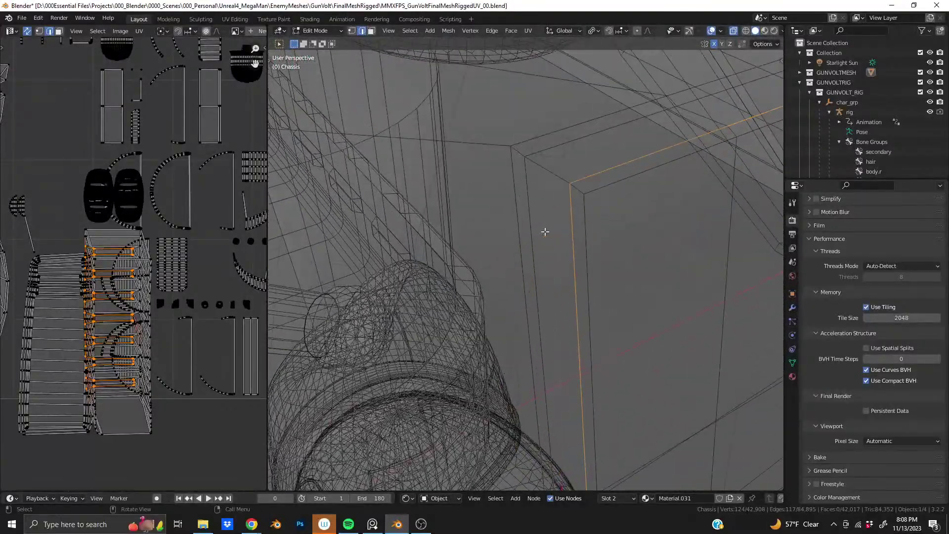
middle_click_drag(587, 161, 611, 142)
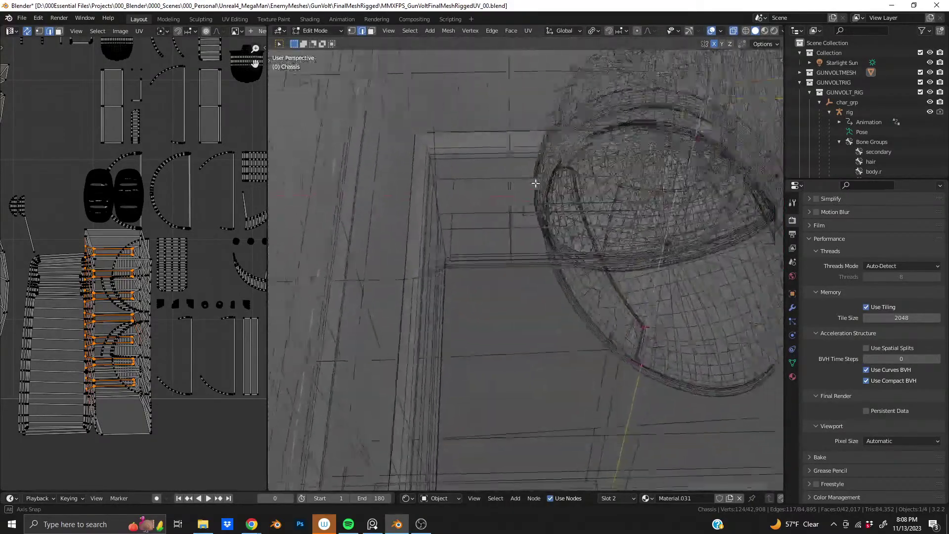
middle_click_drag(536, 183, 566, 185)
middle_click_drag(507, 178, 531, 149)
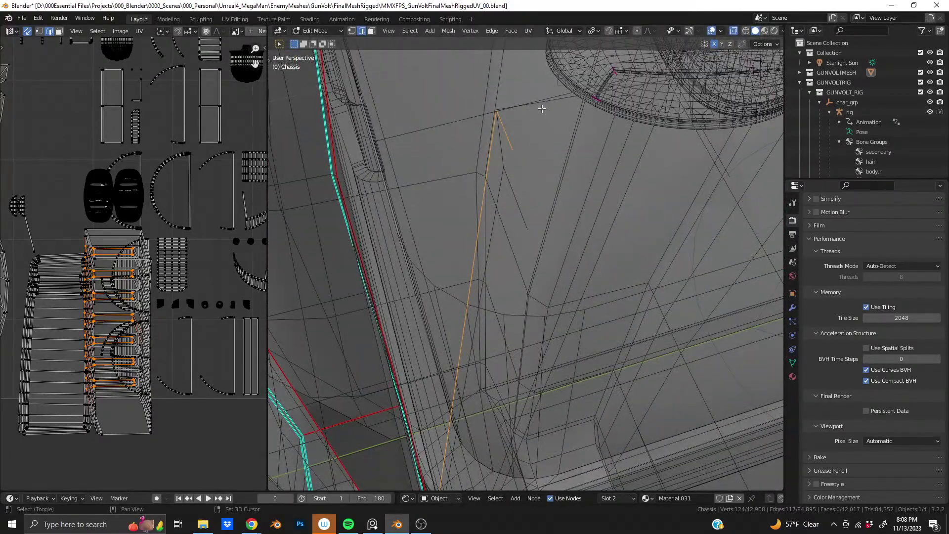
middle_click_drag(543, 109, 577, 257, "shift")
left_click(528, 225, "shift")
Step: Mark all the selected groove edges on the shoulder panel as UV seams
middle_click_drag(563, 487, 544, 258)
right_click(545, 258)
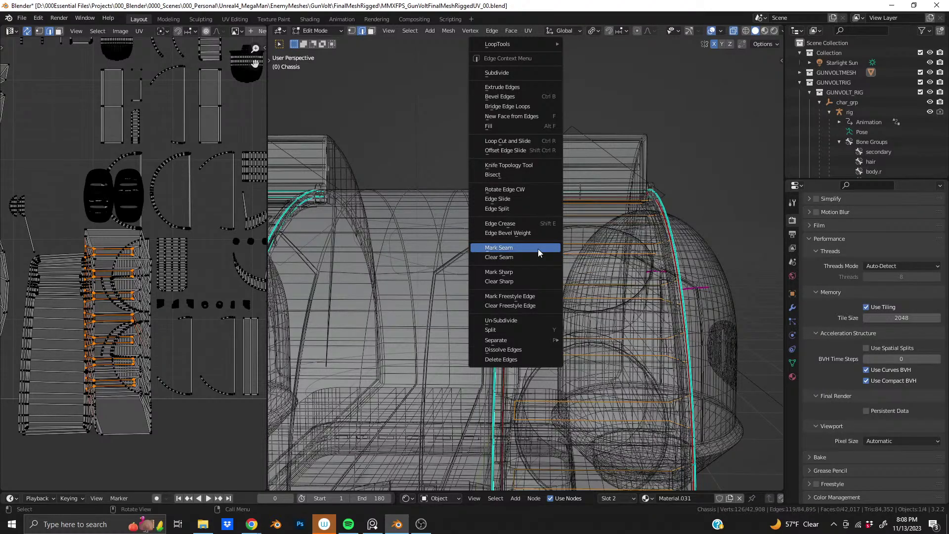
left_click(538, 248)
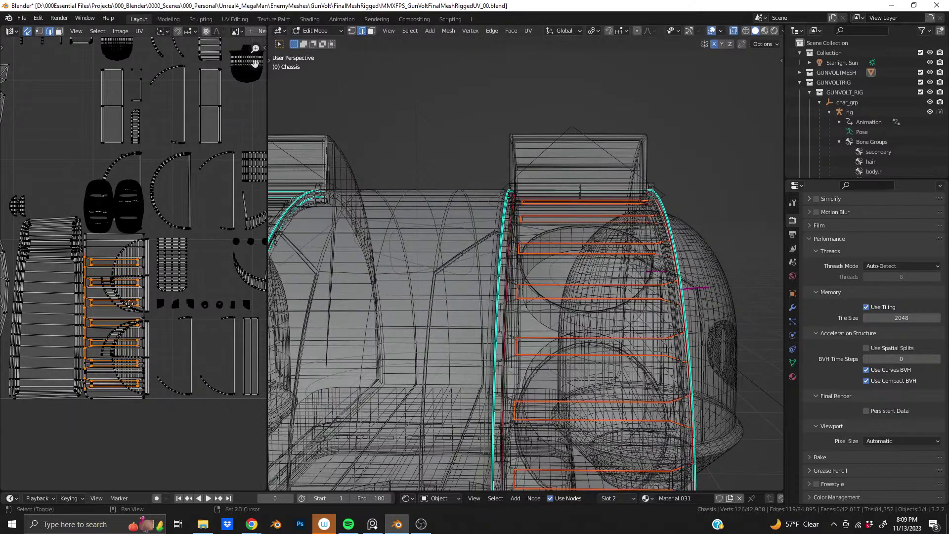
Step: Inspect the panel's grooves in the UV editor and try shifting the selected groove edges sideways
scroll(141, 316, "up", 5)
scroll(128, 267, "up", 6)
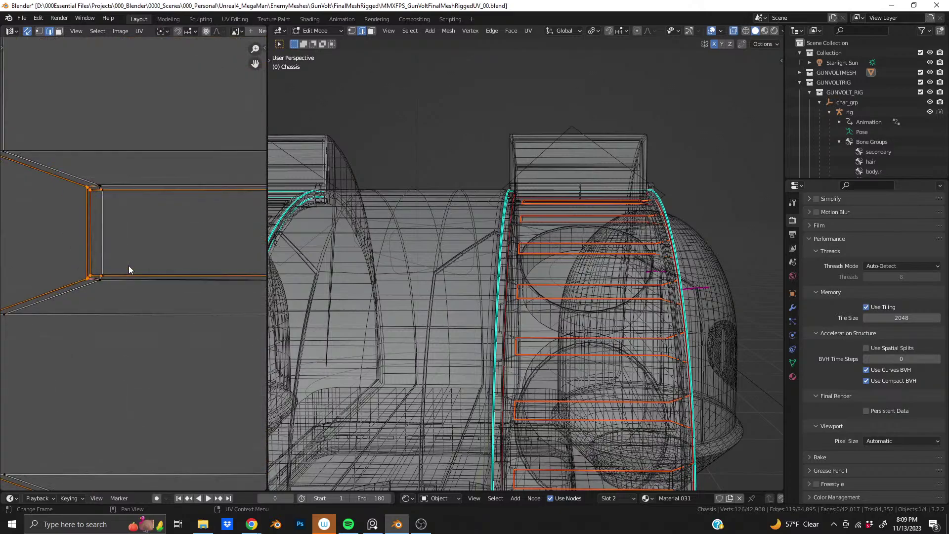
scroll(129, 266, "down", 8)
key("g")
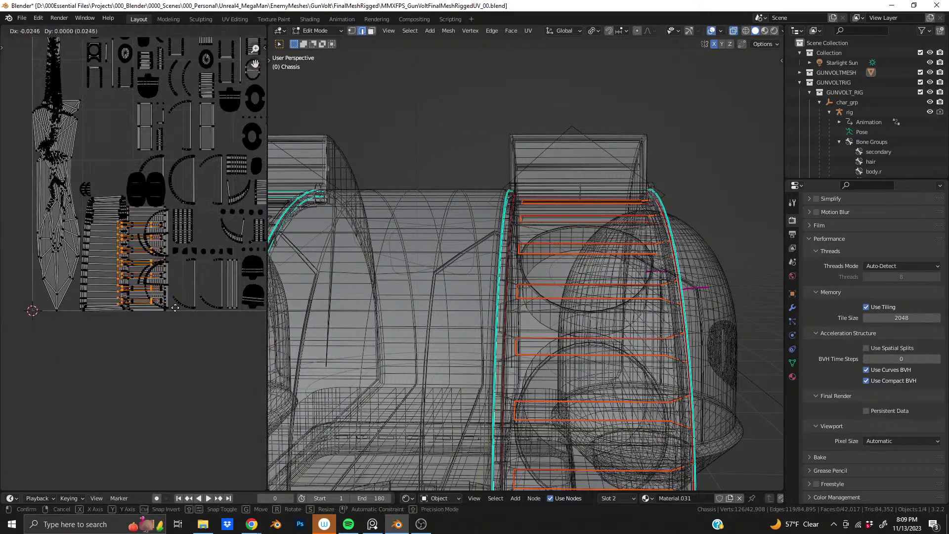
left_click(201, 329)
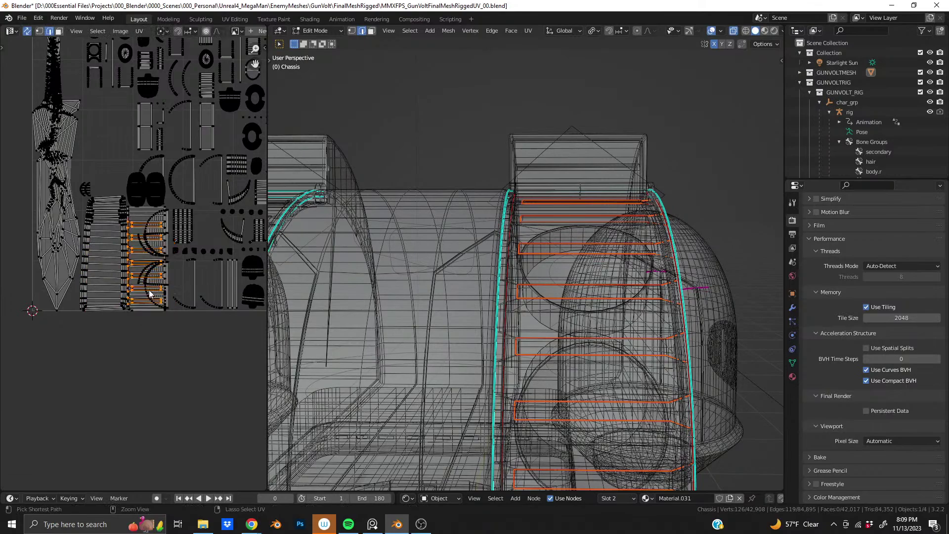
scroll(149, 289, "up", 5)
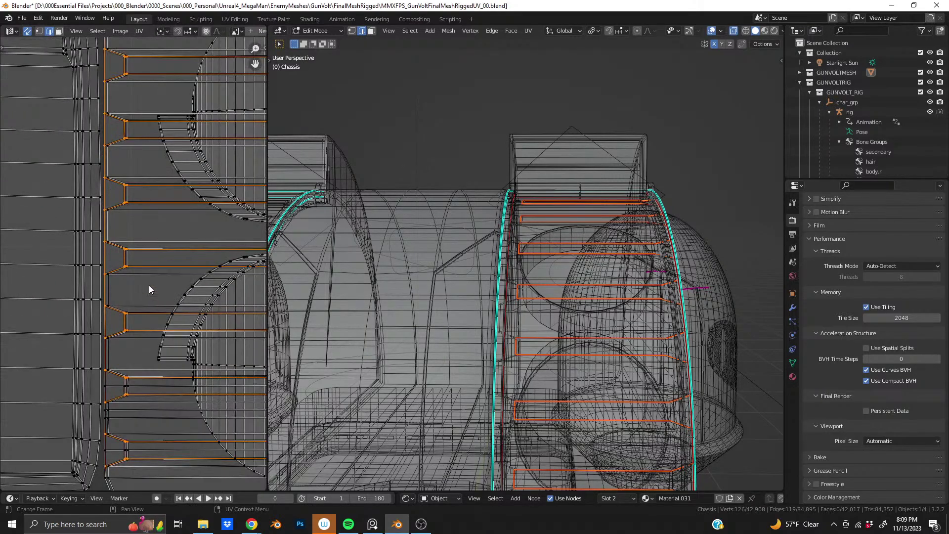
scroll(149, 289, "down", 5)
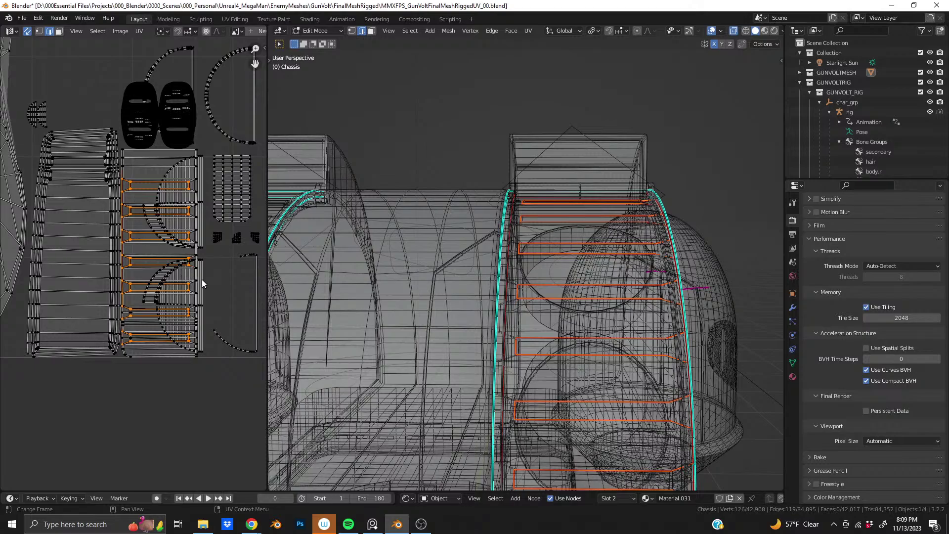
Step: Select the straight outer edge of the lower semicircular island in the UV editor and turn off X-ray in the 3D viewport
key("l")
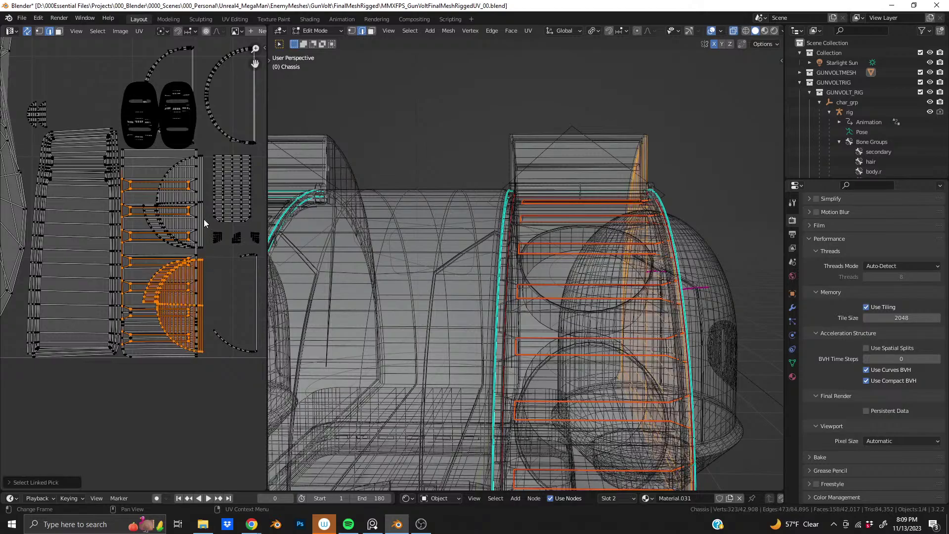
left_click(216, 281)
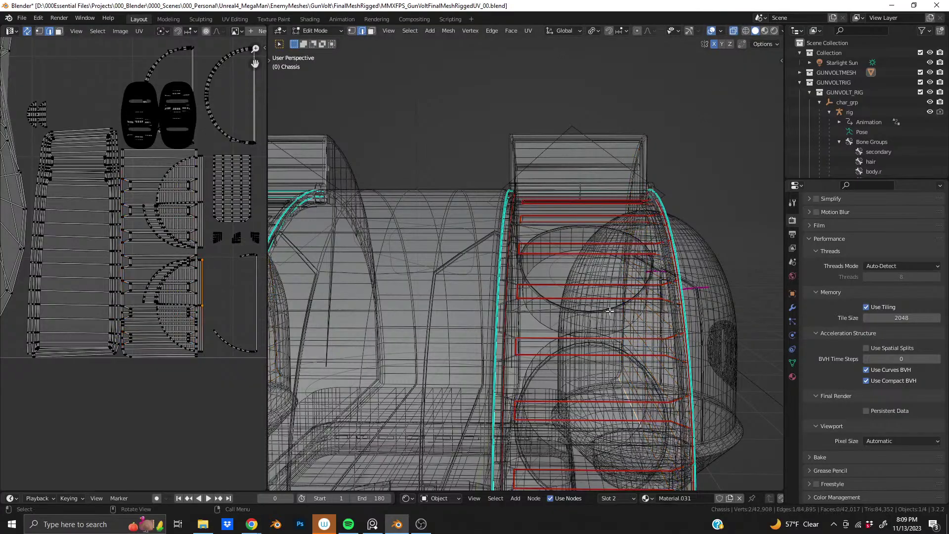
middle_click_drag(609, 311, 527, 305)
scroll(495, 294, "up", 3)
scroll(522, 271, "down", 1)
scroll(487, 277, "up", 2)
middle_click_drag(523, 271, 455, 293)
left_click(735, 31)
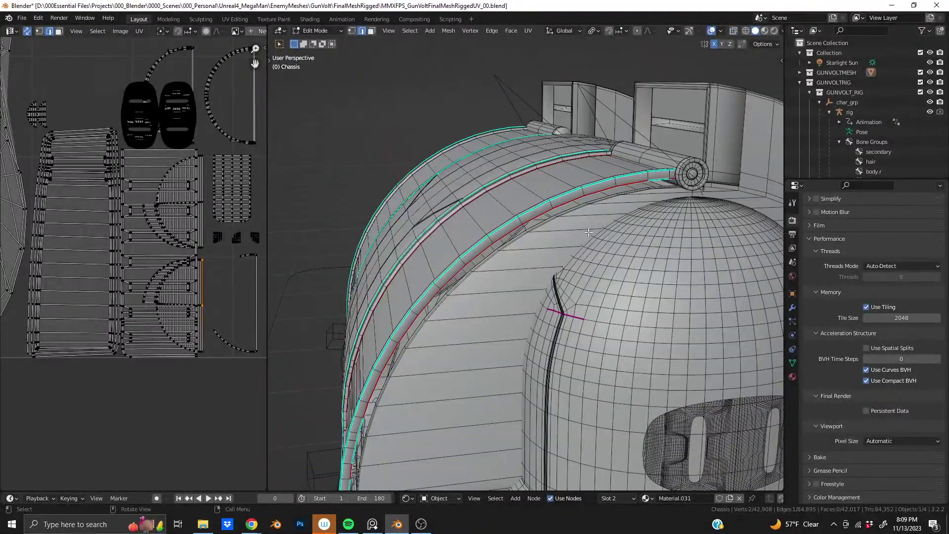
Step: Select the edge loop starting at the dome's top below the hinge cylinder, which crosses the middle of the lower semicircular UV island
scroll(561, 262, "down", 6)
scroll(569, 247, "up", 6)
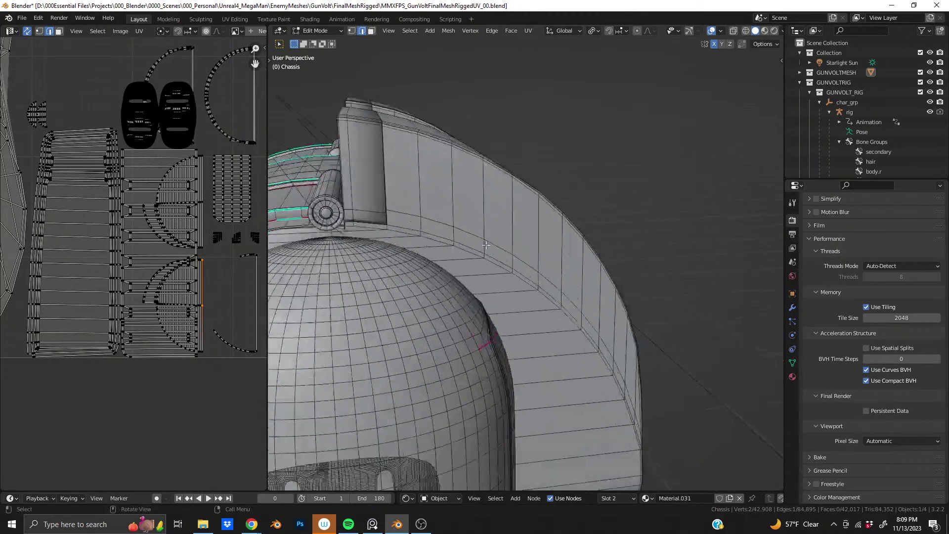
mouse_move(568, 247)
middle_mouse_down()
mouse_move(586, 226)
mouse_move(564, 239)
middle_mouse_up()
middle_click_drag(549, 252, 422, 292, "shift")
scroll(512, 308, "up", 3)
scroll(472, 290, "up", 3)
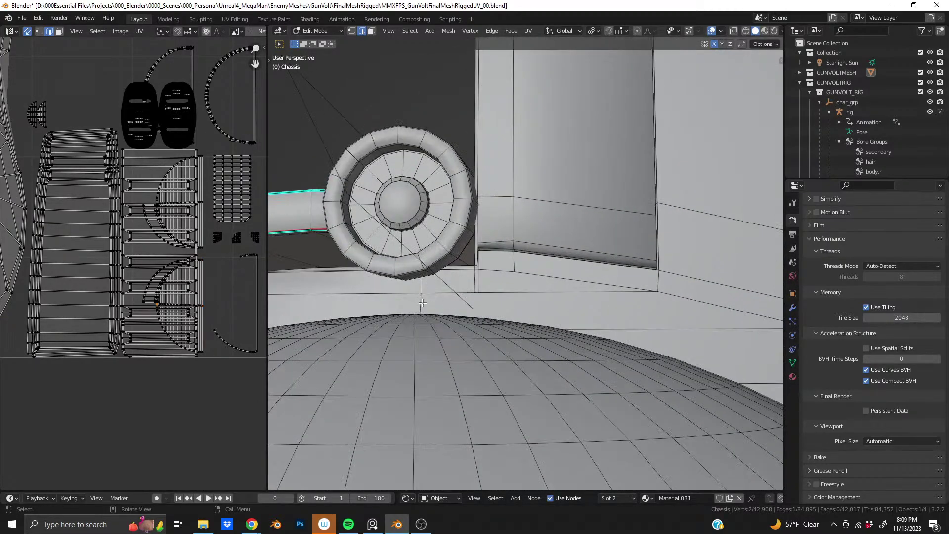
middle_click_drag(421, 251, 464, 278)
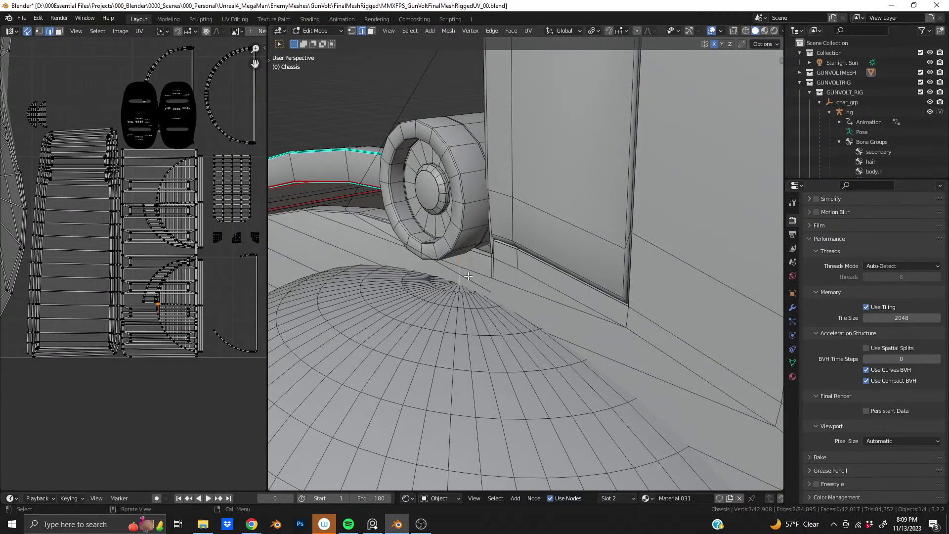
scroll(470, 278, "down", 10)
scroll(509, 281, "up", 10)
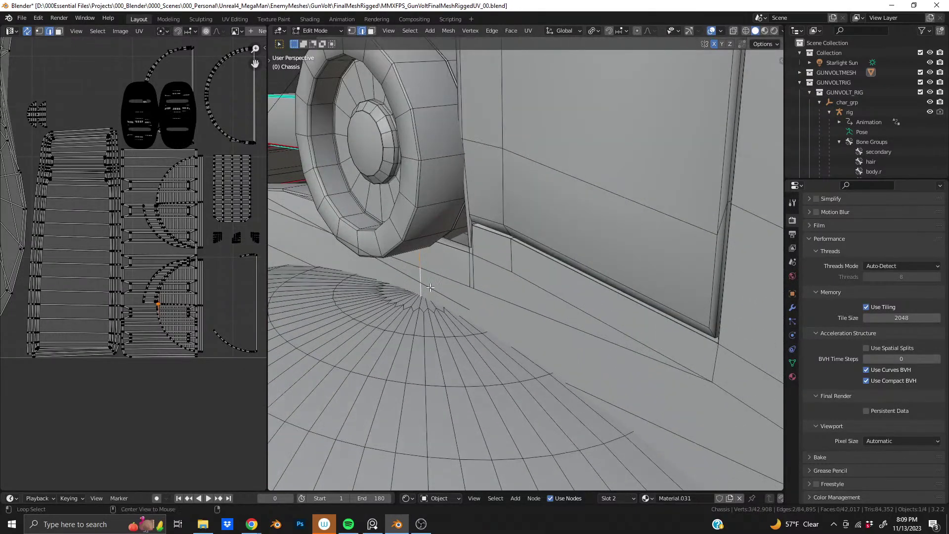
left_click(419, 278, "alt")
Step: Add the matching edge loop at the top of the opposite side's dome, crossing the upper semicircular UV island, to the selection
scroll(583, 315, "down", 10)
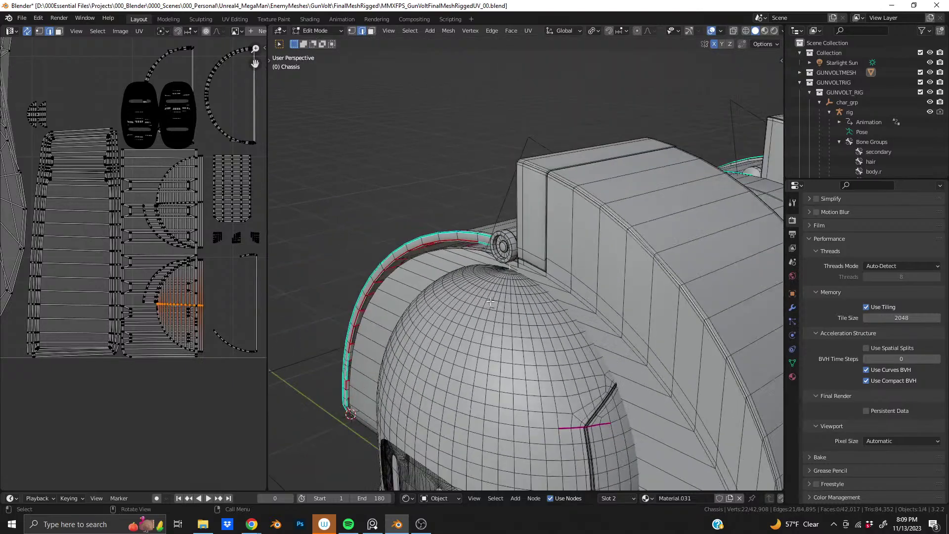
mouse_move(583, 316)
middle_mouse_down()
mouse_move(575, 296)
mouse_move(677, 330)
mouse_move(683, 363)
mouse_move(595, 307)
middle_mouse_up()
scroll(574, 292, "up", 10)
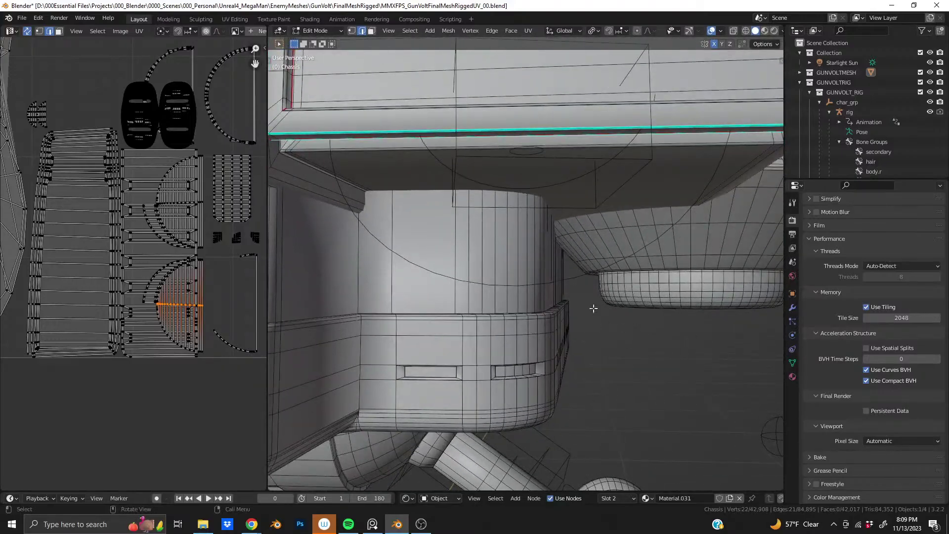
scroll(589, 306, "down", 9)
middle_click_drag(408, 281, 488, 269)
scroll(487, 269, "up", 4)
middle_click_drag(396, 198, 420, 317)
scroll(438, 139, "down", 3)
scroll(401, 316, "up", 6)
middle_click_drag(420, 316, 598, 252, "shift")
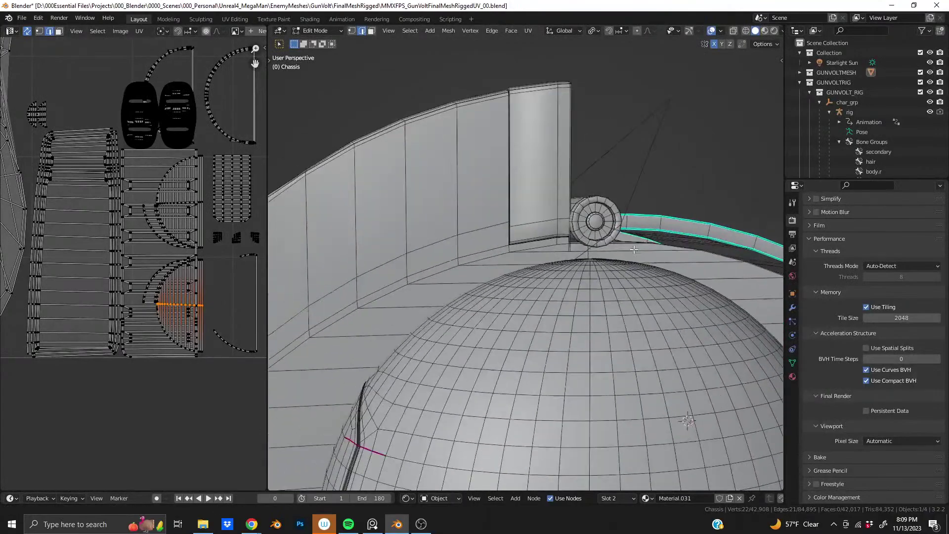
scroll(598, 253, "up", 2)
left_click(591, 262, "alt+shift")
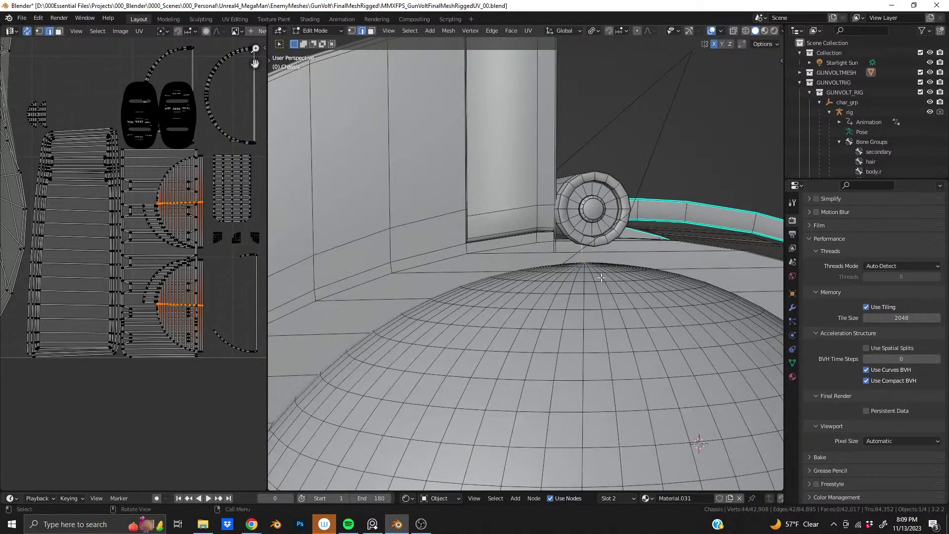
Step: Examine the chassis in see-through display around the front hinge, the domes and the curved side panel's lower corner
scroll(554, 308, "down", 5)
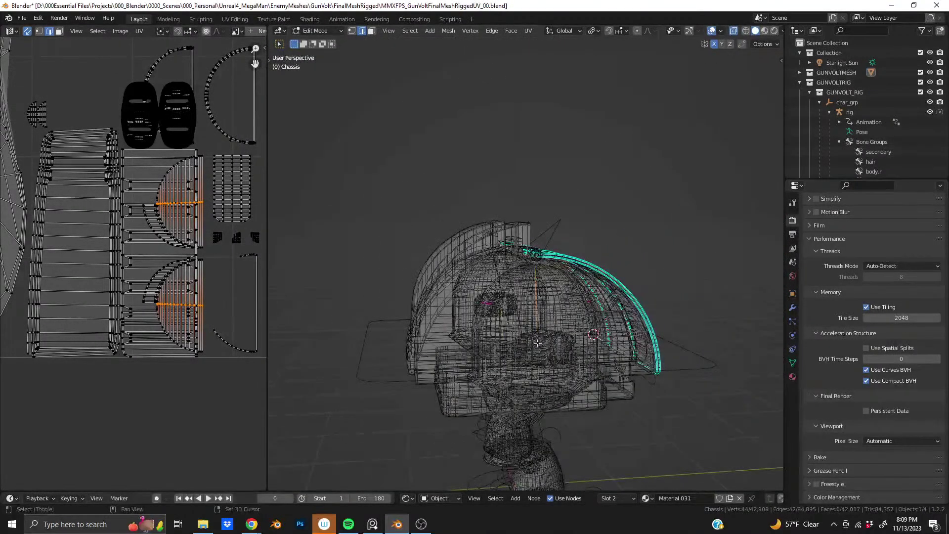
middle_click_drag(554, 309, 733, 265)
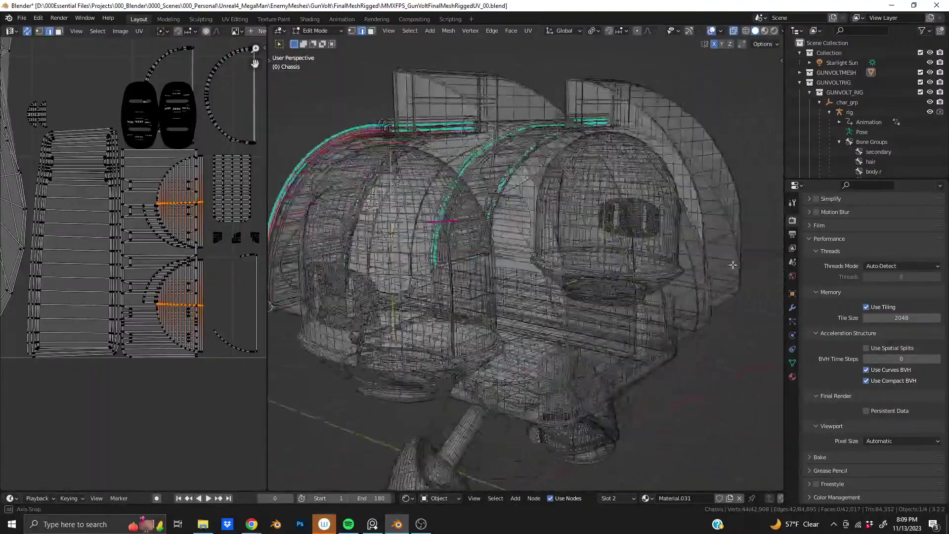
middle_click_drag(722, 301, 712, 297)
middle_click_drag(712, 296, 453, 319, "shift")
scroll(648, 262, "up", 5)
scroll(501, 212, "up", 6)
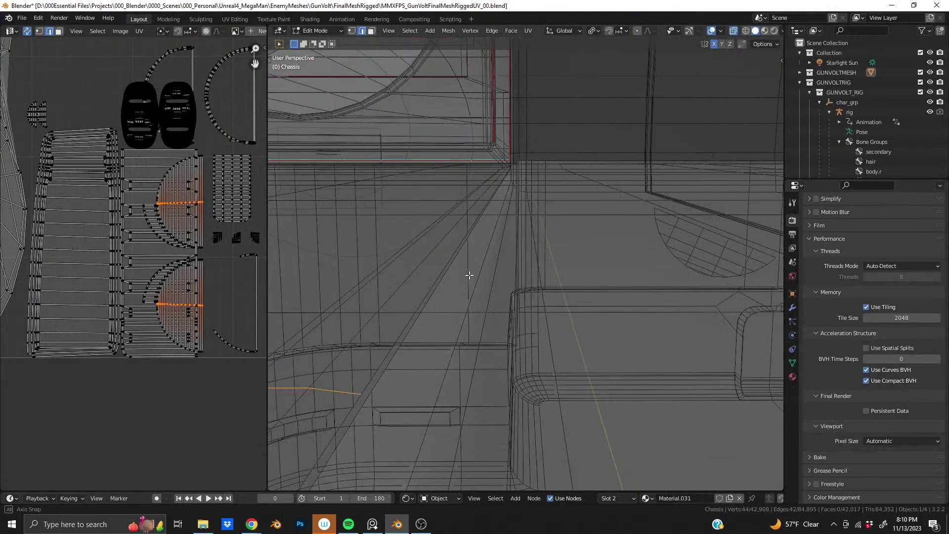
middle_click_drag(469, 275, 463, 284)
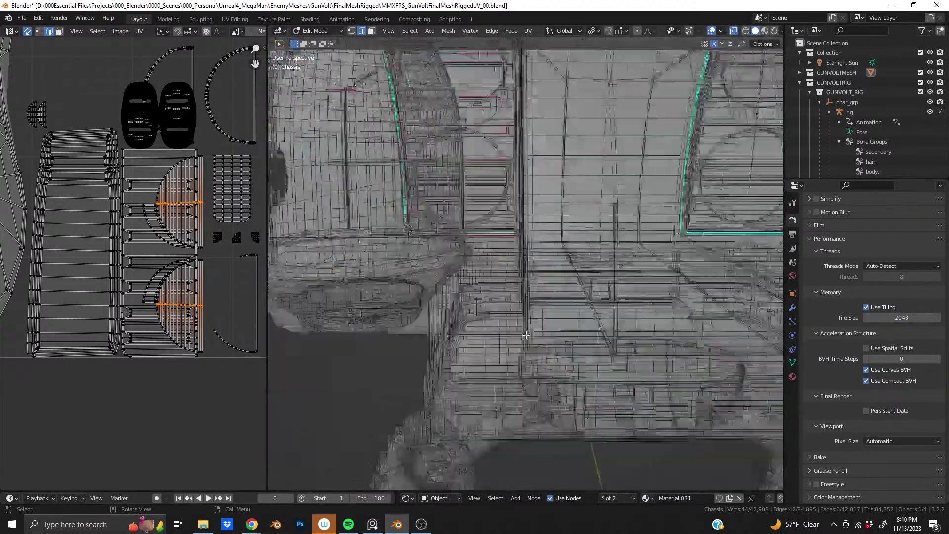
scroll(526, 336, "down", 5)
middle_click_drag(527, 335, 535, 342)
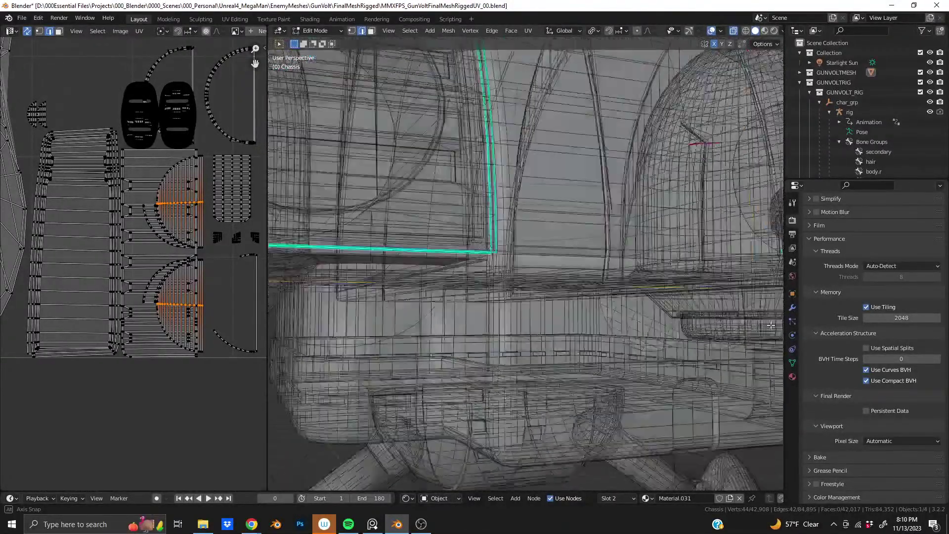
scroll(541, 189, "down", 10)
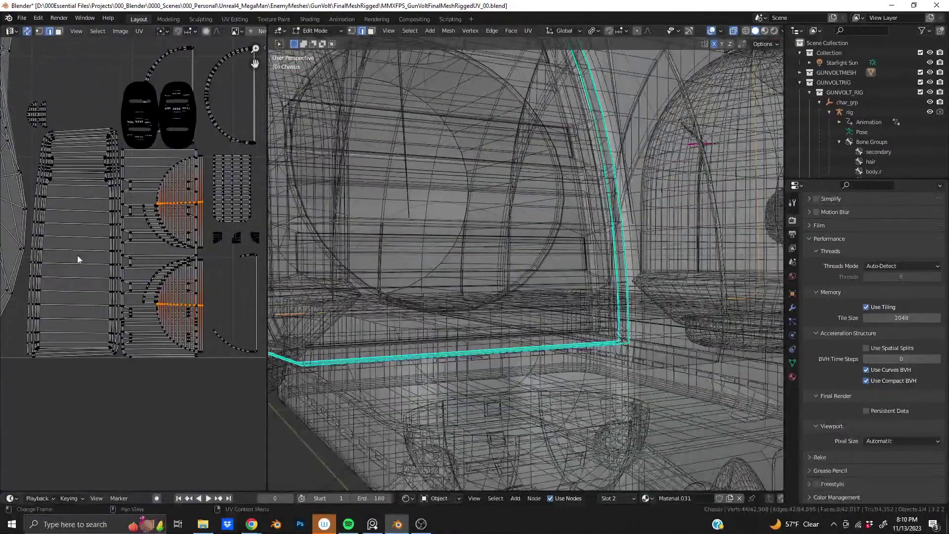
middle_click_drag(542, 189, 601, 225)
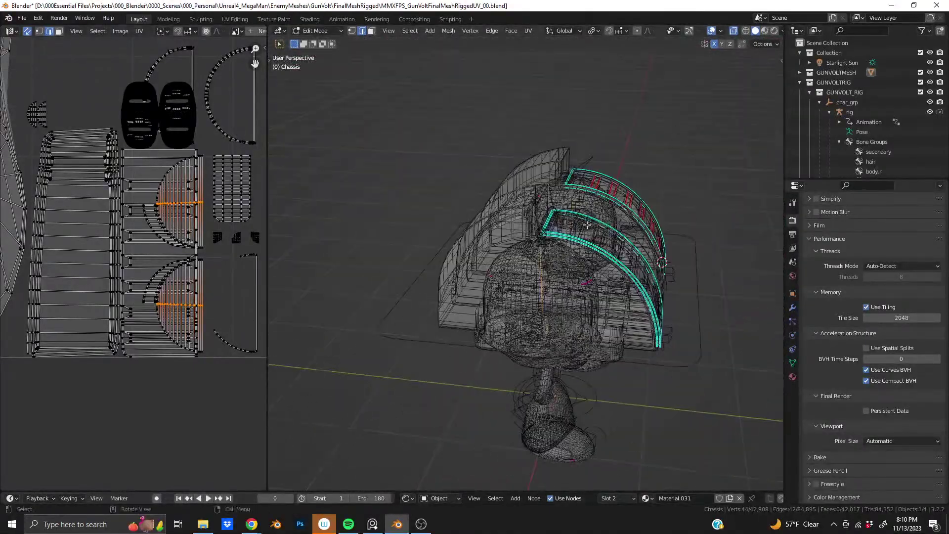
scroll(594, 227, "up", 5)
middle_click_drag(487, 277, 436, 337, "shift")
scroll(437, 338, "up", 2)
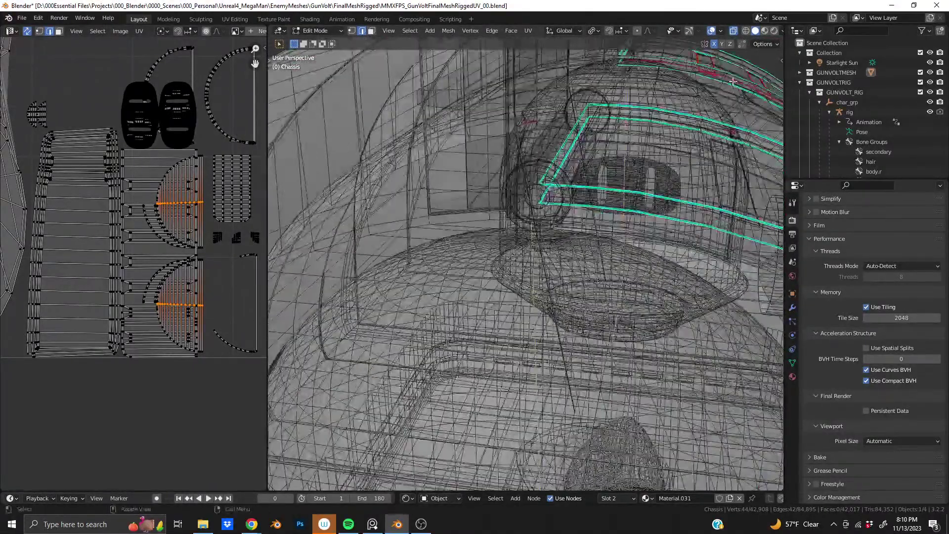
Step: Turn off X-ray and inspect the gap between the hinge, dome and curved panel in material preview shading
left_click(736, 32)
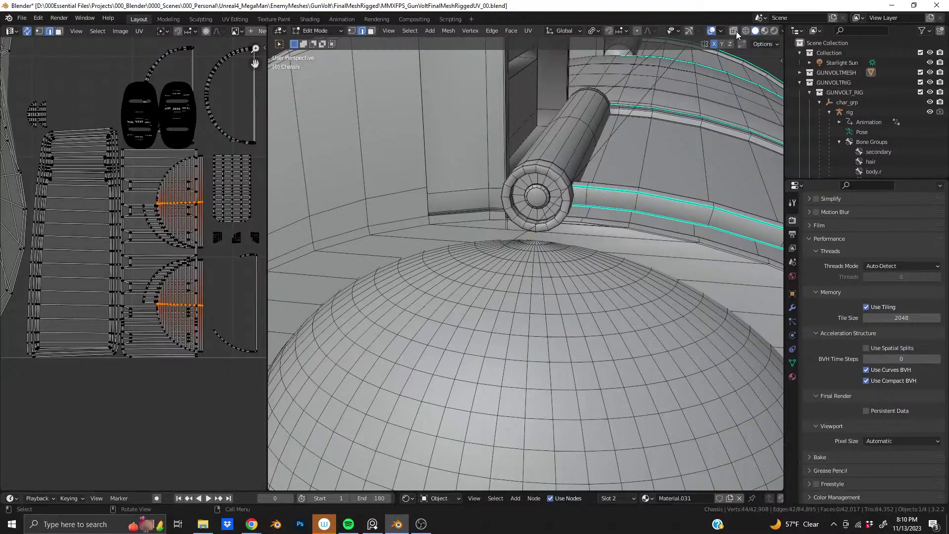
left_click(765, 32)
middle_click_drag(592, 296, 592, 257)
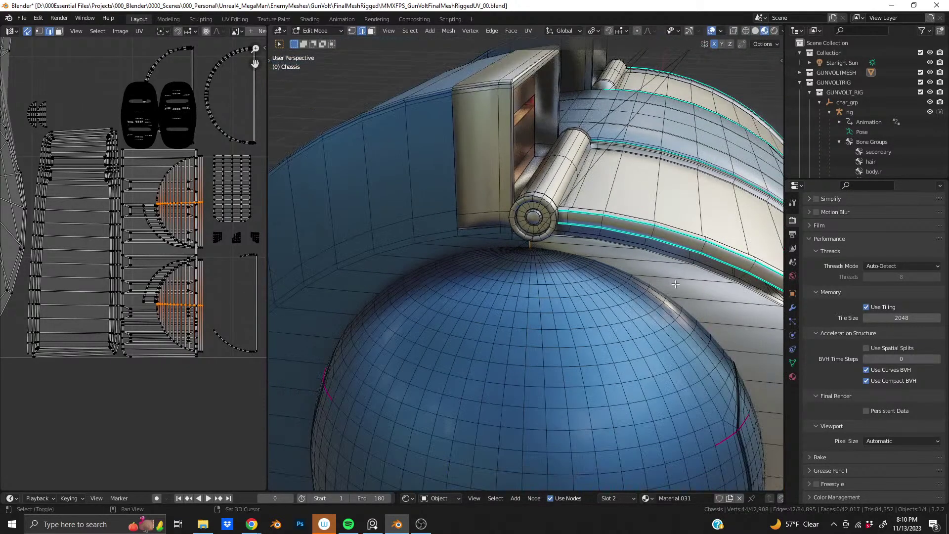
middle_click_drag(675, 284, 414, 259, "shift")
scroll(460, 220, "up", 5)
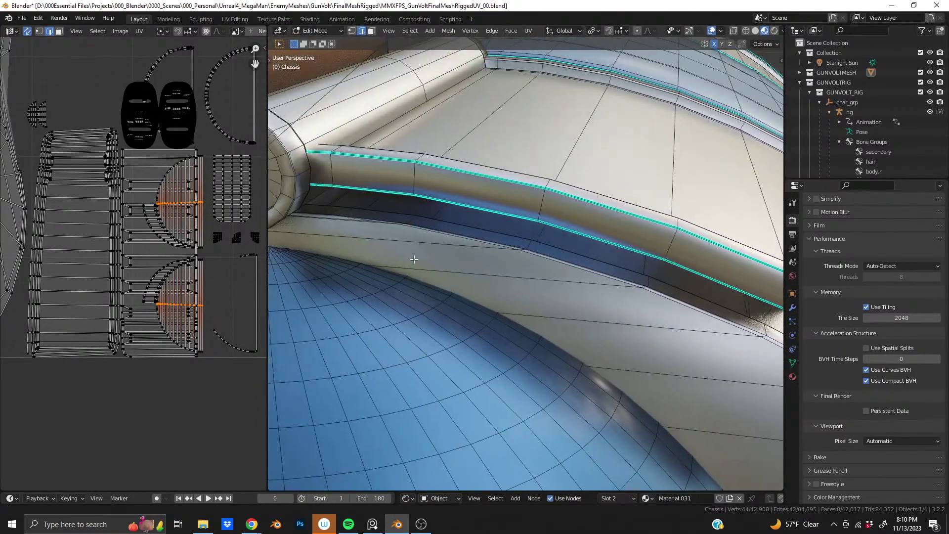
middle_click_drag(573, 268, 473, 248)
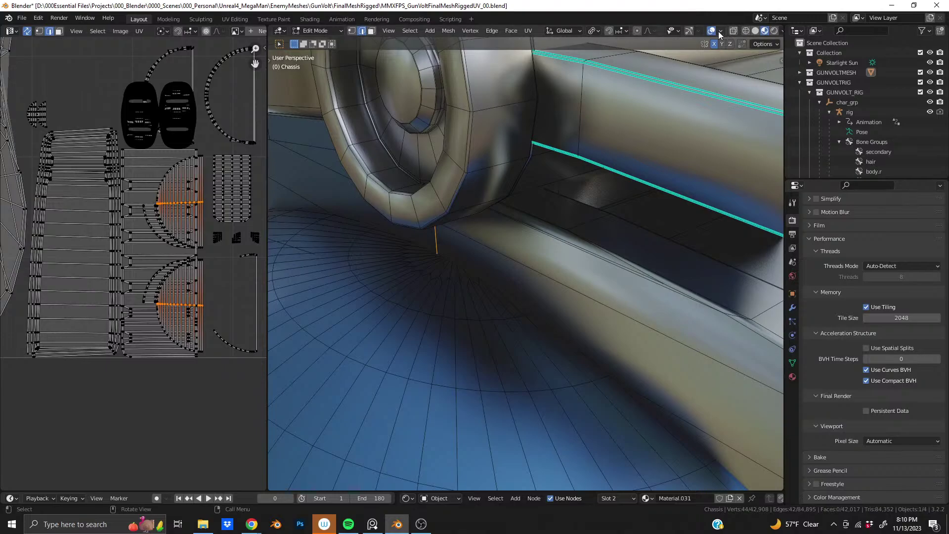
Step: Try to extend the edge selection from beneath the hinge using solid shading with X-ray enabled
left_click(756, 31)
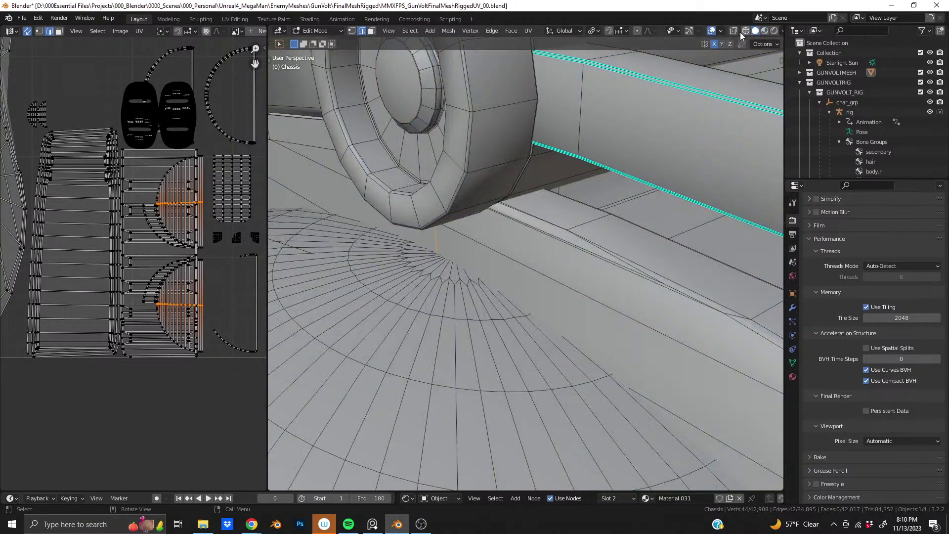
left_click(734, 31)
middle_click_drag(544, 248, 372, 306)
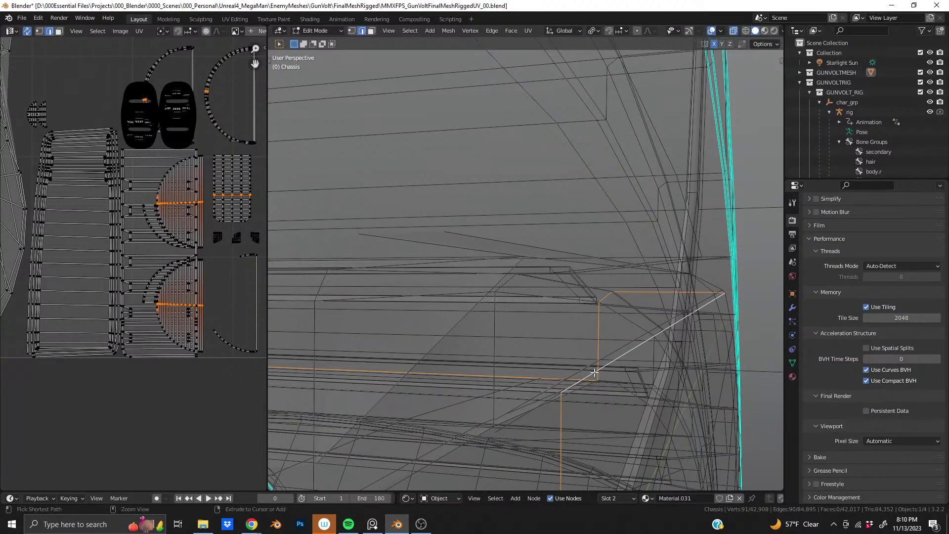
middle_click_drag(658, 316, 498, 318)
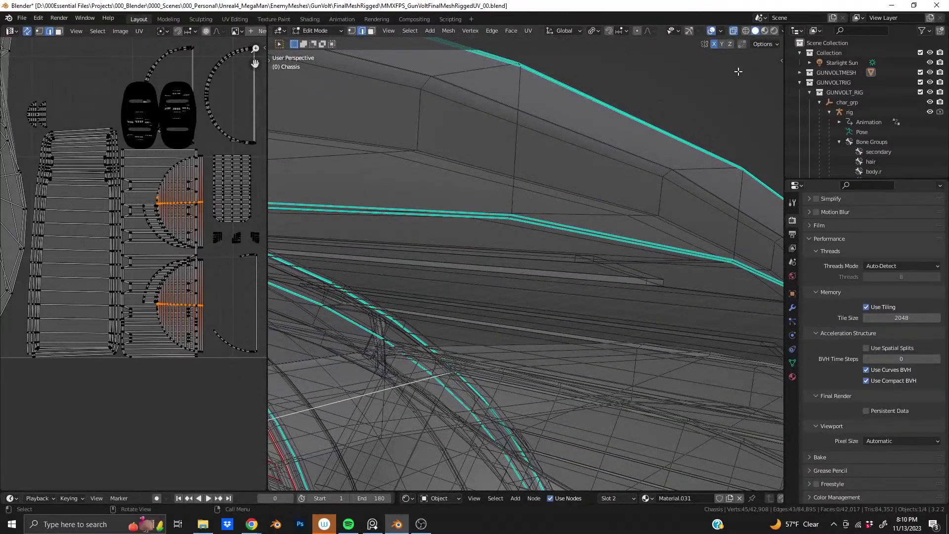
Step: With X-ray off, add the panel's rim edges beside the hinge and pick the shortest edge path to its lower corner
left_click(734, 31)
middle_click_drag(549, 297, 681, 358)
left_click(490, 325, "shift")
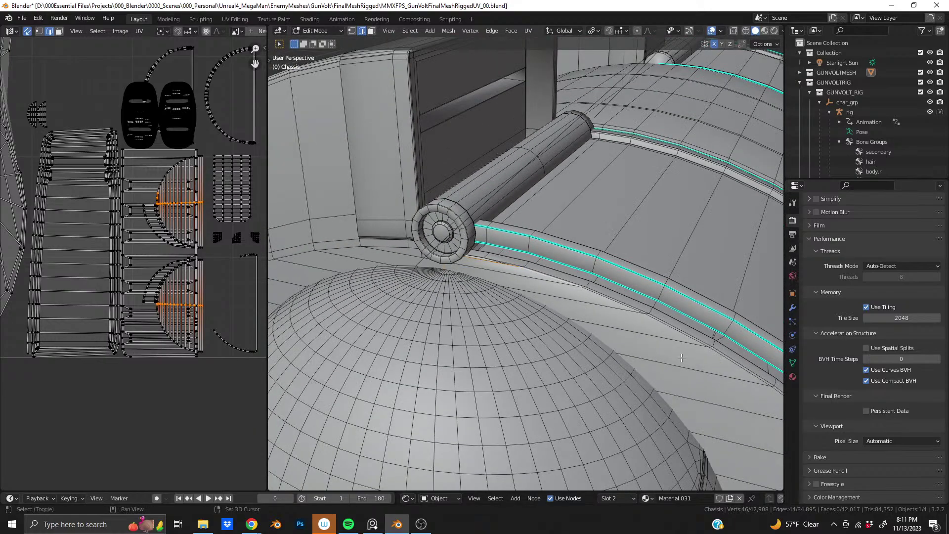
scroll(682, 358, "up", 6)
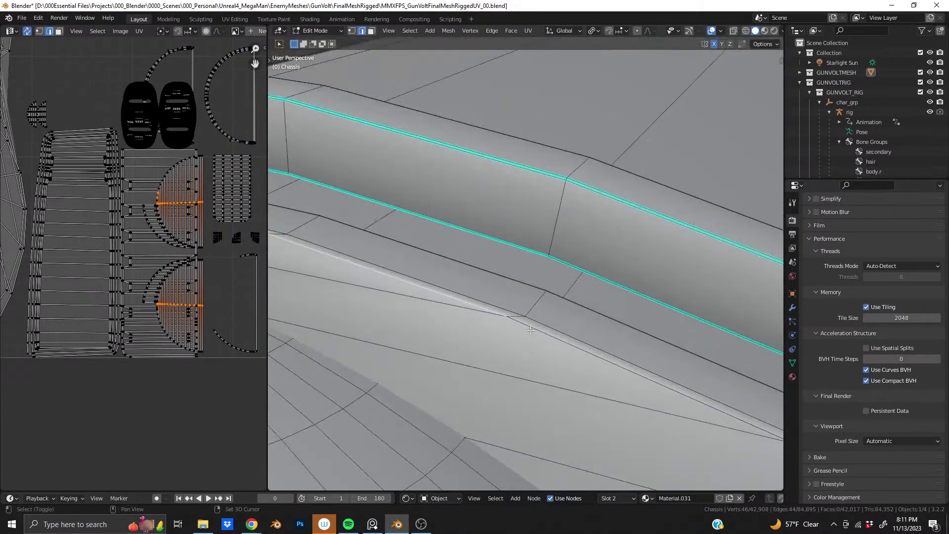
left_click(531, 330, "shift")
scroll(550, 355, "down", 5)
middle_click_drag(550, 355, 503, 305)
scroll(510, 209, "up", 5)
scroll(510, 209, "down", 4)
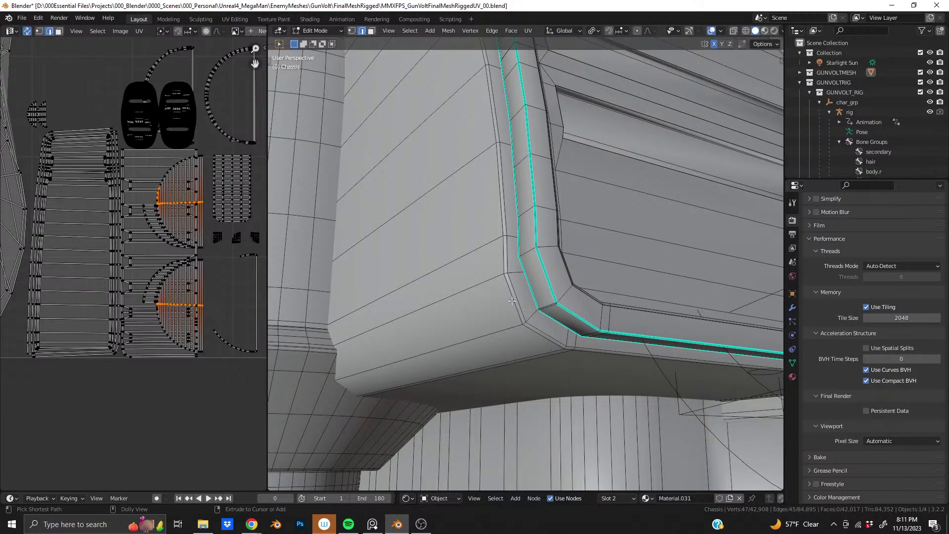
left_click(512, 301, "ctrl")
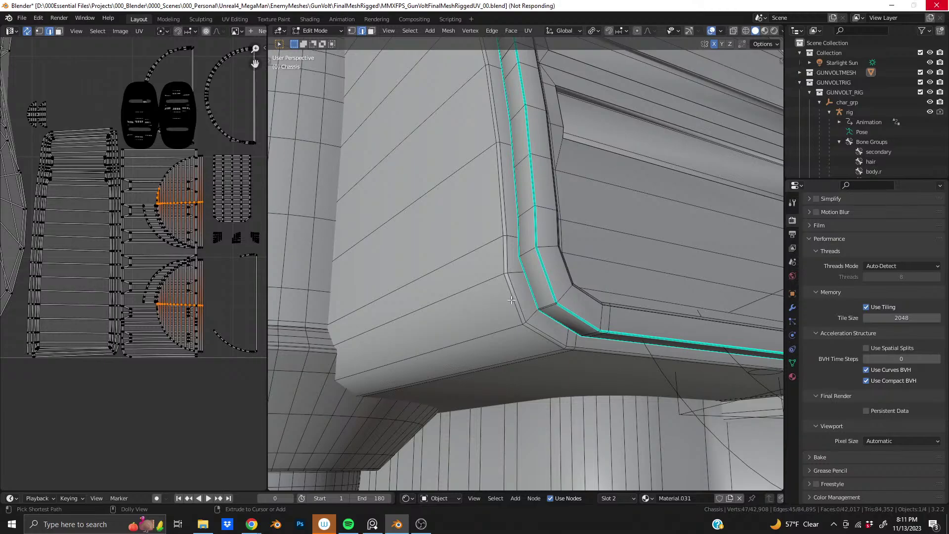
scroll(507, 282, "down", 5)
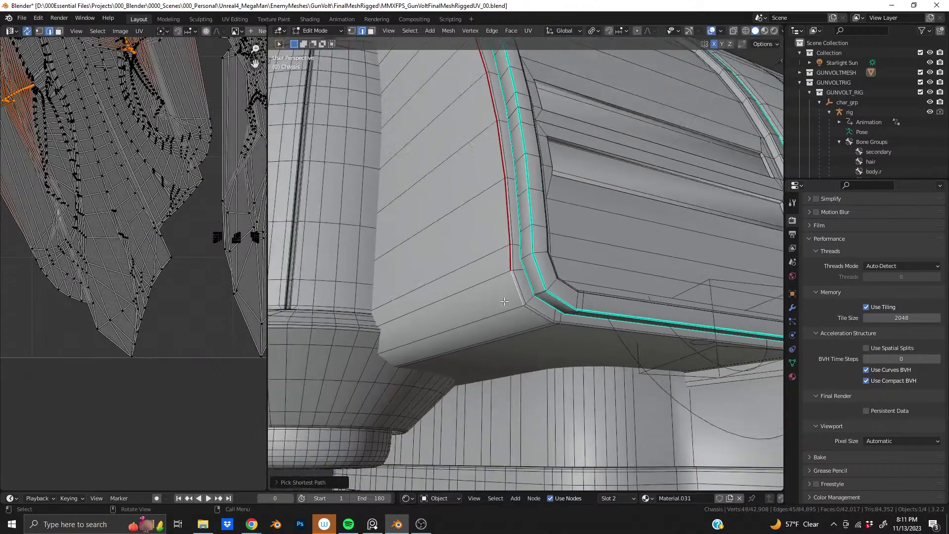
Step: Mark the selected edges beneath the hinge and along the start of the panel rim as a seam
middle_click_drag(465, 161, 694, 365, "shift")
scroll(496, 290, "up", 6)
middle_click_drag(495, 290, 487, 261)
scroll(511, 354, "up", 2)
right_click(510, 354)
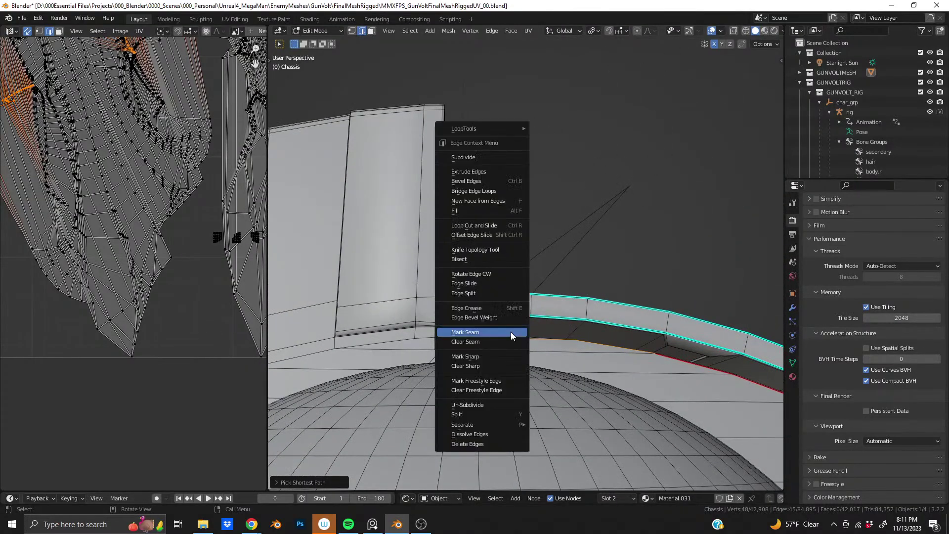
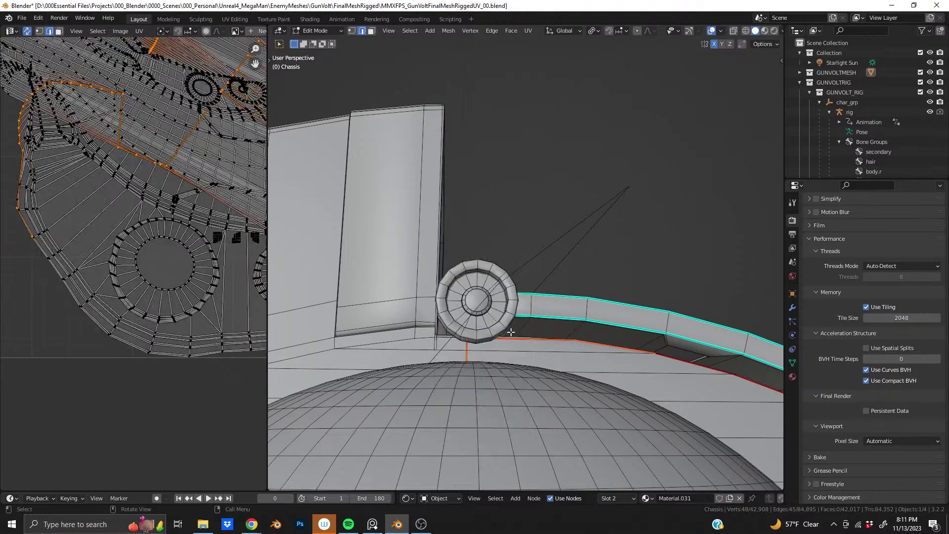
Step: Examine the resulting UV islands and the seam running down the curved side panel
scroll(68, 194, "down", 5)
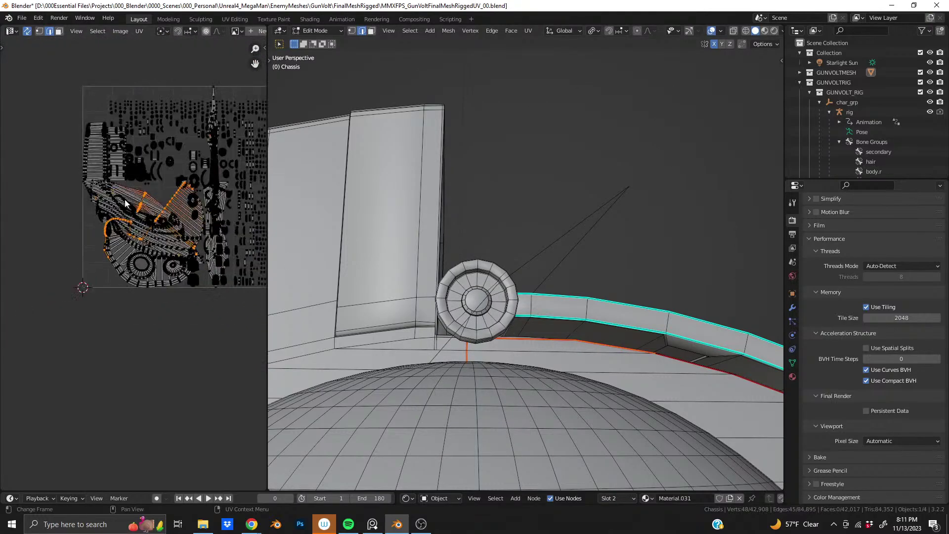
scroll(129, 204, "up", 6)
scroll(132, 233, "down", 2)
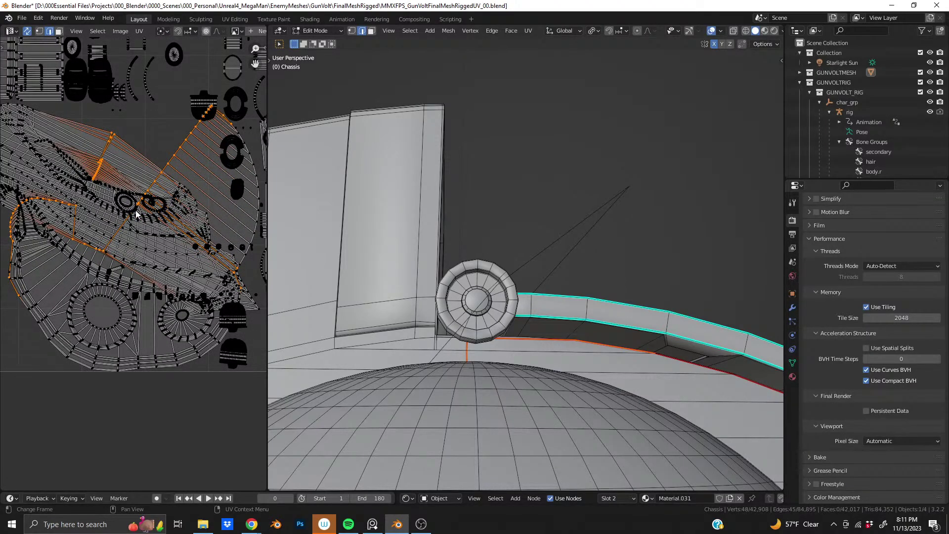
scroll(566, 358, "down", 3)
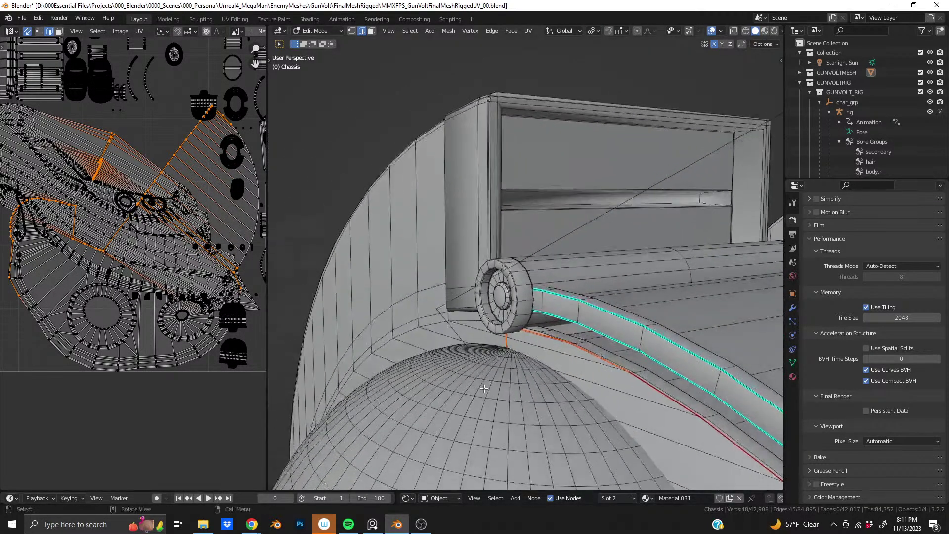
middle_click_drag(565, 357, 573, 263)
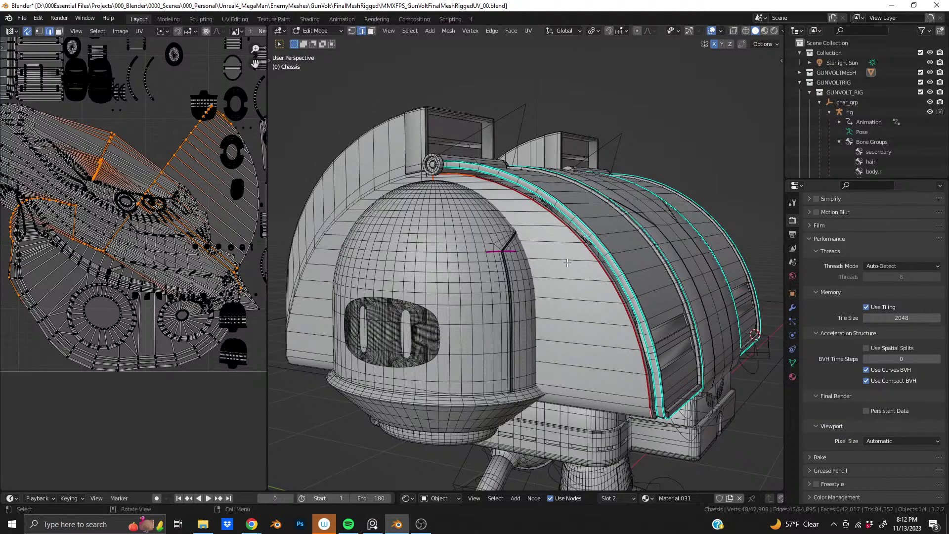
middle_click_drag(566, 262, 585, 336)
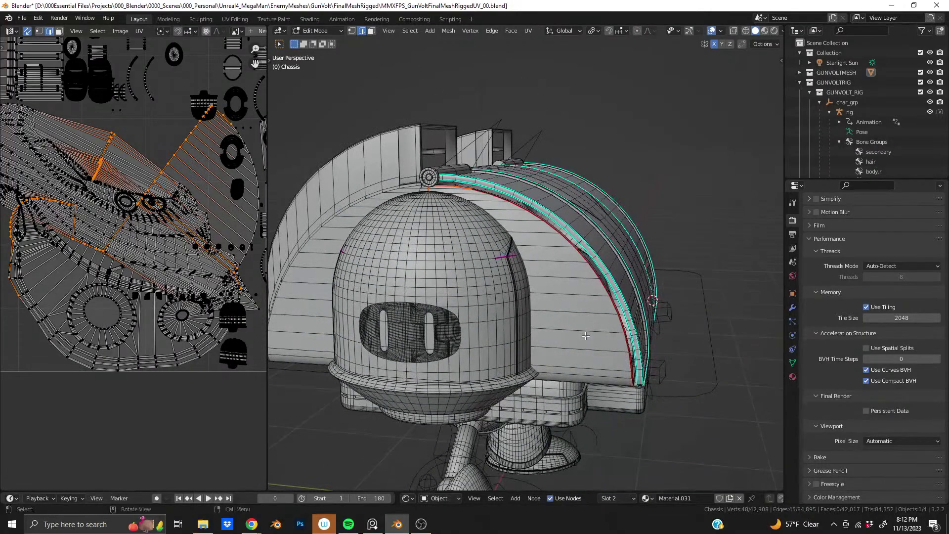
Step: Undo the seam marking and the preceding edge selections on the curved side panel
key("ctrl+z")
key("ctrl+z")
key("ctrl+z")
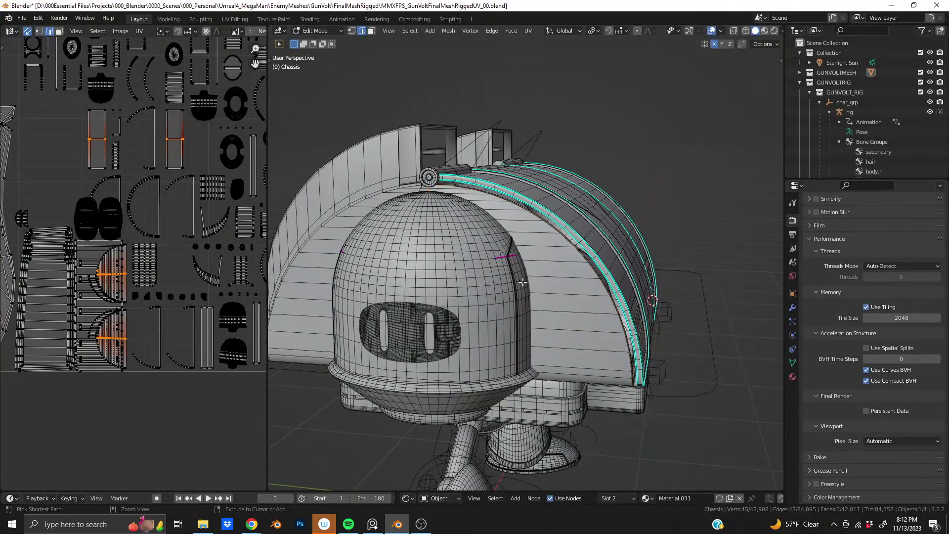
key("ctrl+z")
key("ctrl+z")
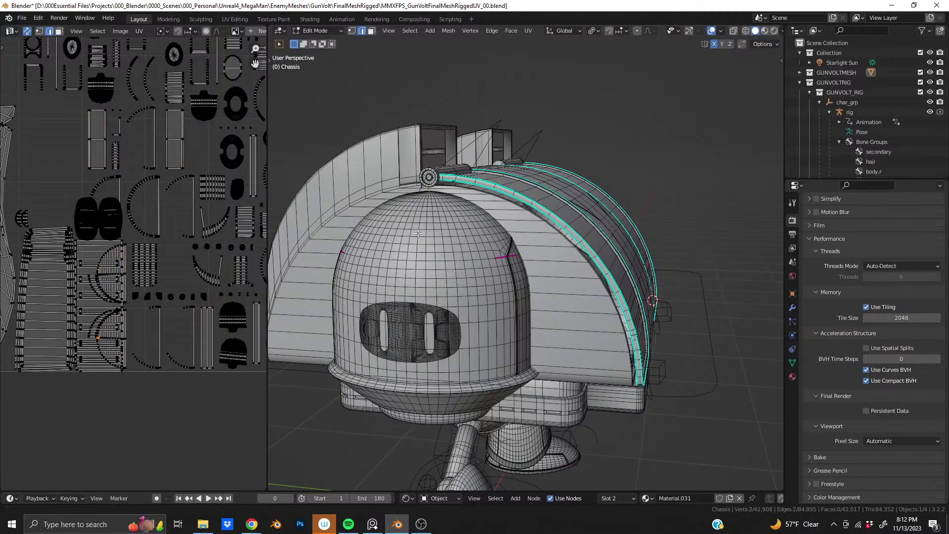
Step: Examine the opposite, taller side panel from its lower corner up along its outer rim to the hinge
scroll(554, 292, "up", 4)
scroll(558, 294, "down", 5, "shift")
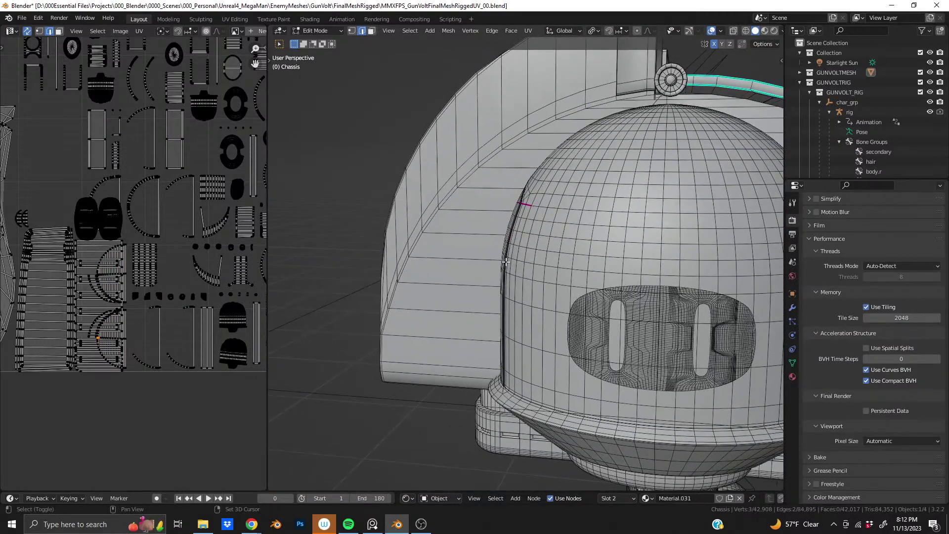
middle_click_drag(439, 241, 460, 341)
scroll(517, 252, "up", 6)
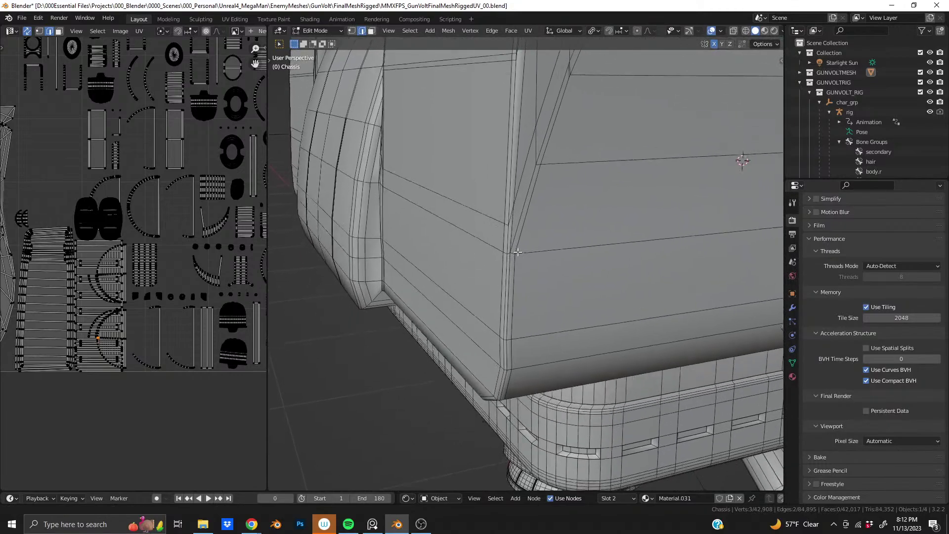
middle_click_drag(518, 252, 508, 347)
scroll(539, 307, "down", 6)
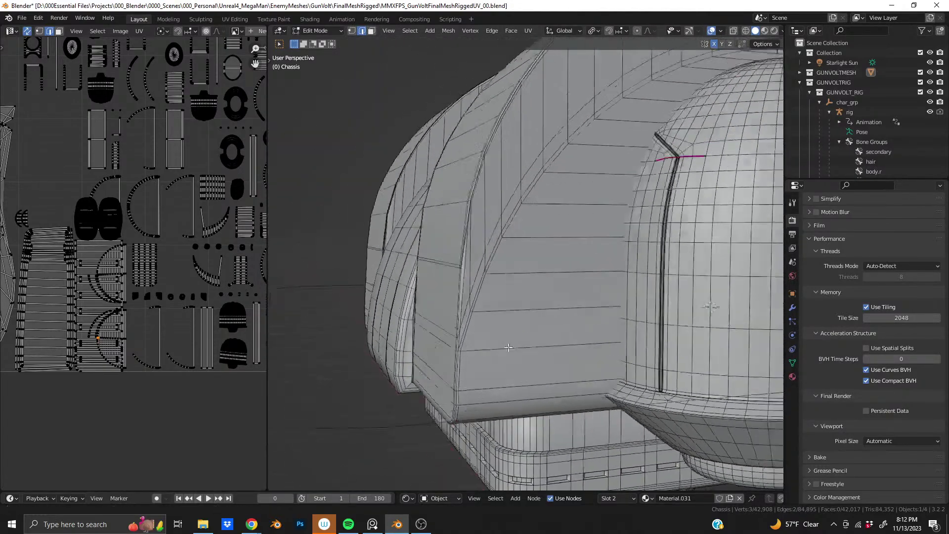
scroll(475, 340, "down", 5)
middle_click_drag(488, 314, 454, 318)
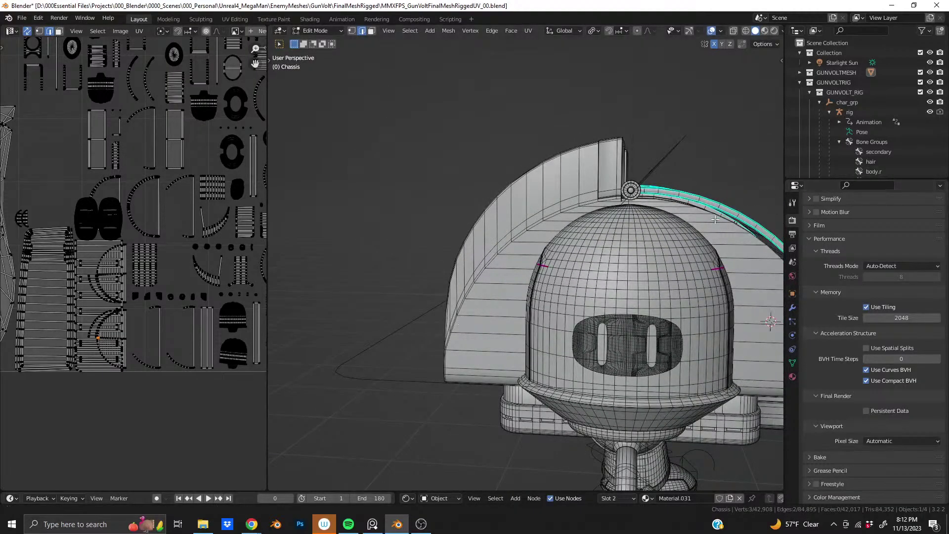
middle_click_drag(715, 219, 493, 209, "shift")
middle_click_drag(384, 168, 509, 266, "shift")
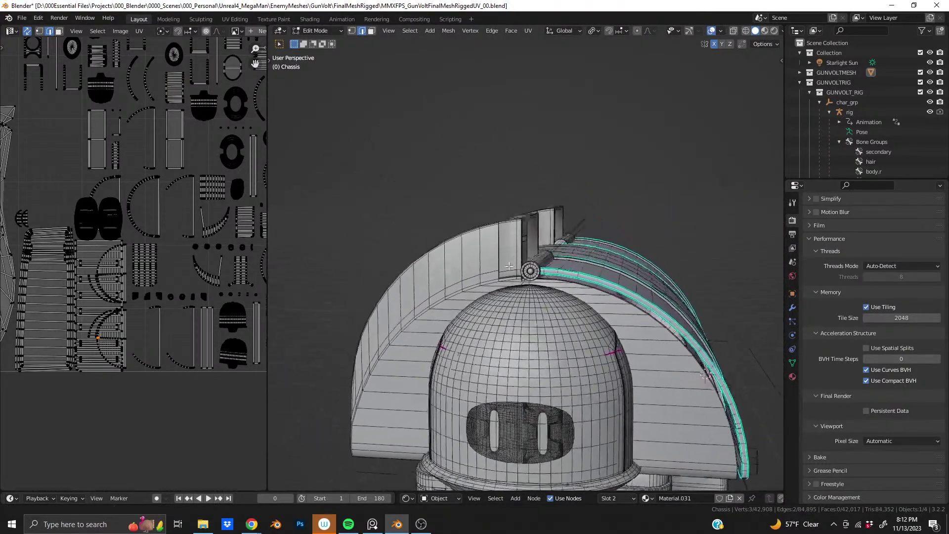
scroll(510, 266, "up", 8)
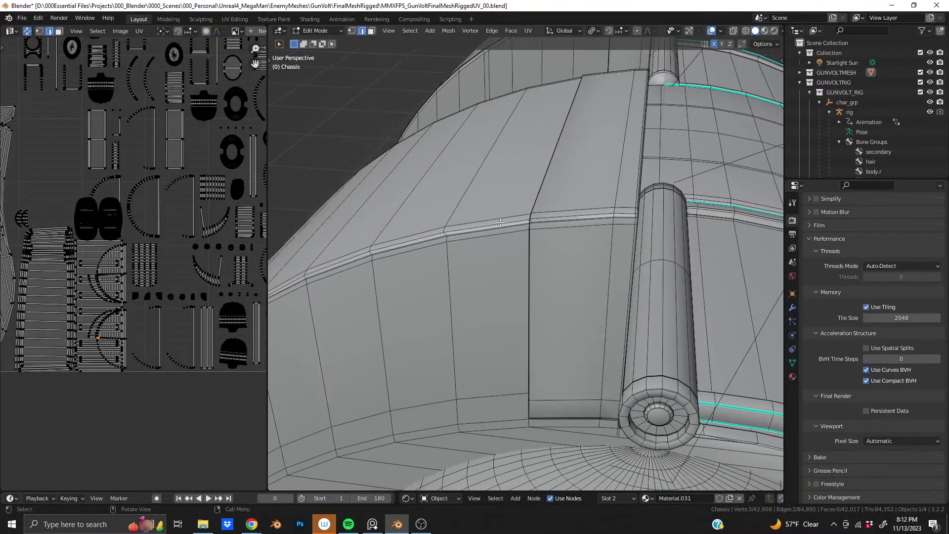
Step: Select the bevel edge loop that follows the tall side panel's outer rim and turns down its upper corner
scroll(501, 223, "up", 3)
middle_click_drag(494, 239, 638, 284)
scroll(571, 248, "down", 5)
scroll(544, 283, "up", 4)
middle_click_drag(445, 282, 534, 296)
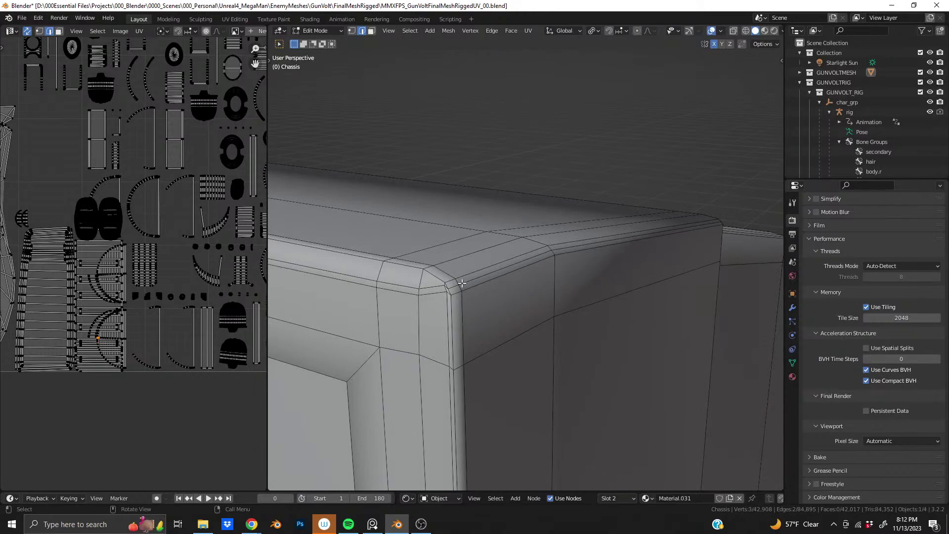
left_click(483, 289, "alt")
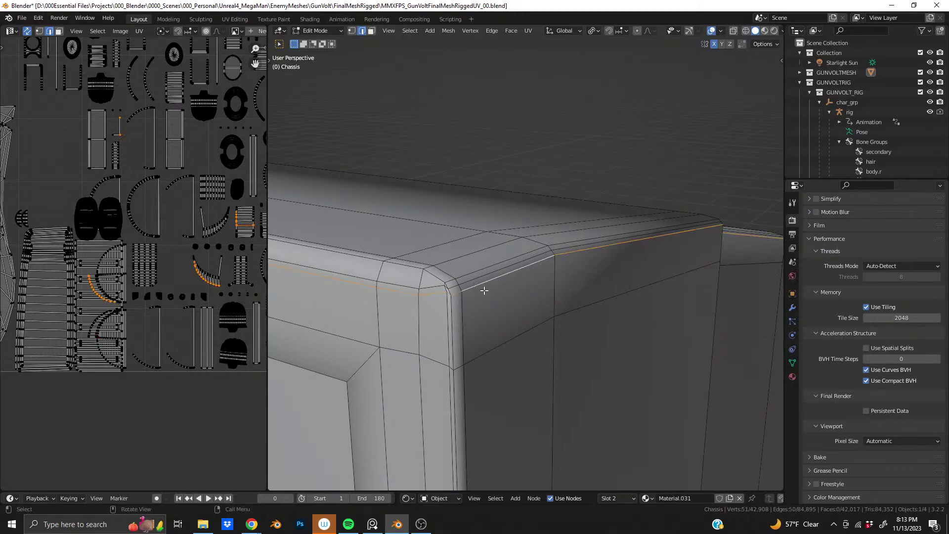
middle_click_drag(484, 290, 579, 334)
scroll(504, 296, "up", 5)
left_click(491, 312, "alt")
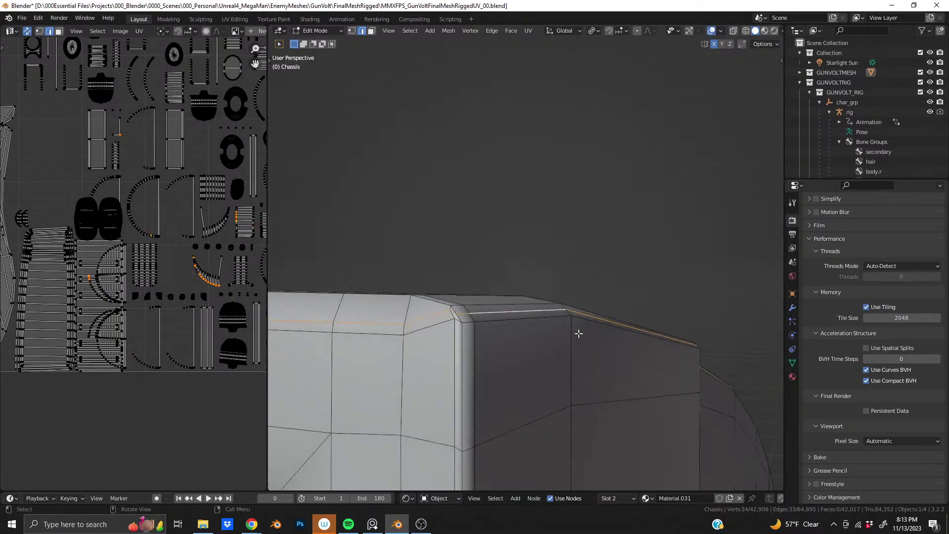
left_click(517, 320, "alt")
middle_click_drag(518, 320, 467, 367)
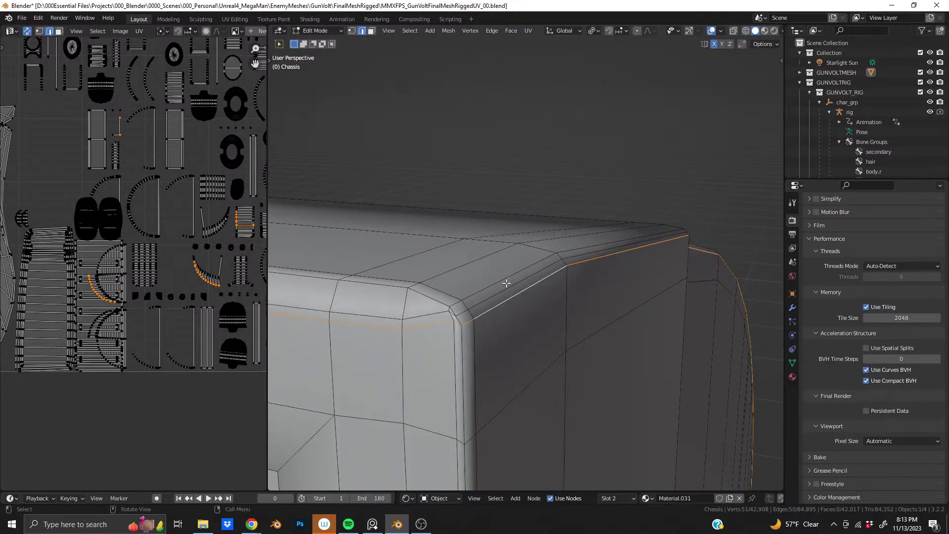
left_click(483, 313, "alt")
Step: Trace the selected edge loop around the side panel's rim and down to the hinge
middle_click_drag(484, 314, 618, 326)
scroll(618, 326, "down", 7)
scroll(543, 280, "up", 5)
middle_click_drag(649, 377, 528, 236)
scroll(559, 289, "up", 4)
scroll(560, 289, "up", 3)
middle_click_drag(560, 290, 484, 182)
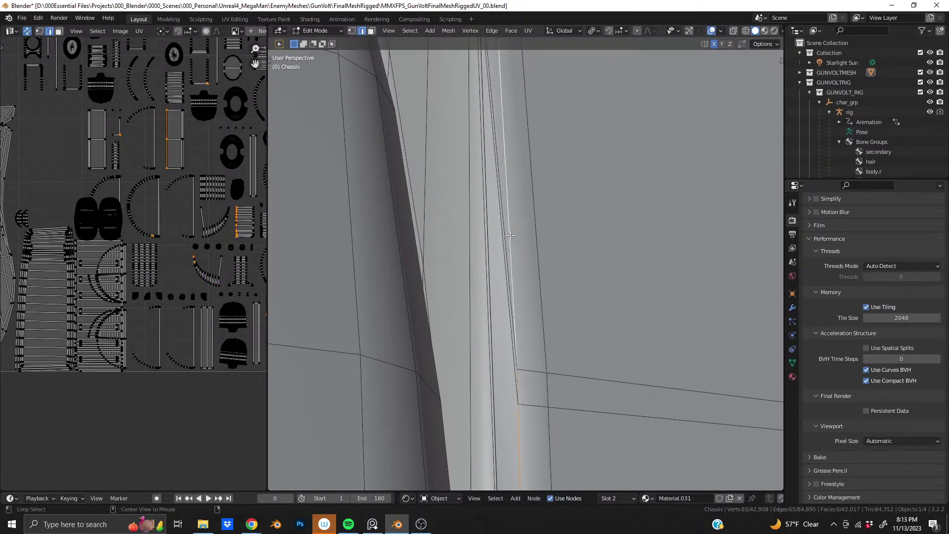
scroll(528, 203, "down", 5)
middle_click_drag(528, 204, 535, 272)
middle_click_drag(562, 311, 522, 214)
scroll(539, 183, "up", 4)
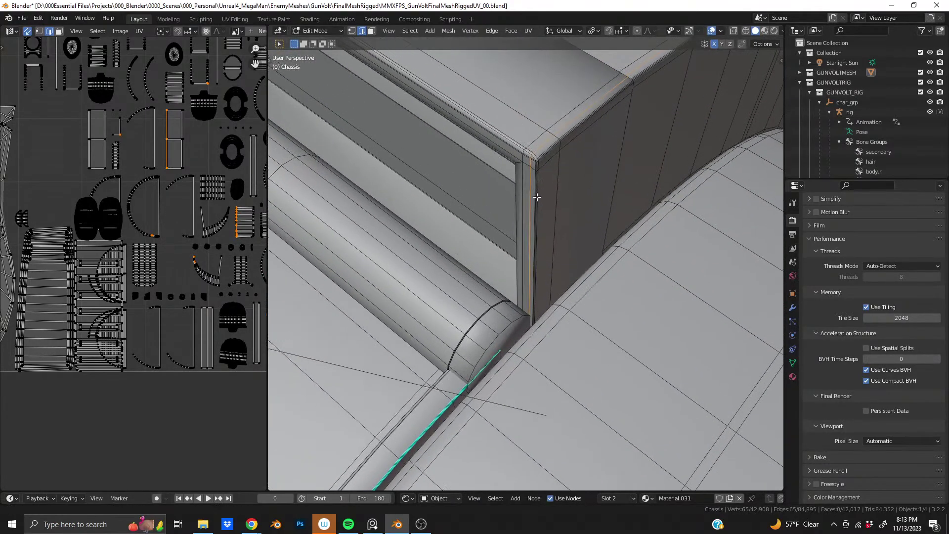
Step: Turn on X-ray and deselect the loop's upright edges at the panel corner beside the hinge
middle_click_drag(520, 136, 592, 108)
left_click(734, 31)
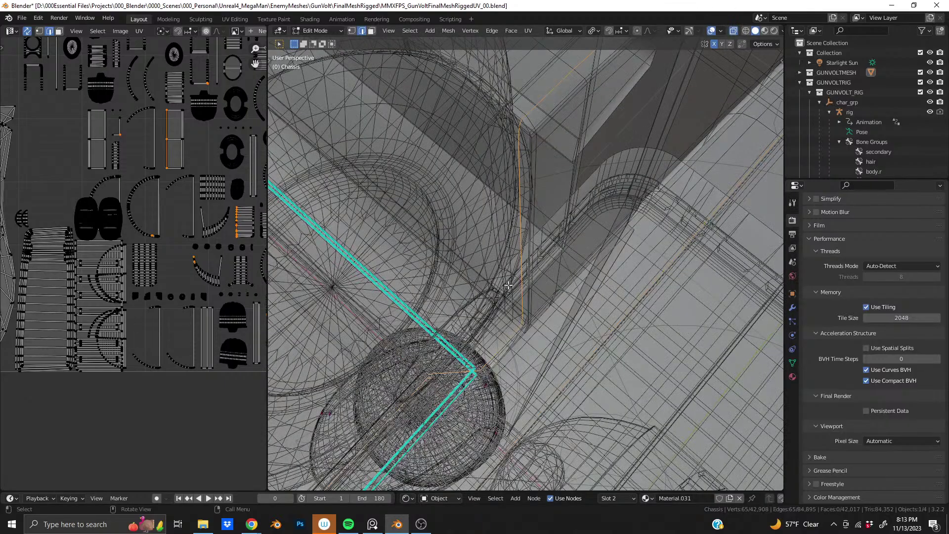
scroll(559, 277, "down", 5)
middle_click_drag(549, 306, 398, 247)
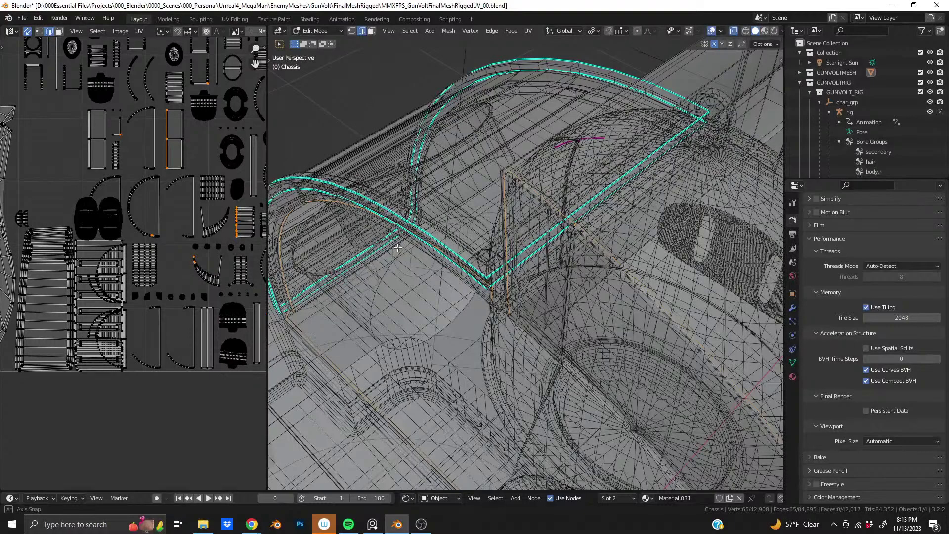
middle_click_drag(398, 247, 398, 247)
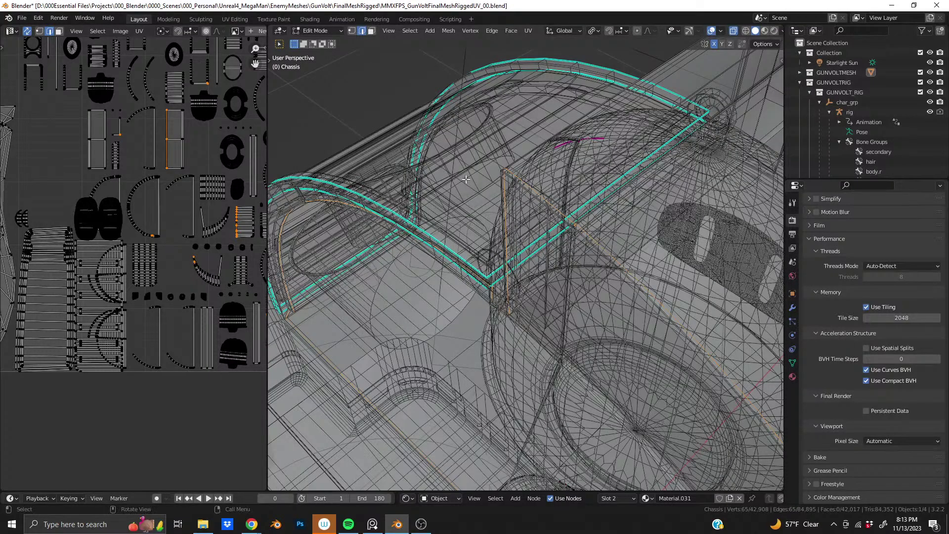
left_click_drag(468, 182, 520, 218, "ctrl")
left_click_drag(493, 167, 513, 194, "ctrl")
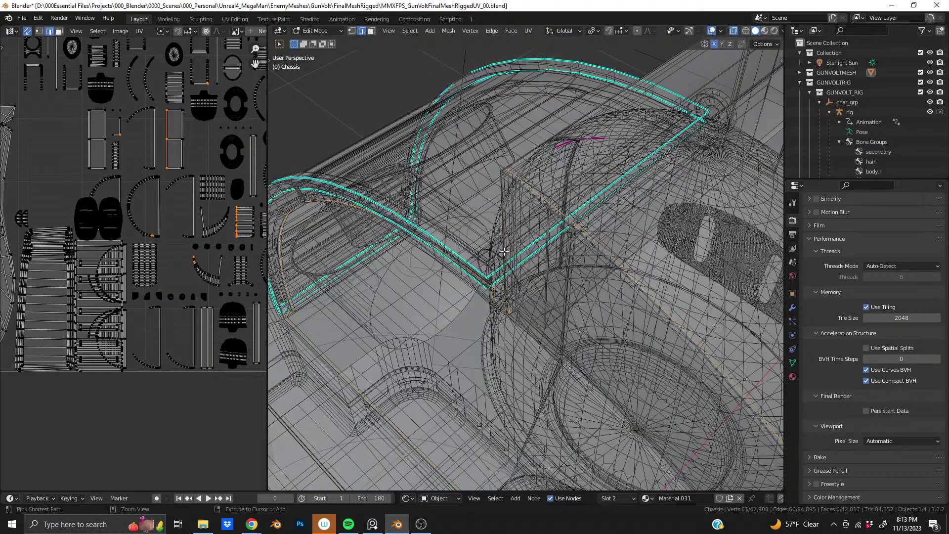
left_click_drag(482, 280, 519, 324, "ctrl")
Step: Deselect the loop's remaining stray edges across the inner side and lower part of the panel
middle_click_drag(485, 243, 425, 202)
left_click_drag(420, 182, 509, 319, "ctrl")
left_click_drag(469, 229, 516, 319, "ctrl")
left_click_drag(440, 269, 506, 384, "ctrl")
scroll(505, 381, "down", 4)
middle_click_drag(500, 347, 509, 277)
middle_click_drag(495, 218, 515, 168, "shift")
scroll(474, 153, "up", 2)
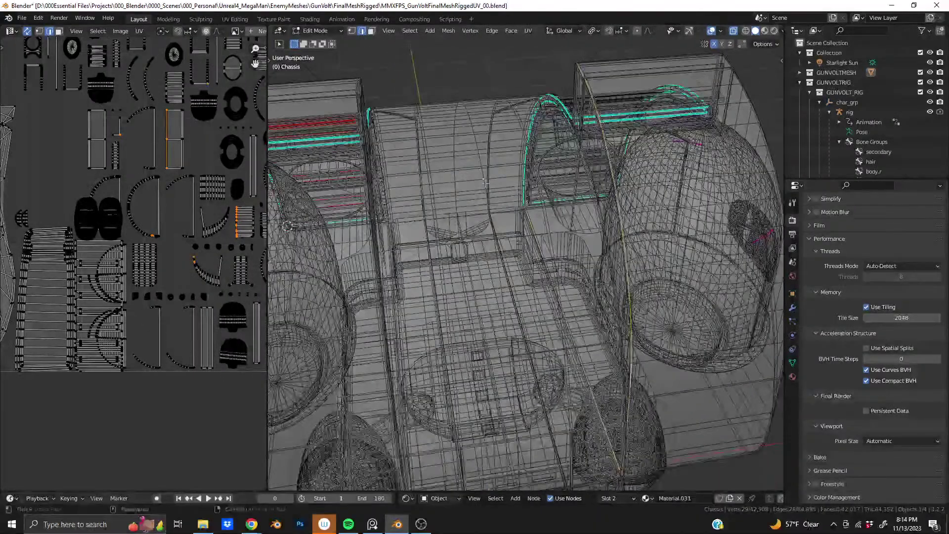
left_click_drag(465, 149, 552, 340, "ctrl")
left_click_drag(533, 266, 623, 426, "ctrl")
scroll(503, 253, "up", 4)
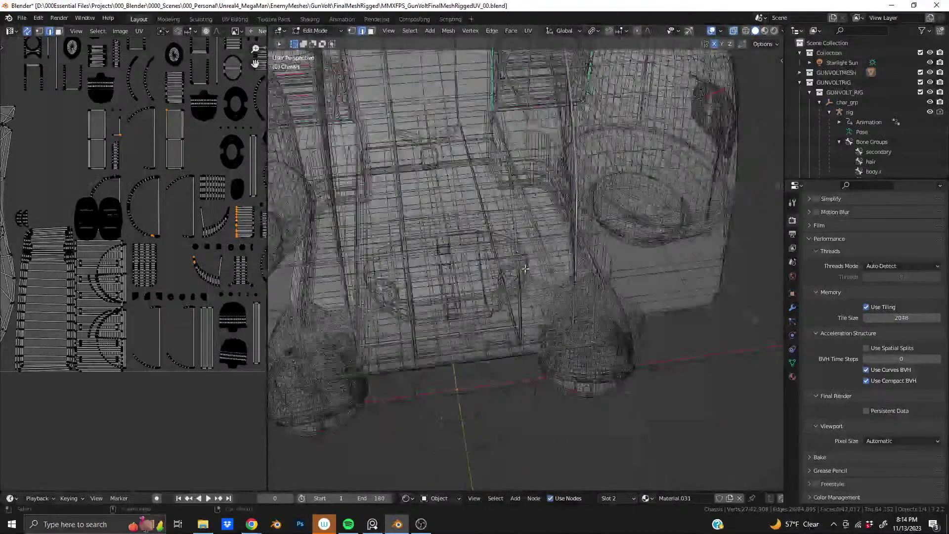
middle_click_drag(502, 253, 437, 209)
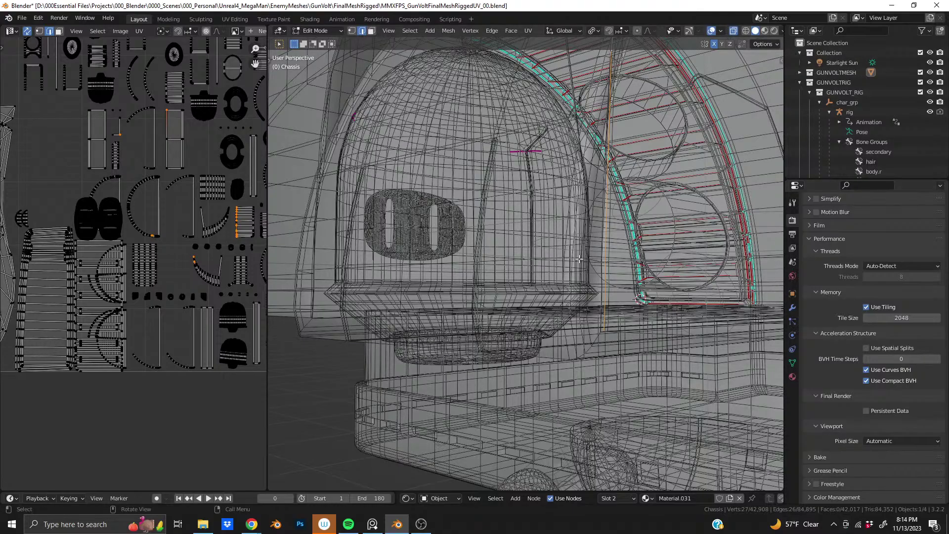
Step: Add the edge along the side panel's underside to the selection and turn X-ray off
middle_click_drag(579, 258, 739, 95)
left_click(484, 308, "shift")
left_click(730, 33)
middle_click_drag(730, 32, 588, 278)
scroll(539, 270, "down", 5)
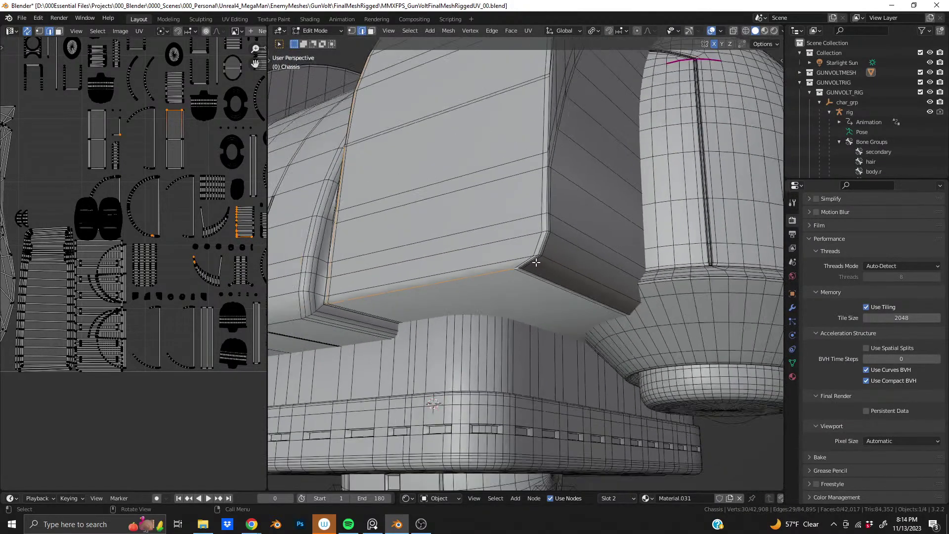
Step: Mark the short edge path rising from the side panel's bottom corner onto its rim as a seam
middle_click_drag(534, 256, 481, 292)
scroll(495, 311, "up", 4)
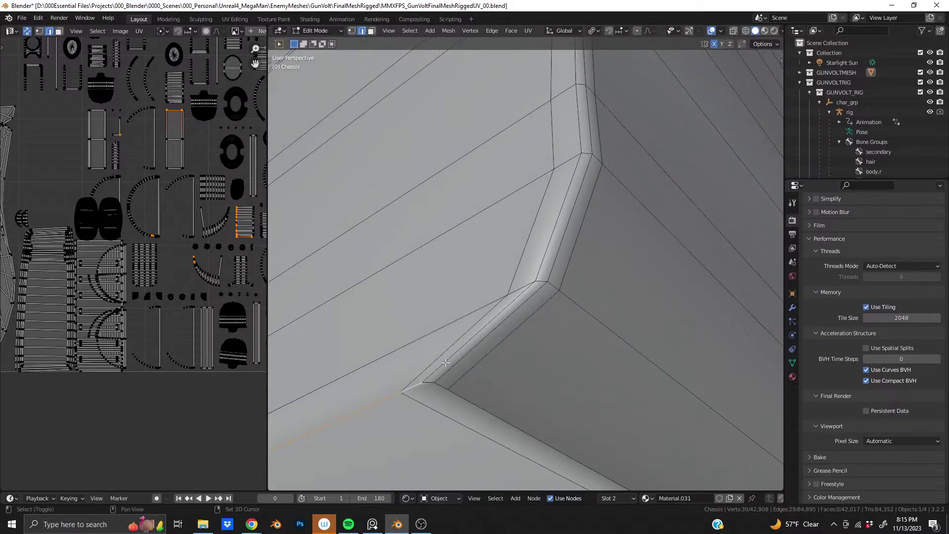
middle_click_drag(582, 183, 583, 236)
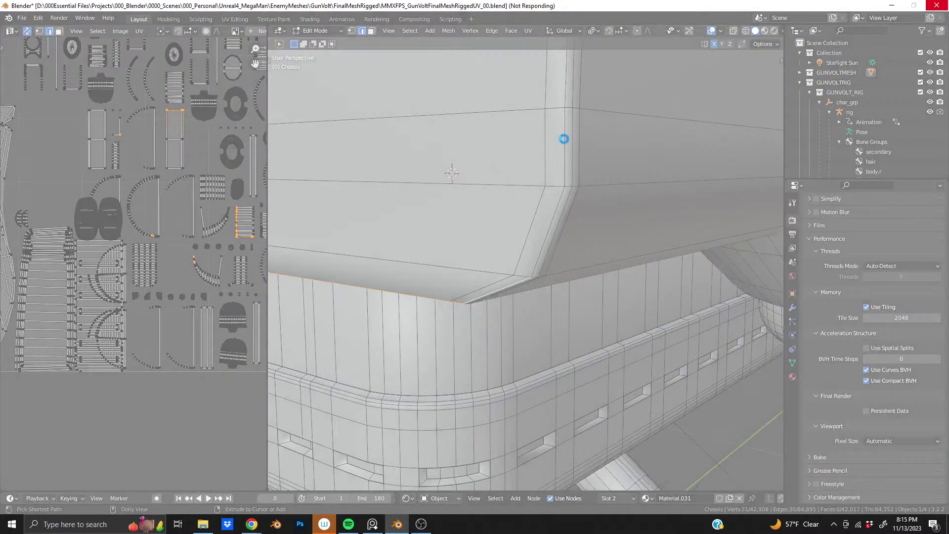
left_click(564, 140, "ctrl")
middle_click_drag(568, 122, 515, 315)
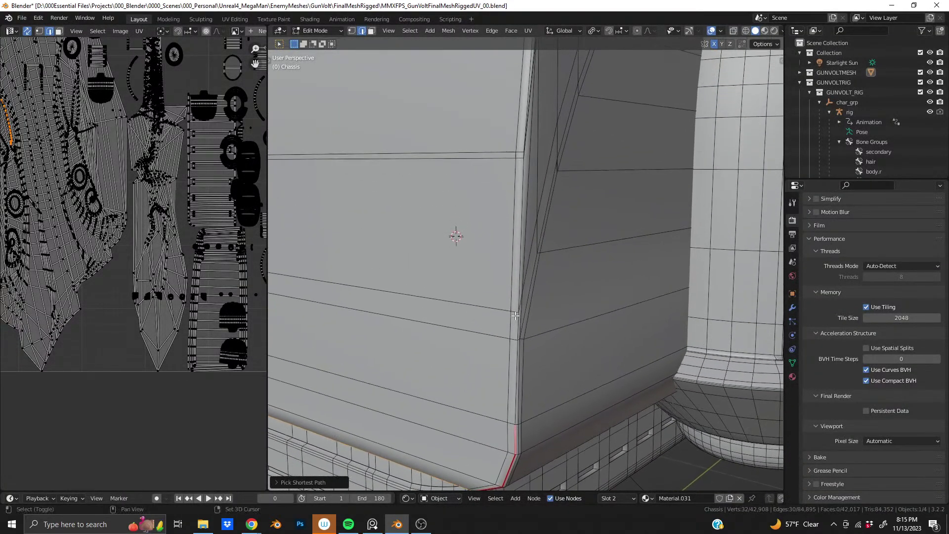
Step: Add the edge loop running up and over the side panel's outer rim to the selection
left_click(522, 214, "alt+shift")
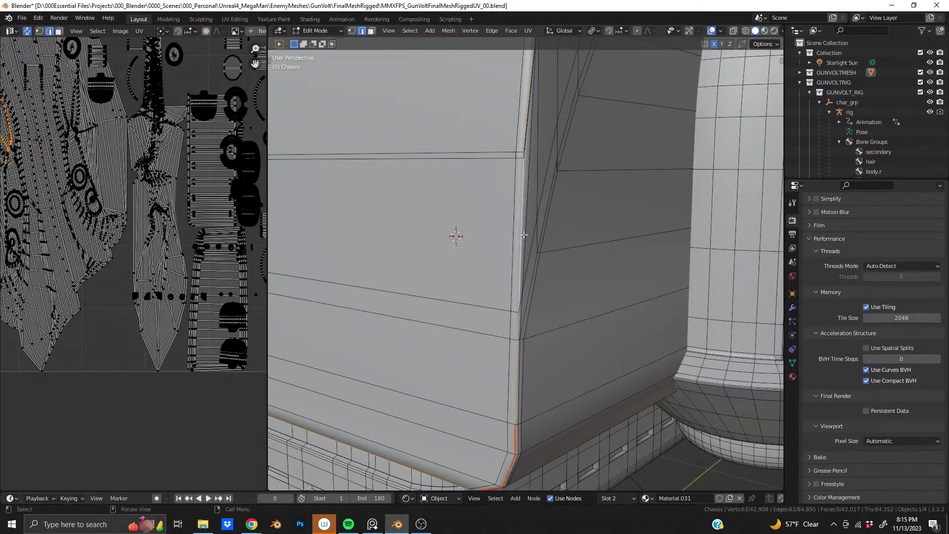
scroll(524, 235, "down", 5)
middle_click_drag(520, 153, 339, 292)
scroll(445, 203, "up", 4)
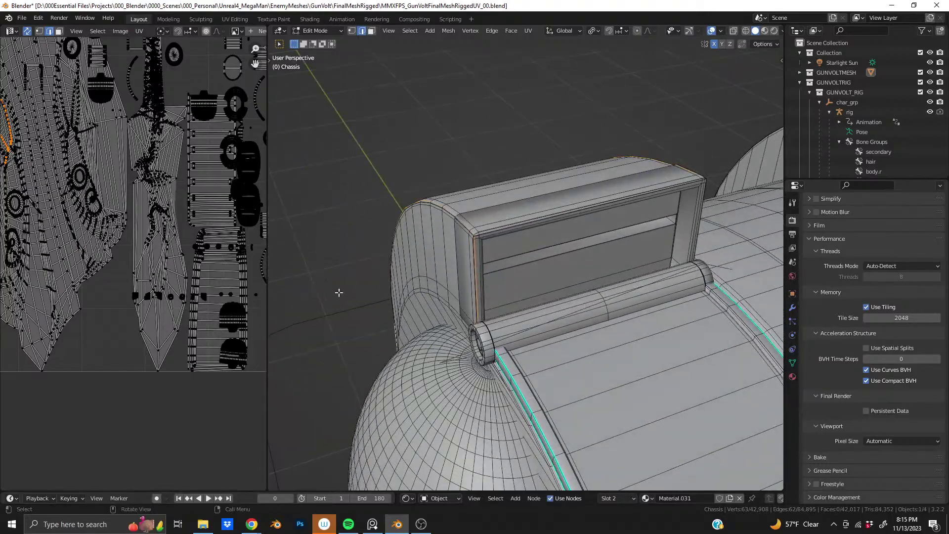
Step: Using X-ray, deselect the rim loop's stray edges below the upper corner beside the hinge, then return to solid view
left_click(735, 30)
middle_click_drag(643, 98, 508, 295)
scroll(507, 282, "up", 5)
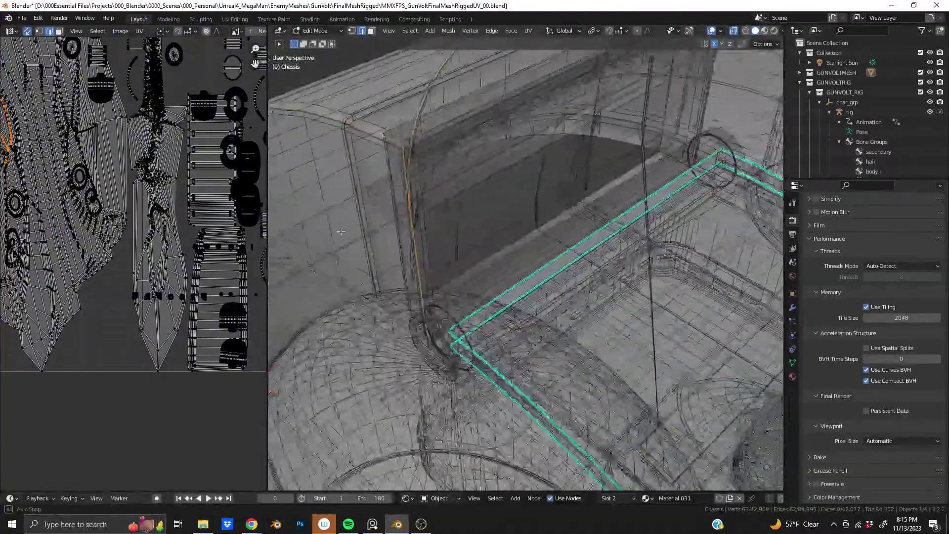
scroll(504, 256, "up", 4)
scroll(503, 256, "down", 4)
mouse_move(479, 260)
middle_mouse_down()
mouse_move(468, 272)
mouse_move(468, 251)
mouse_move(482, 244)
middle_mouse_up()
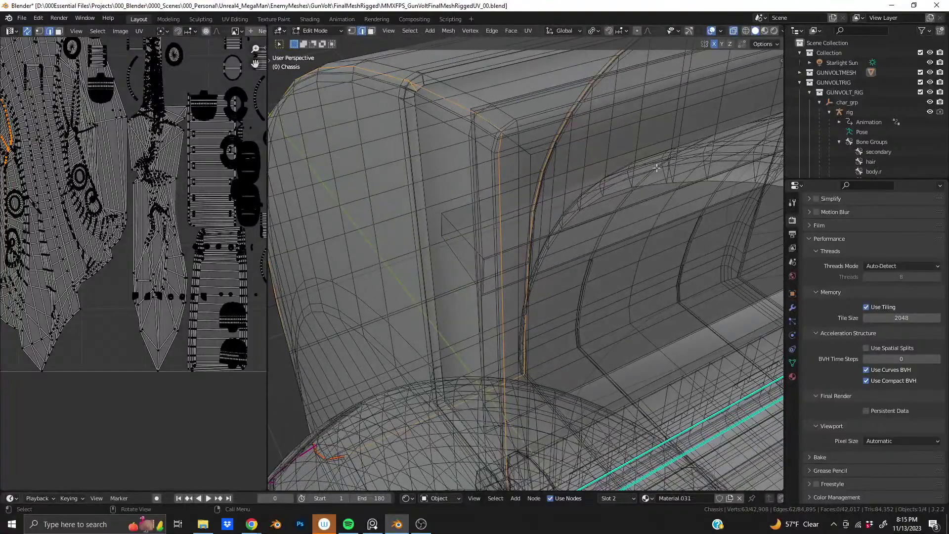
left_click(733, 30)
middle_click_drag(696, 70, 743, 67)
left_click(733, 31)
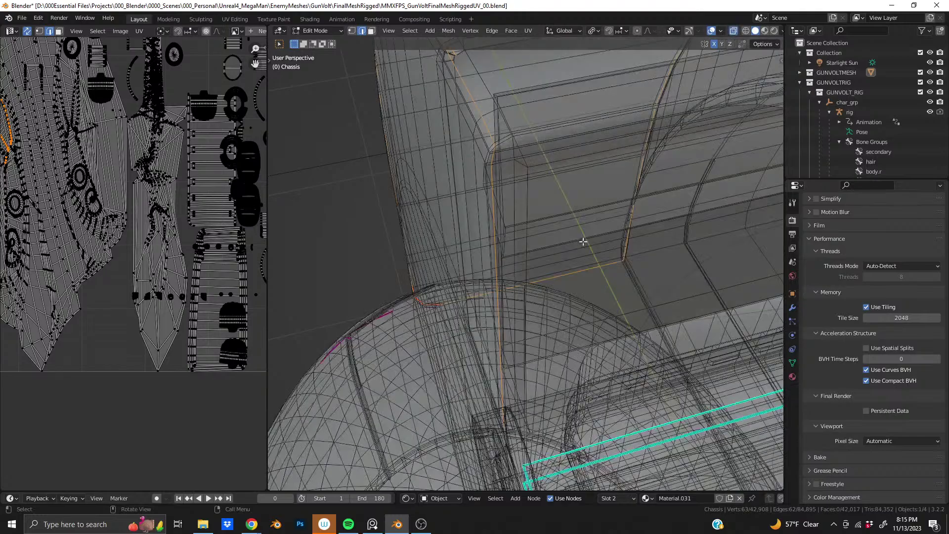
middle_click_drag(585, 240, 534, 218)
left_click_drag(420, 275, 524, 404, "ctrl")
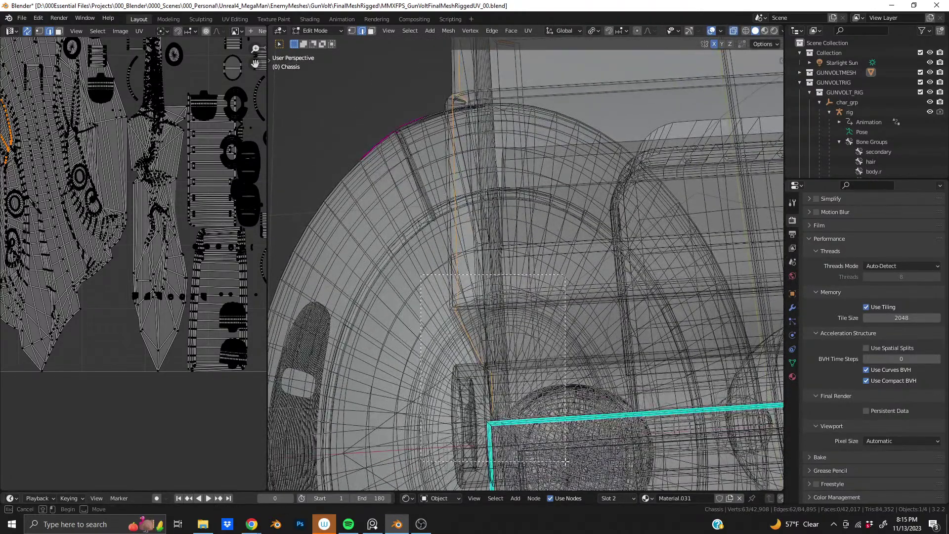
left_click_drag(566, 462, 565, 461, "ctrl")
left_click(732, 32)
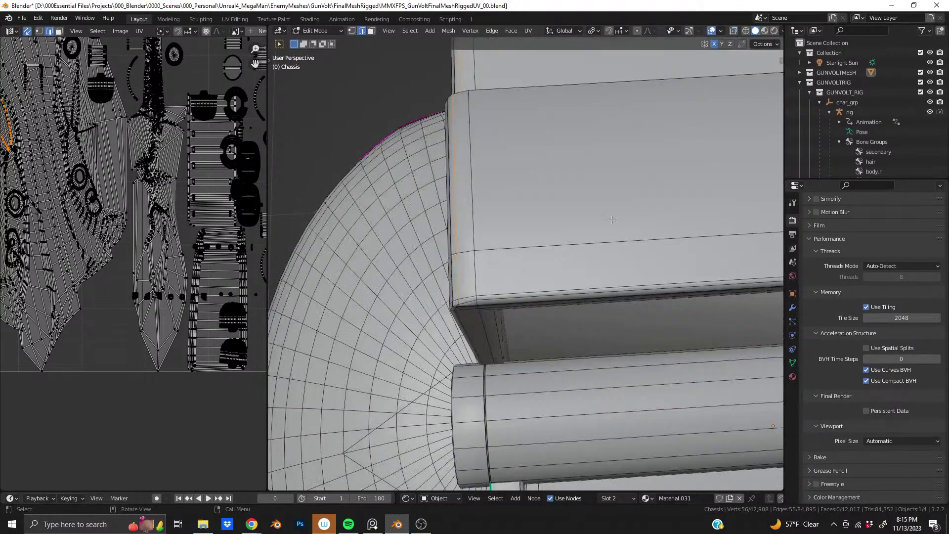
Step: Add the short bevel edges around the upper corner and the vertical edge below them to the selection
middle_click_drag(455, 238, 545, 265)
scroll(529, 245, "up", 3)
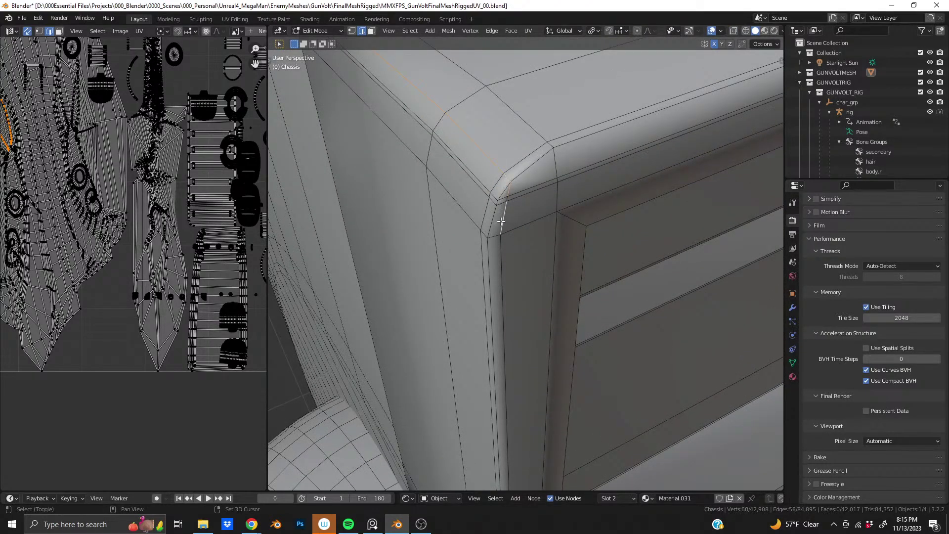
left_click(488, 246, "shift")
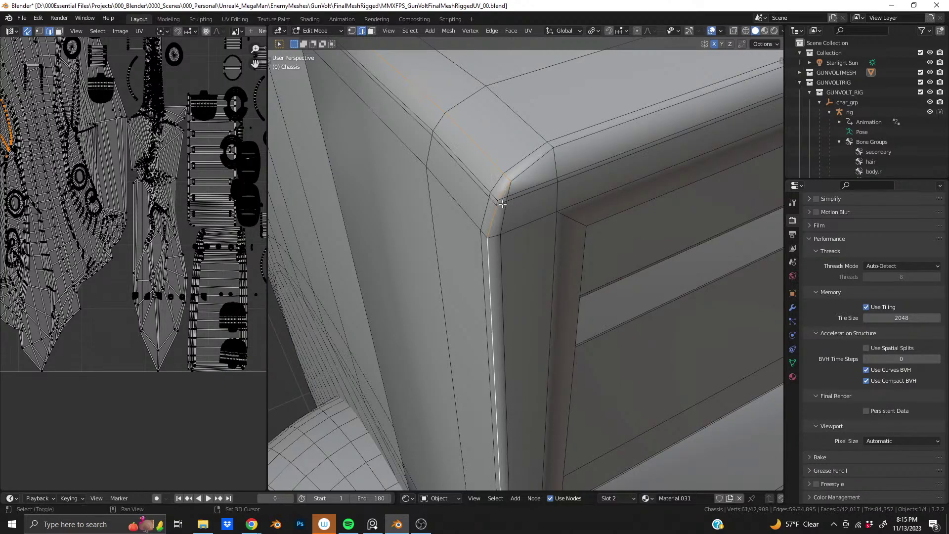
left_click(497, 203, "shift")
middle_click_drag(495, 278, 530, 138, "shift")
scroll(529, 144, "down", 5)
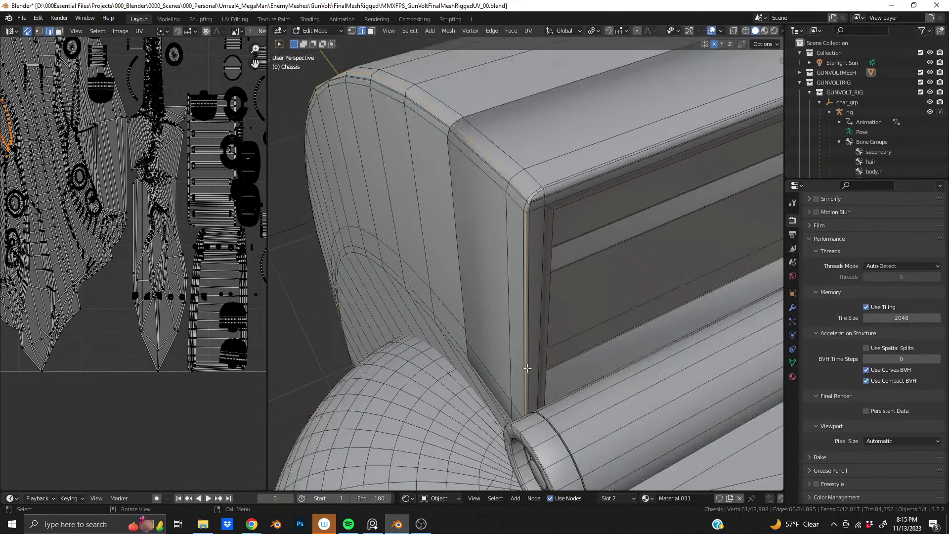
Step: Turn on X-ray, extend the selection down the vertical edge behind the hinge, and undo the surplus edge pick
scroll(500, 252, "up", 4)
middle_click_drag(528, 368, 491, 170, "shift")
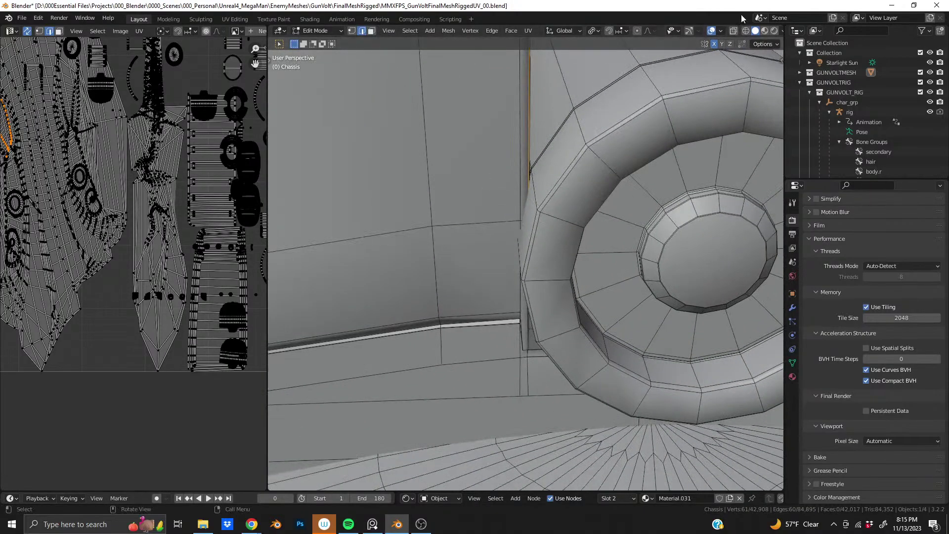
left_click(735, 33)
middle_click_drag(490, 225, 558, 248)
middle_click_drag(559, 248, 333, 214, "shift")
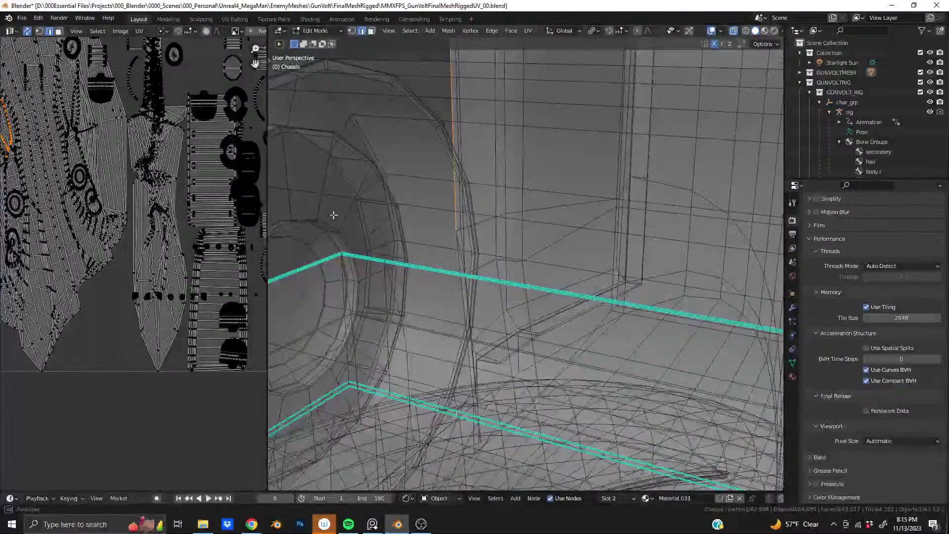
scroll(472, 254, "up", 2)
middle_click_drag(472, 254, 601, 113)
scroll(479, 301, "up", 4)
left_click(616, 279, "ctrl")
left_click(604, 125, "shift")
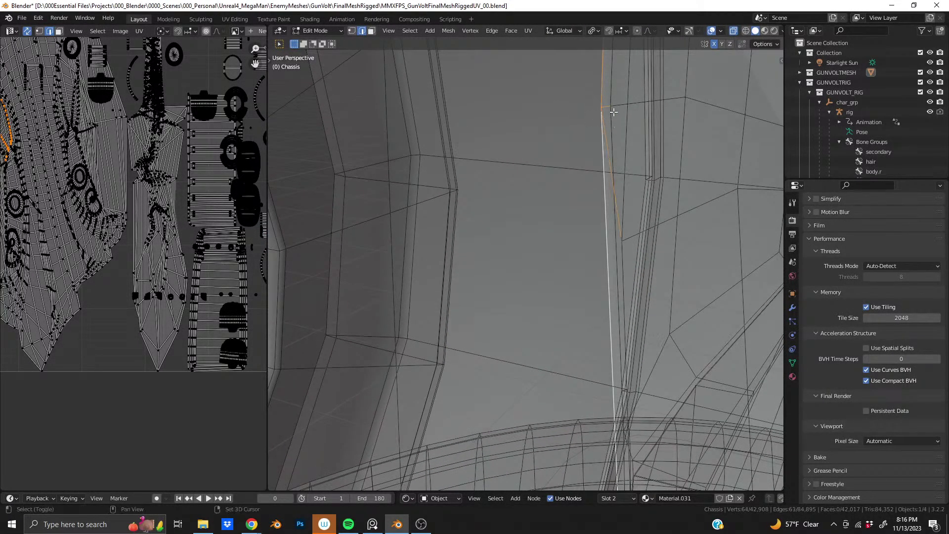
key("ctrl+z")
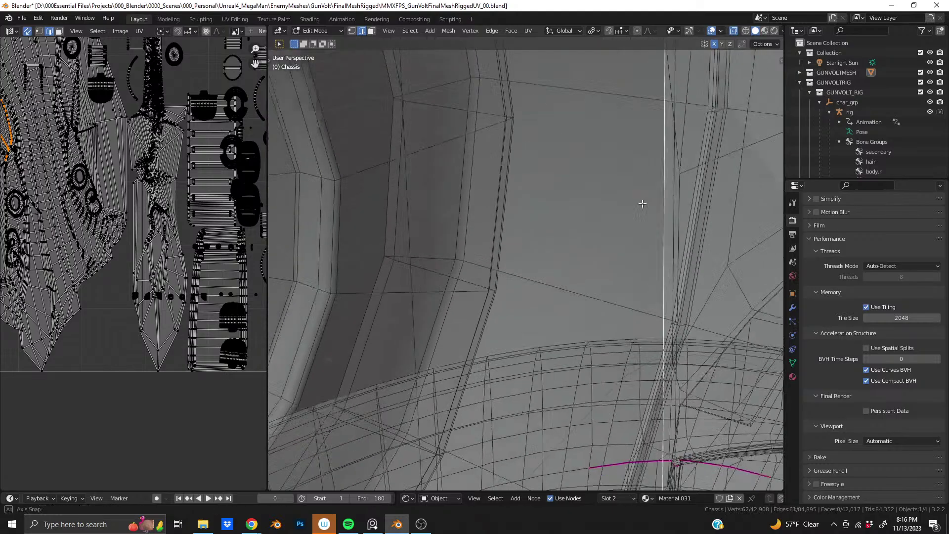
Step: Examine where the selected vertical edge behind the hinge meets the bottom of the side panel
middle_click_drag(642, 203, 709, 147, "shift")
middle_click_drag(688, 217, 650, 173, "shift")
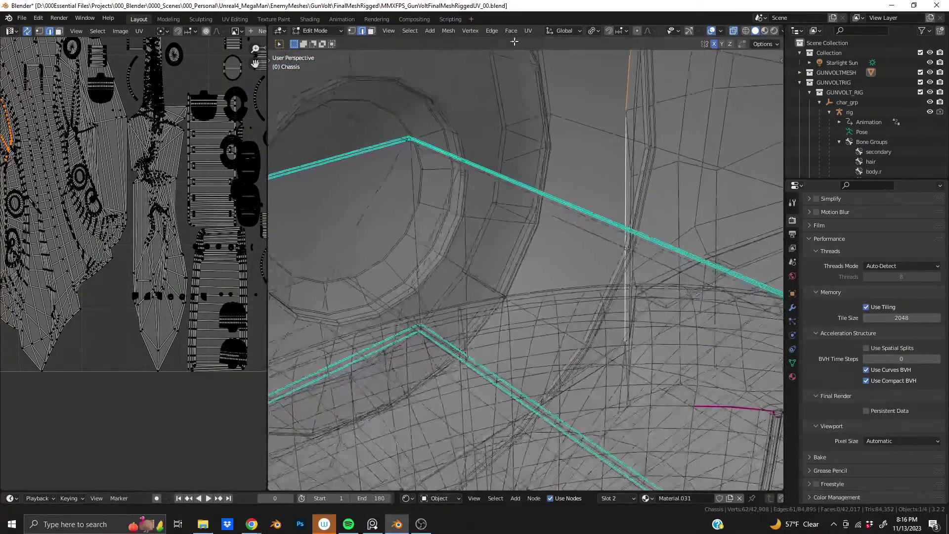
middle_click_drag(484, 187, 467, 161, "shift")
middle_click_drag(614, 324, 582, 297)
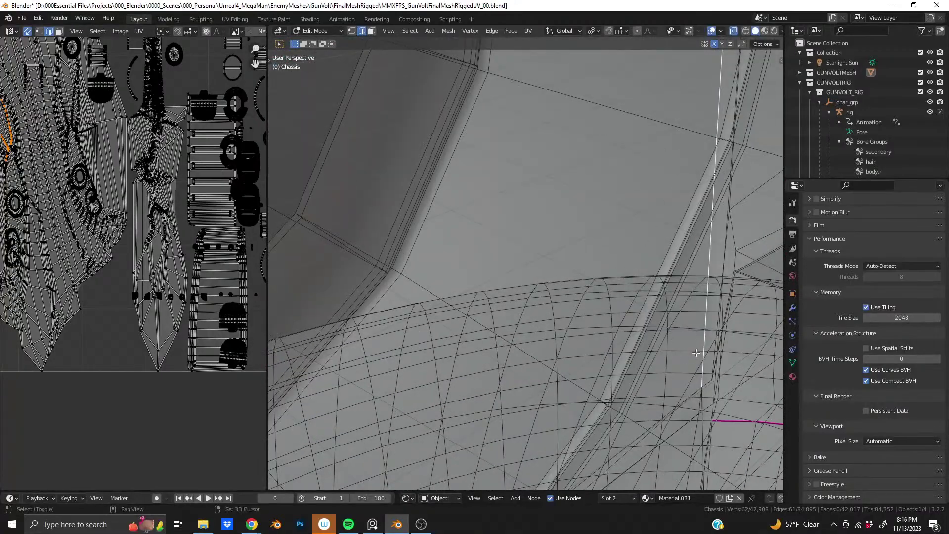
middle_click_drag(696, 353, 584, 257, "shift")
middle_click_drag(653, 342, 637, 288, "shift")
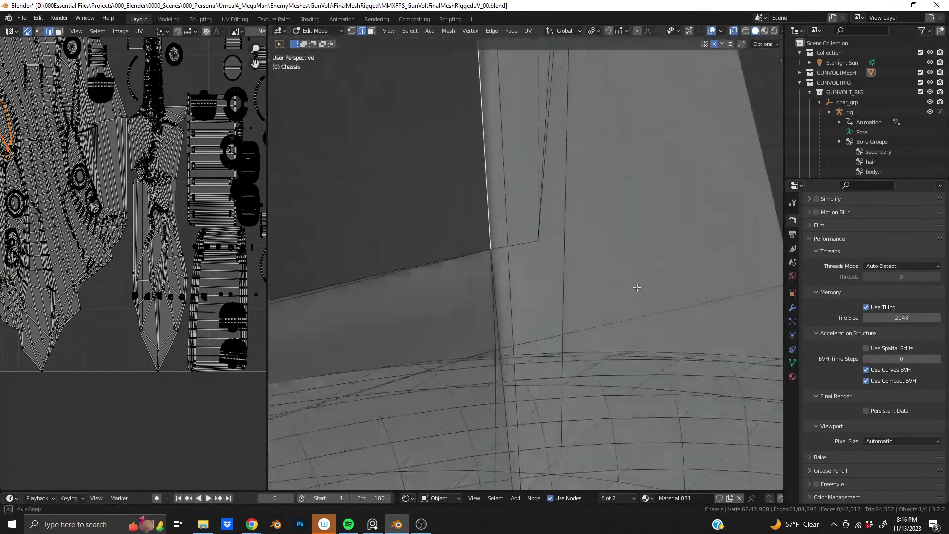
middle_click_drag(763, 260, 777, 270)
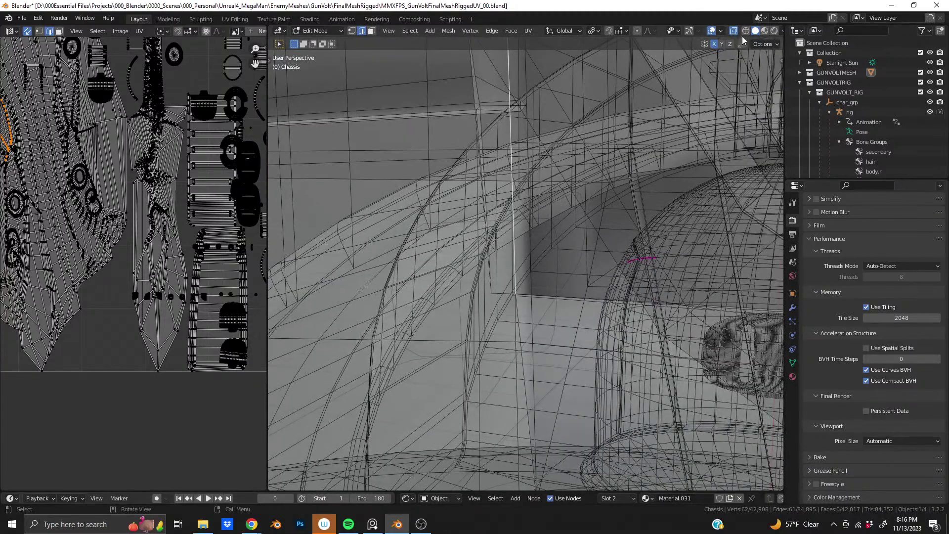
Step: In solid view, follow the vertical edge behind the hinge to its bottom end and add the adjoining base edge to the selection
left_click(734, 32)
mouse_move(539, 290)
middle_mouse_down()
mouse_move(547, 325)
mouse_move(551, 300)
middle_mouse_up()
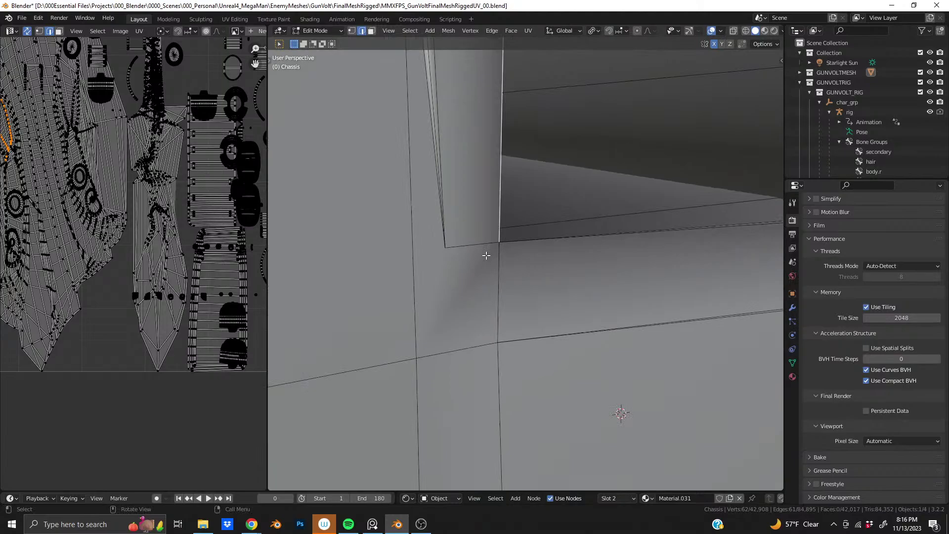
middle_click_drag(487, 255, 475, 315)
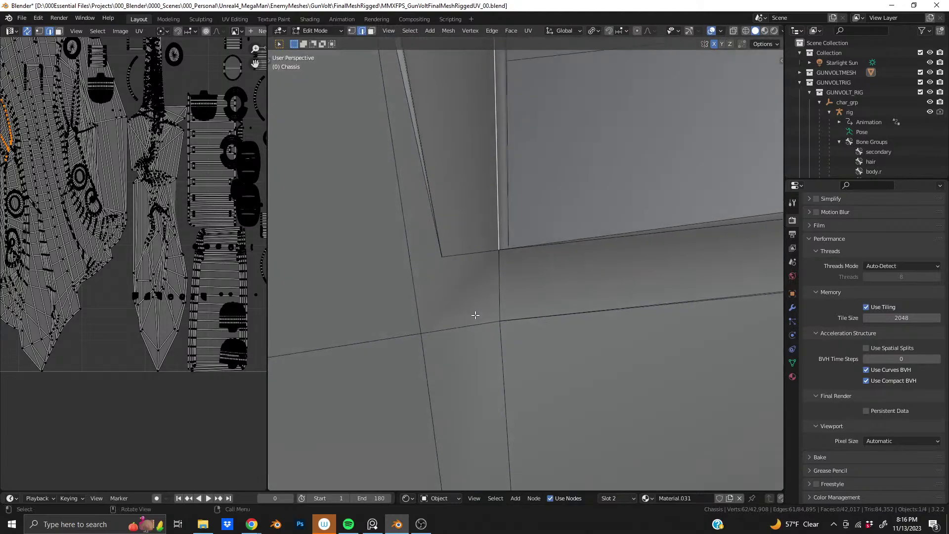
middle_click_drag(528, 276, 599, 306)
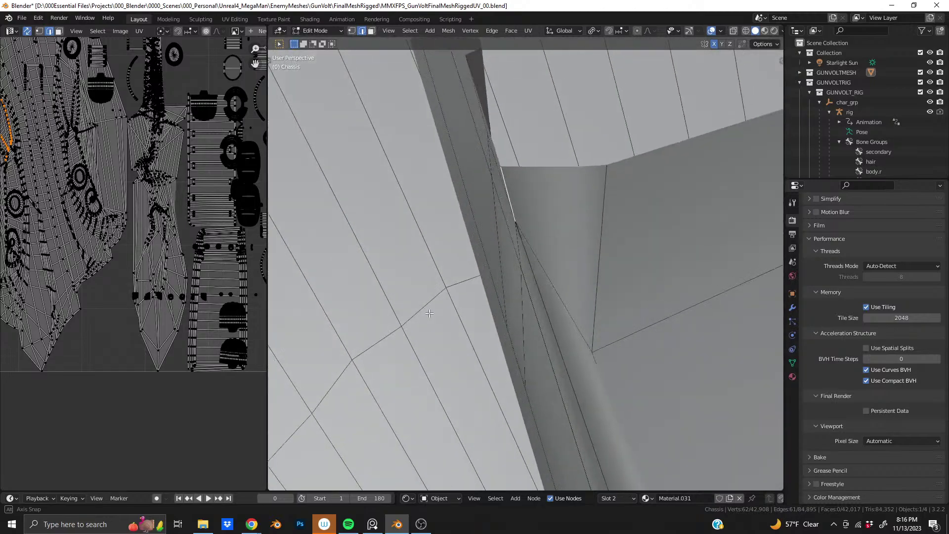
middle_click_drag(429, 314, 551, 285)
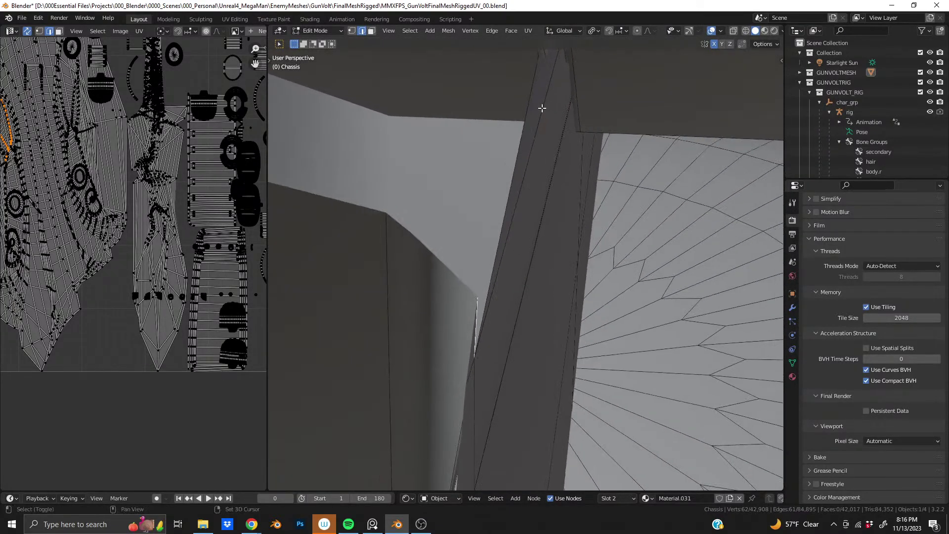
middle_click_drag(557, 203, 469, 279)
scroll(485, 309, "down", 10)
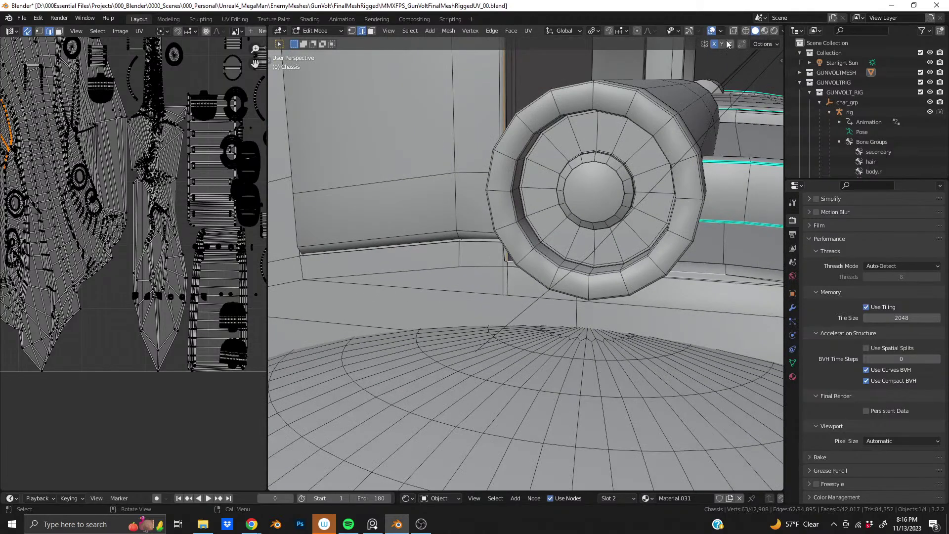
Step: Using X-ray and solid view, extend the selection with the connecting edges along the base beneath the hinge
left_click(734, 32)
middle_click_drag(659, 336, 456, 235)
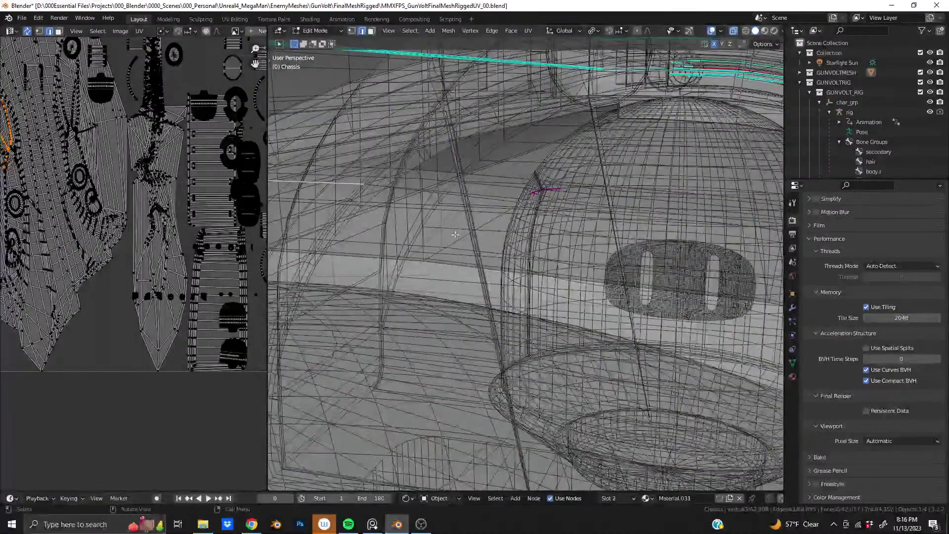
left_click(385, 188, "shift")
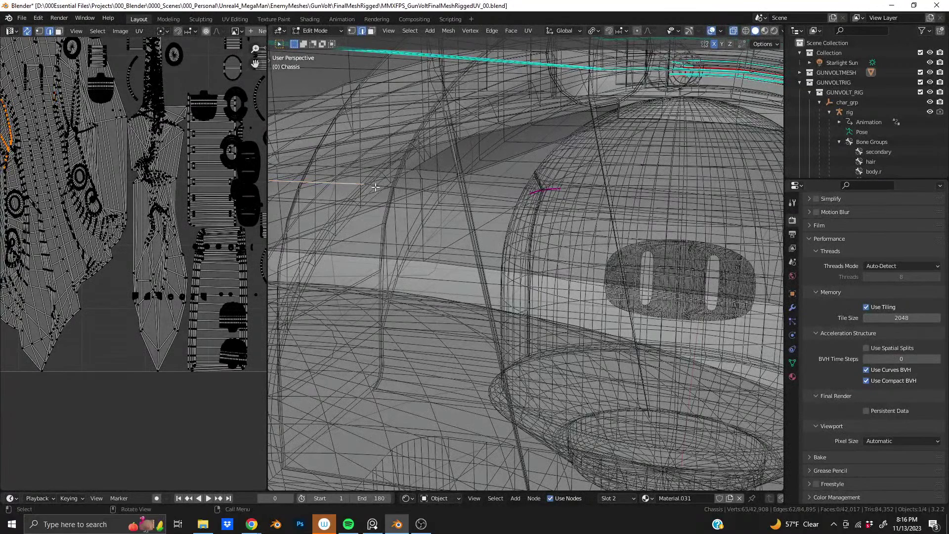
left_click(376, 184, "shift")
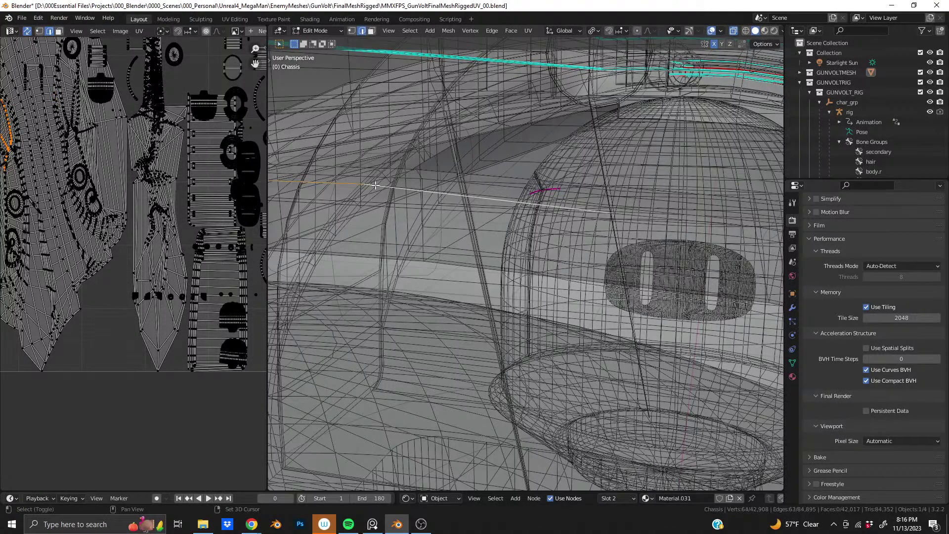
left_click(733, 31)
scroll(522, 272, "up", 6)
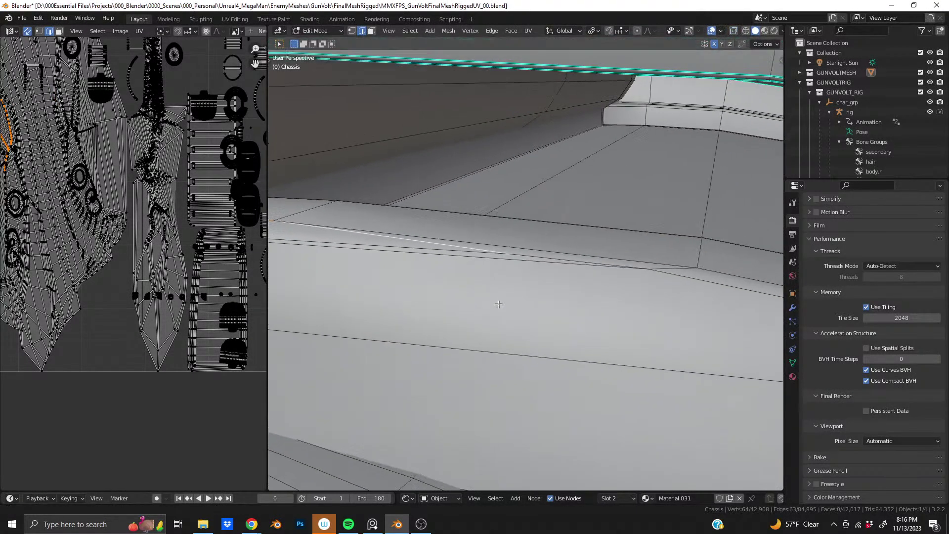
left_click(513, 270, "shift")
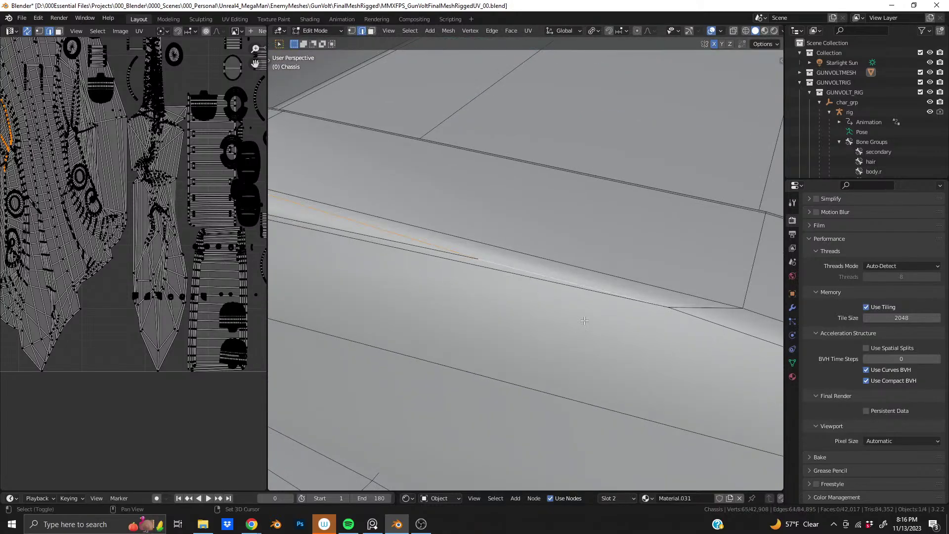
Step: Mark the curved front rim as seam down to the lower corner with Pick Shortest Path, and add the adjoining bottom corner edges
scroll(514, 270, "down", 6)
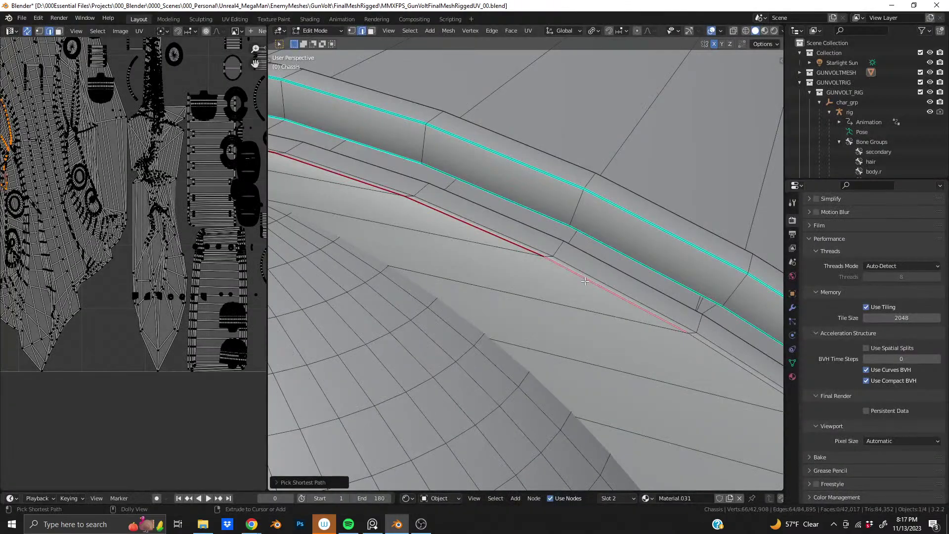
scroll(613, 311, "down", 6)
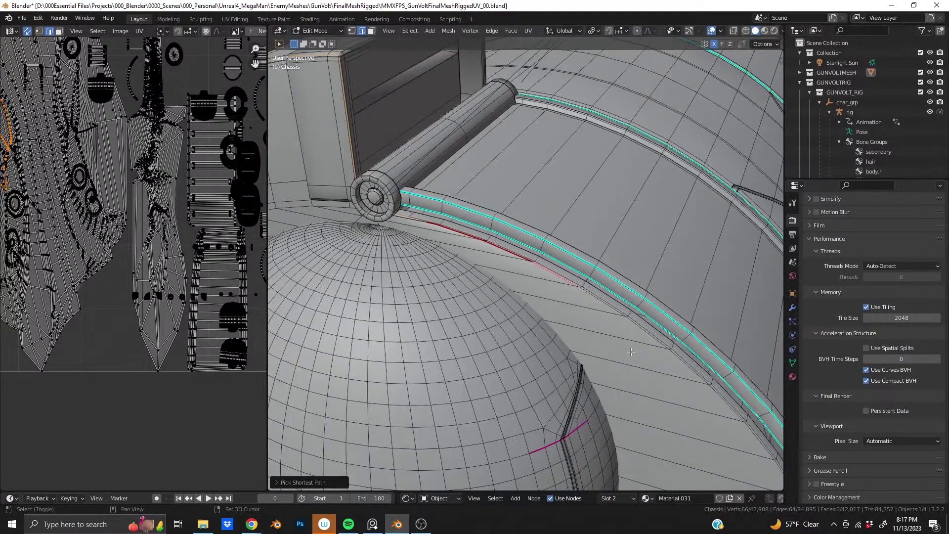
middle_click_drag(626, 340, 461, 158, "shift")
scroll(568, 291, "up", 6)
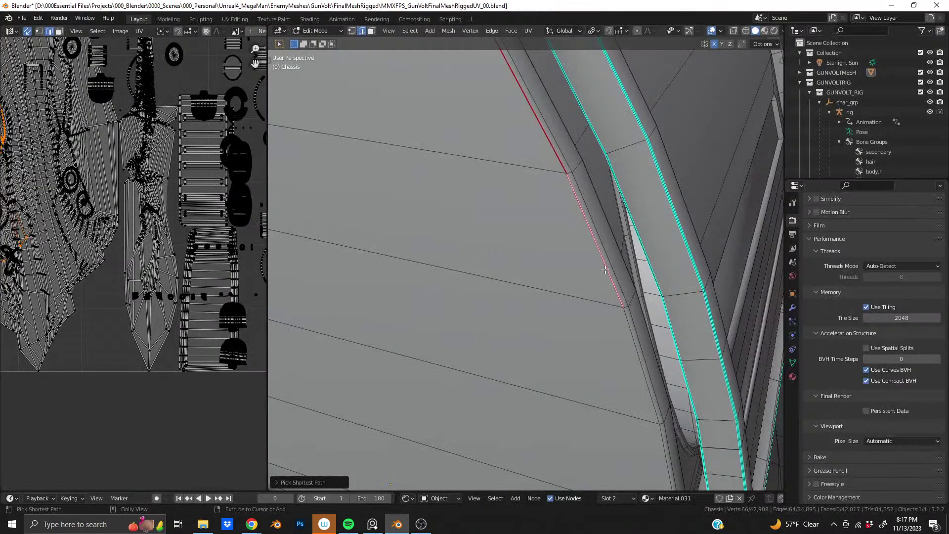
middle_click_drag(605, 279, 523, 198)
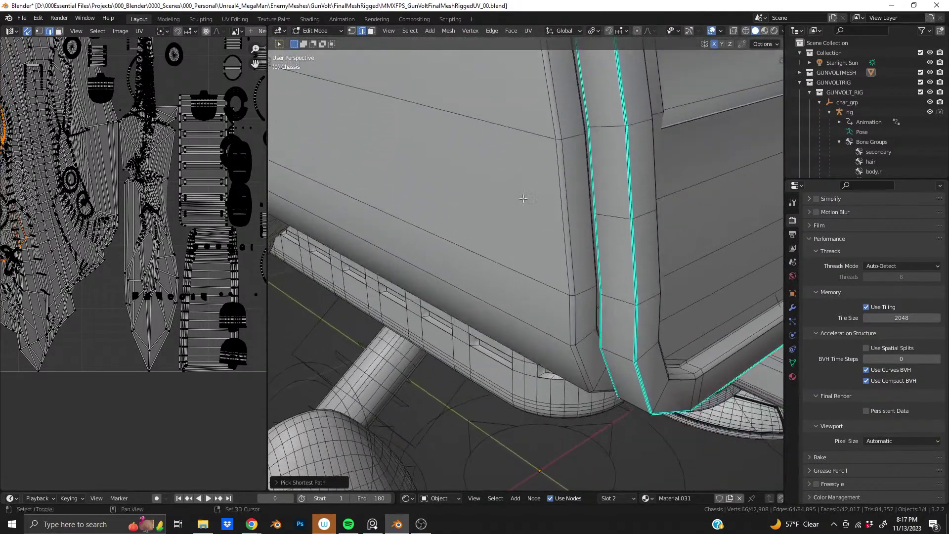
middle_click_drag(567, 331, 527, 232)
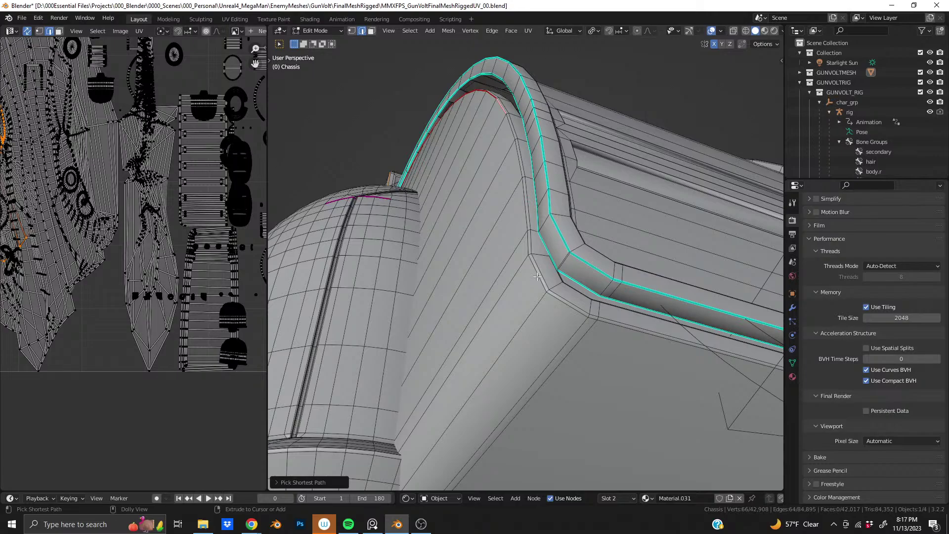
left_click(537, 277, "ctrl")
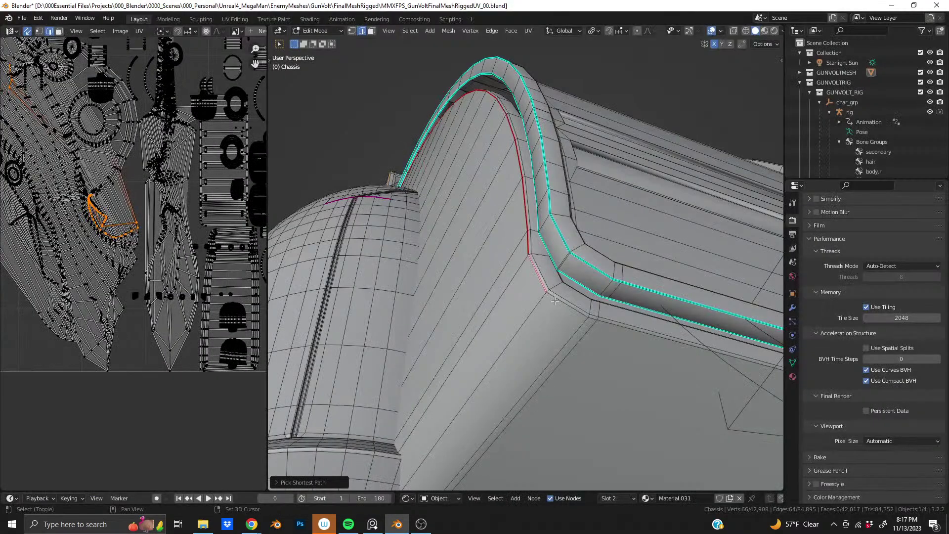
left_click(585, 320, "shift")
Step: Box-deselect the stray bevel edge crossing the side panel's upper corner above the hinge
scroll(570, 313, "down", 8)
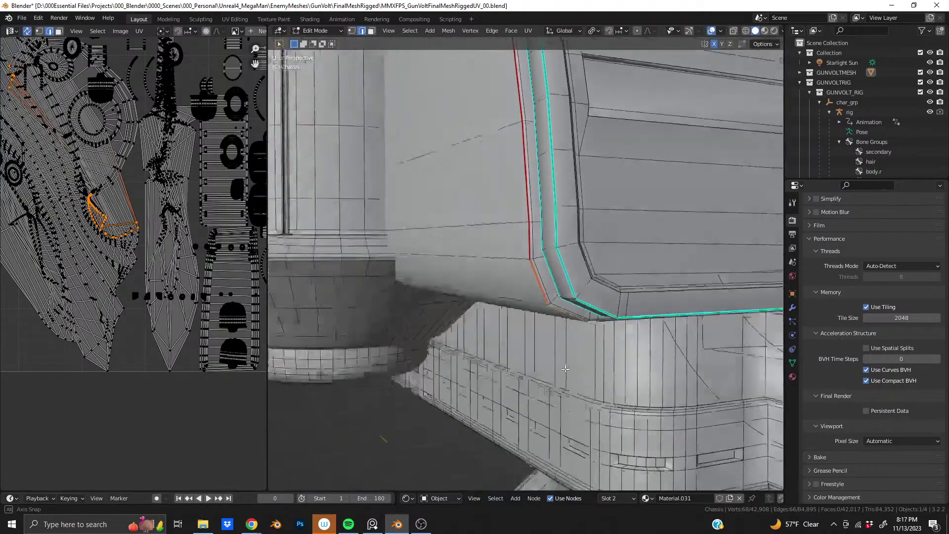
middle_click_drag(569, 312, 444, 260)
scroll(489, 273, "up", 3)
scroll(459, 259, "up", 4)
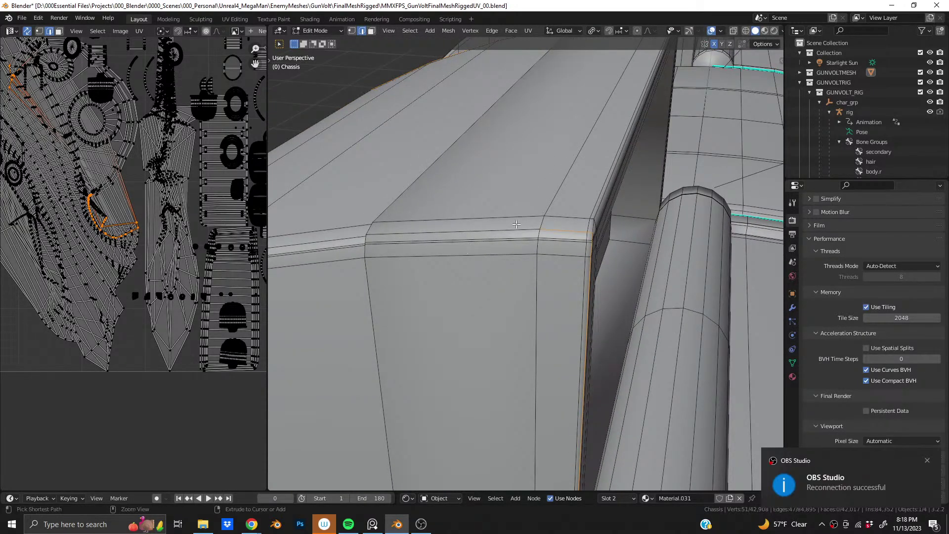
left_click_drag(528, 213, 538, 231, "ctrl")
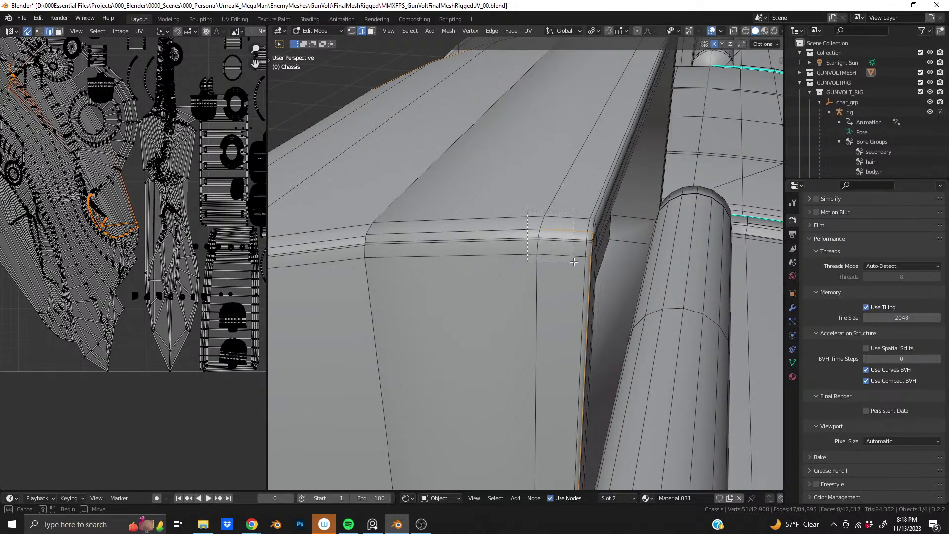
left_click_drag(574, 262, 574, 263, "ctrl")
Step: Add the short bevel edges around the upper corner so the selected top edge connects to the vertical edge
middle_click_drag(571, 260, 470, 254)
scroll(470, 255, "up", 3)
middle_click_drag(536, 282, 476, 331)
scroll(476, 330, "up", 3)
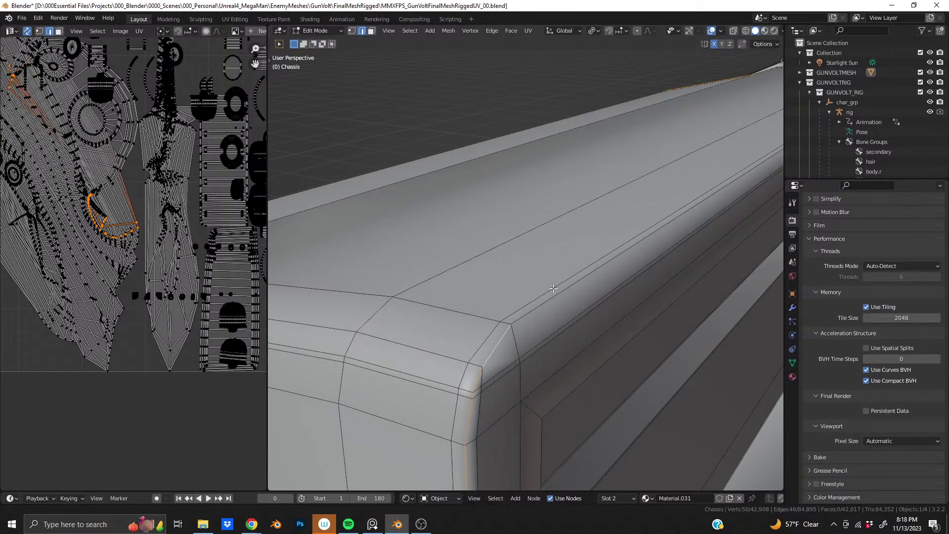
scroll(498, 345, "down", 3)
middle_click_drag(498, 345, 490, 225)
left_click(476, 228, "shift")
left_click(499, 236, "shift")
Step: Examine the side panel's selected edges from the lower front corner to the upper corner beside the hinge
scroll(540, 304, "down", 5)
scroll(554, 292, "up", 6)
scroll(589, 232, "down", 6)
scroll(574, 237, "up", 5)
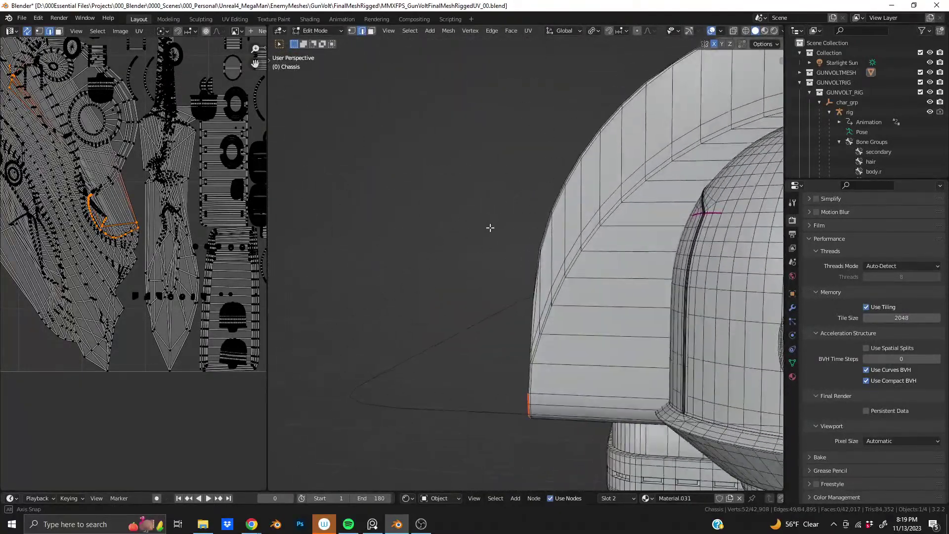
scroll(489, 225, "down", 5)
middle_click_drag(574, 254, 473, 263)
scroll(556, 236, "up", 5)
scroll(460, 255, "up", 10)
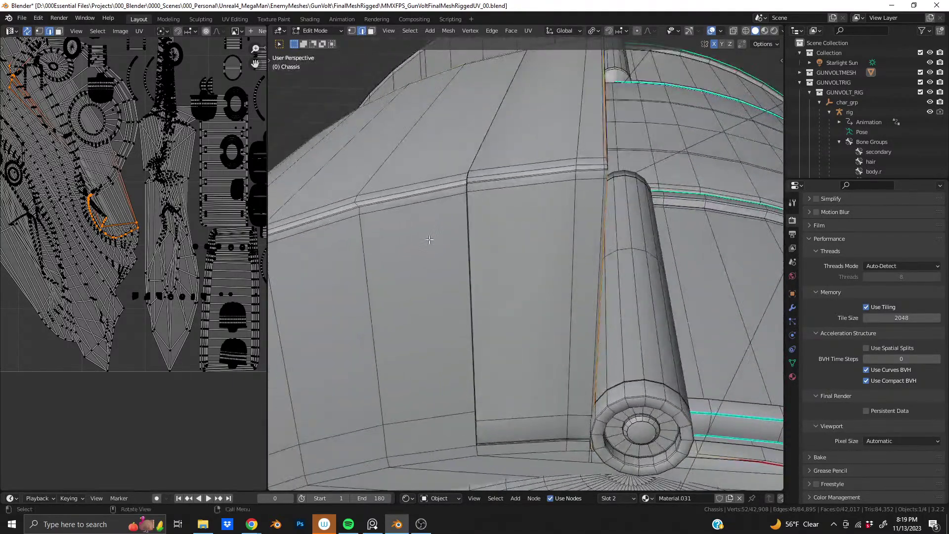
Step: Mark the front arch rim as seam with Pick Shortest Path, starting at the upper corner and continuing down the arch
scroll(429, 239, "down", 3)
middle_click_drag(430, 240, 586, 271)
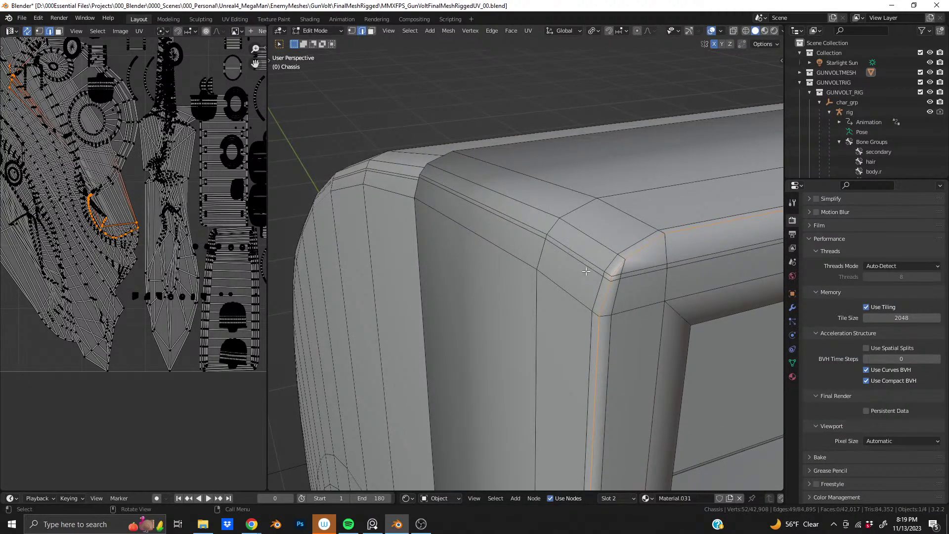
key("shift")
middle_click_drag(603, 237, 509, 302, "shift")
middle_click_drag(528, 363, 530, 302)
key("shift")
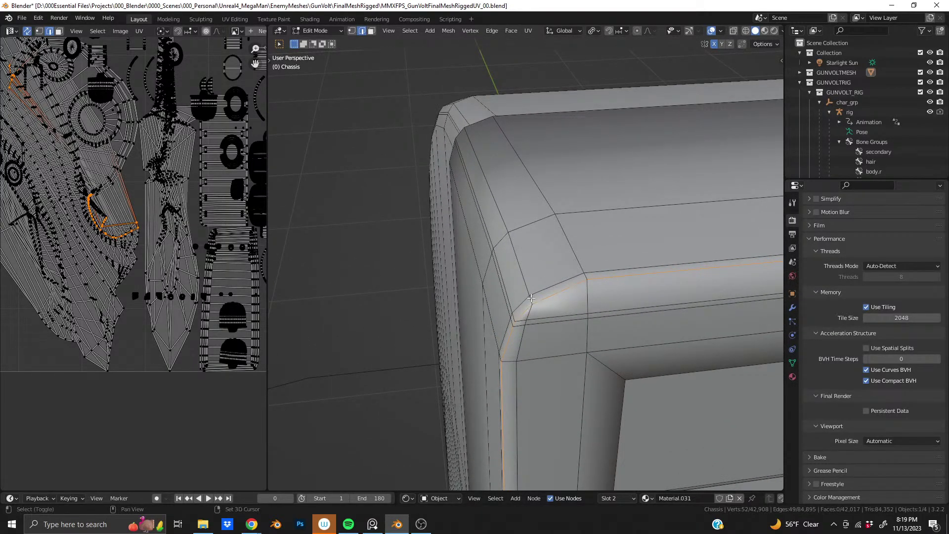
middle_click_drag(481, 175, 538, 228, "shift")
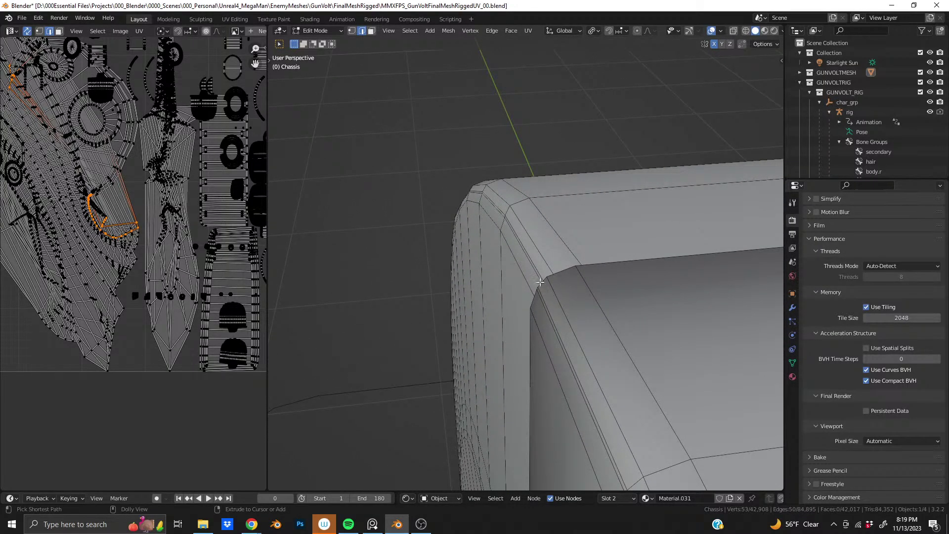
middle_click_drag(564, 313, 531, 183, "shift")
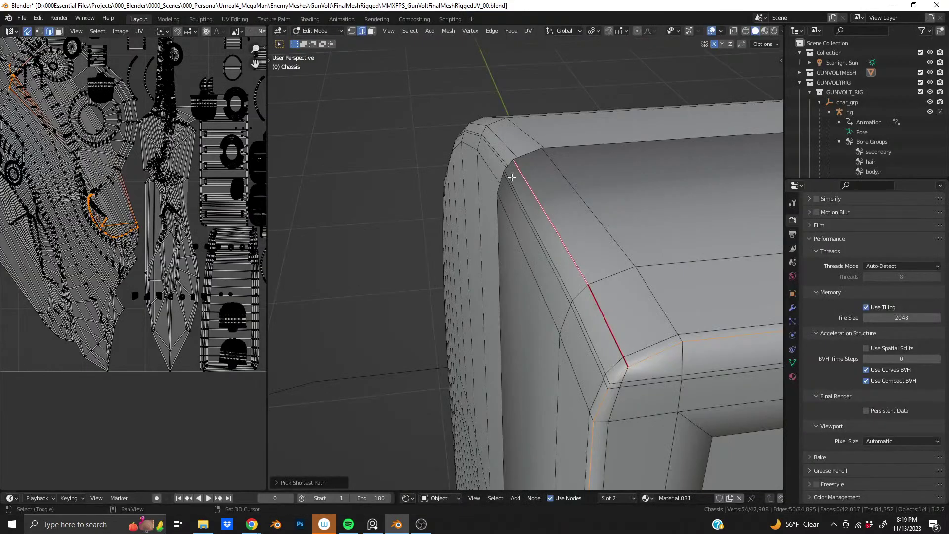
middle_click_drag(509, 176, 419, 278)
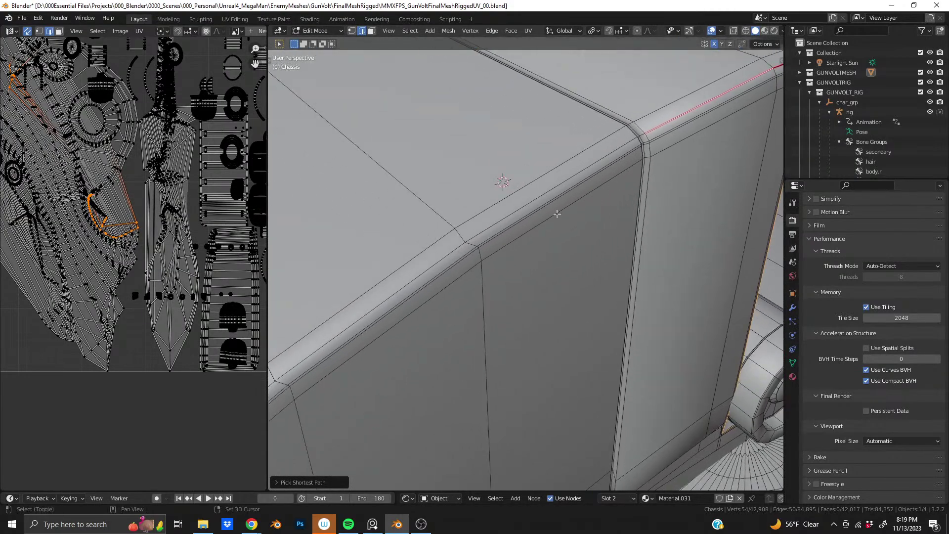
left_click(416, 278, "ctrl")
Step: Add the first three rim edges running up from the side panel's lower front corner to the selection
scroll(416, 278, "down", 8)
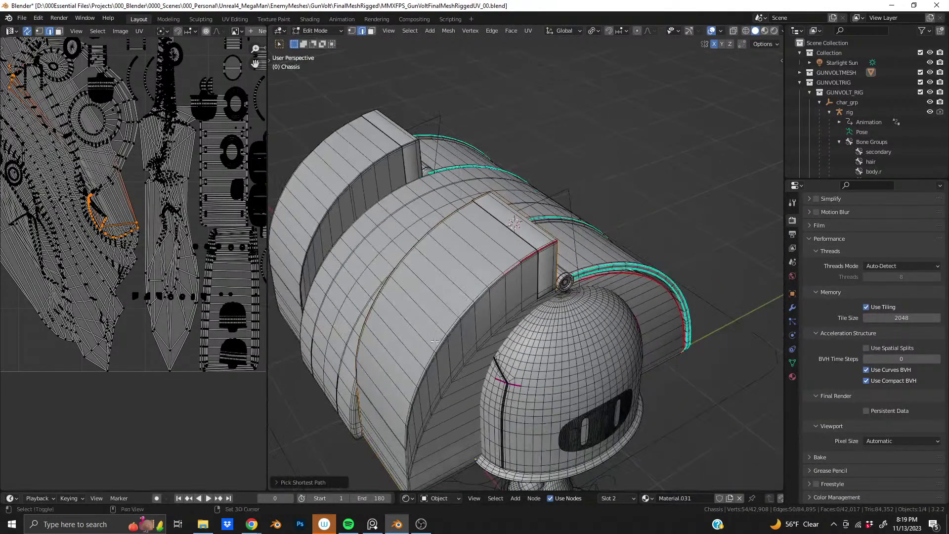
middle_click_drag(434, 341, 564, 314)
scroll(459, 339, "up", 5)
scroll(494, 277, "up", 8)
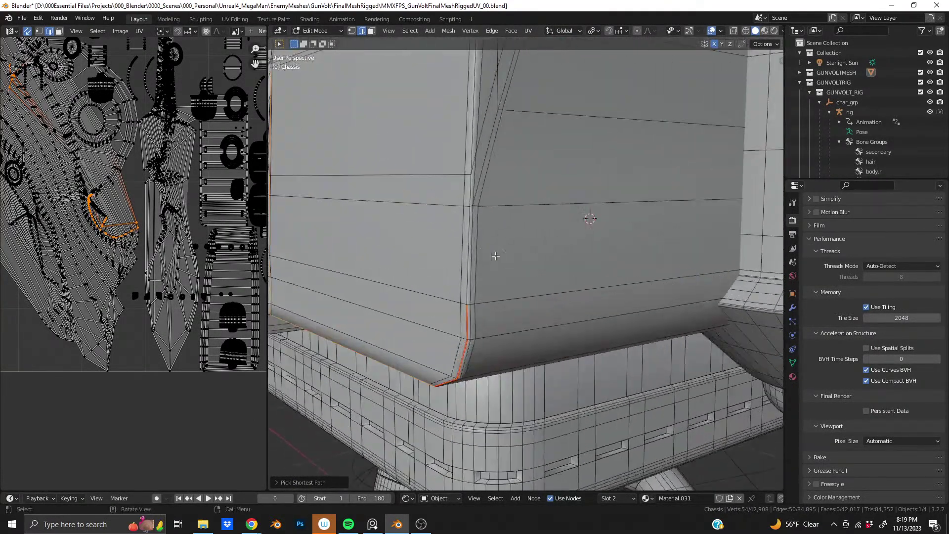
left_click(425, 297, "shift")
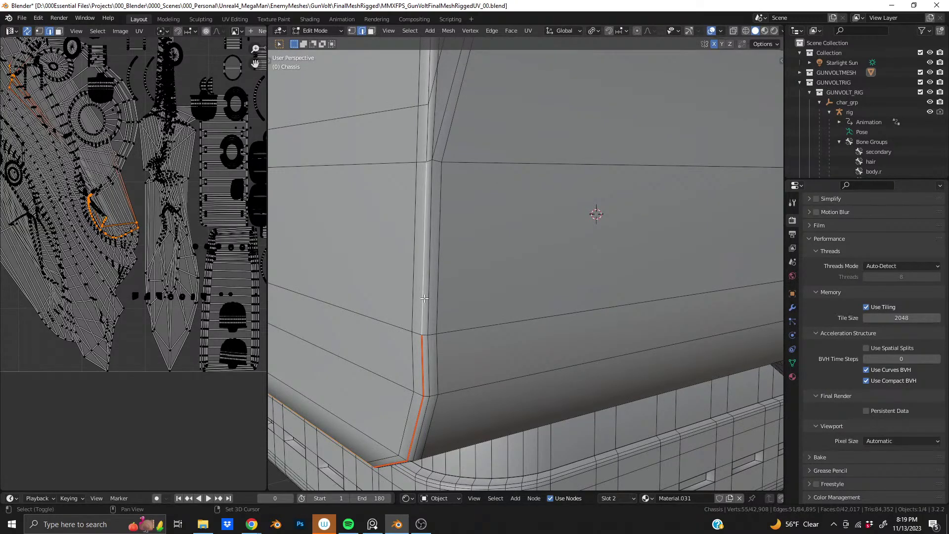
scroll(430, 297, "up", 4)
left_click(494, 287, "shift")
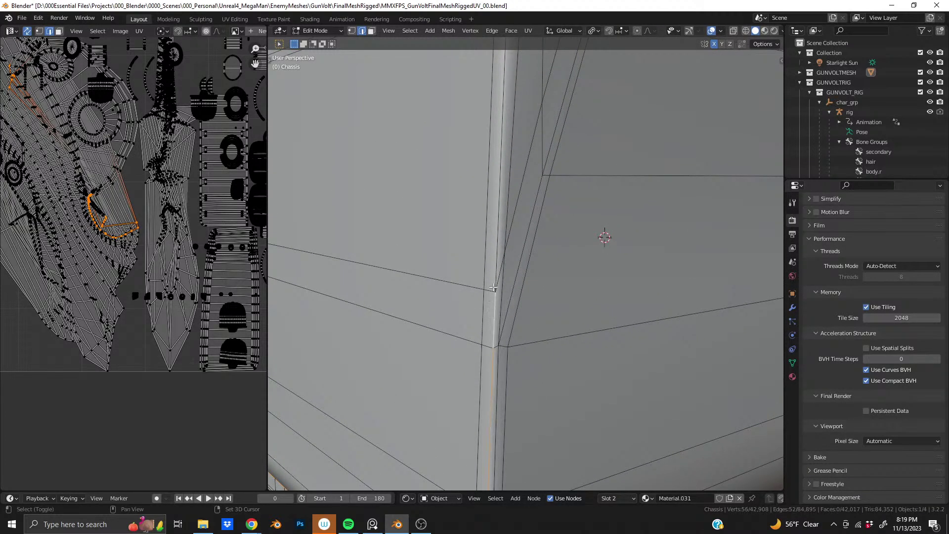
left_click(494, 238, "shift")
Step: Extend the rim selection up the front arch with the short edge and the long edge above it
middle_click_drag(495, 237, 515, 285)
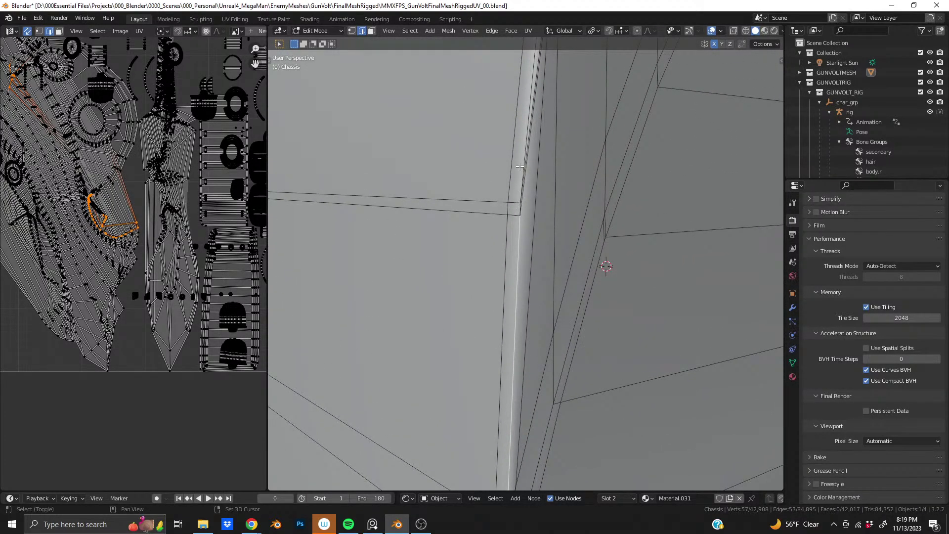
middle_click_drag(521, 166, 512, 261)
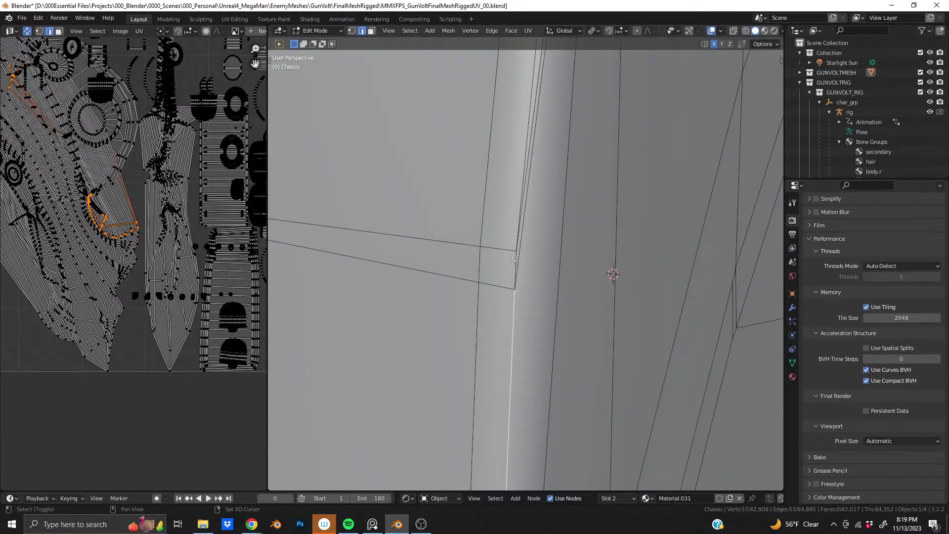
left_click(513, 258, "shift")
left_click(521, 172, "shift")
middle_click_drag(521, 175, 539, 269)
scroll(547, 218, "down", 4)
Step: Add the remaining two rim edges along the upper front arch to the selection and mark the selected rim as seam
middle_click_drag(547, 218, 542, 254)
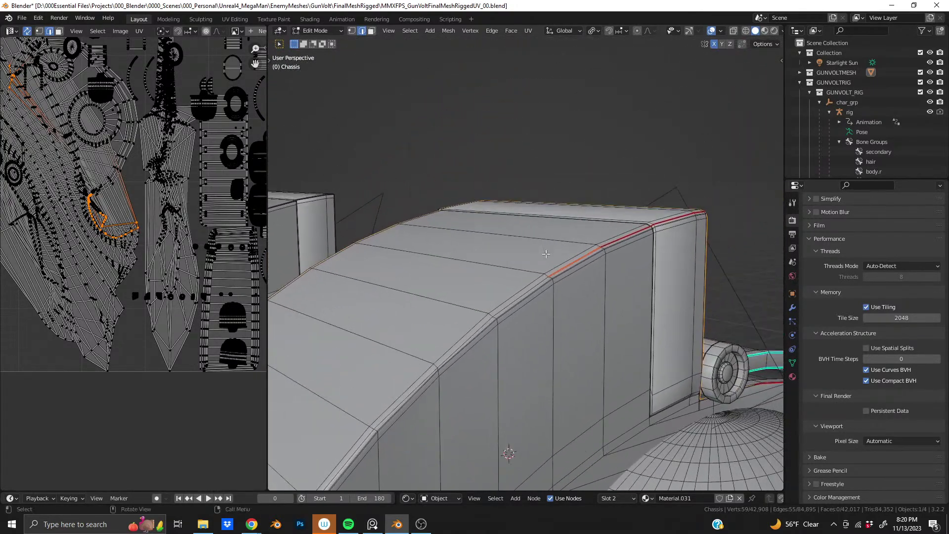
scroll(542, 258, "up", 5)
middle_click_drag(536, 345, 569, 206, "shift")
left_click(544, 233, "shift")
left_click(500, 226, "shift")
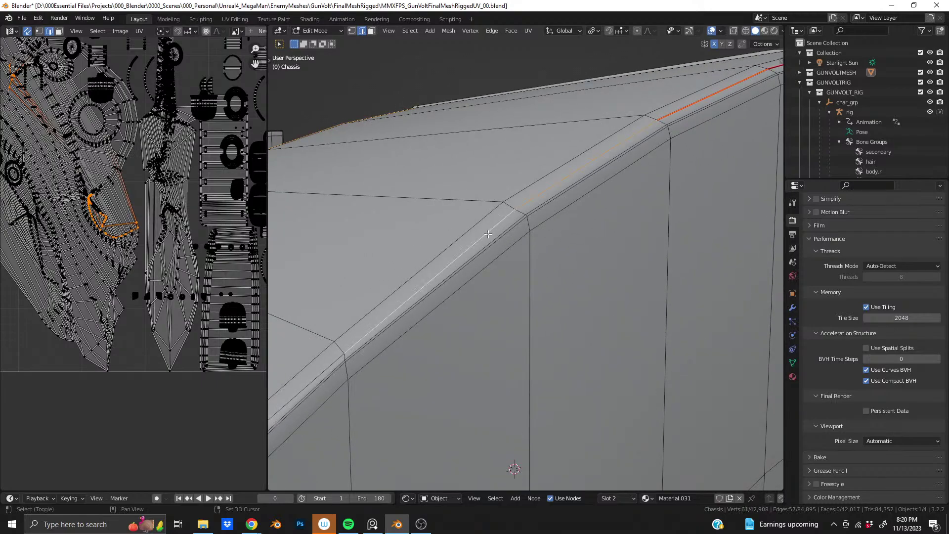
scroll(499, 227, "down", 8)
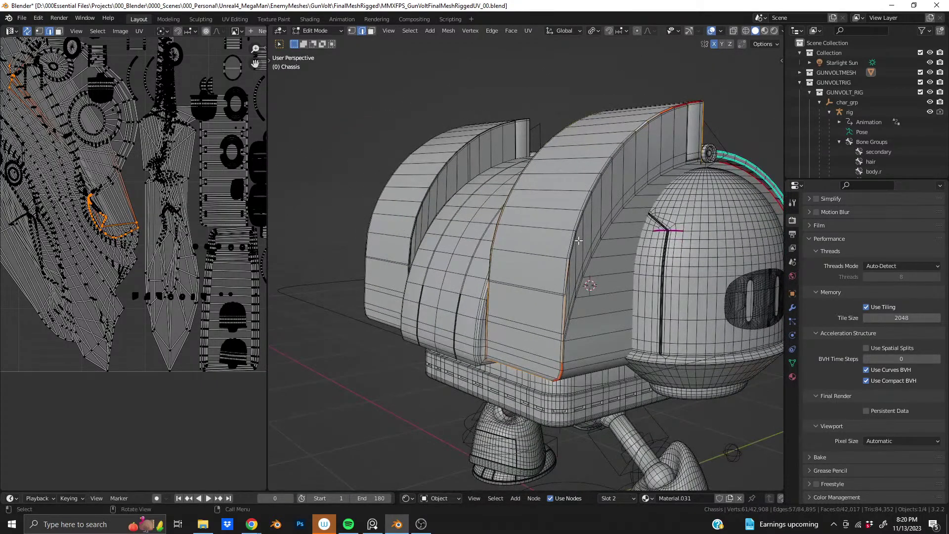
right_click(566, 268)
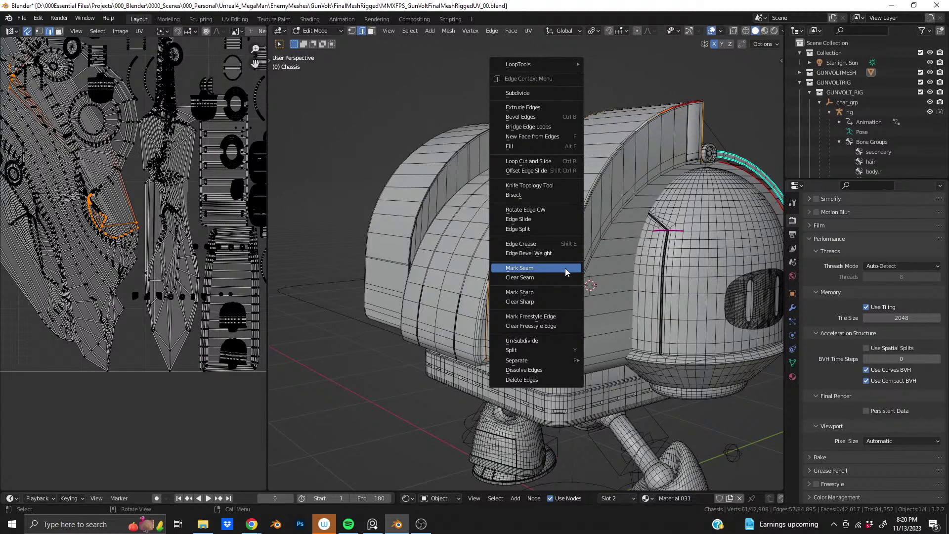
left_click(566, 268)
scroll(155, 236, "down", 6)
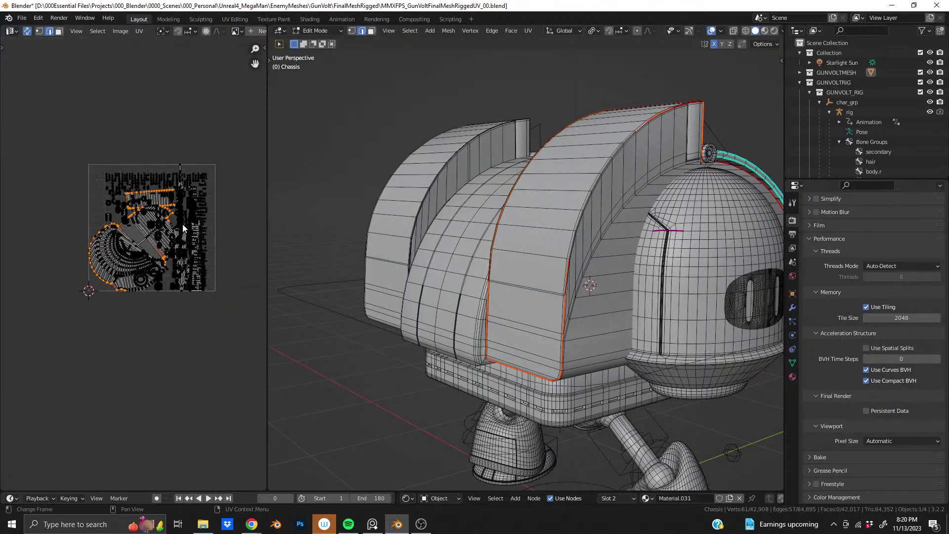
scroll(155, 236, "up", 3)
scroll(156, 210, "up", 1)
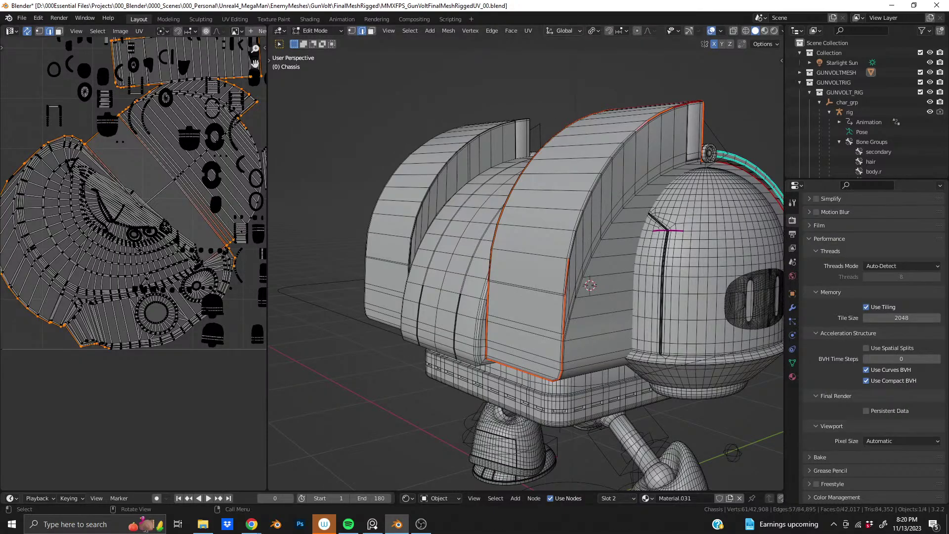
key("alt+Tab")
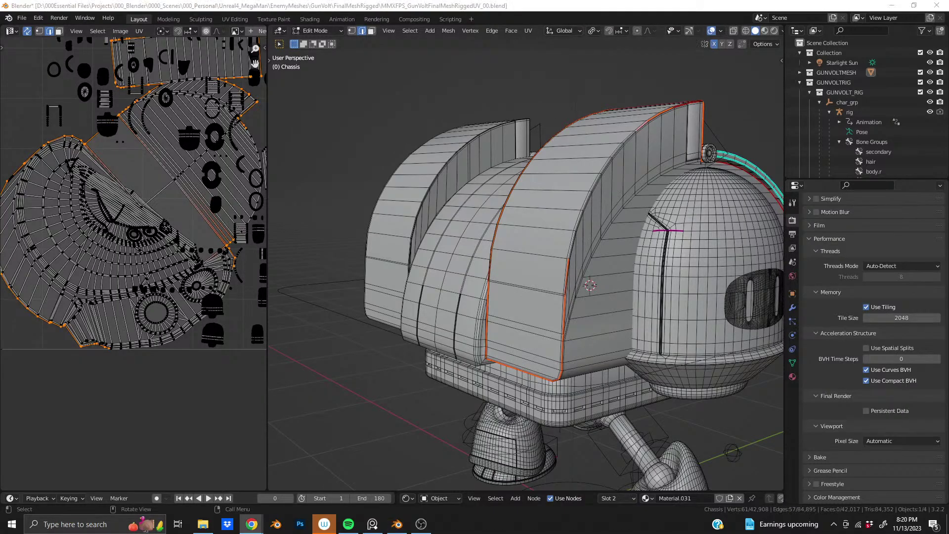
Step: Select all seam-marked edges of the chassis with Select Similar by Seam
middle_click_drag(538, 165, 560, 213)
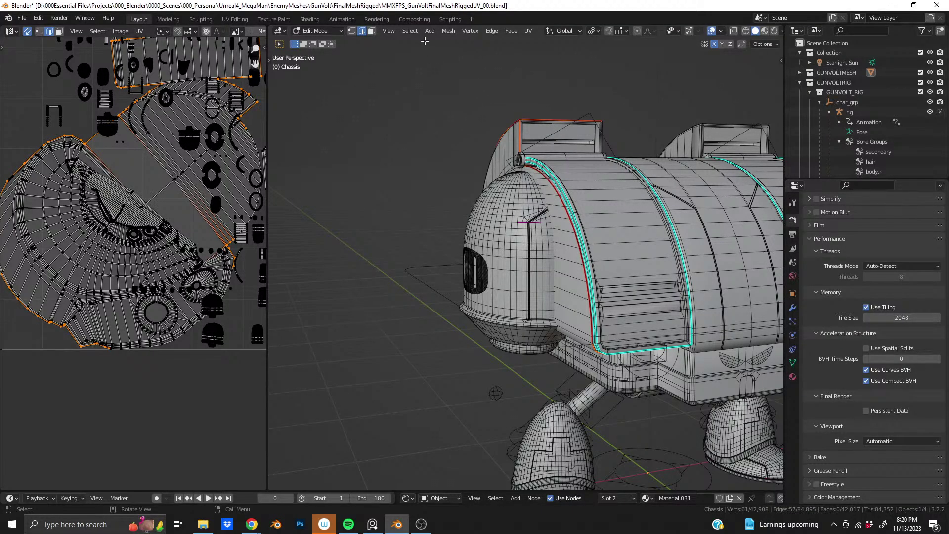
left_click(410, 31)
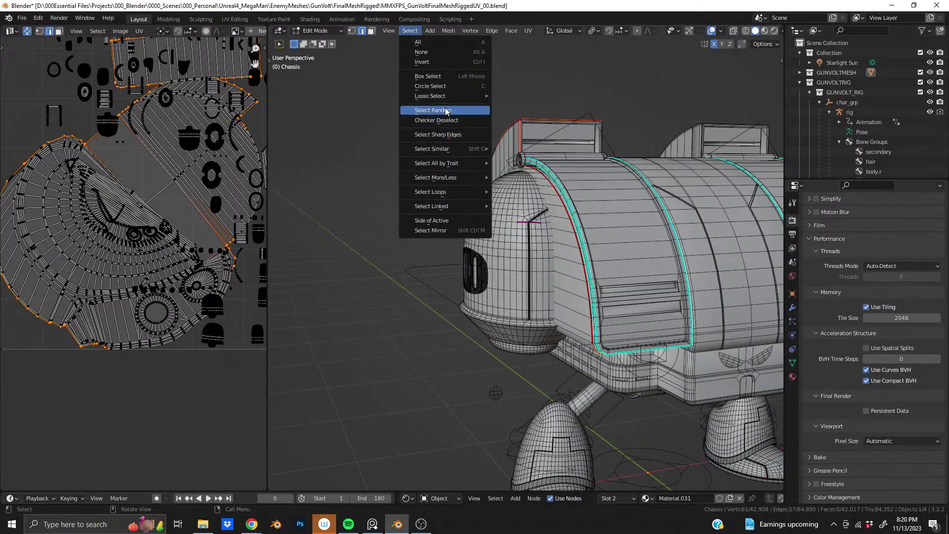
mouse_move(454, 179)
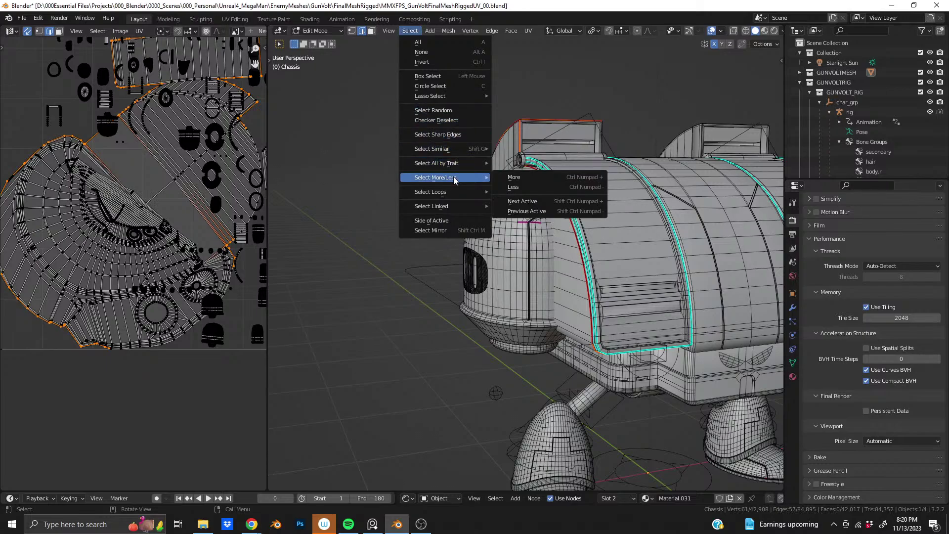
mouse_move(456, 148)
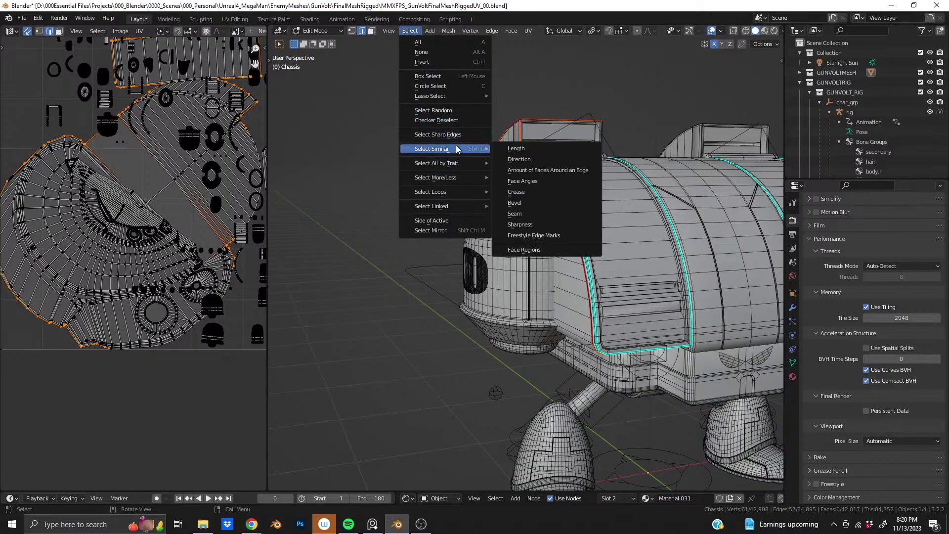
left_click(535, 214)
middle_click_drag(569, 202, 554, 190)
right_click(554, 190)
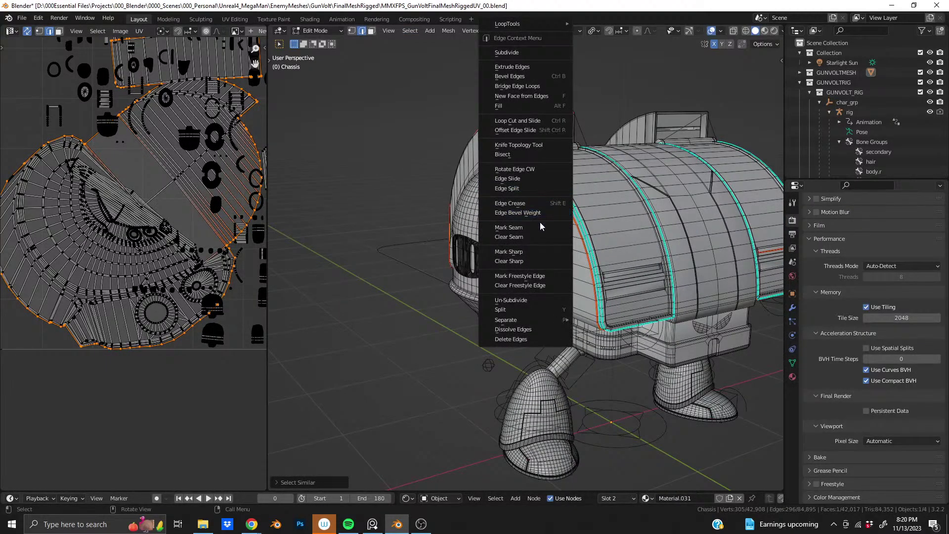
left_click(536, 235)
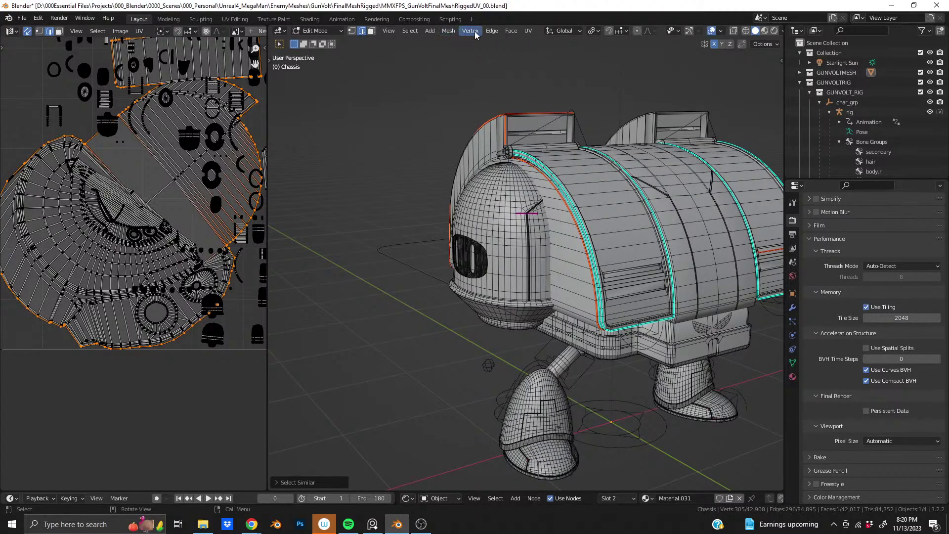
left_click(528, 31)
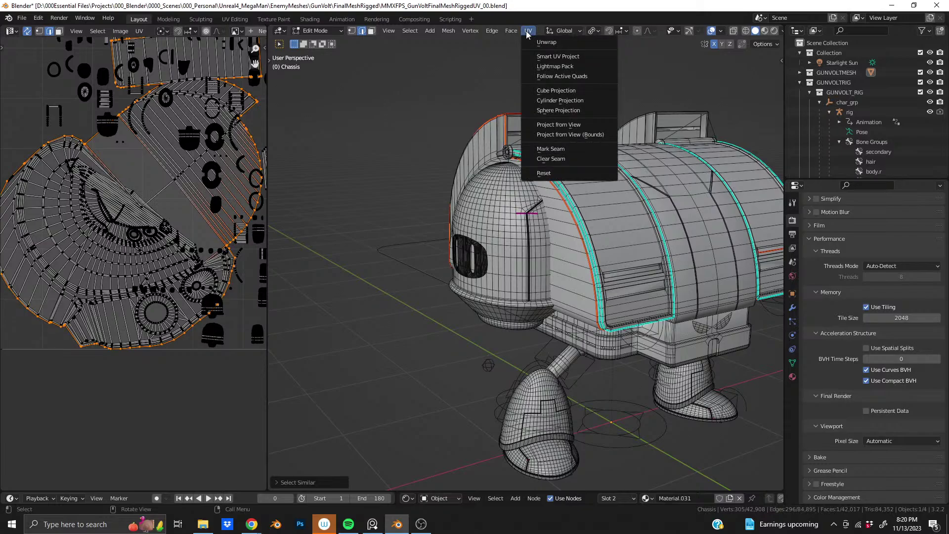
mouse_move(477, 32)
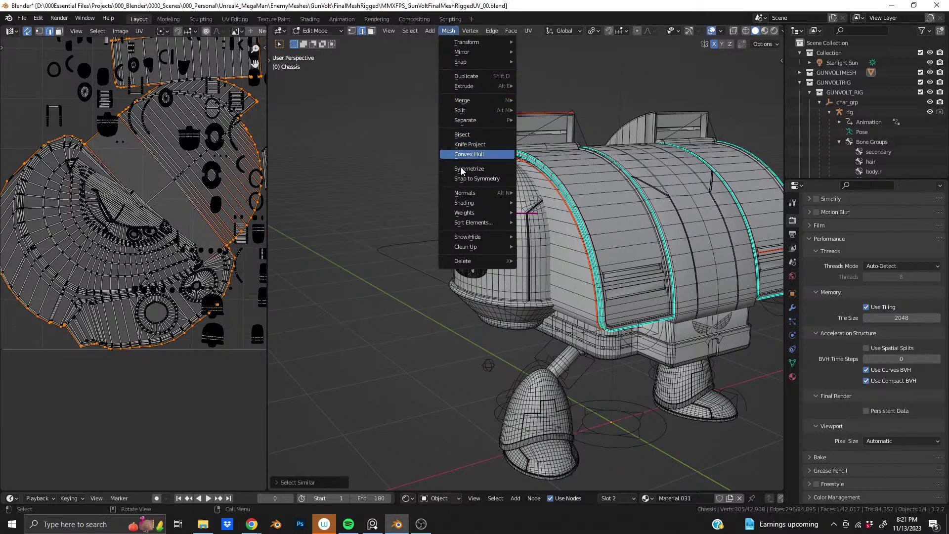
mouse_move(464, 225)
mouse_move(462, 52)
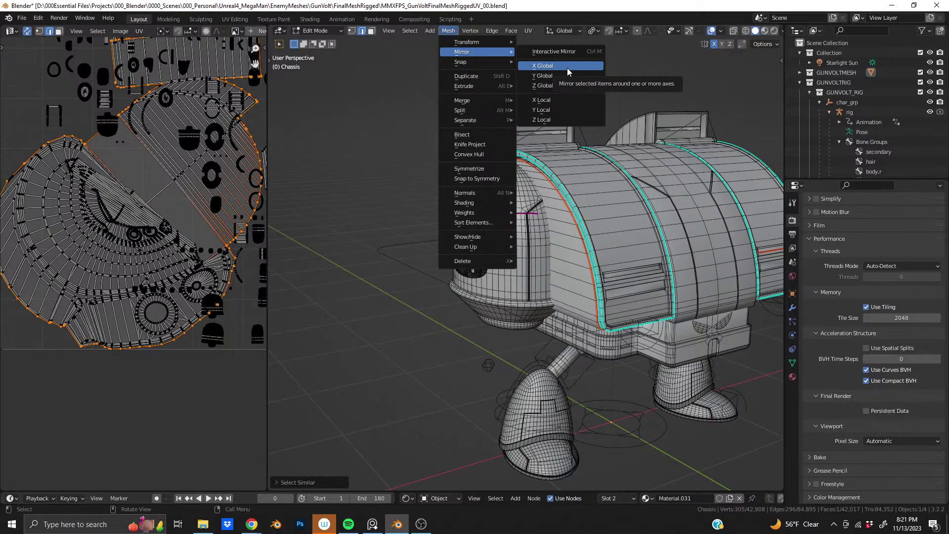
scroll(565, 153, "up", 5)
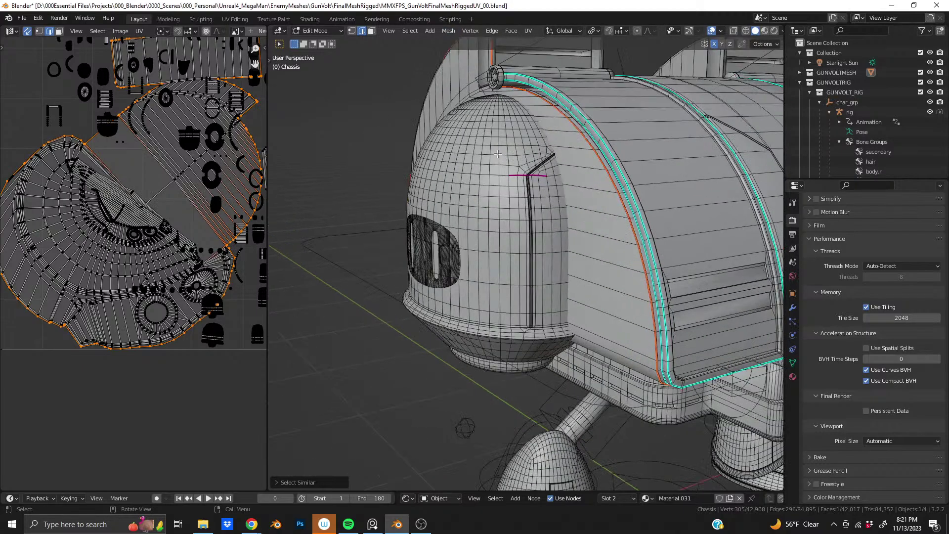
middle_click_drag(544, 163, 677, 192)
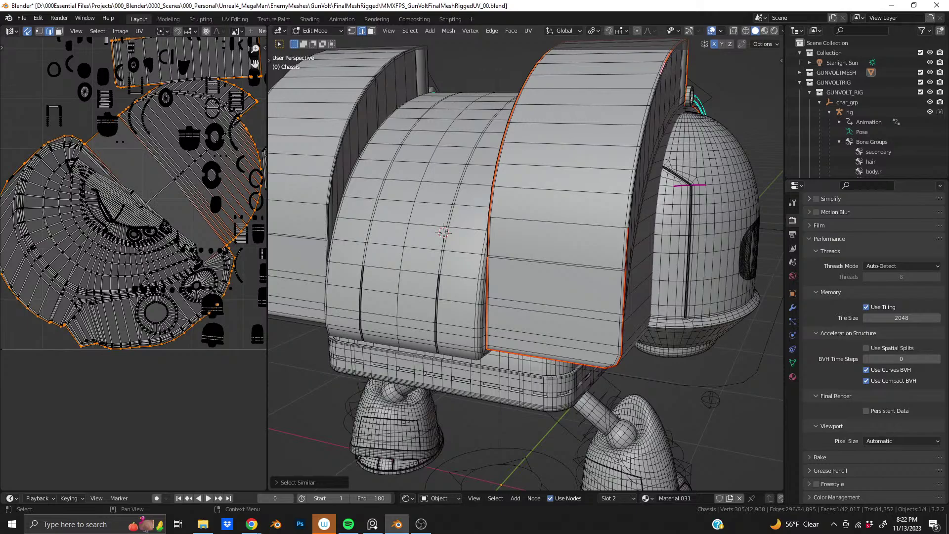
scroll(486, 247, "down", 5)
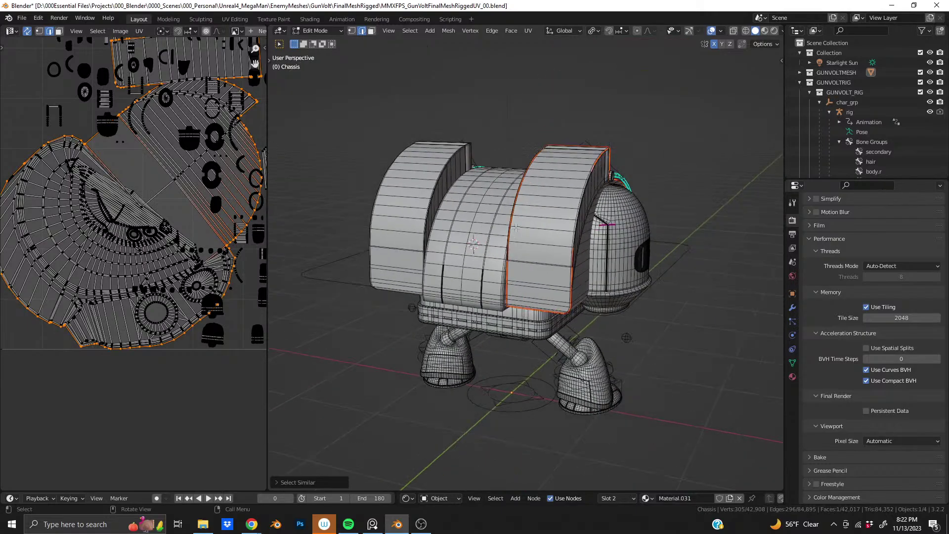
middle_click_drag(487, 247, 433, 215)
scroll(528, 231, "up", 4)
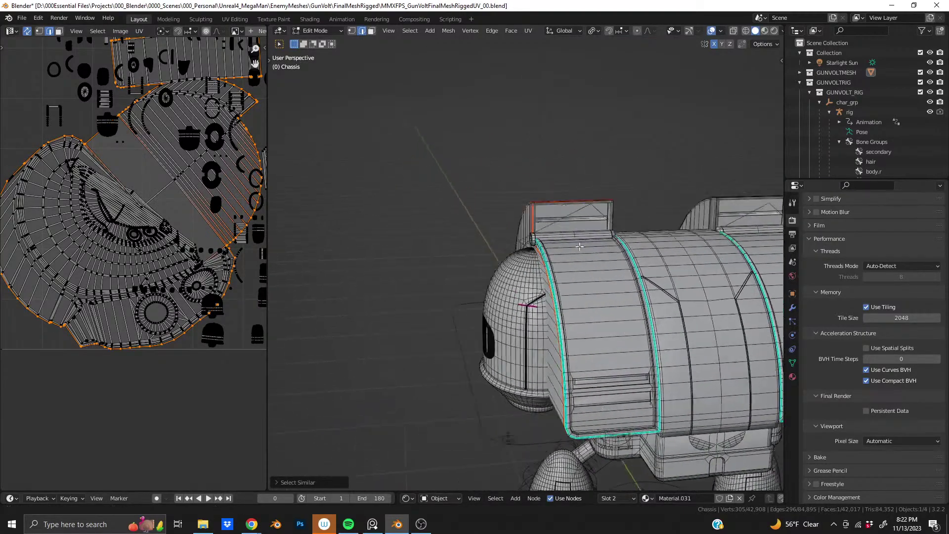
Step: Switch the seam edge selection to the opposite side of the chassis with Select Mirror and mark those edges as seam
left_click(410, 30)
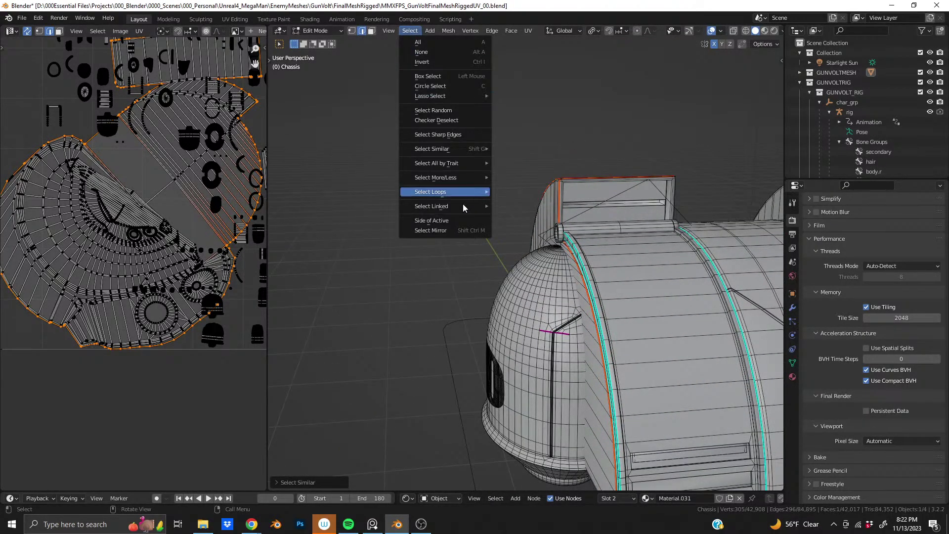
left_click(449, 76)
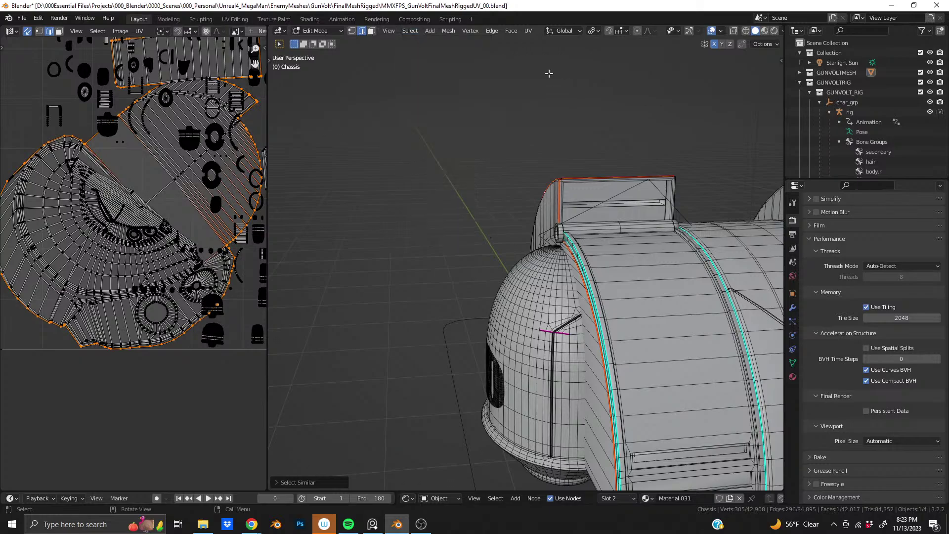
left_click(418, 30)
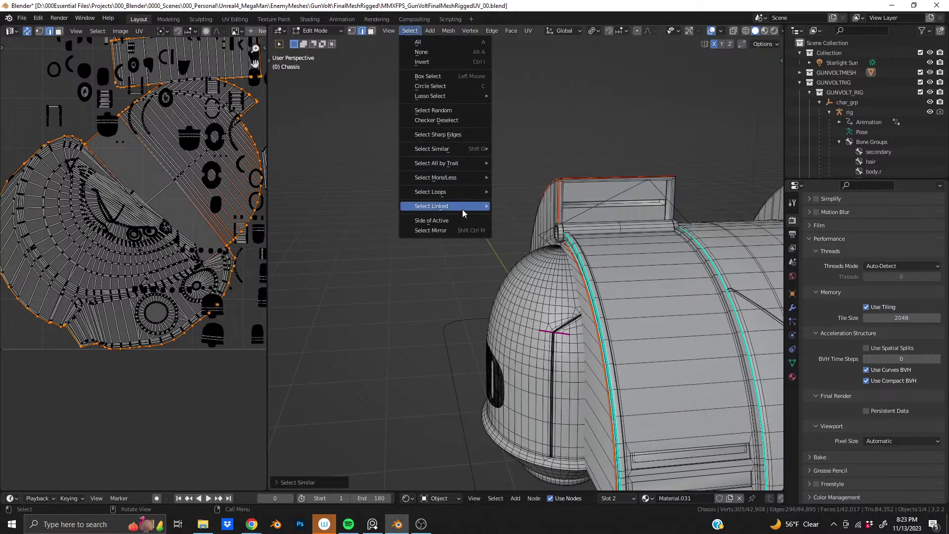
left_click(431, 230)
middle_click_drag(458, 230, 548, 242)
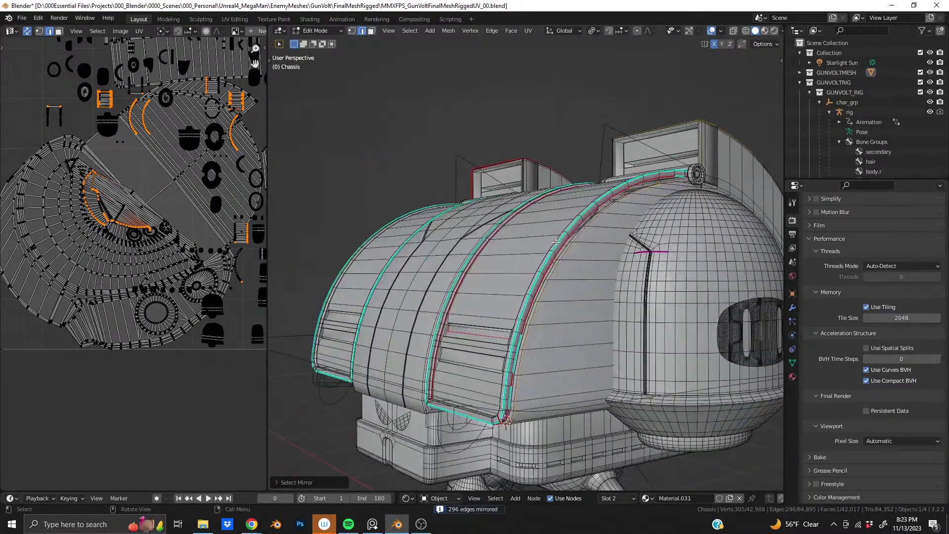
right_click(568, 239)
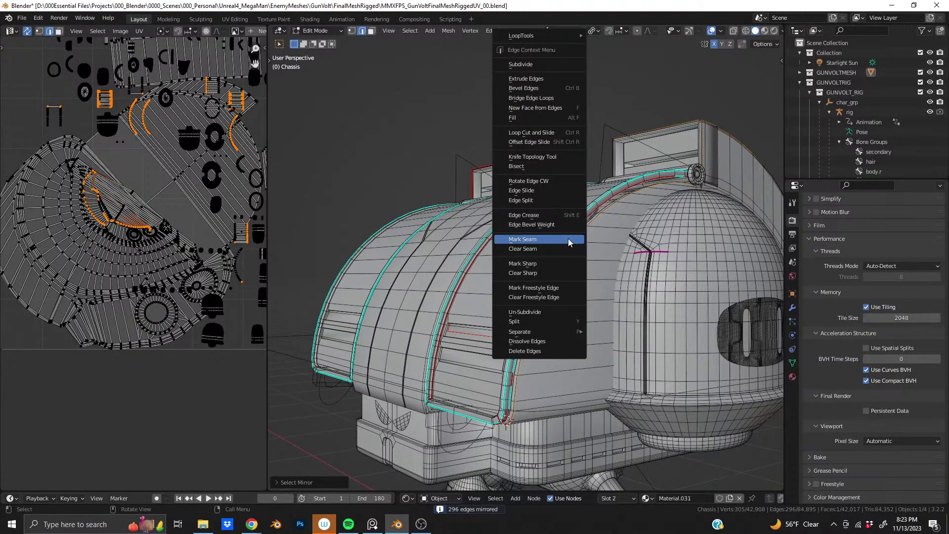
left_click(568, 239)
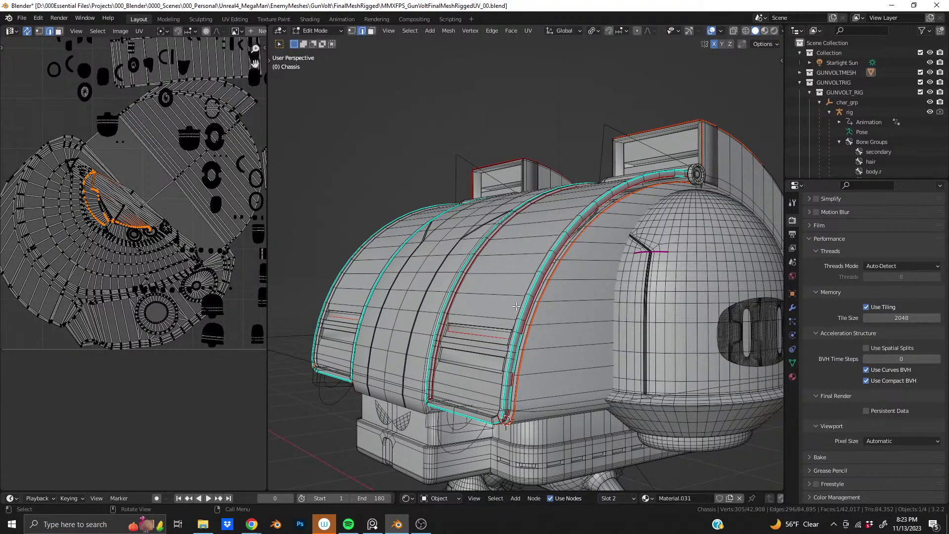
Step: Examine the seams from the front of the mech and the selected edges across the UV layout
middle_click_drag(466, 332, 490, 247)
scroll(146, 215, "down", 3)
scroll(146, 216, "up", 3)
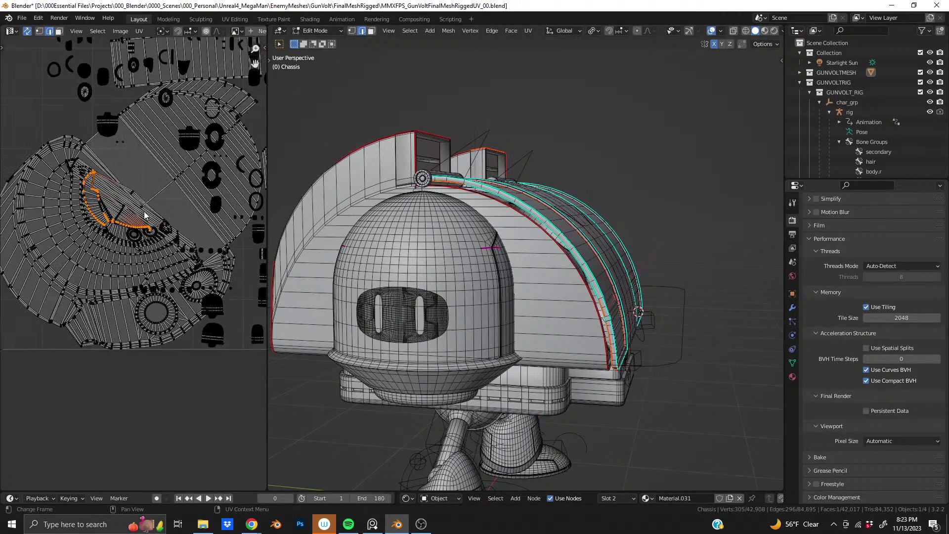
scroll(145, 216, "down", 2)
middle_click_drag(145, 216, 77, 261)
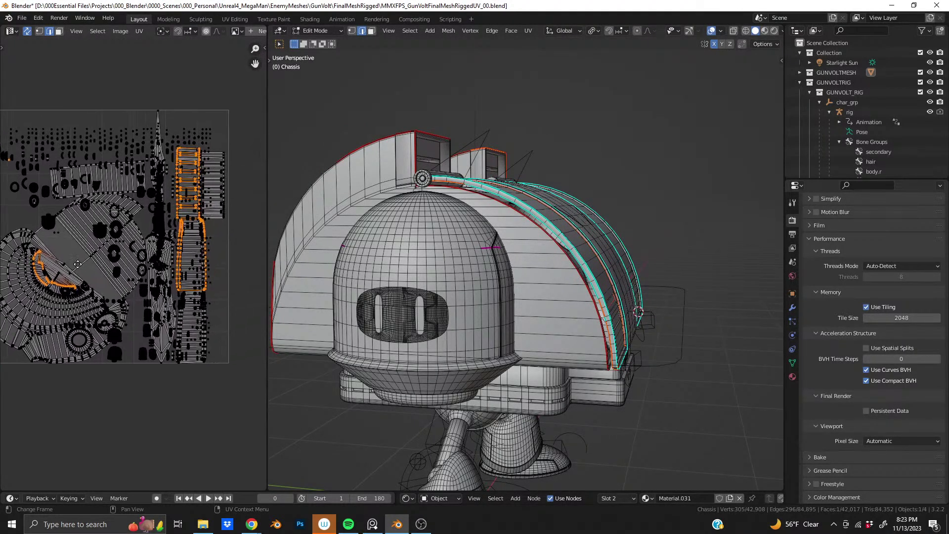
scroll(193, 227, "up", 3)
scroll(195, 226, "down", 4)
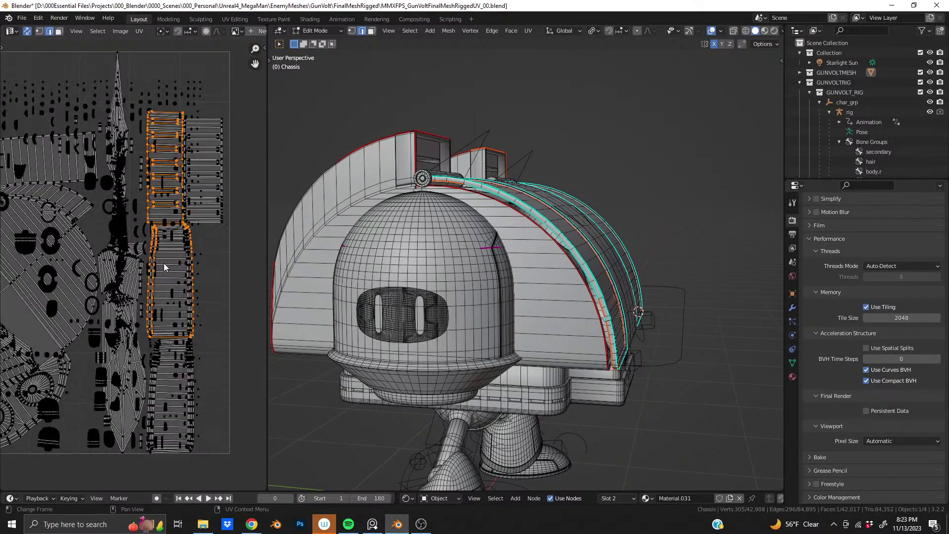
middle_click_drag(189, 262, 219, 236)
scroll(442, 264, "down", 4)
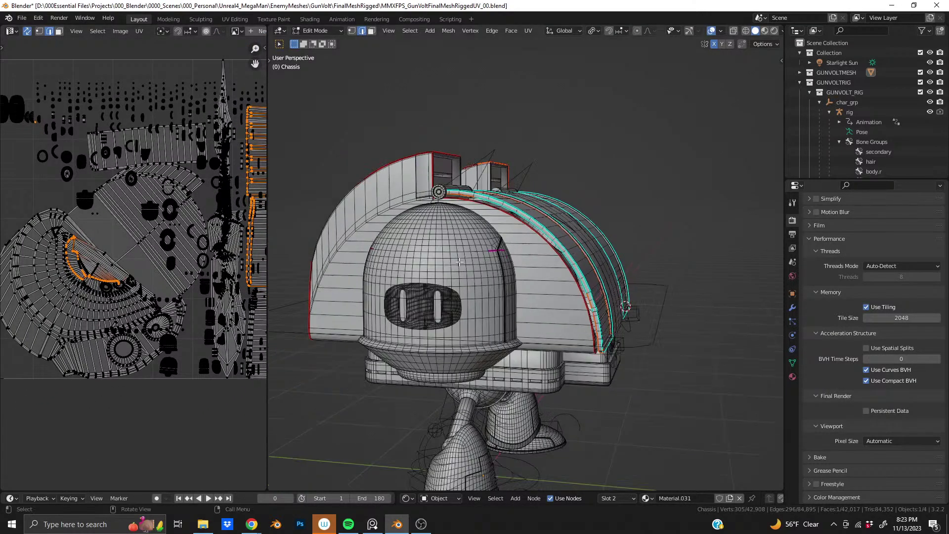
Step: Examine the rim seams along the undersides and lower corners of both front side panels
middle_click_drag(443, 264, 609, 318, "shift")
scroll(534, 263, "up", 3)
scroll(557, 261, "down", 3)
scroll(575, 280, "up", 4)
middle_click_drag(552, 253, 507, 280)
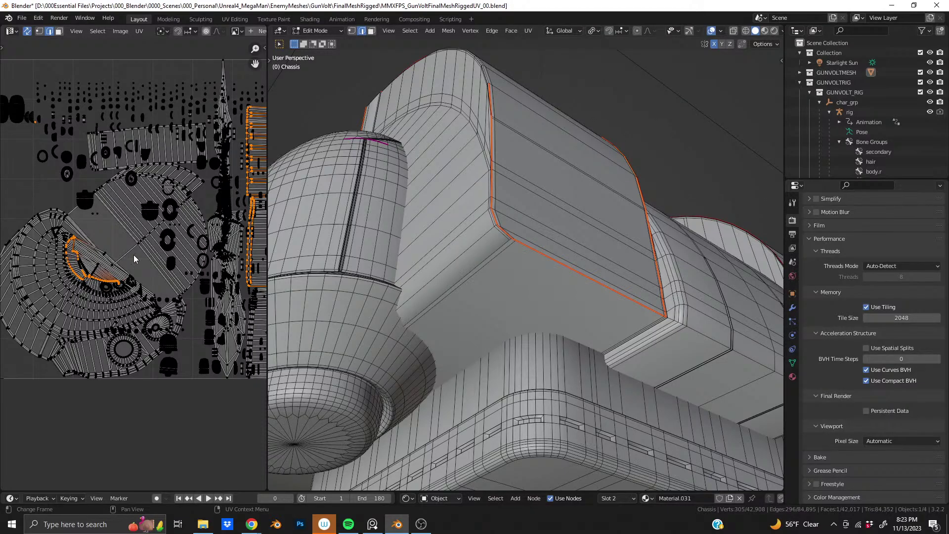
middle_click_drag(497, 213, 532, 227)
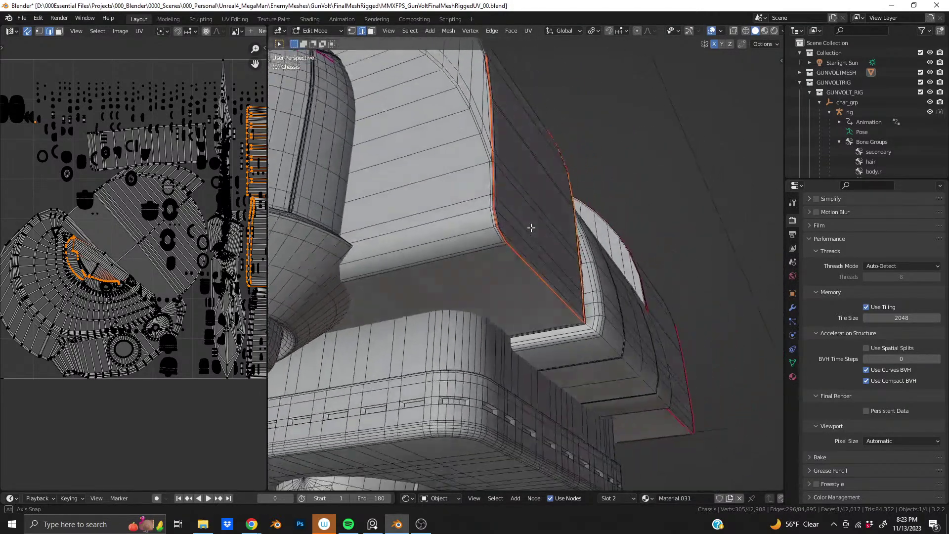
scroll(491, 209, "down", 5)
scroll(491, 209, "up", 8)
middle_click_drag(495, 306, 595, 345)
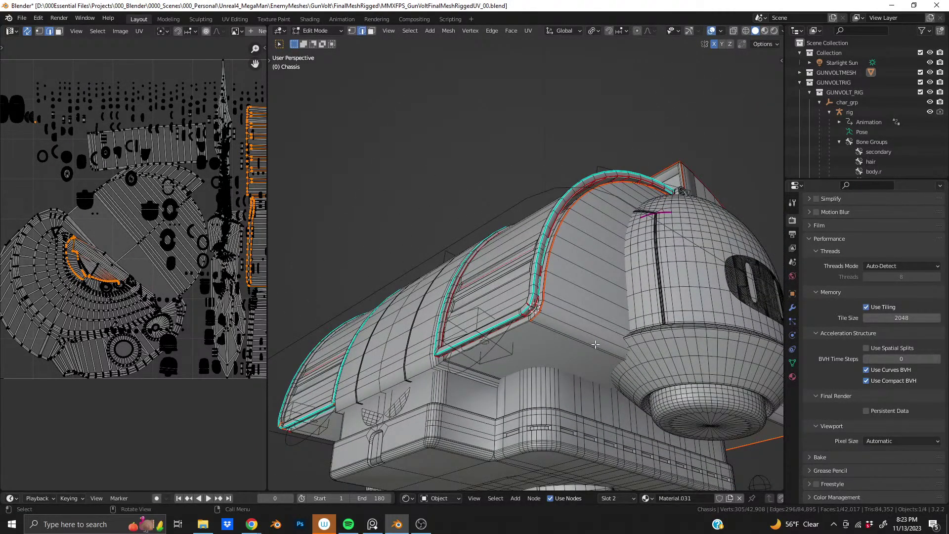
middle_click_drag(475, 363, 475, 266, "shift")
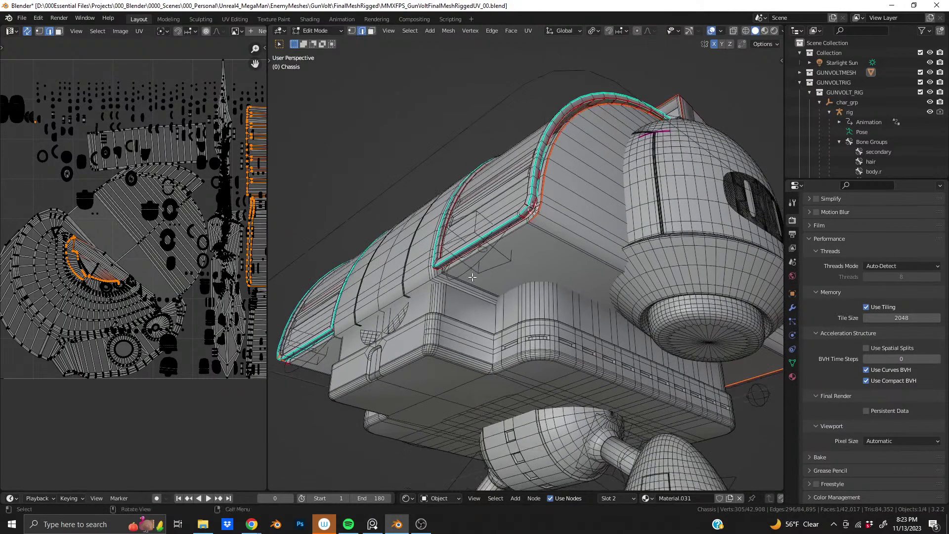
scroll(476, 266, "up", 3)
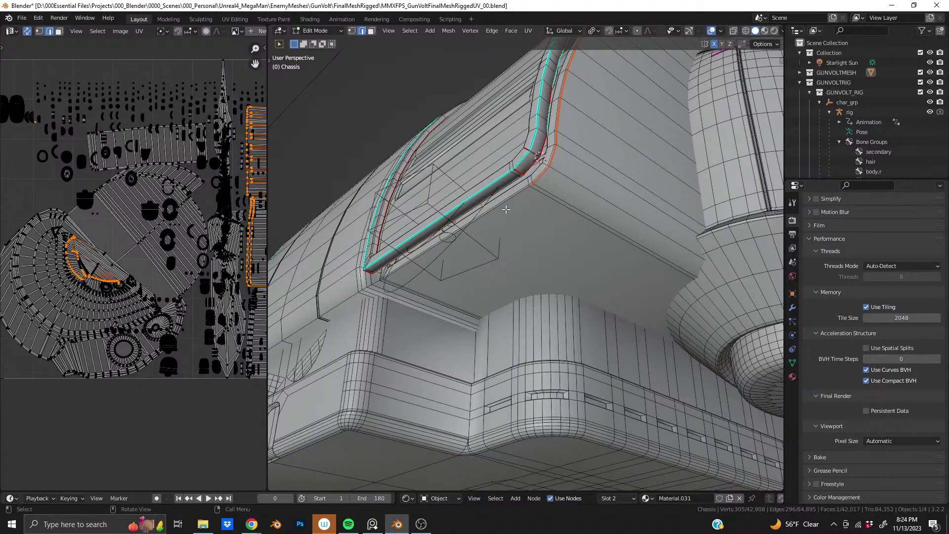
Step: Turn on X-ray, select the horizontal edge loop across the chassis's lower rear edge and mark it as seam
middle_click_drag(506, 209, 483, 247)
left_click(540, 307, "alt")
scroll(636, 271, "down", 4)
middle_click_drag(553, 210, 738, 67)
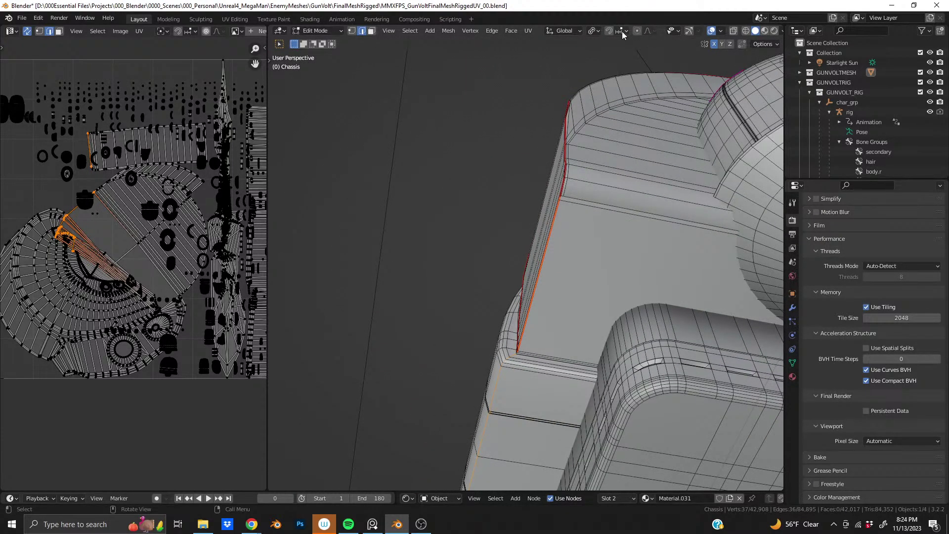
left_click(733, 32)
middle_click_drag(494, 299, 533, 286)
scroll(533, 286, "up", 5)
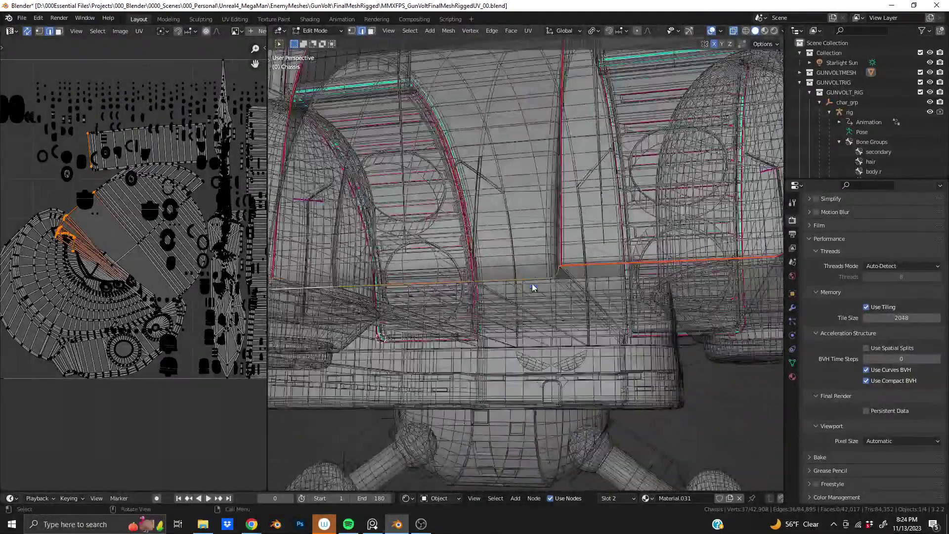
right_click(532, 283)
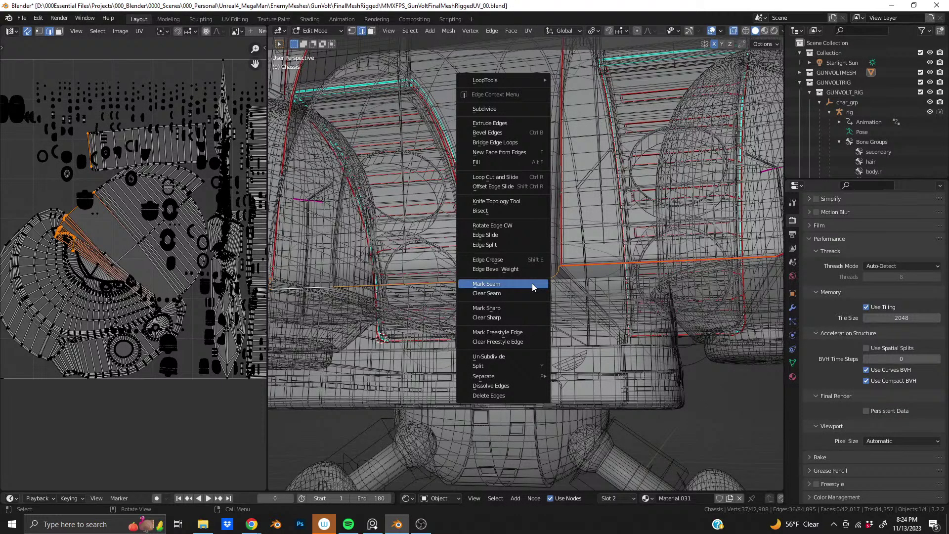
left_click(532, 283)
Step: Examine the chassis's updated UV layout and widen the UV editor
scroll(123, 271, "up", 5)
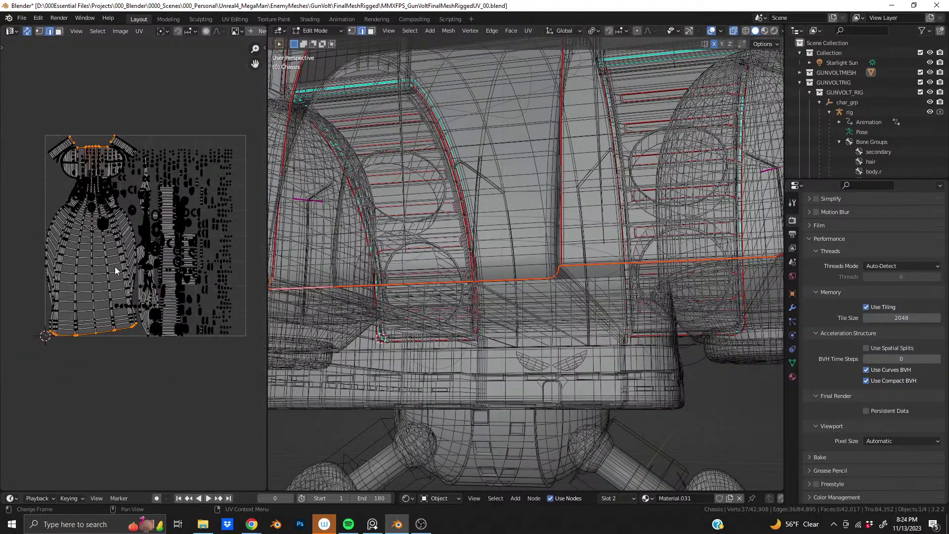
scroll(131, 275, "down", 6)
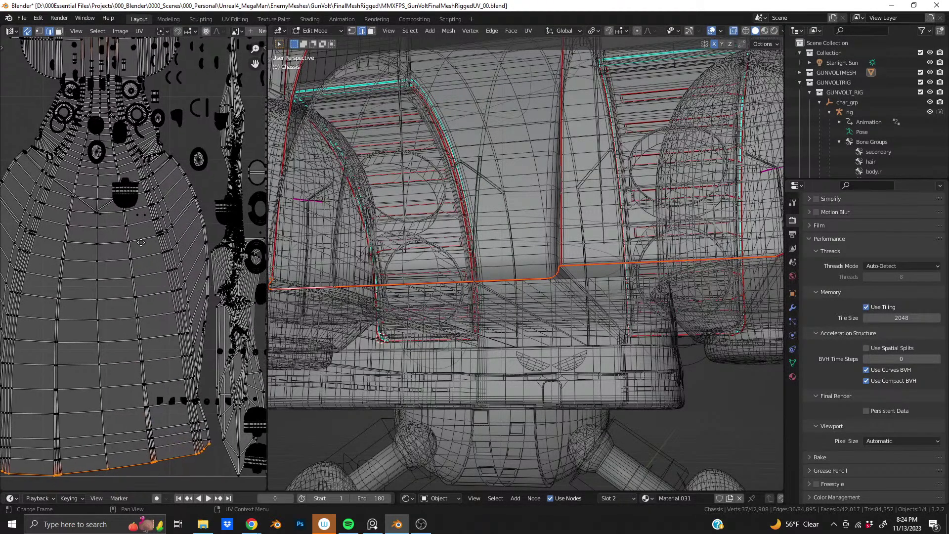
middle_click_drag(144, 226, 109, 237)
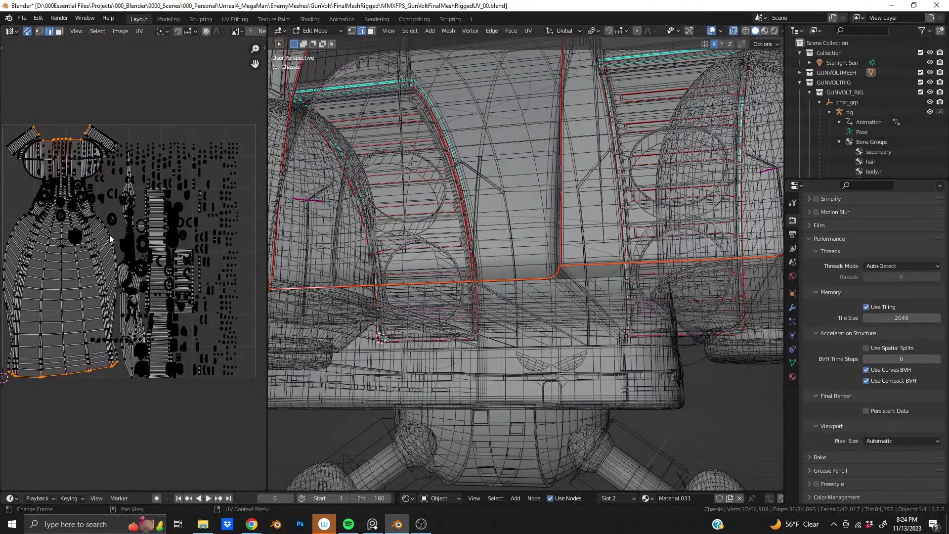
left_click_drag(266, 107, 385, 115)
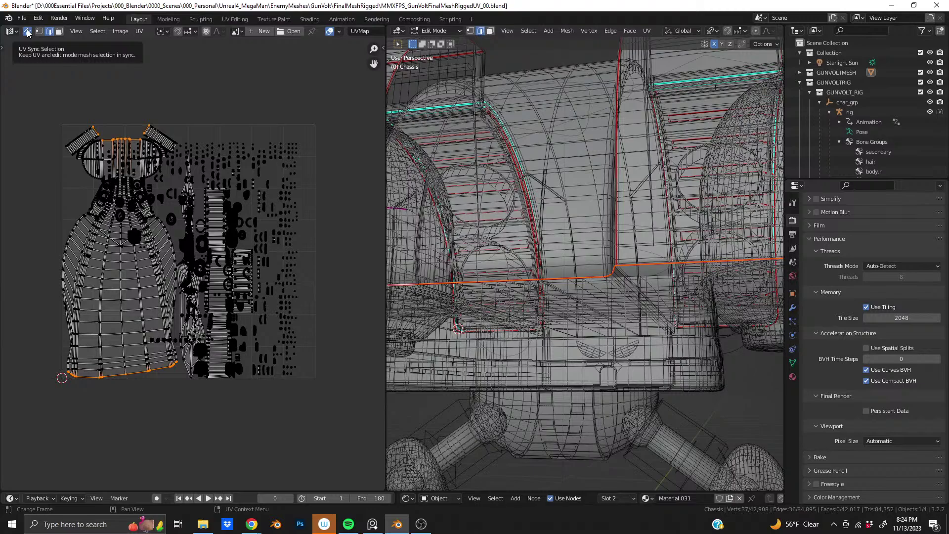
left_click(97, 31)
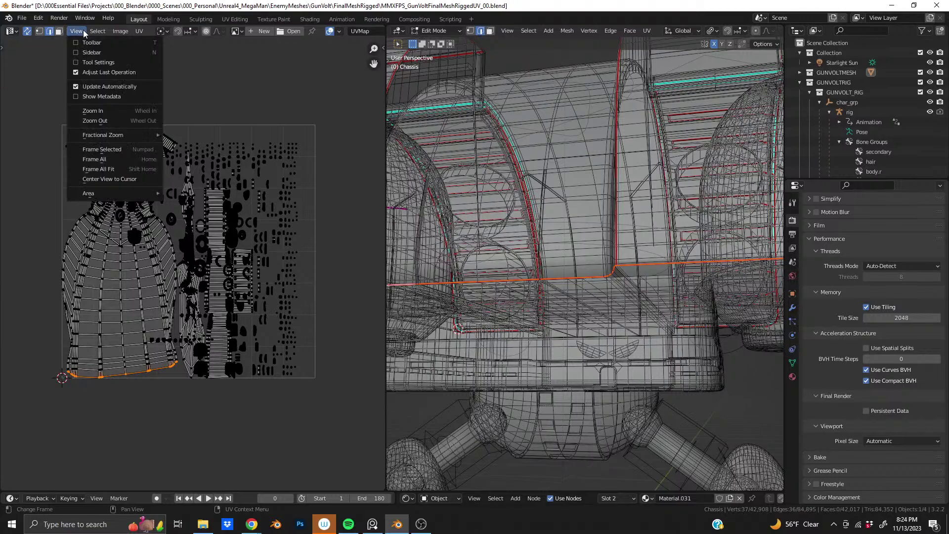
left_click(76, 30)
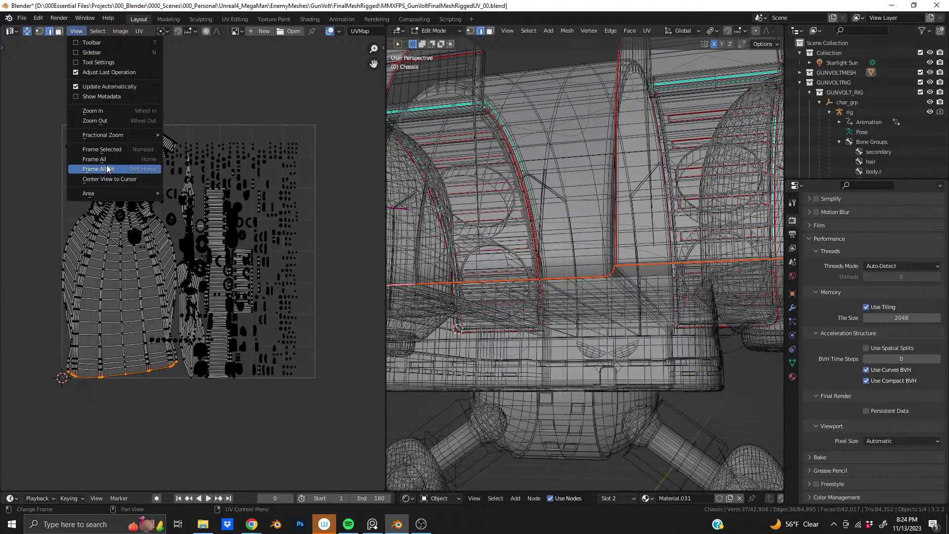
mouse_move(98, 140)
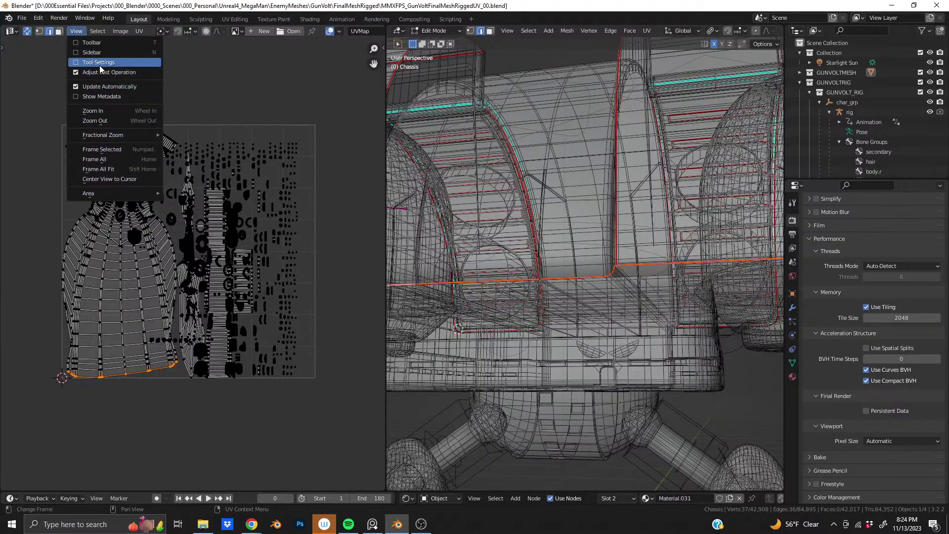
left_click(98, 32)
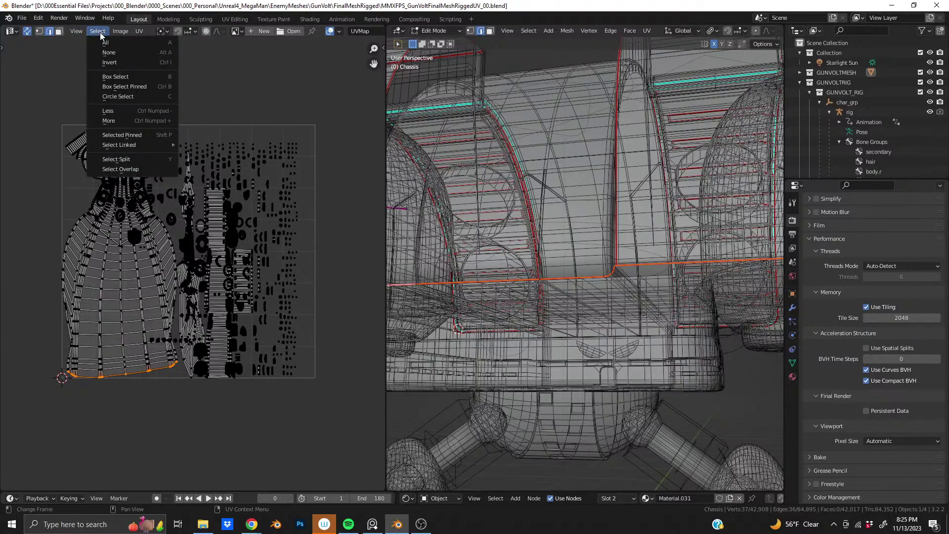
mouse_move(127, 32)
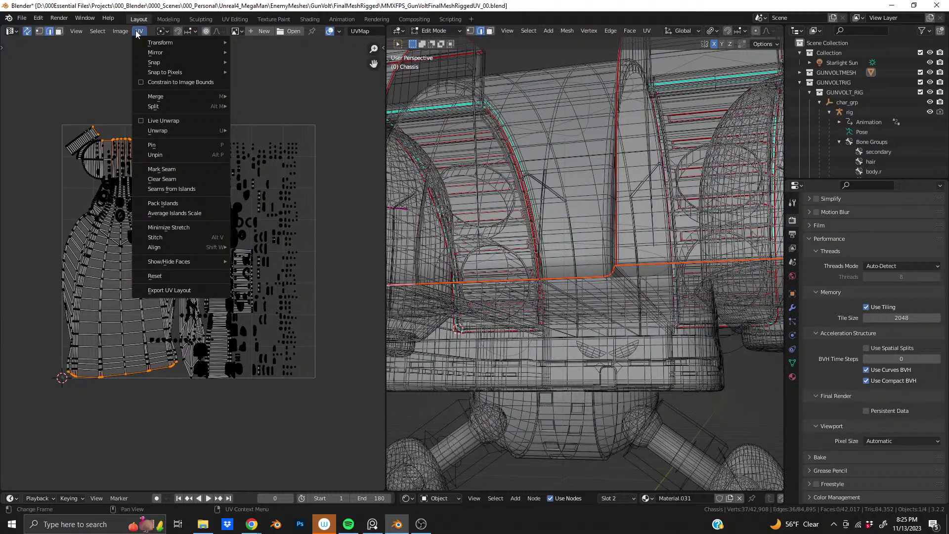
left_click(135, 31)
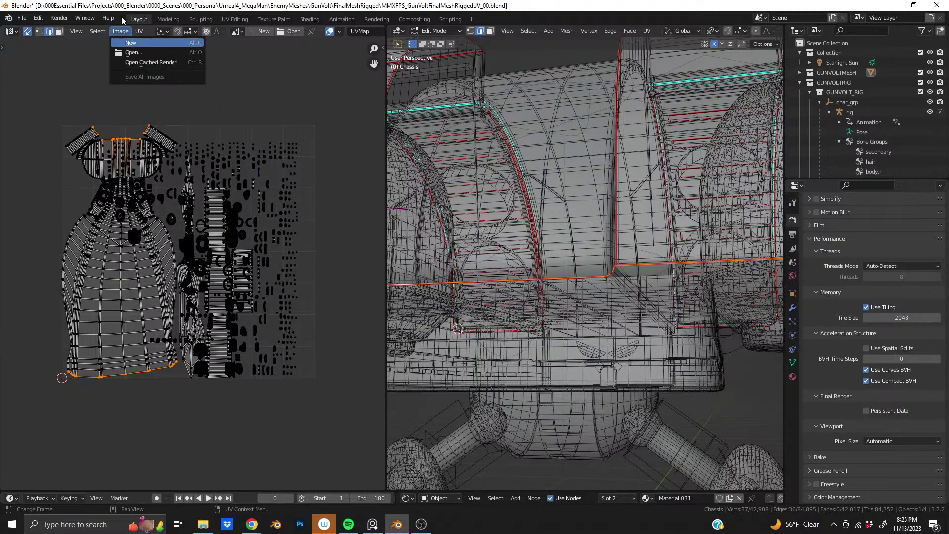
left_click(13, 33)
left_click(13, 35)
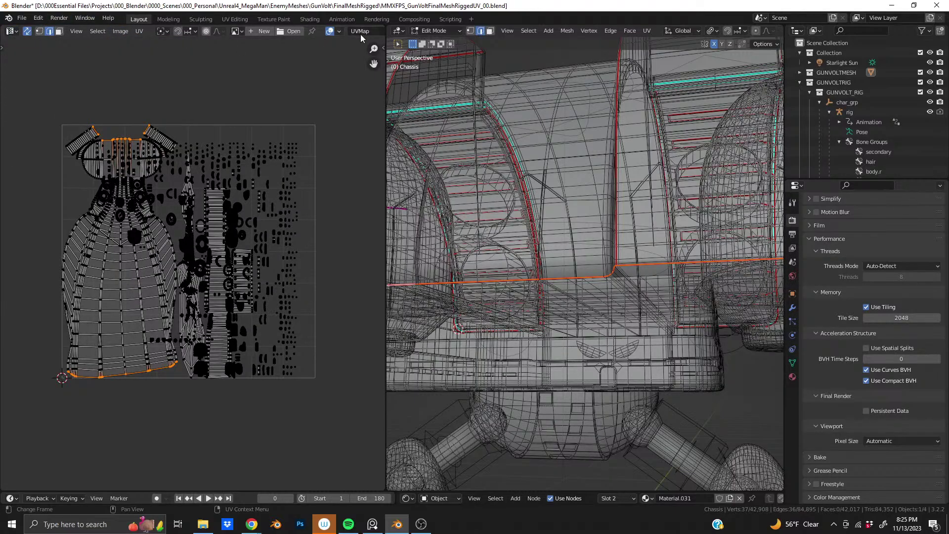
Step: Widen the UV editor further and enable the Display Stretch overlay
left_click_drag(386, 42, 627, 46)
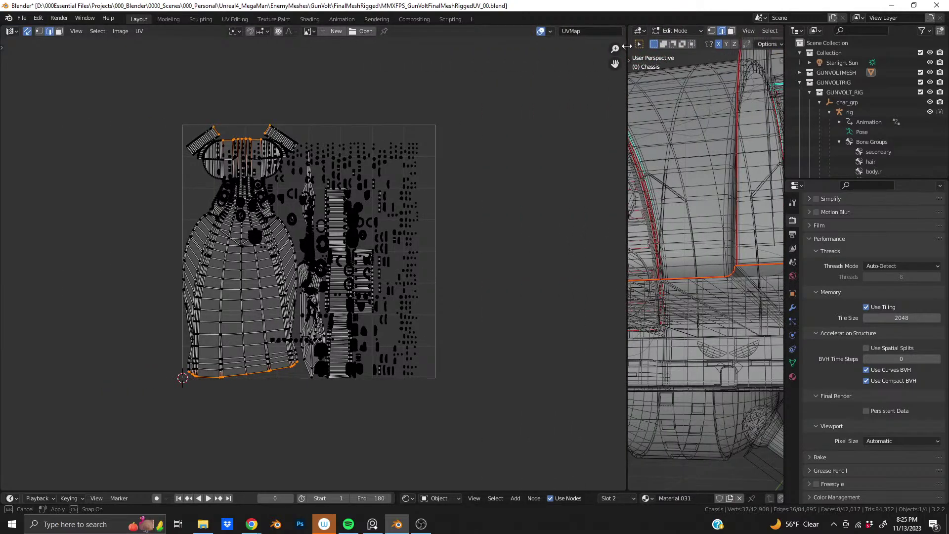
left_click(551, 31)
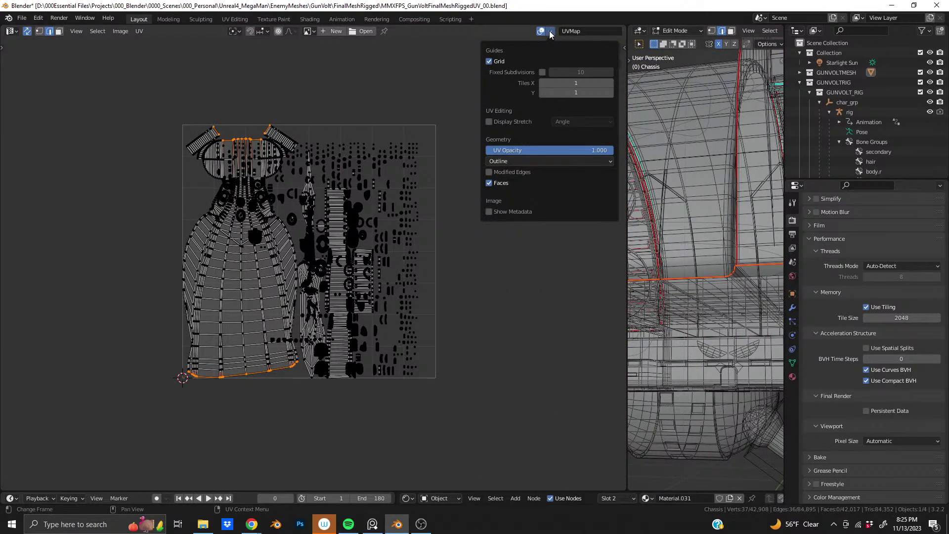
left_click(489, 122)
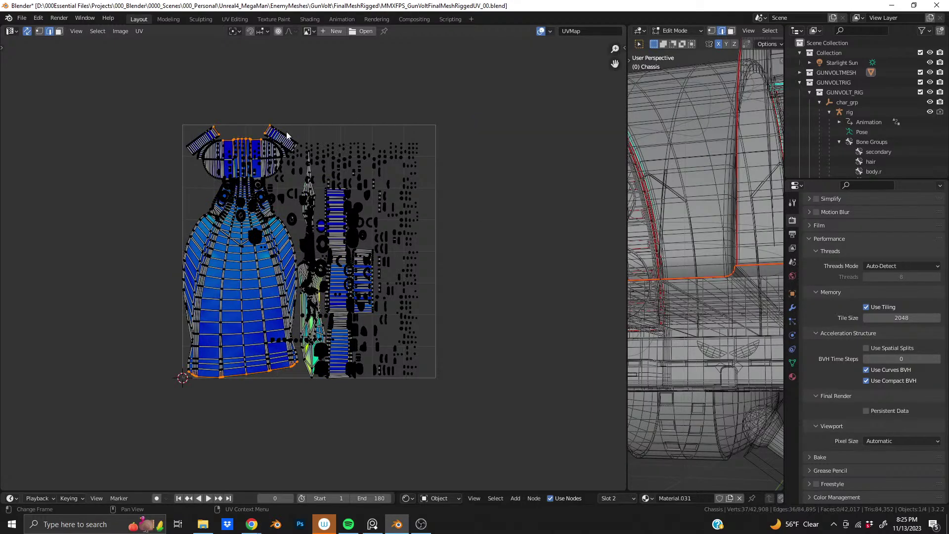
Step: Inspect the stretch colours on the large chassis island and select the stretched patch beside its narrow neck
scroll(274, 370, "up", 2)
scroll(274, 369, "up", 2)
middle_click_drag(267, 193, 355, 294)
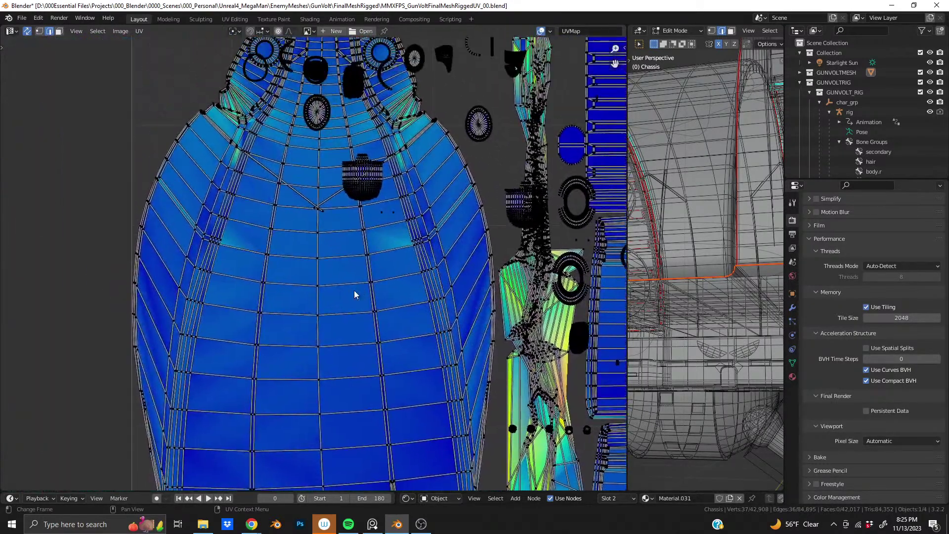
middle_click_drag(384, 178, 240, 372)
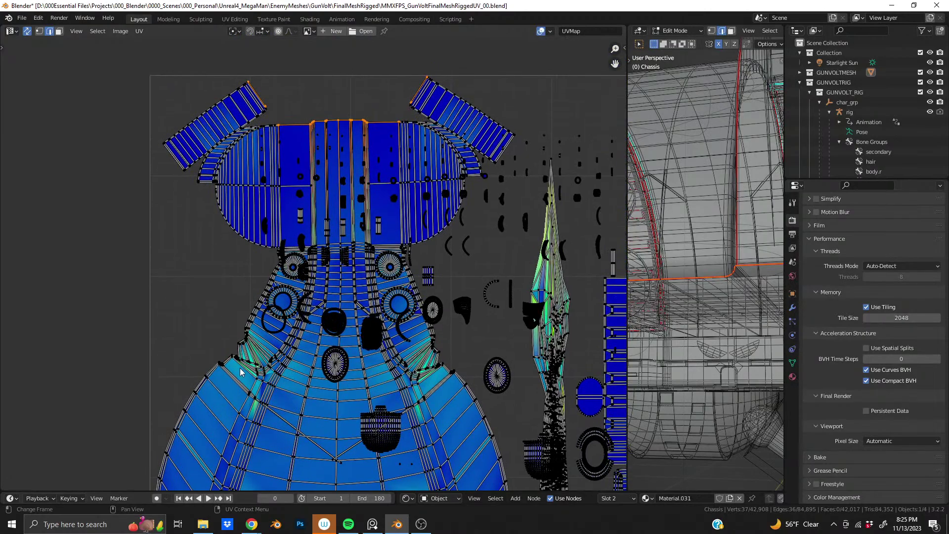
left_click(236, 341)
Step: Widen the 3D viewport and compare the selected UV patch with its location on the mech
scroll(690, 266, "down", 5)
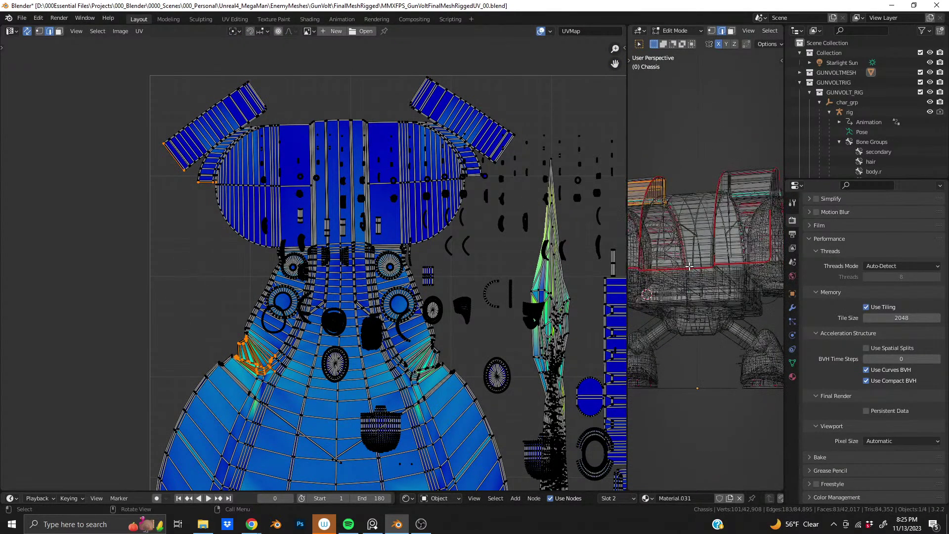
scroll(689, 266, "up", 1)
left_click_drag(627, 232, 326, 232)
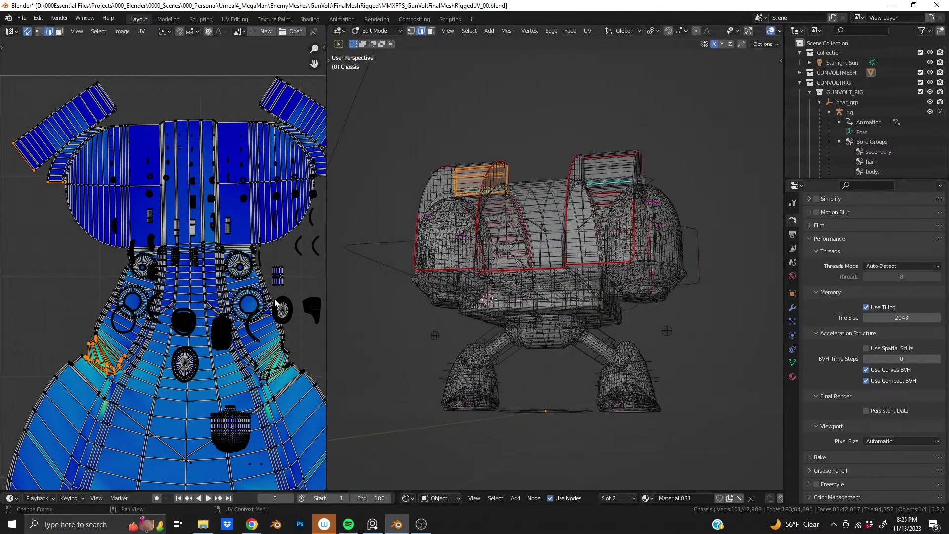
scroll(198, 296, "down", 3)
scroll(140, 198, "up", 2)
scroll(139, 198, "up", 1)
middle_click_drag(140, 198, 201, 379)
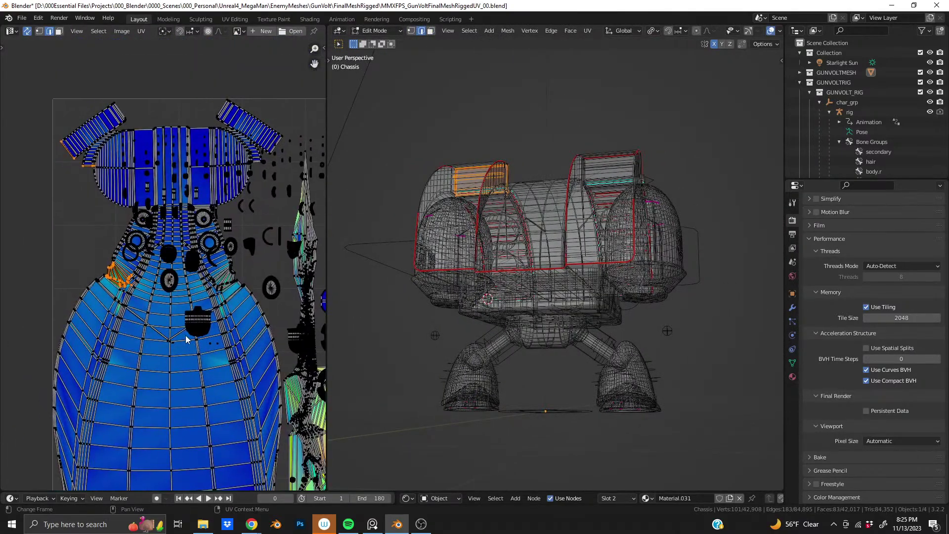
Step: Examine the selected fin patch on the chassis from several angles and from the front of the mech
scroll(484, 186, "up", 3)
middle_click_drag(484, 186, 706, 312, "shift")
scroll(505, 272, "up", 3)
scroll(584, 339, "up", 3)
scroll(583, 338, "down", 5)
scroll(705, 311, "up", 3)
middle_click_drag(397, 194, 608, 220)
scroll(569, 233, "down", 4)
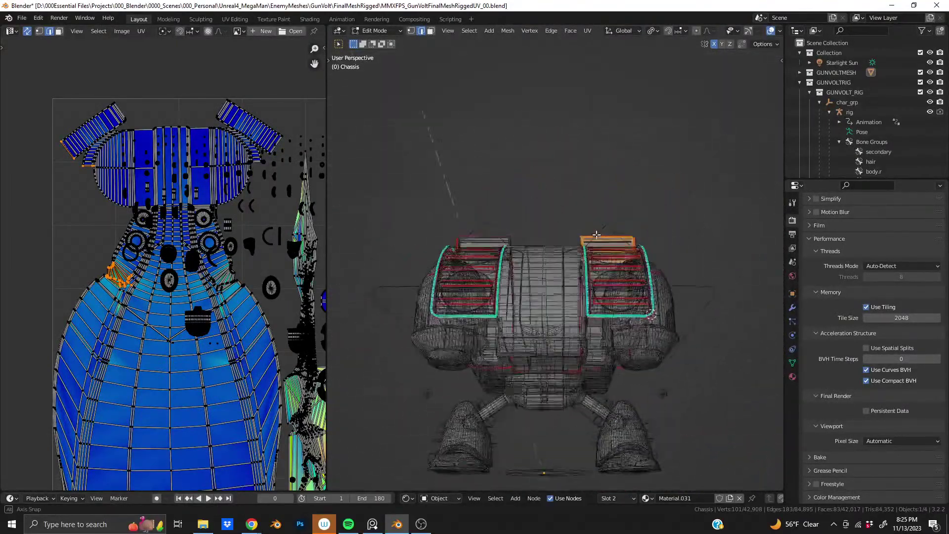
scroll(608, 218, "up", 2)
scroll(624, 222, "down", 1)
scroll(752, 33, "down", 3)
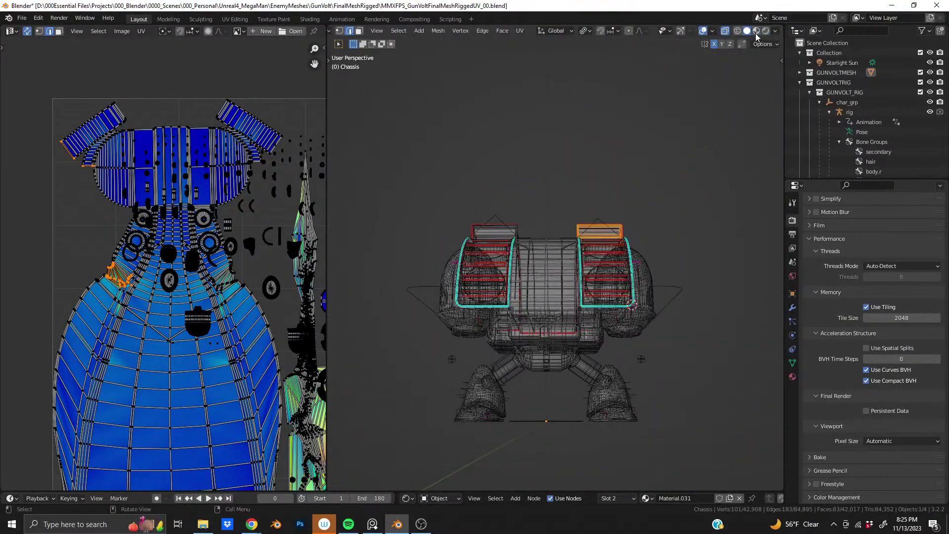
Step: Turn off X-ray and mark the underside edge of the front side panel as seam up to its inner corner
left_click(726, 32)
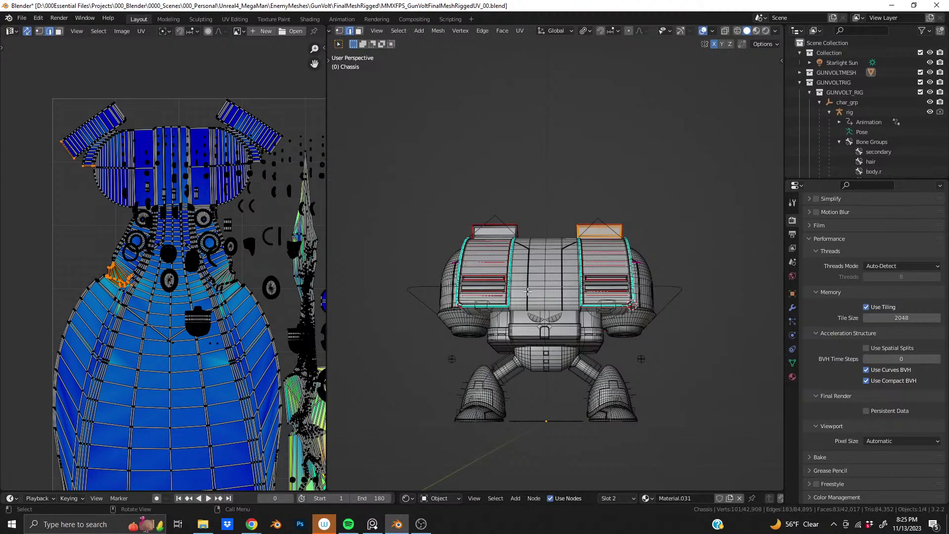
middle_click_drag(529, 282, 481, 260, "shift")
scroll(505, 228, "up", 6)
scroll(481, 260, "up", 2)
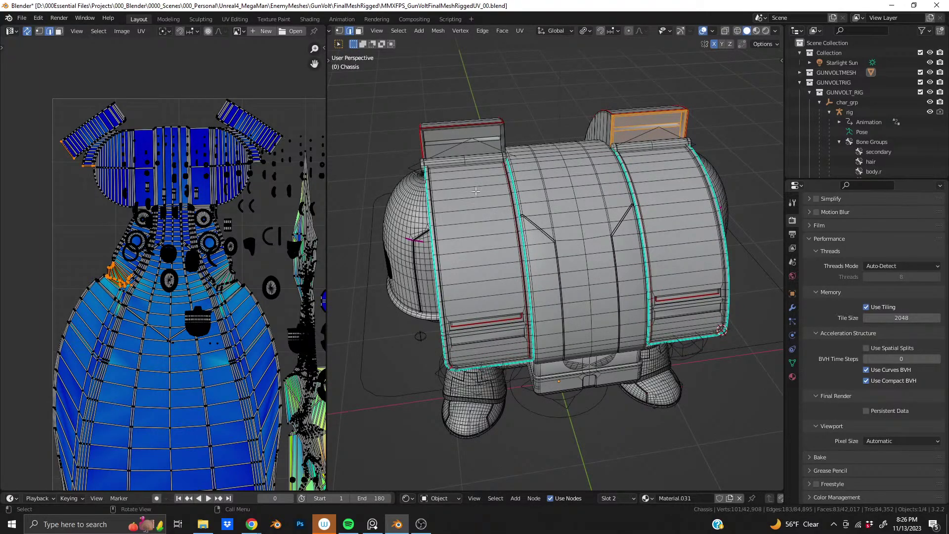
middle_click_drag(582, 213, 470, 254)
scroll(594, 352, "up", 3)
middle_click_drag(593, 341, 456, 251)
left_click(491, 222)
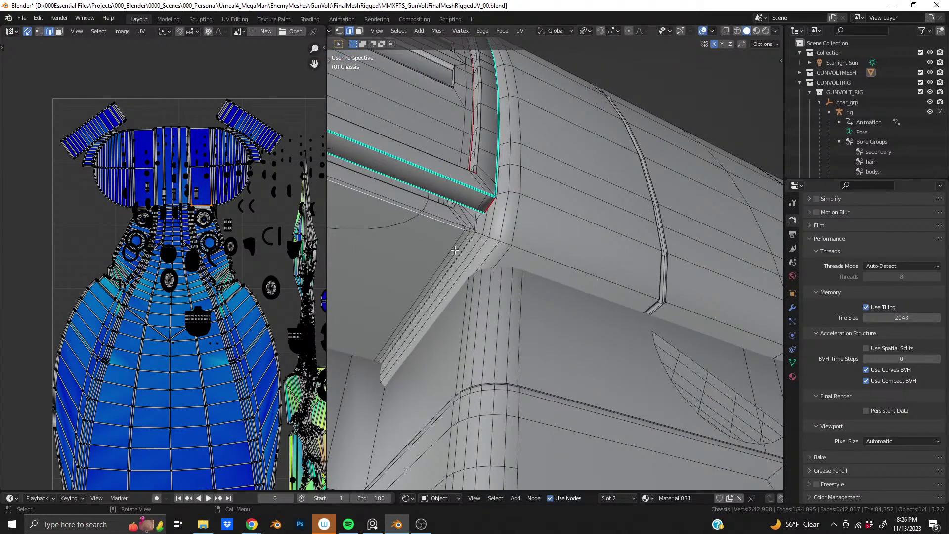
scroll(447, 245, "up", 1)
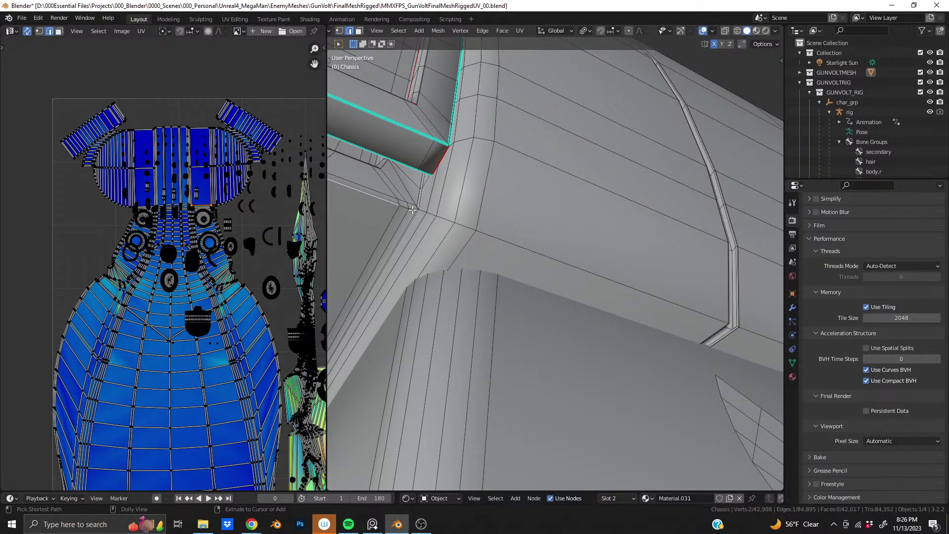
left_click(413, 209, "ctrl")
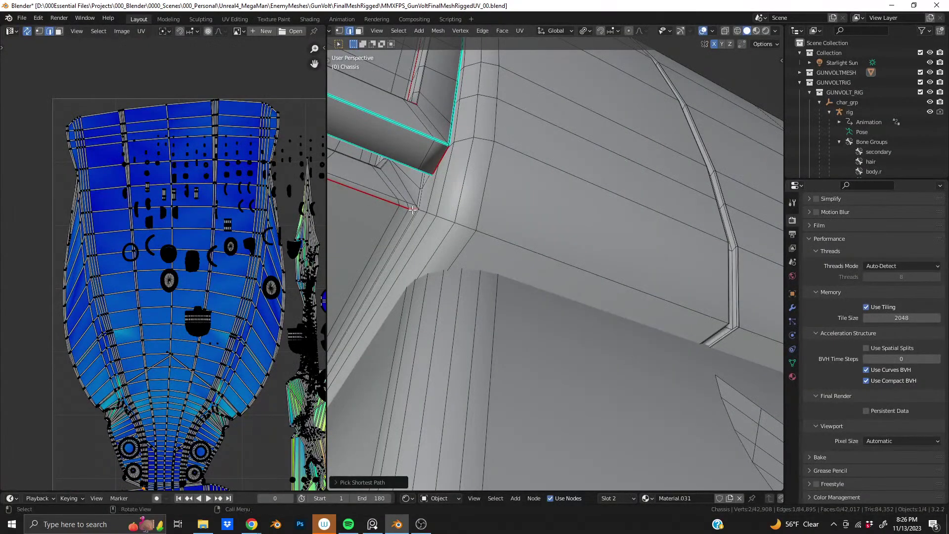
Step: Select the seam edges along the front panel's underside and outer corner, and switch the selection to the opposite side with Select Mirror
scroll(413, 209, "down", 3)
middle_click_drag(413, 210, 538, 301)
scroll(538, 301, "up", 4)
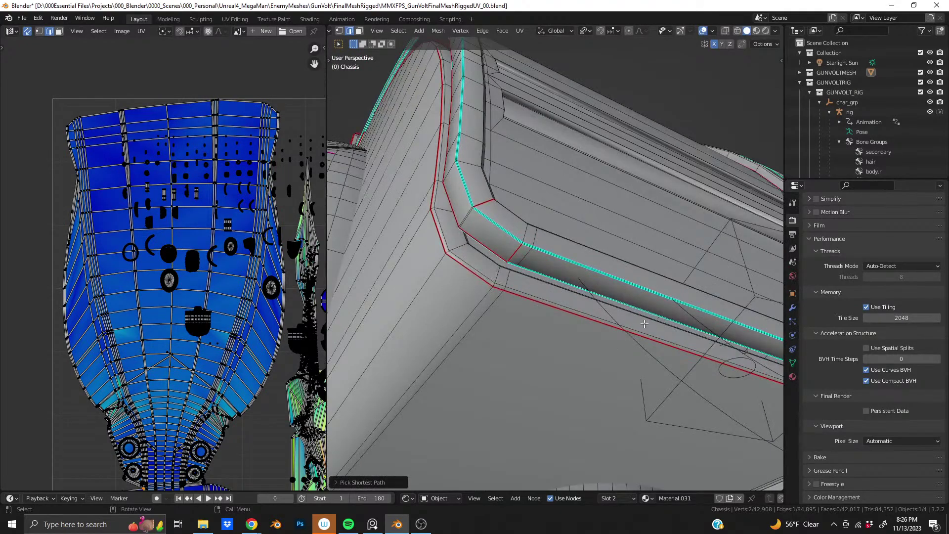
middle_click_drag(644, 323, 405, 228, "shift")
left_click(605, 310, "shift")
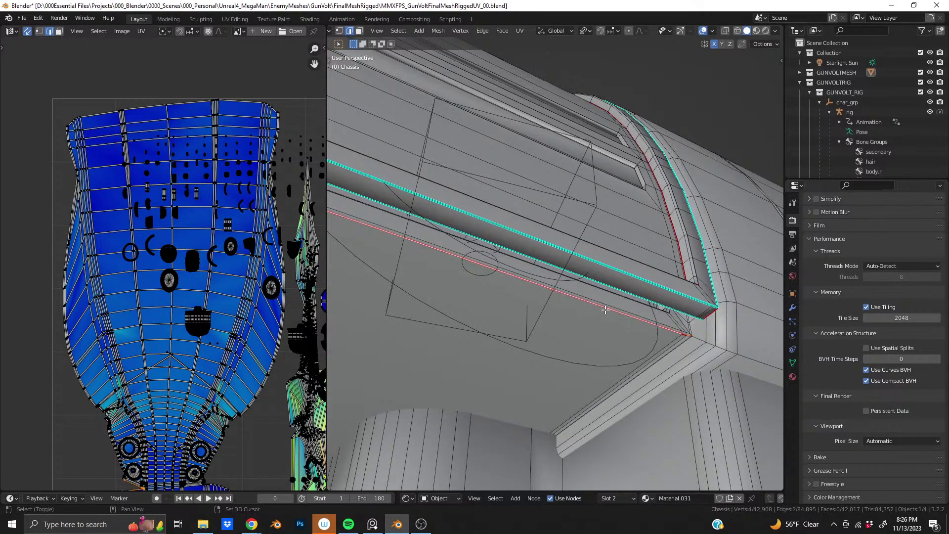
middle_click_drag(494, 322, 561, 280, "shift")
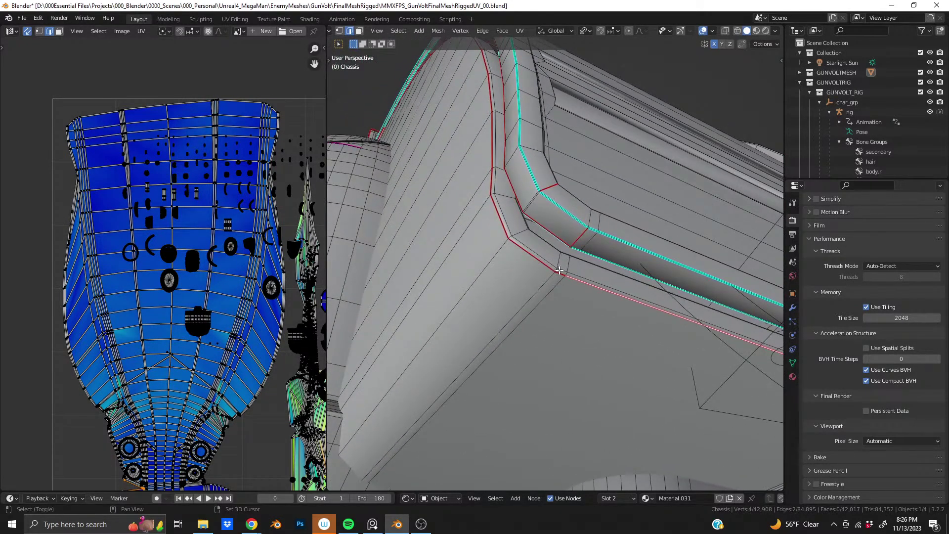
left_click(559, 273, "shift")
left_click(499, 217, "shift")
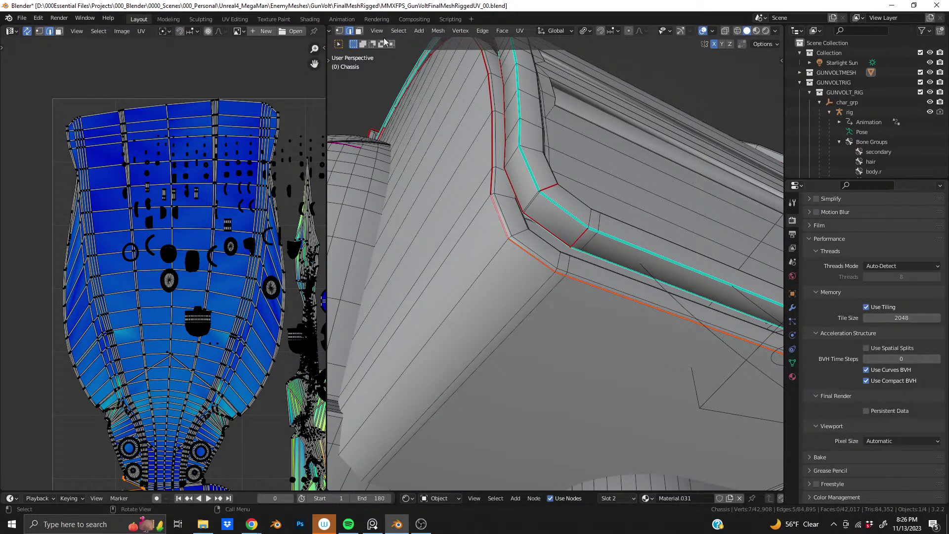
left_click(395, 32)
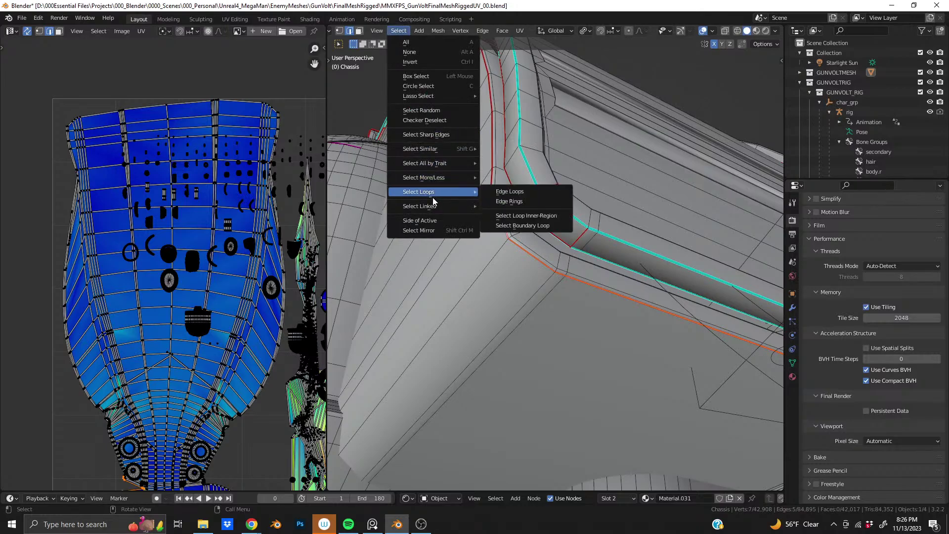
left_click(425, 230)
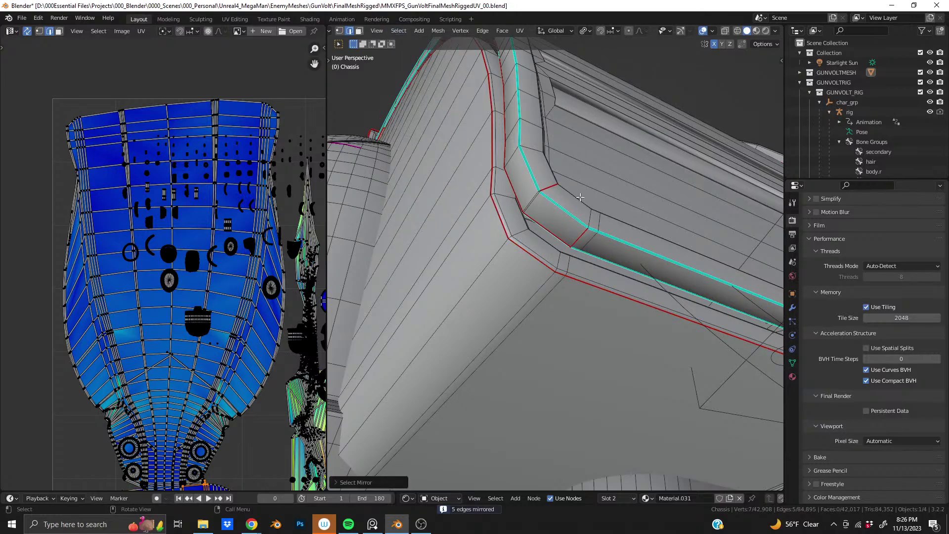
Step: Mark the mirrored edges along the opposite front side panel's underside and outer corner as seam
middle_click_drag(580, 198, 554, 232)
scroll(564, 227, "down", 9)
middle_click_drag(717, 228, 539, 230, "shift")
middle_click_drag(677, 228, 625, 240)
scroll(628, 241, "up", 4)
right_click(629, 242)
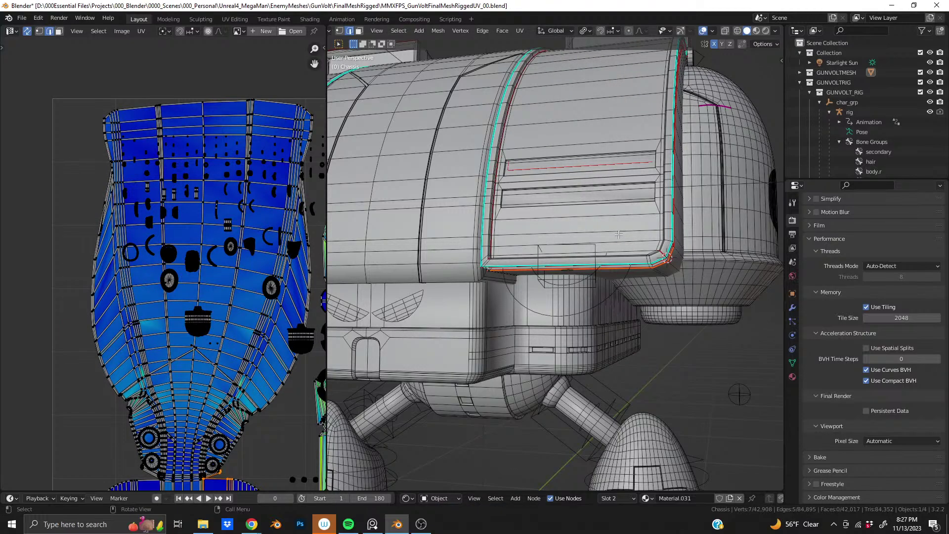
Step: Check the main UV island's lower end and select the larger circular ring on one side of it
scroll(159, 304, "down", 6)
scroll(158, 304, "up", 8)
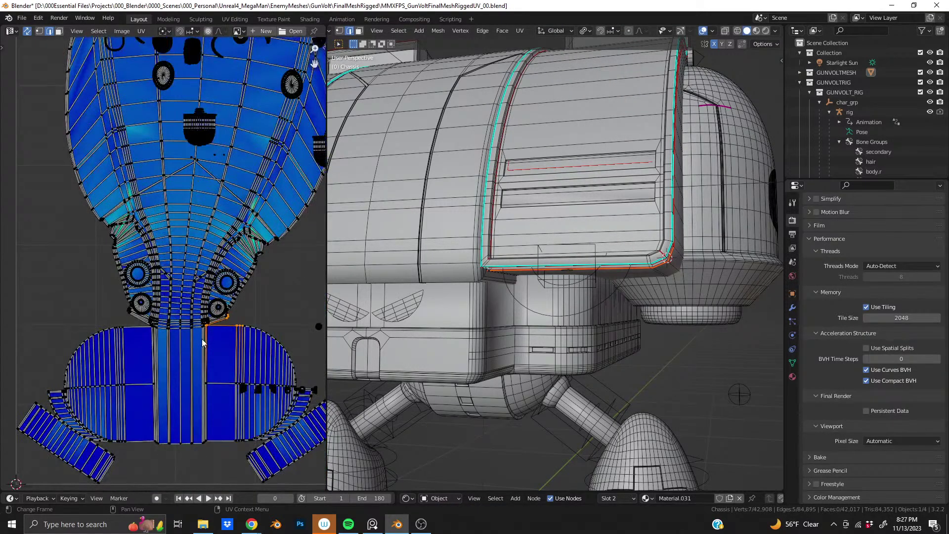
scroll(191, 306, "down", 2)
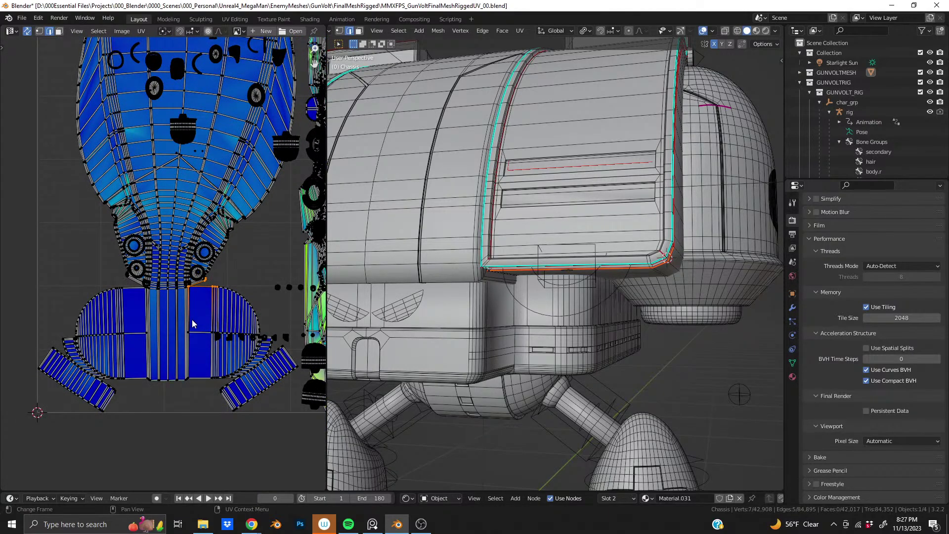
middle_click_drag(194, 293, 185, 379)
middle_click_drag(184, 323, 178, 410)
middle_click_drag(175, 378, 172, 247)
scroll(168, 316, "up", 2)
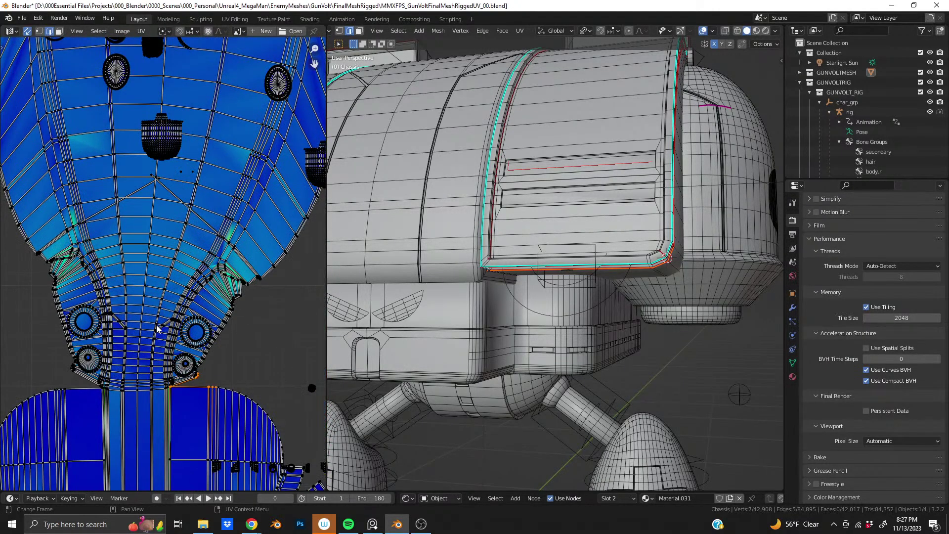
scroll(108, 331, "up", 3)
left_click_drag(48, 228, 149, 338)
Step: Turn on X-ray and locate the selected circular ring on the chassis behind the front side panels
scroll(486, 326, "down", 5)
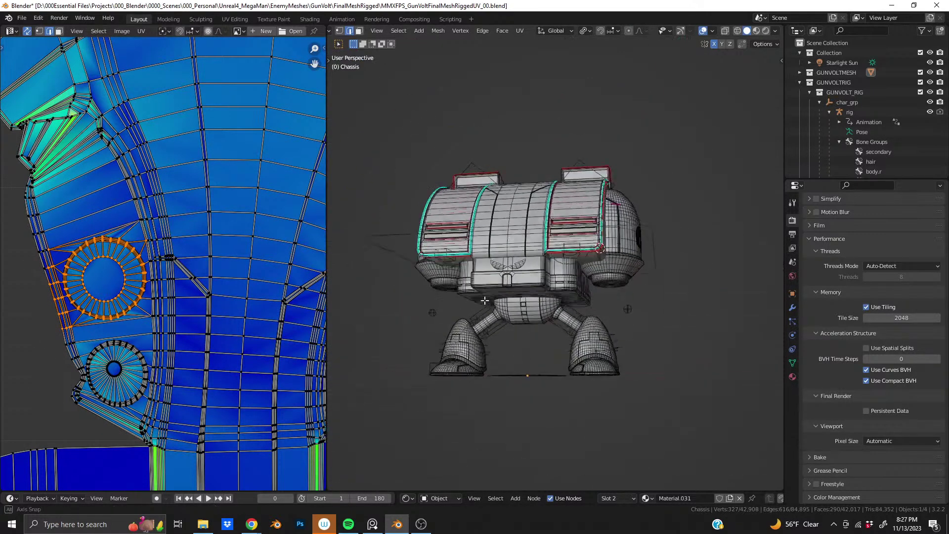
middle_click_drag(486, 326, 530, 329)
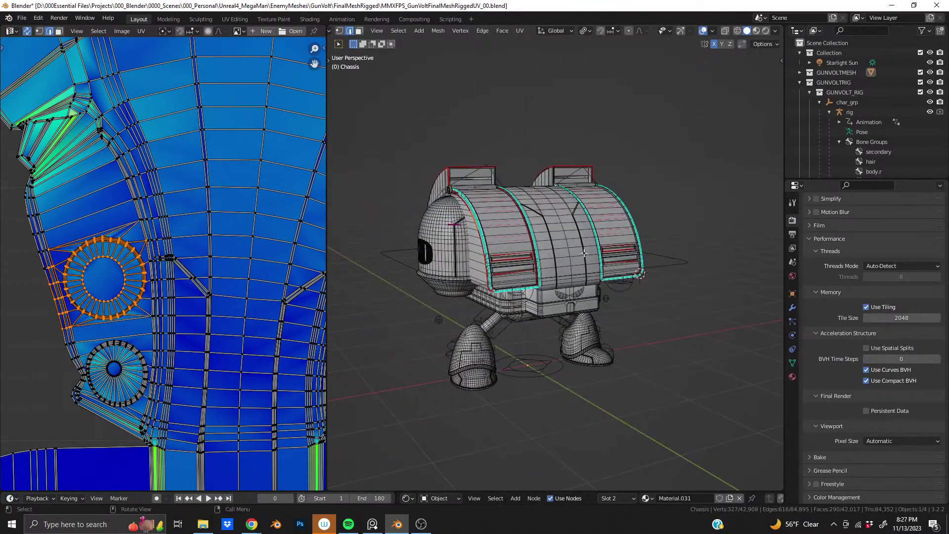
scroll(538, 227, "up", 3)
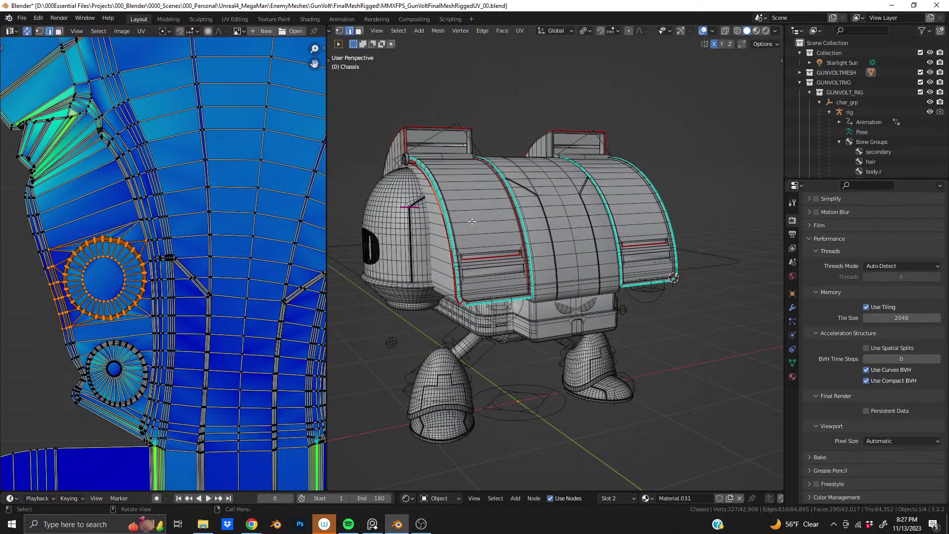
middle_click_drag(472, 221, 572, 283, "shift")
left_click(728, 33)
scroll(572, 283, "up", 2)
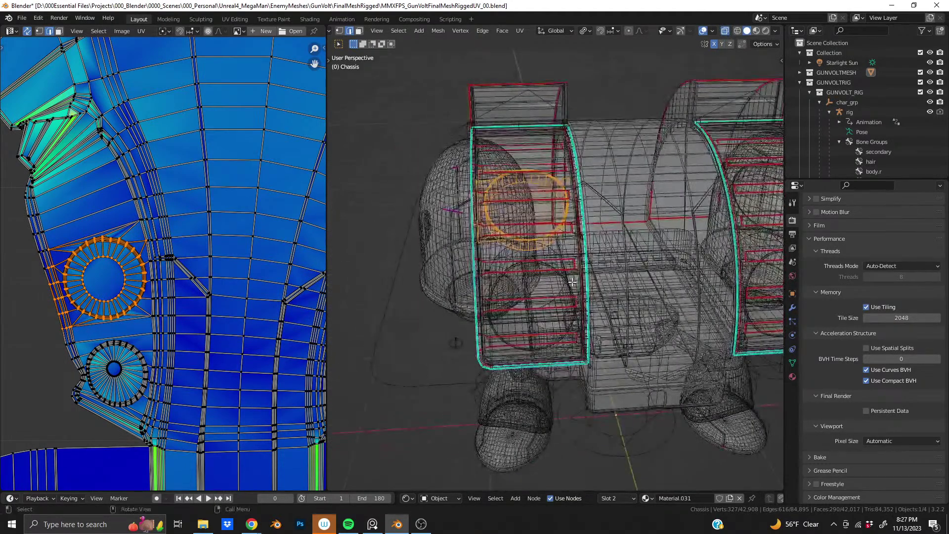
Step: Examine the UV stretch around the circular rings on both sides of the main island's lower end
scroll(180, 277, "down", 2)
scroll(159, 249, "up", 10)
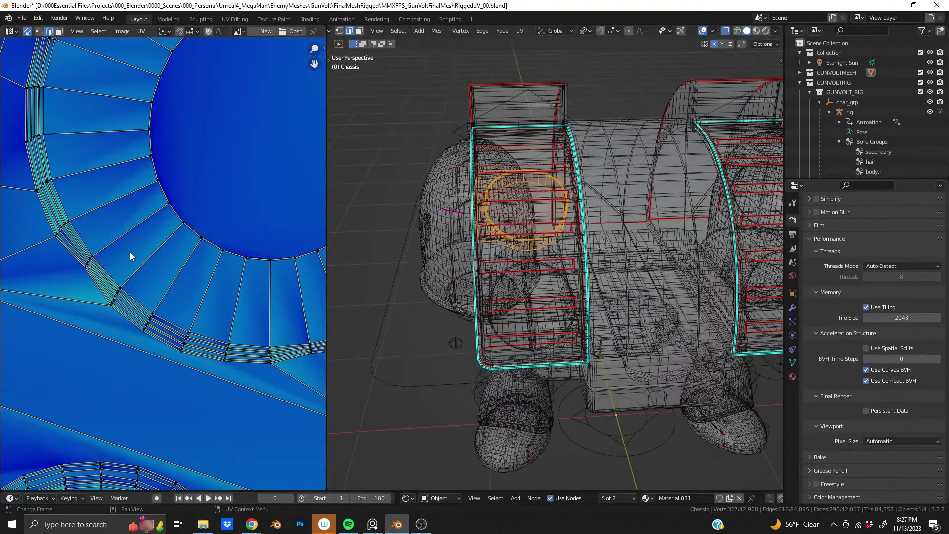
middle_click_drag(126, 260, 176, 227)
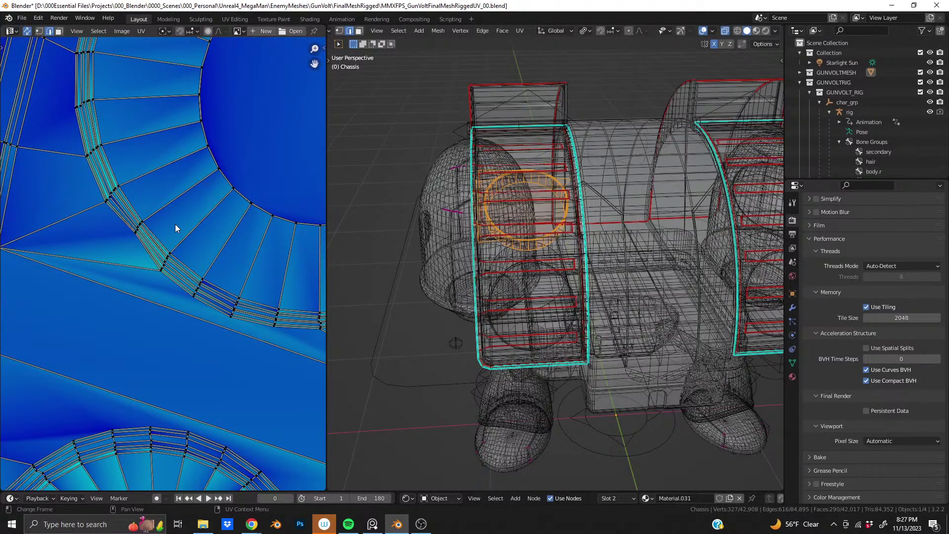
scroll(176, 224, "down", 5)
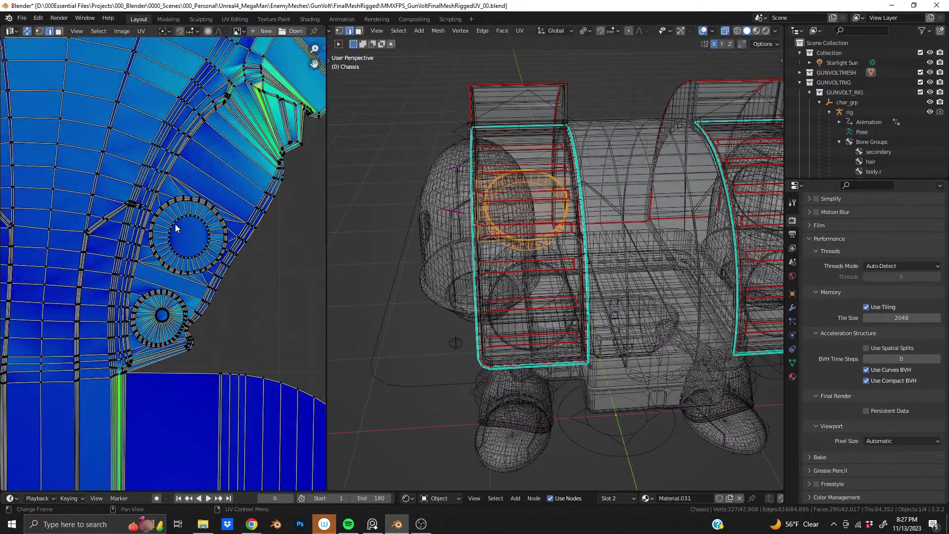
scroll(176, 229, "down", 3)
middle_click_drag(138, 262, 227, 276)
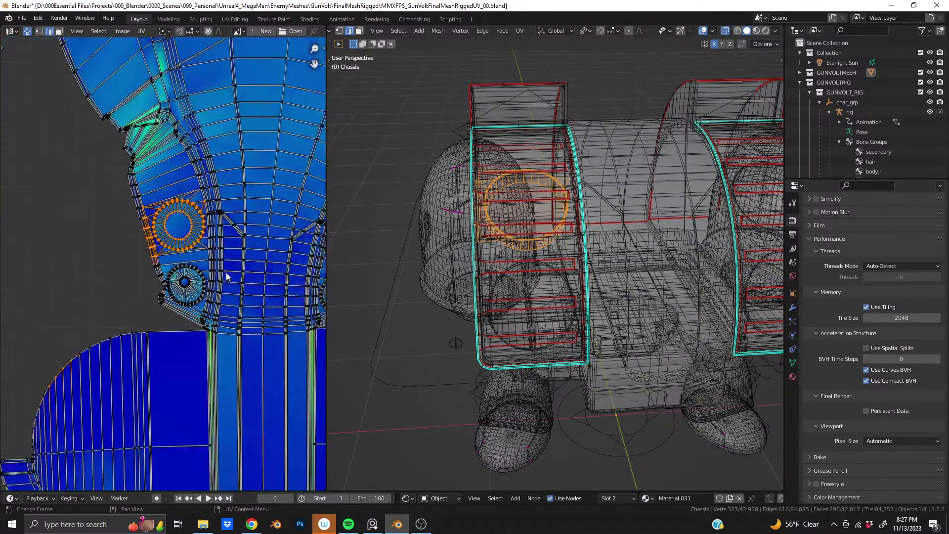
scroll(194, 288, "up", 5)
scroll(184, 275, "up", 1)
middle_click_drag(183, 336, 179, 290)
scroll(182, 305, "down", 5)
scroll(204, 297, "down", 2)
scroll(179, 290, "up", 3)
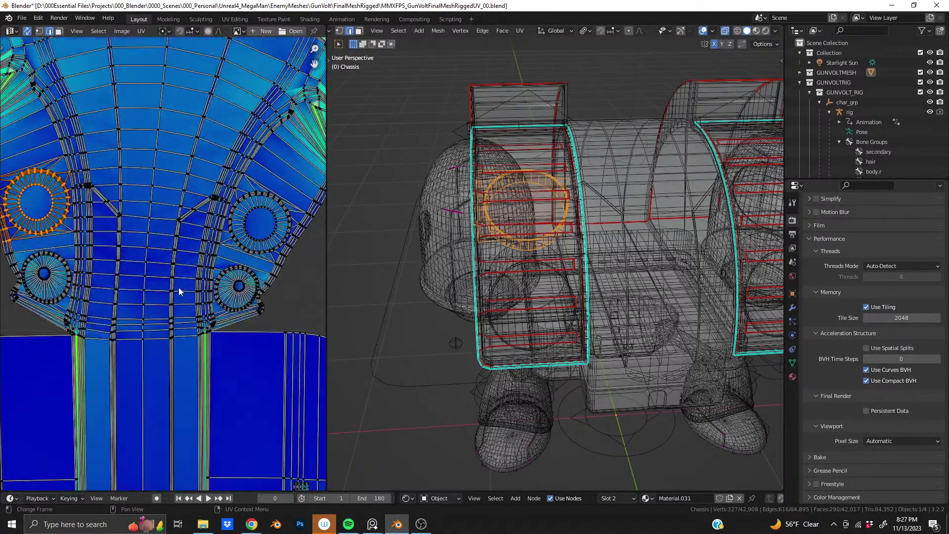
Step: Examine the UV stretch around the smaller ring and the narrow strip along the island's lower edge
middle_click_drag(233, 266, 201, 270)
scroll(203, 270, "up", 6)
middle_click_drag(253, 352, 178, 305)
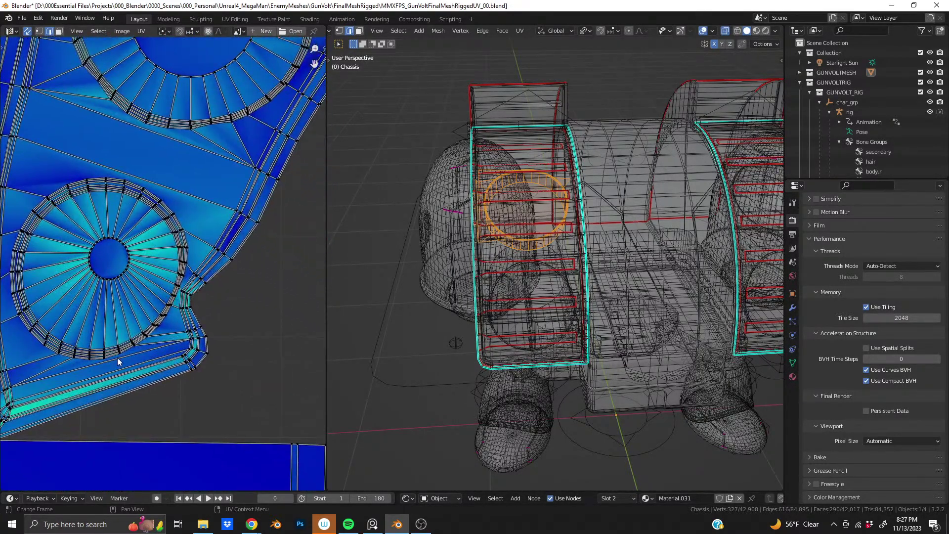
scroll(118, 357, "down", 3)
middle_click_drag(94, 398, 178, 316)
scroll(182, 317, "up", 4)
scroll(181, 316, "down", 2)
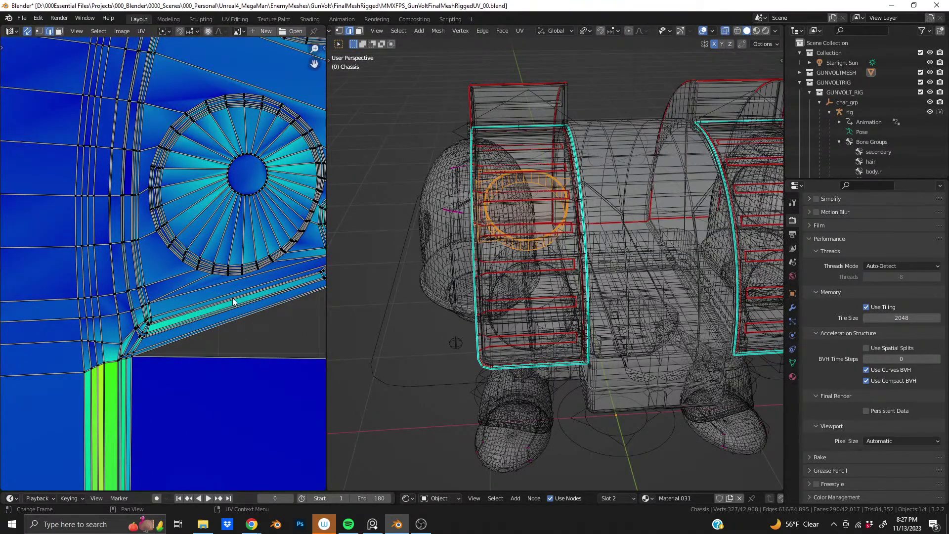
middle_click_drag(232, 297, 137, 322)
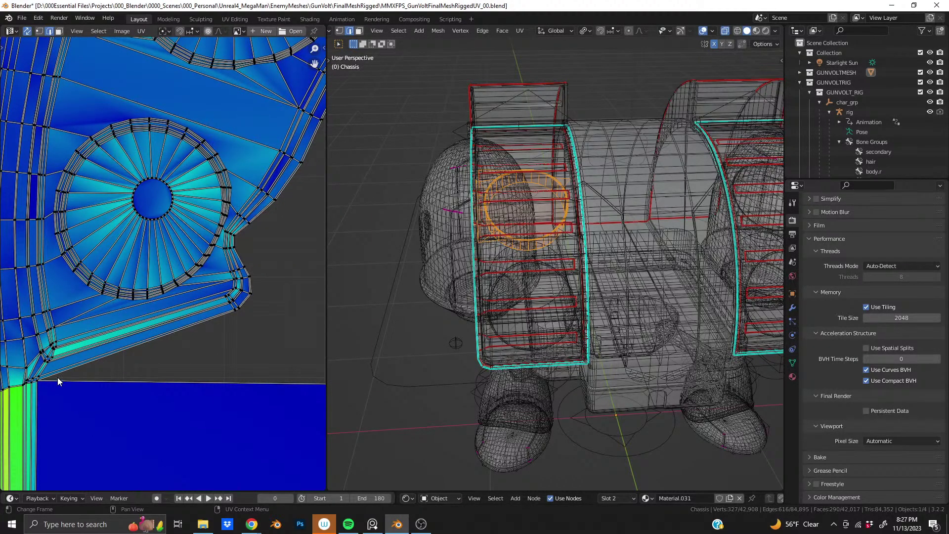
Step: In the UV layout, select the short edge path across the strip at the island's lower inner corner beside the smaller ring
middle_click_drag(71, 359, 145, 272)
scroll(150, 274, "up", 9)
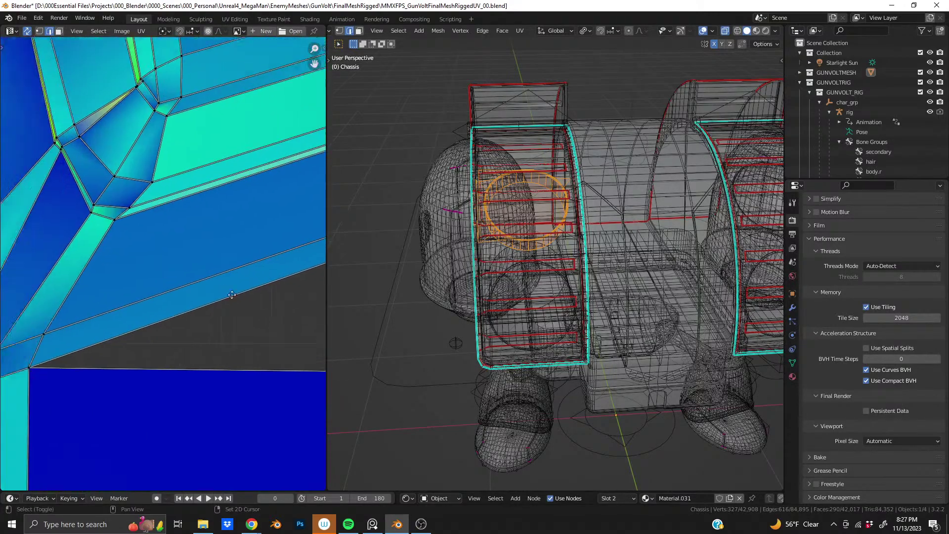
middle_click_drag(30, 361, 145, 383)
left_click(146, 383)
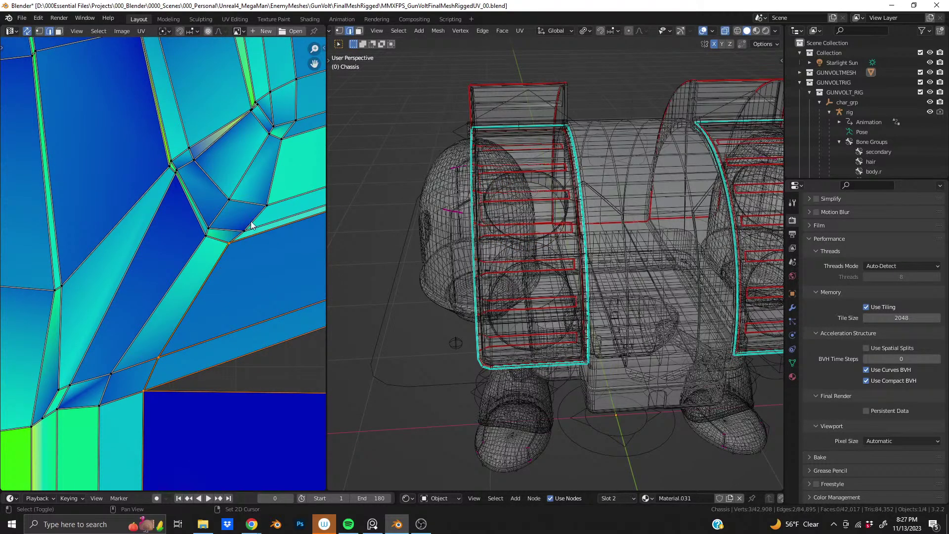
left_click(255, 218, "ctrl")
middle_click_drag(292, 145, 163, 275)
left_click(164, 326, "shift")
Step: Compare the selected corner with its counterpart and switch the selection to the opposite side with Select Mirror
scroll(166, 305, "down", 5)
scroll(160, 319, "down", 7)
scroll(146, 288, "up", 5)
scroll(148, 286, "down", 5)
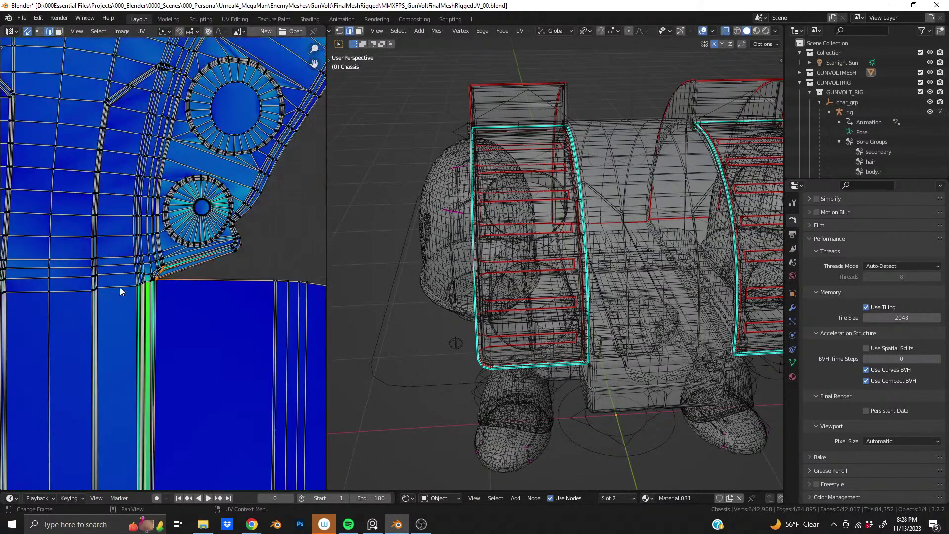
middle_click_drag(98, 280, 204, 299, "shift")
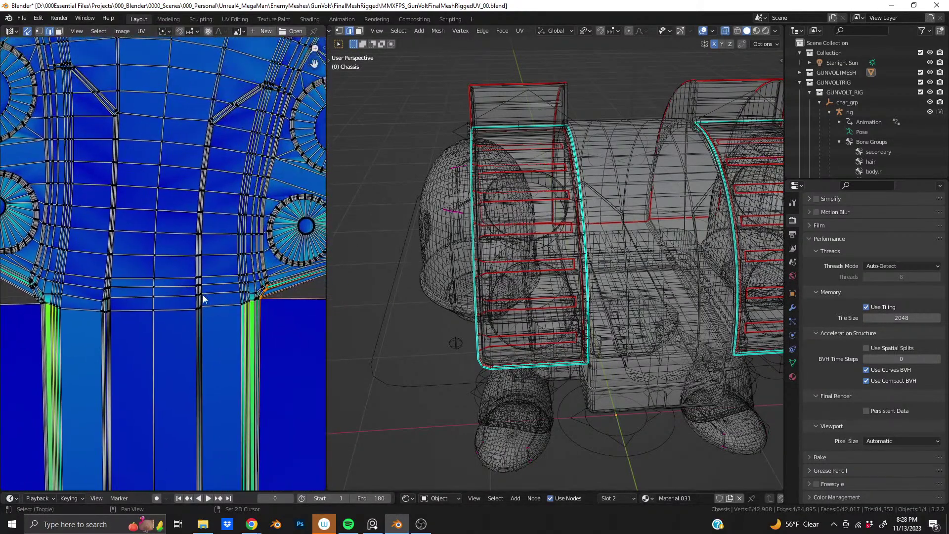
left_click(99, 30)
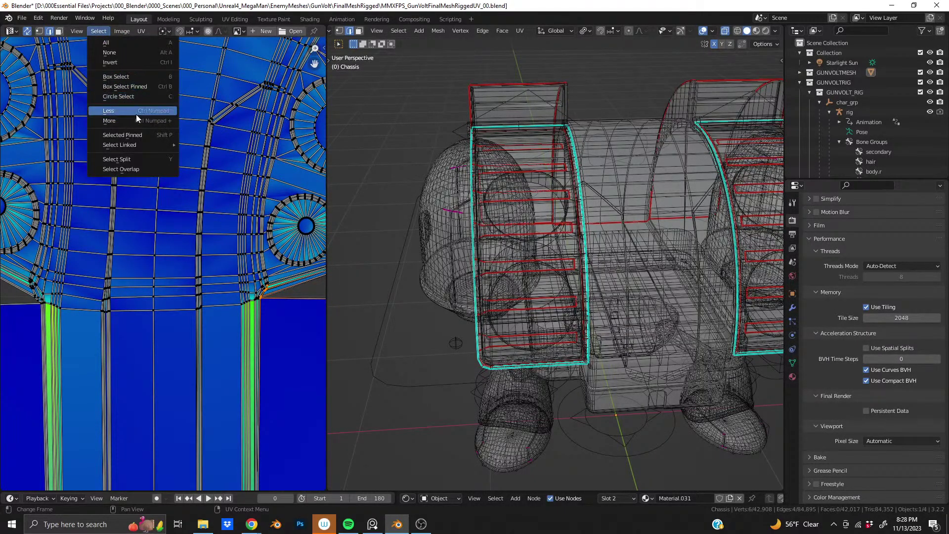
left_click(399, 31)
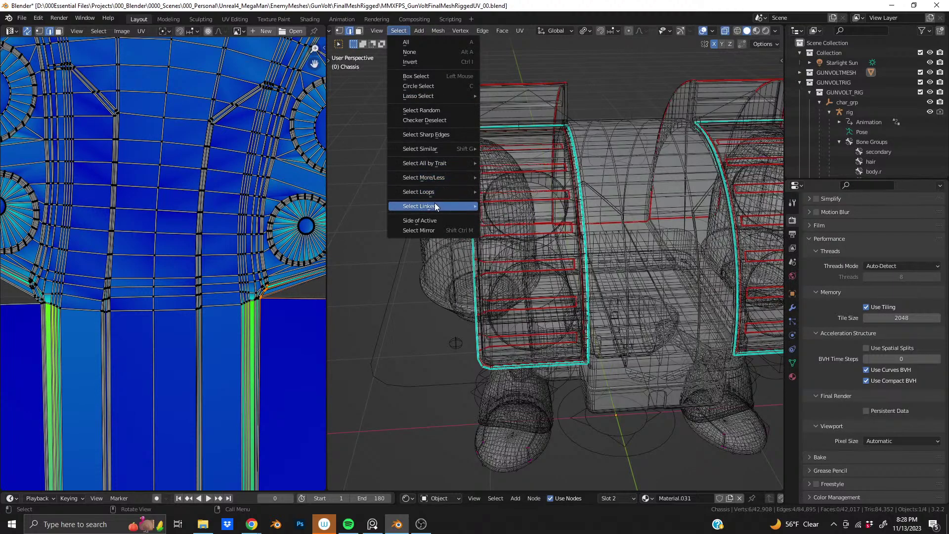
left_click(437, 230)
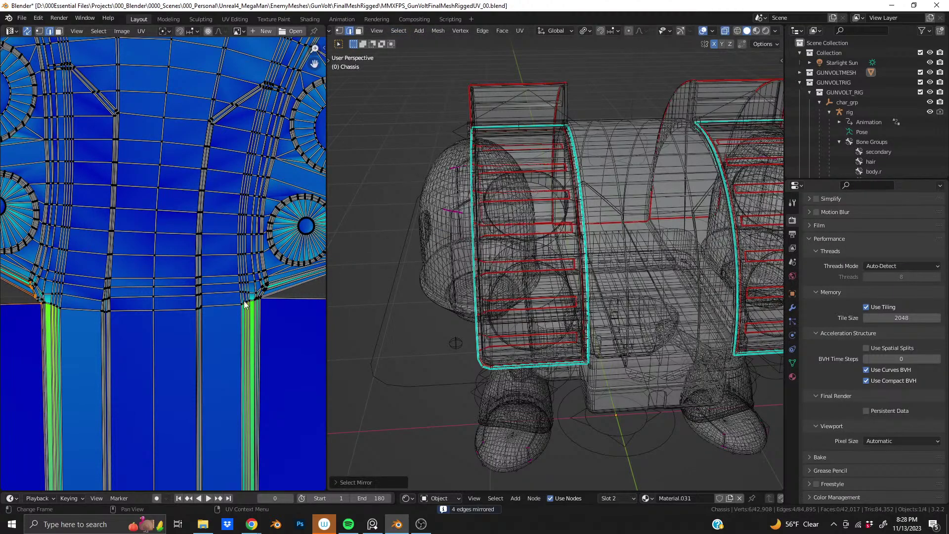
Step: Try marking the edge path at the original island corner as seam and inspect how the strip splits in the UV layout
scroll(232, 299, "down", 5)
scroll(230, 300, "up", 4)
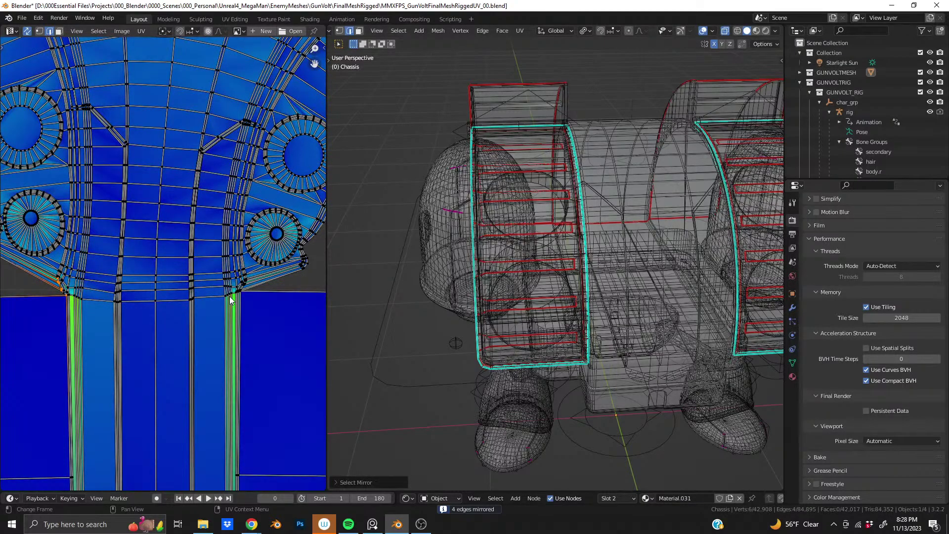
left_click(243, 292)
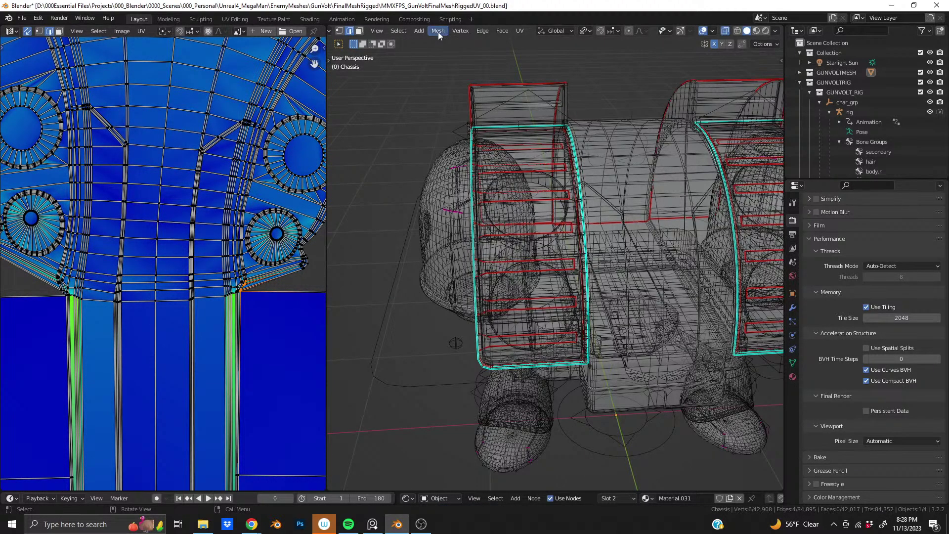
right_click(379, 170)
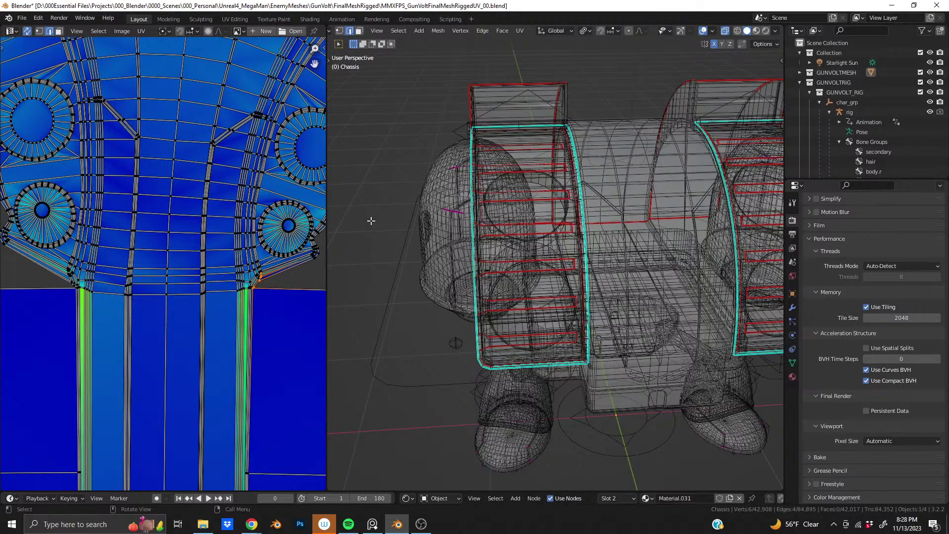
scroll(233, 272, "up", 5)
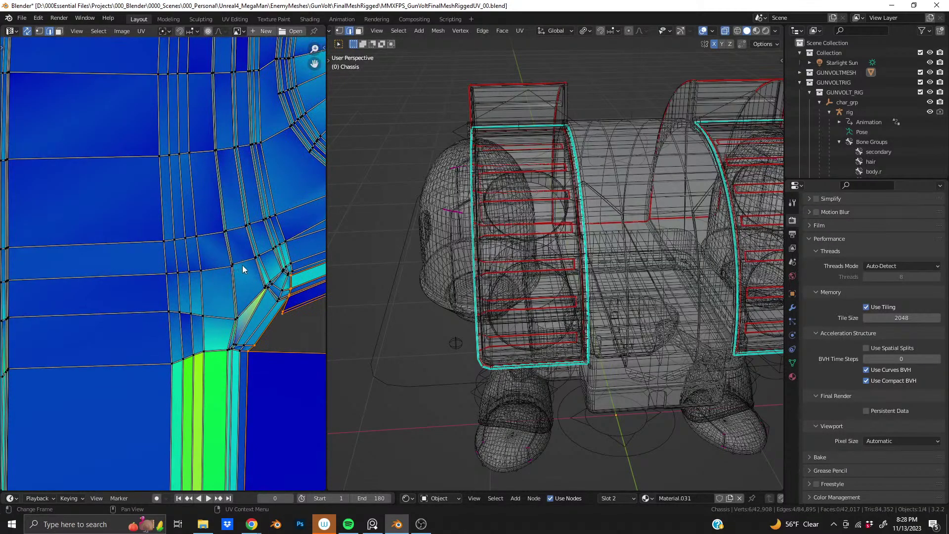
scroll(243, 265, "up", 4)
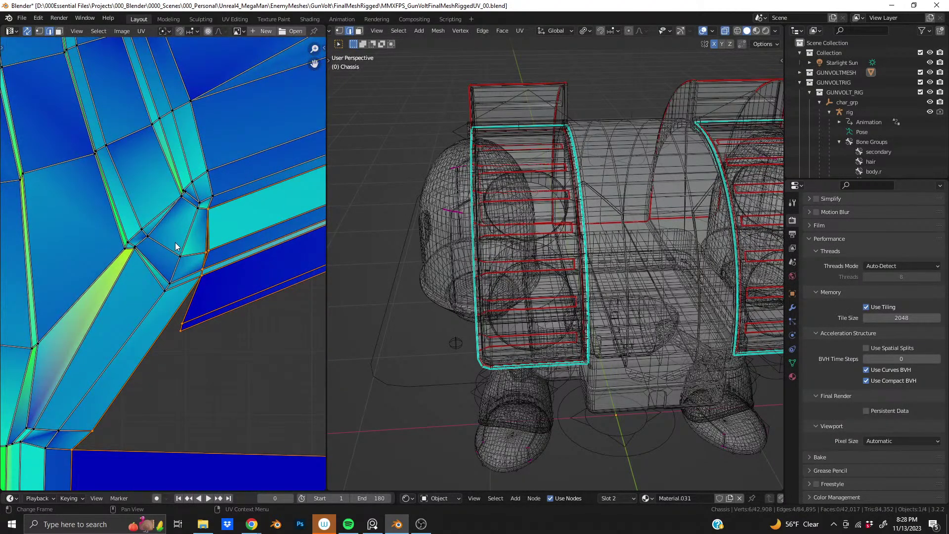
scroll(175, 242, "up", 5)
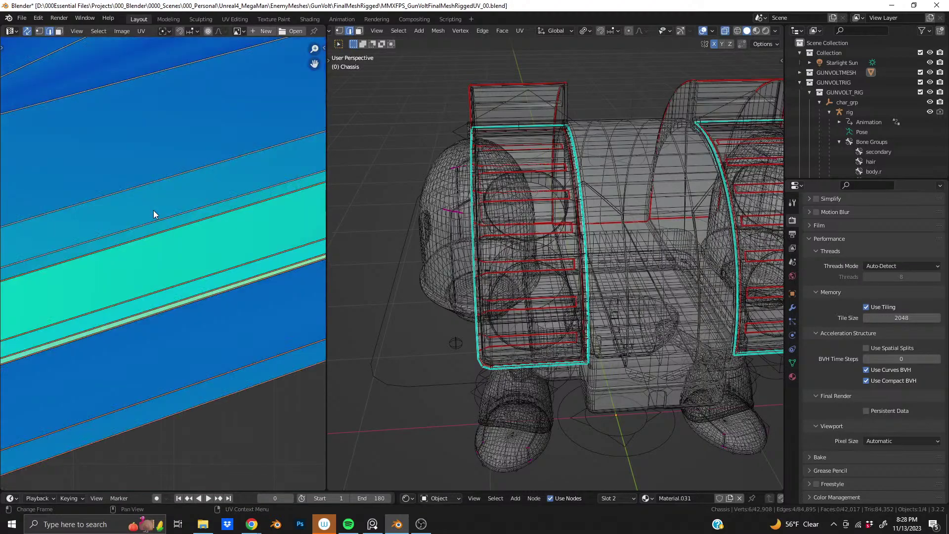
scroll(161, 232, "down", 6)
scroll(91, 180, "up", 5)
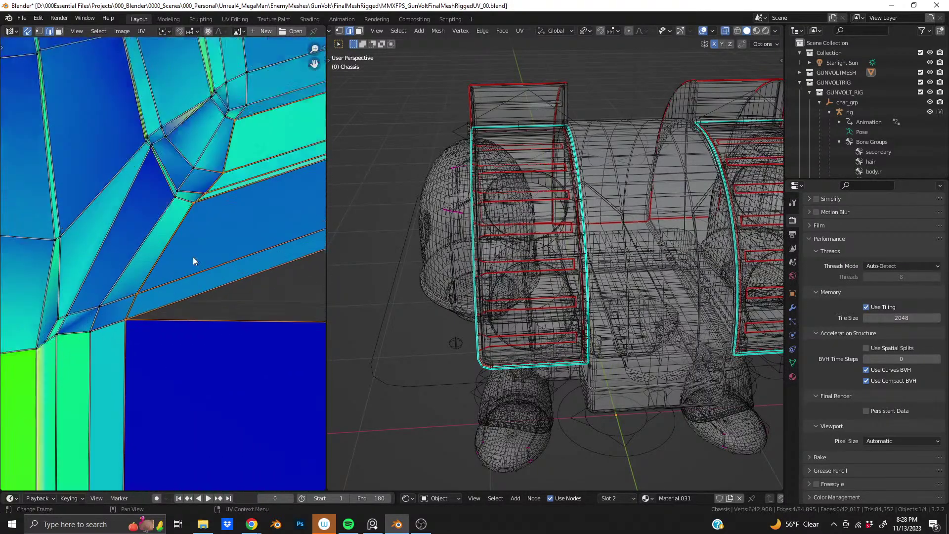
scroll(193, 256, "up", 4)
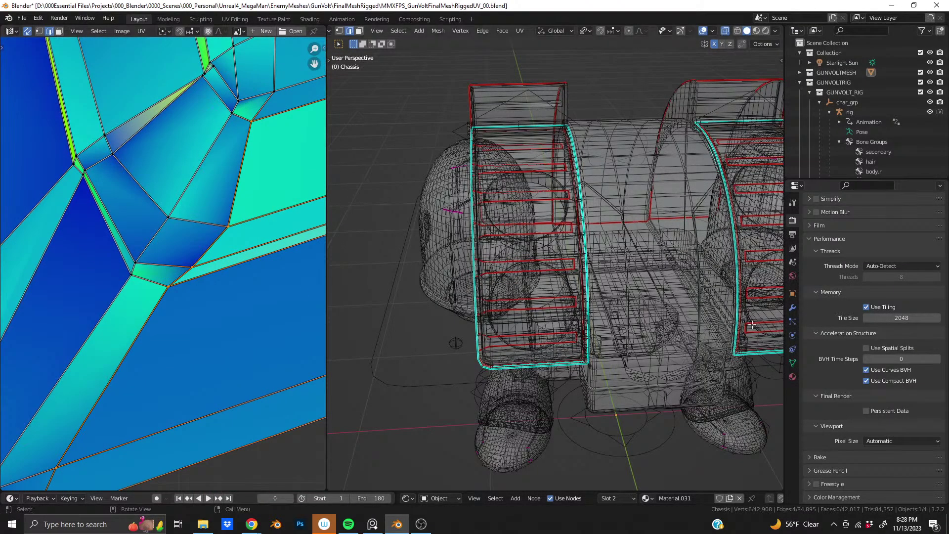
Step: Snap the 3D cursor to the active corner edge and locate that corner on the chassis beneath the side panel
middle_click_drag(752, 325, 557, 319)
key("shift+s")
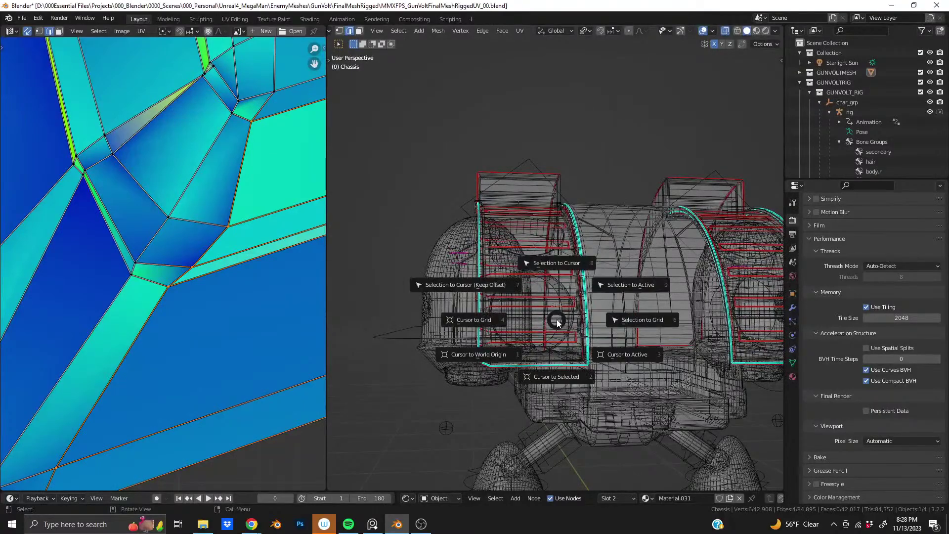
left_click(609, 348)
middle_click_drag(609, 348, 440, 281, "shift")
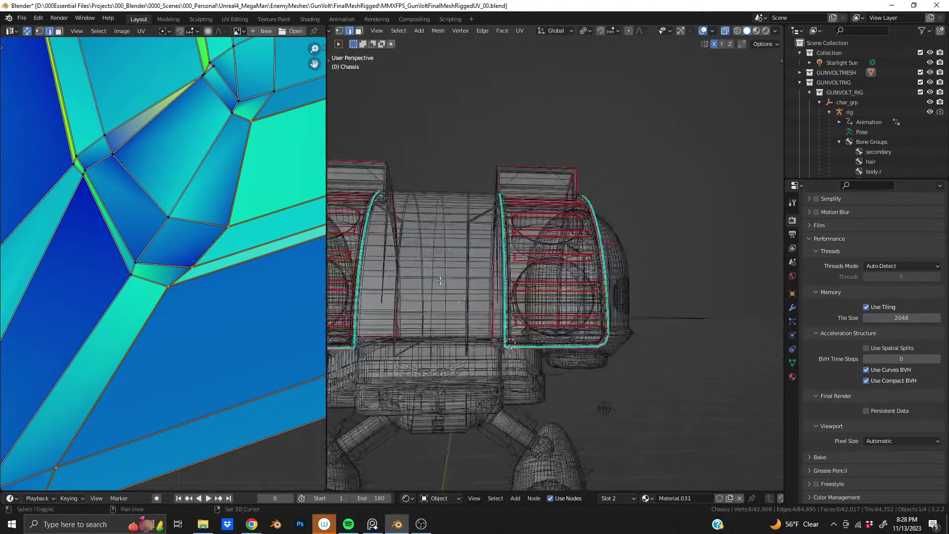
scroll(543, 249, "up", 8)
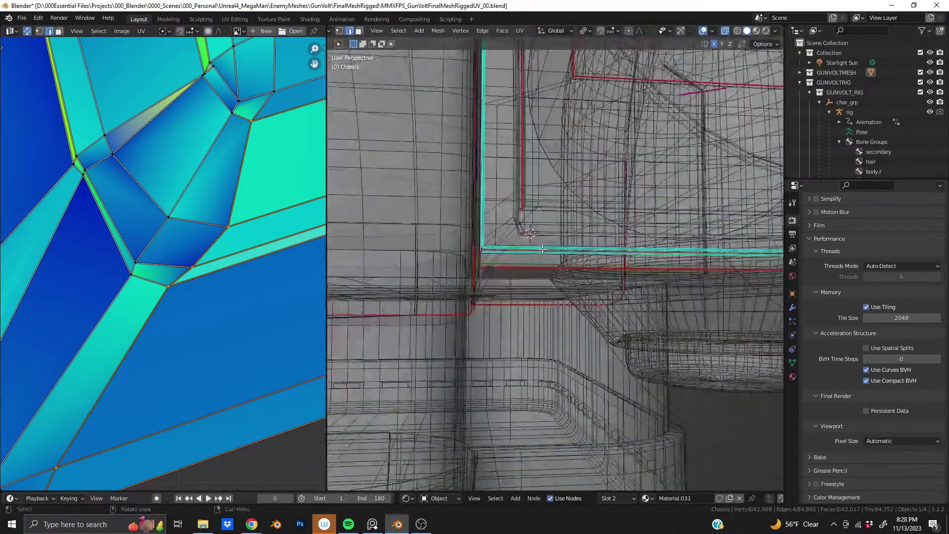
middle_click_drag(543, 248, 467, 327)
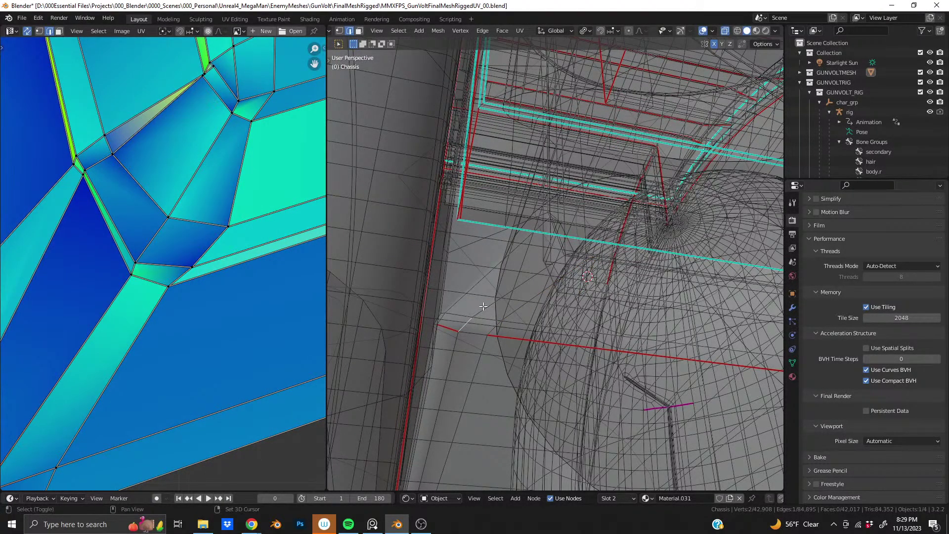
Step: Extend the edge selection diagonally through the chassis corner beneath the side panel, mark it as seam, and check that corner in the UV layout
middle_click_drag(465, 324, 478, 273)
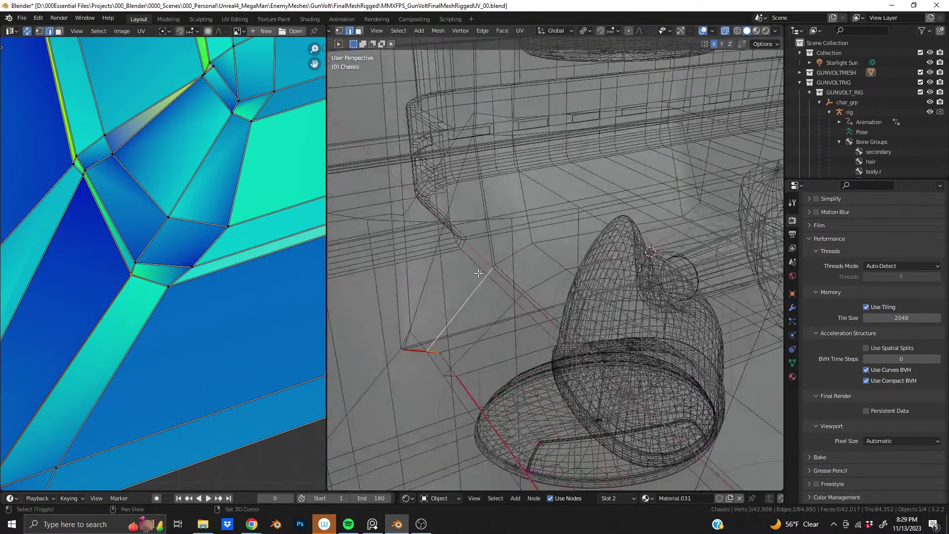
left_click(494, 266, "shift")
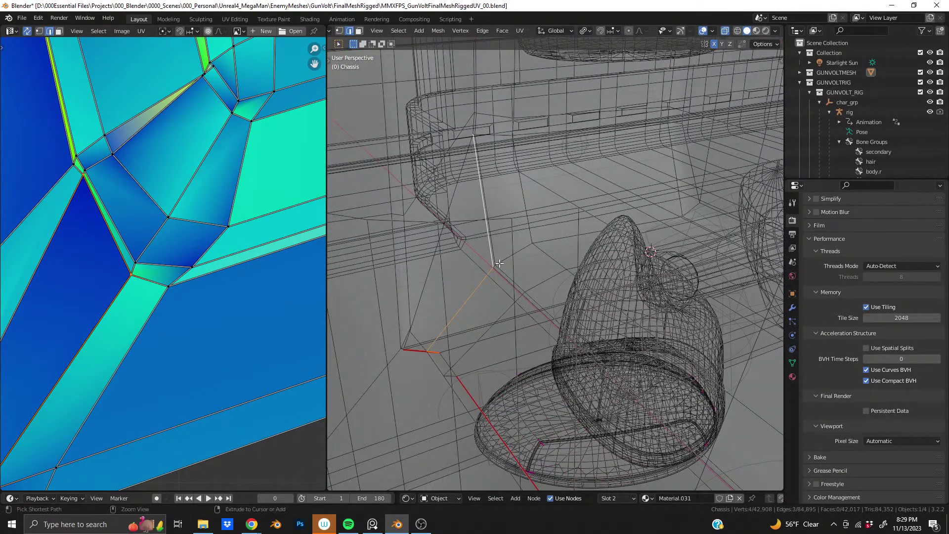
left_click(503, 258, "shift")
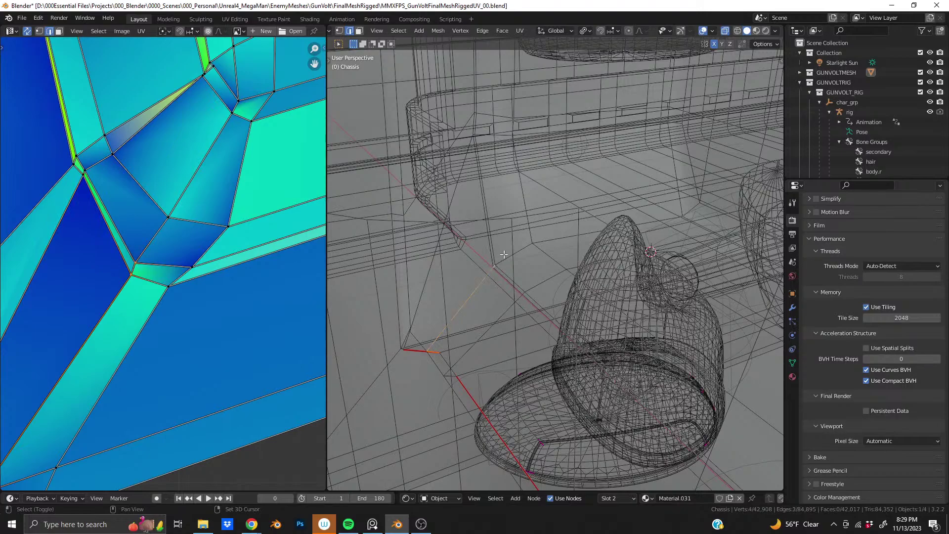
left_click(582, 235, "shift")
middle_click_drag(582, 235, 579, 267)
right_click(579, 267)
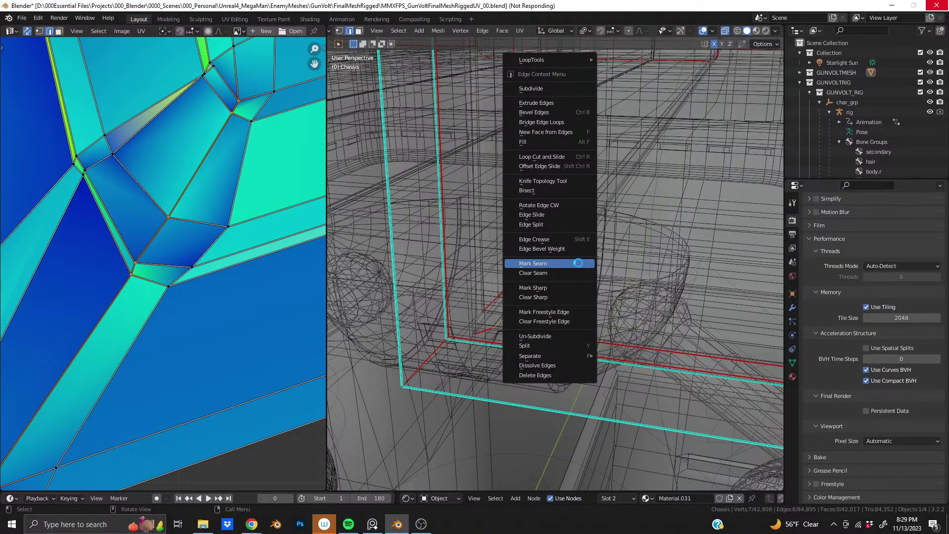
scroll(221, 255, "down", 10)
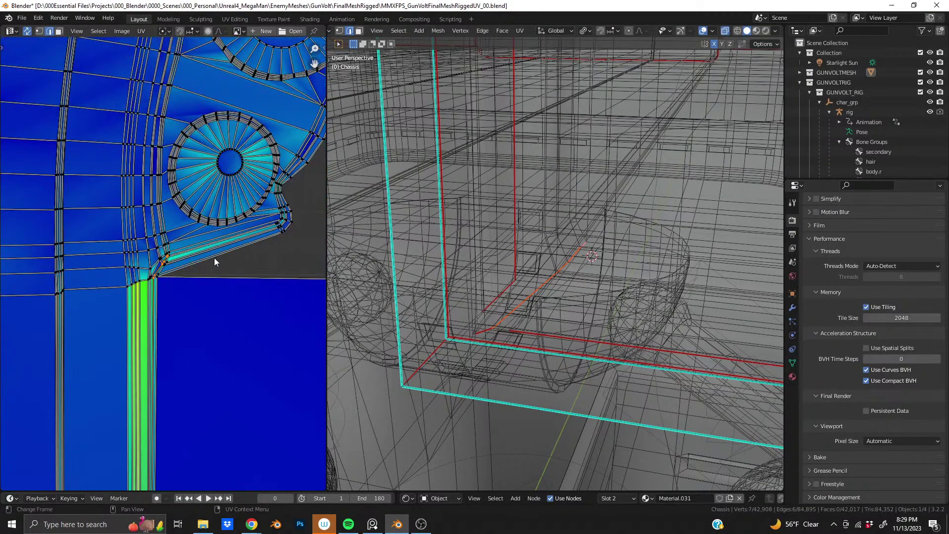
scroll(214, 261, "up", 8)
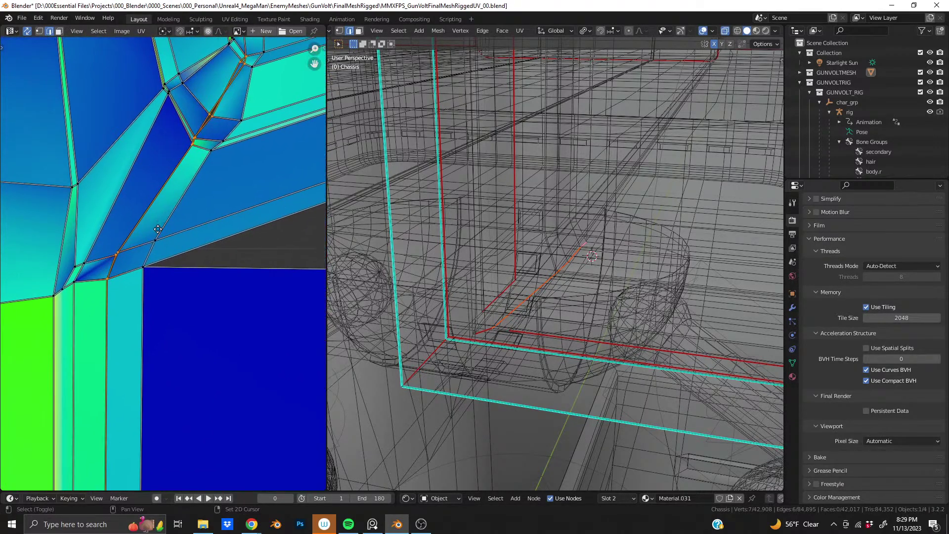
Step: Try marking the single short edge at the outer tip of the UV island's lower inner corner as seam
middle_click_drag(460, 257, 631, 70)
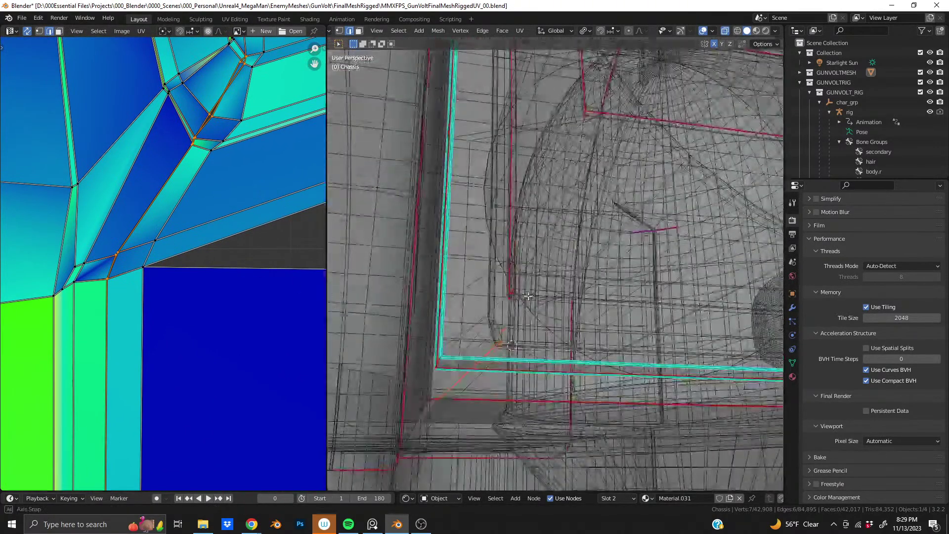
left_click(136, 269)
right_click(136, 273)
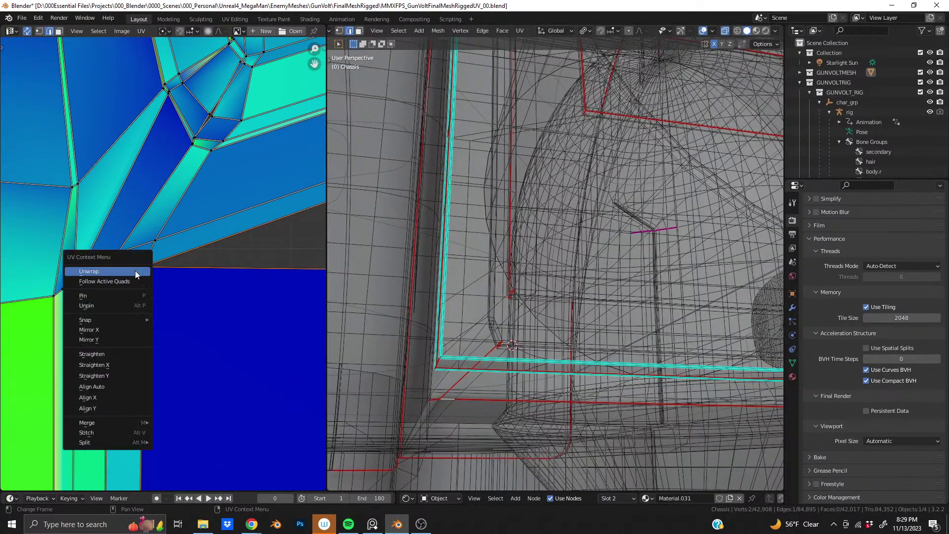
left_click(114, 352)
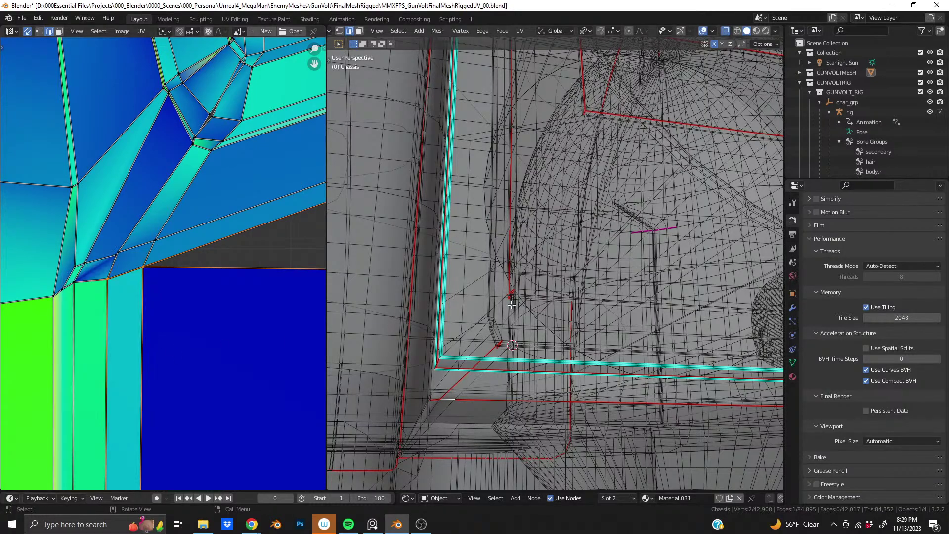
right_click(512, 305)
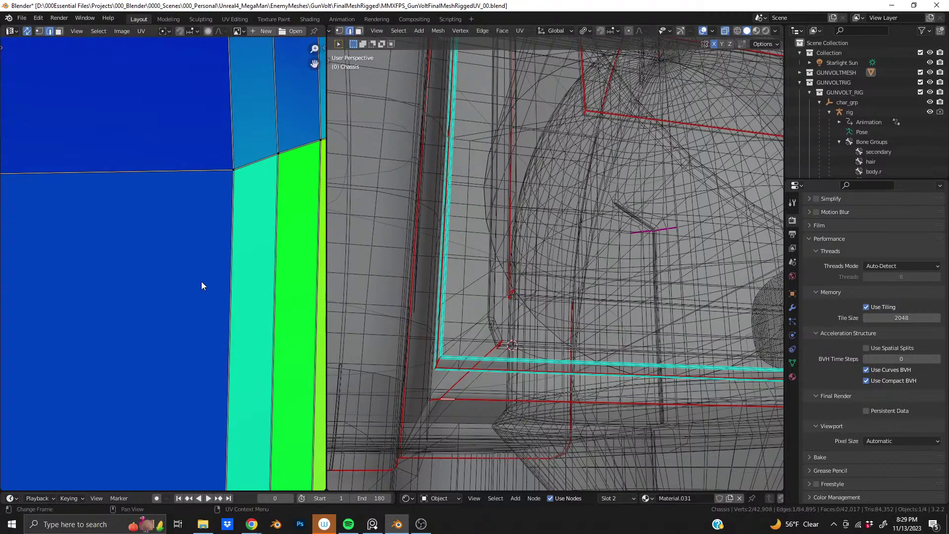
Step: Inspect how the island splits and stretches around the corner in the UV layout, and undo the short edge seam
scroll(198, 280, "down", 3)
scroll(203, 265, "down", 1)
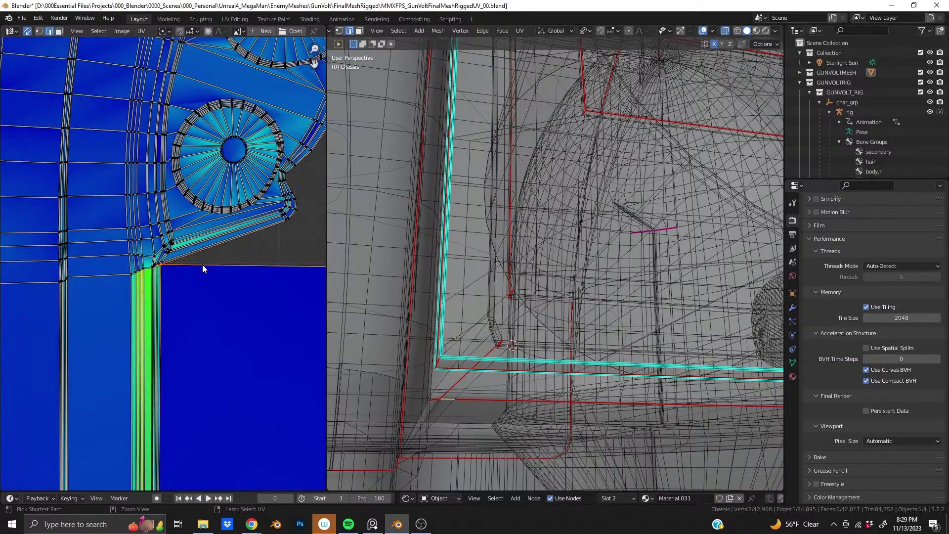
scroll(202, 265, "up", 1)
scroll(240, 245, "up", 7)
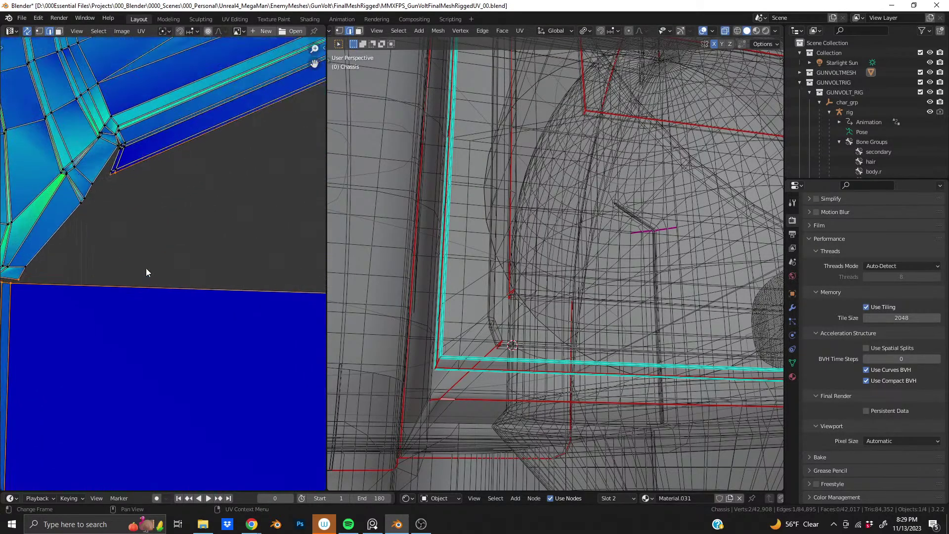
middle_click_drag(133, 178, 209, 275, "shift")
scroll(203, 229, "up", 4)
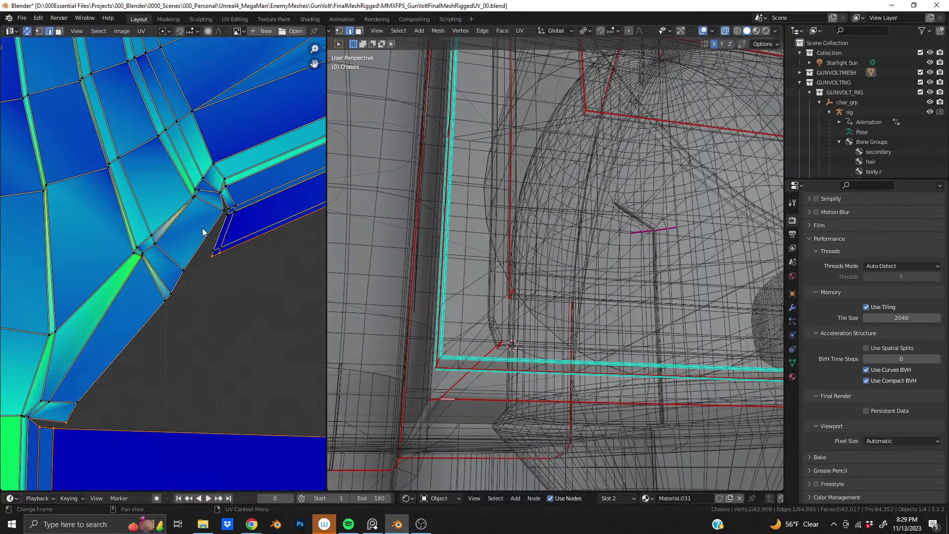
scroll(152, 284, "down", 4)
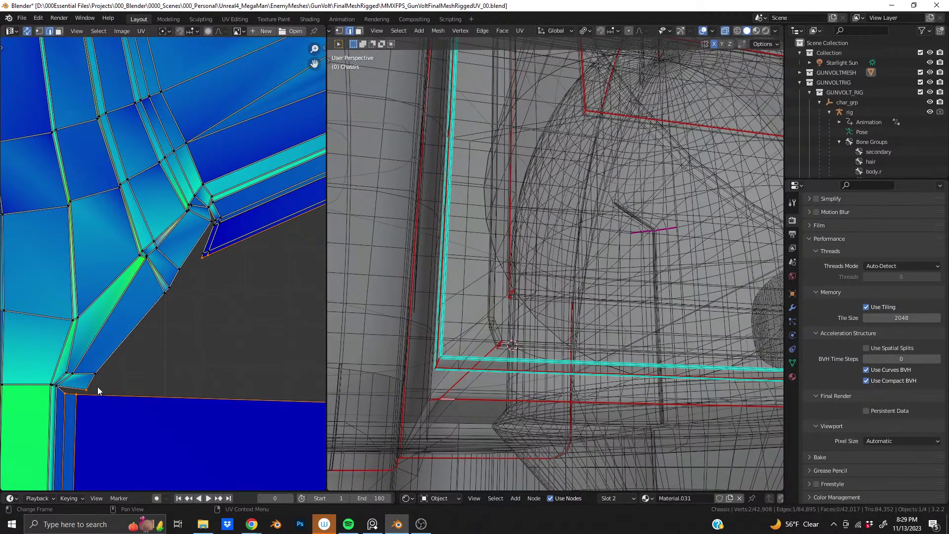
middle_click_drag(78, 376, 211, 277)
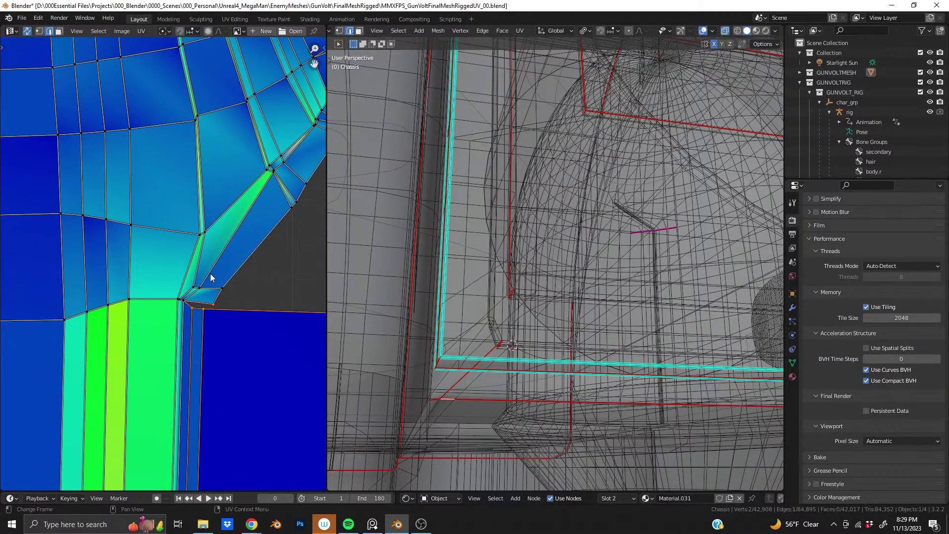
key("ctrl+z")
Step: Examine the stretch around the island's lower inner corner and compare the selected edge path with the chassis corner
scroll(173, 304, "down", 2)
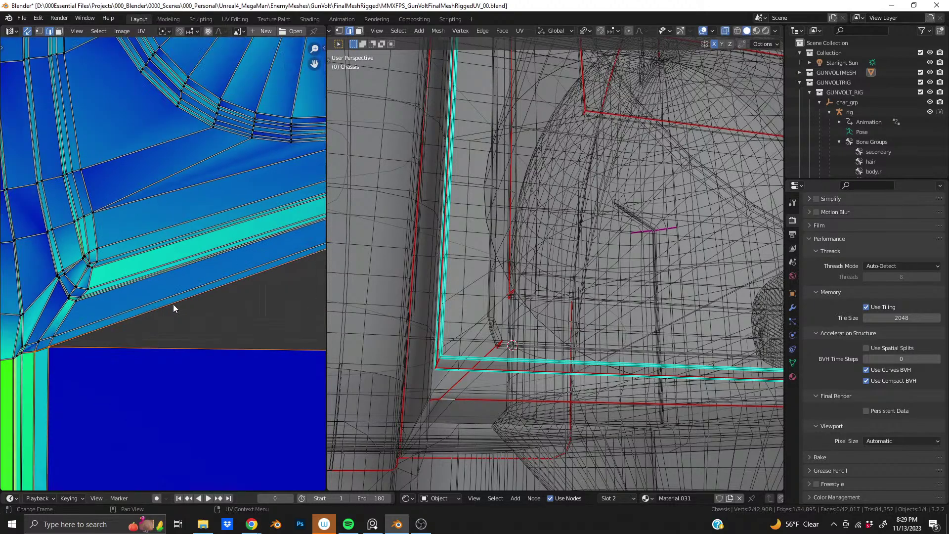
middle_click_drag(143, 324, 216, 316)
scroll(203, 313, "up", 2)
scroll(200, 315, "up", 3)
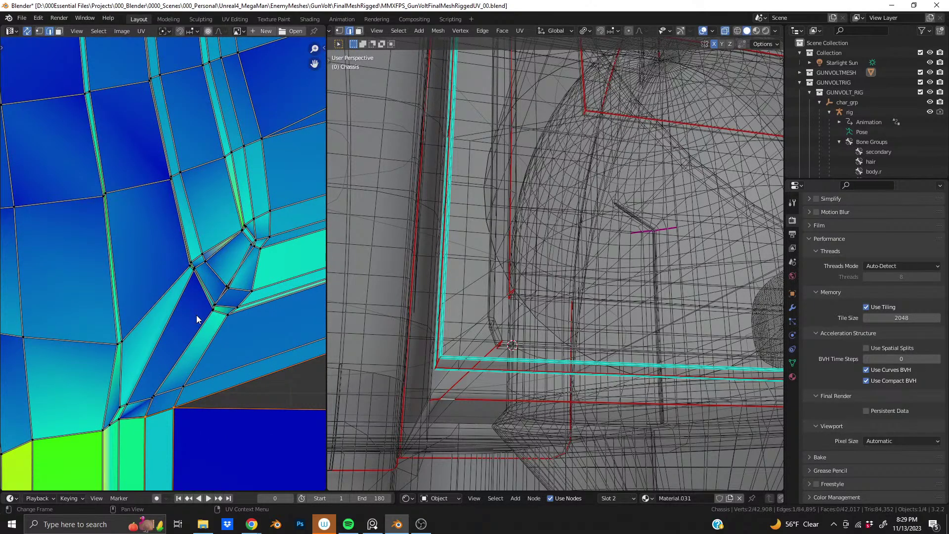
middle_click_drag(403, 301, 509, 314)
left_click(509, 314, "ctrl")
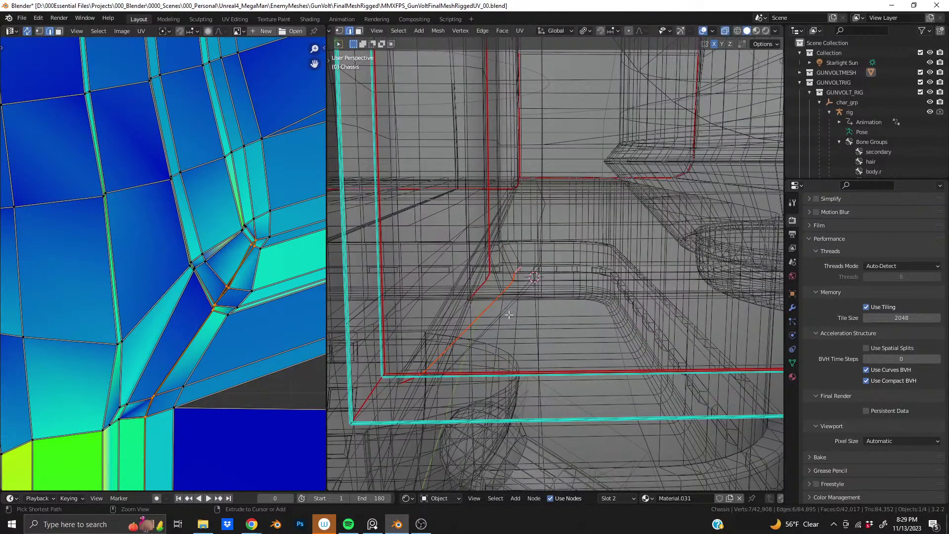
scroll(237, 334, "up", 3)
scroll(242, 296, "up", 2)
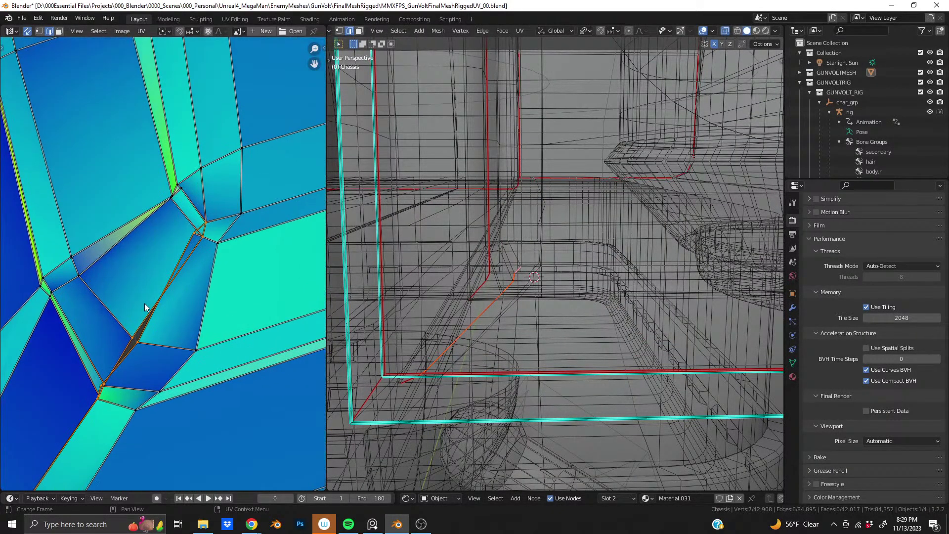
scroll(192, 252, "down", 2)
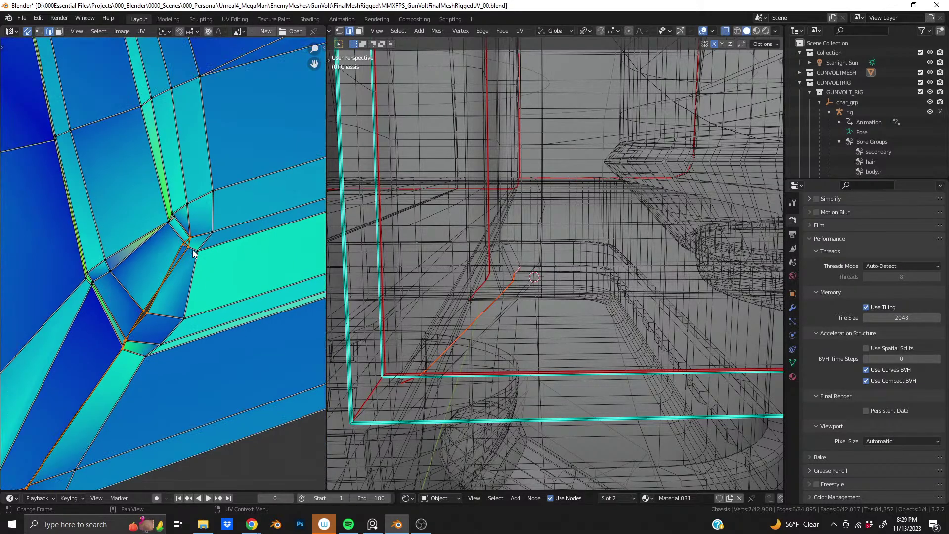
scroll(161, 327, "down", 2)
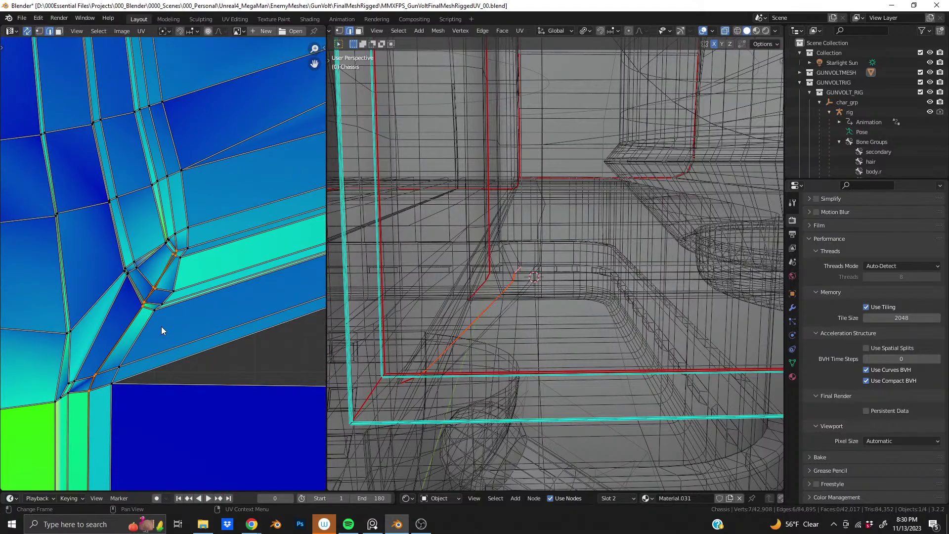
Step: Undo the diagonal corner seam and its edge selections, back to the selected larger ring
key("ctrl+z")
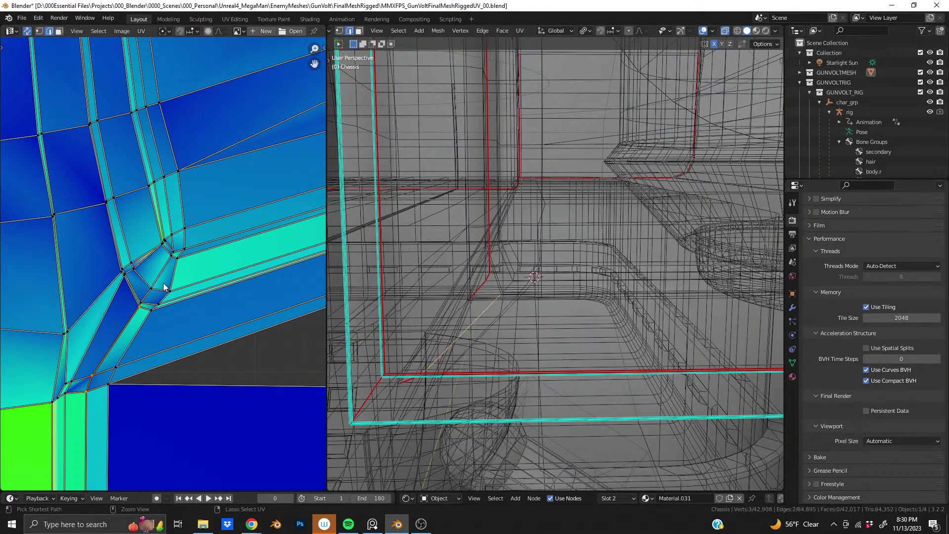
key("ctrl+z")
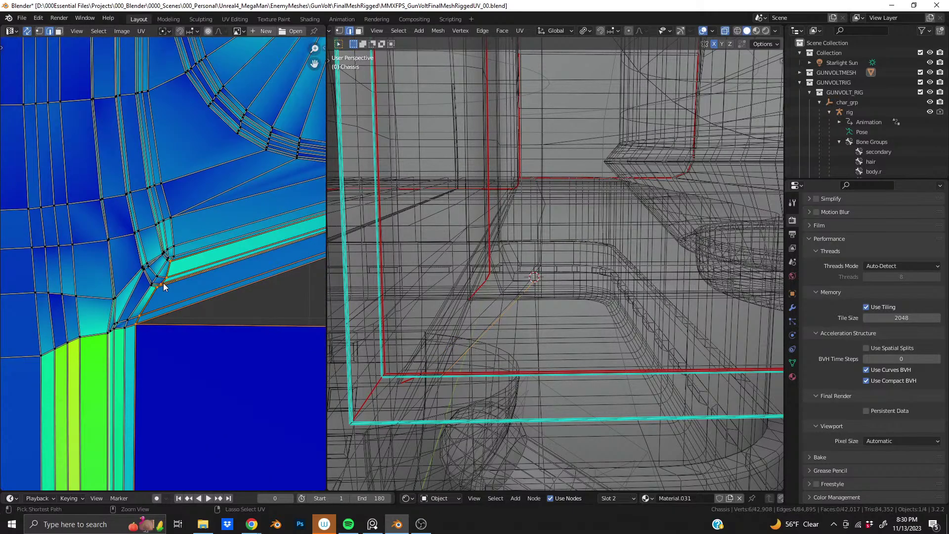
key("ctrl+z")
key("ctrl+z")
key("ctrl+z")
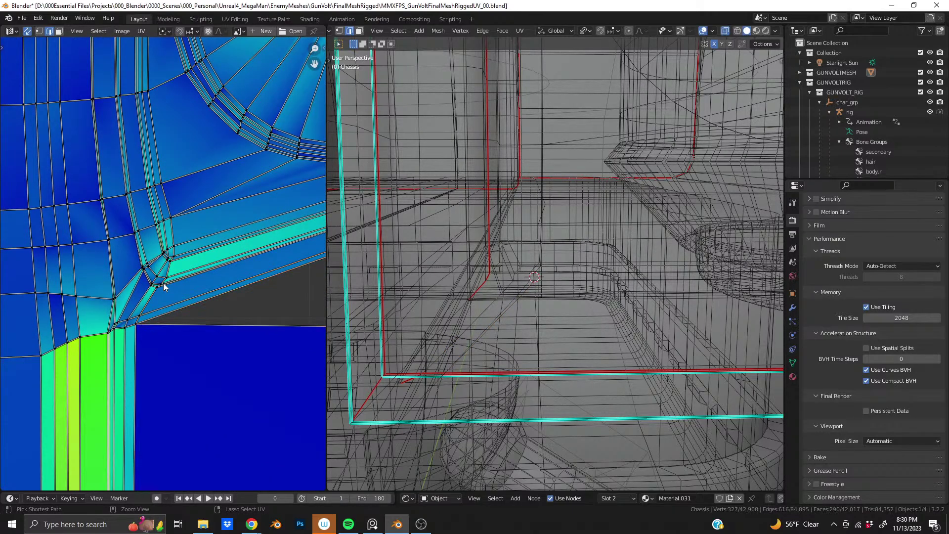
key("ctrl+shift+z")
Step: Examine the whole main chassis island in the UV layout for stretched areas above the rings and along its side
scroll(163, 282, "down", 6)
middle_click_drag(142, 221, 204, 280, "shift")
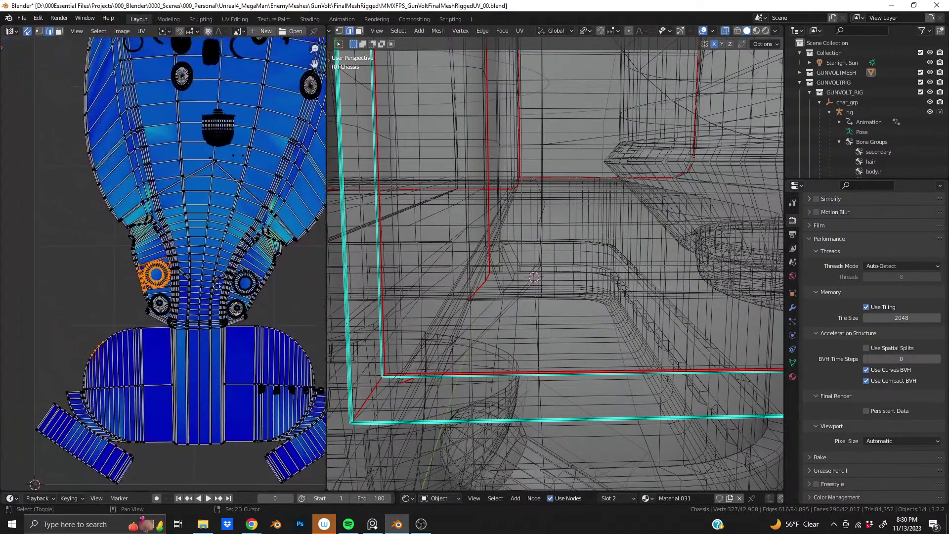
scroll(119, 268, "up", 4)
scroll(166, 271, "down", 6)
middle_click_drag(250, 137, 241, 255, "shift")
scroll(209, 215, "up", 4)
scroll(131, 234, "up", 4)
middle_click_drag(132, 234, 200, 271, "shift")
scroll(202, 267, "down", 7)
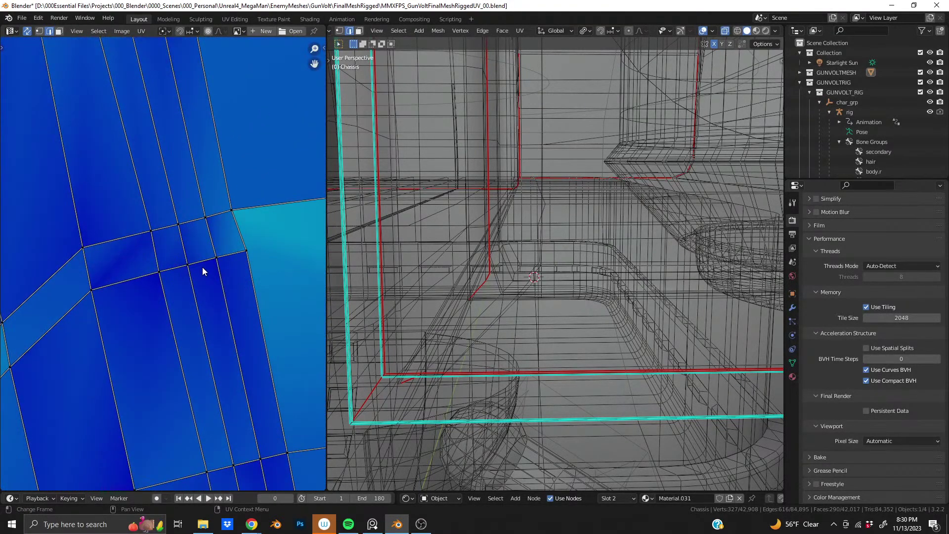
scroll(200, 262, "up", 4)
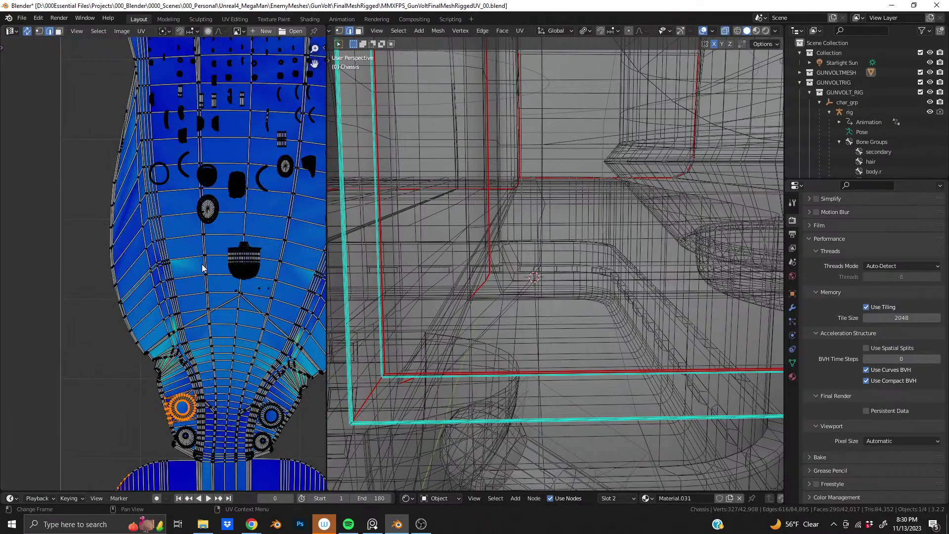
Step: Box-select the outer side boundary and neighbouring panels of the main UV island and locate them on the chassis
scroll(208, 272, "down", 1)
left_click_drag(116, 229, 143, 308)
middle_click_drag(487, 148, 540, 314)
scroll(540, 314, "down", 5)
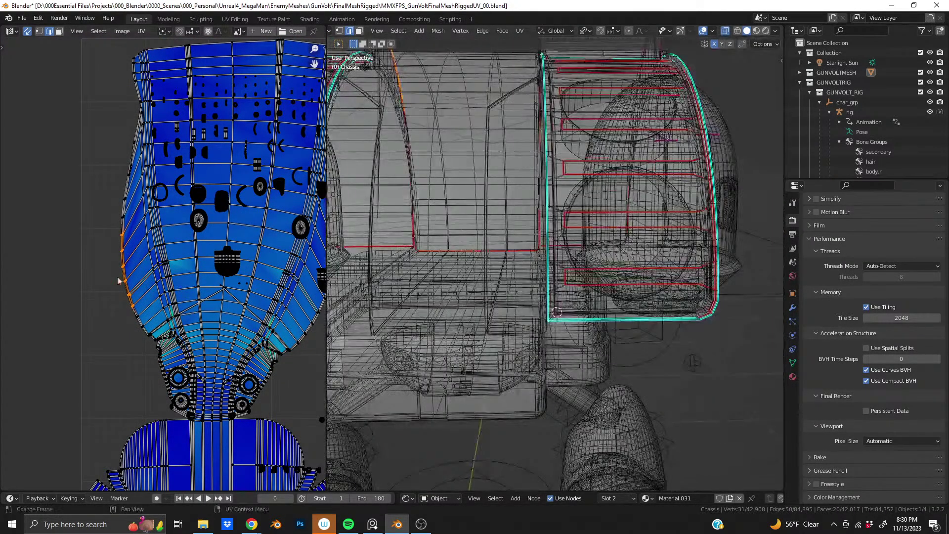
left_click_drag(114, 203, 179, 319)
middle_click_drag(445, 297, 562, 263)
scroll(440, 277, "up", 4)
scroll(562, 263, "up", 2)
scroll(563, 263, "up", 2)
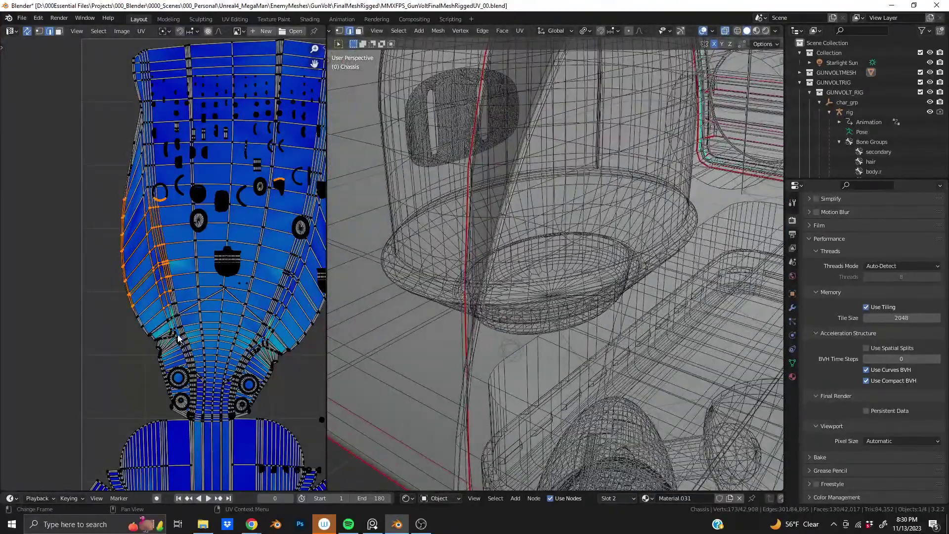
Step: In the UV layout, loop-select the edges along the narrow stretched strip running inward from the main island's outer boundary
scroll(150, 316, "up", 5)
scroll(164, 286, "up", 5)
middle_click_drag(194, 379, 102, 233)
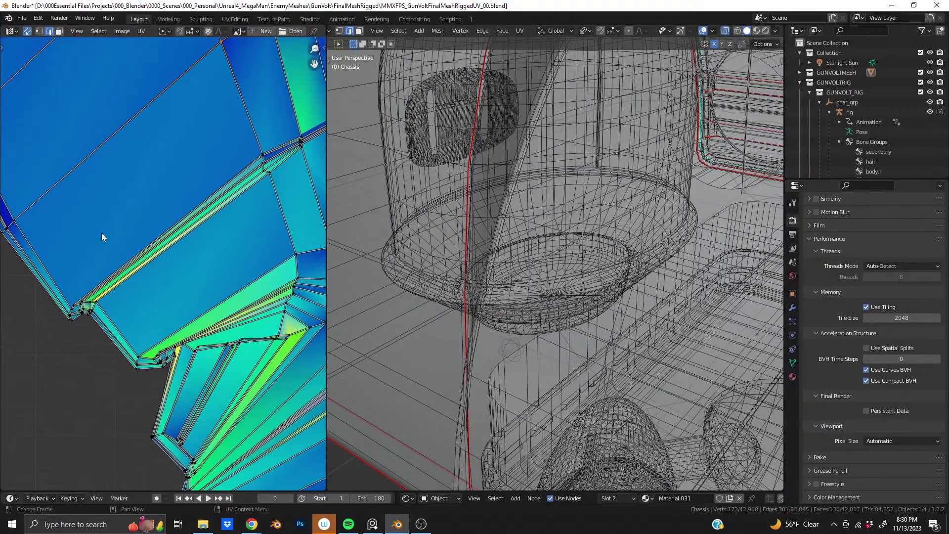
scroll(114, 267, "down", 2)
left_click(120, 284, "alt")
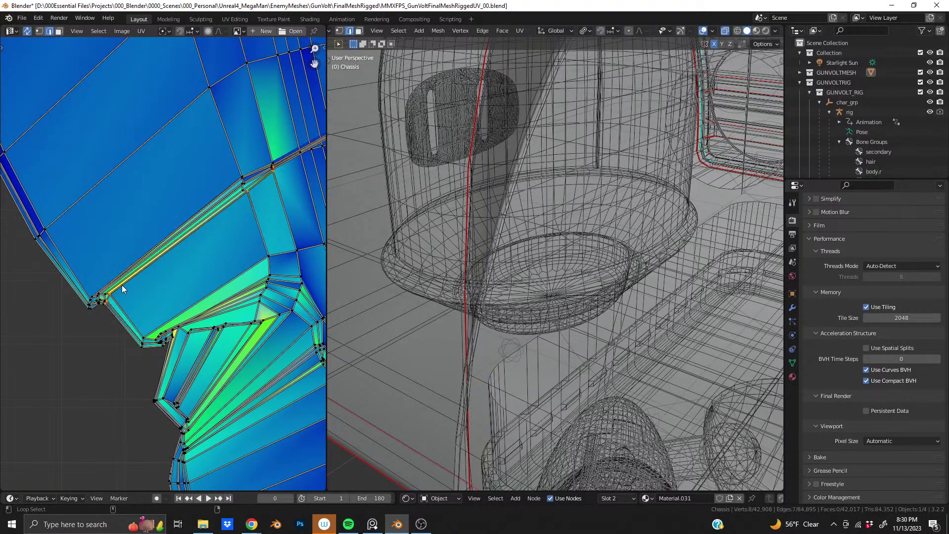
Step: Mark the selected edges along the narrow stretched strip of the main chassis island as a seam
middle_click_drag(232, 240, 97, 313, "shift")
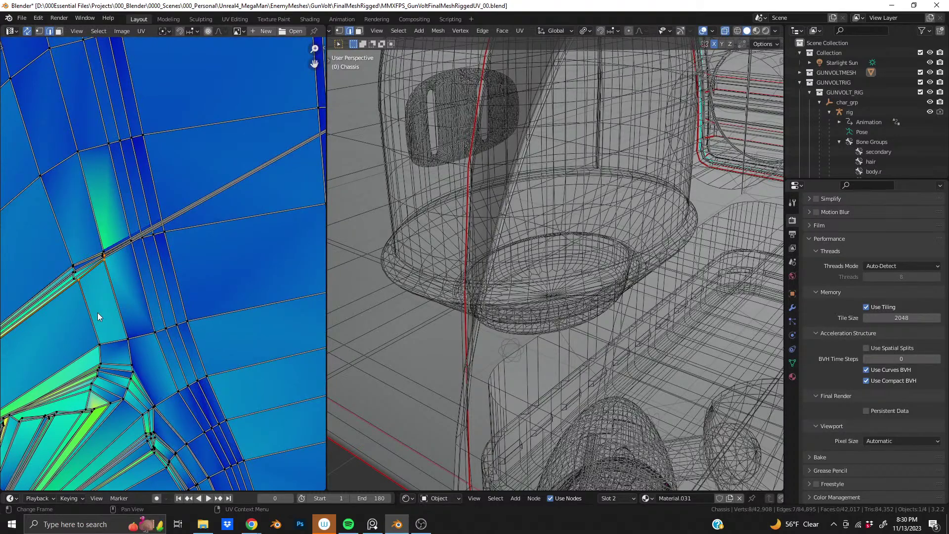
scroll(195, 218, "down", 2)
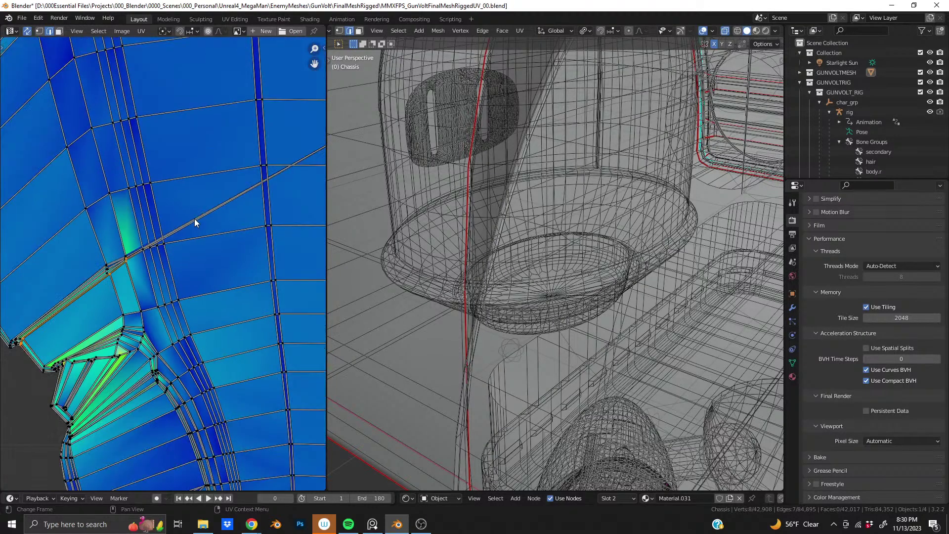
scroll(194, 218, "down", 3)
scroll(186, 223, "up", 3)
middle_click_drag(193, 224, 159, 254, "shift")
right_click(159, 254)
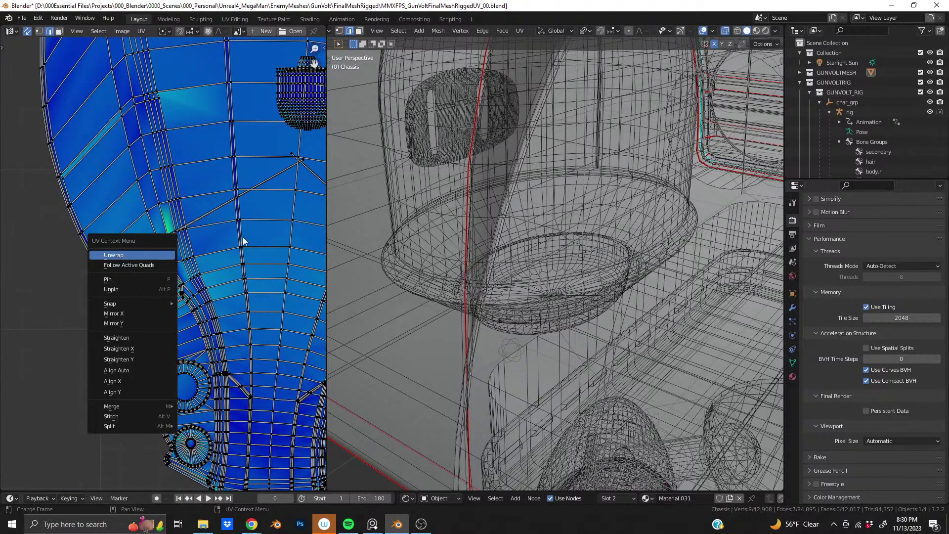
right_click(551, 168)
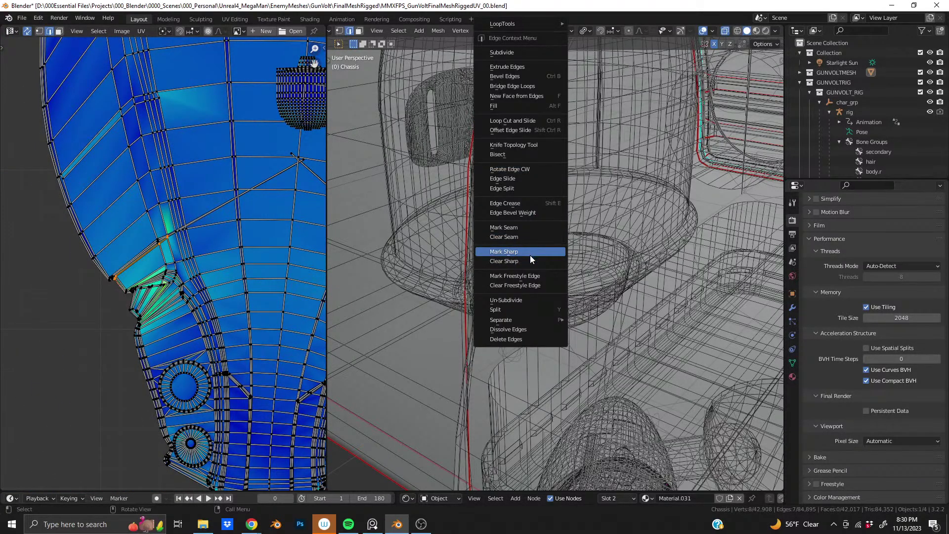
left_click(528, 227)
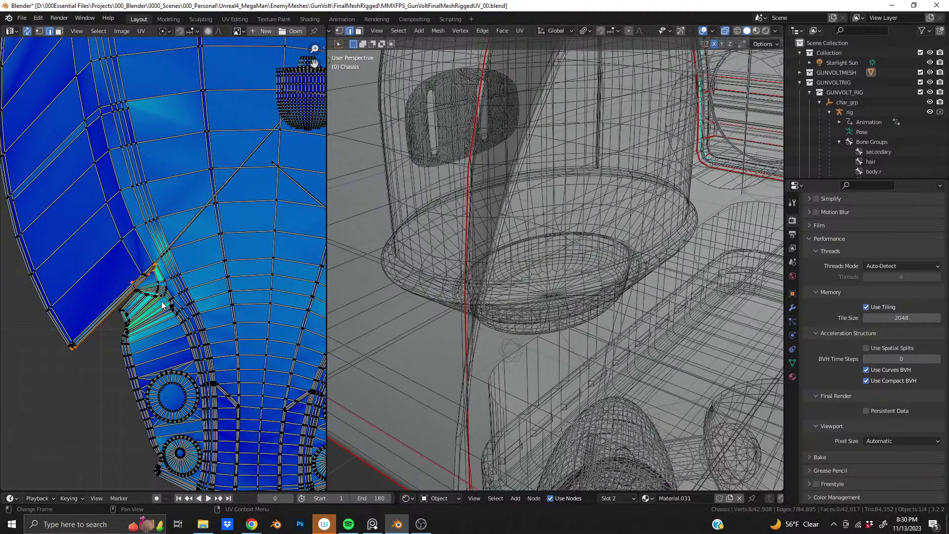
Step: Examine the opened strip in the UV layout and compare the unwrap with and without the new seam
scroll(162, 302, "up", 4)
middle_click_drag(140, 294, 256, 224)
scroll(228, 236, "down", 5)
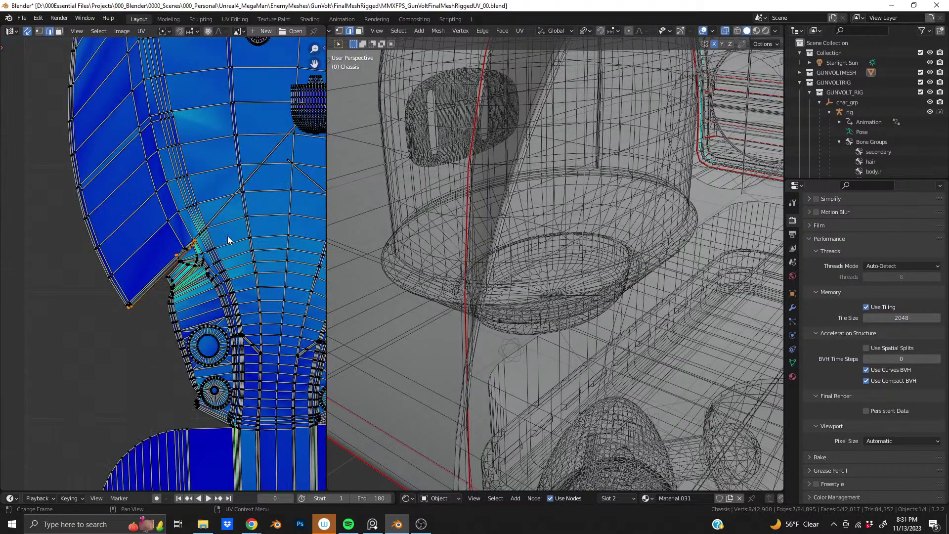
key("ctrl+z")
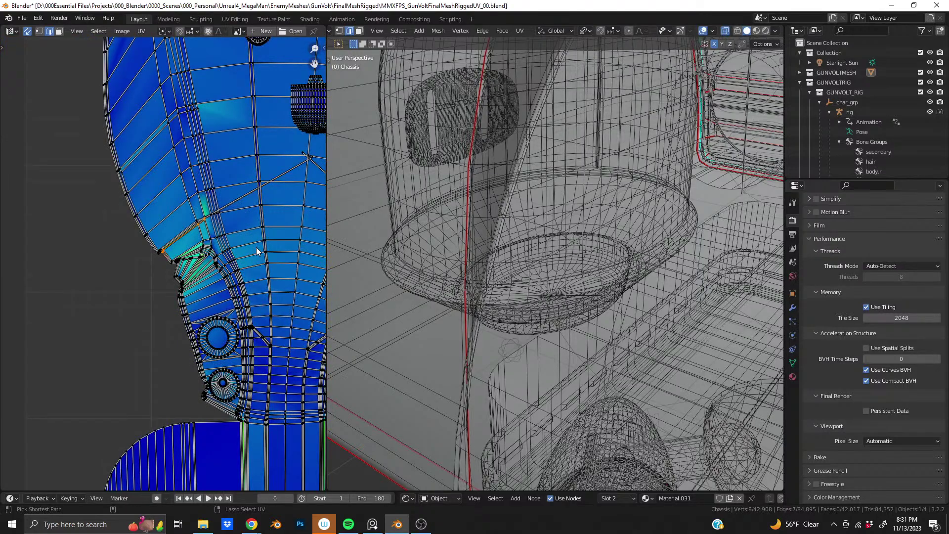
key("ctrl+z")
key("ctrl+shift+z")
key("ctrl+z")
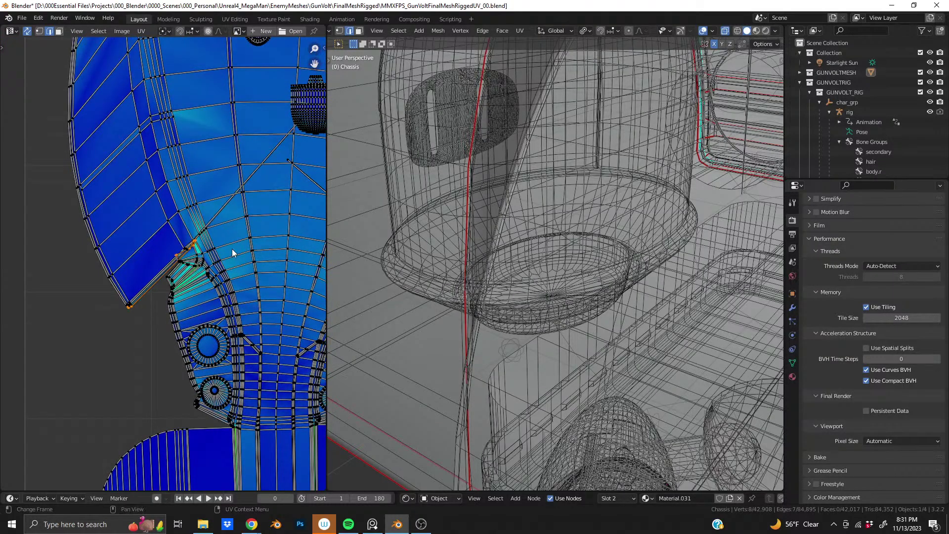
Step: Switch the selection to the mirrored strip edges on the chassis's opposite side and mark them as a seam
scroll(233, 248, "down", 5)
middle_click_drag(194, 196, 203, 179)
scroll(193, 241, "up", 3)
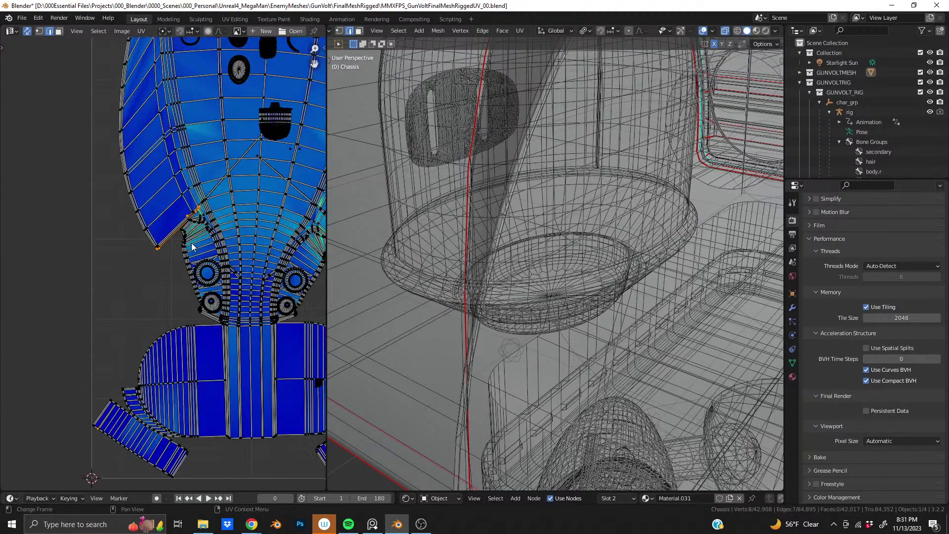
left_click(397, 31)
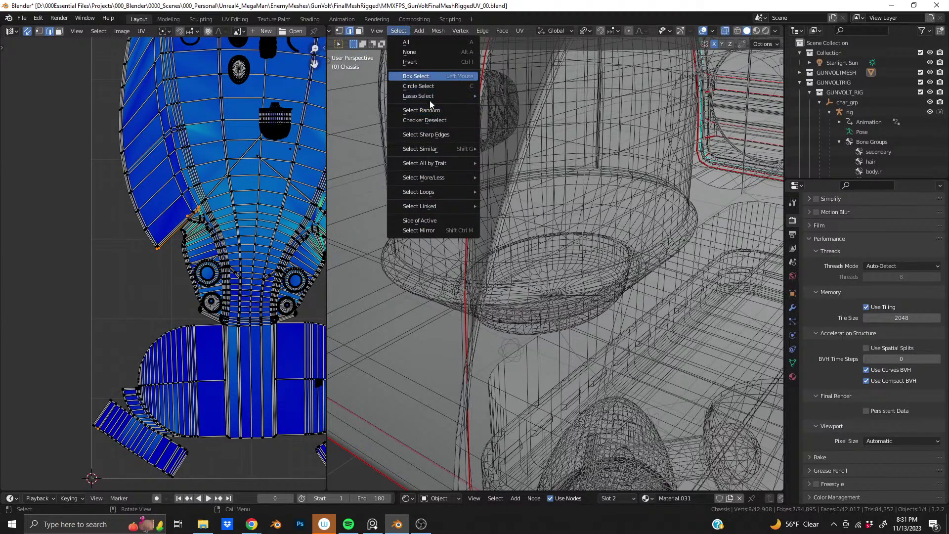
left_click(420, 231)
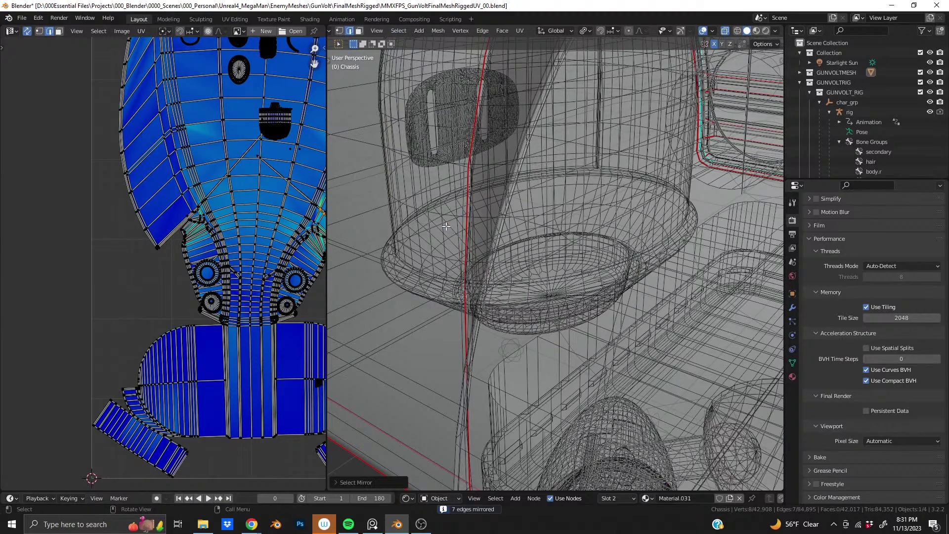
right_click(426, 255)
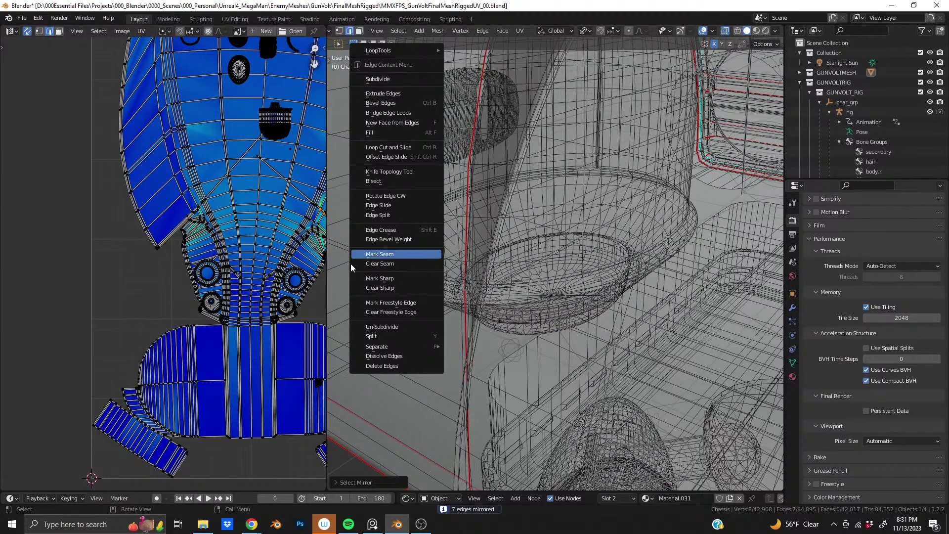
left_click(398, 254)
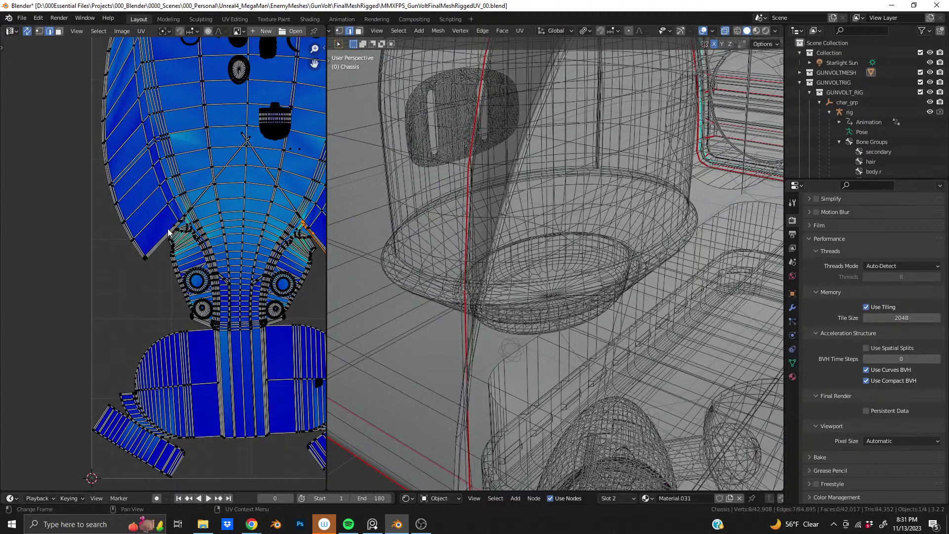
Step: Box-select the stretched cluster above the rings in the UV layout and locate its geometry on the chassis
left_click_drag(168, 230, 204, 262)
scroll(494, 197, "down", 5)
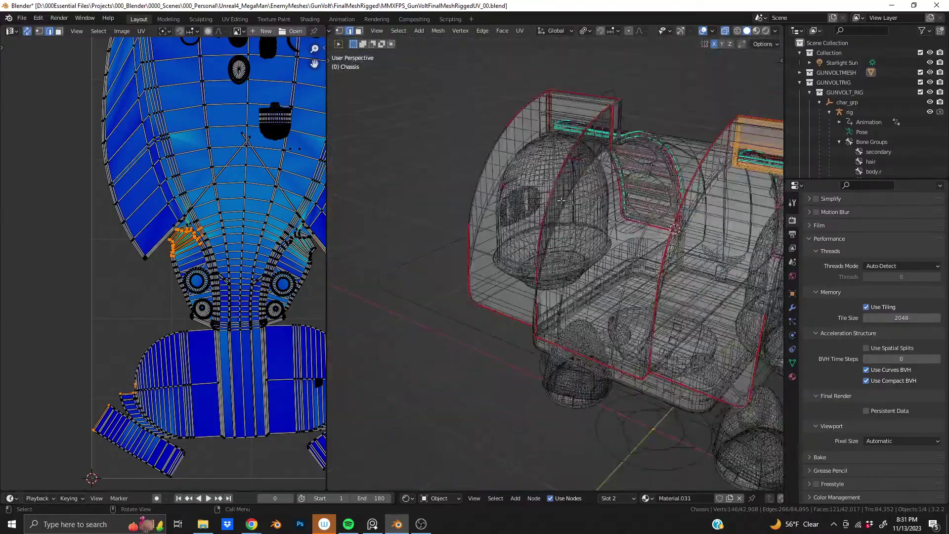
middle_click_drag(494, 198, 563, 247)
scroll(494, 155, "up", 10)
scroll(572, 249, "up", 3)
left_click(462, 202)
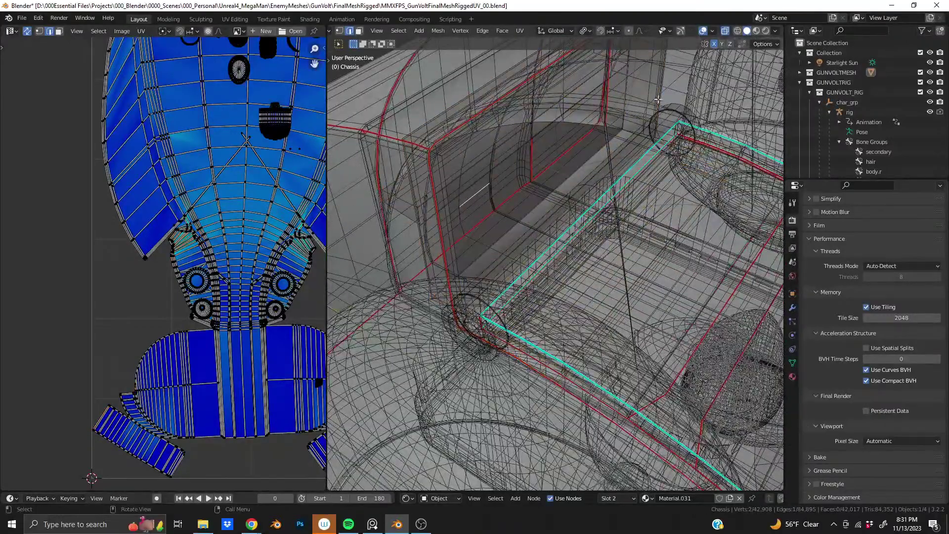
Step: Turn off X-ray and select the connected edges along the recess floor beside the cylinder
left_click(725, 31)
scroll(484, 338, "up", 4)
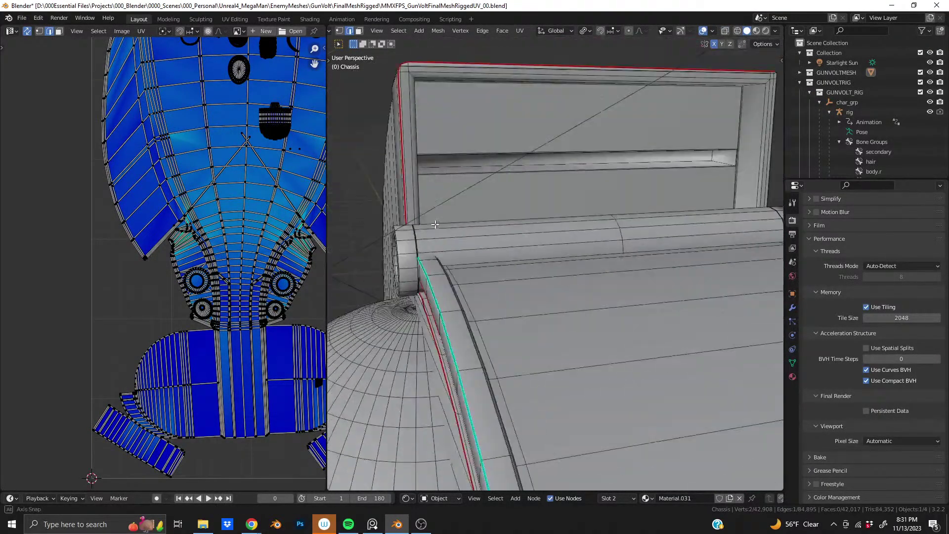
scroll(484, 339, "down", 2)
middle_click_drag(483, 339, 495, 297)
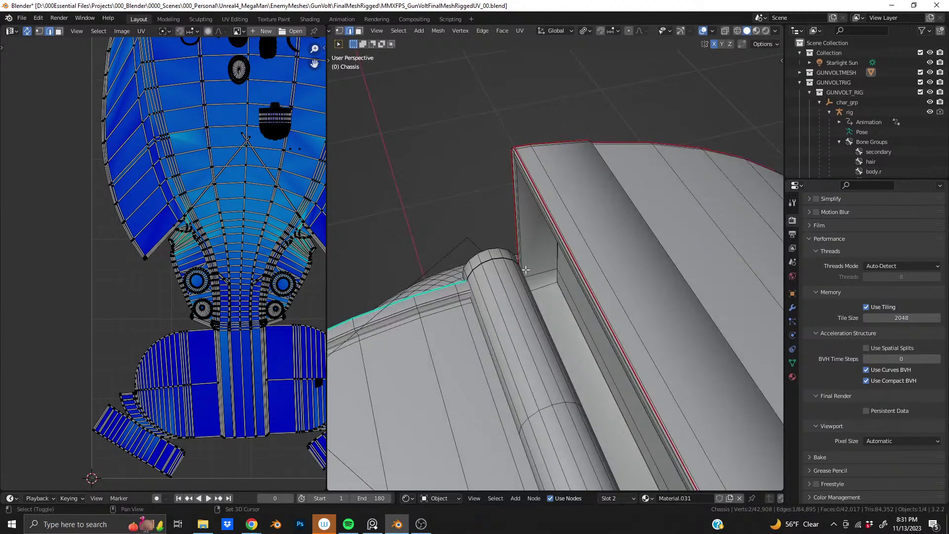
scroll(468, 356, "up", 5)
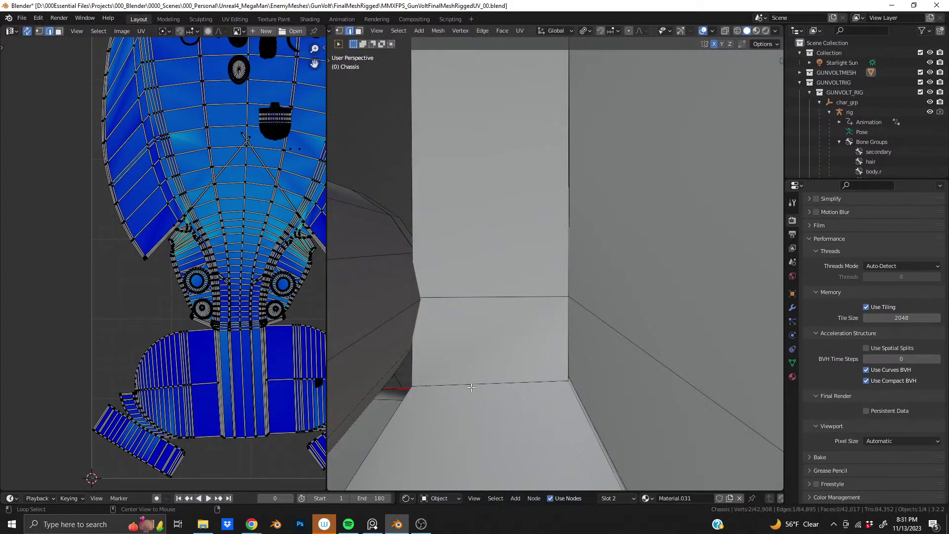
middle_click_drag(471, 380, 506, 279)
scroll(579, 262, "up", 3)
scroll(505, 279, "down", 6)
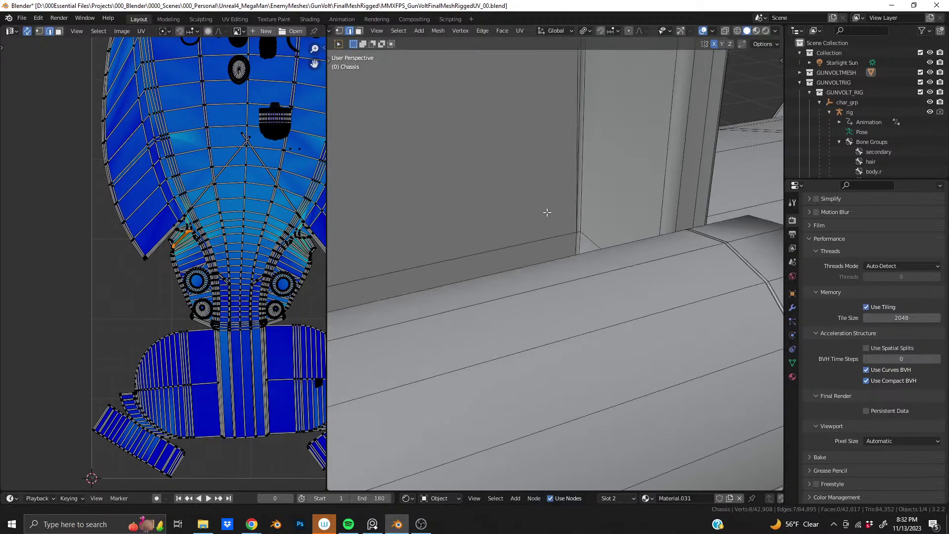
Step: Extend the edge selection around the recess's back panel, adding its vertical corner edges and upper edge
middle_click_drag(547, 212, 534, 333)
scroll(534, 333, "up", 5)
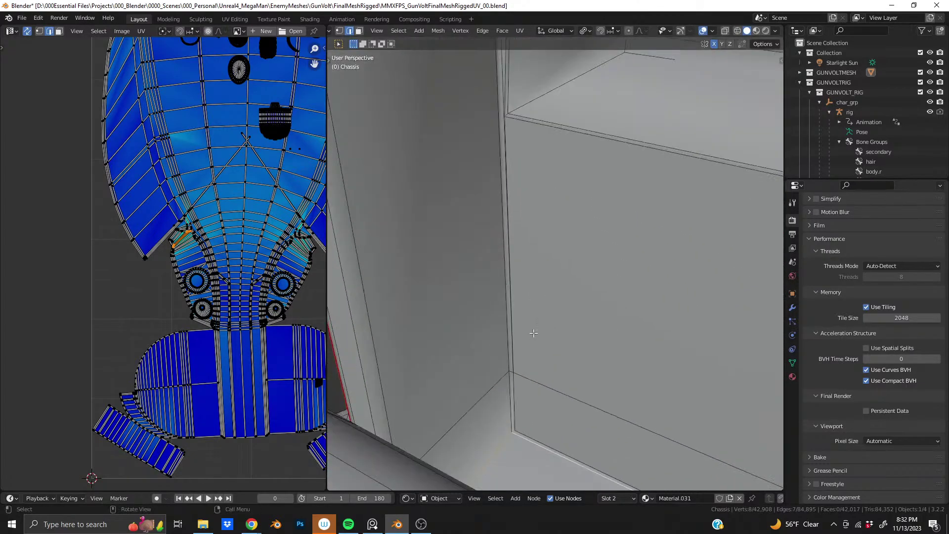
middle_click_drag(512, 403, 538, 339)
scroll(536, 300, "down", 4)
scroll(536, 300, "down", 2)
middle_click_drag(536, 300, 545, 277)
scroll(534, 319, "up", 3)
middle_click_drag(546, 356, 538, 262)
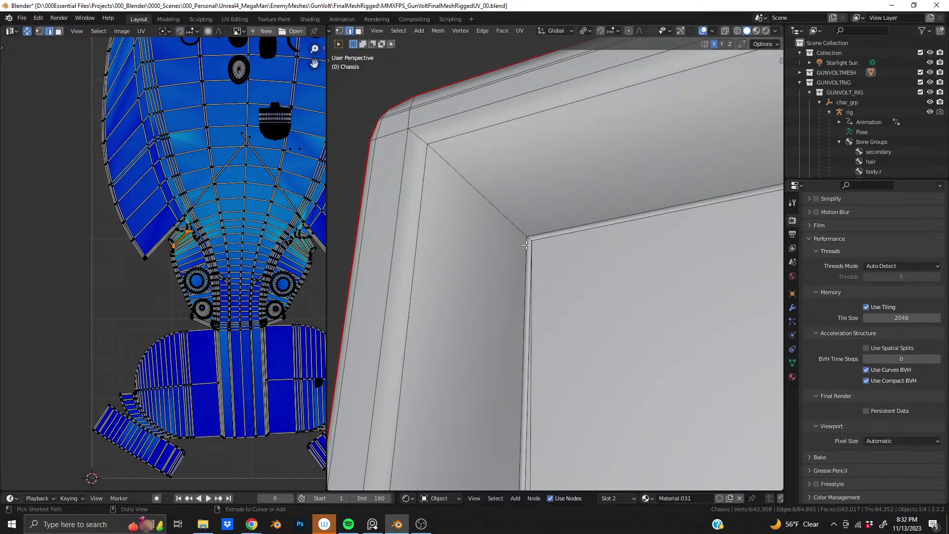
left_click(526, 244, "ctrl")
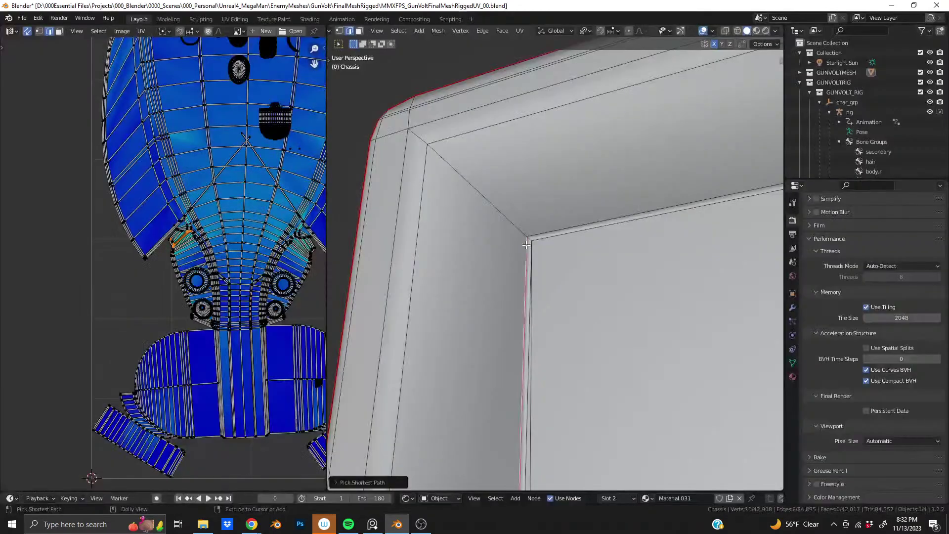
left_click(540, 238, "shift")
middle_click_drag(540, 238, 545, 324)
left_click(508, 278, "shift")
scroll(546, 325, "up", 2)
left_click(543, 330, "shift")
Step: Try a seam on the selected edges around the recess's back panel and inspect the unwrap and the panel's border
right_click(543, 329)
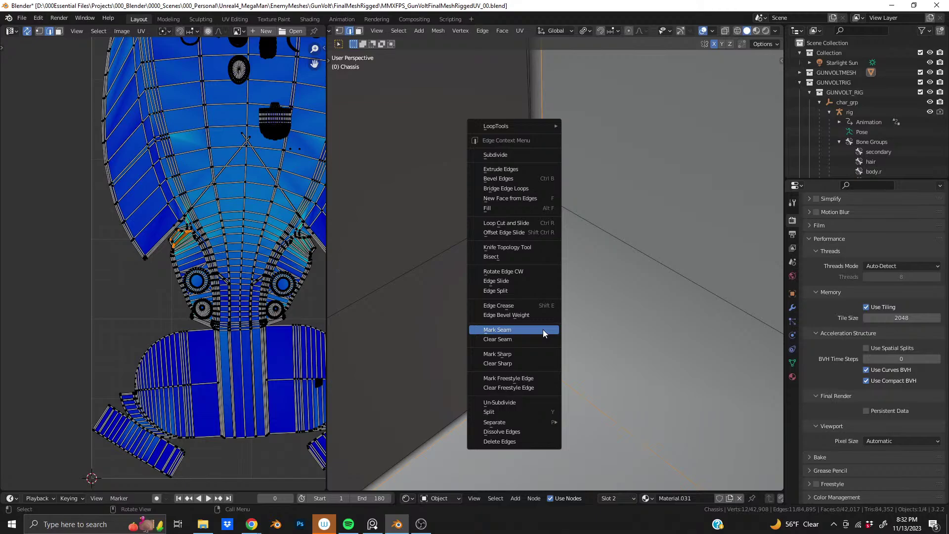
left_click(543, 330)
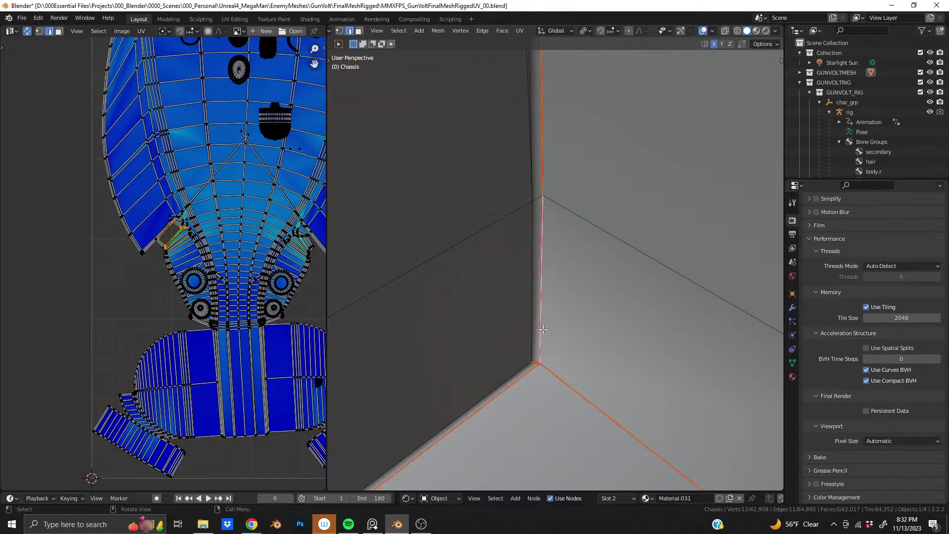
scroll(150, 232, "up", 8)
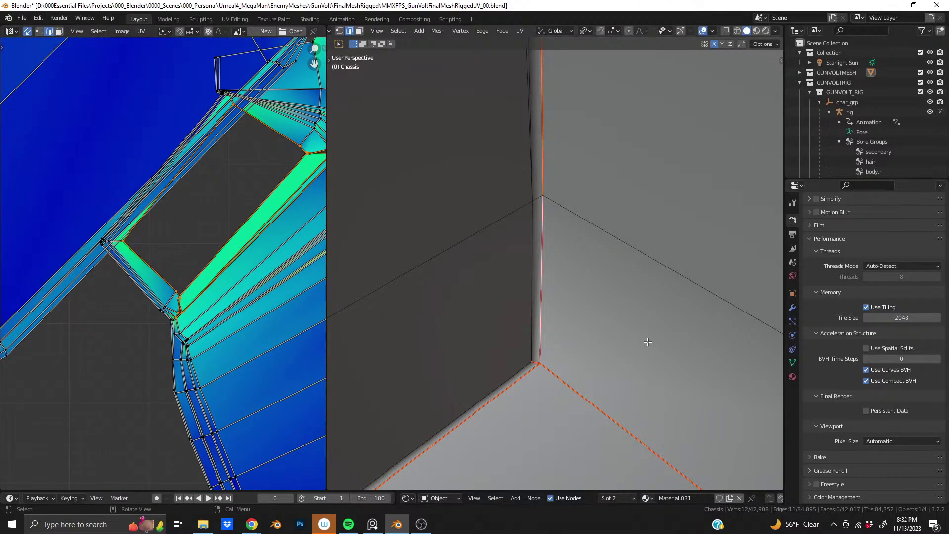
scroll(648, 342, "down", 10)
middle_click_drag(583, 301, 606, 262)
scroll(464, 252, "up", 6)
scroll(501, 257, "up", 5)
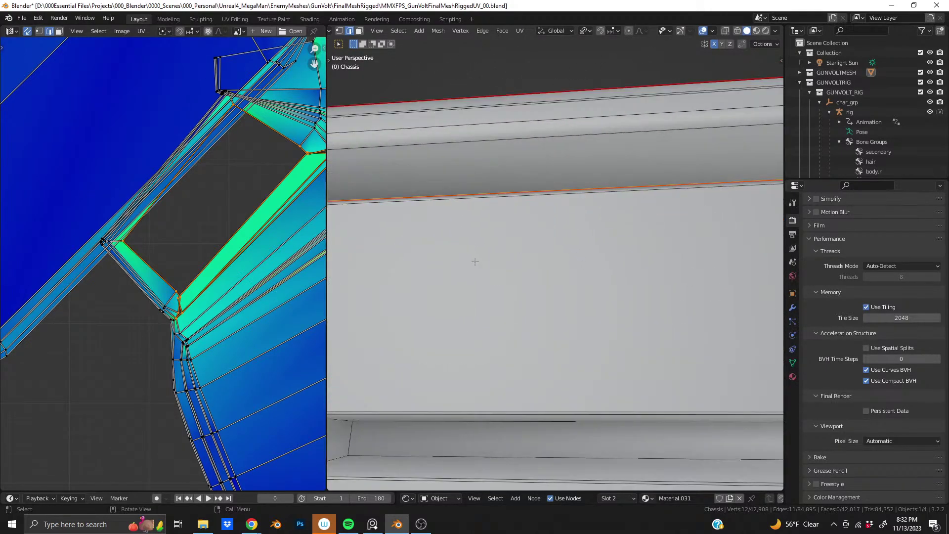
Step: Undo the back panel's seam and deselect the long upper and floor edges bordering the panel
middle_click_drag(471, 261, 494, 259)
scroll(520, 279, "down", 2)
left_click(507, 277, "ctrl")
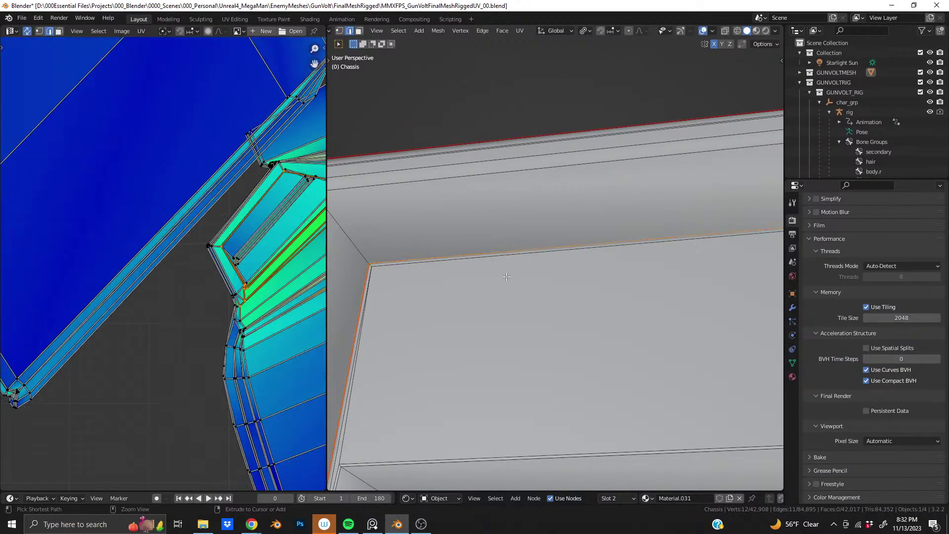
key("ctrl+z")
middle_click_drag(522, 305, 541, 386)
scroll(532, 332, "down", 5)
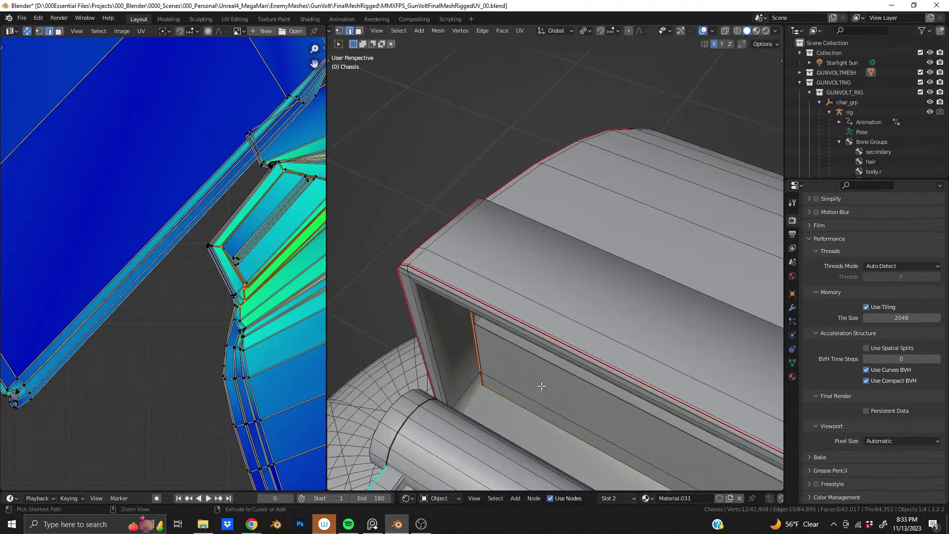
left_click_drag(548, 385, 555, 439, "ctrl")
middle_click_drag(555, 437, 544, 225)
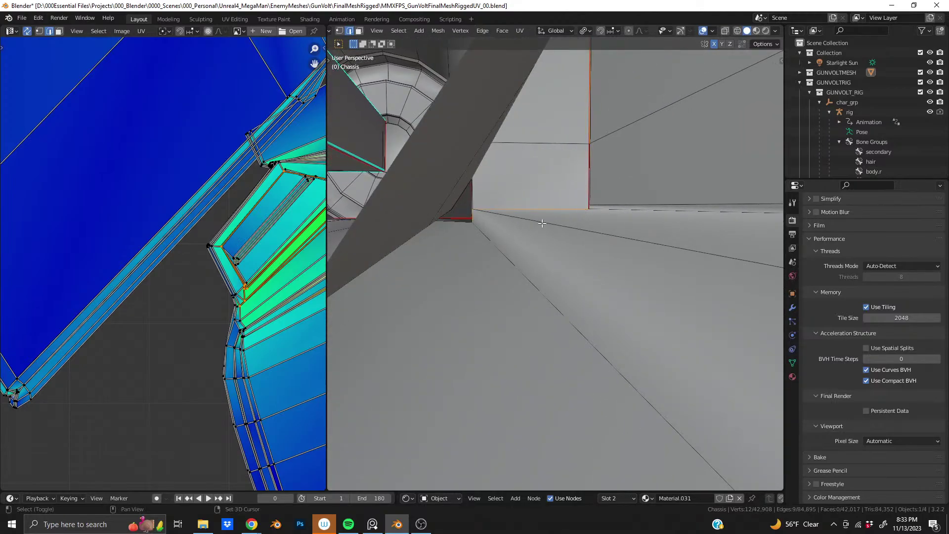
Step: Add the recess floor's long outer edge to the selection, try it all as a seam, and inspect the unwrap
left_click(522, 258, "shift")
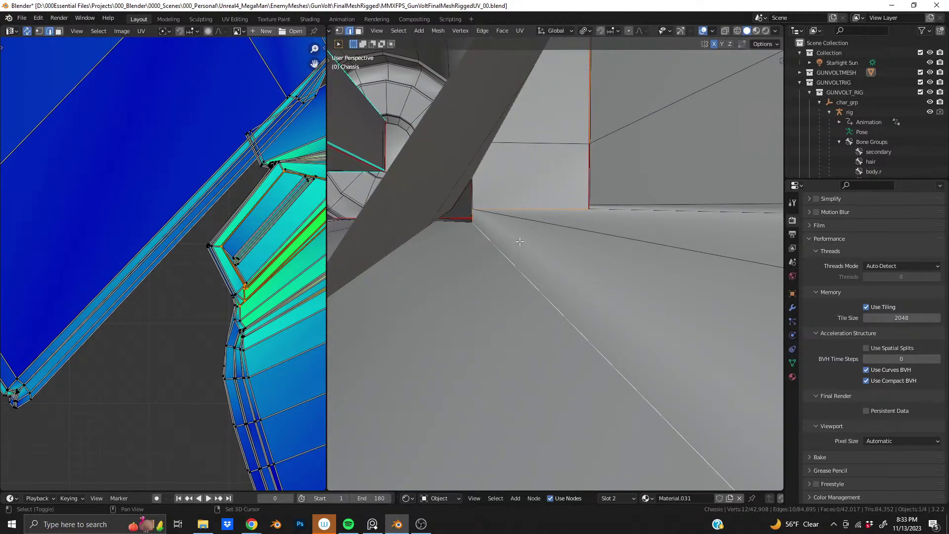
key("ctrl+z")
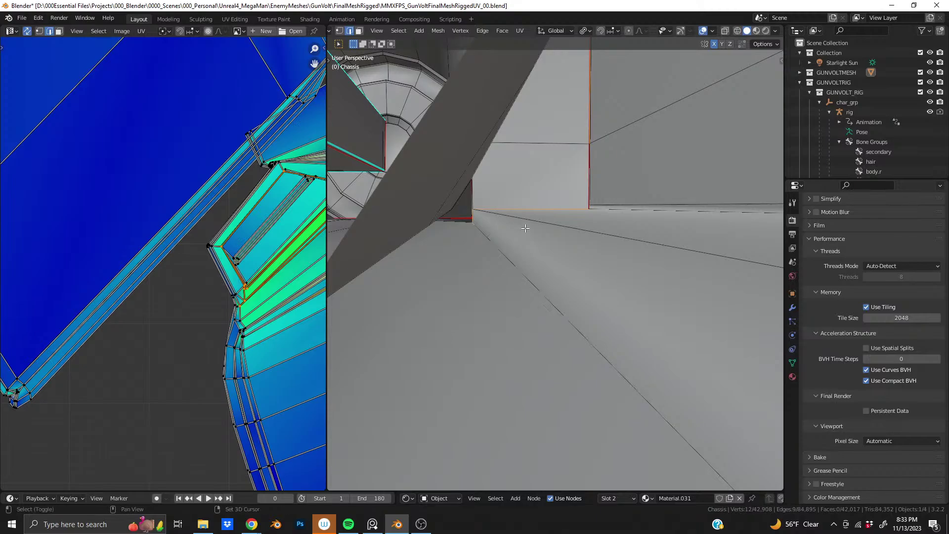
left_click(526, 228, "shift")
middle_click_drag(584, 200, 566, 218)
right_click(567, 218)
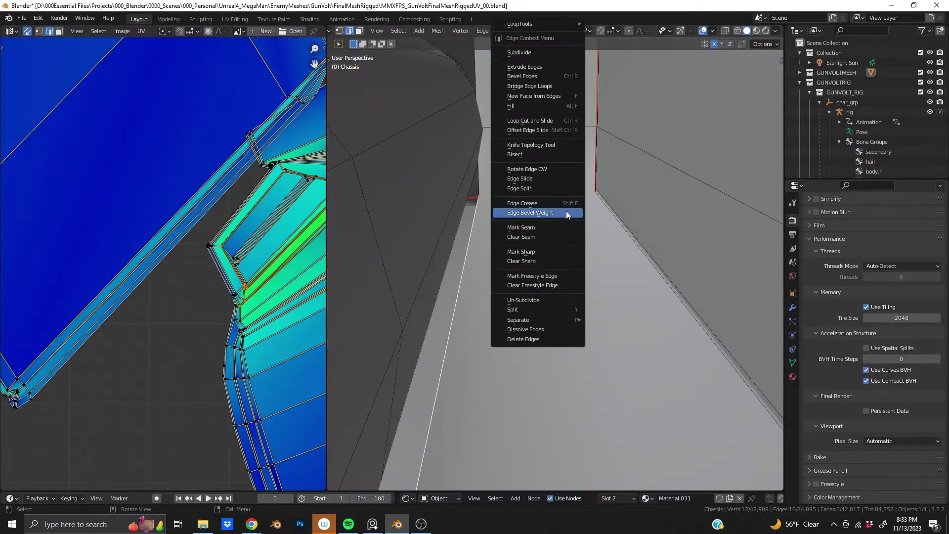
left_click(544, 227)
scroll(254, 301, "down", 2)
scroll(225, 272, "up", 3)
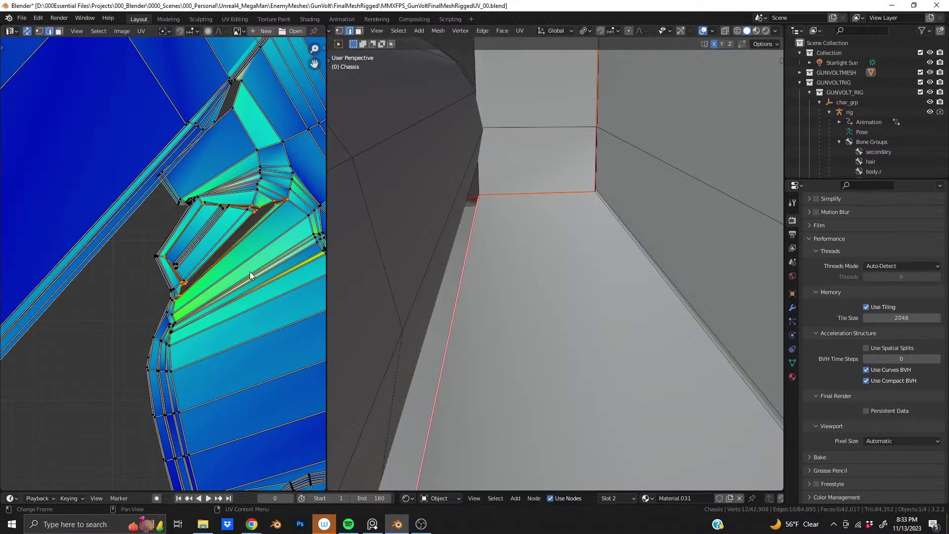
Step: Undo the recess floor seam and the selection of its long outer edge
scroll(251, 271, "up", 2)
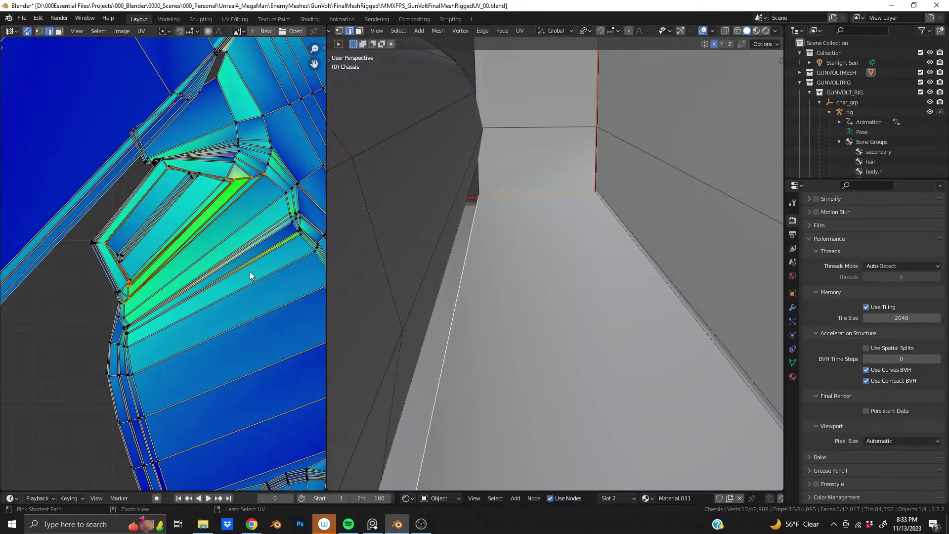
middle_click_drag(536, 265, 544, 241)
key("ctrl+z")
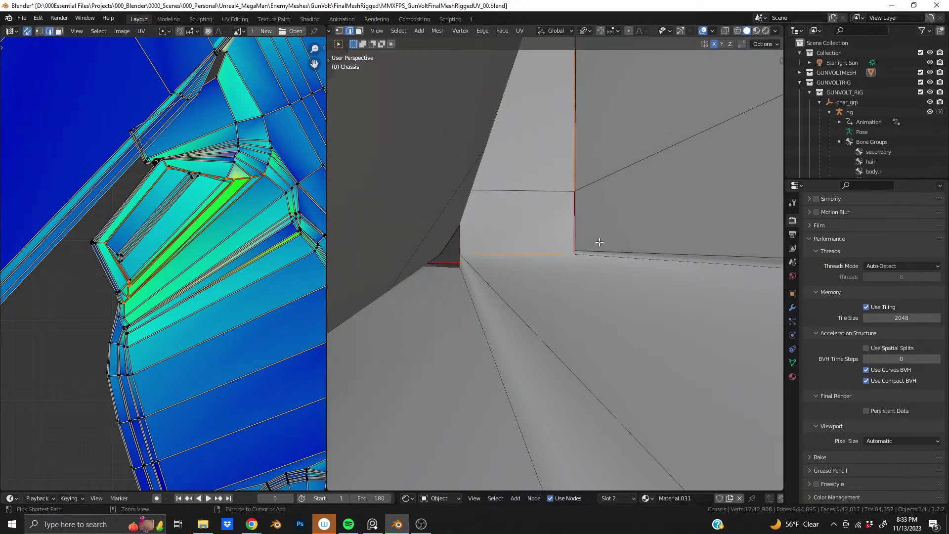
Step: Add the recess's long lower edge bordering the back panel to the selection and try the selected edges as a seam
middle_click_drag(575, 285, 650, 197, "shift")
left_click(704, 140, "shift")
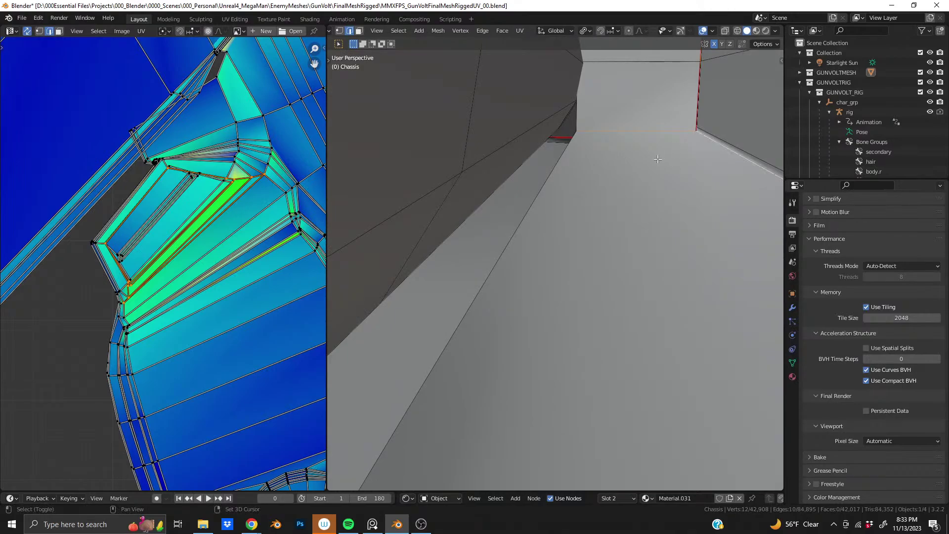
middle_click_drag(704, 141, 544, 227)
right_click(542, 227)
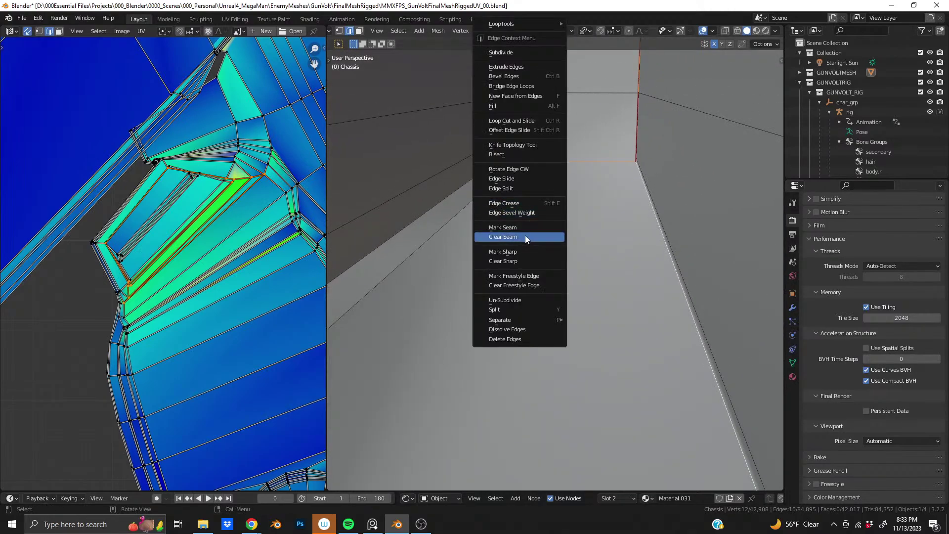
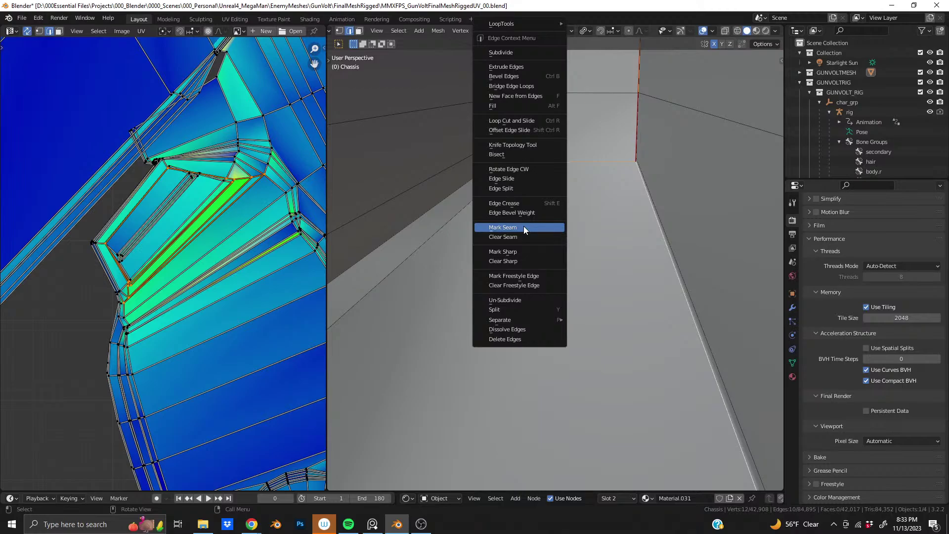
left_click(524, 227)
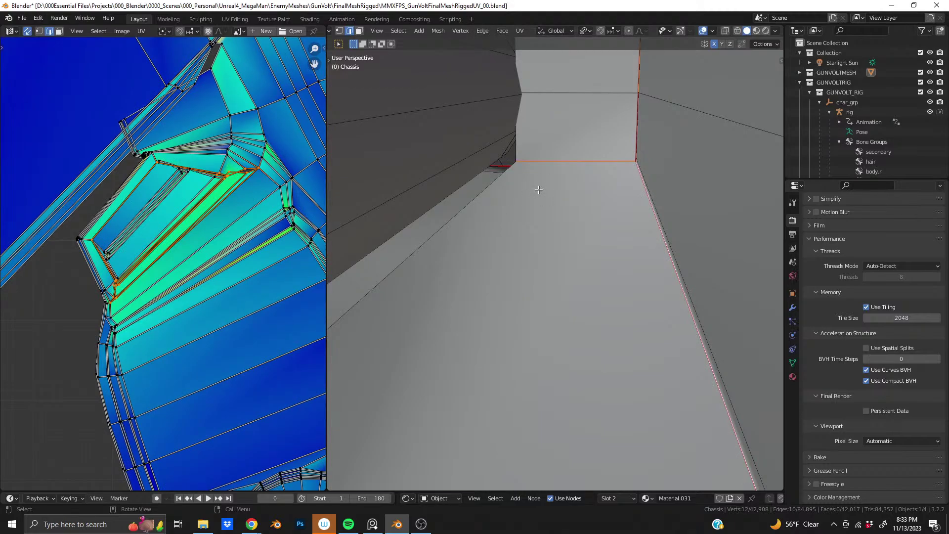
Step: Examine the trial seam along the recess's inner edges and the panel's corners from several angles
middle_click_drag(539, 189, 506, 292)
scroll(506, 292, "up", 2)
middle_click_drag(422, 340, 580, 239, "shift")
scroll(643, 286, "down", 4)
middle_click_drag(735, 351, 595, 280, "shift")
scroll(603, 287, "up", 2)
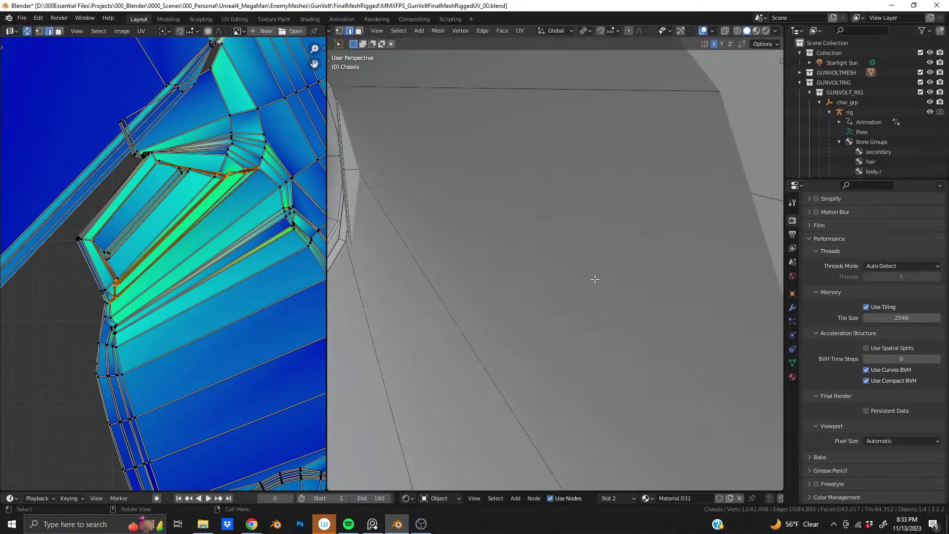
scroll(595, 279, "up", 3)
middle_click_drag(687, 315, 546, 298, "shift")
scroll(570, 335, "down", 6)
scroll(508, 286, "up", 4)
scroll(506, 312, "up", 3)
scroll(538, 267, "up", 4)
scroll(539, 268, "down", 6)
Step: Undo the lower edge's trial seam and select the long upper edge bordering the recess's back panel
key("ctrl+z")
scroll(468, 291, "down", 6)
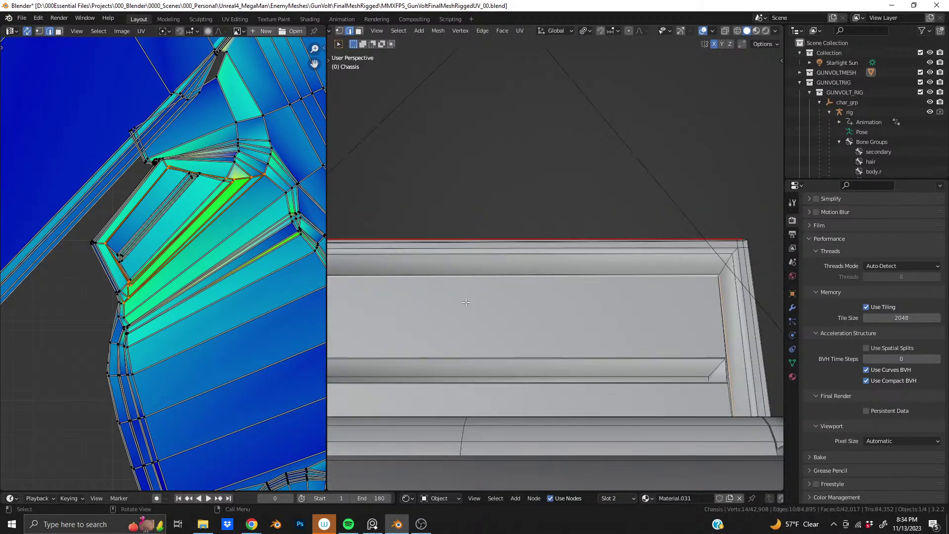
middle_click_drag(467, 302, 491, 290)
scroll(610, 290, "up", 4)
scroll(540, 286, "up", 6)
left_click(489, 258, "shift")
left_click(489, 253, "shift")
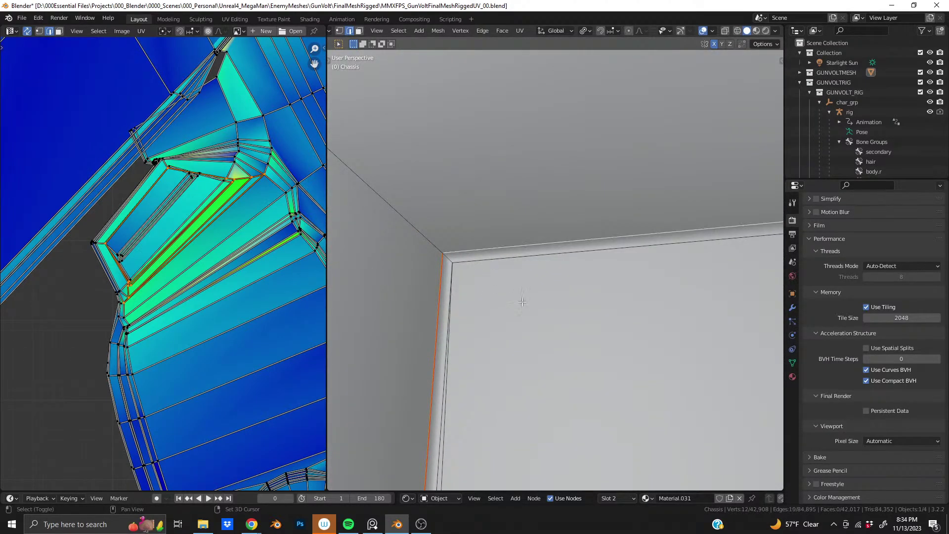
scroll(557, 313, "down", 8)
middle_click_drag(723, 305, 477, 307, "shift")
scroll(514, 292, "up", 8)
scroll(601, 284, "down", 4)
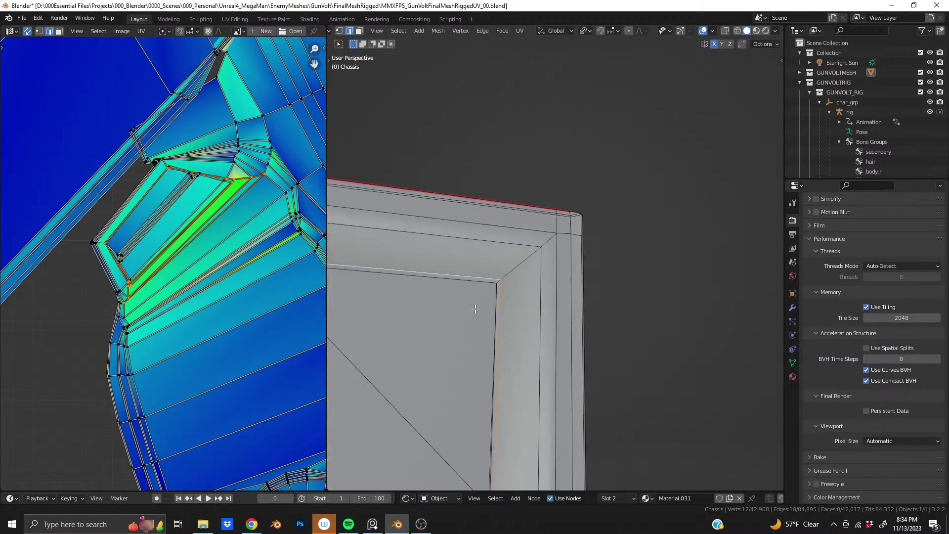
Step: Add the short diagonal edges at both upper corners of the recess to the selection
left_click(520, 264, "shift")
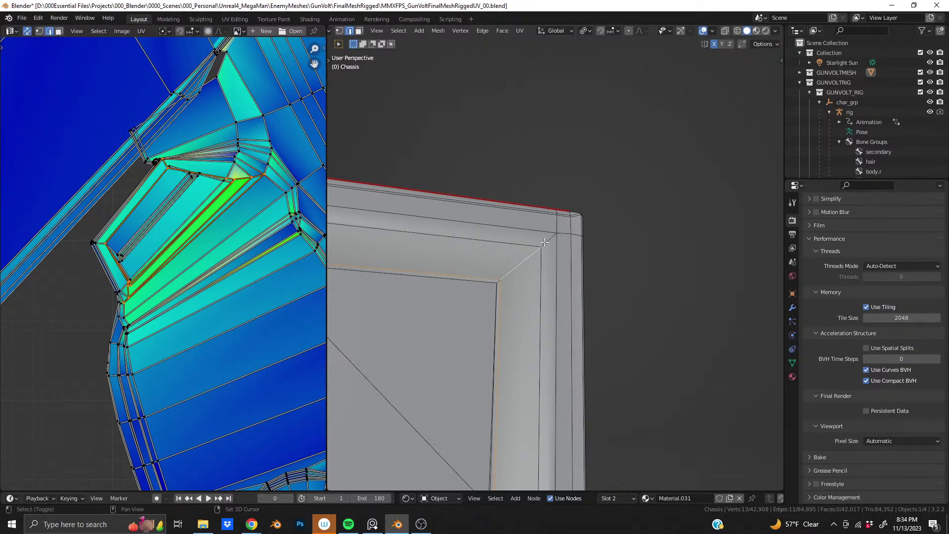
middle_click_drag(543, 242, 565, 251)
scroll(508, 294, "down", 4)
scroll(566, 251, "up", 3)
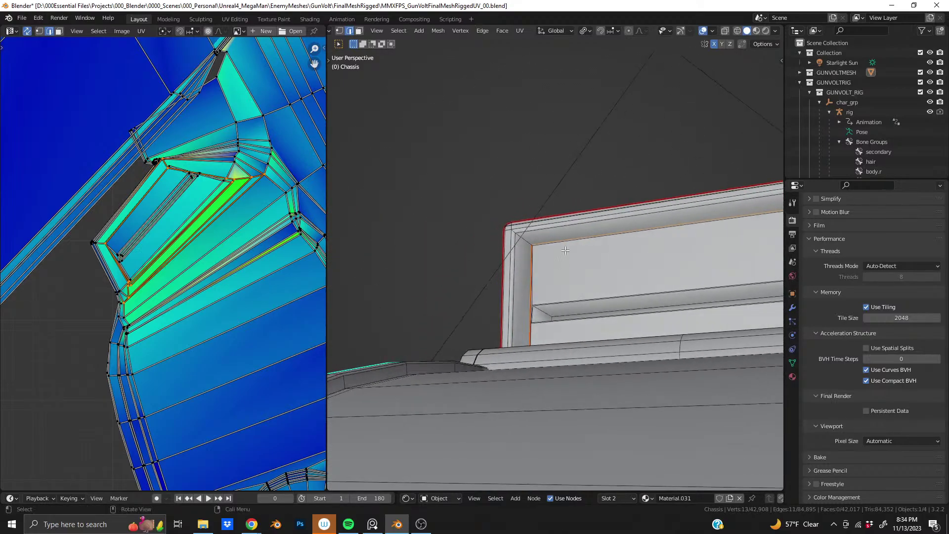
scroll(566, 251, "up", 4)
scroll(474, 198, "up", 3)
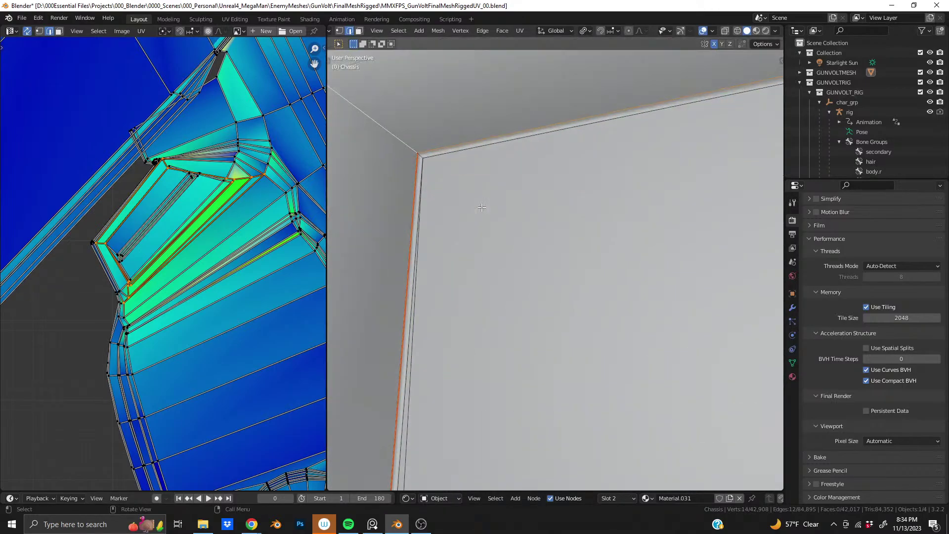
scroll(474, 199, "down", 2)
scroll(544, 272, "up", 5)
middle_click_drag(563, 286, 596, 310)
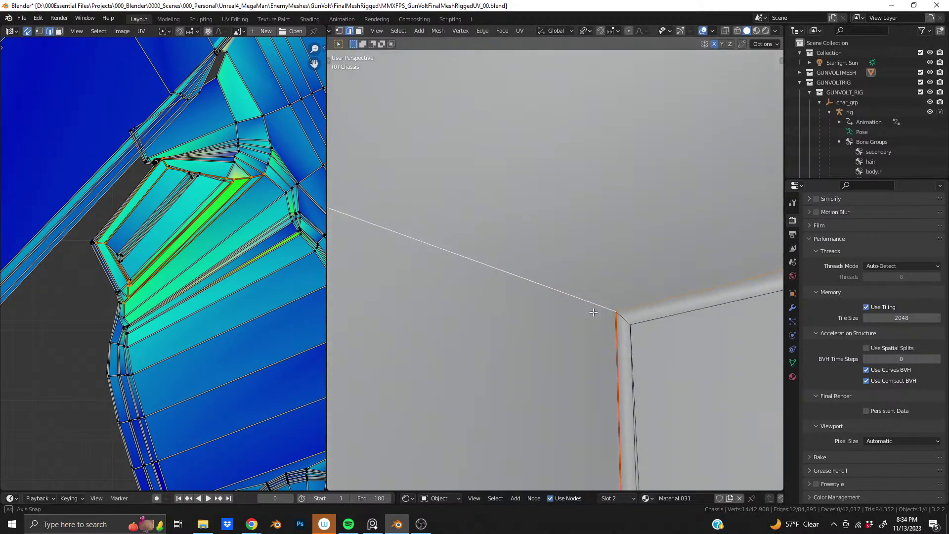
Step: Try a seam on the panel's side and upper edges plus the corner diagonals, and inspect the unwrap
right_click(598, 311)
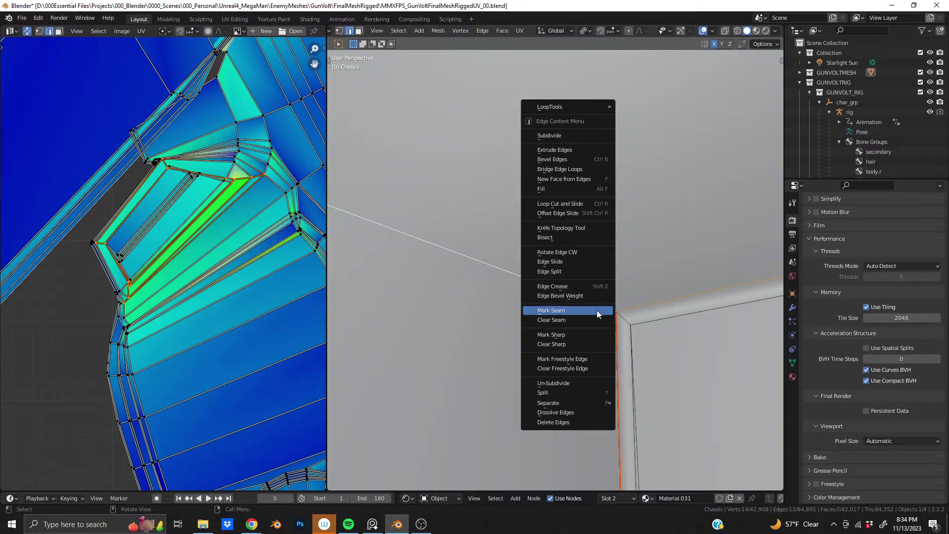
left_click(598, 310)
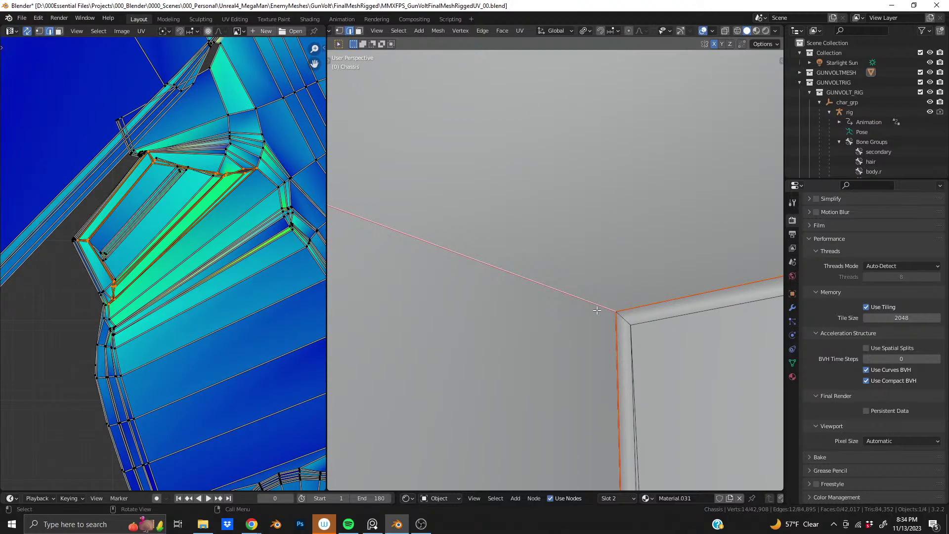
scroll(205, 273, "down", 6)
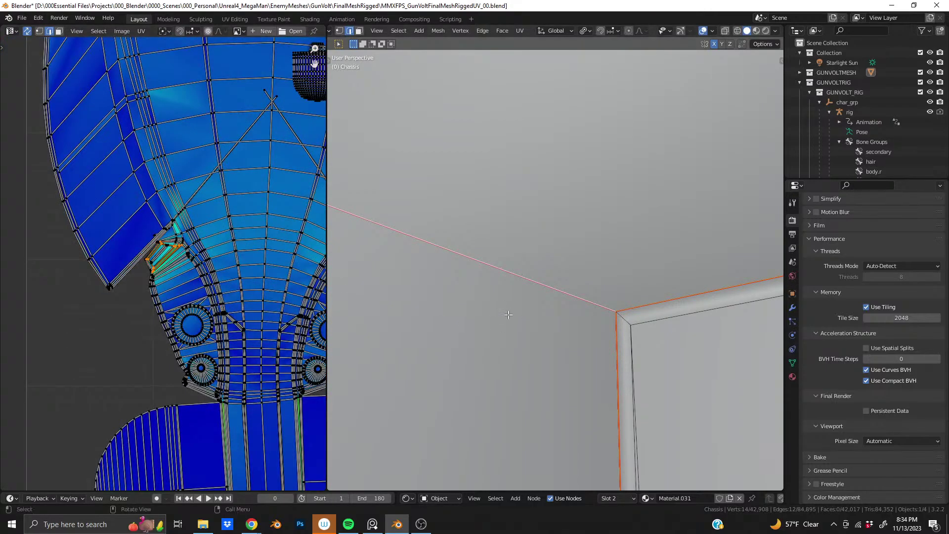
middle_click_drag(569, 336, 637, 323)
scroll(636, 316, "up", 3)
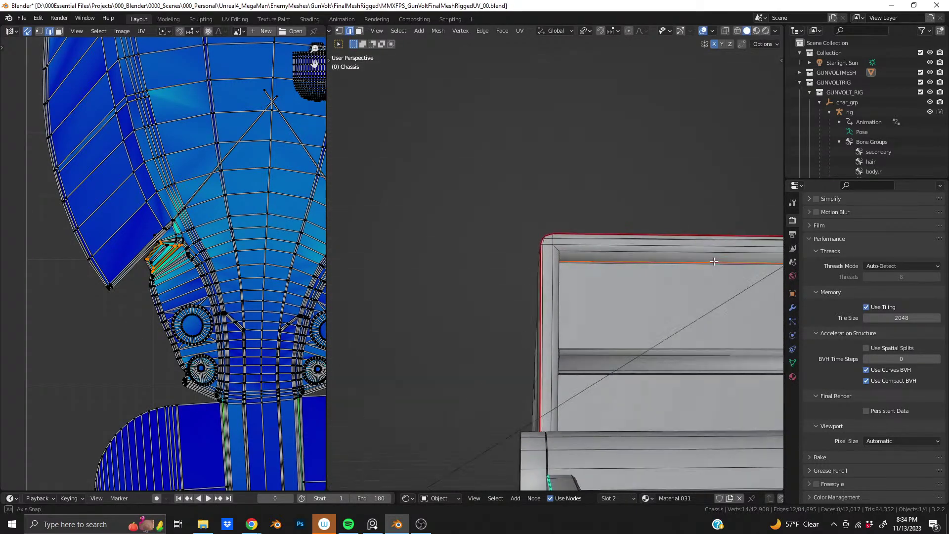
Step: Undo the corner seam and take the back panel's long upper edge out of the selection
left_click(622, 265, "ctrl")
key("KP_Decimal")
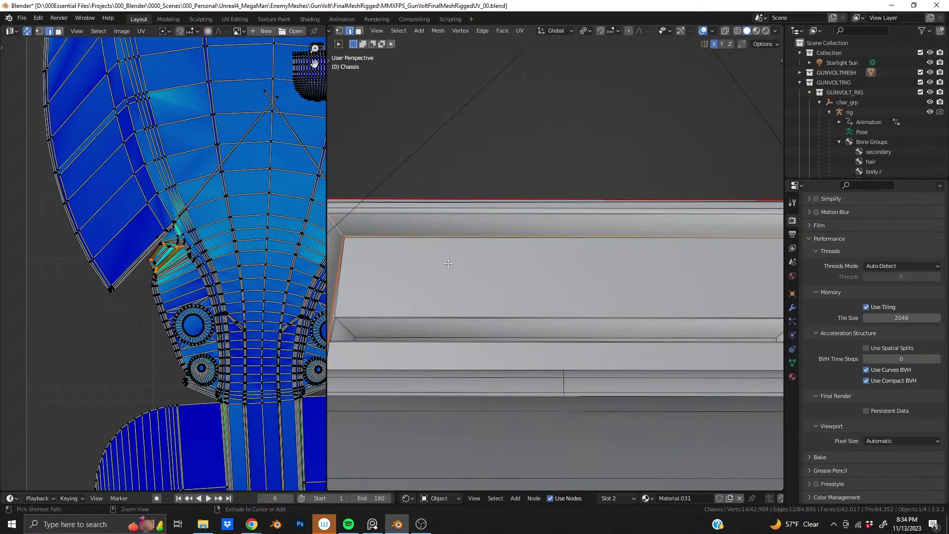
key("ctrl+z")
scroll(491, 276, "down", 3)
middle_click_drag(494, 279, 536, 184)
key("ctrl+z")
key("ctrl+z")
Step: Add the lower segment of the back panel's side edge to the selection and check the recess's border at both ends
middle_click_drag(541, 221, 477, 196)
middle_click_drag(464, 139, 603, 295)
scroll(603, 295, "down", 8)
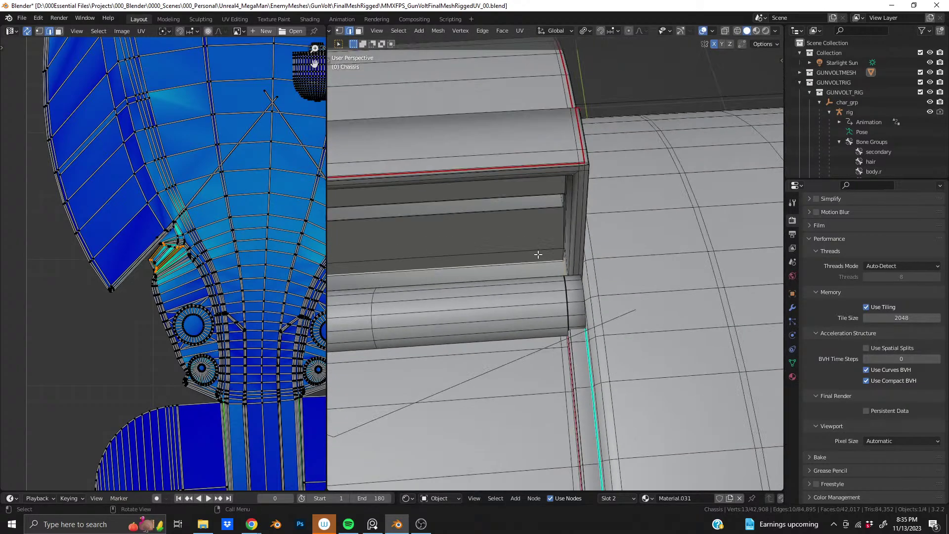
middle_click_drag(538, 254, 431, 205, "shift")
middle_click_drag(643, 228, 576, 173, "shift")
scroll(479, 303, "up", 5)
scroll(496, 299, "up", 4)
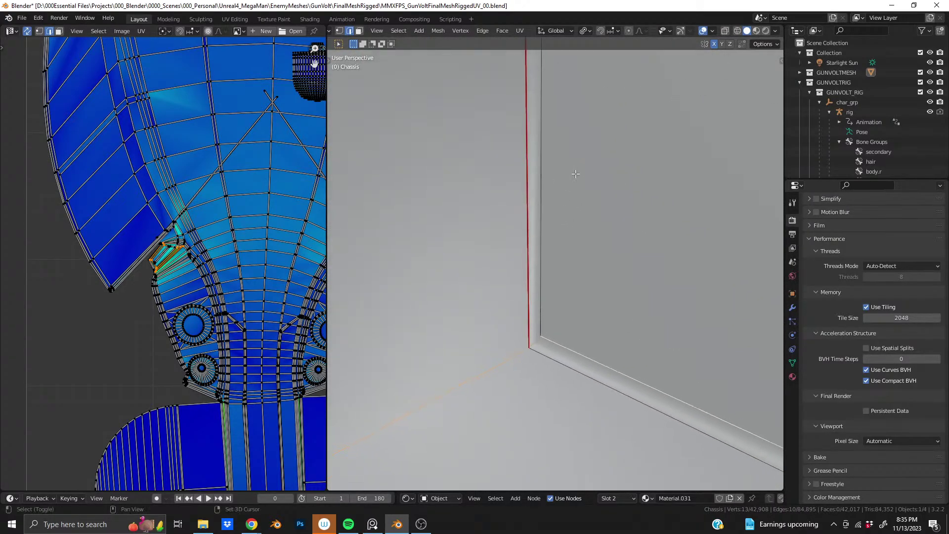
middle_click_drag(553, 209, 562, 275)
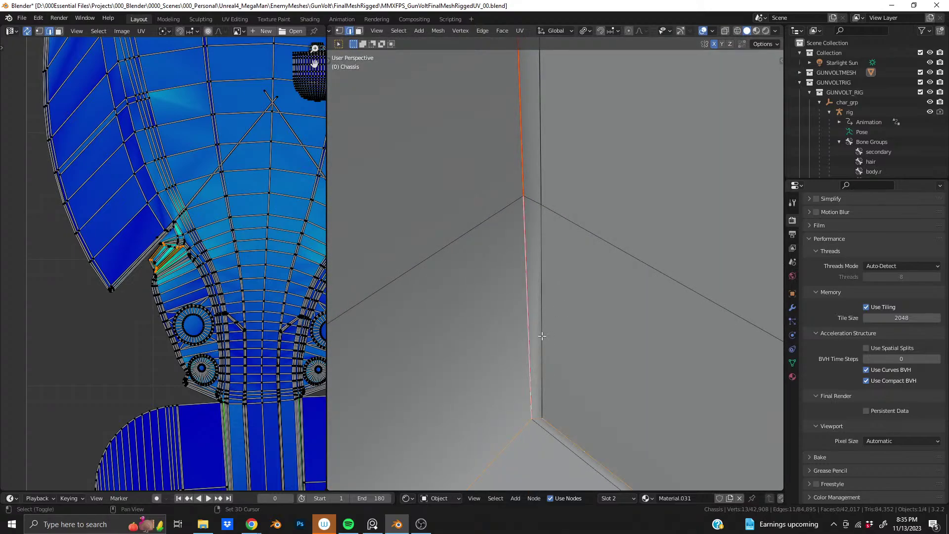
scroll(565, 265, "down", 6)
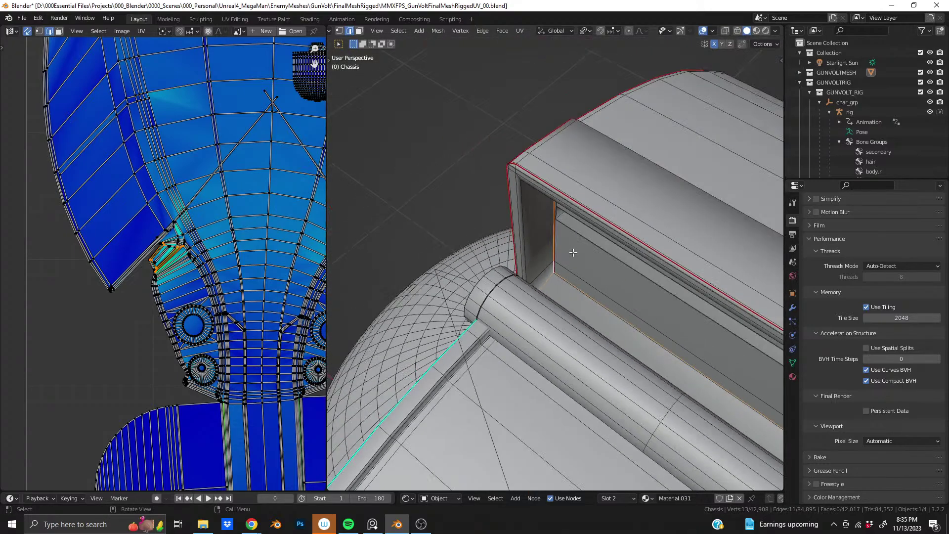
middle_click_drag(574, 253, 521, 252)
scroll(457, 277, "up", 5)
scroll(425, 266, "down", 3)
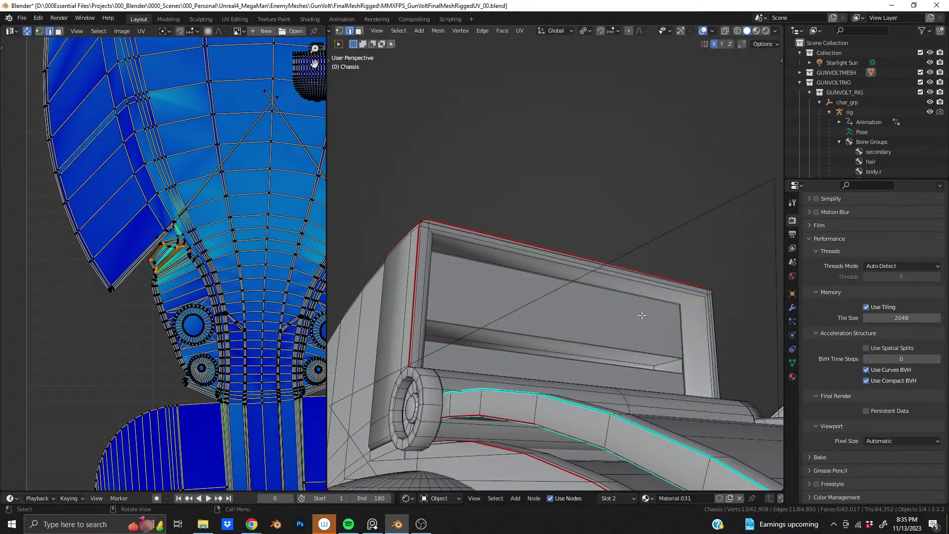
middle_click_drag(642, 315, 529, 322)
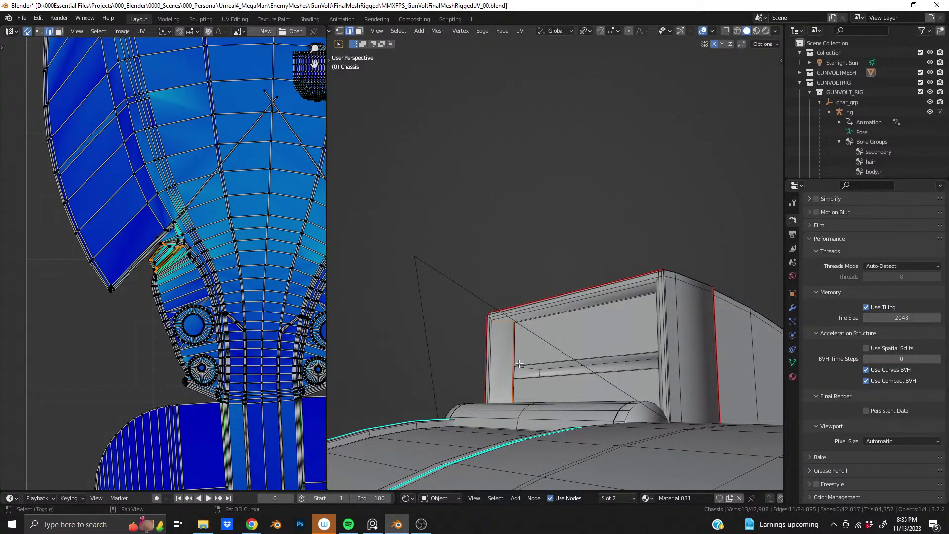
Step: Mark the selected inner vertical edges of the boxy housing's front opening as a seam
scroll(520, 364, "up", 6)
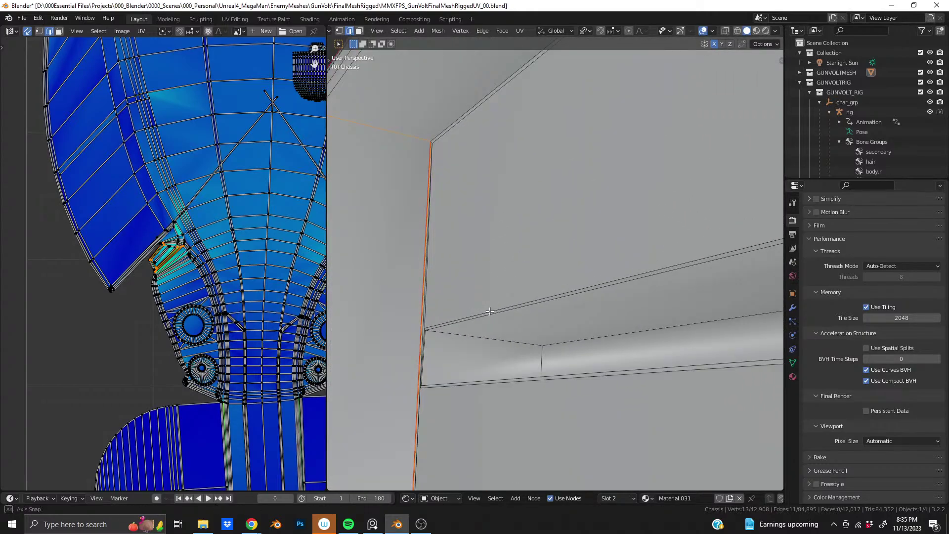
middle_click_drag(489, 311, 458, 336)
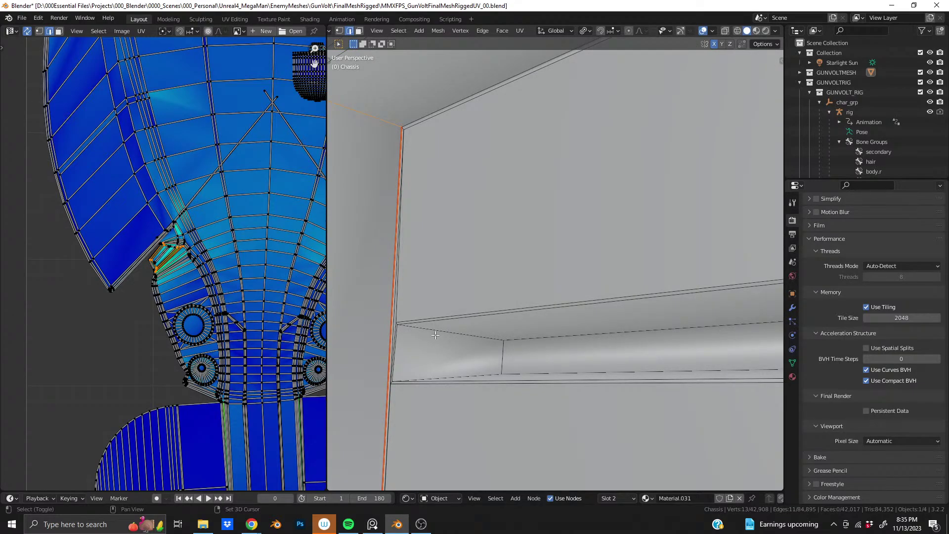
right_click(435, 334)
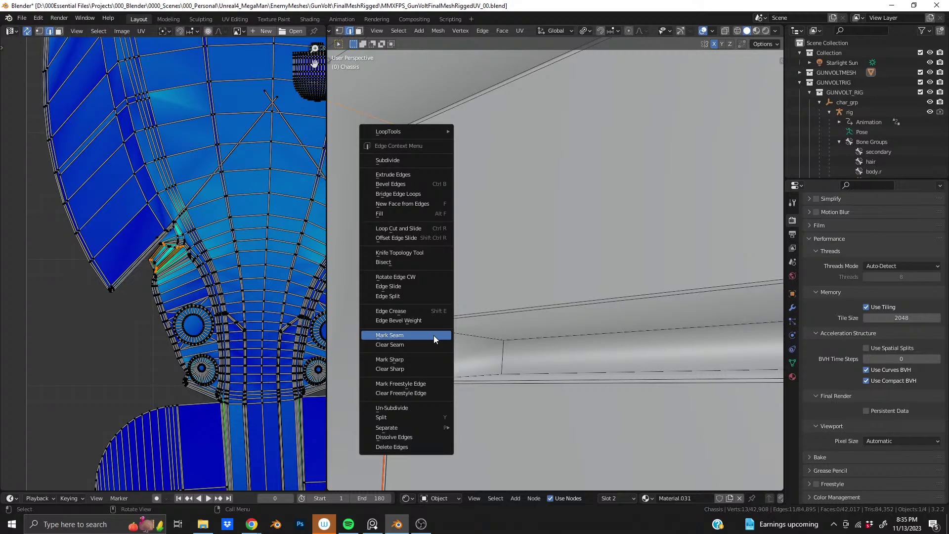
left_click(434, 335)
Step: Select the UV vertices at the lower end of the stretched opening patch to locate their faces on the mesh
scroll(150, 266, "up", 8)
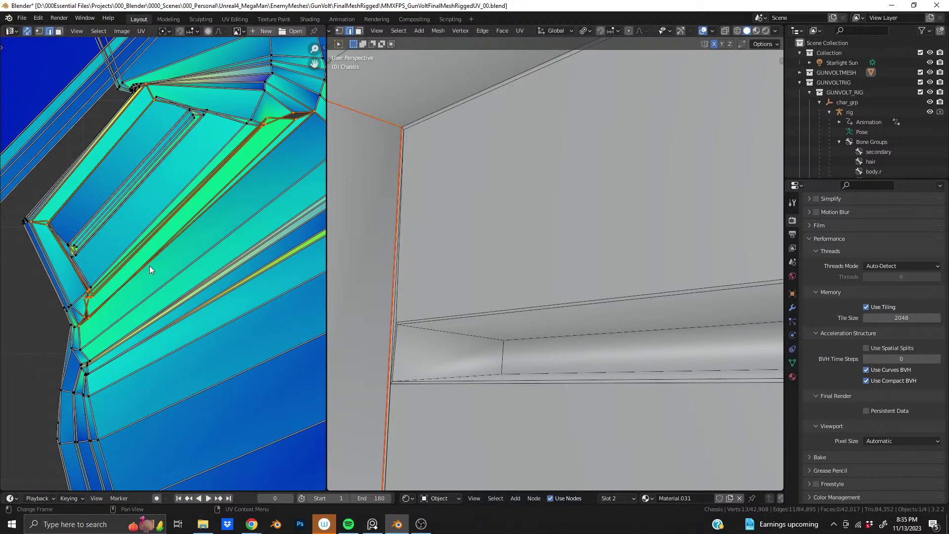
scroll(151, 270, "down", 3)
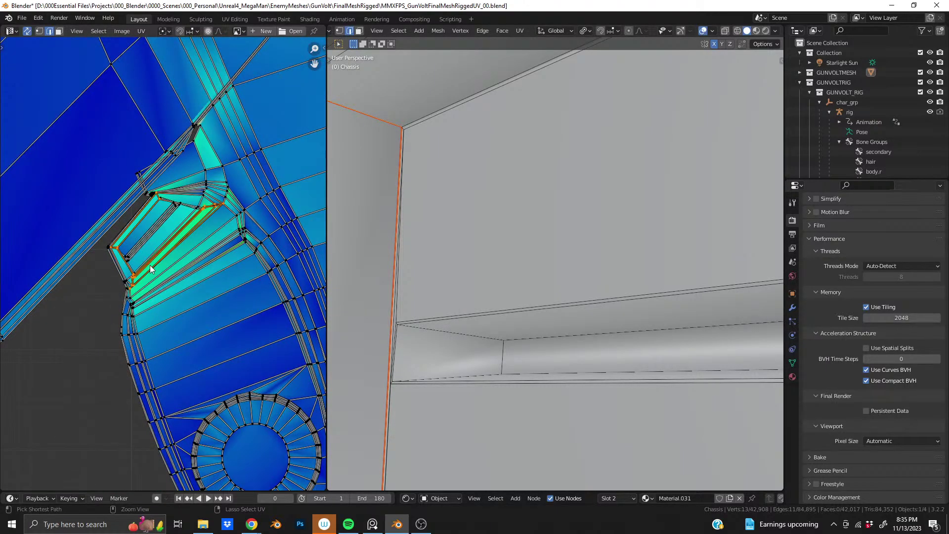
middle_click_drag(149, 265, 153, 269, "ctrl")
key("b")
left_click_drag(111, 233, 153, 298)
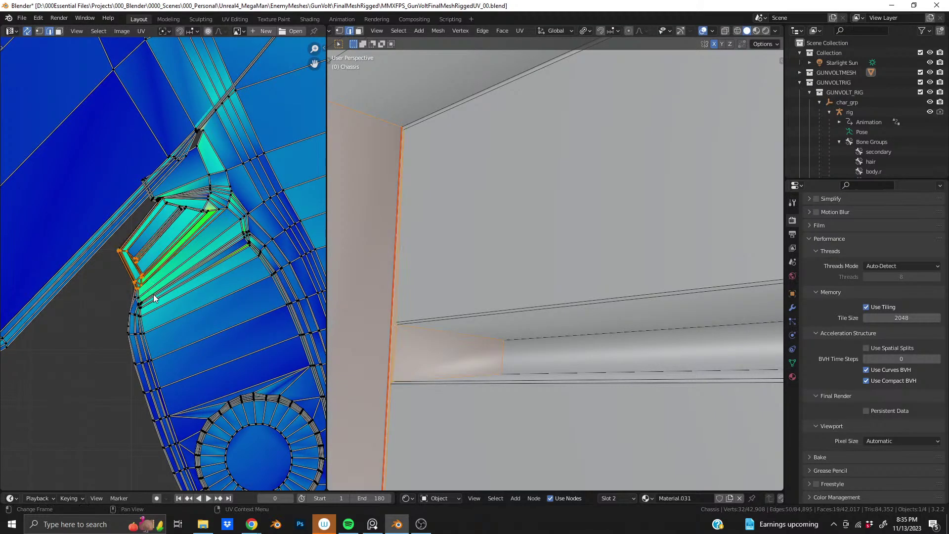
scroll(406, 296, "down", 8)
middle_click_drag(593, 277, 659, 269)
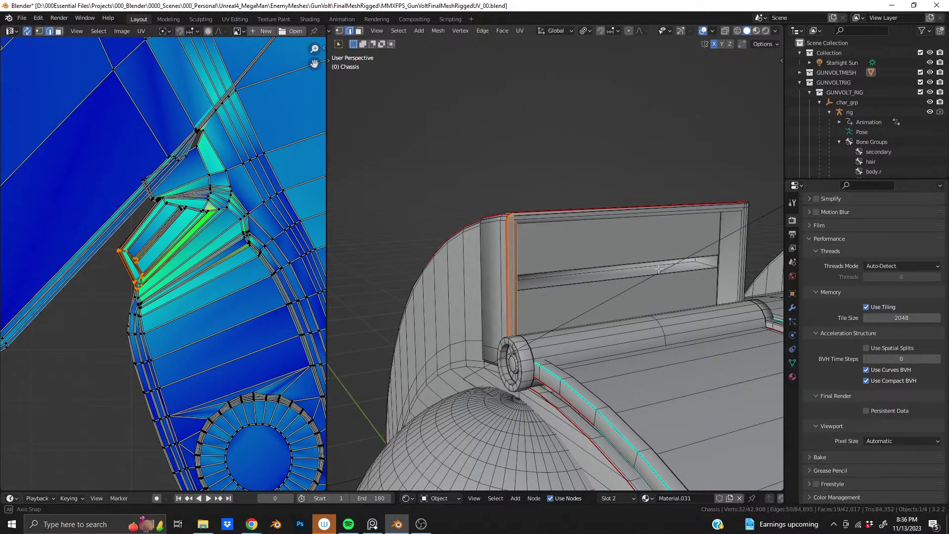
left_click(659, 269, "alt")
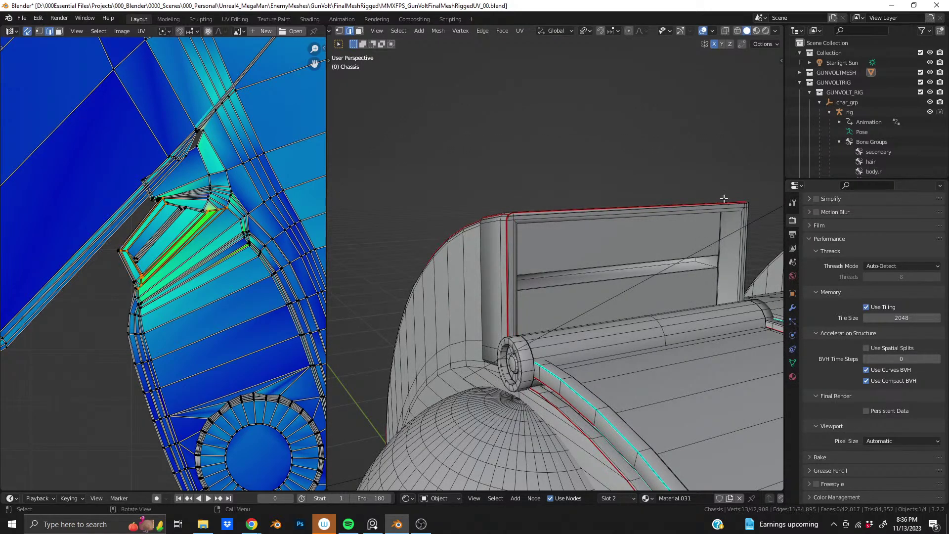
left_click_drag(699, 185, 774, 337, "shift")
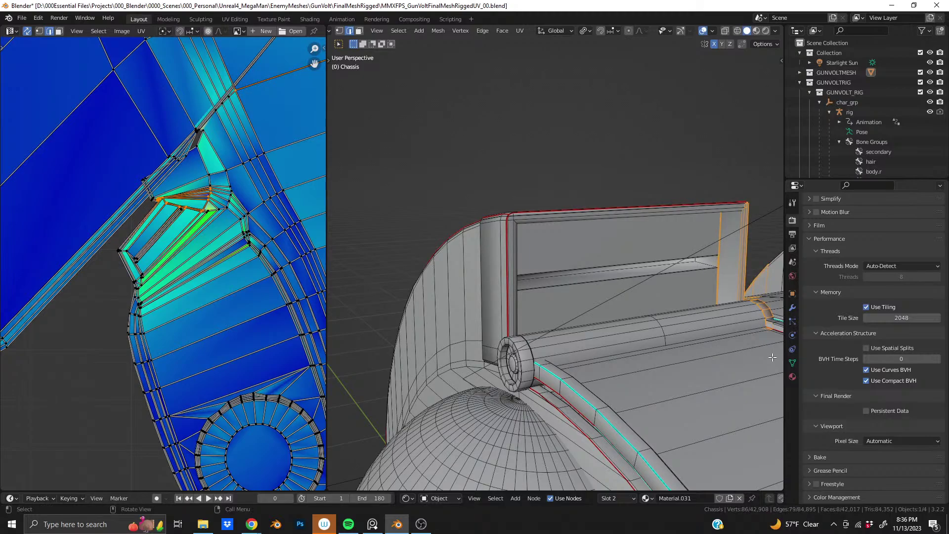
key("ctrl+z")
middle_click_drag(772, 357, 610, 376, "shift")
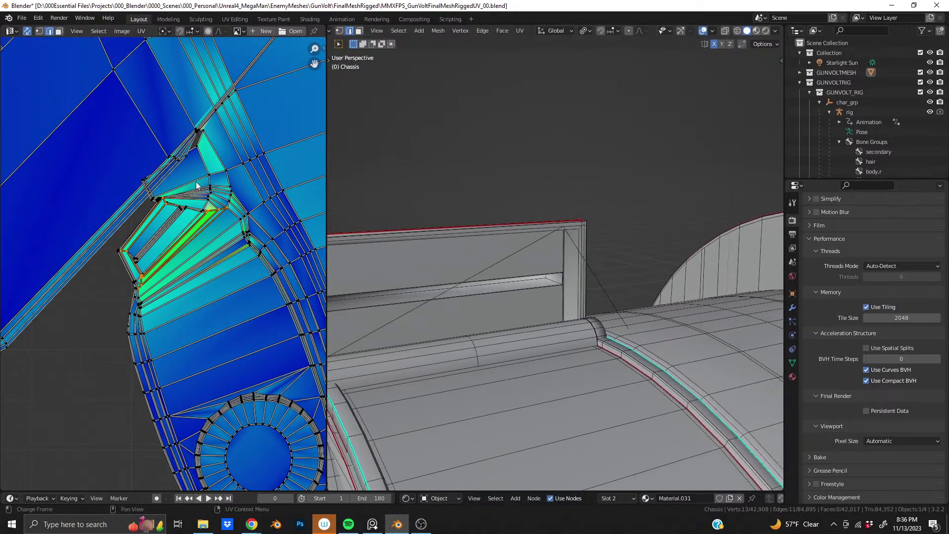
Step: Select the UVs bunched at the upper corner of the opening patch to locate them on the housing's frame
scroll(173, 192, "up", 4)
scroll(165, 189, "down", 3)
scroll(170, 197, "up", 4)
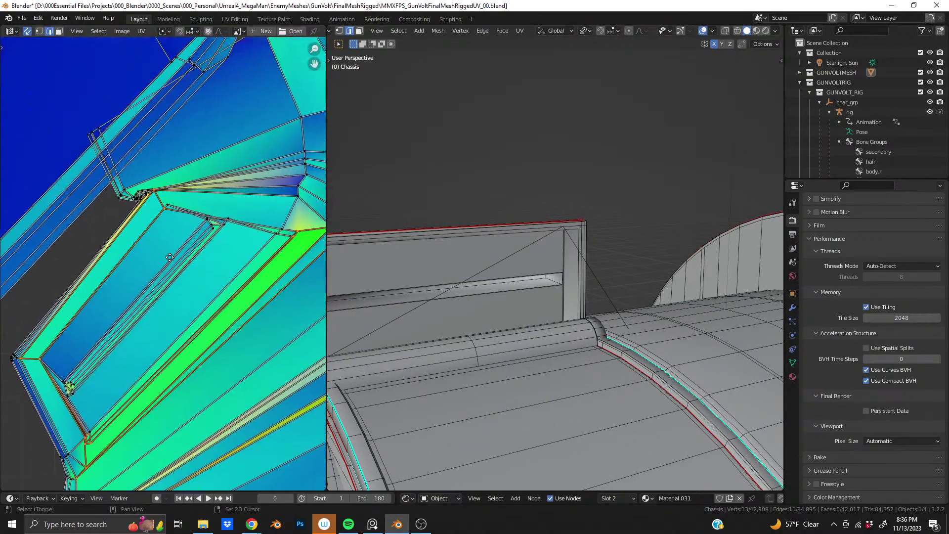
middle_click_drag(170, 258, 163, 302)
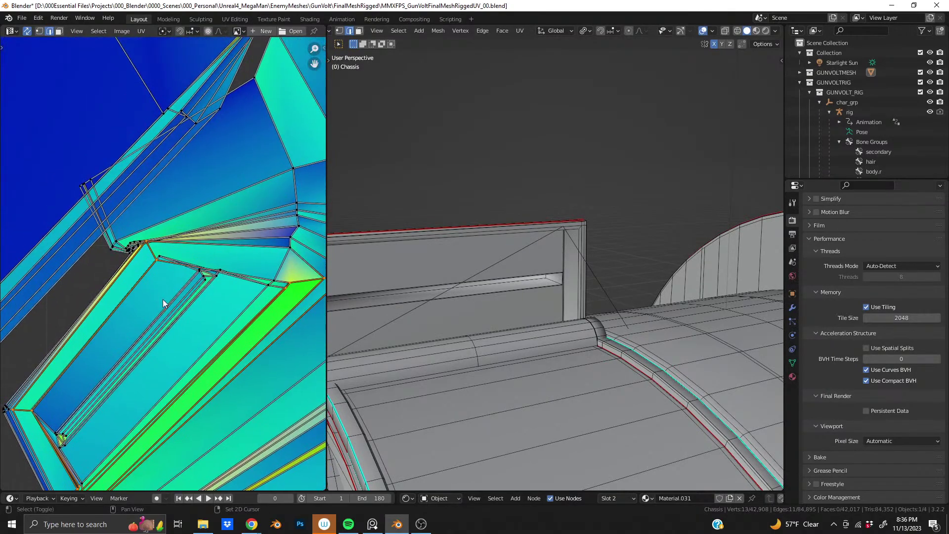
left_click(147, 252)
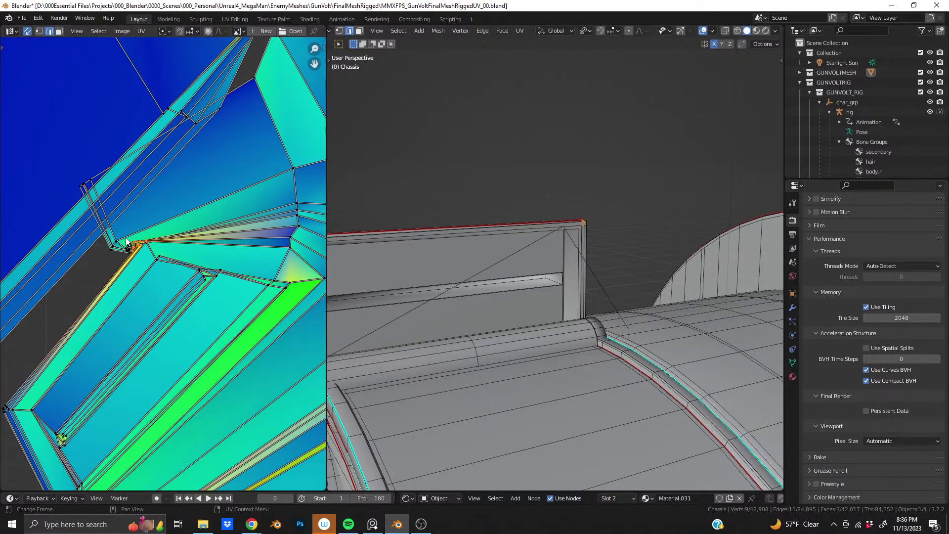
left_click_drag(122, 235, 149, 260)
middle_click_drag(482, 238, 366, 237)
scroll(472, 240, "up", 5)
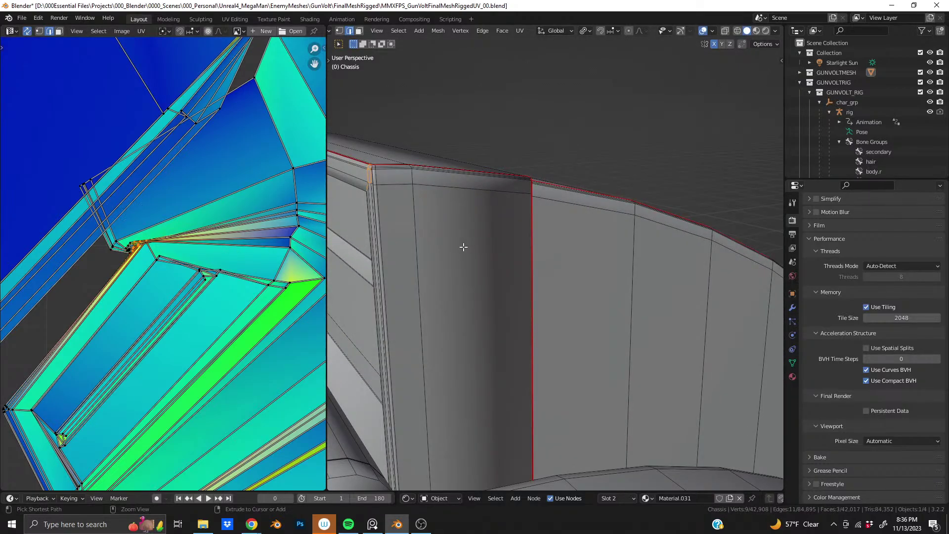
left_click(462, 245, "ctrl")
Step: Examine the housing's outer corner seams and the stretched UV faces around the opening
middle_click_drag(432, 235, 549, 292)
scroll(170, 232, "down", 3)
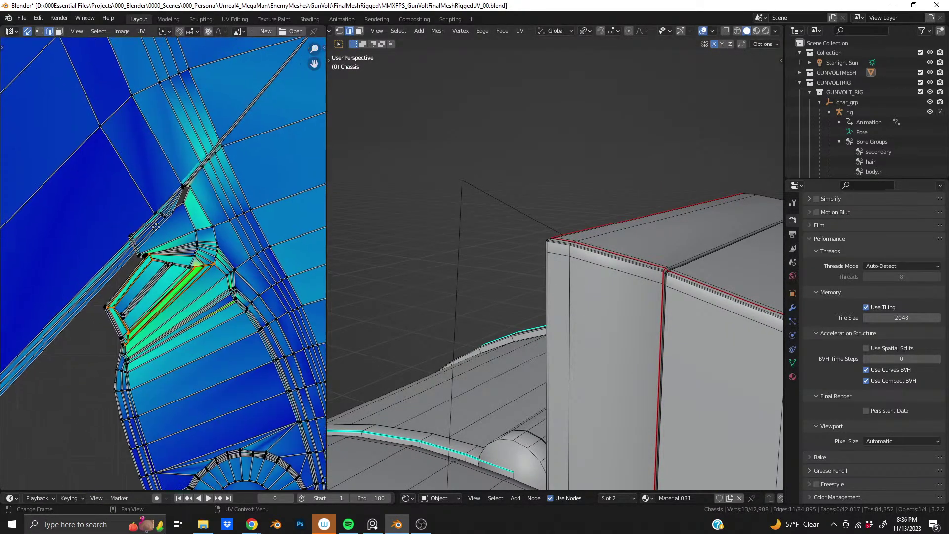
scroll(151, 216, "up", 5)
middle_click_drag(151, 216, 221, 279)
scroll(222, 278, "up", 3)
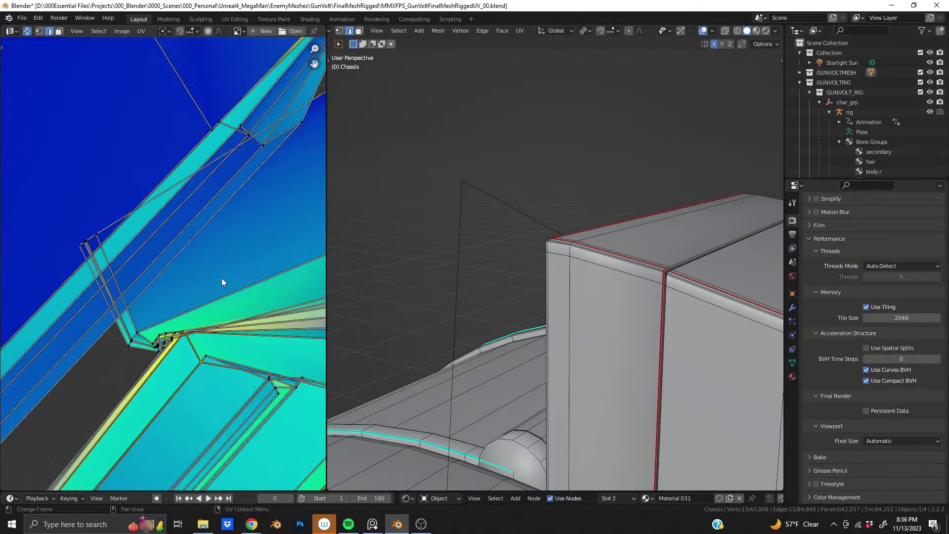
scroll(218, 272, "down", 7)
scroll(222, 249, "up", 1)
scroll(217, 250, "down", 4)
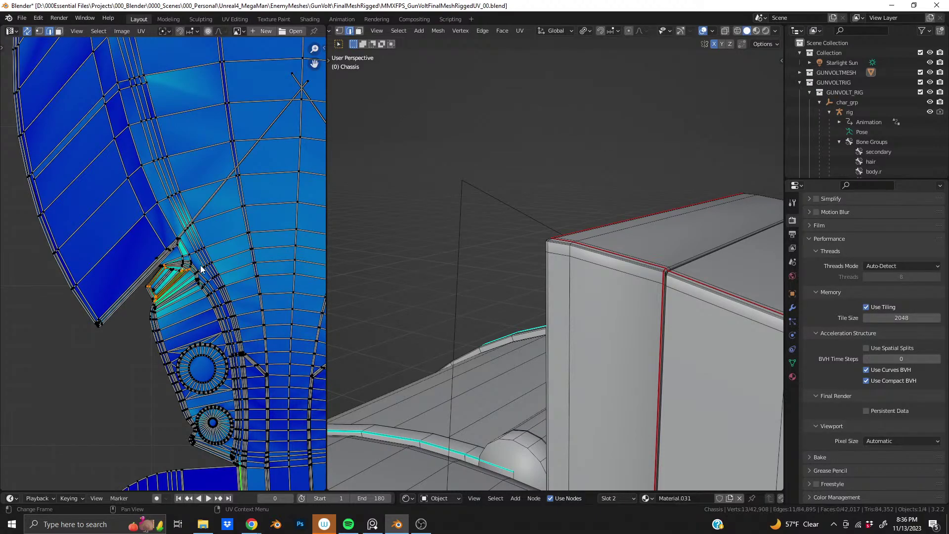
scroll(208, 267, "up", 2)
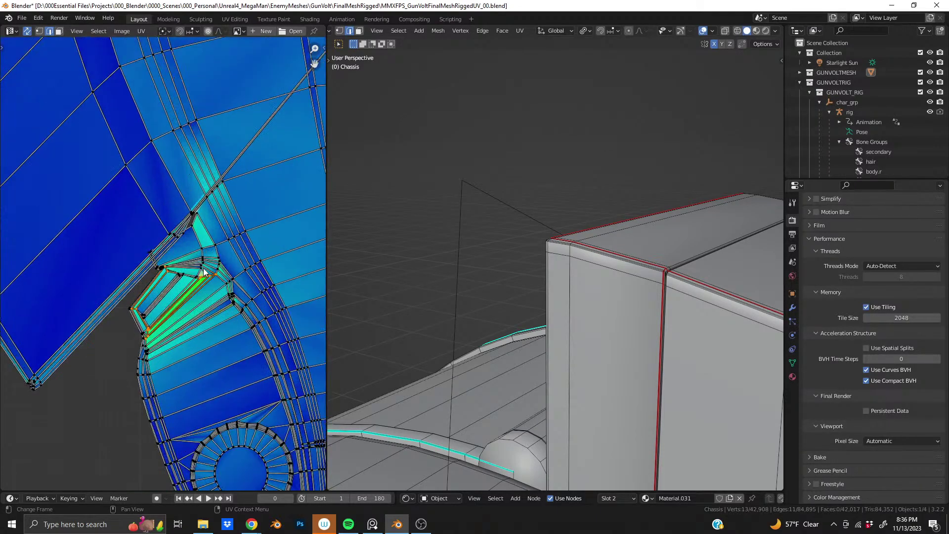
scroll(190, 296, "up", 4)
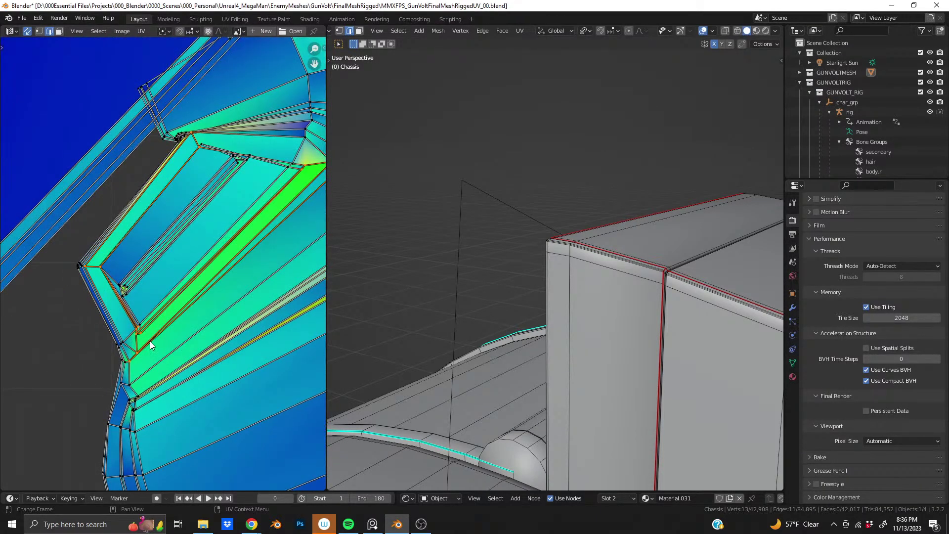
middle_click_drag(222, 257, 91, 361, "shift")
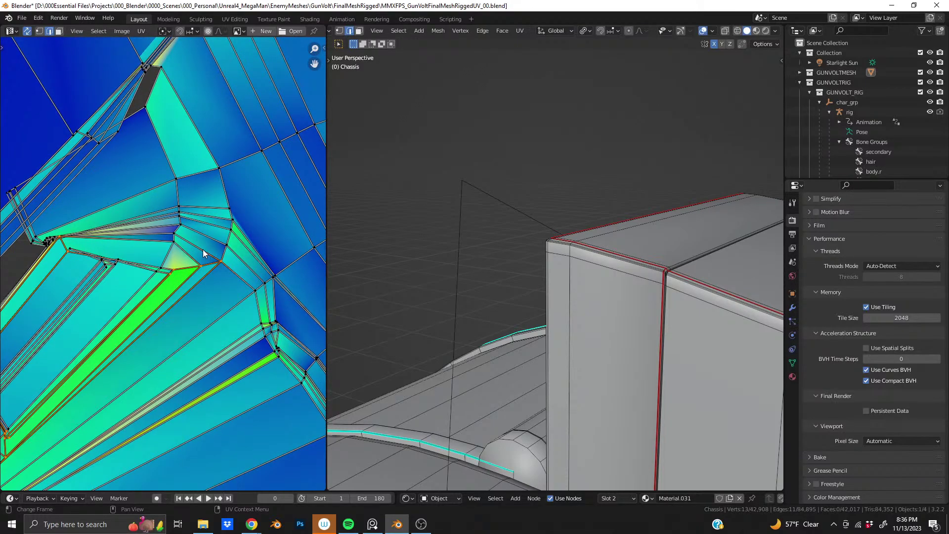
Step: Mark the diagonal edge at the opening's upper inner corner as a seam
middle_click_drag(621, 374, 695, 223)
middle_click_drag(530, 240, 582, 223, "shift")
scroll(554, 232, "up", 4)
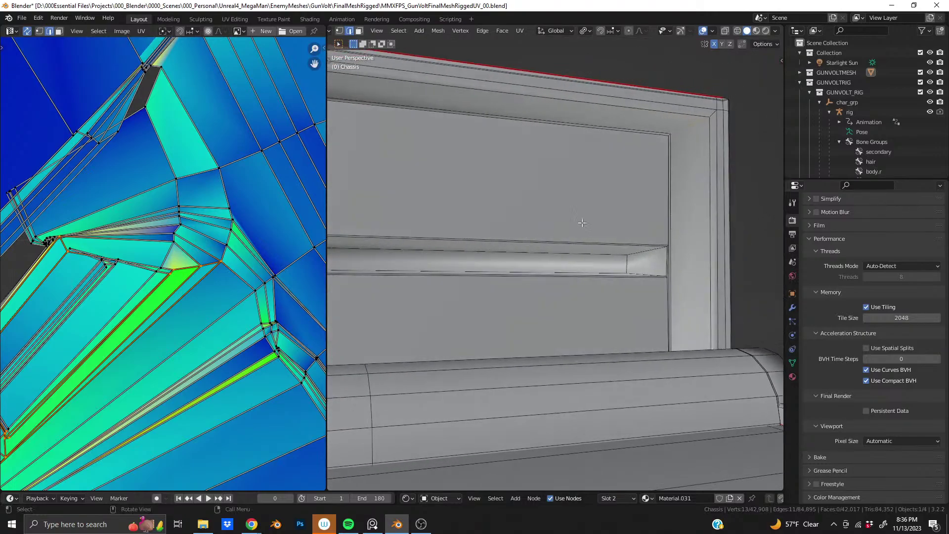
right_click(667, 150)
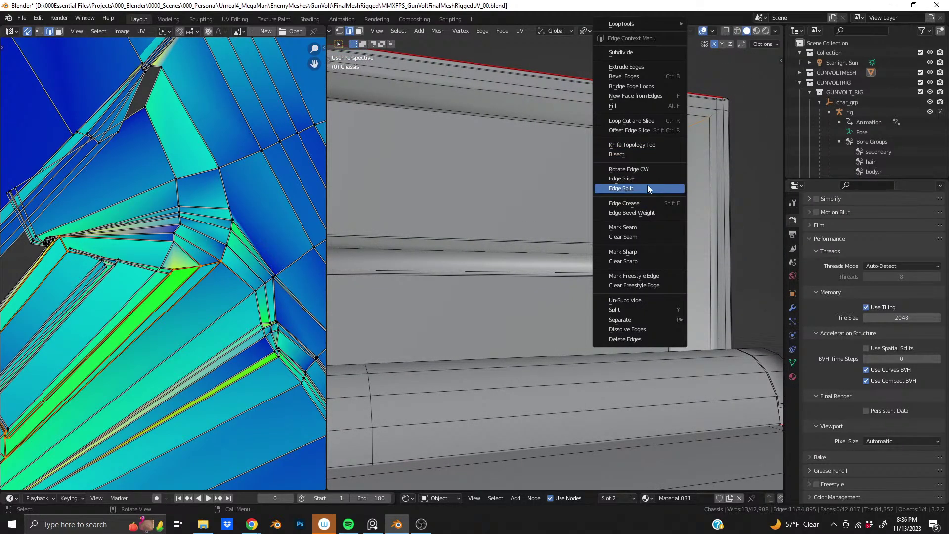
left_click(638, 227)
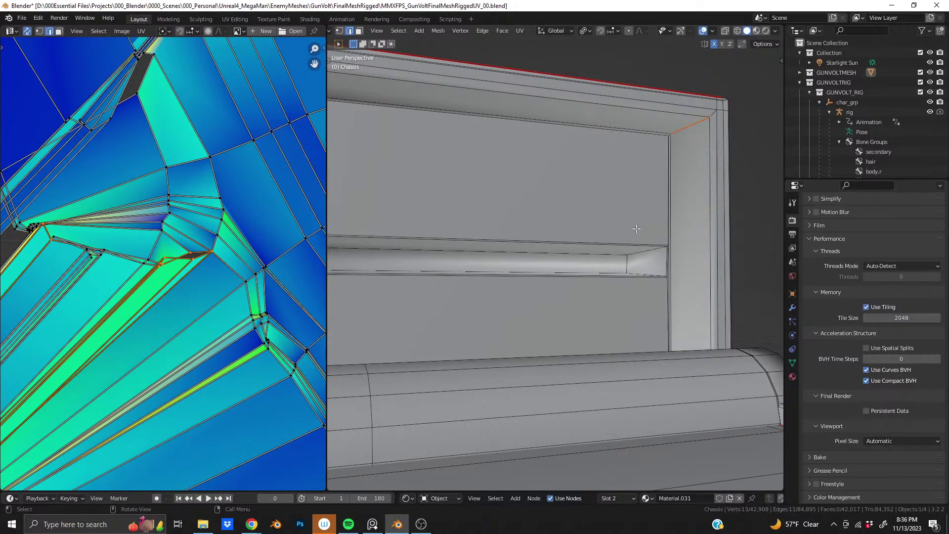
Step: Extend the edge selection across the frame's upper corner towards the outer seam and mark it as a seam
middle_click_drag(638, 227, 589, 264, "shift")
scroll(632, 223, "up", 5)
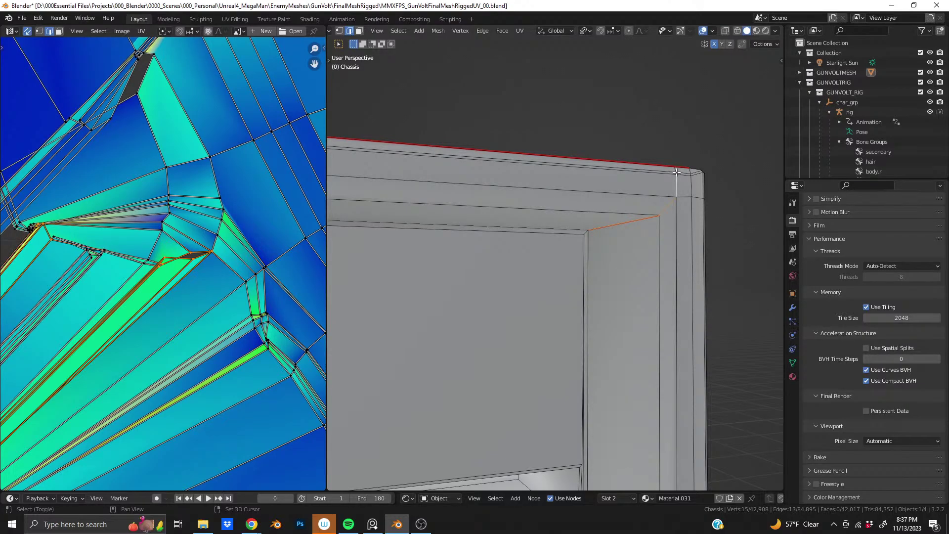
middle_click_drag(668, 220, 606, 214)
scroll(630, 316, "down", 5)
middle_click_drag(596, 252, 522, 339)
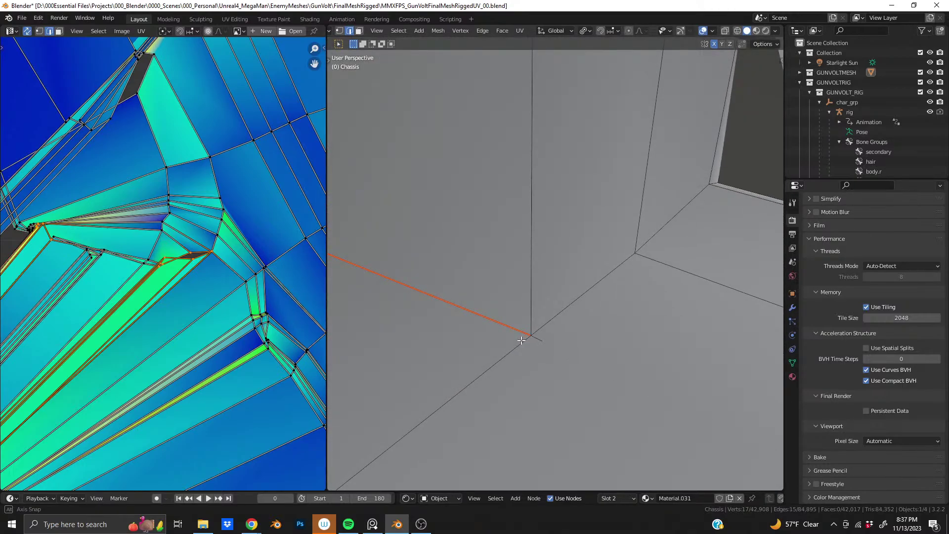
scroll(526, 302, "down", 5)
scroll(526, 300, "up", 3)
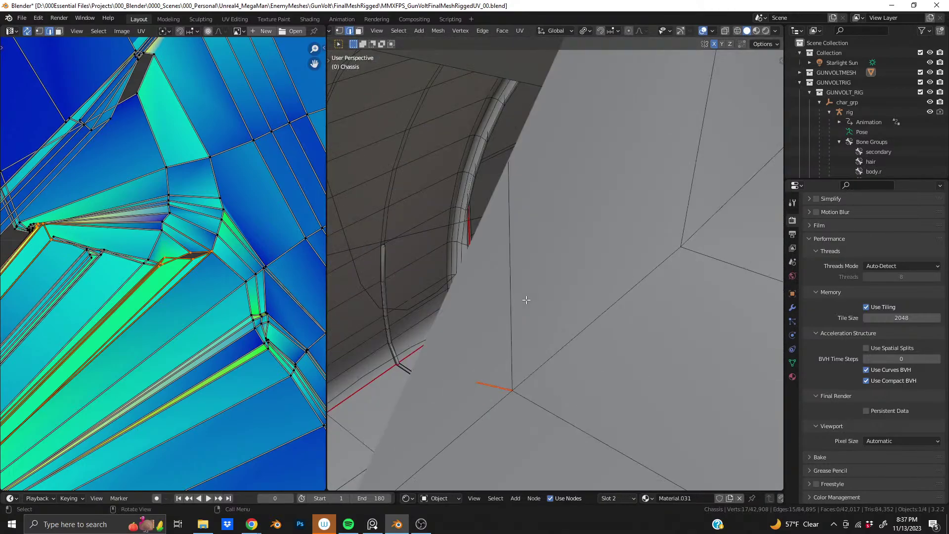
scroll(551, 309, "down", 7)
scroll(553, 296, "down", 3)
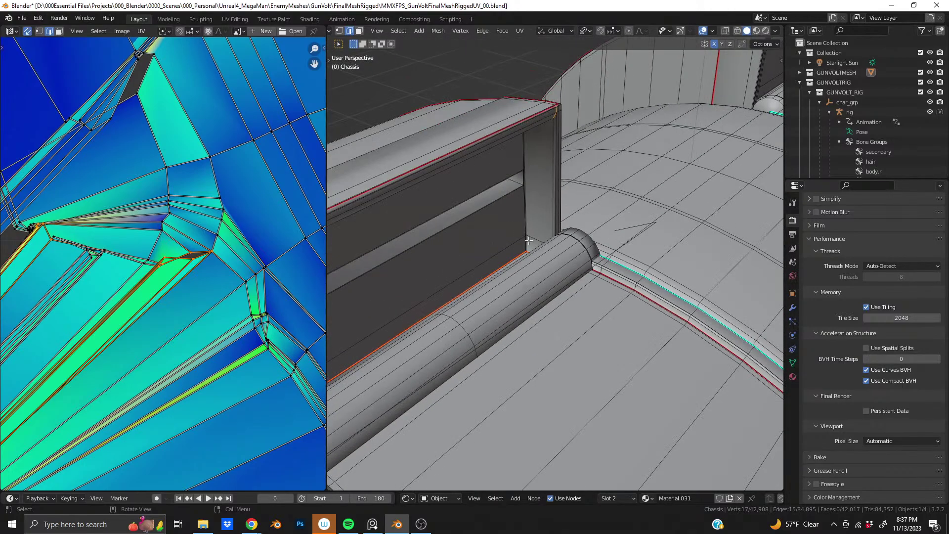
right_click(522, 218)
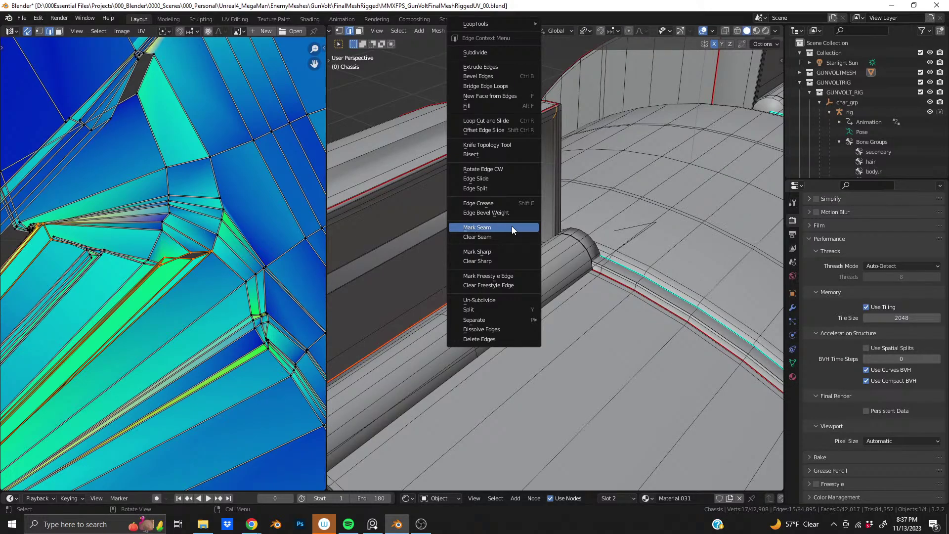
left_click(512, 227)
scroll(210, 234, "down", 4)
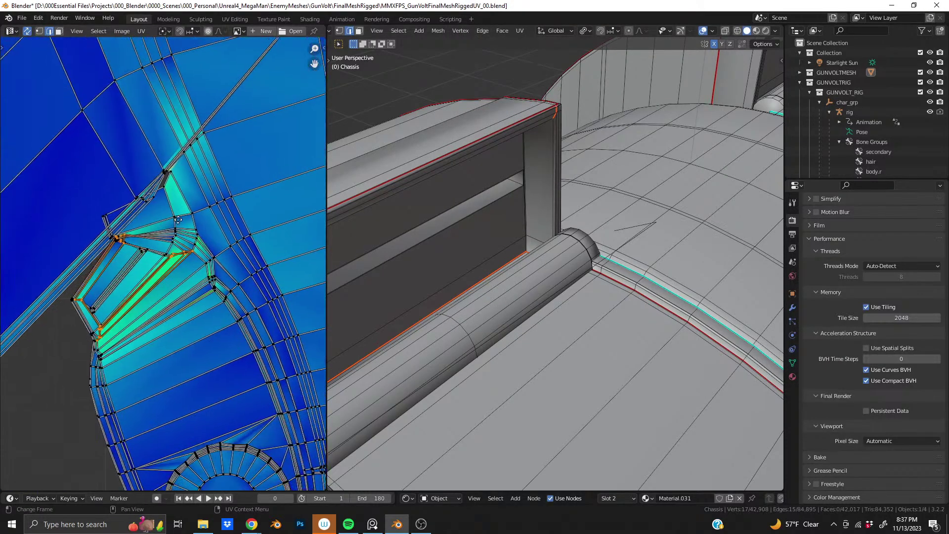
scroll(178, 220, "up", 6)
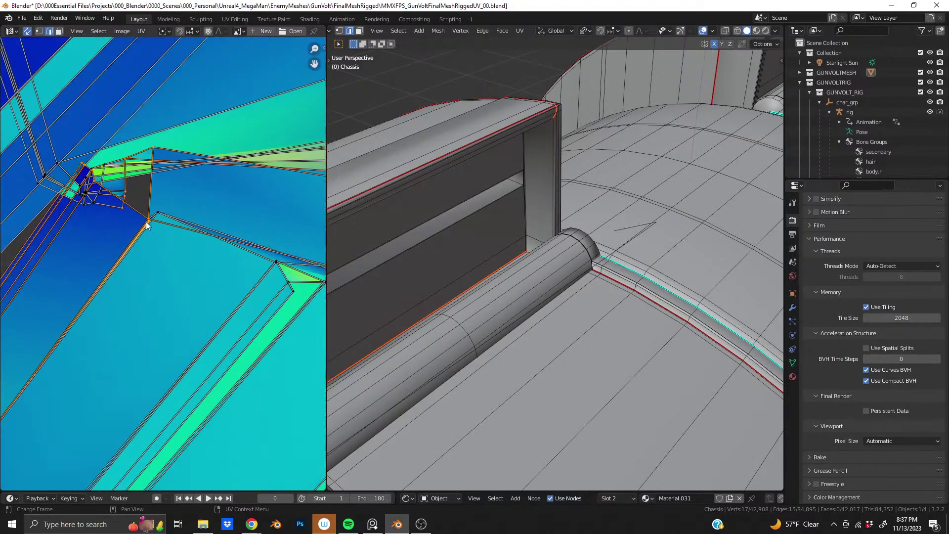
Step: Select the short seam edge at the upper corner where the housing's curved side panel meets its front section
middle_click_drag(510, 171, 745, 156)
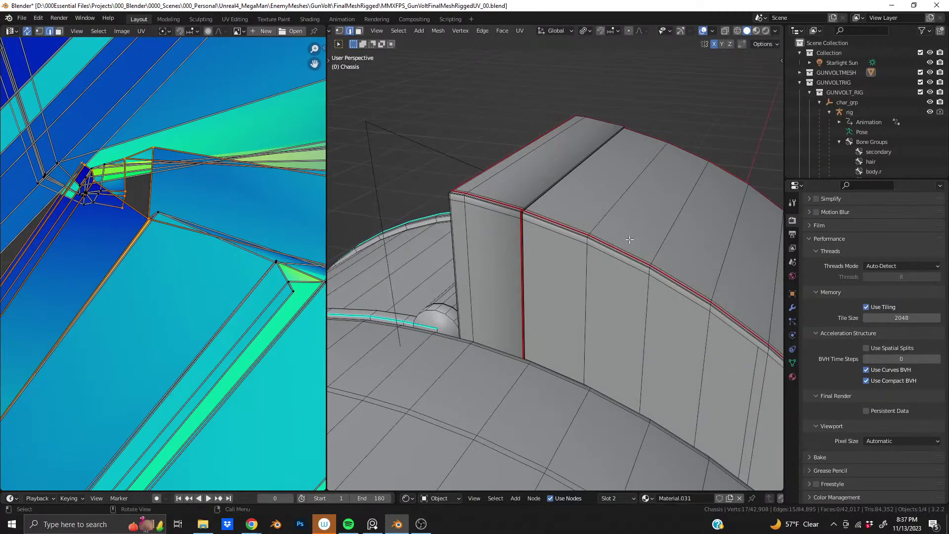
scroll(584, 274, "up", 2)
middle_click_drag(581, 276, 616, 277)
scroll(539, 276, "up", 3)
middle_click_drag(527, 279, 522, 119)
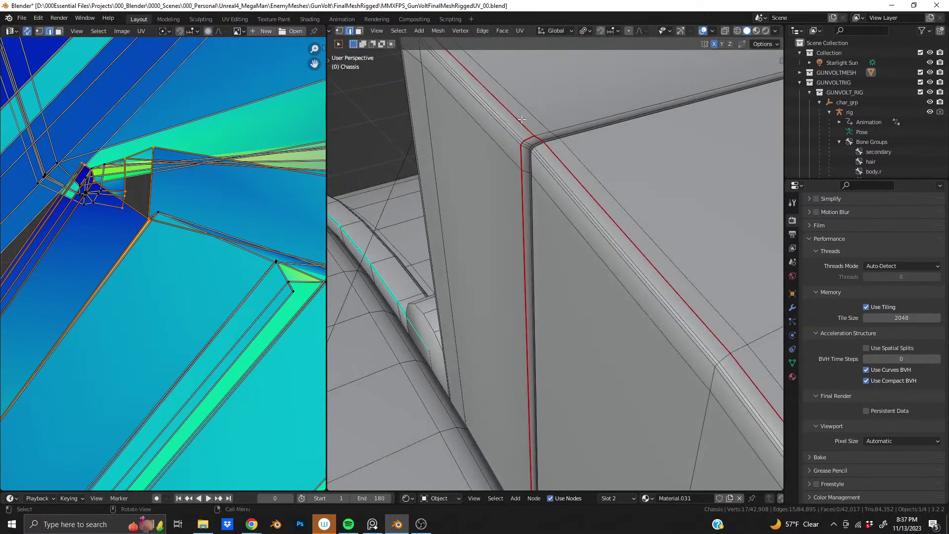
left_click(529, 140)
middle_click_drag(527, 232, 507, 102, "shift")
middle_click_drag(509, 261, 516, 303)
middle_click_drag(516, 303, 519, 324, "shift")
scroll(519, 324, "up", 3)
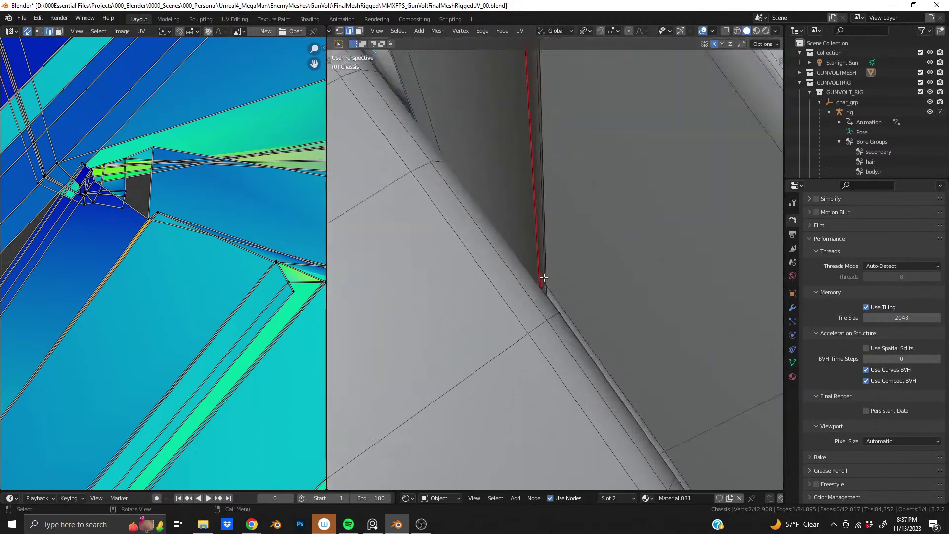
Step: Use X-ray to add the partly hidden vertical seam edges below that corner to the selection, and turn X-ray off again
left_click(726, 31)
middle_click_drag(539, 285, 545, 246)
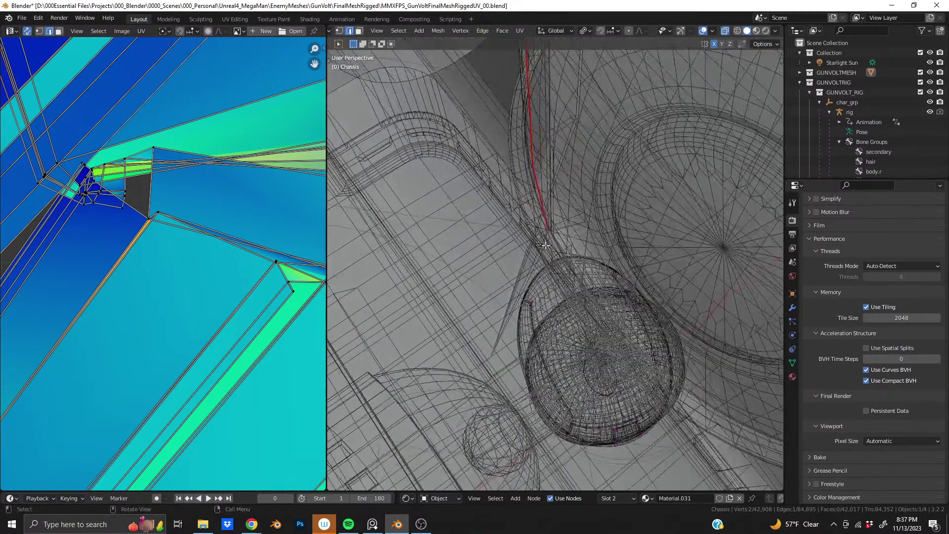
scroll(545, 220, "up", 1)
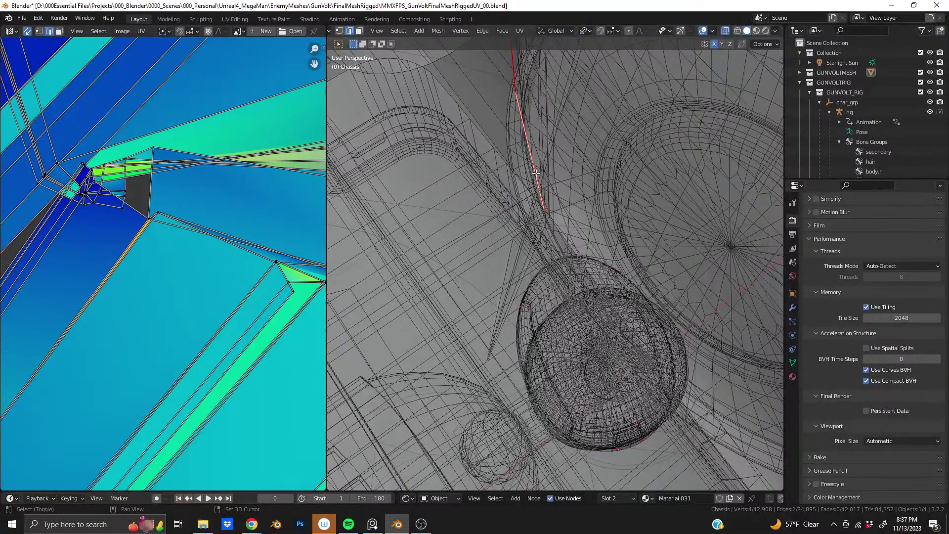
middle_click_drag(536, 174, 522, 208, "shift")
left_click(524, 191, "shift")
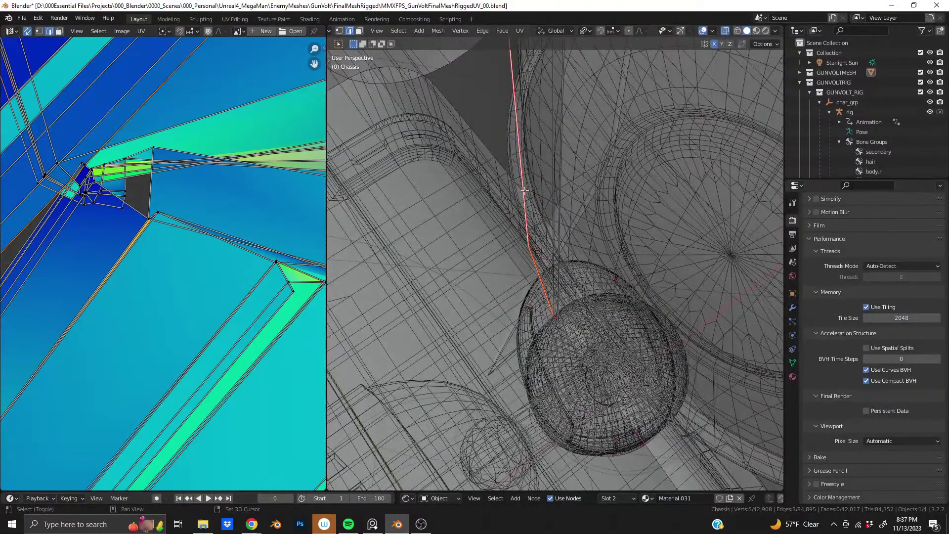
left_click(725, 32)
Step: Add the remaining short seam edges at the housing's upper corner to the selection and clear the seam from all selected edges
middle_click_drag(538, 131, 519, 336)
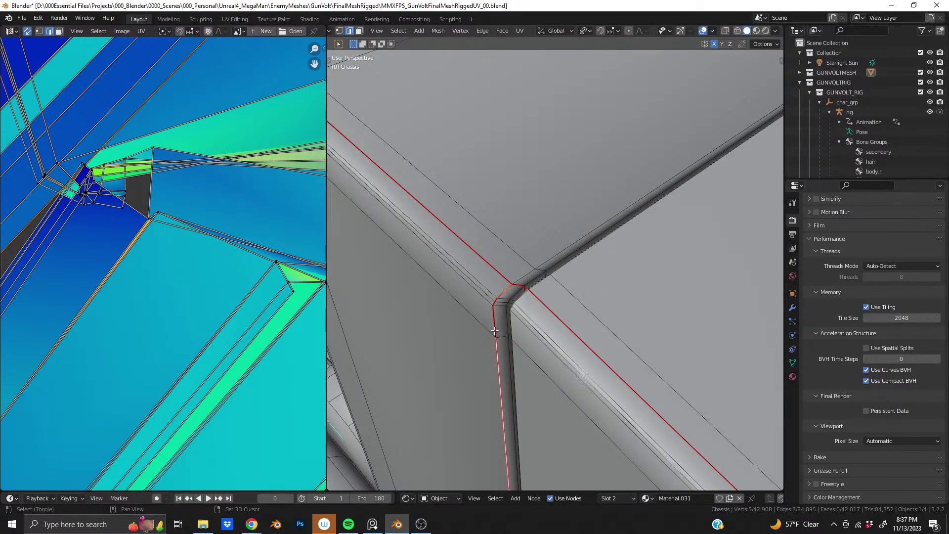
left_click(496, 304, "shift")
scroll(493, 320, "up", 2)
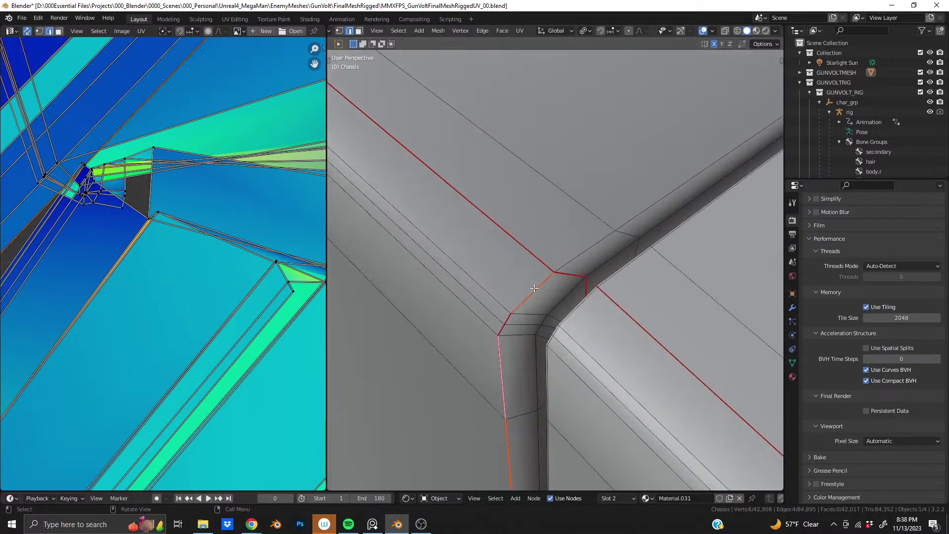
left_click_drag(476, 297, 519, 354)
right_click(513, 342)
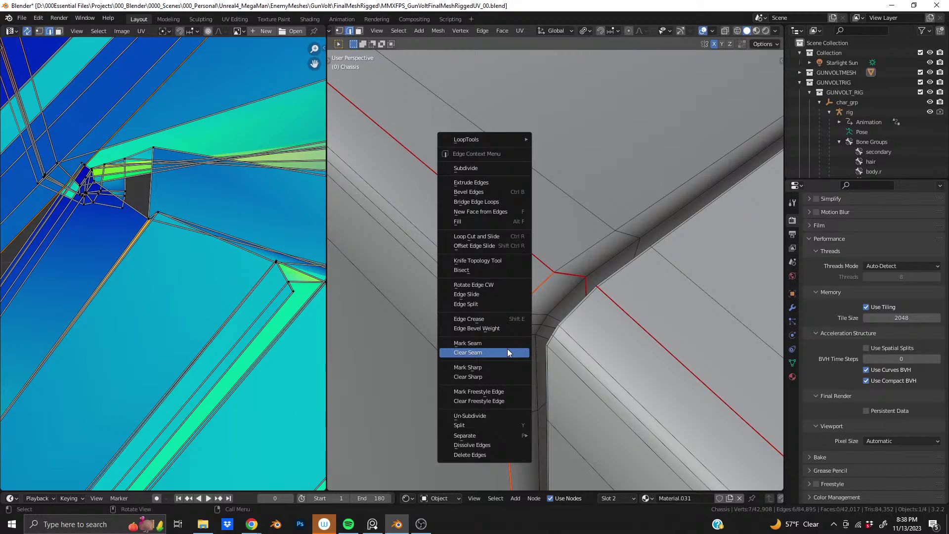
left_click(508, 351)
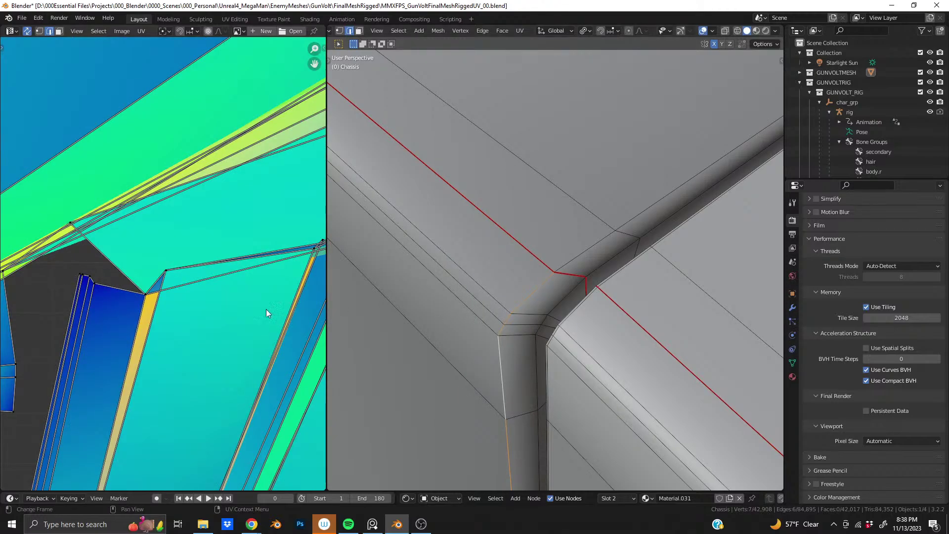
Step: Select the face loop along the housing's side wall to locate it in the UV layout and examine its stretching
scroll(186, 276, "down", 2)
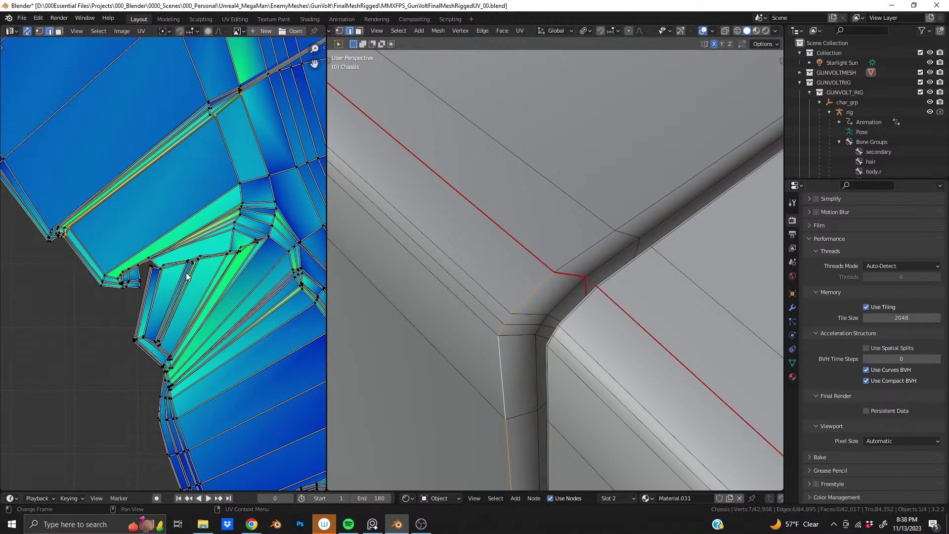
middle_click_drag(514, 296, 773, 264)
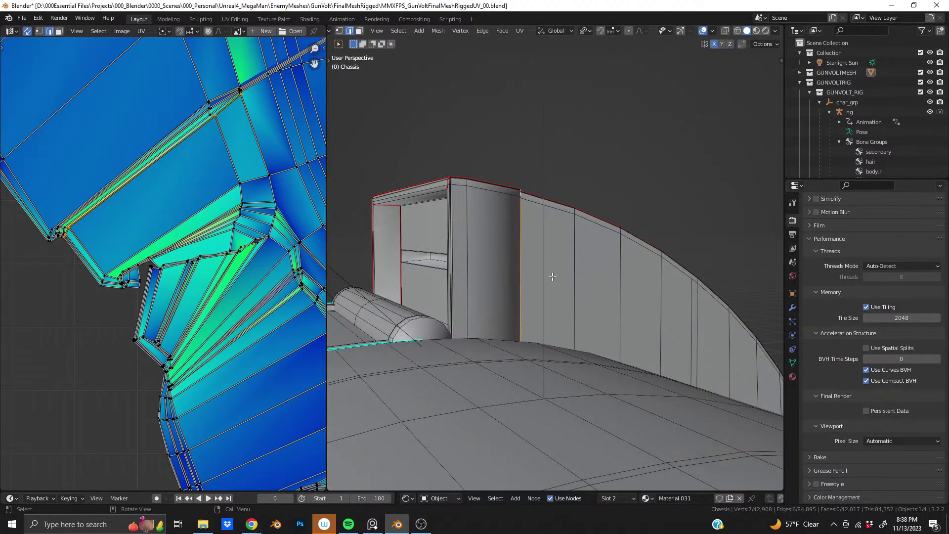
key("3")
left_click(571, 272, "alt")
key("Home")
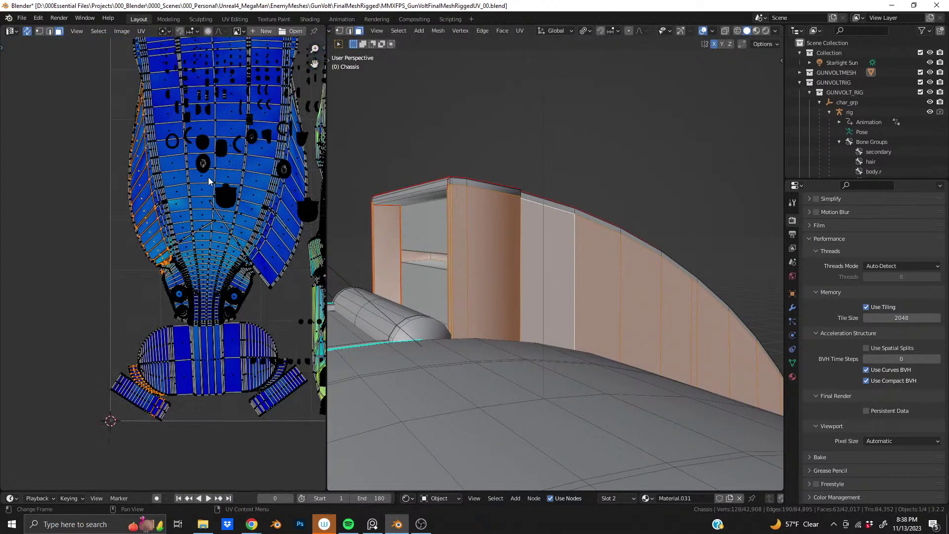
scroll(205, 188, "up", 5)
scroll(205, 207, "up", 3)
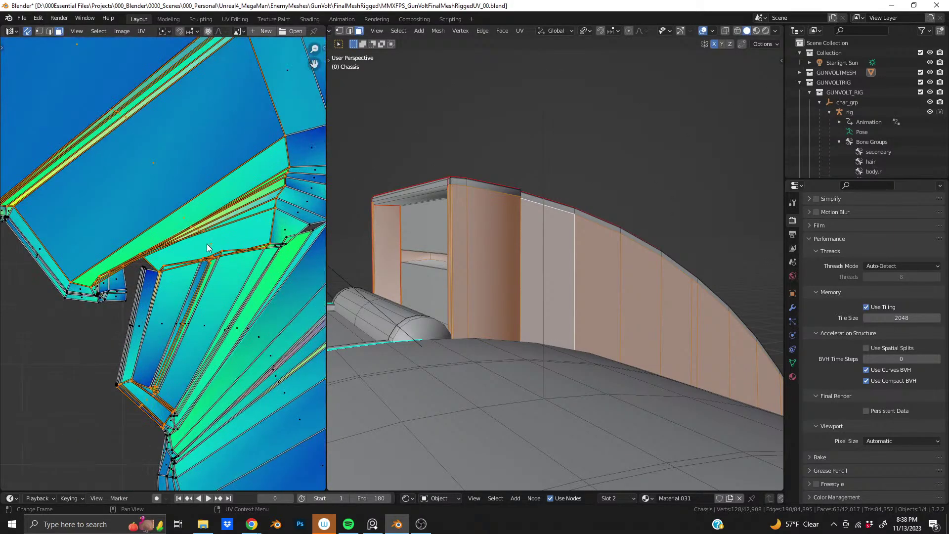
scroll(481, 246, "up", 5)
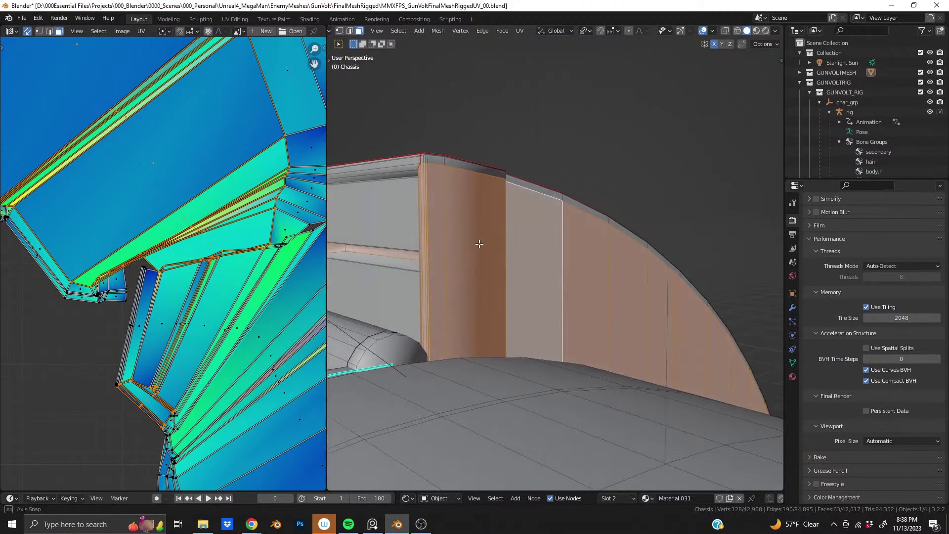
Step: Mark the long edge between the recessed opening's ceiling and its back panel as a seam
middle_click_drag(481, 246, 508, 210)
left_click(518, 127)
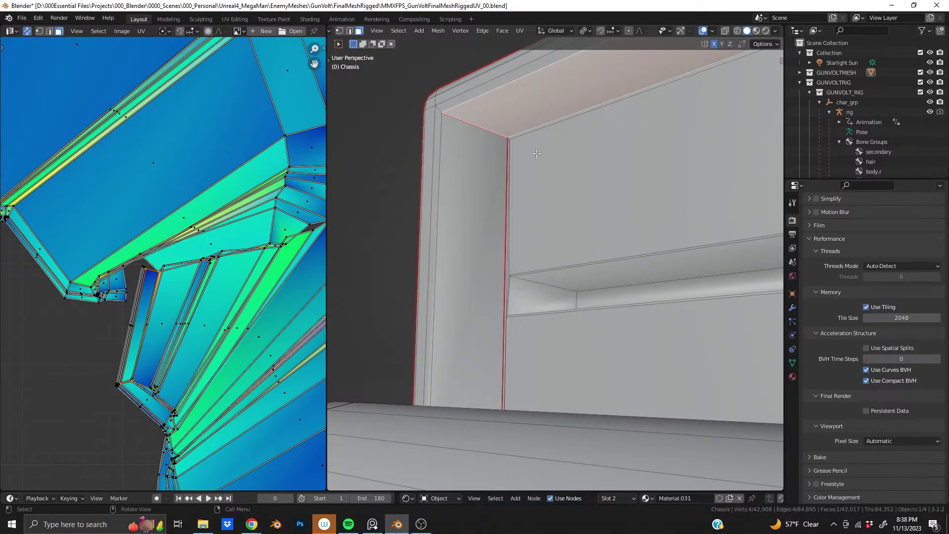
key("2")
left_click(543, 124)
middle_click_drag(543, 124, 767, 158)
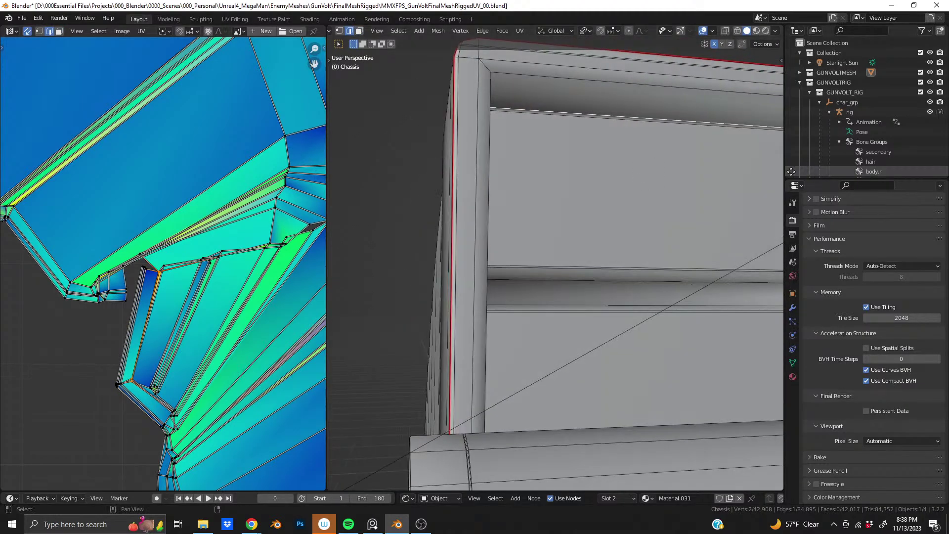
middle_click_drag(544, 188, 550, 125)
right_click(550, 125)
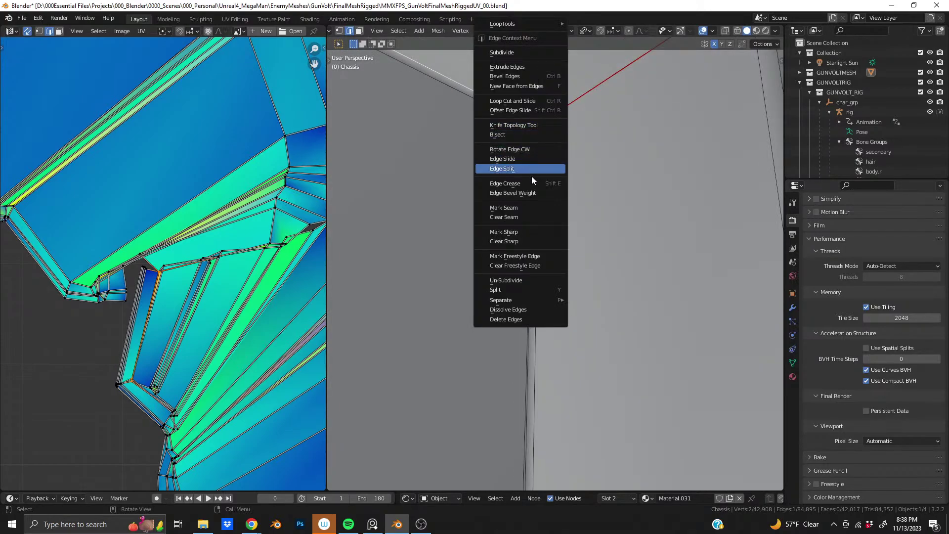
left_click(527, 206)
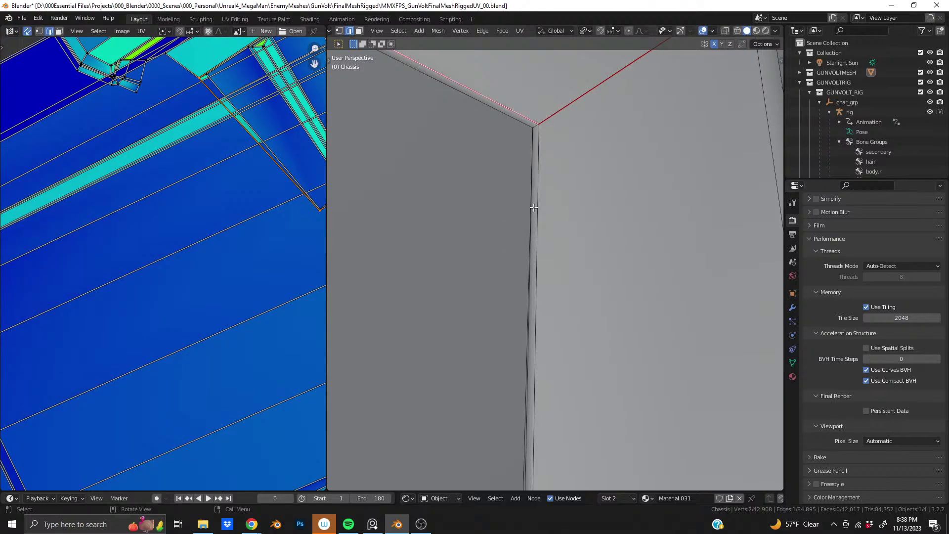
Step: Undo and redo the ceiling-edge seam to compare the unwrap with and without it, and inspect the opening's UV strips
scroll(166, 208, "down", 4)
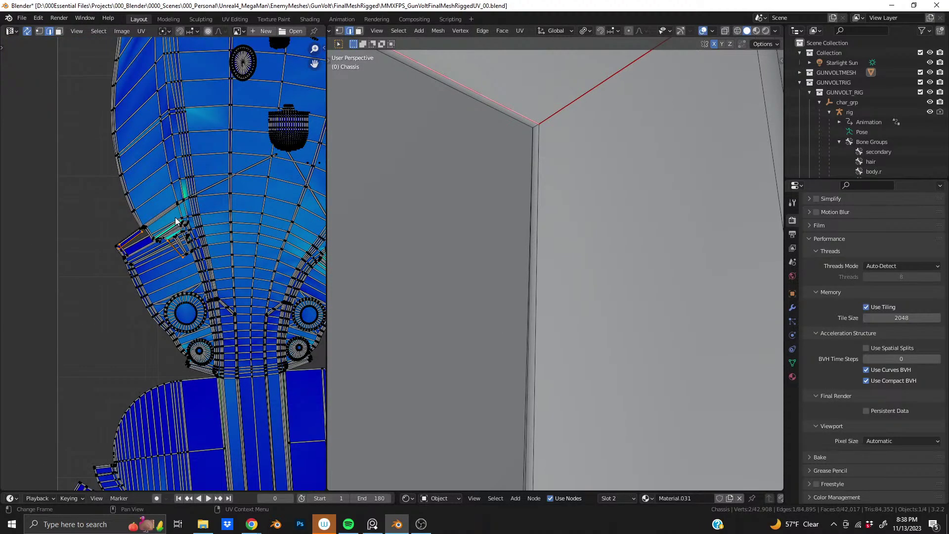
scroll(176, 222, "up", 1)
key("ctrl+z")
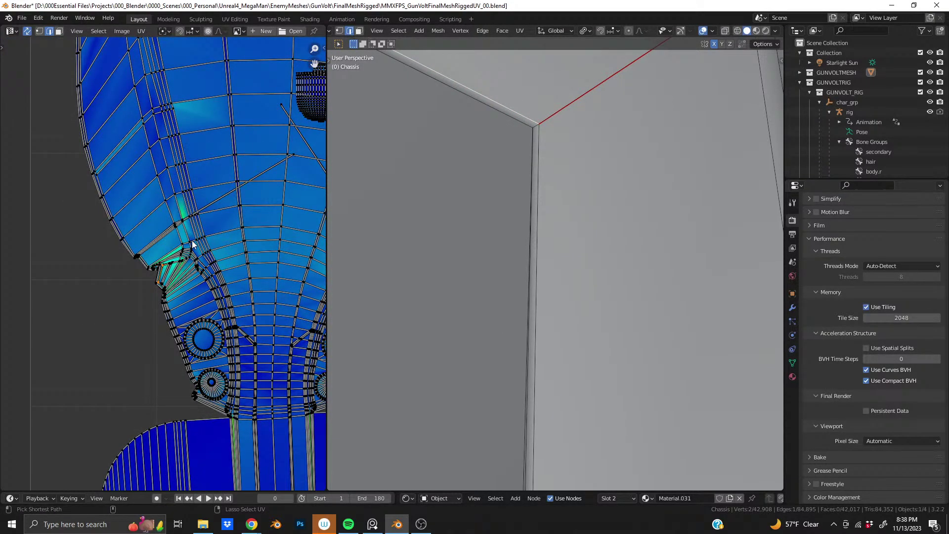
key("ctrl+shift+z")
key("ctrl+z")
key("ctrl+shift+z")
scroll(114, 221, "up", 6)
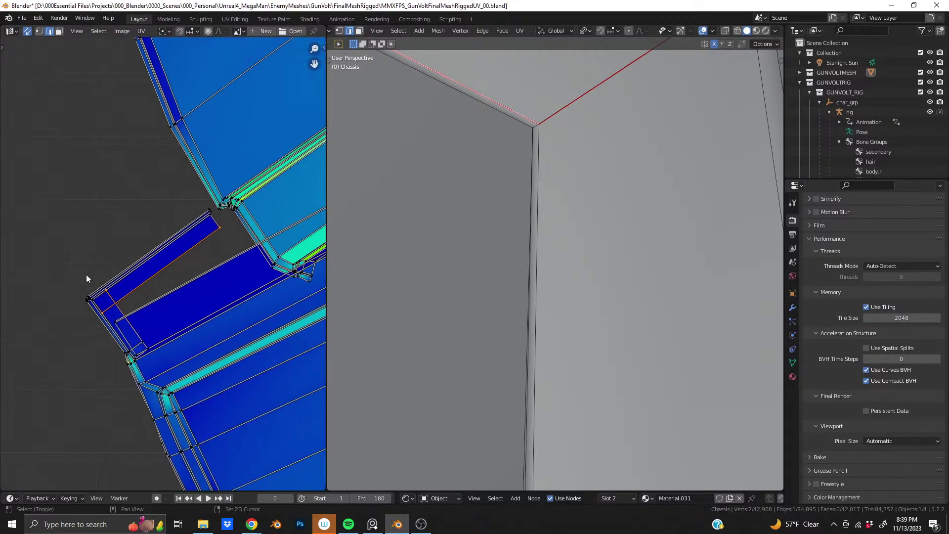
scroll(141, 275, "up", 3)
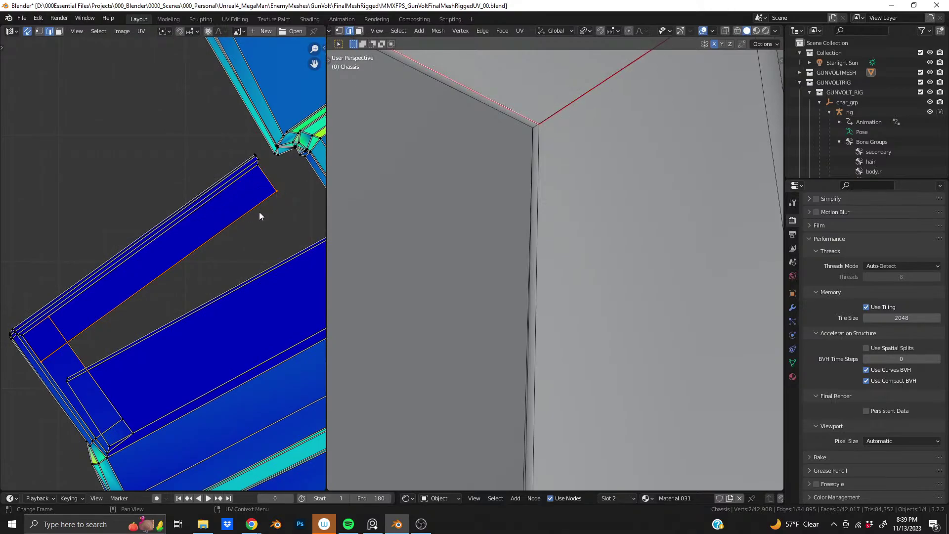
Step: Select the edge across the overlapping UV strips to locate it on the opening's vertical inner corner
left_click(78, 357)
scroll(490, 218, "down", 4)
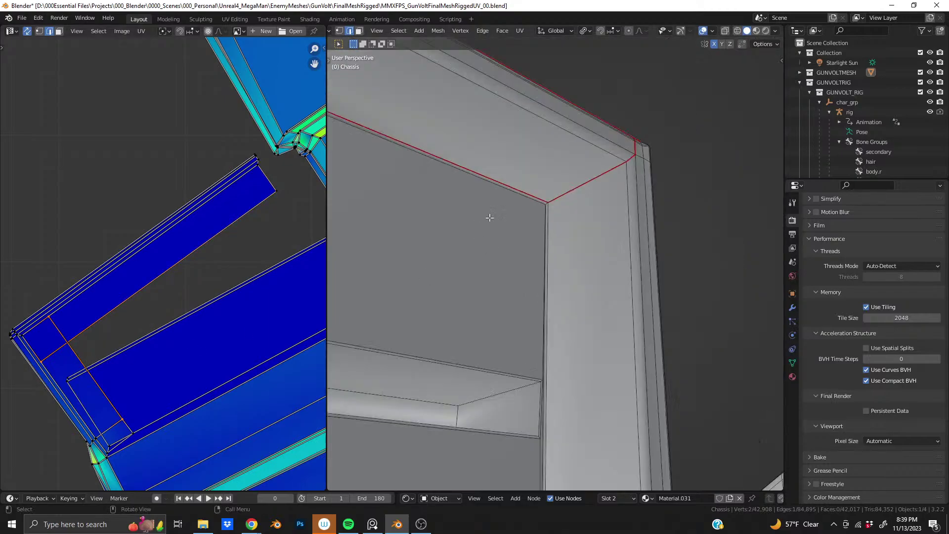
middle_click_drag(490, 217, 653, 247, "shift")
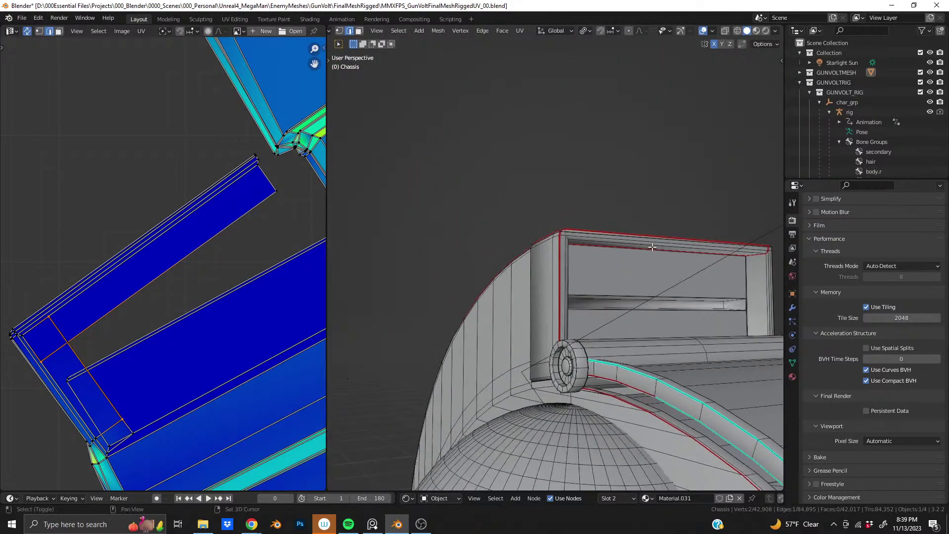
scroll(653, 247, "up", 8)
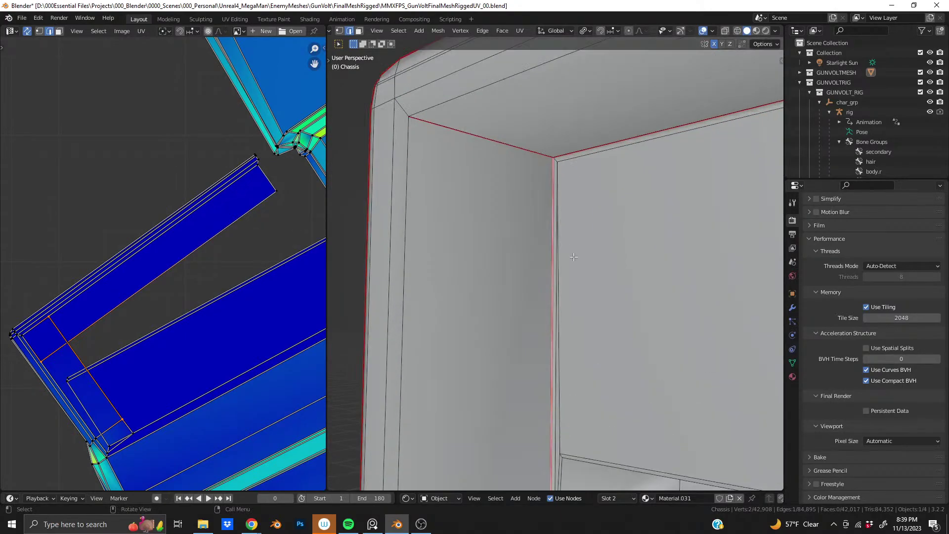
middle_click_drag(574, 257, 524, 146)
mouse_move(520, 317)
middle_mouse_down("shift")
mouse_move(514, 192)
mouse_move(533, 308)
middle_mouse_up("shift")
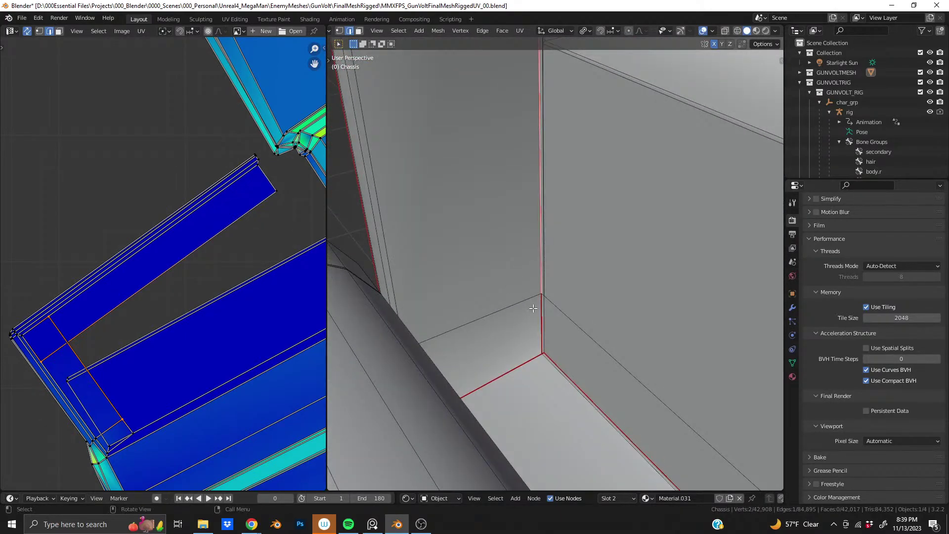
Step: Add the short edge at the foot of the opening's vertical inner corner and try clearing the seam from both edges
left_click(538, 278, "shift")
scroll(497, 197, "down", 3)
middle_click_drag(507, 167, 502, 352)
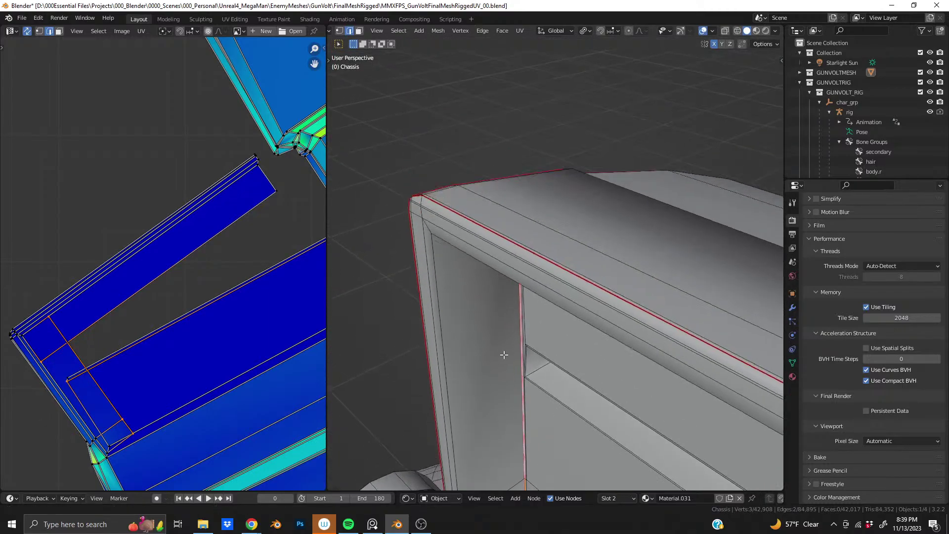
middle_click_drag(500, 394, 508, 290)
scroll(507, 290, "up", 5)
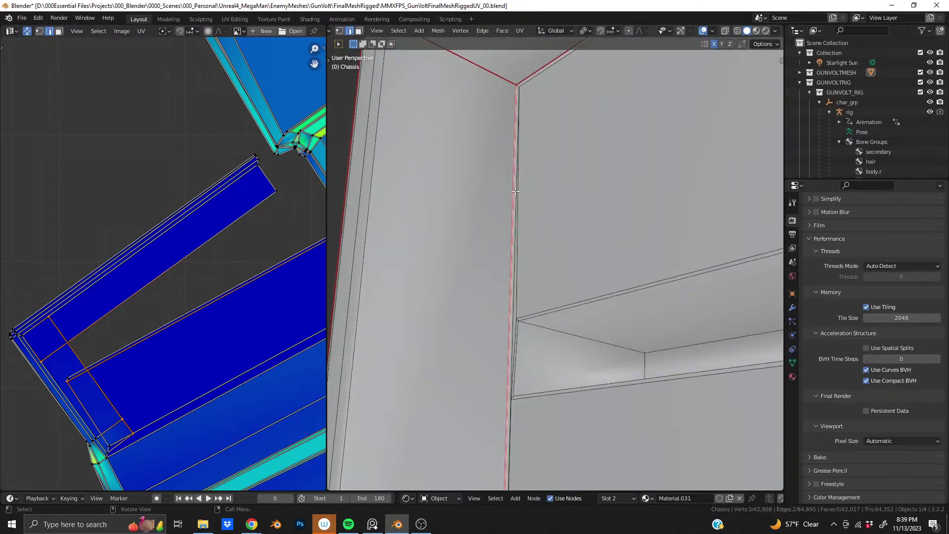
right_click(512, 185)
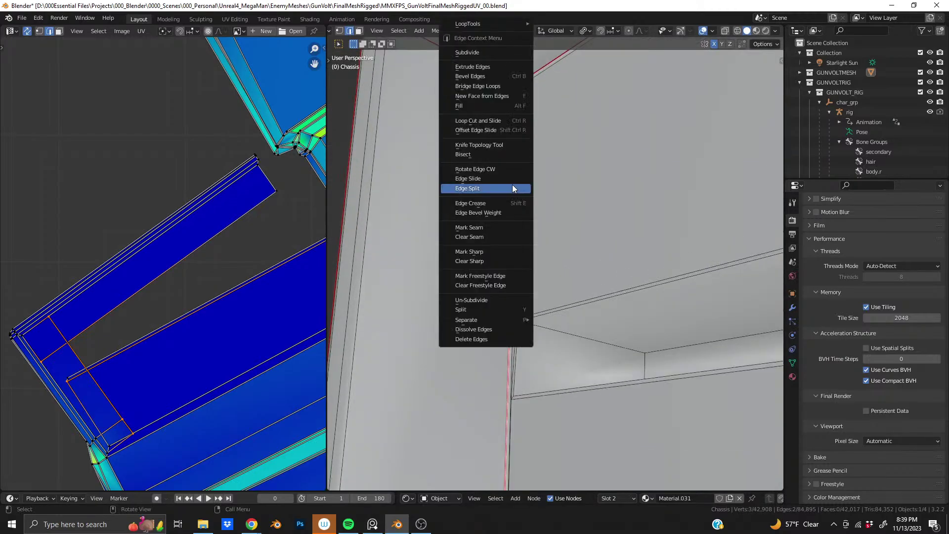
left_click(498, 237)
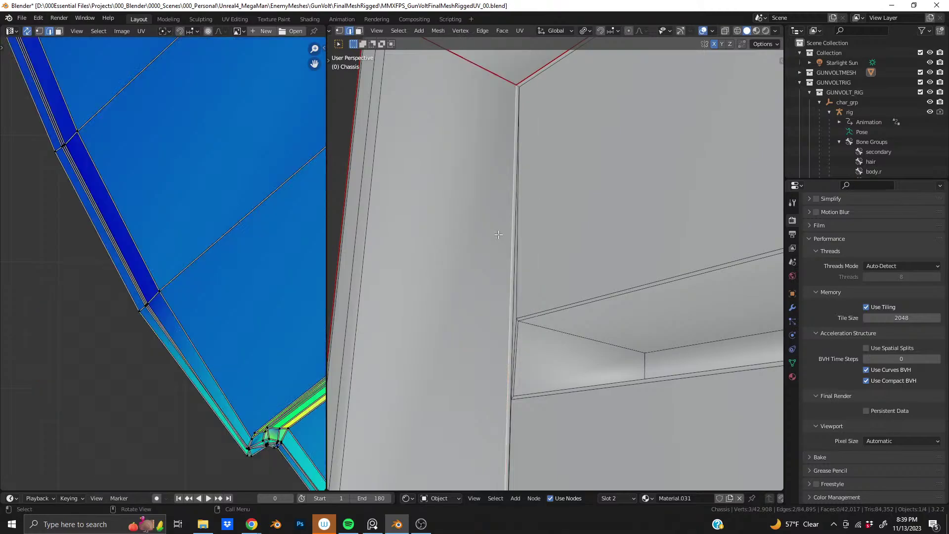
Step: Compare the unwrap with and without the opening's vertical inner corner seam and undo the seam clearing
scroll(176, 273, "down", 5)
scroll(199, 264, "up", 6)
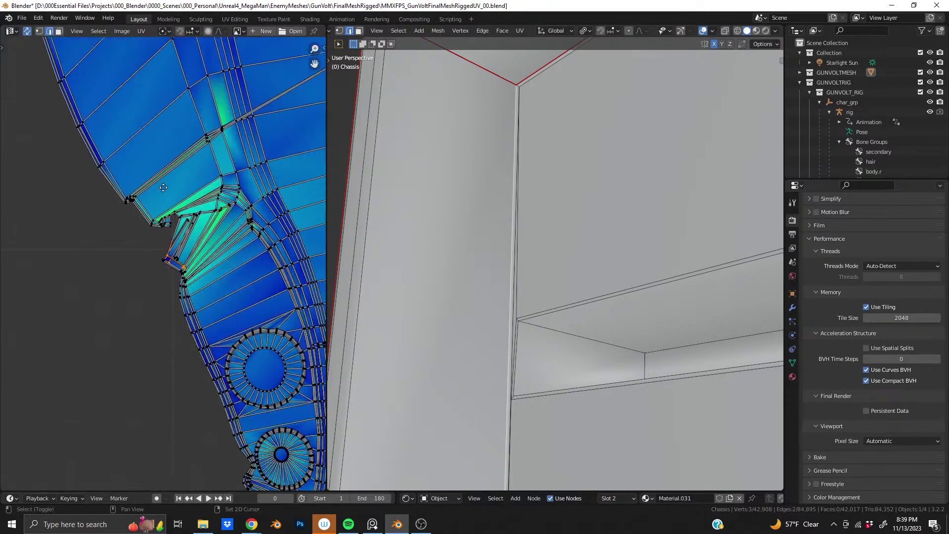
key("ctrl+z")
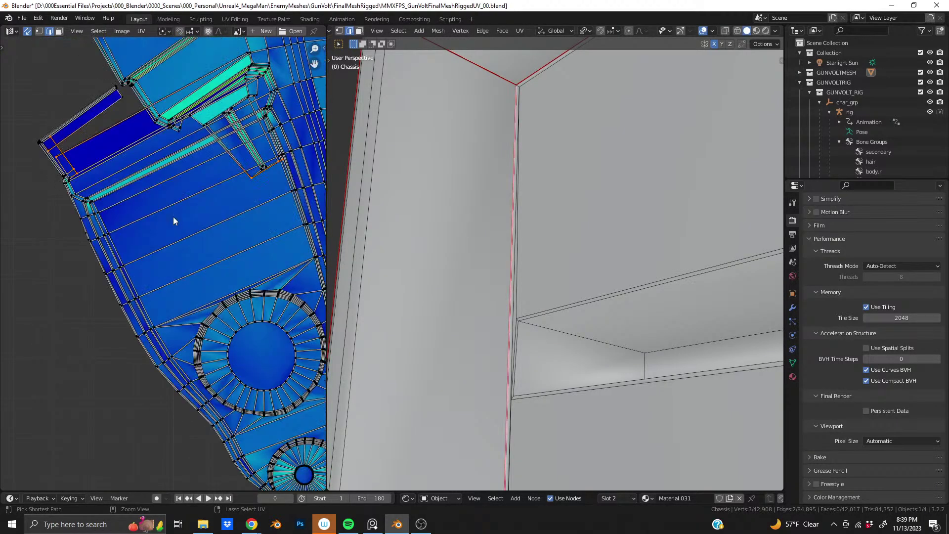
key("ctrl+shift+z")
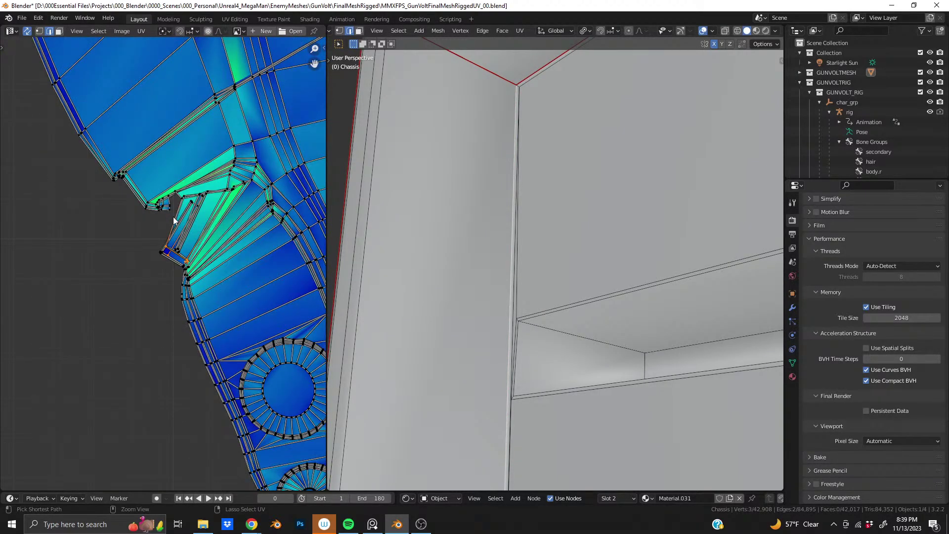
key("ctrl+z")
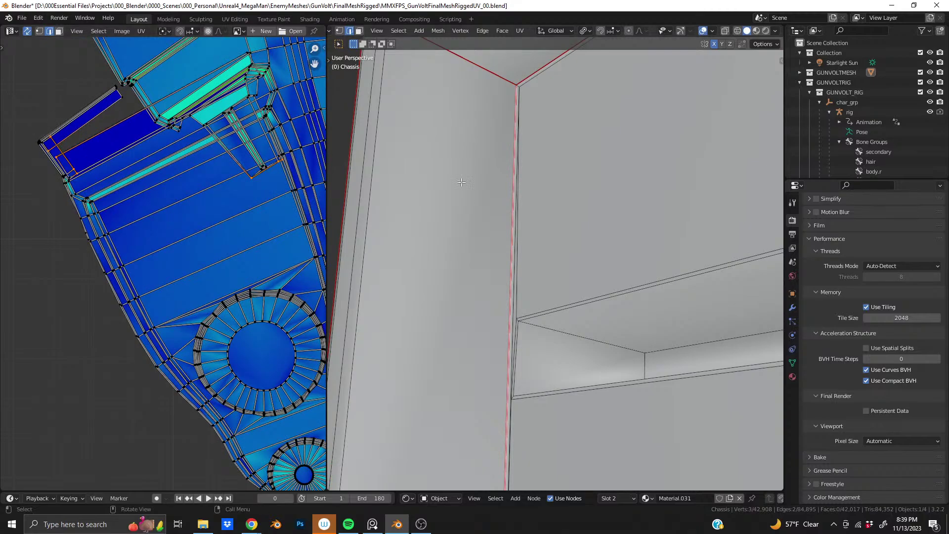
Step: Box-select the overlapping UV strips beside the notch to locate their faces in the housing's recessed opening
middle_click_drag(472, 171, 538, 180)
scroll(537, 181, "down", 5)
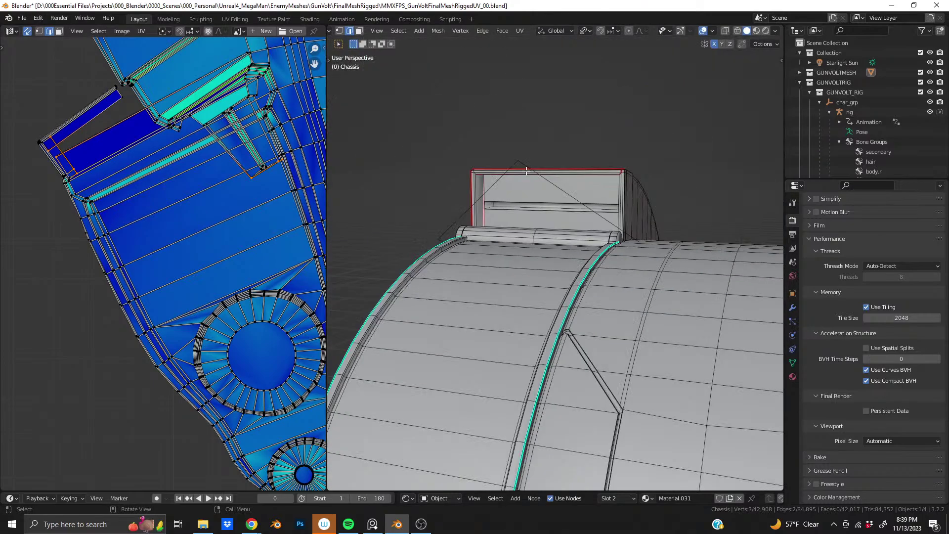
scroll(103, 270, "up", 5)
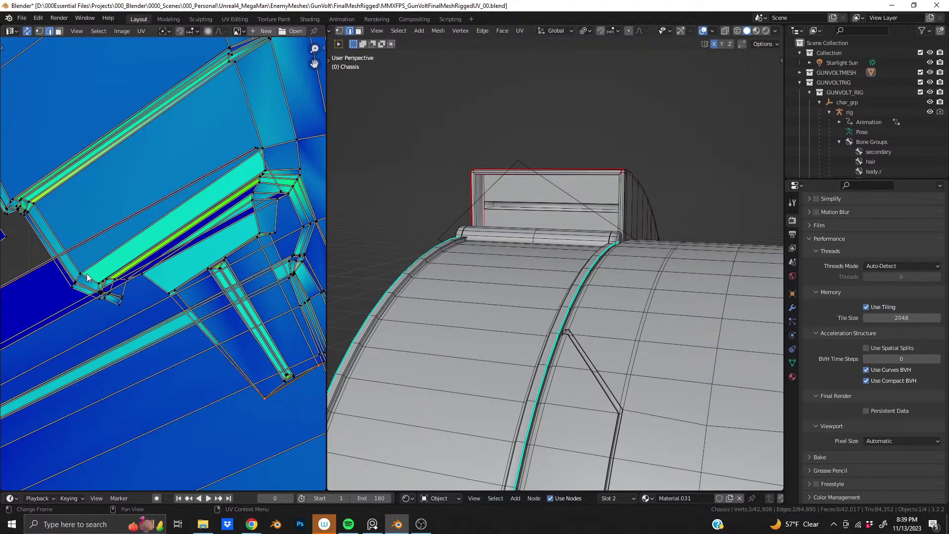
scroll(161, 271, "down", 4)
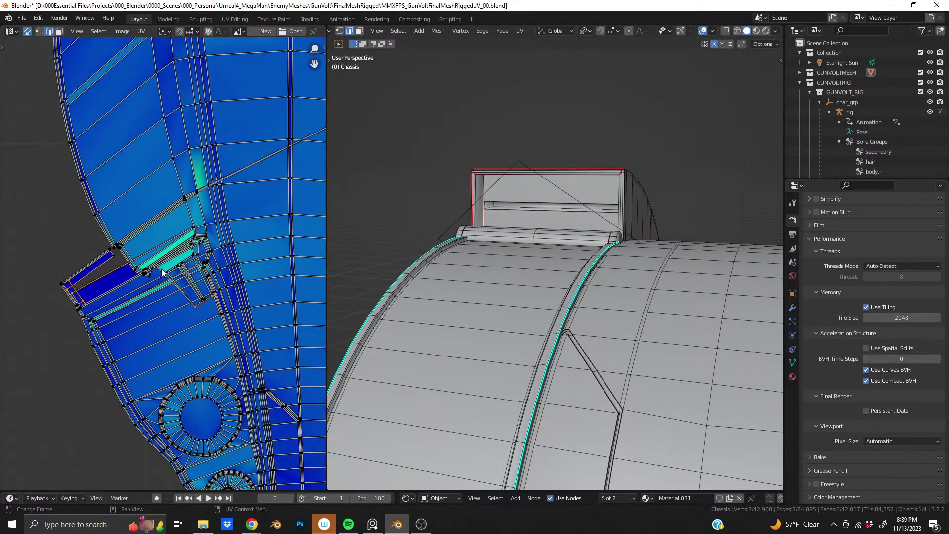
left_click(186, 277)
left_click_drag(116, 205, 213, 315)
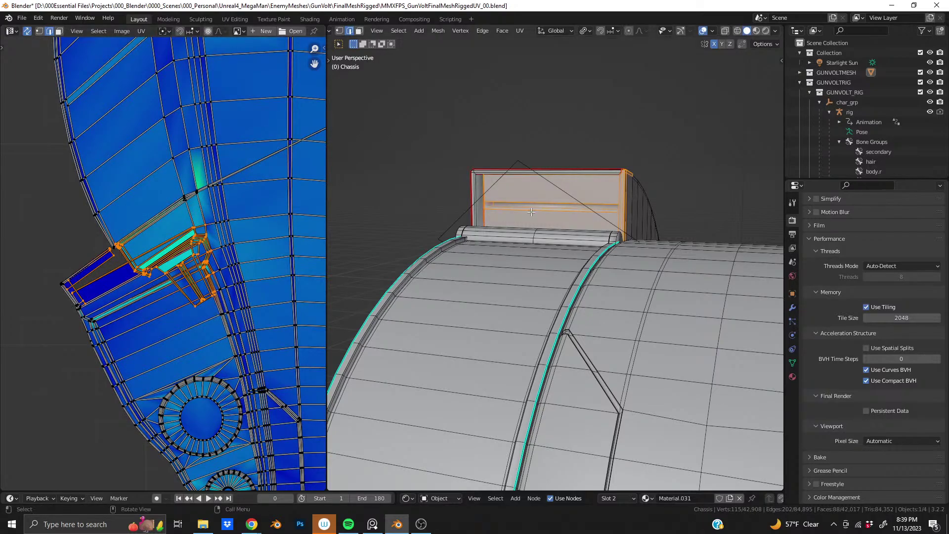
Step: Select the narrow UV strips below the notch and extend the selection over the opening's whole strip cluster
middle_click_drag(531, 211, 494, 277)
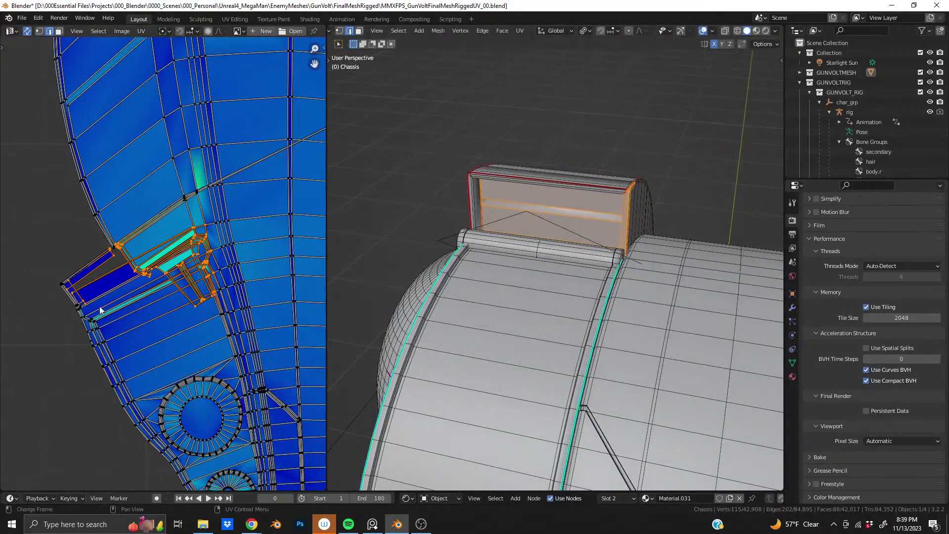
left_click_drag(65, 297, 178, 364)
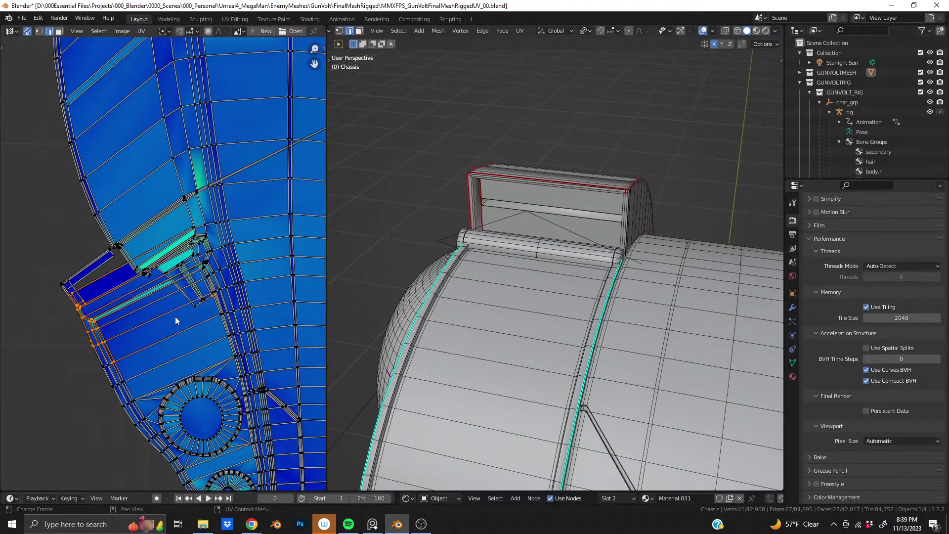
middle_click_drag(569, 222, 369, 324)
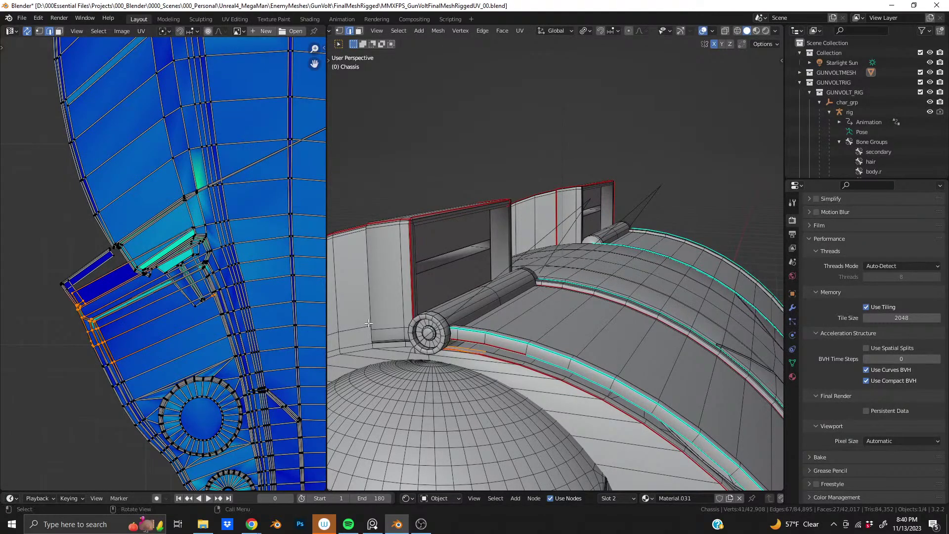
left_click_drag(43, 239, 221, 330, "shift")
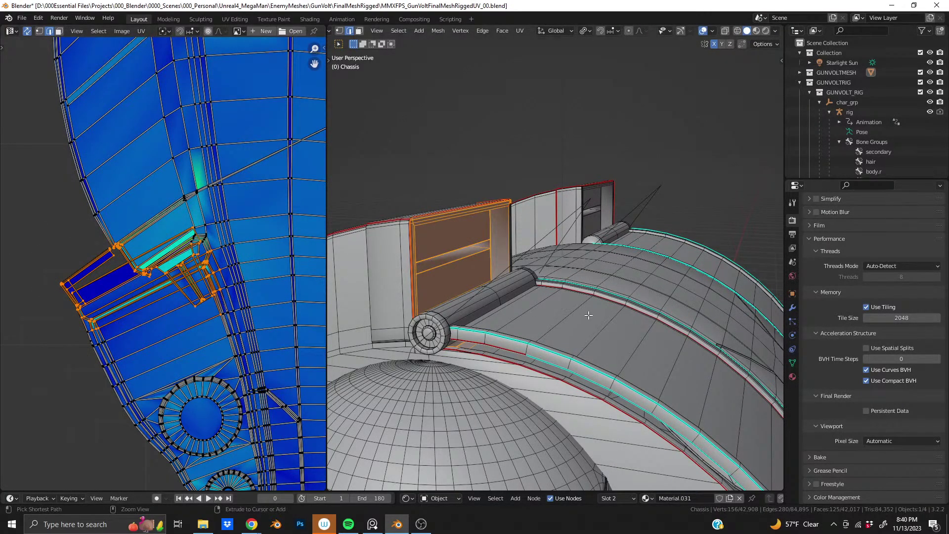
Step: Examine the selected faces around and beneath the recessed opening, using X-ray to look through the surrounding geometry
mouse_move(589, 315)
middle_mouse_down()
mouse_move(366, 316)
mouse_move(380, 373)
mouse_move(600, 305)
mouse_move(581, 324)
middle_mouse_up()
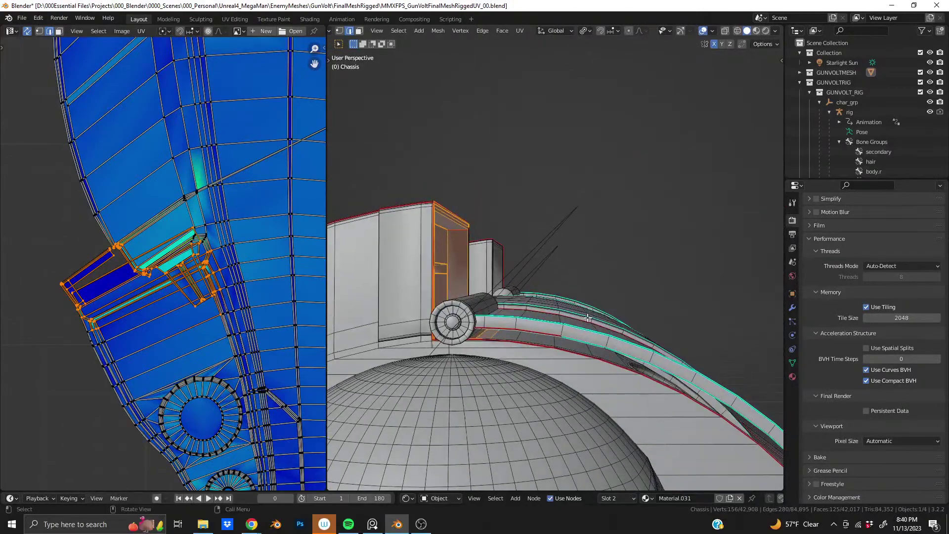
scroll(544, 321, "up", 2)
middle_click_drag(477, 321, 509, 297)
scroll(486, 292, "up", 3)
left_click(726, 32)
scroll(492, 239, "up", 3)
middle_click_drag(618, 277, 552, 349)
middle_click_drag(445, 336, 391, 304)
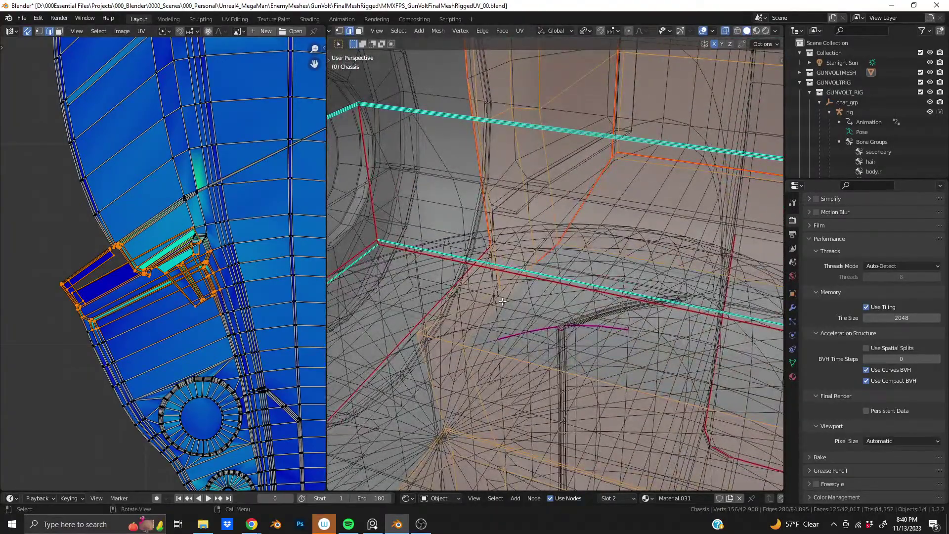
middle_click_drag(502, 301, 443, 330)
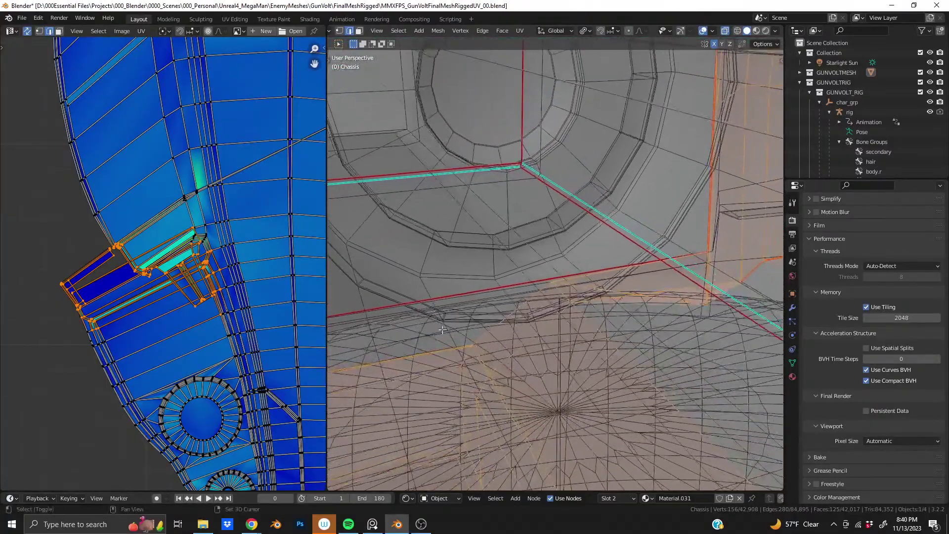
middle_click_drag(578, 189, 561, 214)
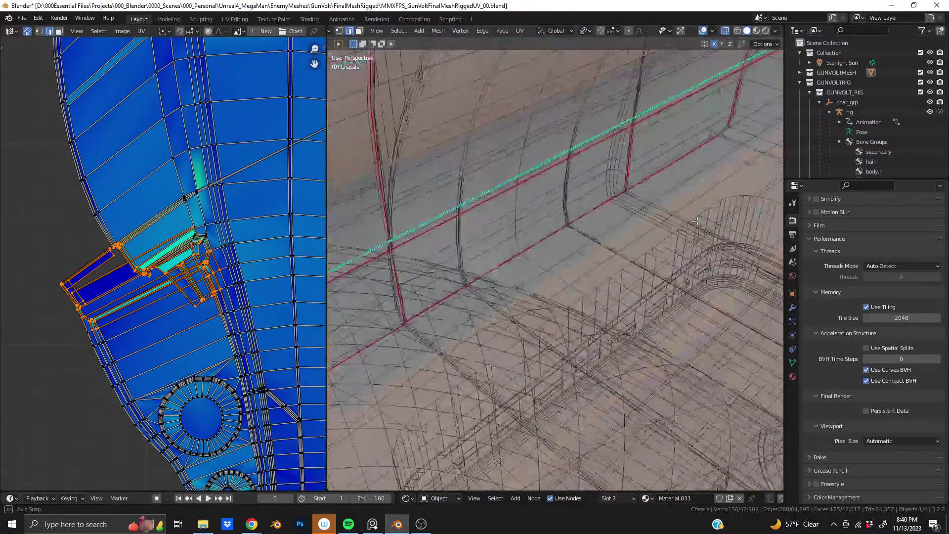
middle_click_drag(725, 198, 692, 193)
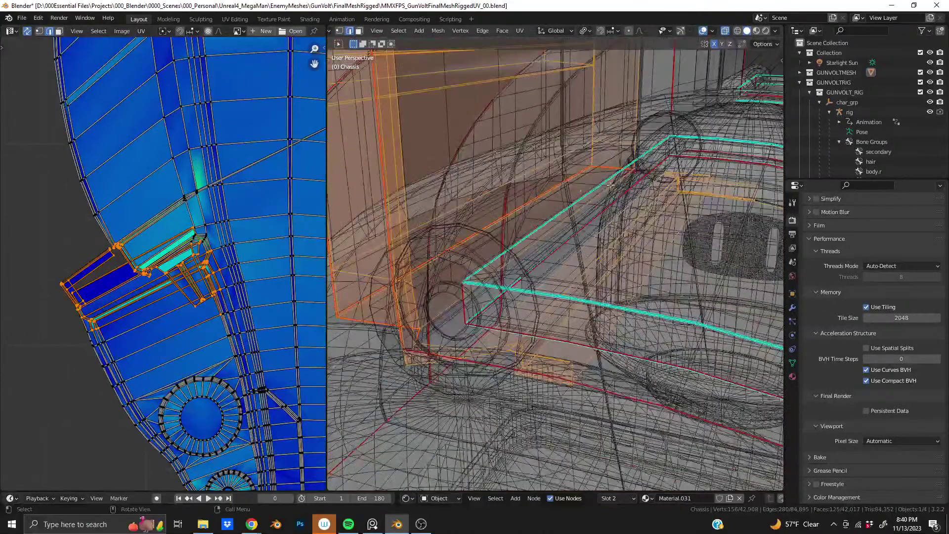
middle_click_drag(611, 185, 614, 240)
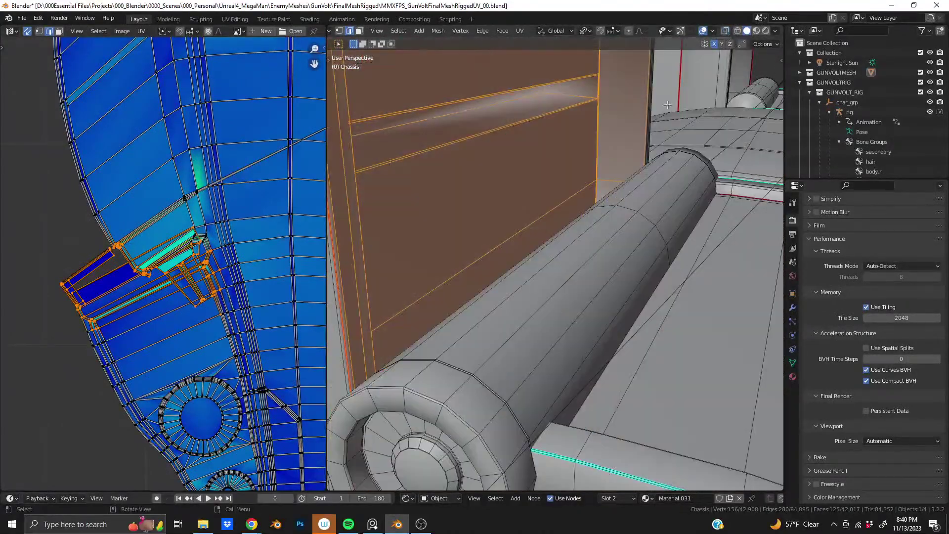
Step: Try clearing the seam from the long edge at the foot of the recessed opening, behind the cylinder
middle_click_drag(668, 105, 507, 180)
scroll(549, 215, "up", 5)
middle_click_drag(465, 364, 475, 346)
left_click(477, 346)
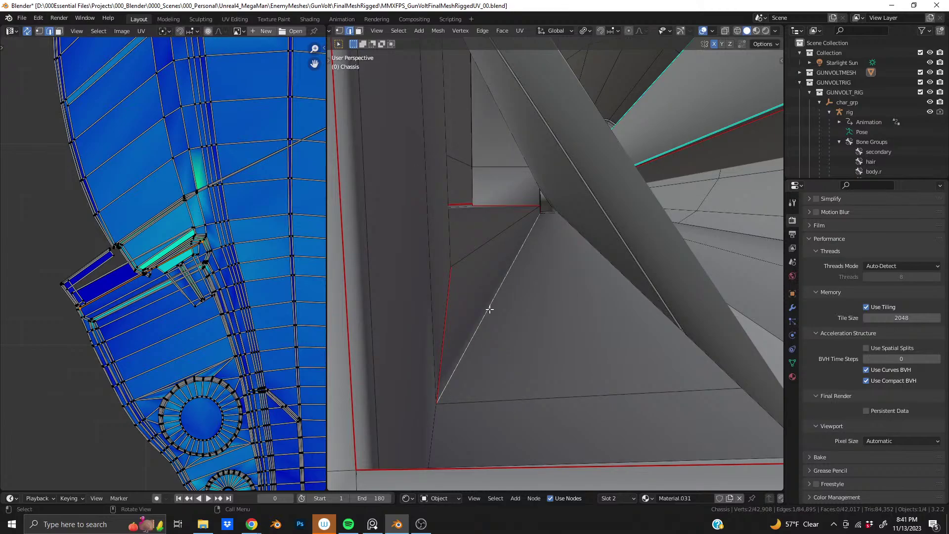
middle_click_drag(497, 267, 491, 290)
right_click(492, 291)
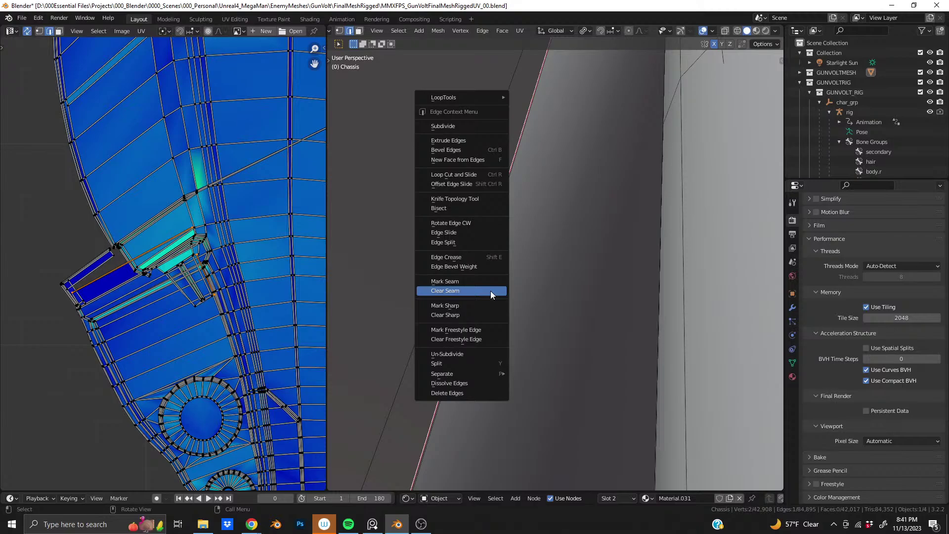
left_click(490, 290)
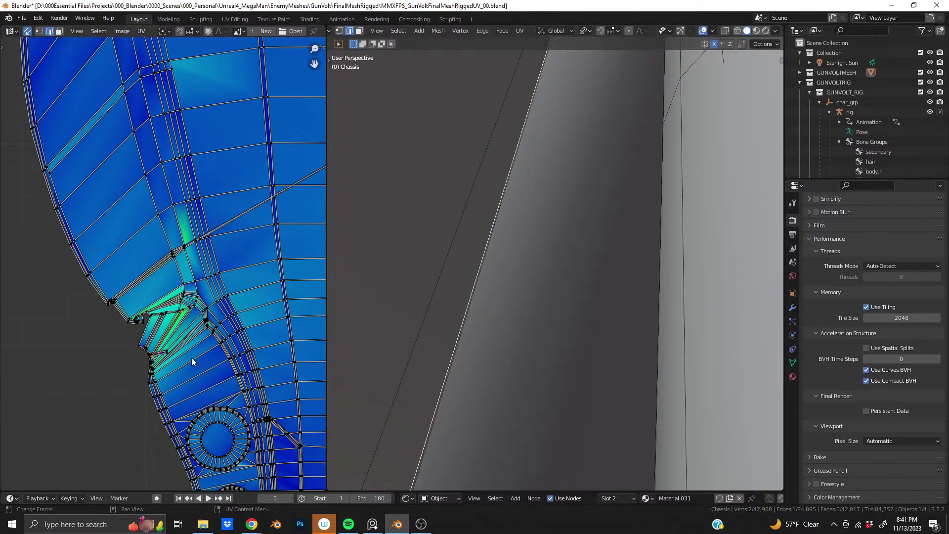
Step: Compare the unwrap with and without the seam on the opening's foot edge and undo the seam clearing
scroll(191, 357, "up", 6)
scroll(196, 224, "down", 3)
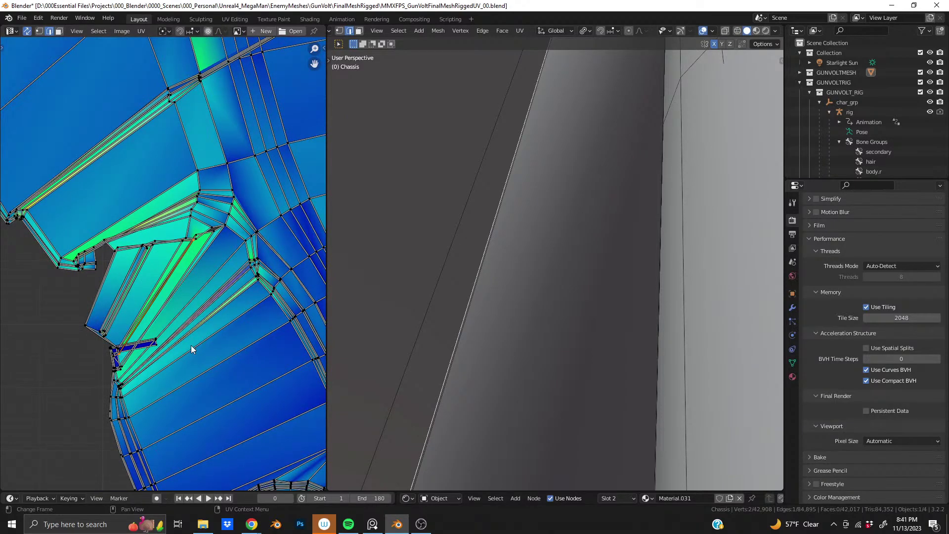
scroll(191, 349, "down", 3)
scroll(180, 257, "up", 5)
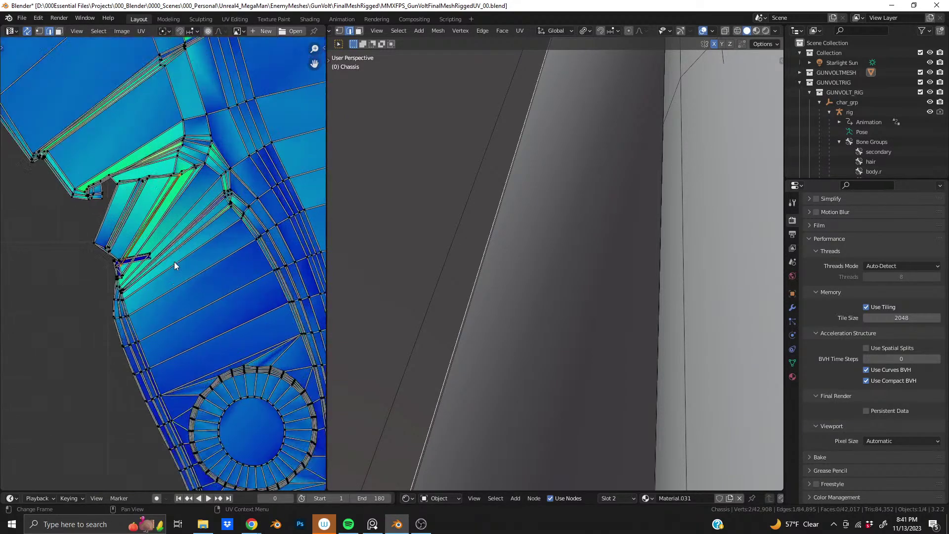
middle_click_drag(547, 289, 487, 281)
scroll(487, 281, "down", 5)
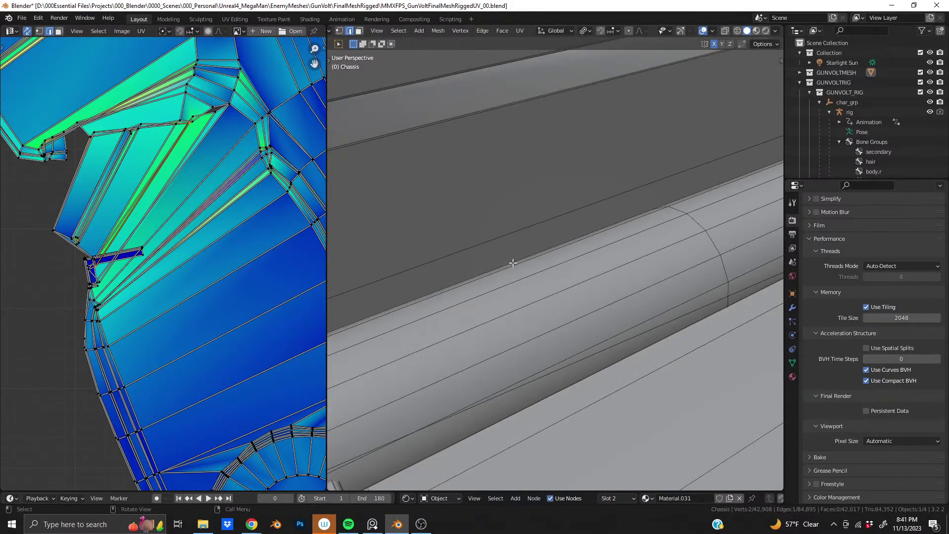
scroll(212, 284, "down", 2)
scroll(214, 286, "down", 2)
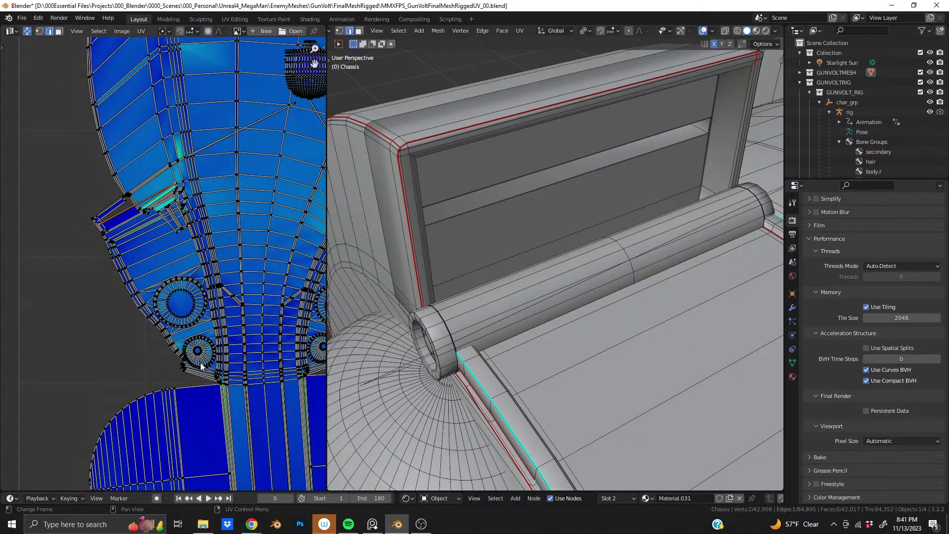
scroll(162, 232, "up", 6)
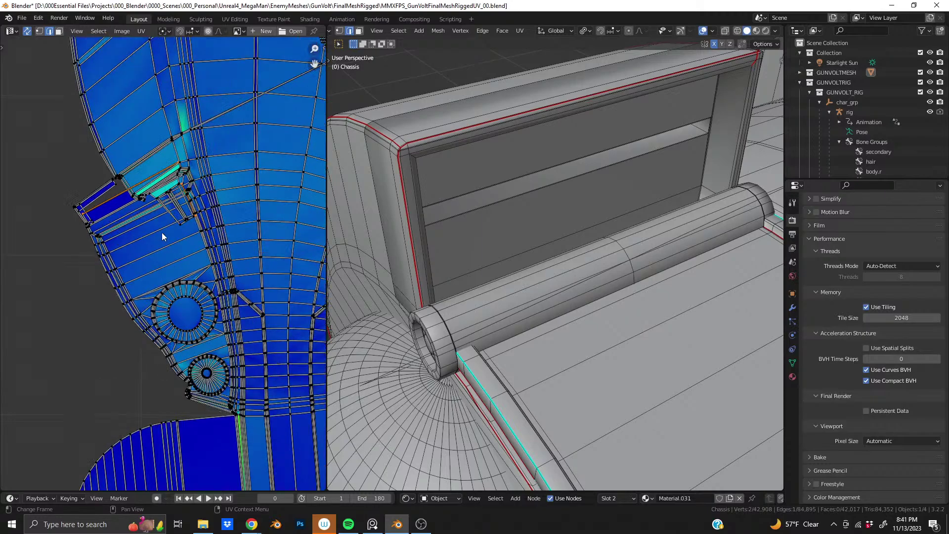
key("ctrl+z")
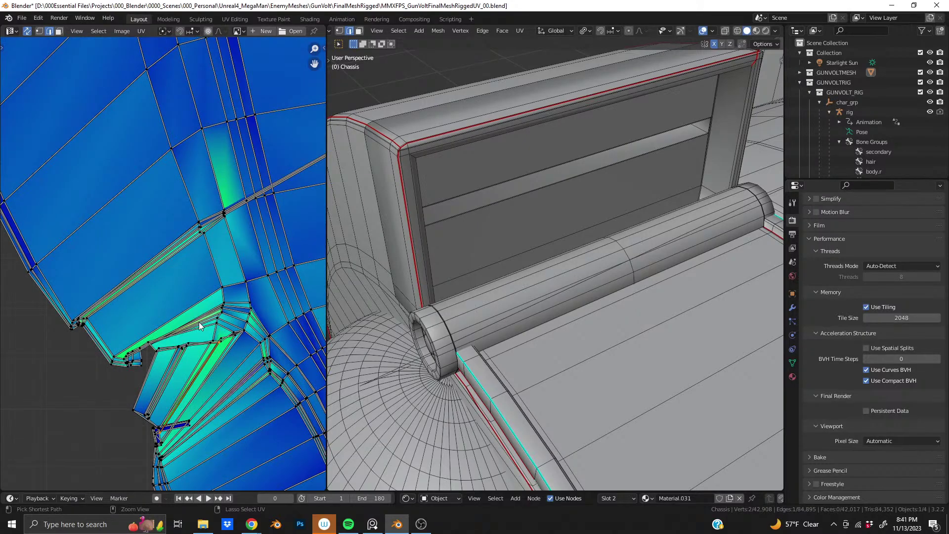
key("ctrl+z")
Step: Select the edge loops at one end of the horizontal slot and beside the opening's vertical inner corner
scroll(487, 281, "up", 3)
middle_click_drag(486, 281, 537, 215)
scroll(543, 233, "down", 2)
scroll(467, 225, "up", 4)
scroll(538, 214, "up", 6)
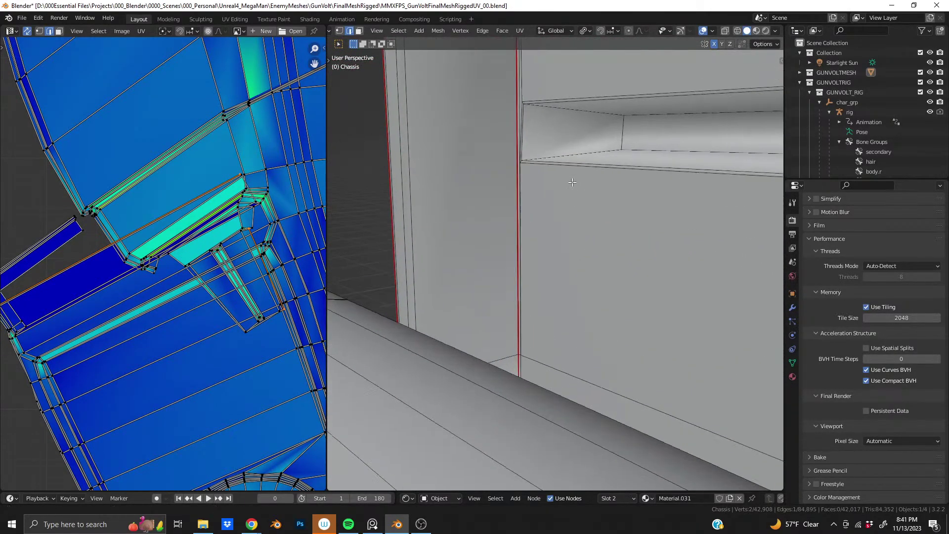
left_click(535, 274, "alt")
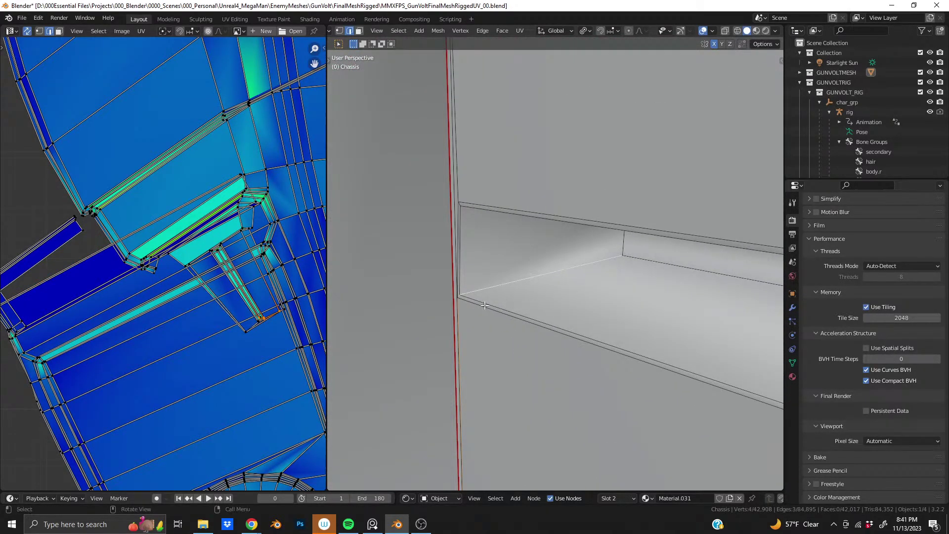
middle_click_drag(535, 273, 511, 316)
left_click(512, 213, "alt+shift")
Step: Add the matching edges at the slot's other end, mark all selected edges as seams, and inspect the unwrap
scroll(500, 258, "down", 6)
scroll(554, 306, "up", 5)
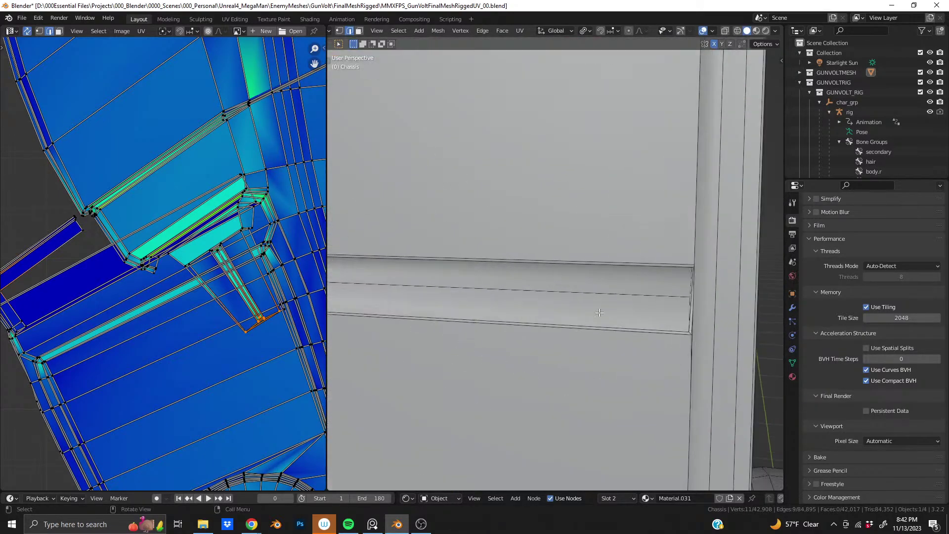
middle_click_drag(633, 321, 544, 317)
left_click(668, 269, "alt+shift")
scroll(542, 321, "up", 3)
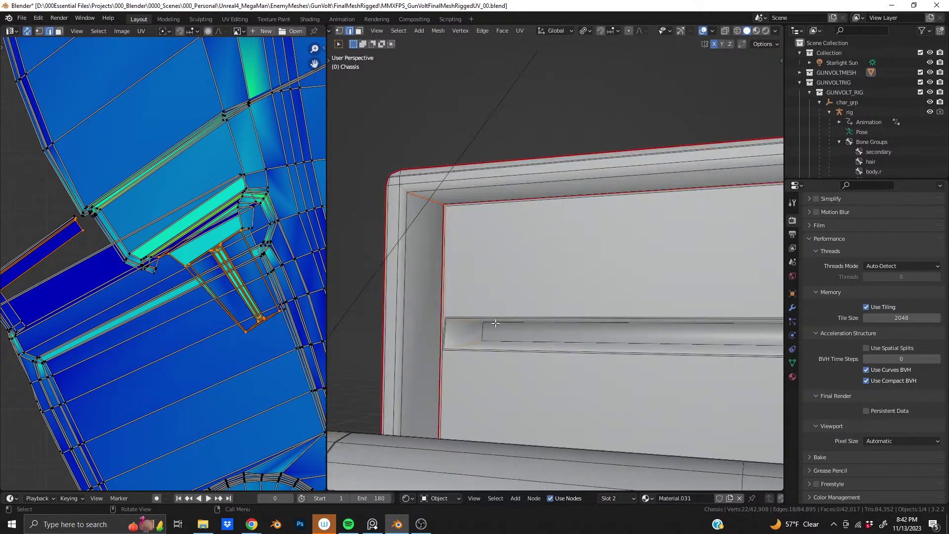
right_click(485, 335)
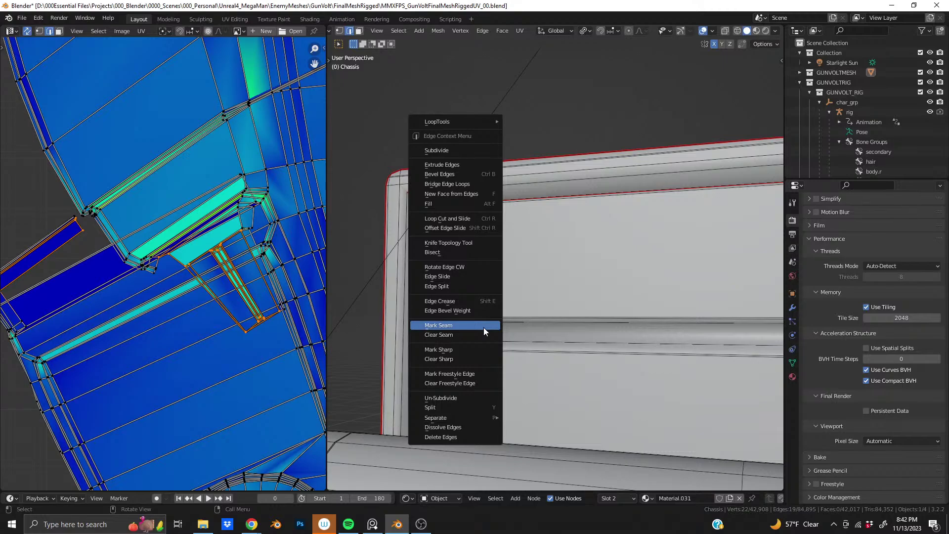
left_click(484, 327)
scroll(218, 272, "down", 6)
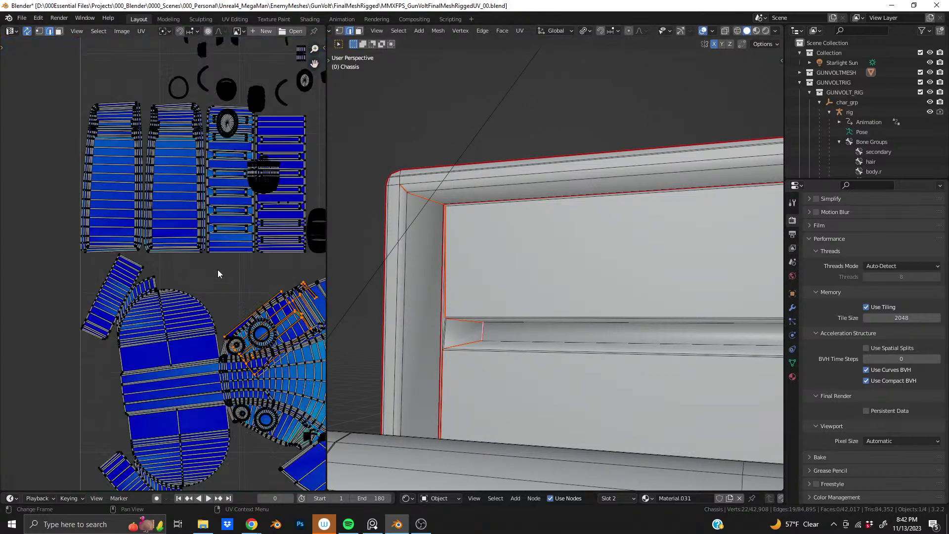
scroll(217, 285, "up", 4)
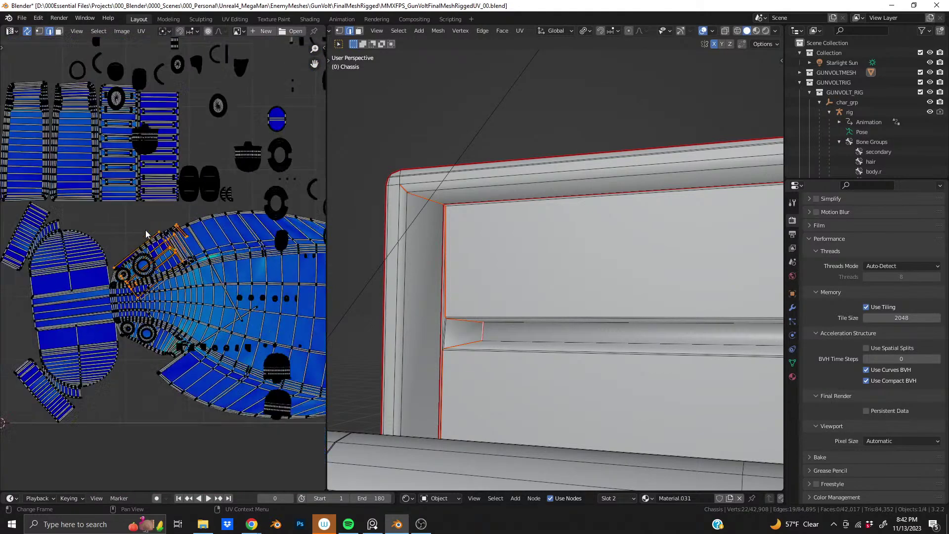
scroll(191, 236, "up", 5)
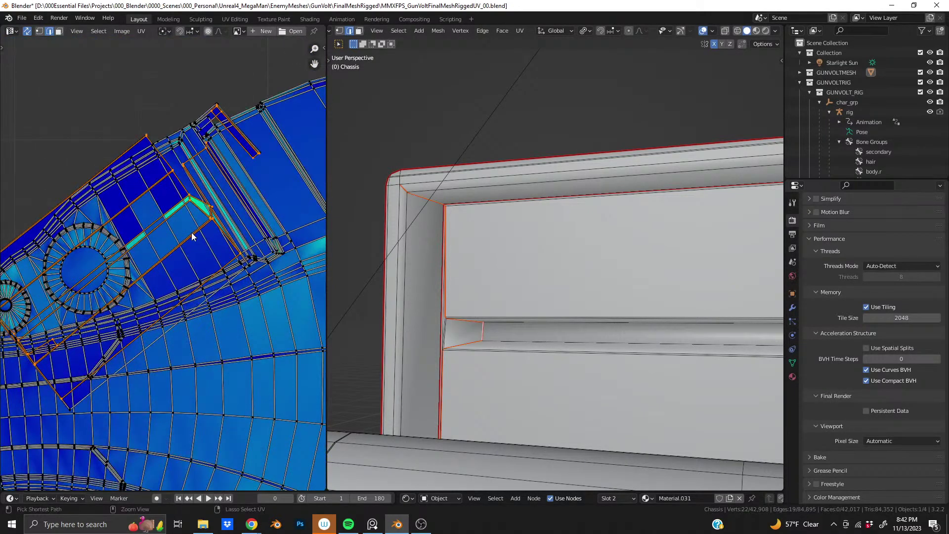
scroll(192, 236, "down", 6)
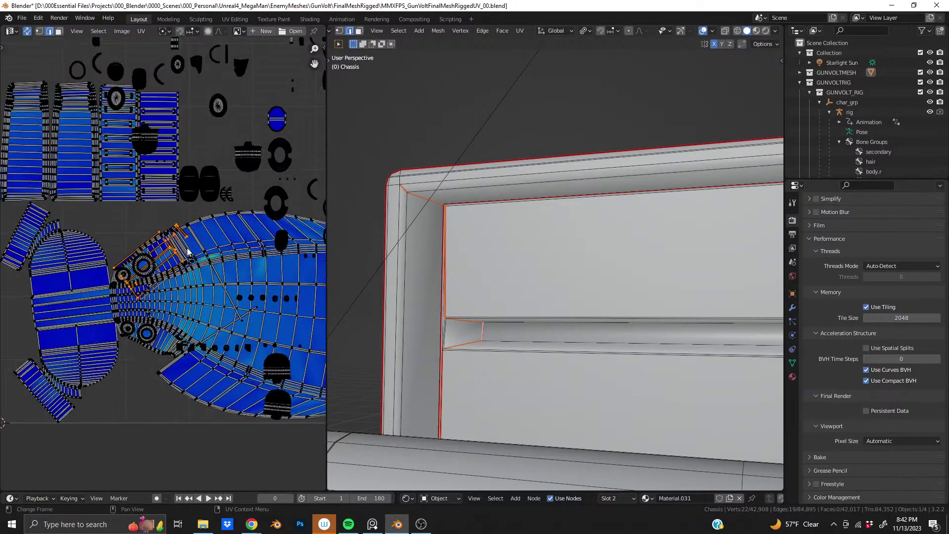
Step: Clear the edge selection and try to select all seam edges with Select Similar by Seam
middle_click_drag(191, 236, 140, 211)
scroll(629, 321, "down", 8)
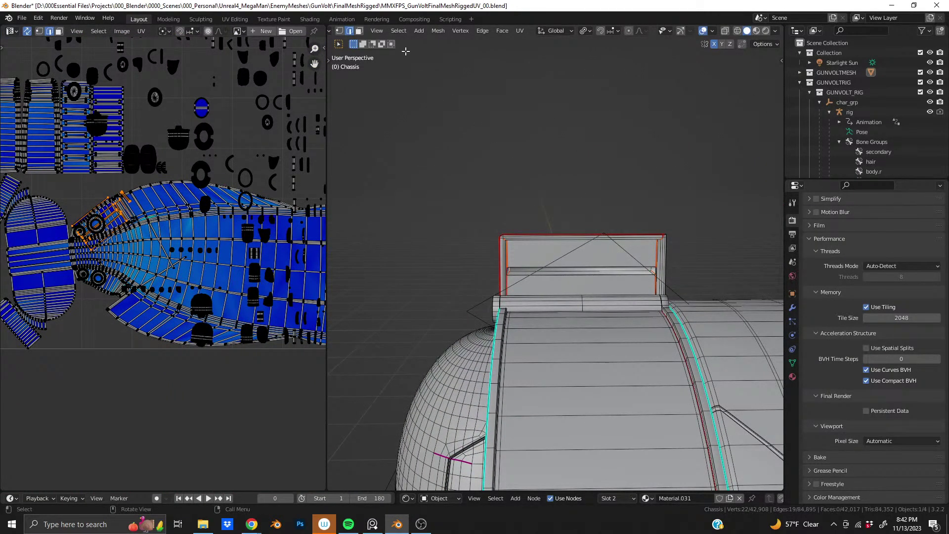
left_click(417, 123)
left_click(399, 31)
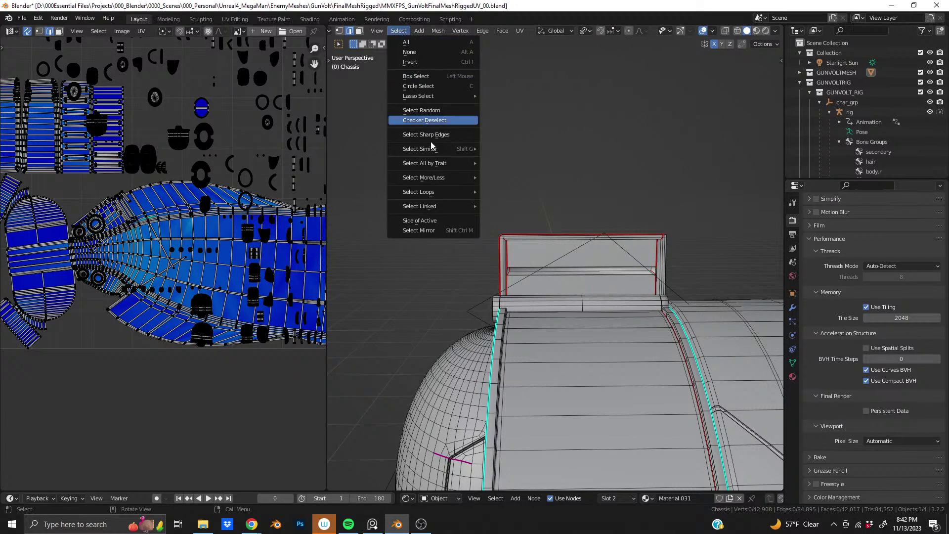
mouse_move(446, 147)
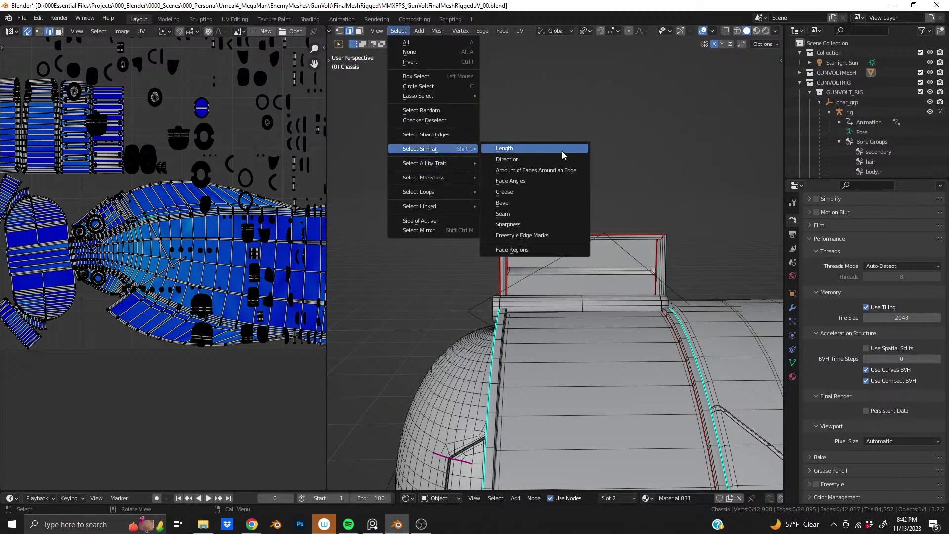
left_click(544, 213)
middle_click_drag(544, 213, 519, 260)
scroll(519, 260, "up", 5)
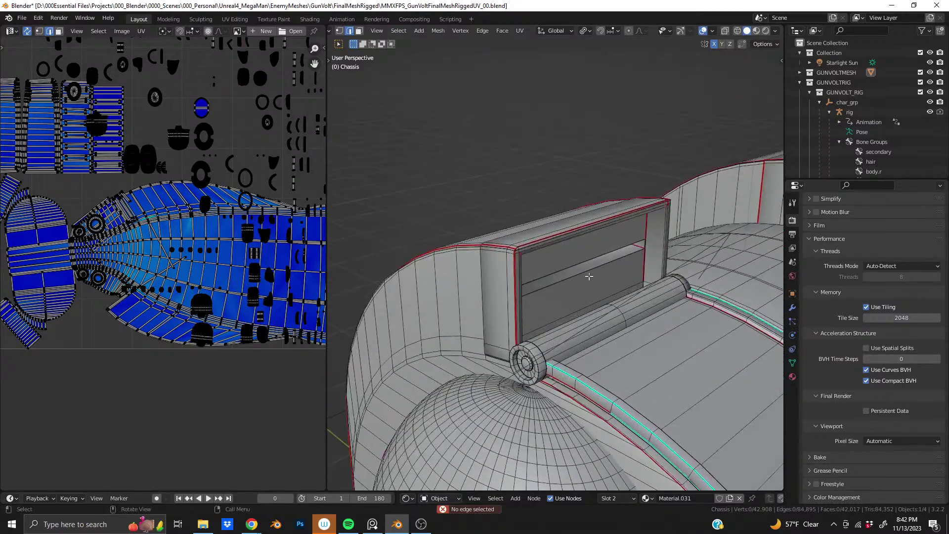
Step: Try to mirror the selection with Select Mirror and mark the mirrored edges as seams
middle_click_drag(463, 240, 381, 66)
left_click(396, 33)
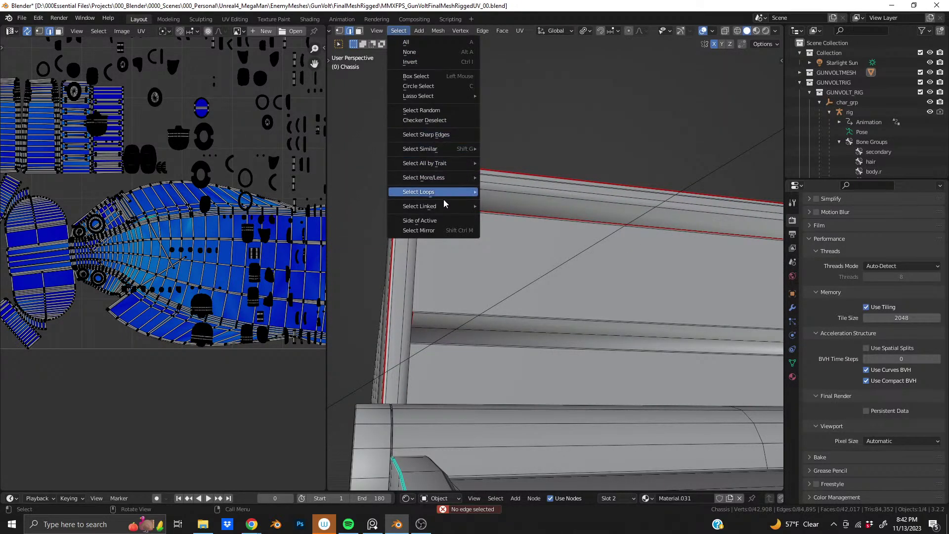
left_click(438, 229)
scroll(482, 269, "down", 1)
right_click(482, 269)
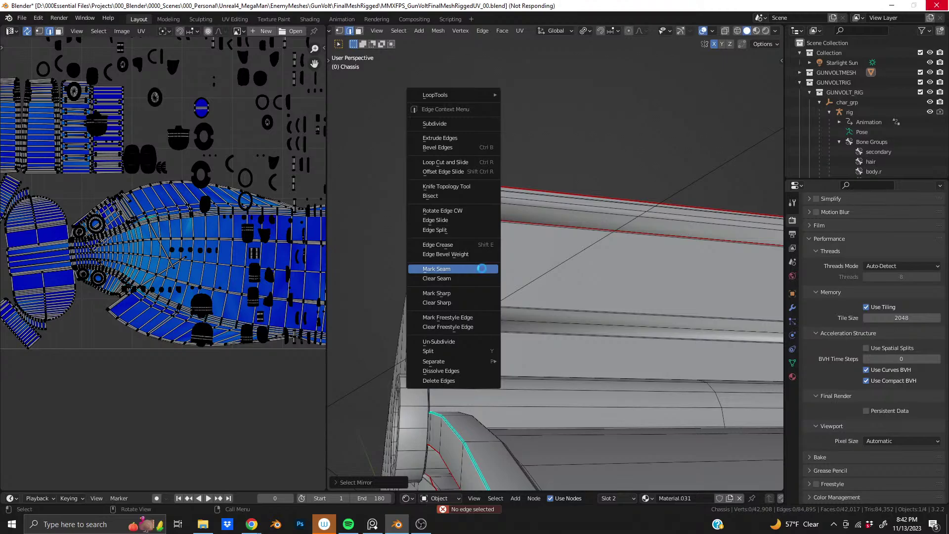
middle_click_drag(482, 268, 677, 348)
scroll(677, 349, "up", 6)
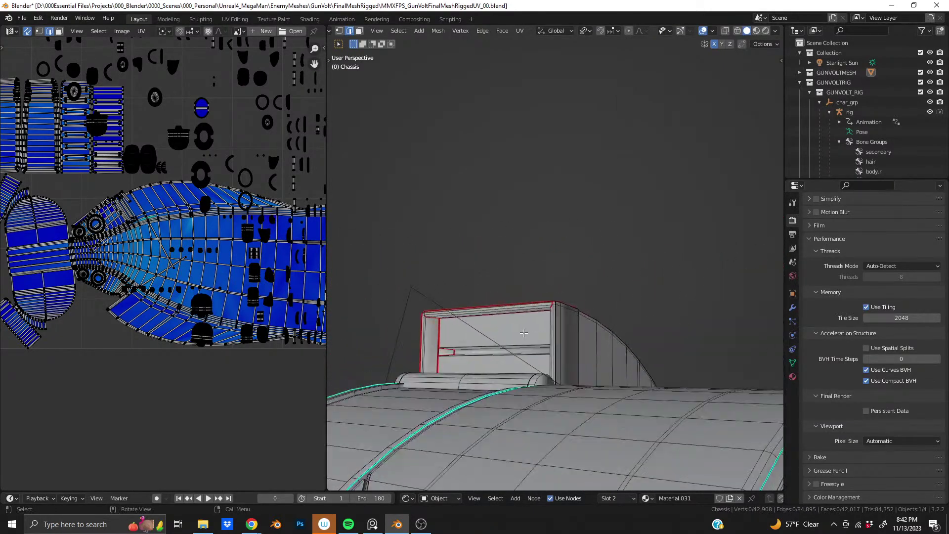
Step: Check the seams at both ends of the recessed opening and retry Select Similar by Seam
middle_click_drag(554, 349, 643, 322)
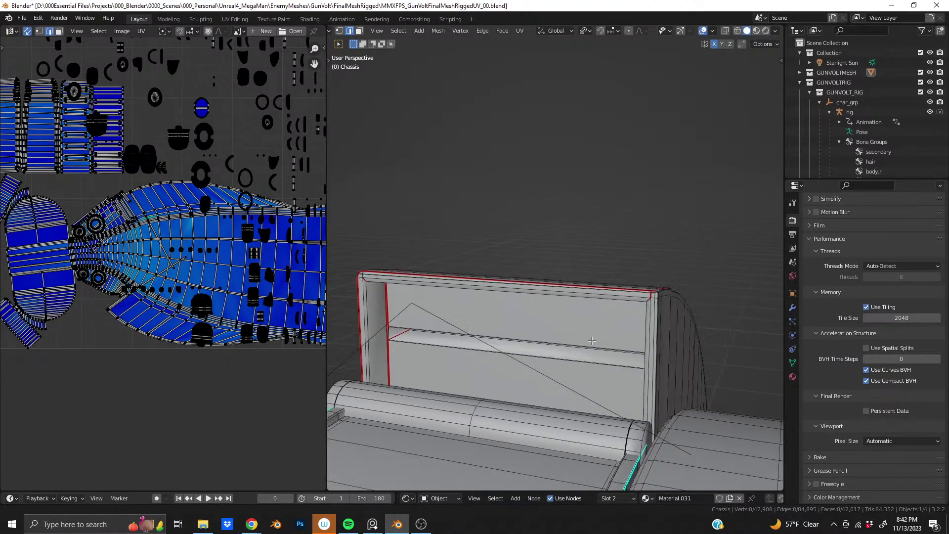
middle_click_drag(534, 326, 567, 314)
scroll(559, 321, "up", 4)
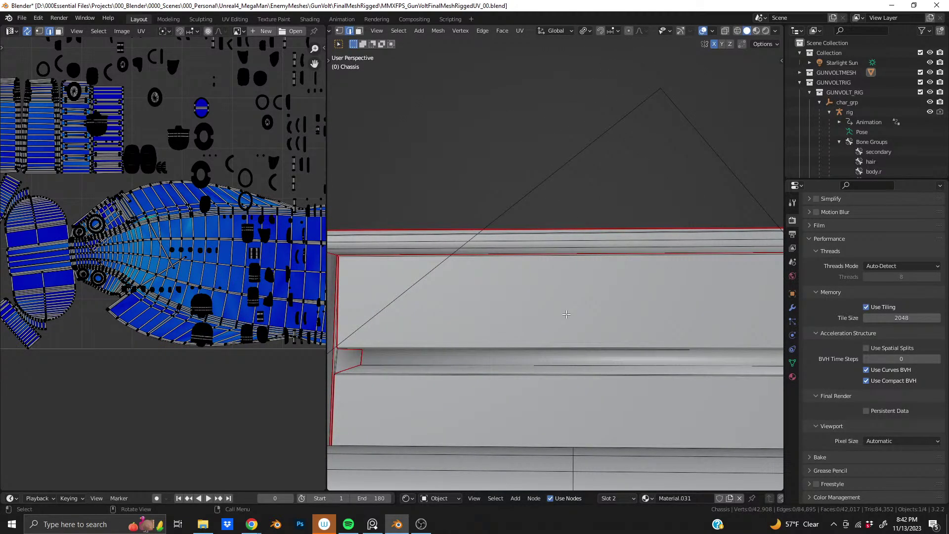
scroll(566, 314, "down", 2)
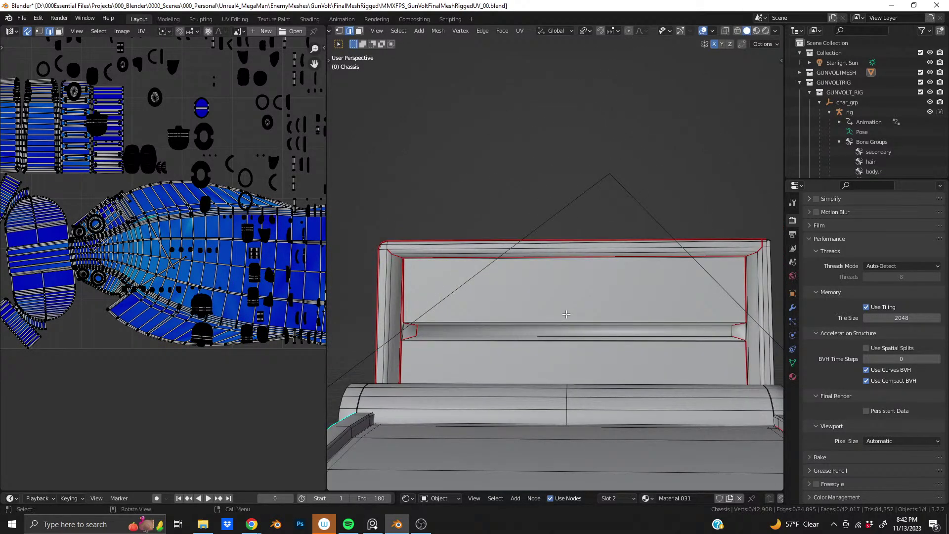
left_click(404, 32)
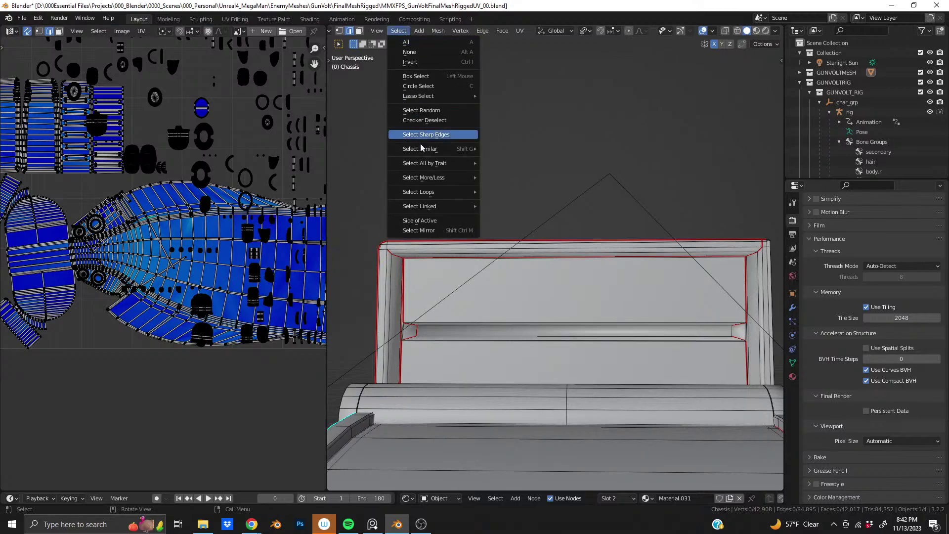
mouse_move(437, 163)
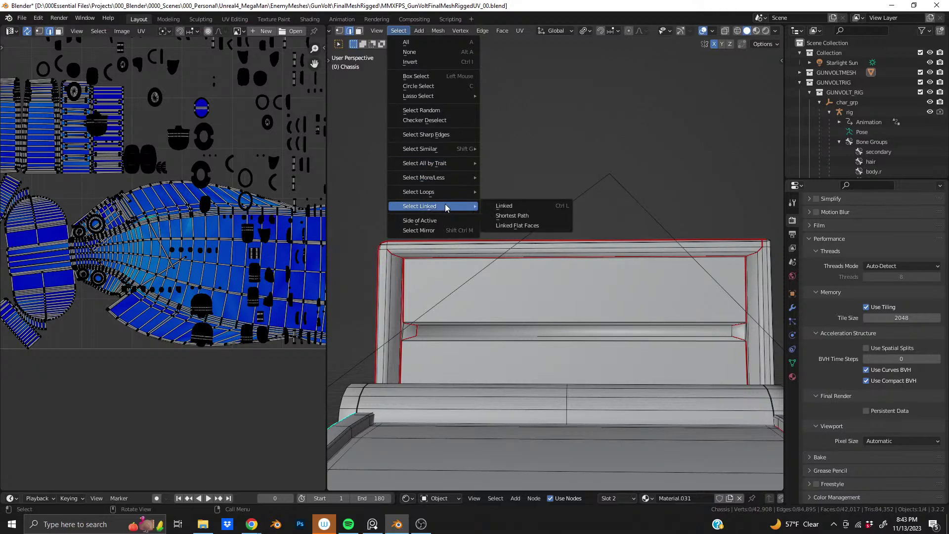
mouse_move(455, 150)
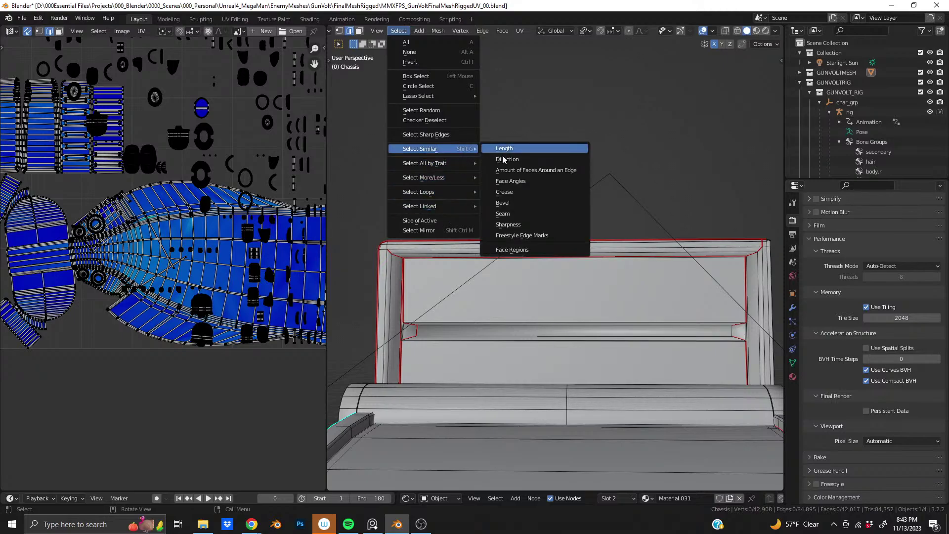
left_click(520, 212)
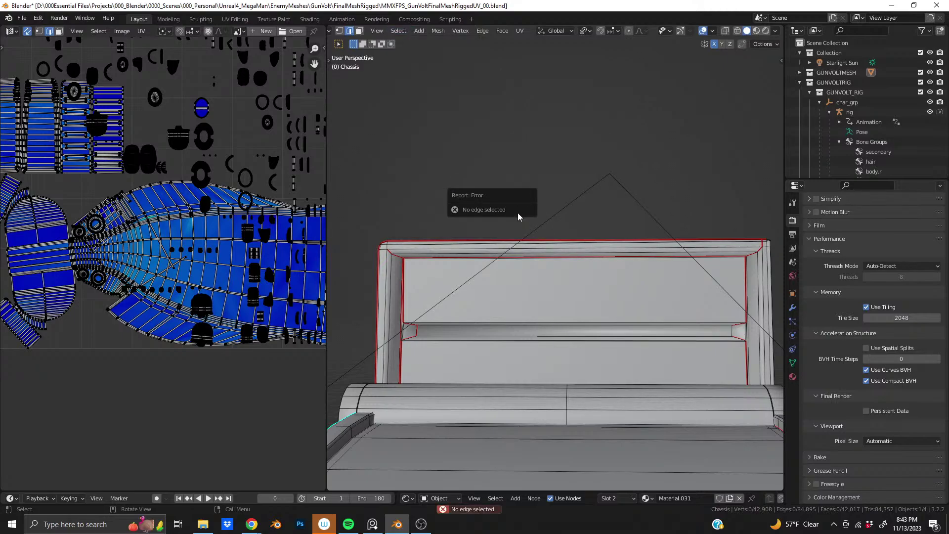
Step: Select a seam edge along the housing's upper rim and extend the selection to all edges with similar Seam
scroll(506, 224, "up", 5)
left_click(506, 216)
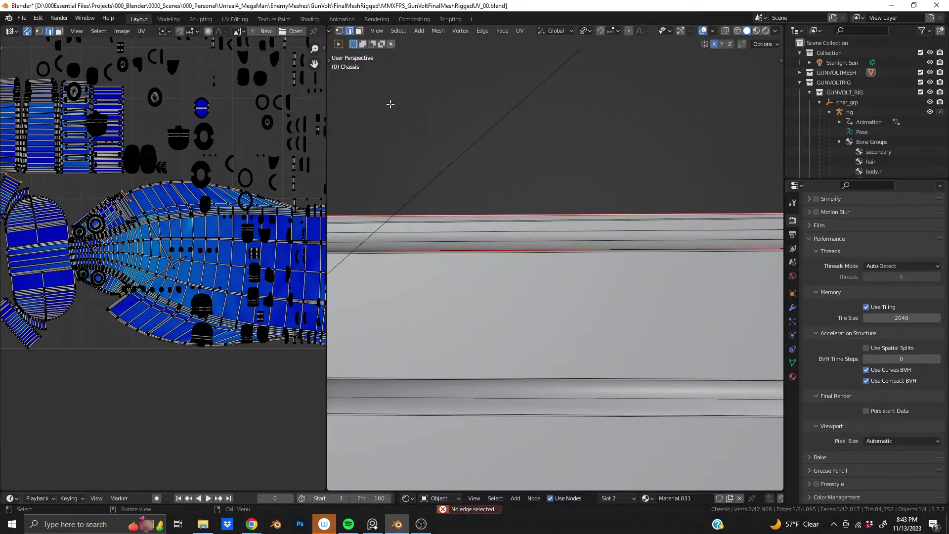
left_click(399, 31)
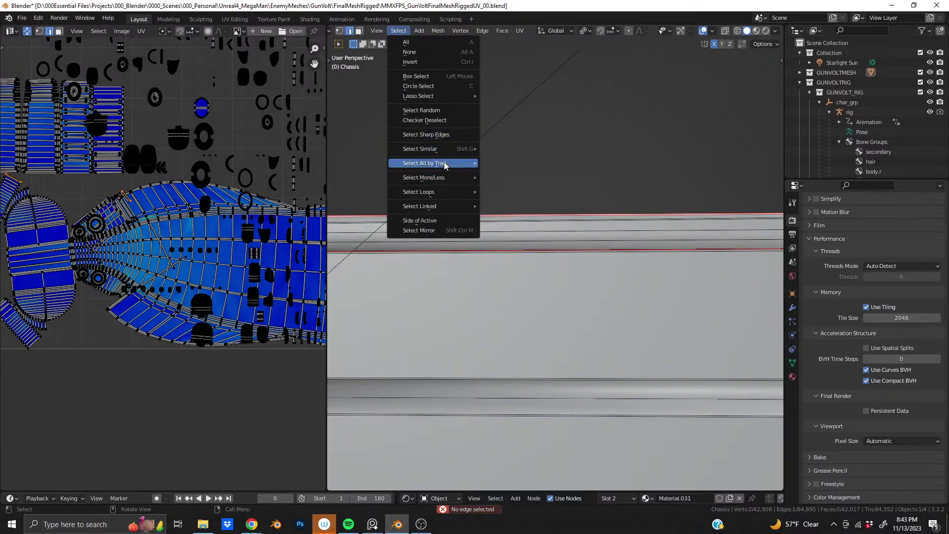
mouse_move(446, 147)
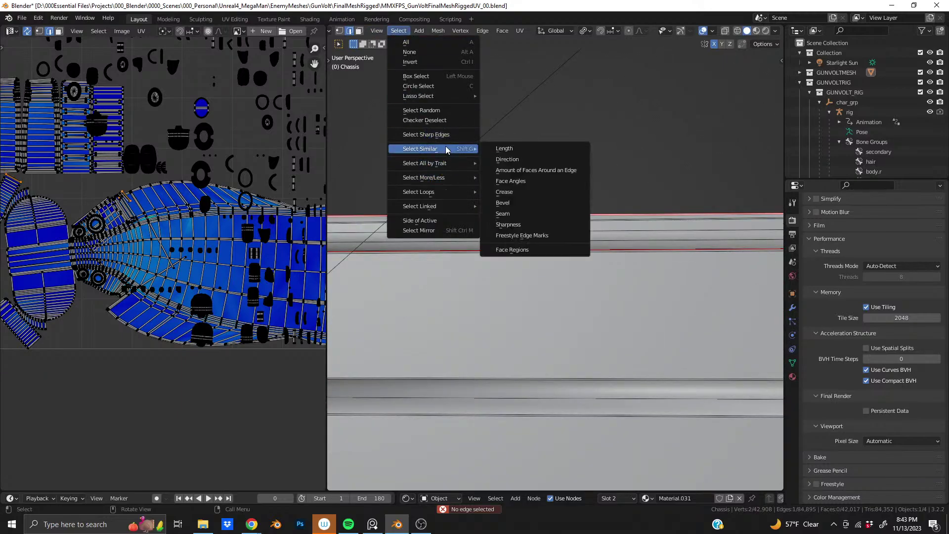
left_click(524, 211)
scroll(546, 274, "down", 5)
middle_click_drag(567, 280, 458, 264, "shift")
scroll(458, 232, "up", 5)
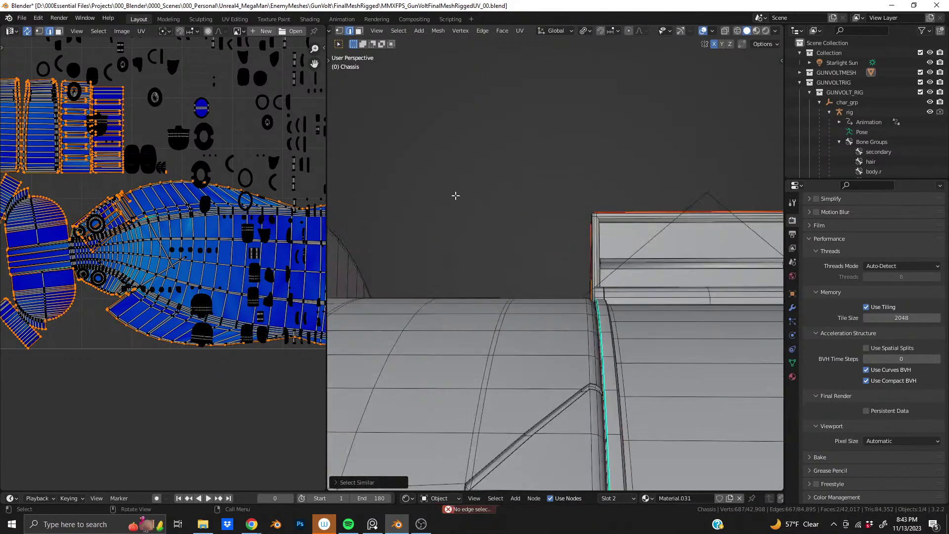
Step: Mirror the seam selection to the opposite side of the Chassis and mark the mirrored edges as seams
left_click(398, 31)
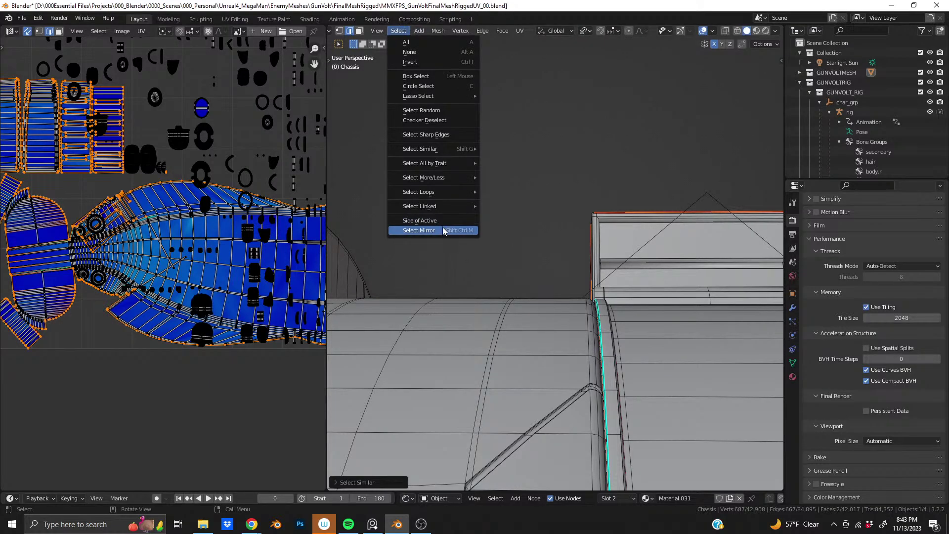
left_click(443, 227)
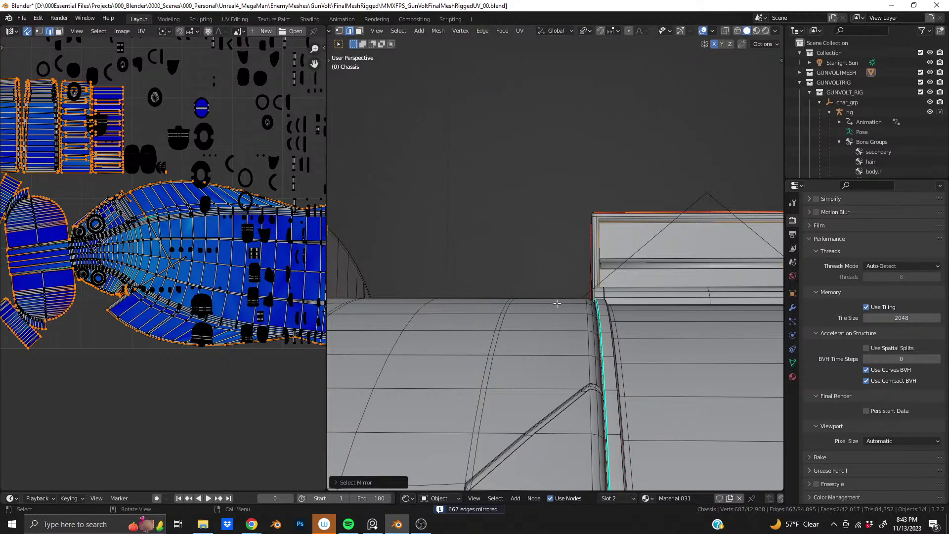
middle_click_drag(558, 304, 544, 274)
right_click(544, 274)
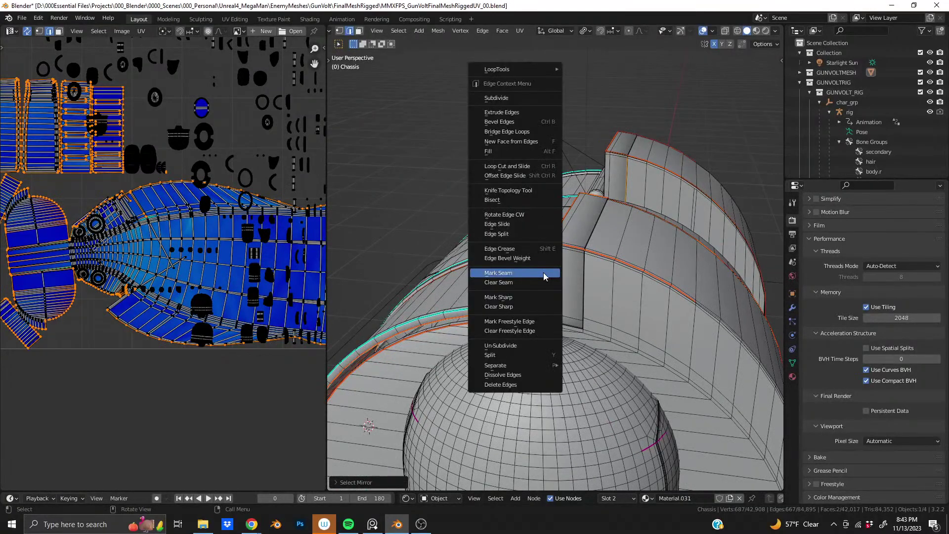
left_click(515, 273)
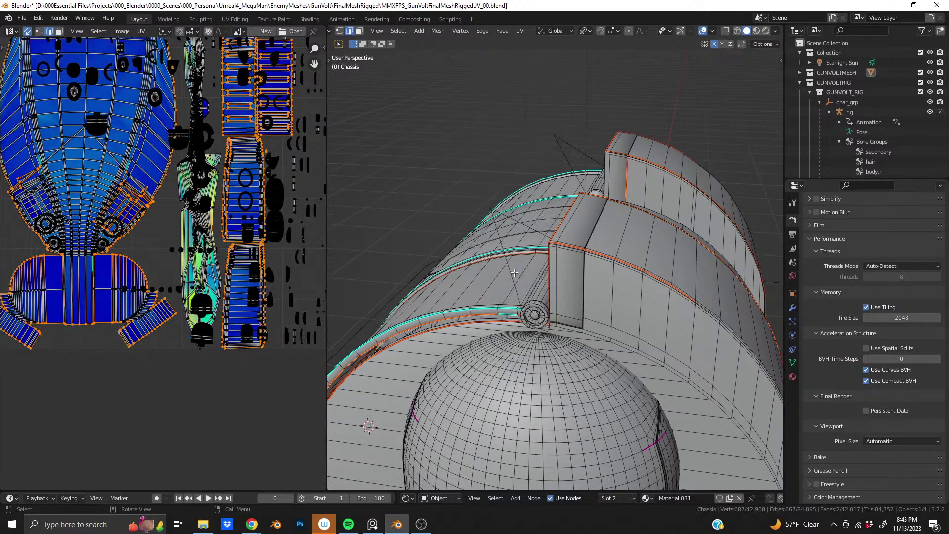
Step: Examine the updated unwrap around both housings' recessed openings for stretching and overlaps, and review the overall island layout
scroll(237, 247, "down", 2)
middle_click_drag(148, 225, 214, 251, "shift")
scroll(163, 252, "up", 8)
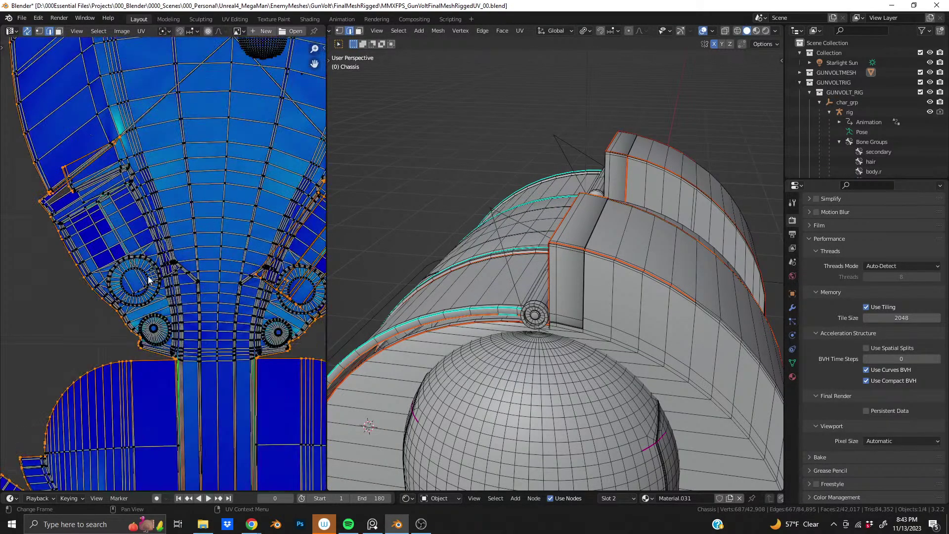
middle_click_drag(119, 229, 154, 248, "shift")
scroll(160, 248, "up", 6)
scroll(161, 244, "down", 2)
scroll(155, 247, "up", 3)
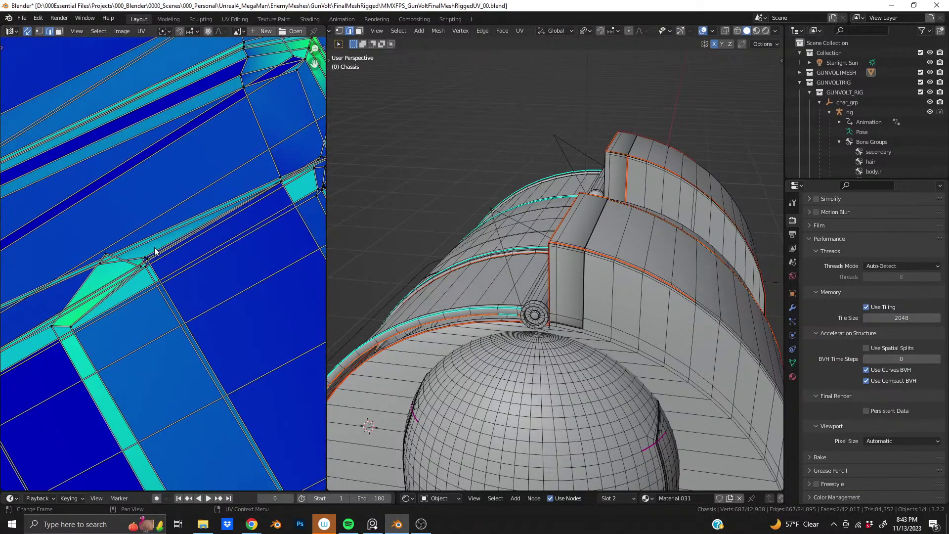
left_click(156, 262)
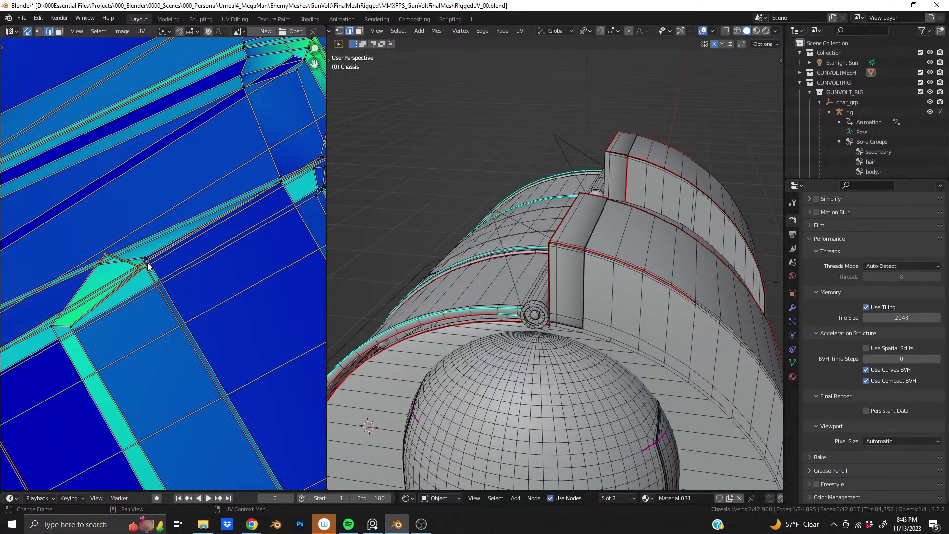
scroll(150, 270, "down", 3)
scroll(160, 281, "down", 5)
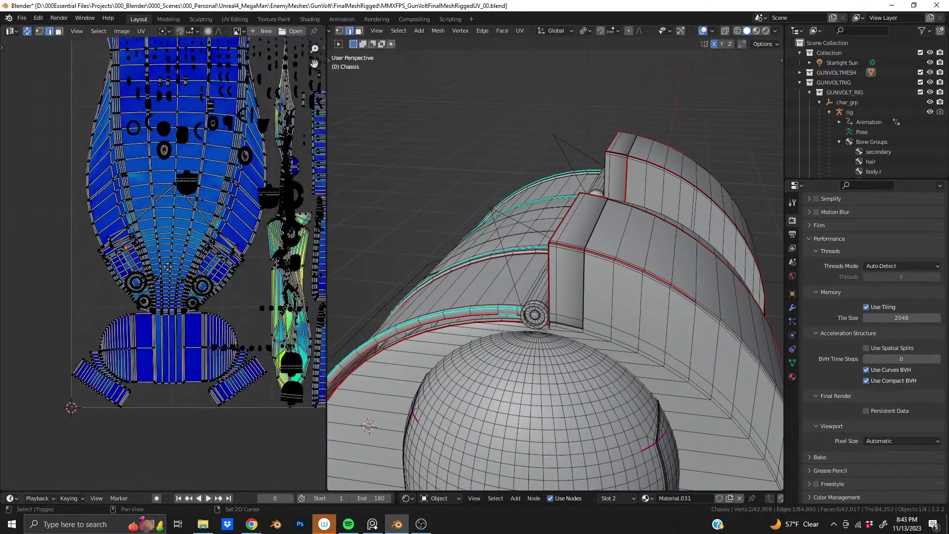
scroll(204, 276, "up", 6)
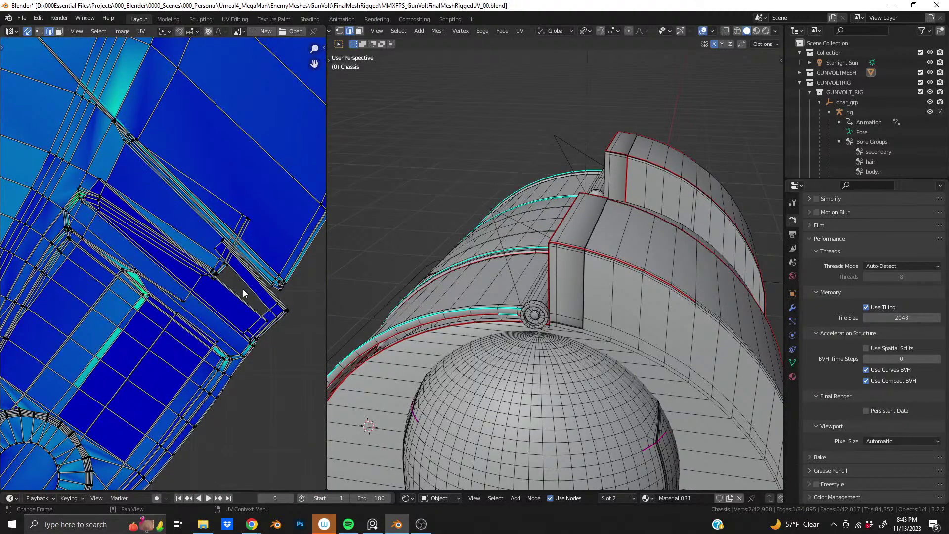
scroll(242, 288, "down", 6)
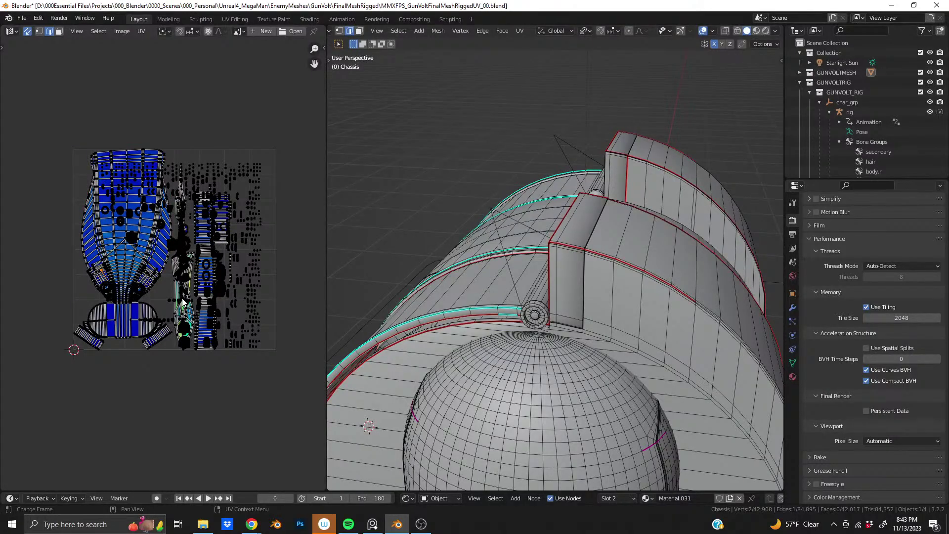
scroll(167, 299, "up", 2)
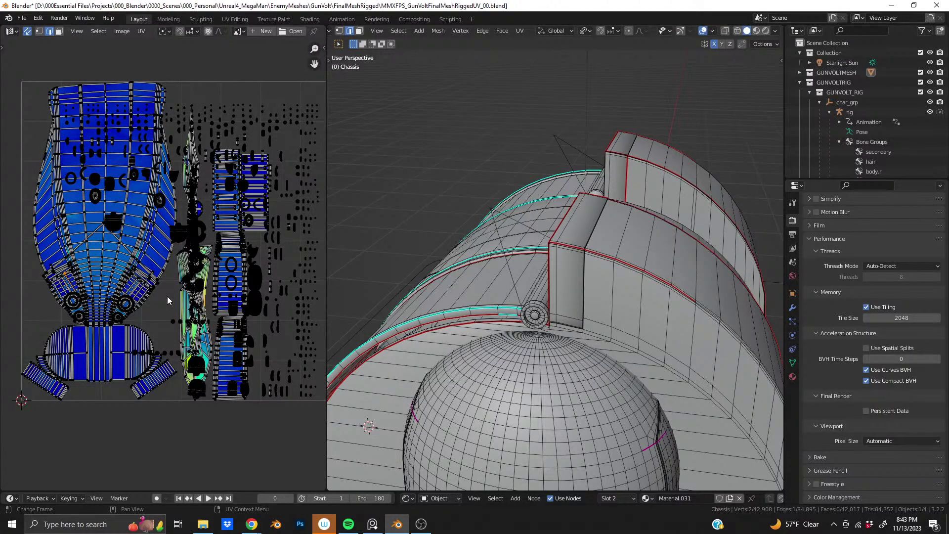
Step: Examine the domed head, its vertical side groove and the surrounding hood edges, and clear the edge selection
scroll(507, 368, "down", 5)
middle_click_drag(507, 368, 568, 255, "shift")
scroll(539, 305, "up", 3)
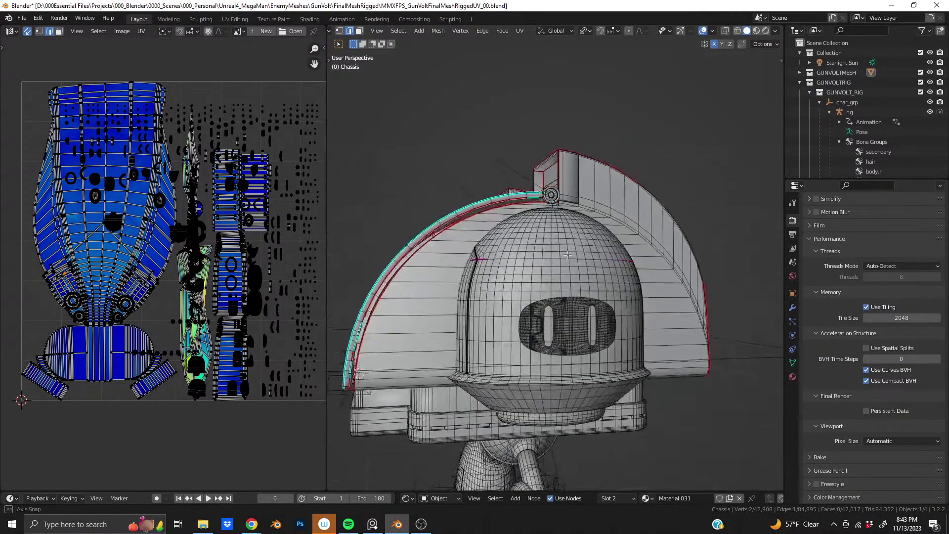
scroll(568, 255, "up", 7)
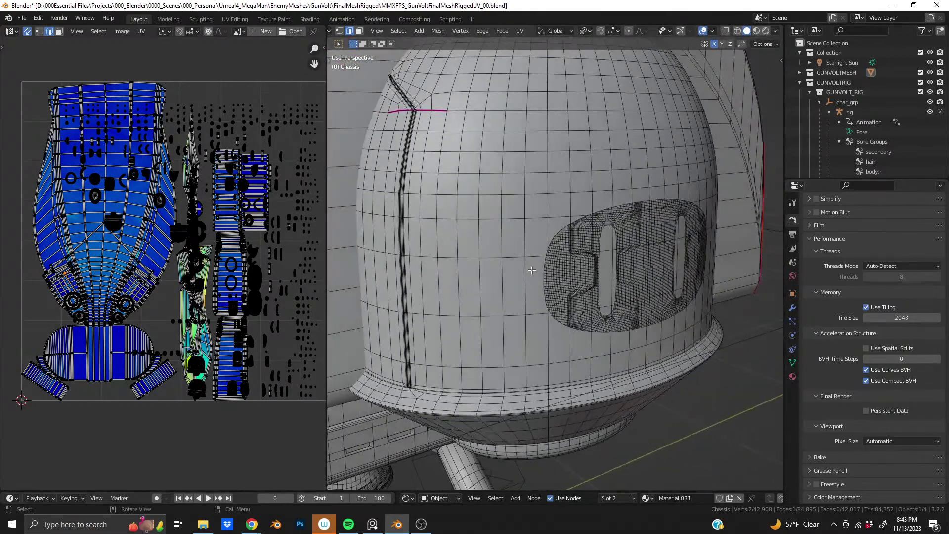
middle_click_drag(458, 220, 521, 316)
scroll(466, 365, "up", 3)
scroll(521, 316, "up", 3)
middle_click_drag(445, 280, 549, 320, "shift")
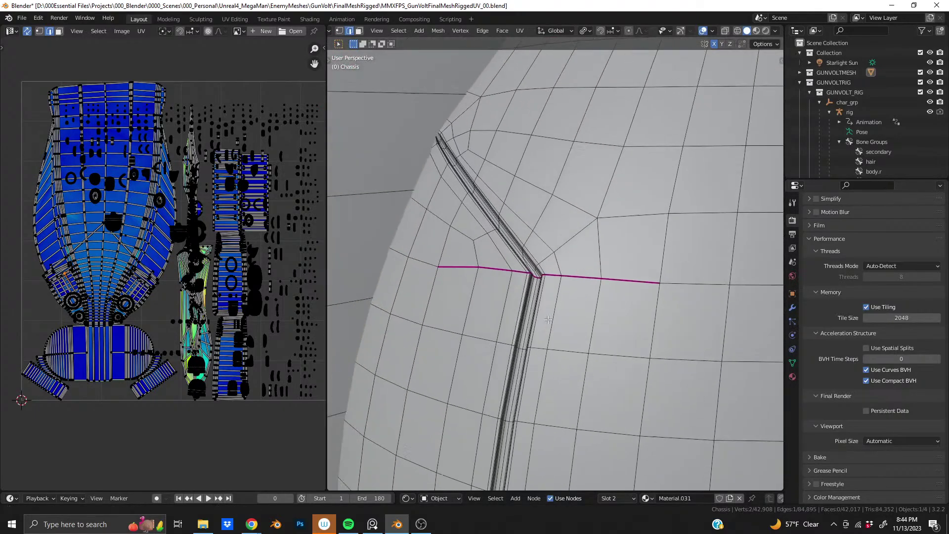
scroll(534, 321, "down", 8)
scroll(605, 369, "down", 4)
scroll(577, 327, "up", 3)
middle_click_drag(605, 369, 566, 270, "shift")
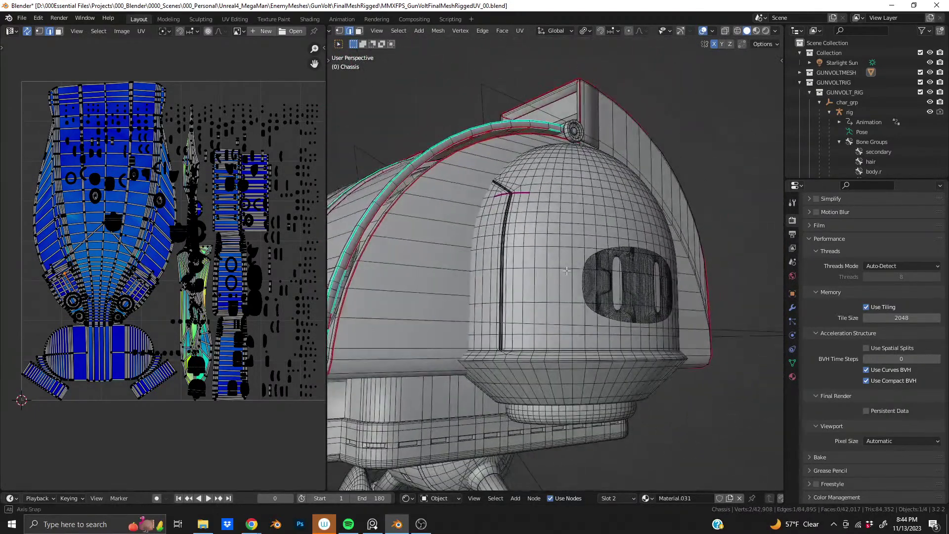
middle_click_drag(621, 215, 551, 251)
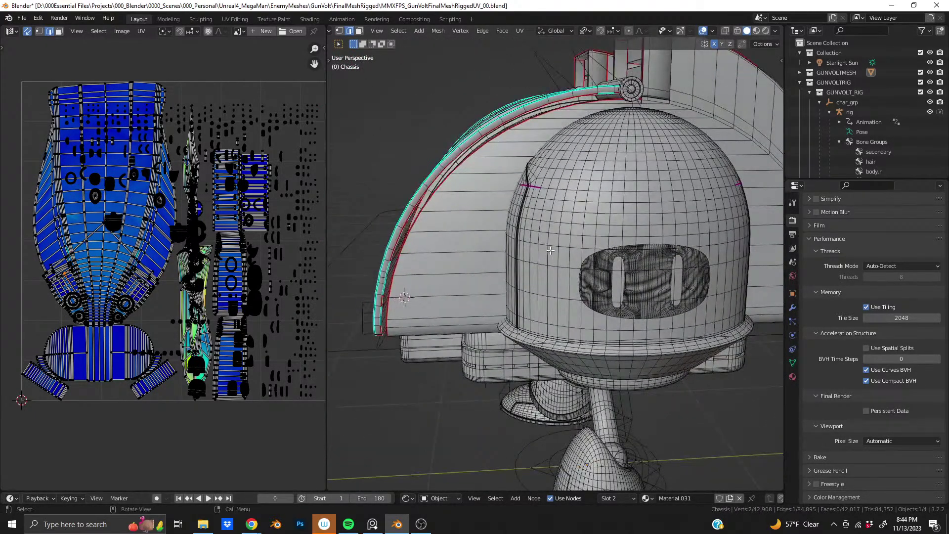
left_click(361, 148)
middle_click_drag(584, 237, 604, 246)
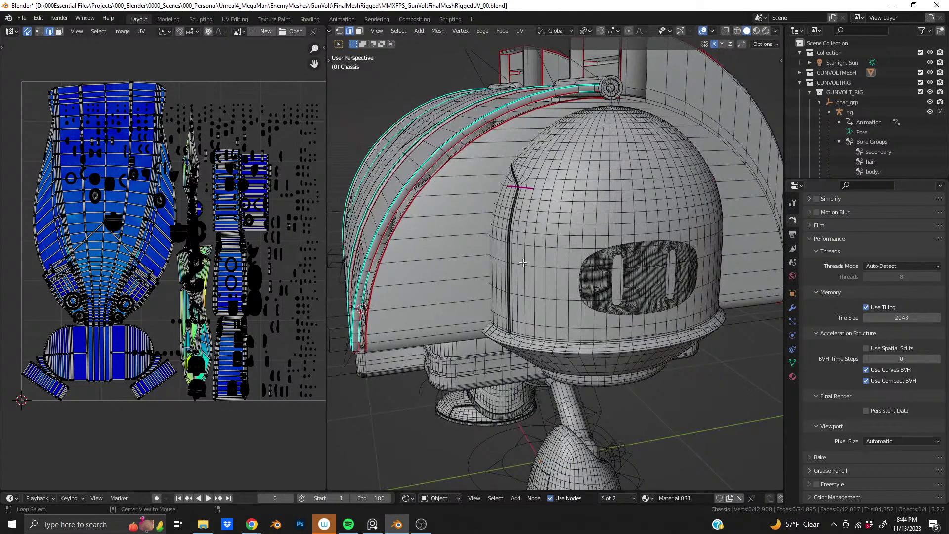
Step: Select the whole linked domed head and examine its side groove down to the lower end
middle_click_drag(519, 266, 588, 260)
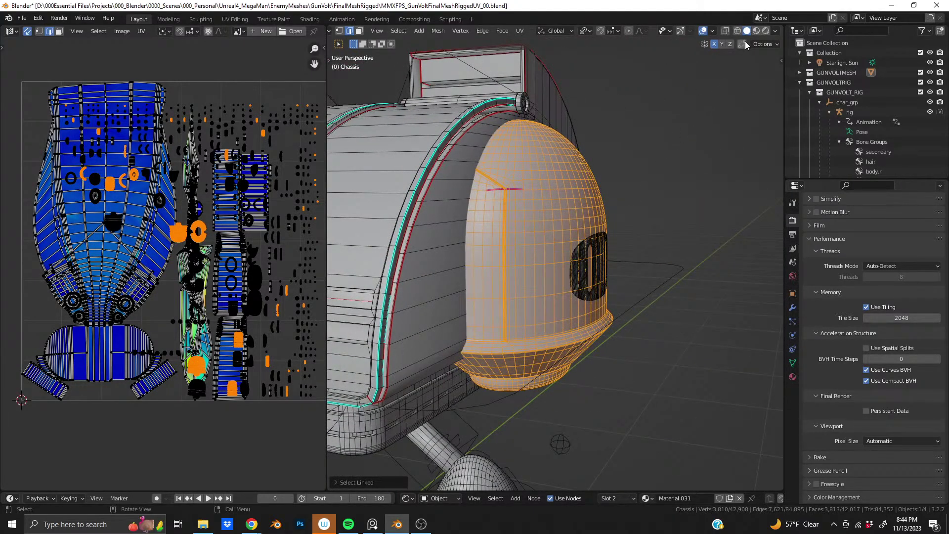
middle_click_drag(542, 234, 541, 285)
left_click(724, 31)
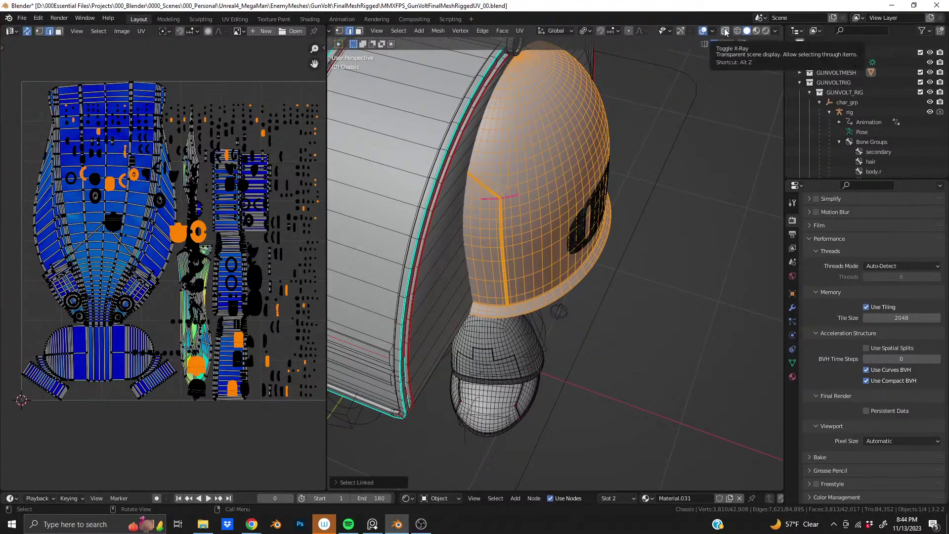
middle_click_drag(500, 220, 554, 287)
scroll(546, 294, "up", 6)
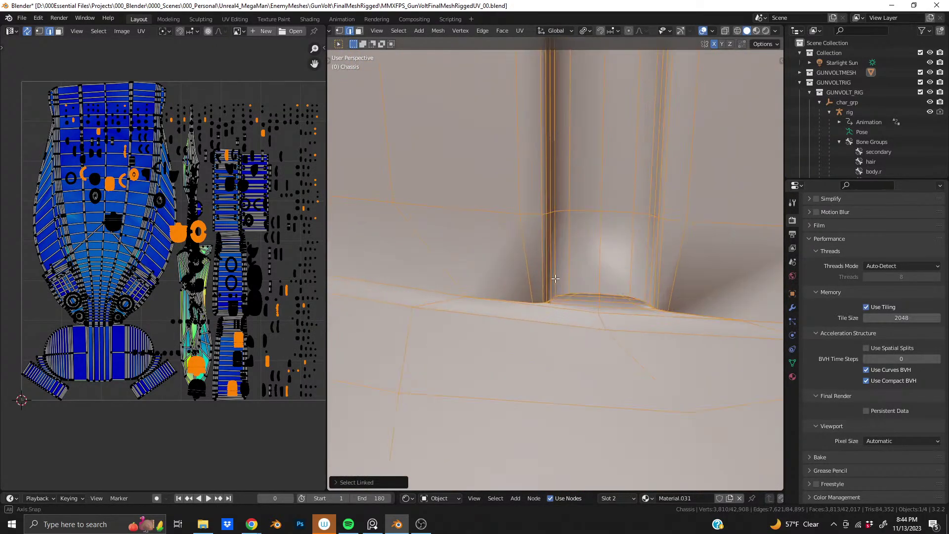
Step: Select the vertical edge loop inside the head's side groove and add adjoining edges at its lower end, undoing the last pick
left_click(570, 266)
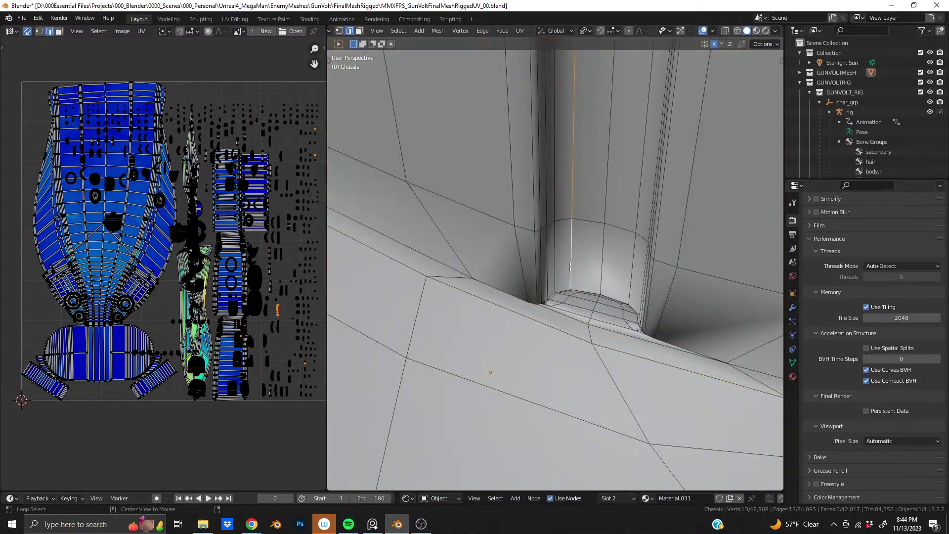
middle_click_drag(563, 290, 568, 329)
left_click(547, 281, "alt+shift")
middle_click_drag(646, 321, 648, 364)
left_click(648, 364, "alt+shift")
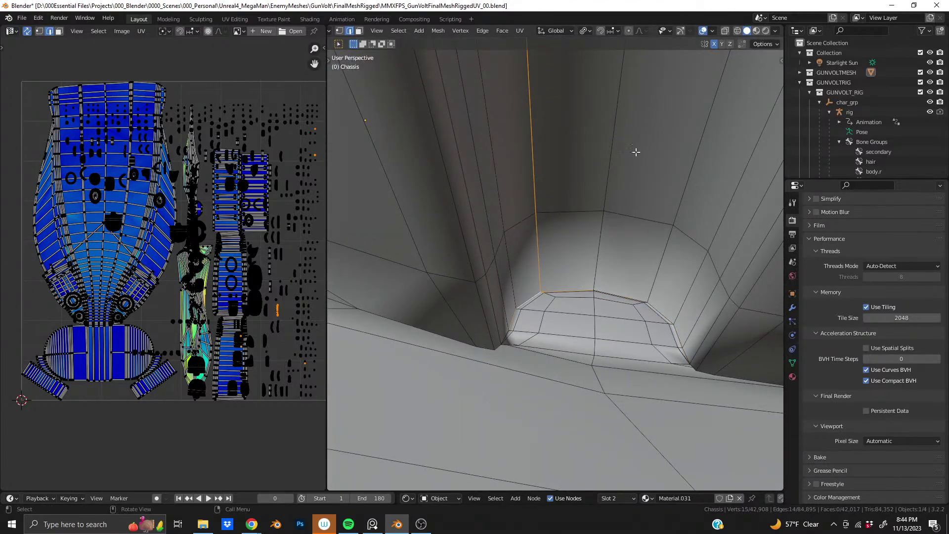
key("ctrl+z")
Step: Check the groove's lower end in X-ray and extend the edge selection along the groove's foot
left_click(726, 33)
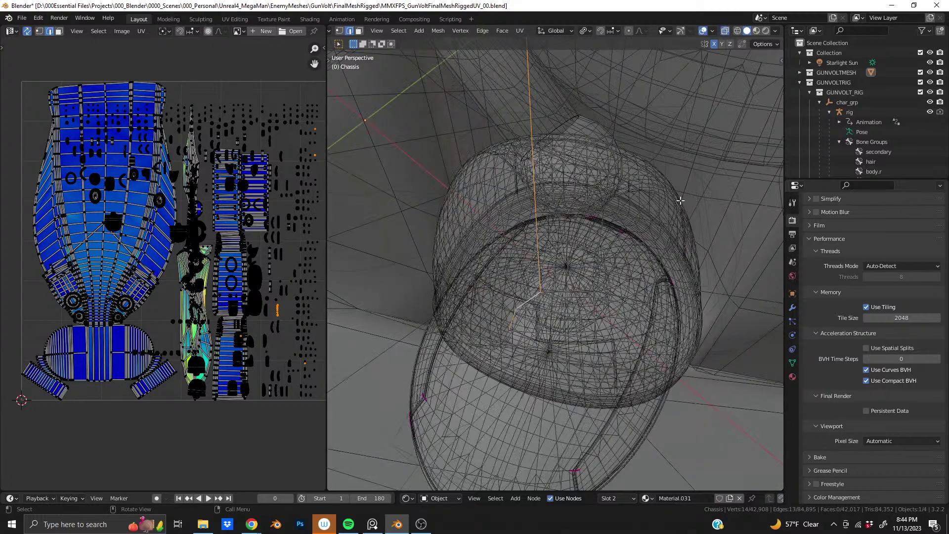
middle_click_drag(594, 277, 586, 308)
left_click(726, 33)
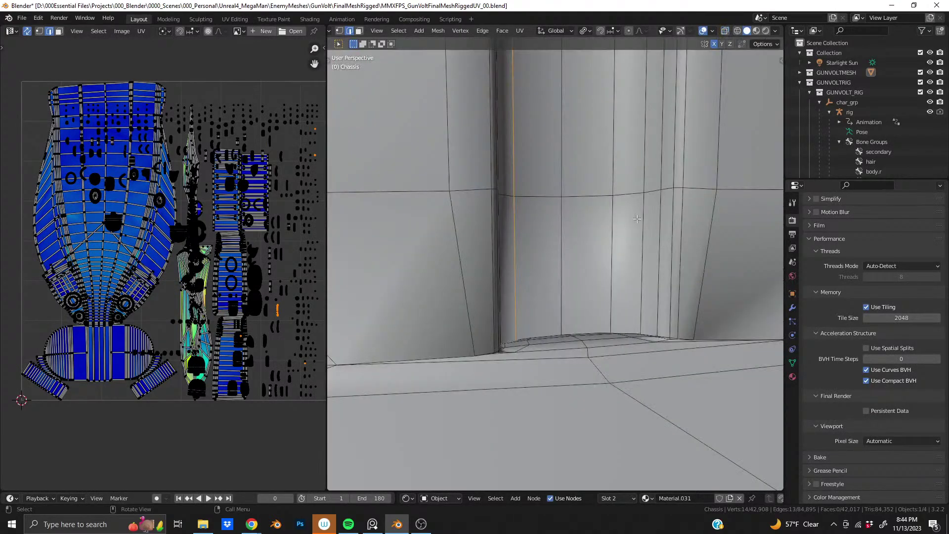
mouse_move(549, 250)
middle_mouse_down()
mouse_move(544, 267)
mouse_move(498, 181)
mouse_move(553, 194)
mouse_move(546, 201)
middle_mouse_up()
middle_click_drag(625, 171, 590, 198)
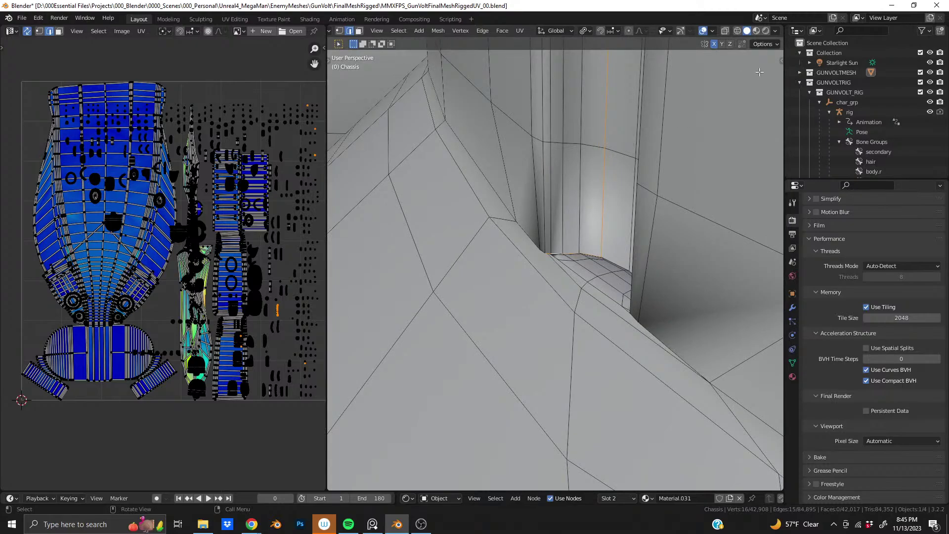
Step: Check the viewport's clipping distances in the view settings
left_click(781, 62)
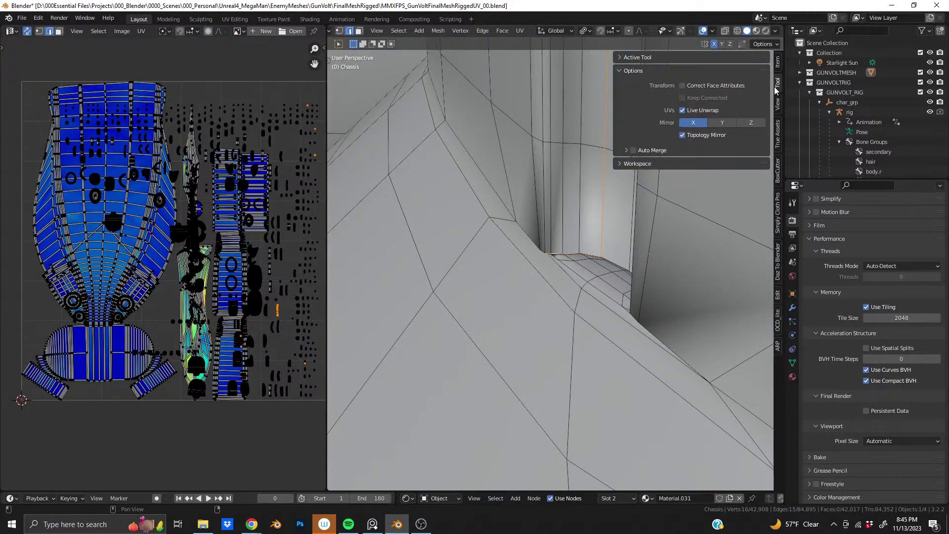
left_click(779, 105)
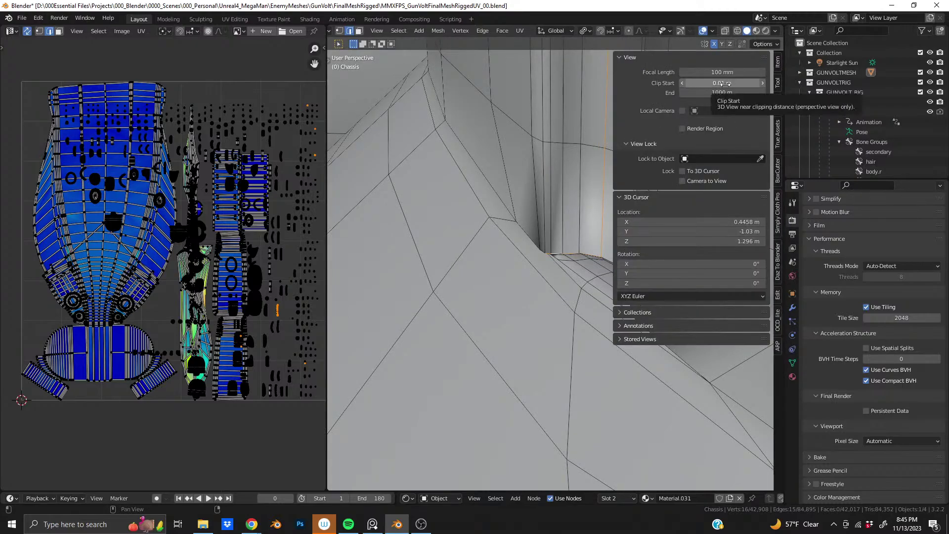
middle_click_drag(569, 208, 550, 242)
left_click(632, 57)
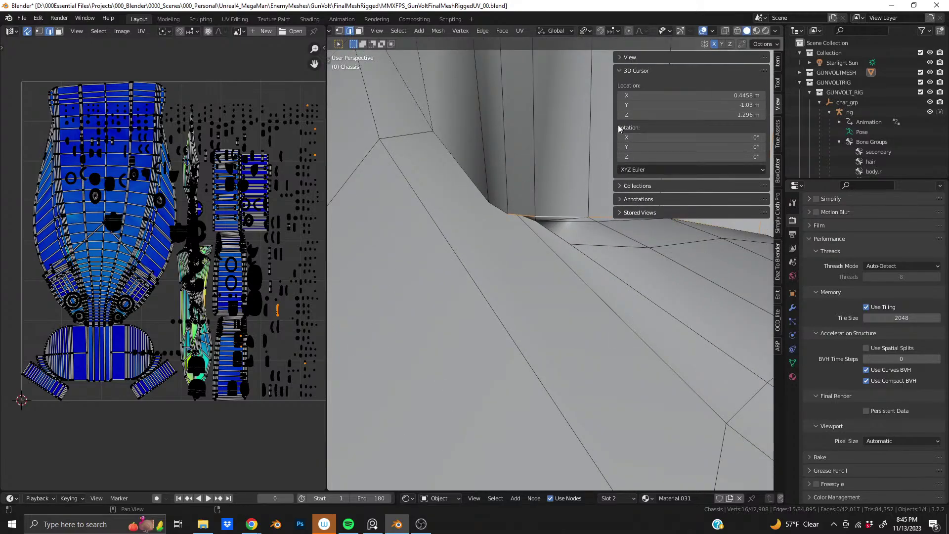
left_click_drag(614, 107, 812, 105)
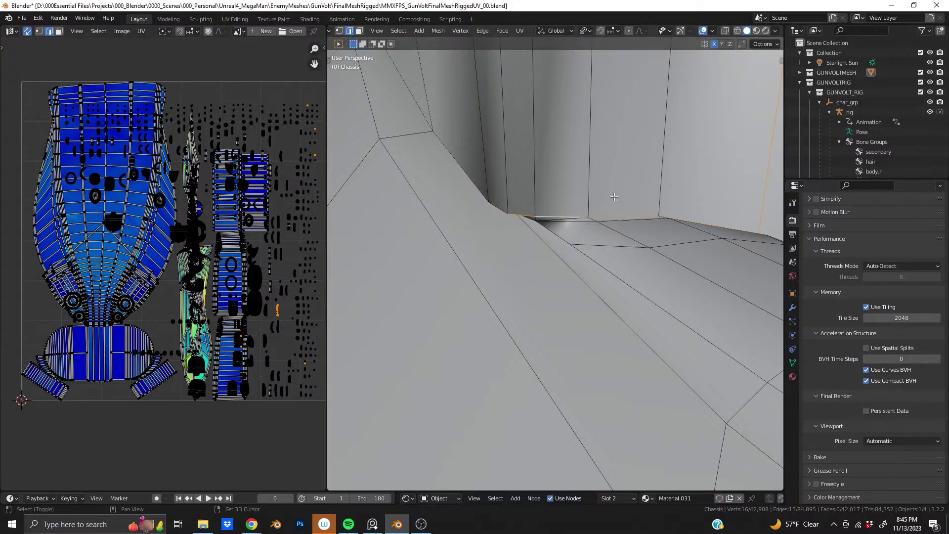
Step: Extend the edge selection from the groove's foot along the crease between the head wall and its base flange, up to the end corner
middle_click_drag(614, 197, 548, 256)
middle_click_drag(727, 225, 534, 316)
left_click(586, 281, "alt+shift")
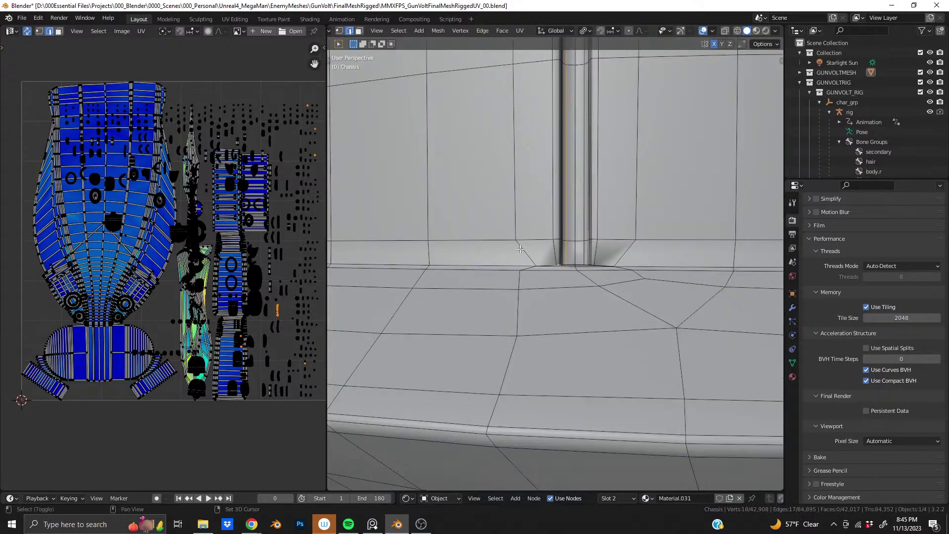
mouse_move(584, 267)
middle_mouse_down("ctrl")
mouse_move(605, 303)
mouse_move(584, 267)
middle_mouse_up("ctrl")
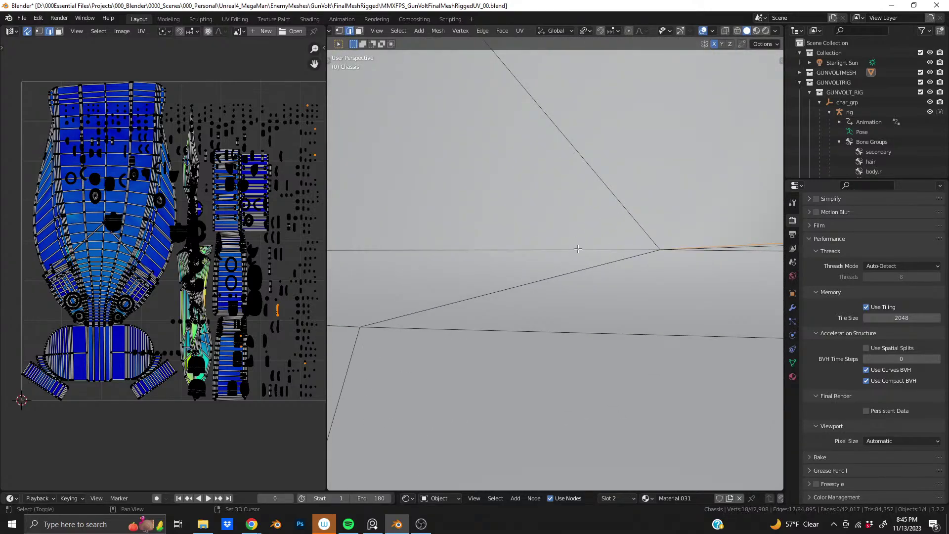
left_click(579, 250, "shift")
middle_click_drag(579, 249, 437, 295, "ctrl")
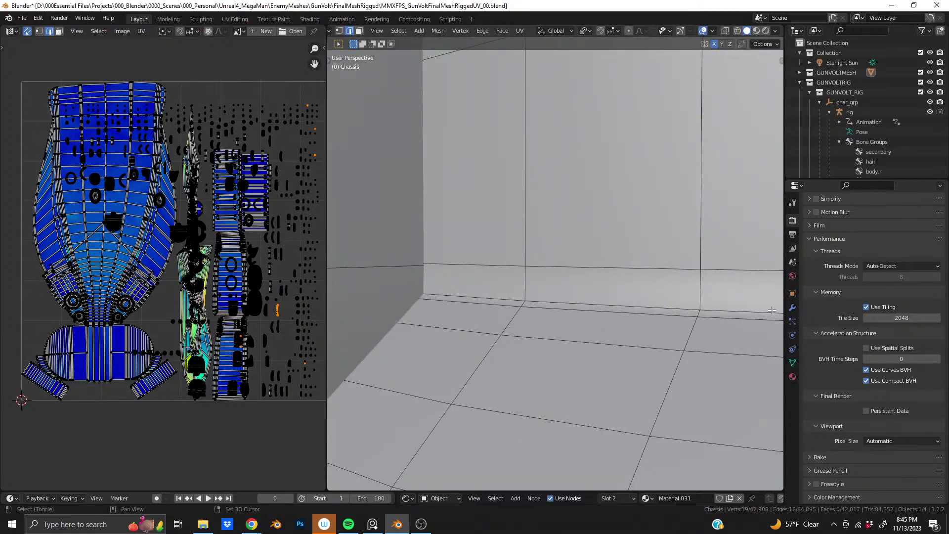
left_click(659, 299, "shift")
left_click(496, 290, "shift")
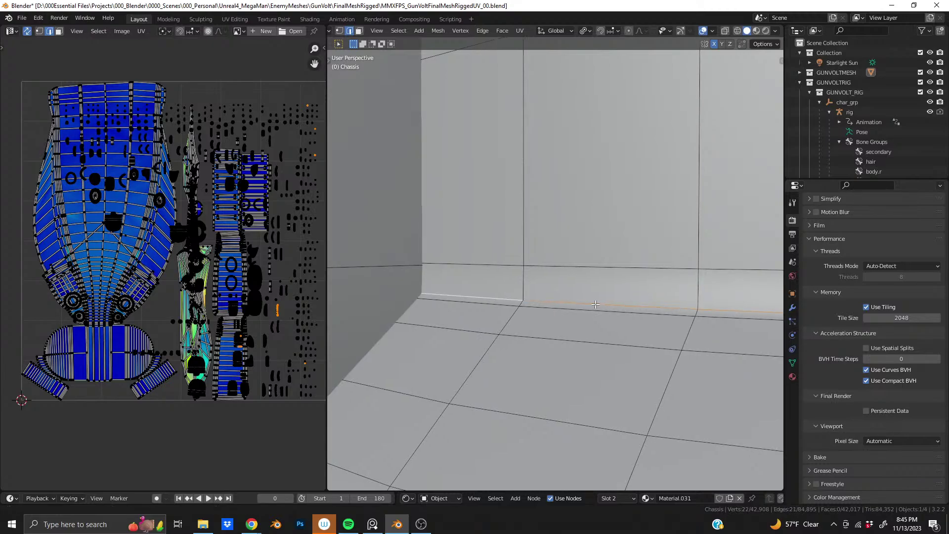
Step: Try to extend the edge selection from the crease's end corner down along the base flange with shortest-path picks
middle_click_drag(496, 291, 483, 371)
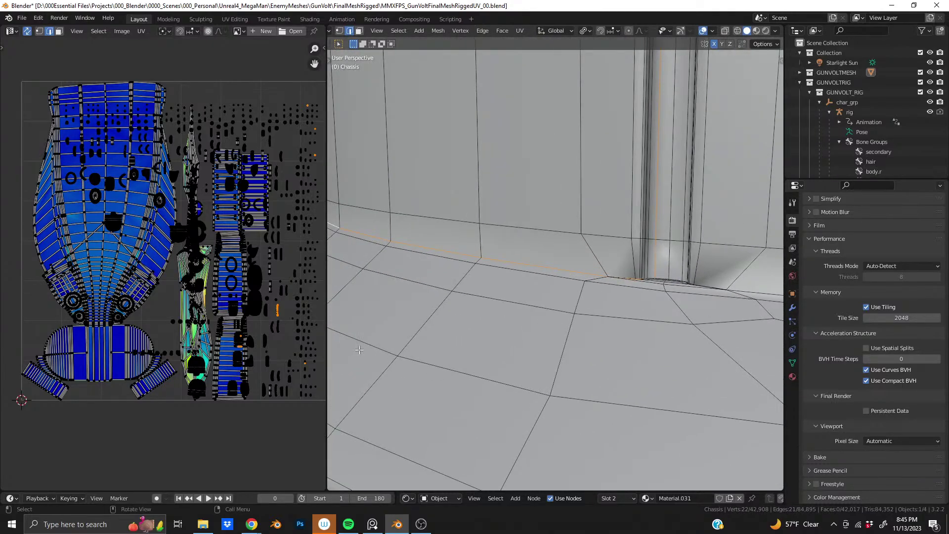
middle_click_drag(362, 300, 618, 313)
middle_click_drag(412, 235, 510, 241, "shift")
scroll(509, 241, "up", 3)
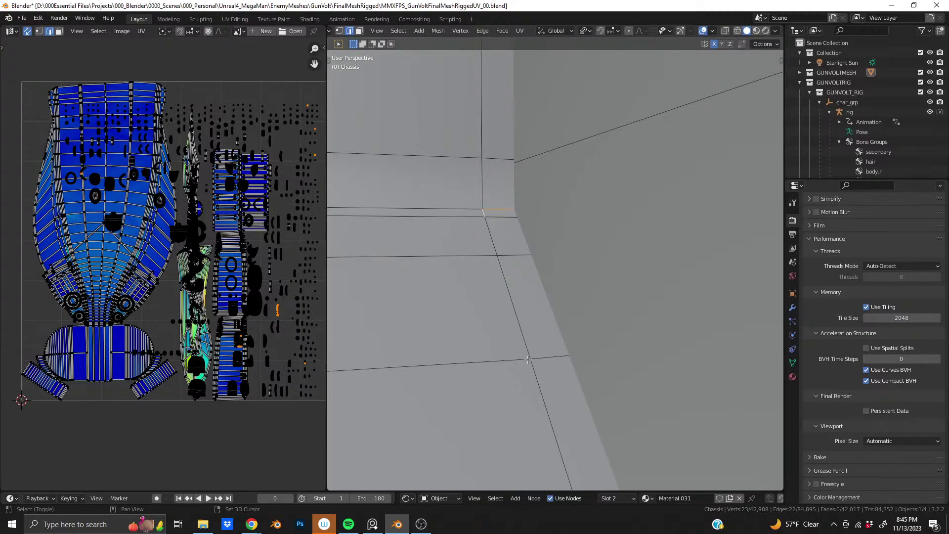
left_click(543, 382, "shift")
middle_click_drag(543, 383, 570, 364)
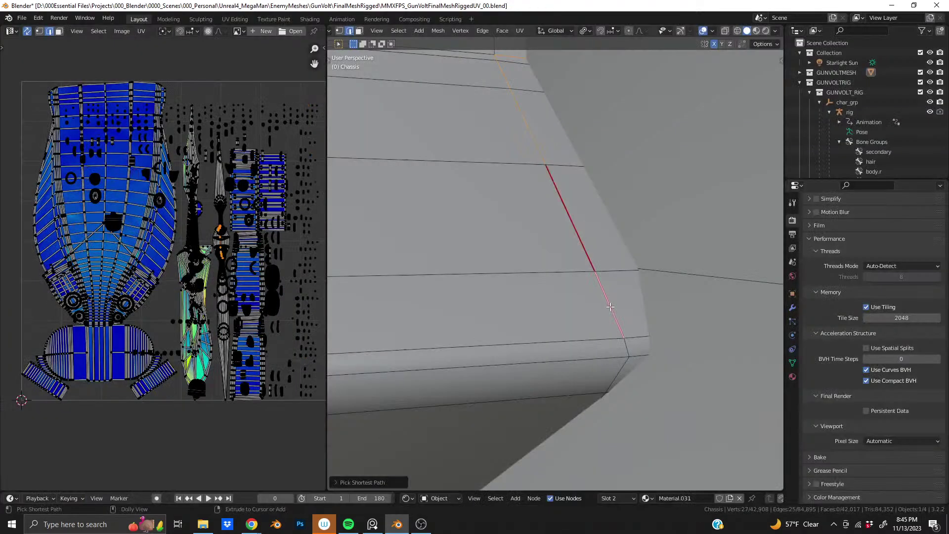
Step: Set the Edge Tag option of Pick Shortest Path to Select
left_click(348, 483)
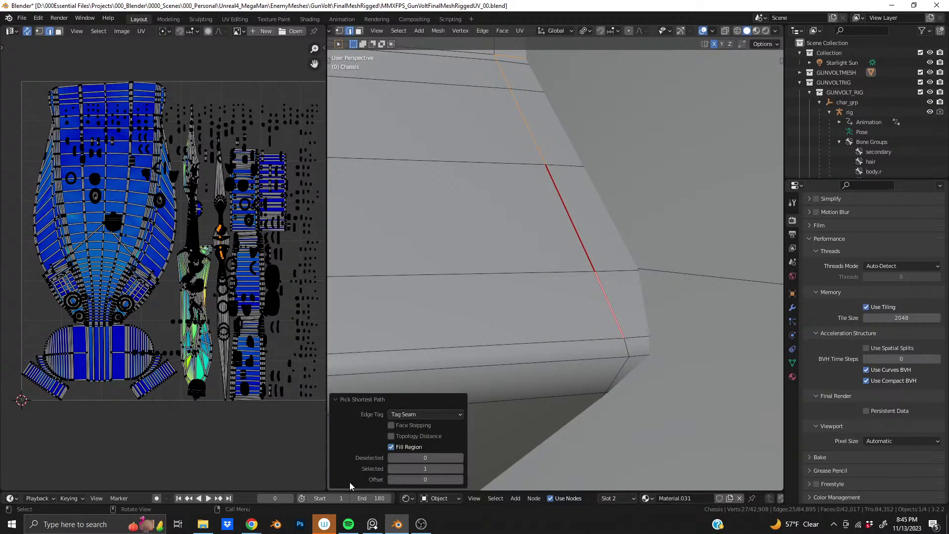
left_click(416, 414)
left_click(417, 425)
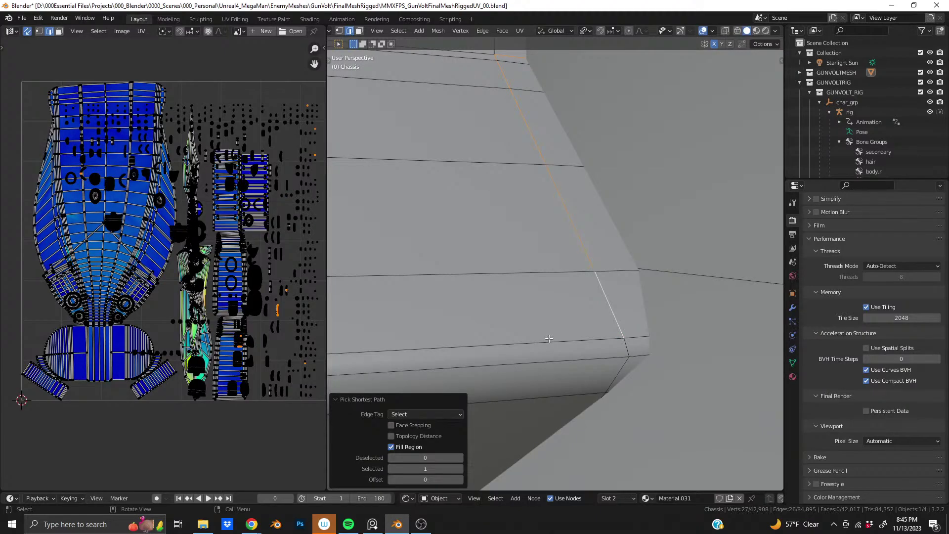
Step: Deselect the edges running down the base flange, keeping only the crease edges selected
middle_click_drag(551, 267, 508, 293, "shift")
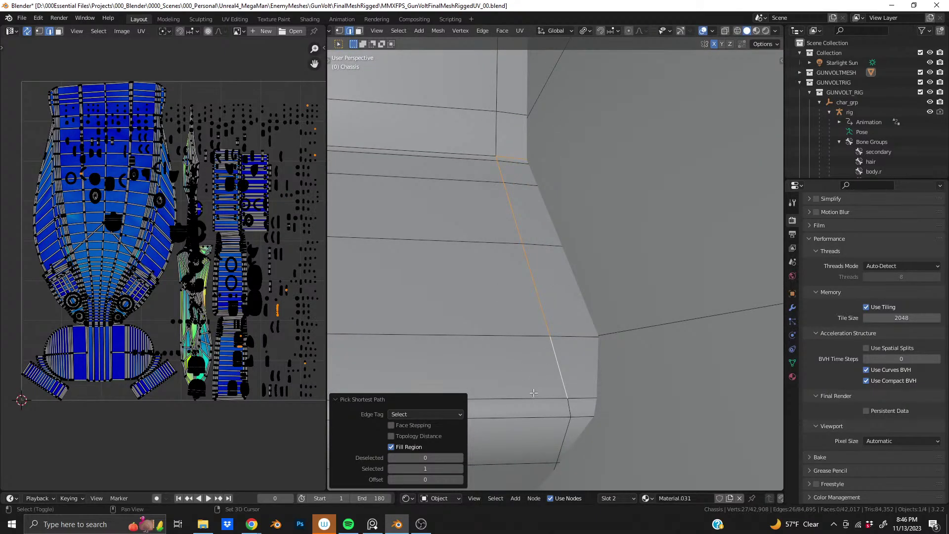
middle_click_drag(534, 392, 609, 295, "shift")
left_click_drag(561, 182, 634, 346)
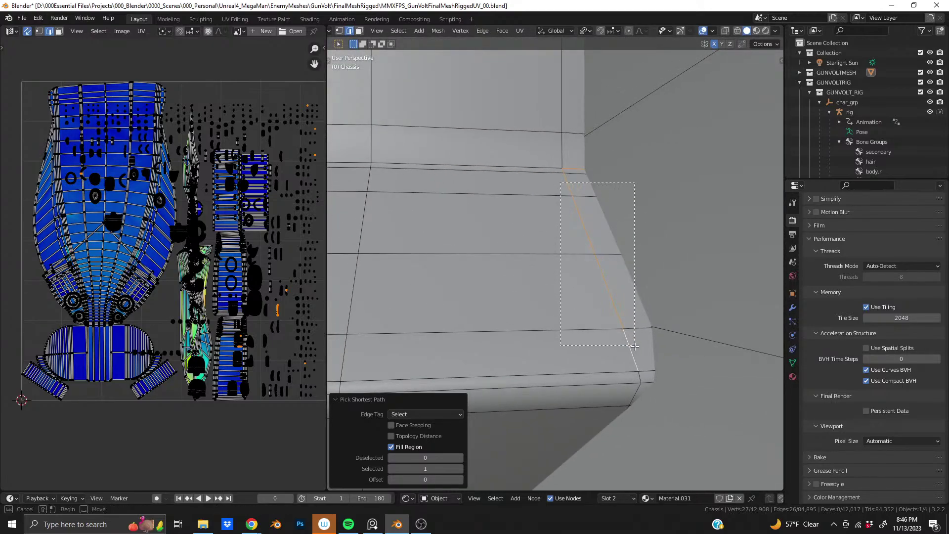
left_click_drag(643, 381, 643, 381, "ctrl")
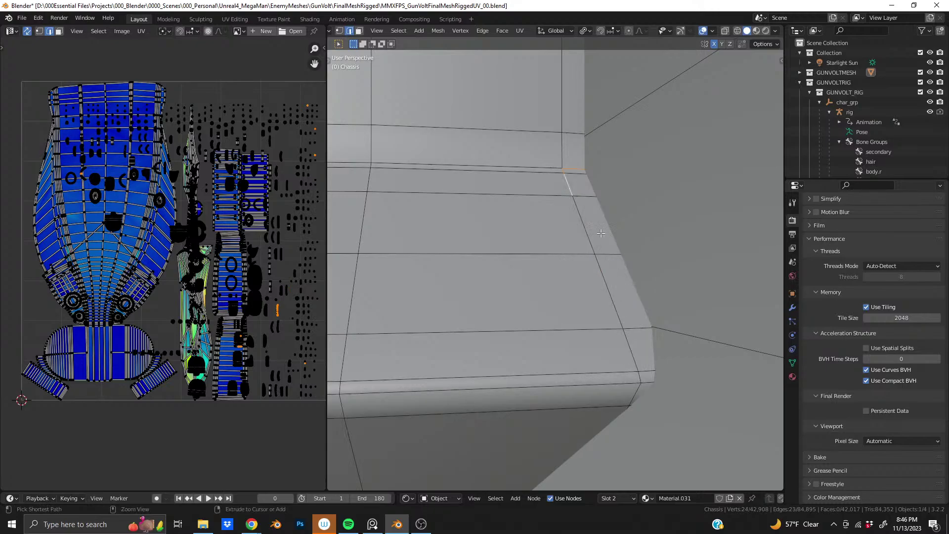
left_click(562, 183, "ctrl")
left_click_drag(560, 170, 568, 176, "ctrl")
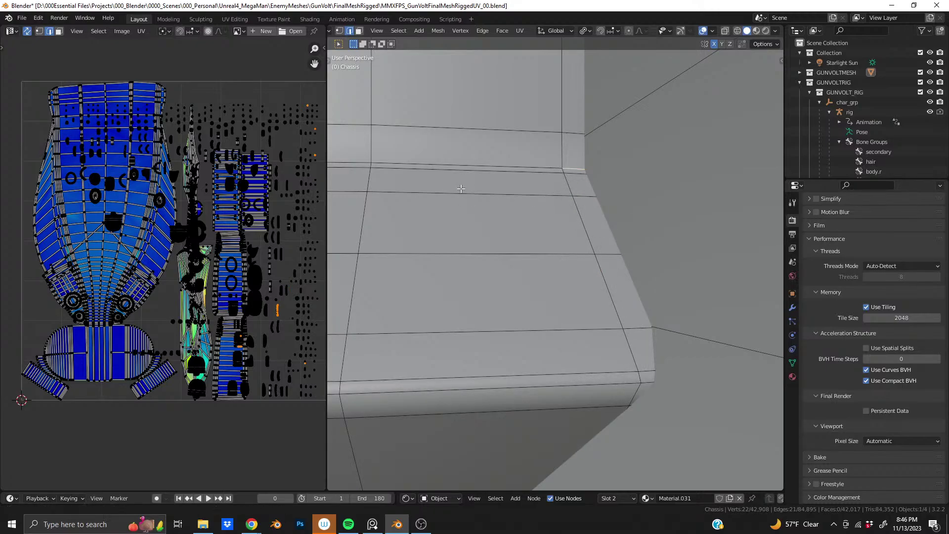
Step: Add the next edges on the crease above the base flange to the selection with Pick Shortest Path
middle_click_drag(461, 187, 669, 260, "shift")
left_click(492, 218, "ctrl")
middle_click_drag(492, 218, 473, 217, "shift")
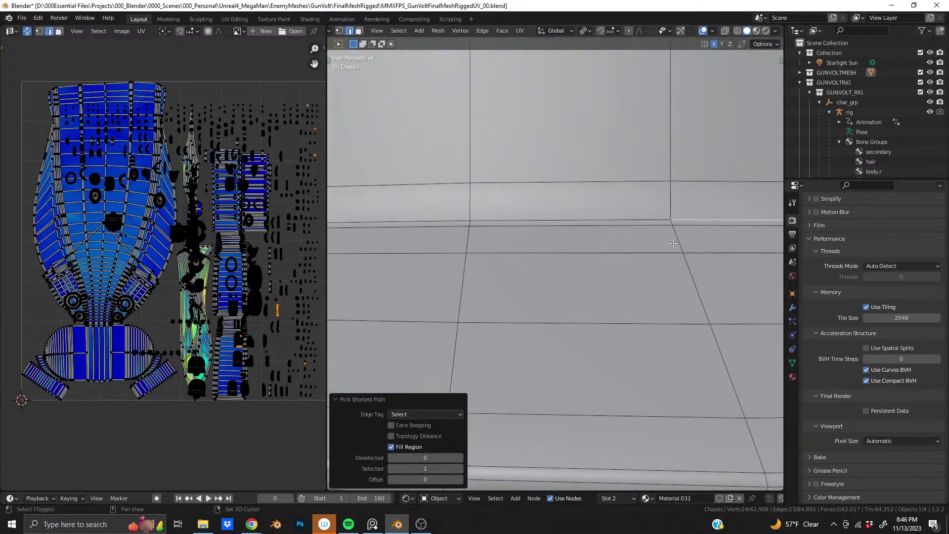
middle_click_drag(498, 247, 473, 241)
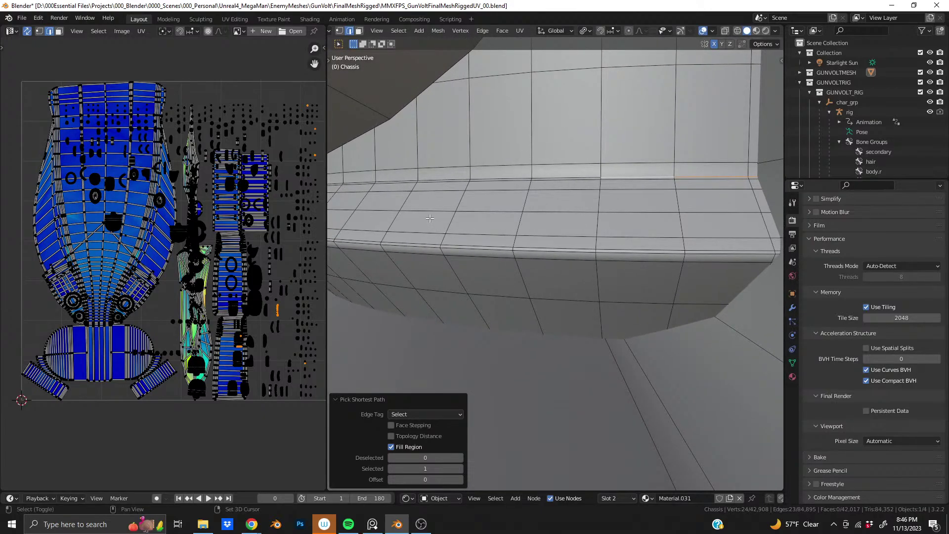
Step: Continue the shortest-path selection along the crease at the head's base, undoing the picks that fill a strip of faces
left_click(392, 185, "ctrl+shift")
middle_click_drag(392, 185, 505, 247)
key("ctrl+z")
key("ctrl+z")
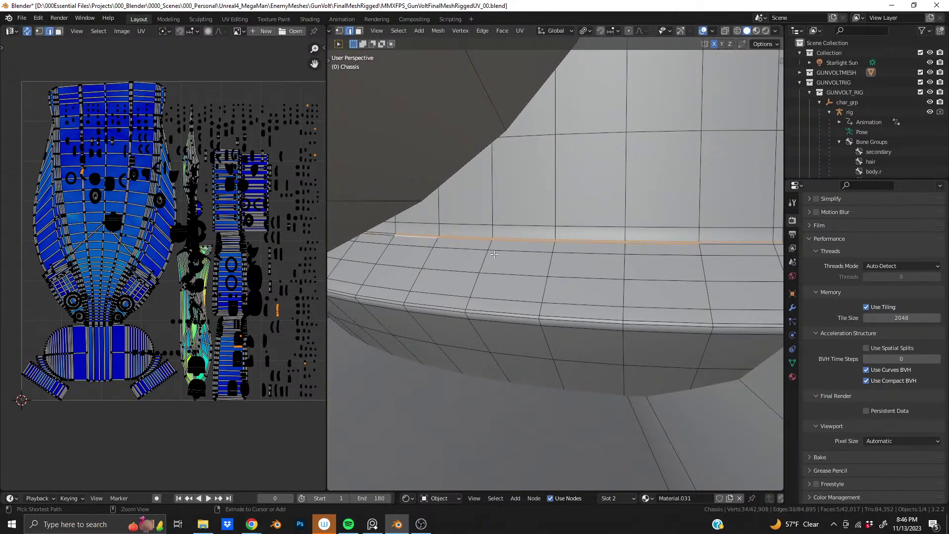
left_click(460, 232, "ctrl+shift")
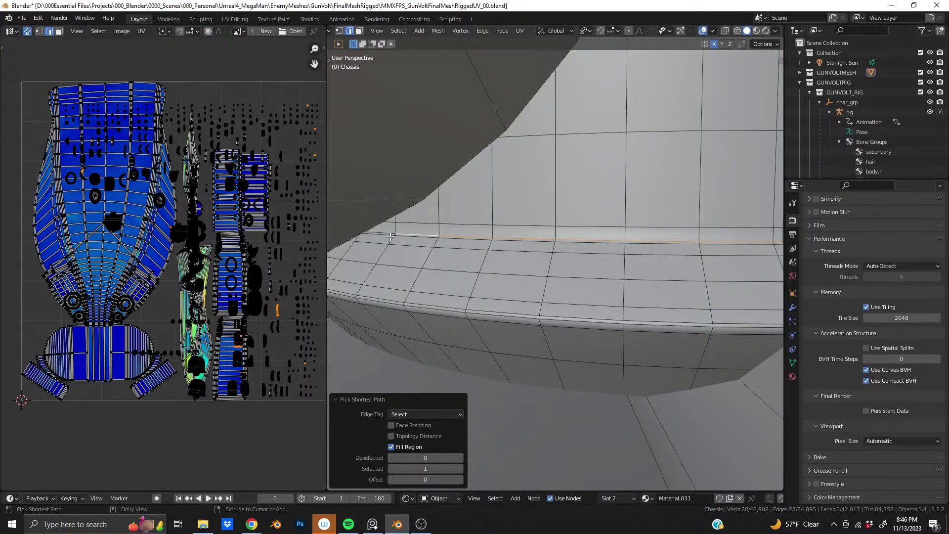
key("ctrl+z")
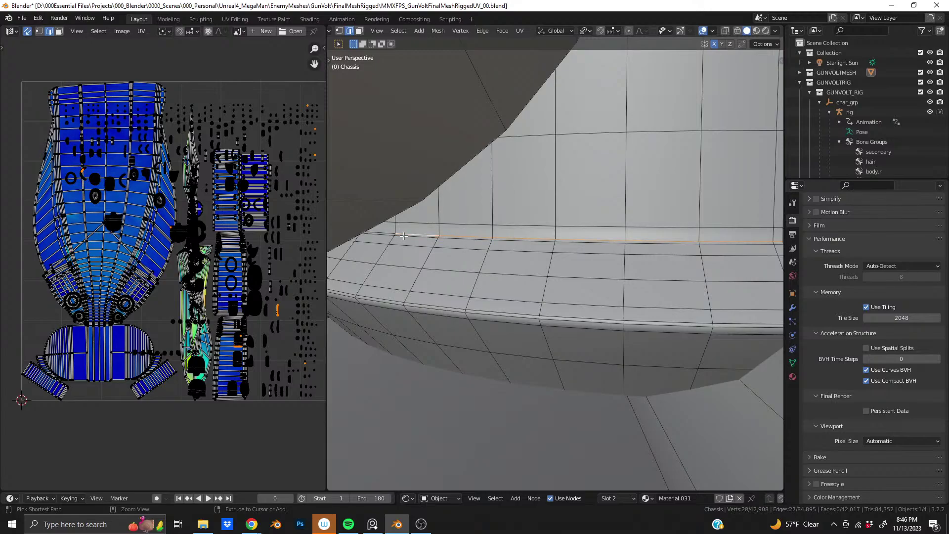
Step: Extend the seam selection edge by edge along the crease above the base flange with Pick Shortest Path
middle_click_drag(406, 241, 527, 236)
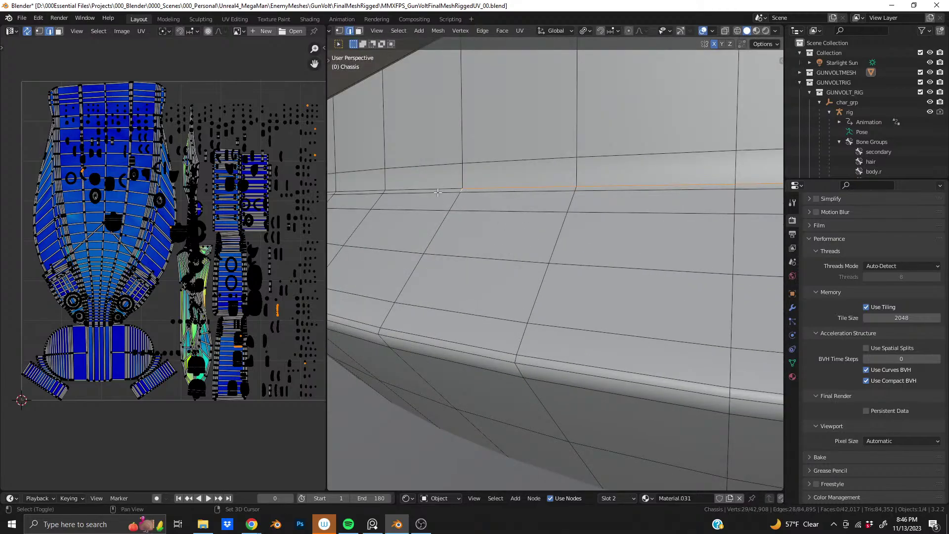
left_click(437, 192, "ctrl")
middle_click_drag(438, 193, 613, 151)
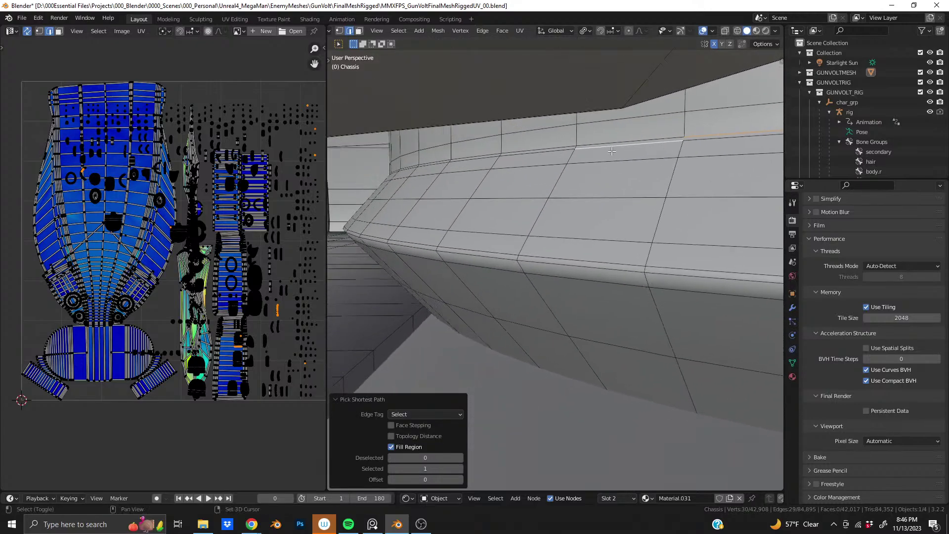
left_click(437, 165, "ctrl")
middle_click_drag(437, 166, 550, 175)
left_click(431, 136, "ctrl")
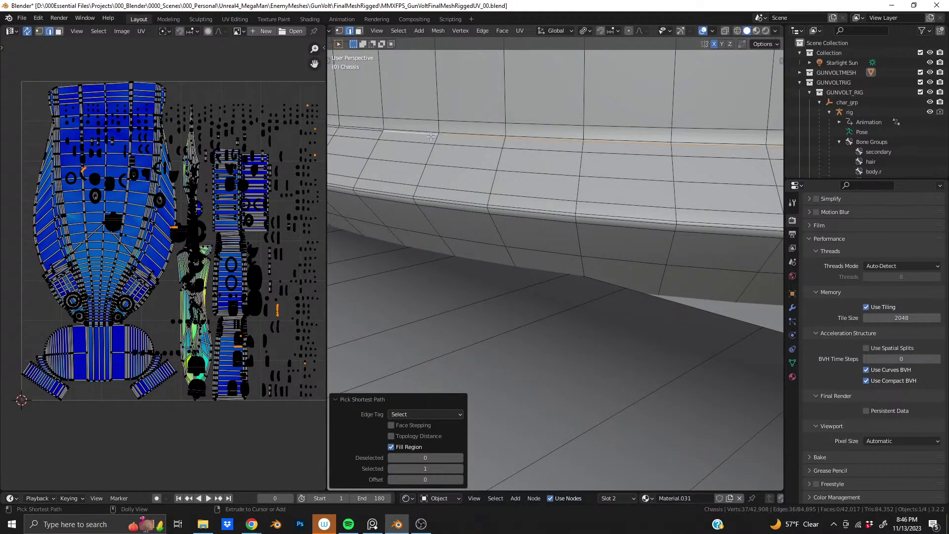
middle_click_drag(361, 159, 674, 210)
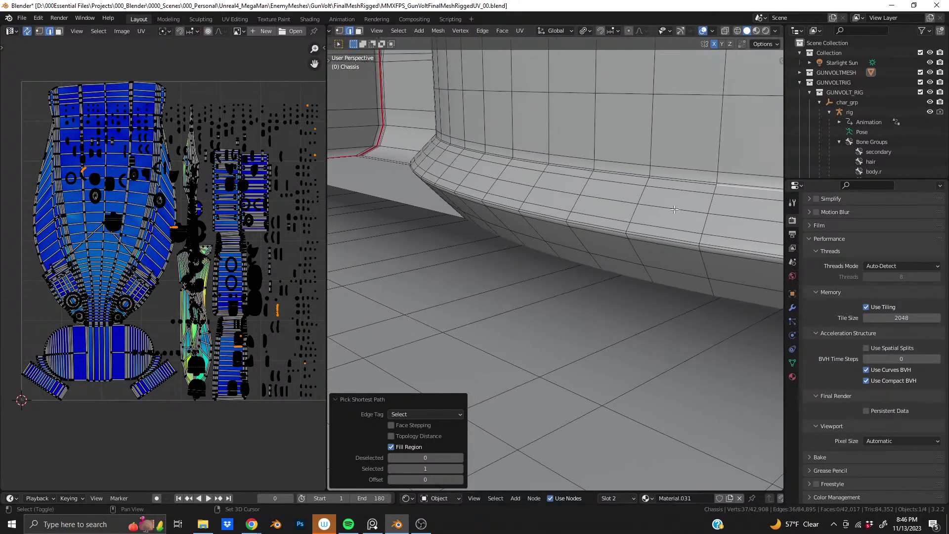
Step: Continue the crease selection to the flange's middle edge line, undoing the picks that stray off the crease
left_click(595, 165, "ctrl")
middle_click_drag(595, 165, 590, 247)
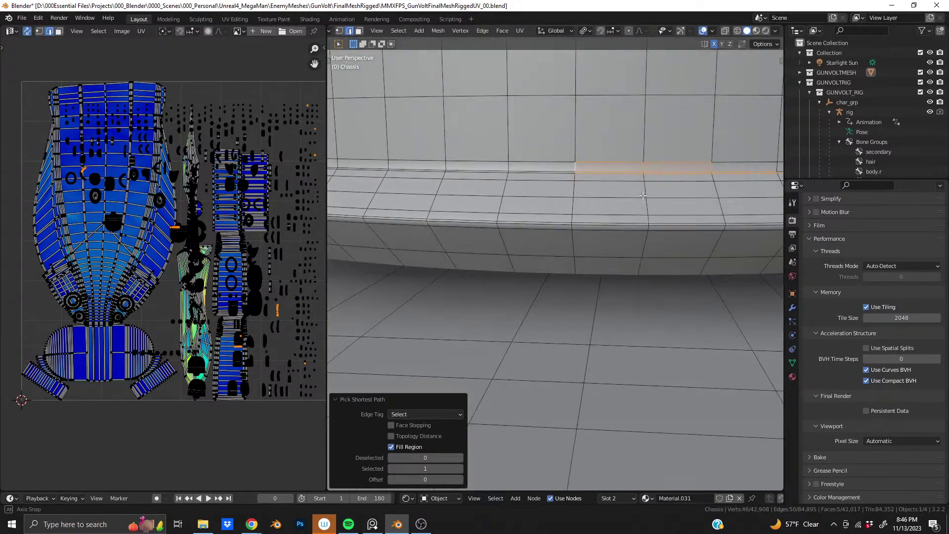
key("ctrl+z")
middle_click_drag(698, 174, 628, 225)
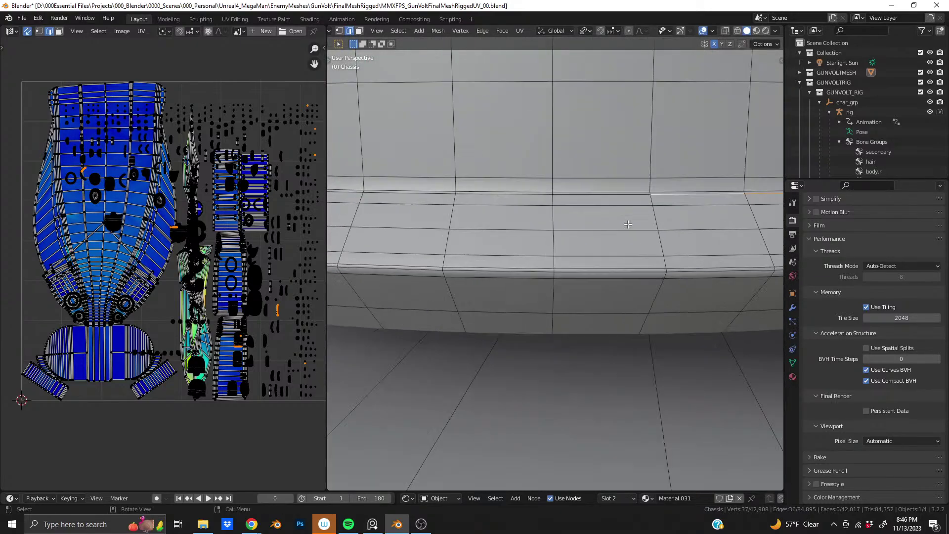
left_click(538, 199, "ctrl")
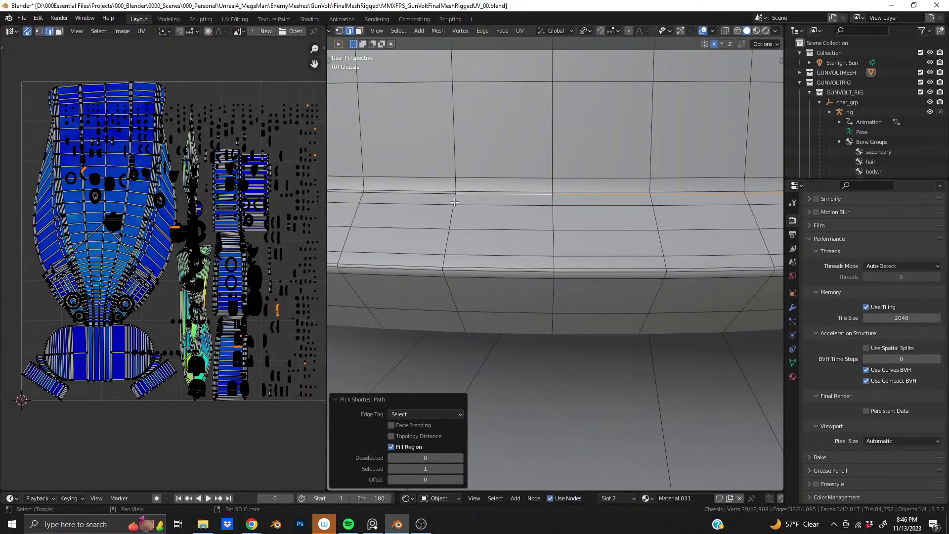
key("ctrl+z")
Step: Select the line of edges running from the end of the crease across the flange toward the round cap's groove
middle_click_drag(454, 202, 556, 182)
left_click(546, 220, "ctrl")
left_click(554, 328, "shift")
middle_click_drag(554, 328, 555, 170)
left_click(549, 316, "ctrl+shift")
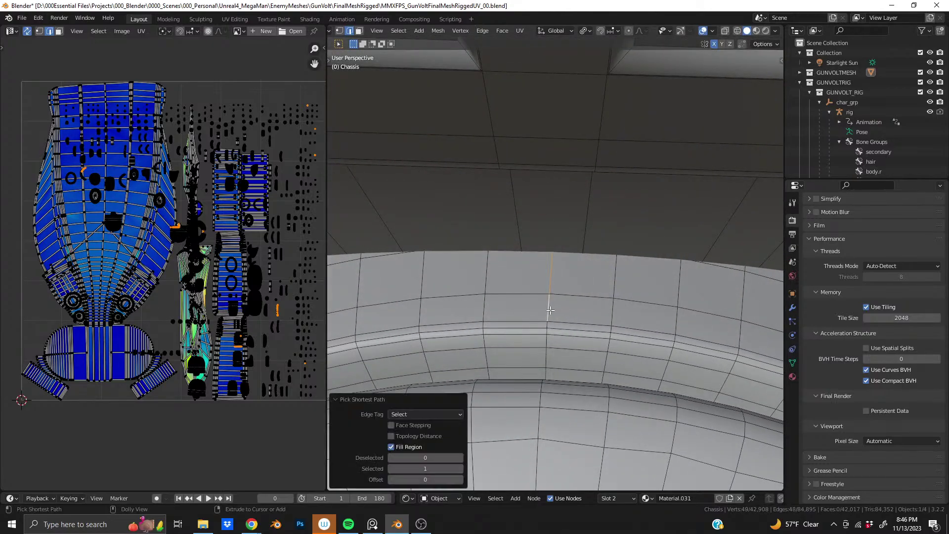
middle_click_drag(549, 315, 590, 307)
scroll(527, 295, "up", 2)
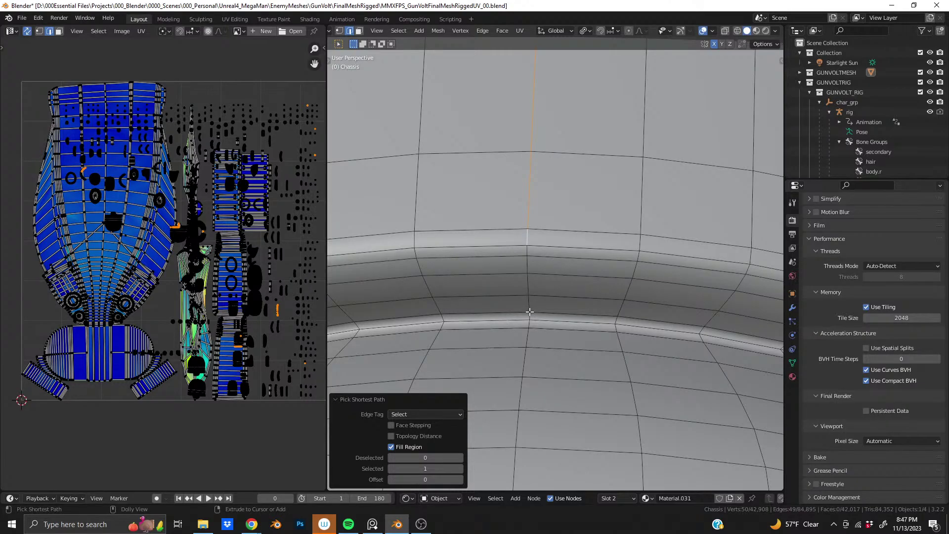
Step: Extend the edge line through the groove and up the cap's side to its rim, deselecting the extra edge beyond it
scroll(531, 315, "up", 6)
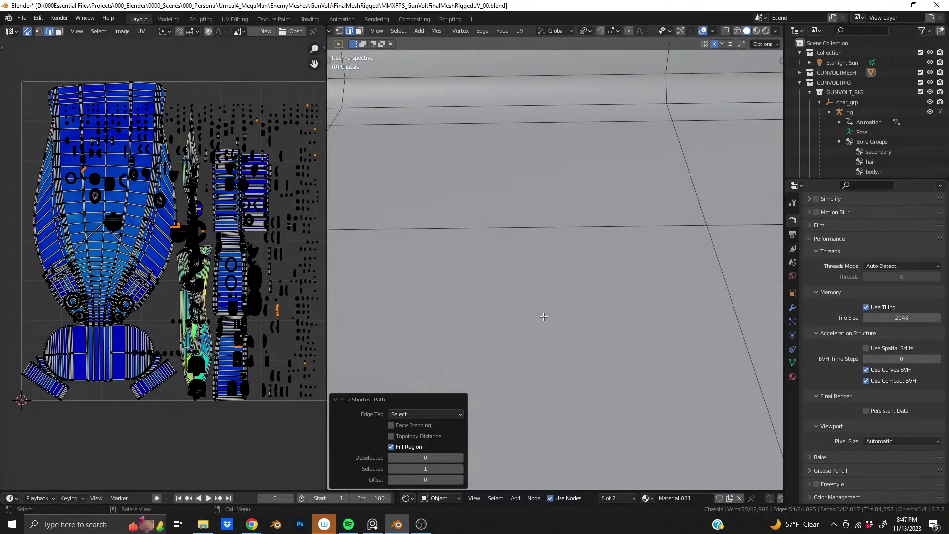
scroll(562, 396, "up", 8)
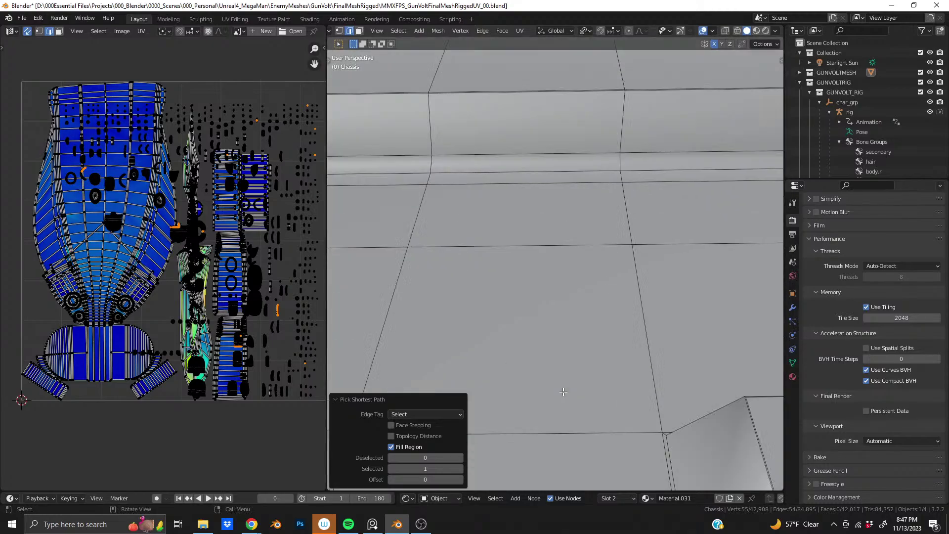
scroll(563, 397, "up", 1)
scroll(565, 394, "down", 5)
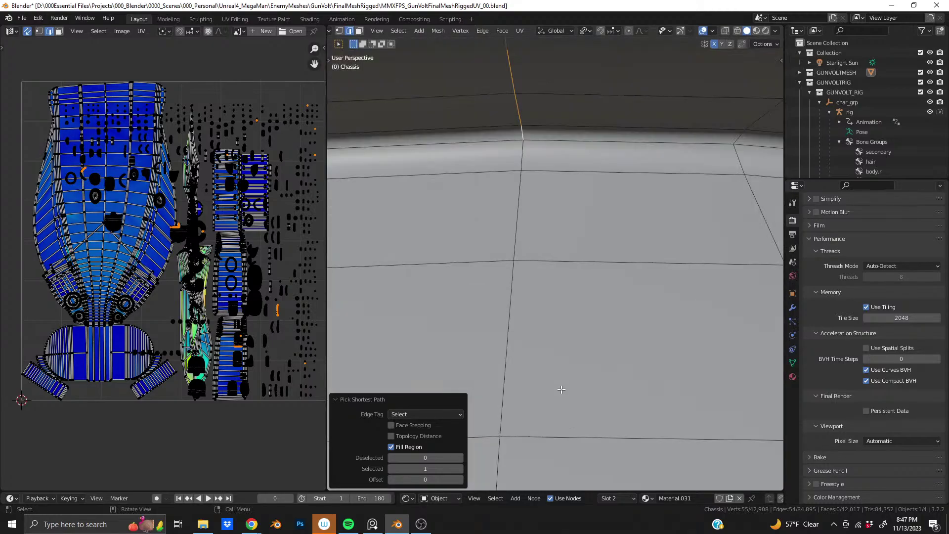
middle_click_drag(564, 394, 581, 296)
scroll(573, 301, "down", 6)
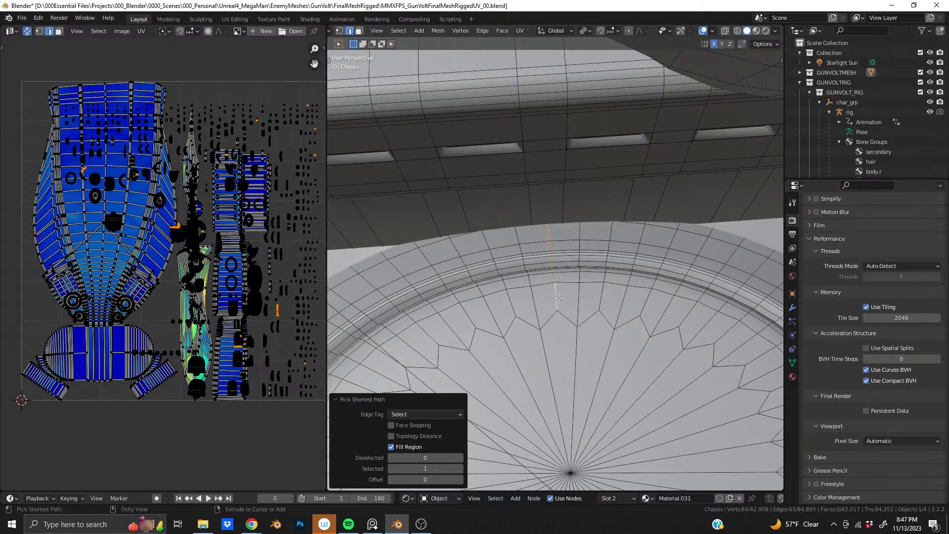
left_click(556, 297, "shift")
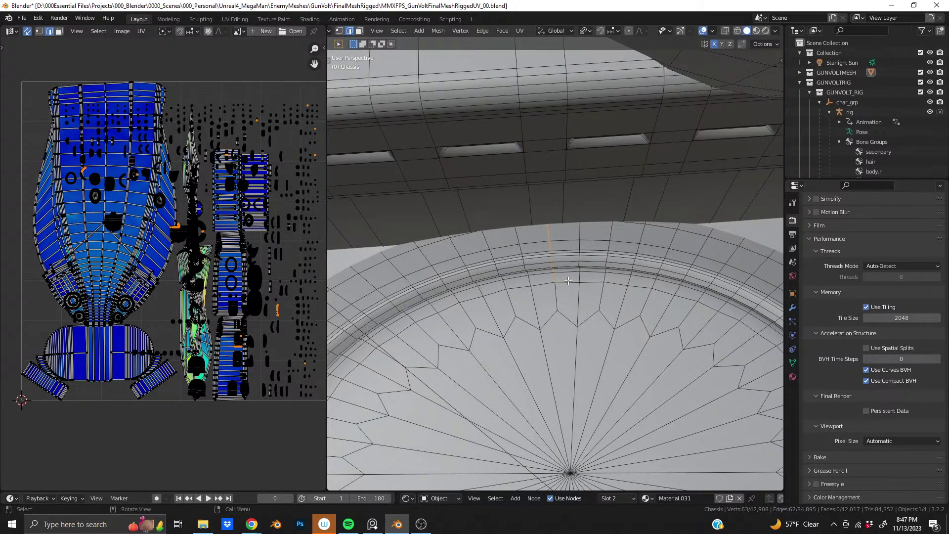
Step: Try to add the full edge loop around the cap's rim to the selection, and undo it
middle_click_drag(566, 285, 563, 262)
scroll(563, 269, "up", 5)
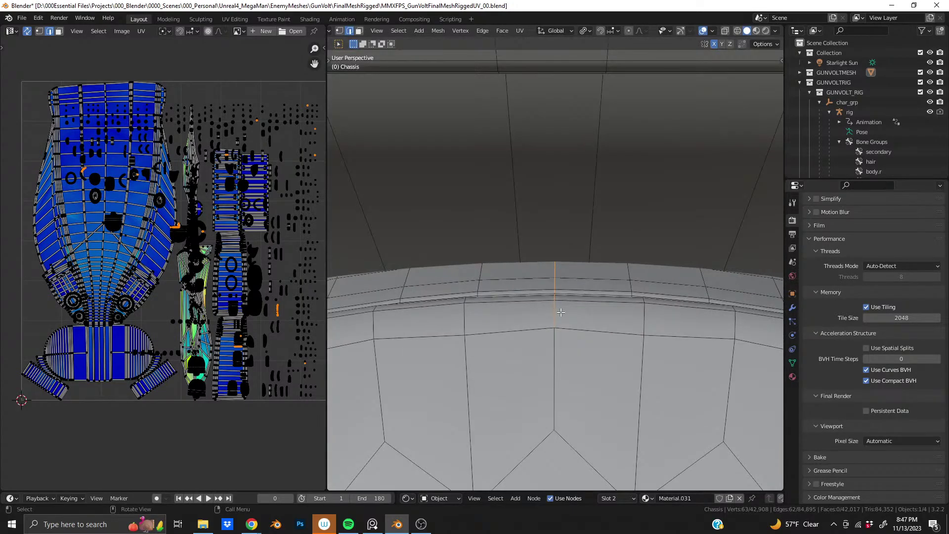
middle_click_drag(560, 312, 559, 350)
left_click(583, 340, "alt+shift")
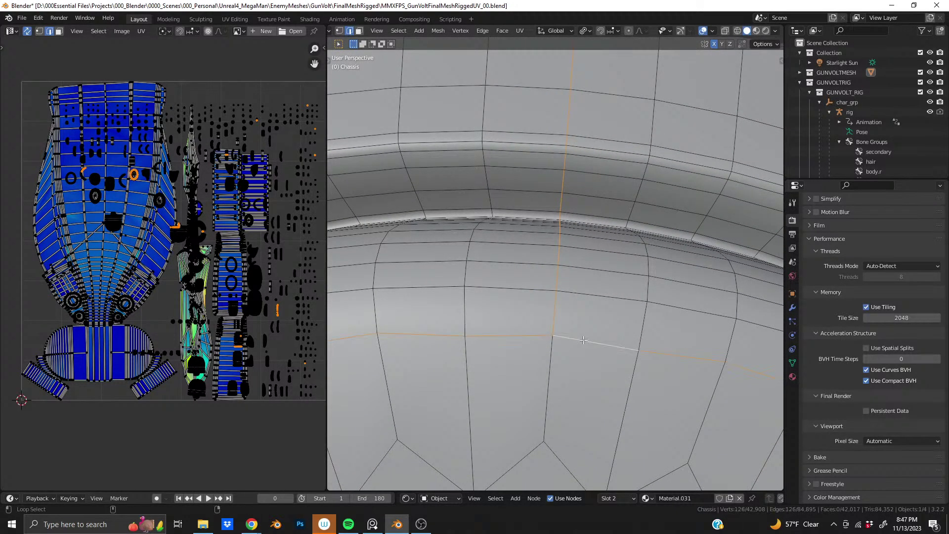
middle_click_drag(624, 320, 609, 328)
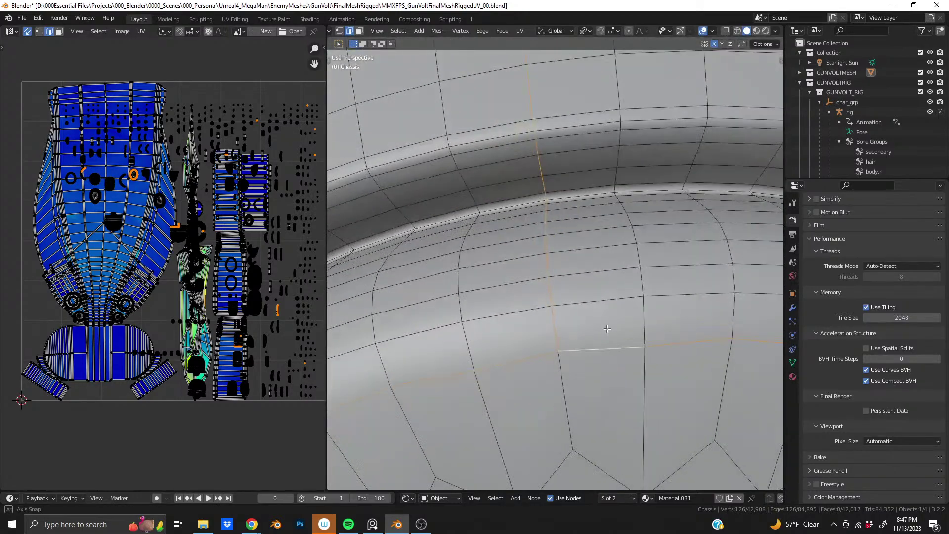
key("ctrl+z")
Step: Try to select the cap's rim starting from one edge beside the seam line, and undo the picks
left_click(605, 347, "shift")
scroll(604, 342, "up", 4)
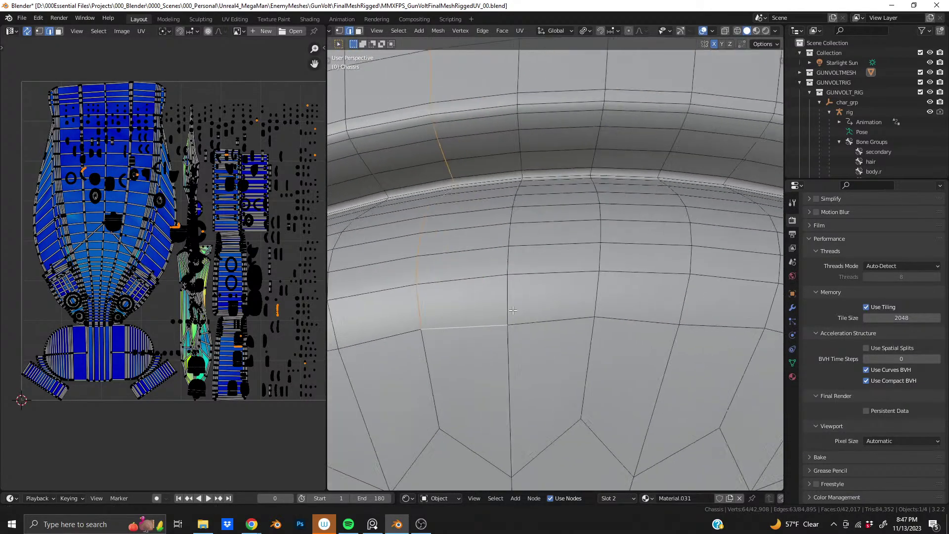
scroll(651, 359, "up", 1)
middle_click_drag(629, 368, 518, 201)
scroll(601, 391, "down", 2)
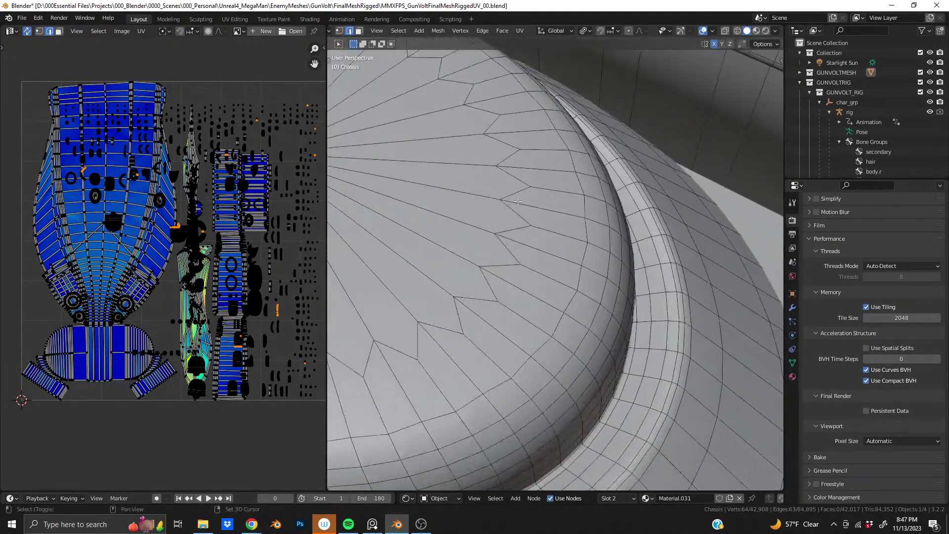
left_click(568, 297, "ctrl+shift")
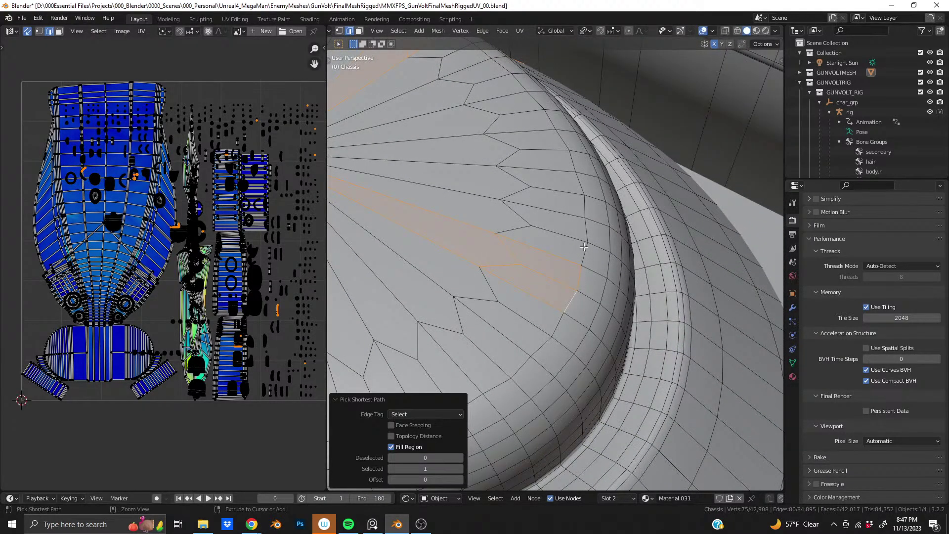
key("ctrl+z")
middle_click_drag(584, 247, 587, 113)
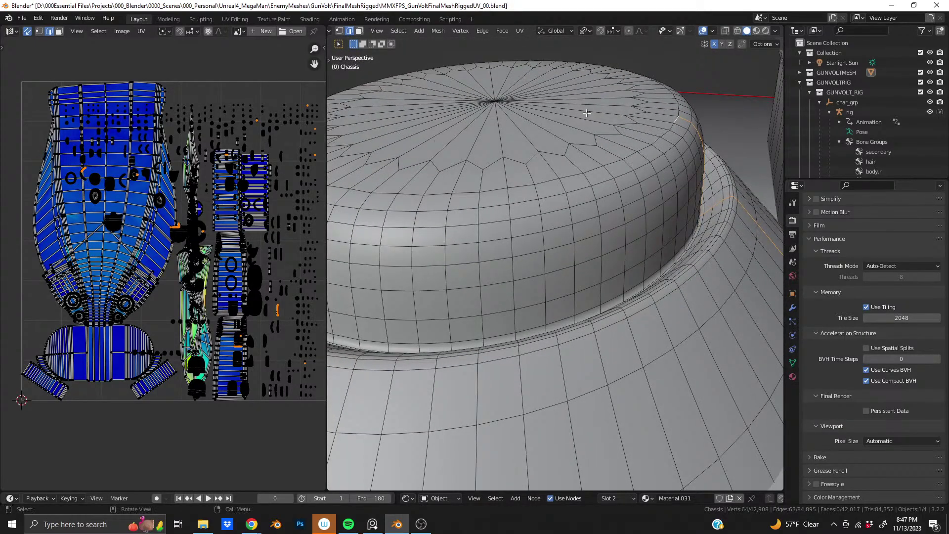
middle_click_drag(709, 127, 619, 205)
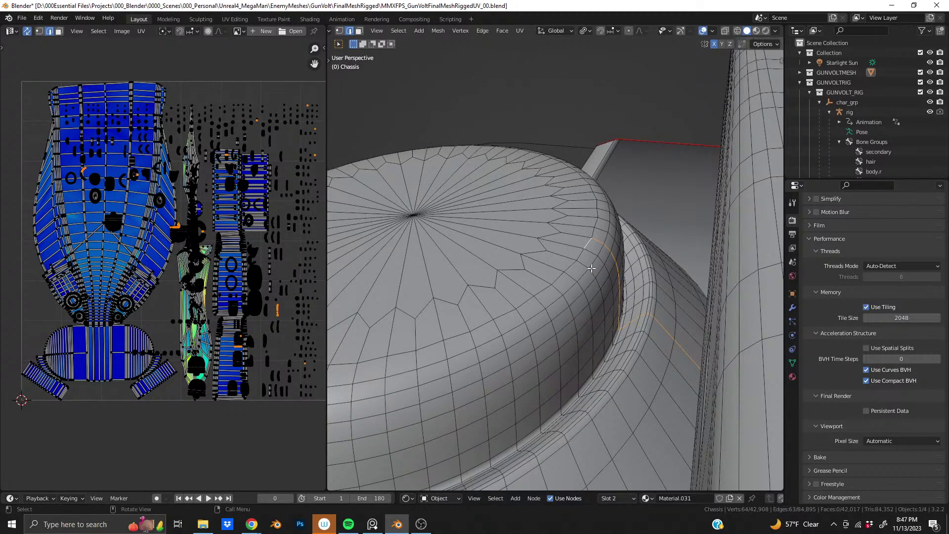
key("ctrl+z")
Step: Try shortest-path picks from the seam line to farther edges on the cap's rim, and undo them
middle_click_drag(591, 268, 601, 326)
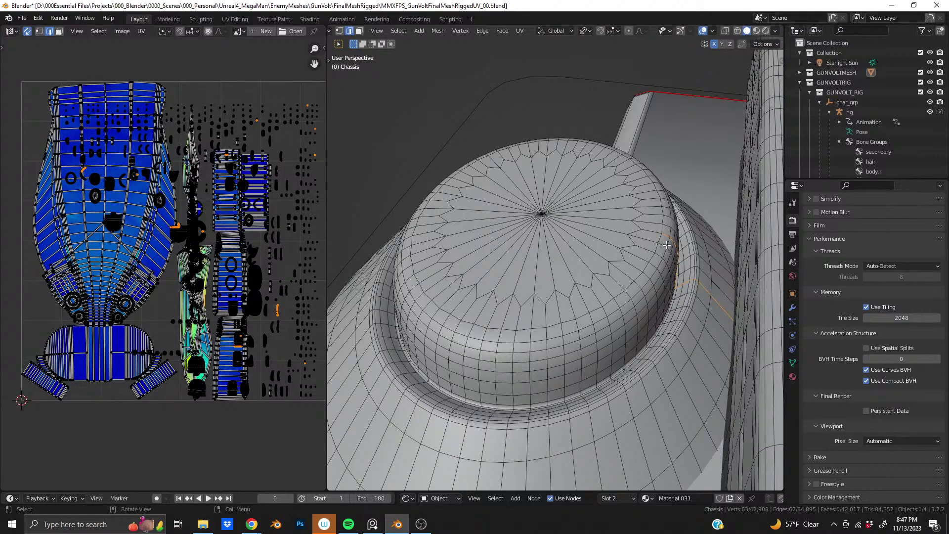
left_click(610, 303, "ctrl+shift")
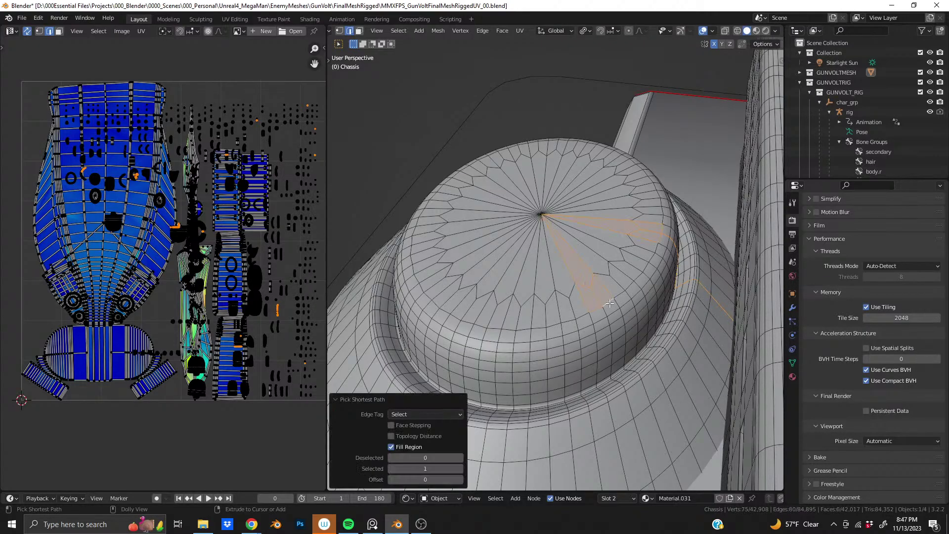
key("ctrl+z")
left_click(650, 260, "ctrl+shift")
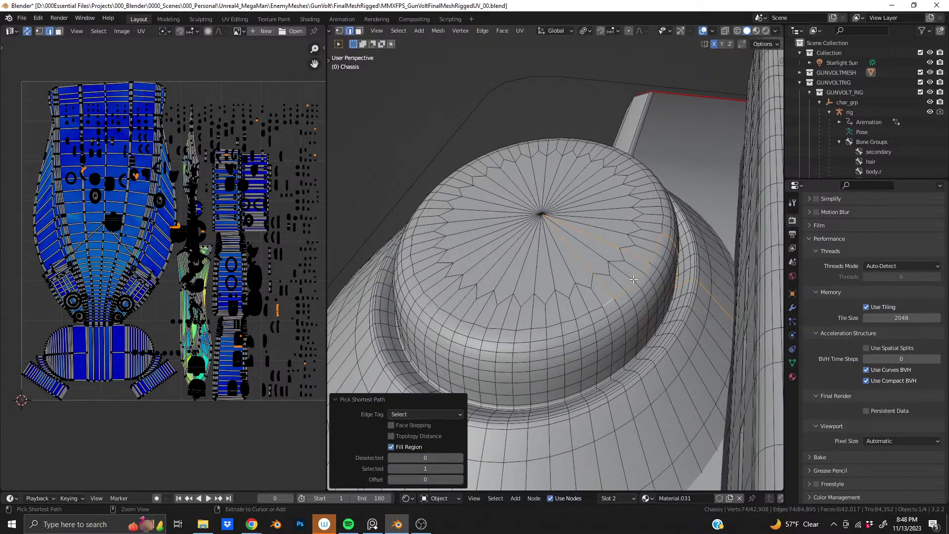
key("ctrl+z")
Step: Try to build the cap's rim selection in short stretches with Pick Shortest Path, undoing the stray picks
left_click(622, 296, "ctrl+shift")
scroll(481, 335, "down", 6)
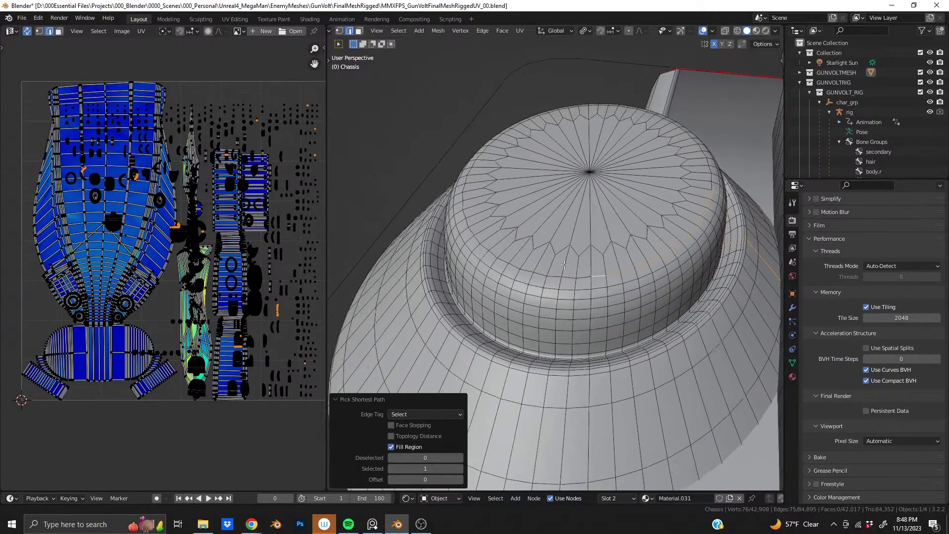
middle_click_drag(482, 336, 606, 250)
scroll(601, 254, "up", 2)
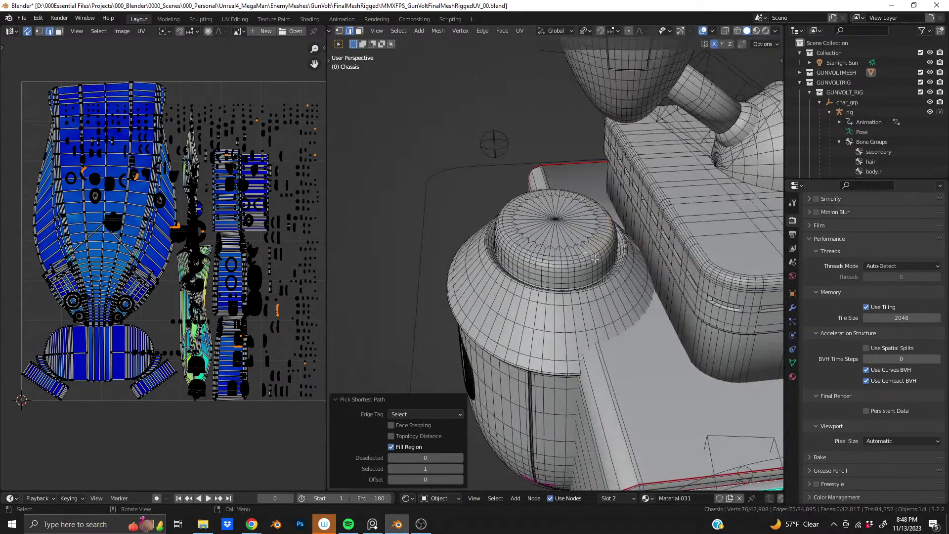
key("ctrl+z")
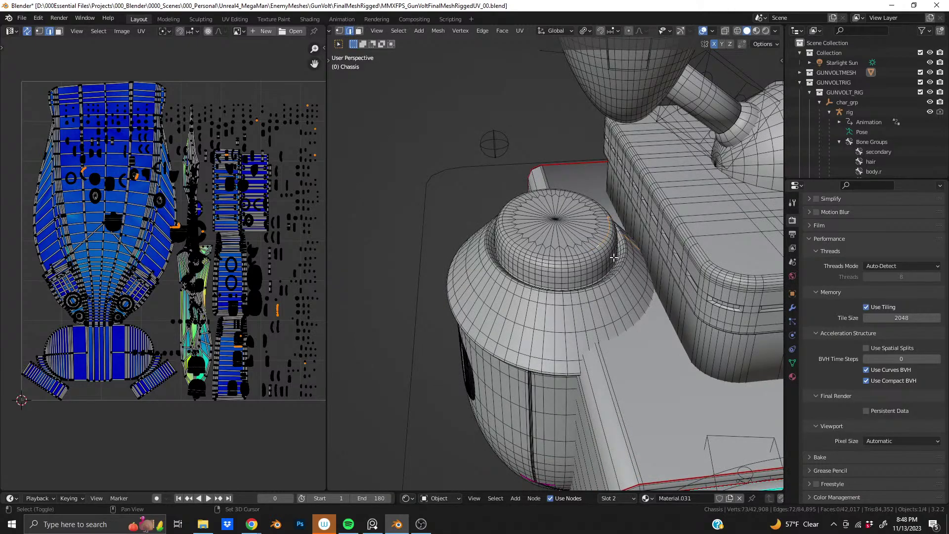
scroll(609, 266, "up", 4)
middle_click_drag(541, 243, 560, 324)
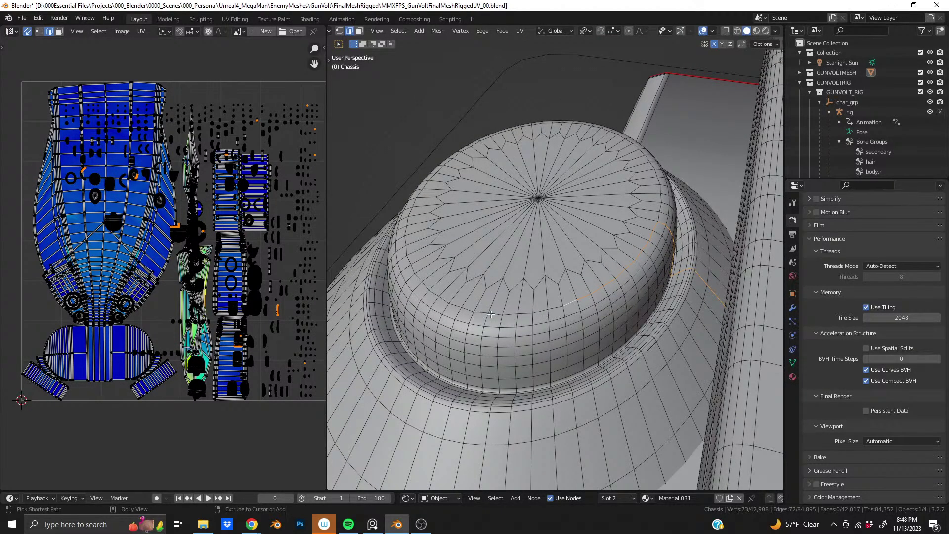
left_click(539, 311, "ctrl")
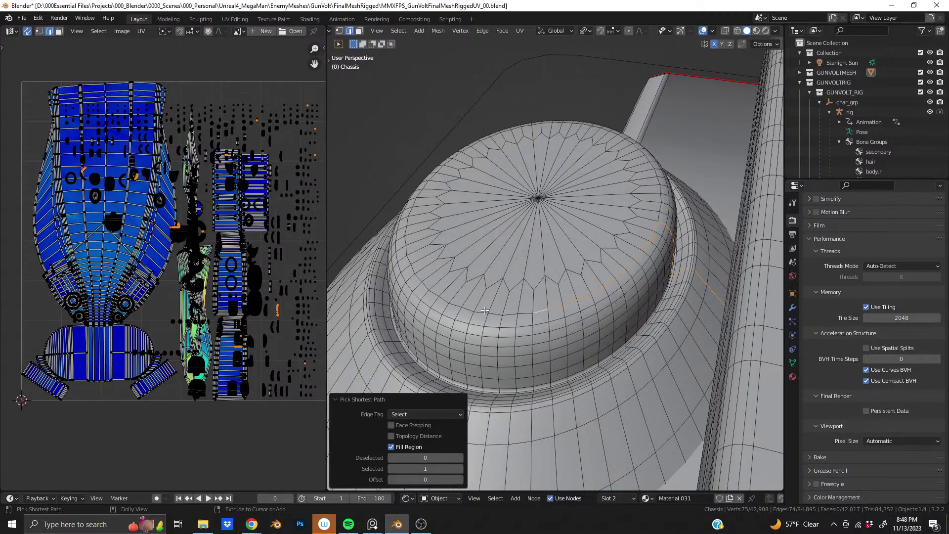
key("ctrl+z")
left_click(497, 315, "ctrl")
Step: Add the edge loop around the cap's rim to the selection and deselect a few of its edges to leave a gap
left_click(473, 310, "alt")
middle_click_drag(472, 310, 592, 278)
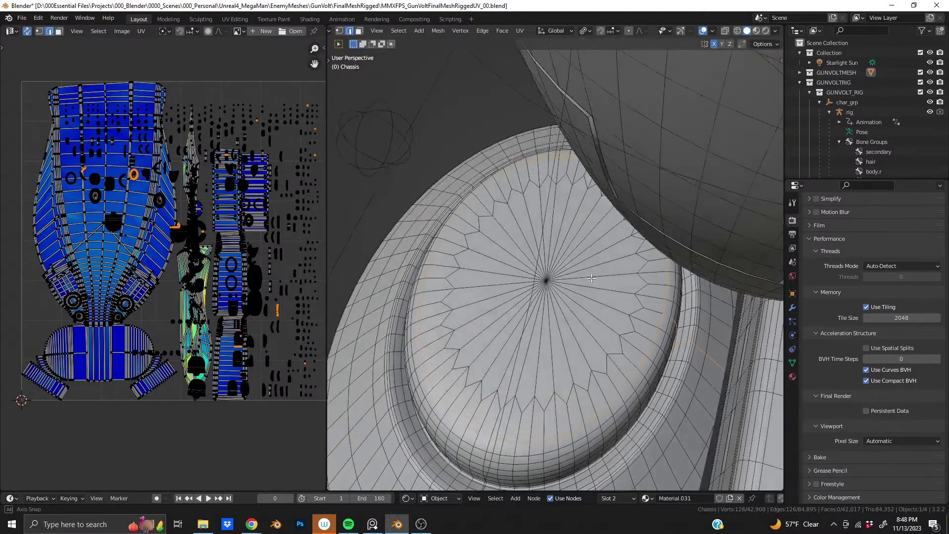
left_click(673, 297, "ctrl")
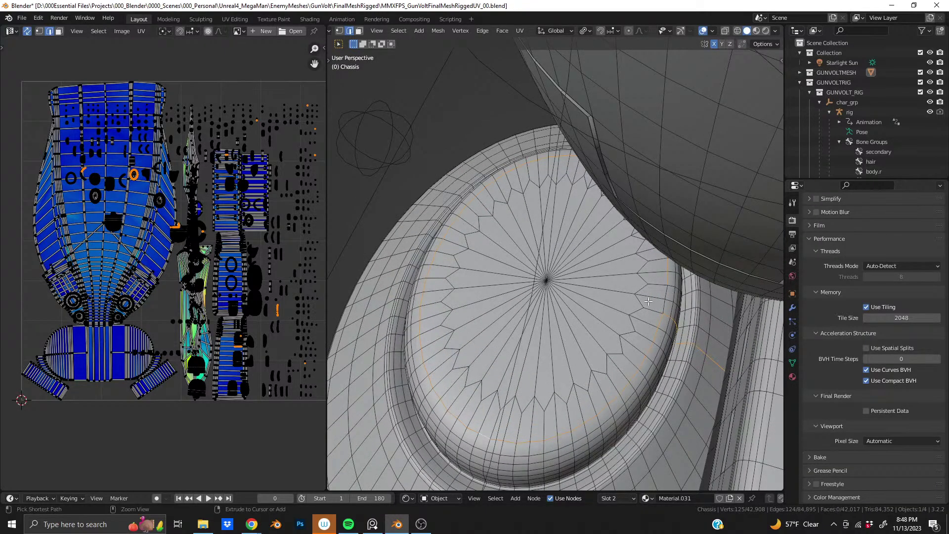
middle_click_drag(655, 302, 585, 334)
scroll(592, 268, "up", 2)
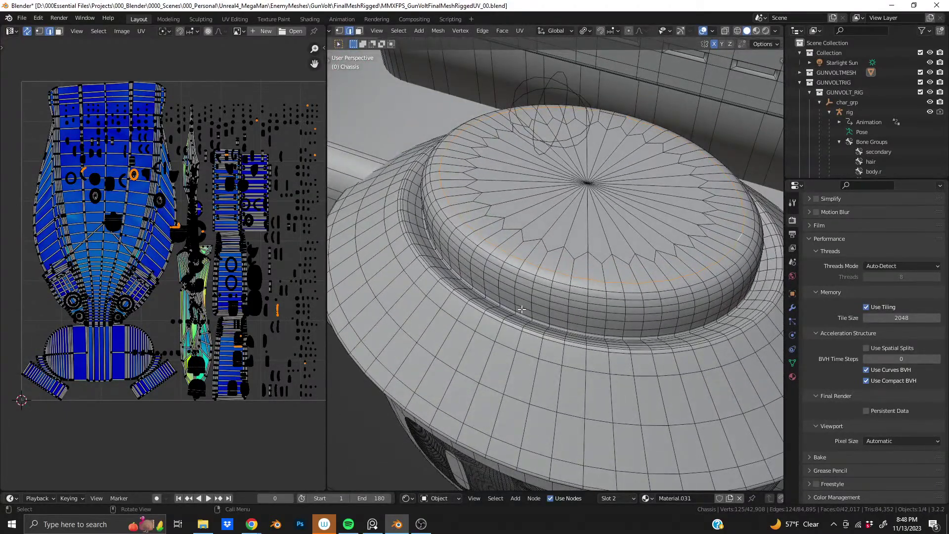
middle_click_drag(502, 307, 637, 332)
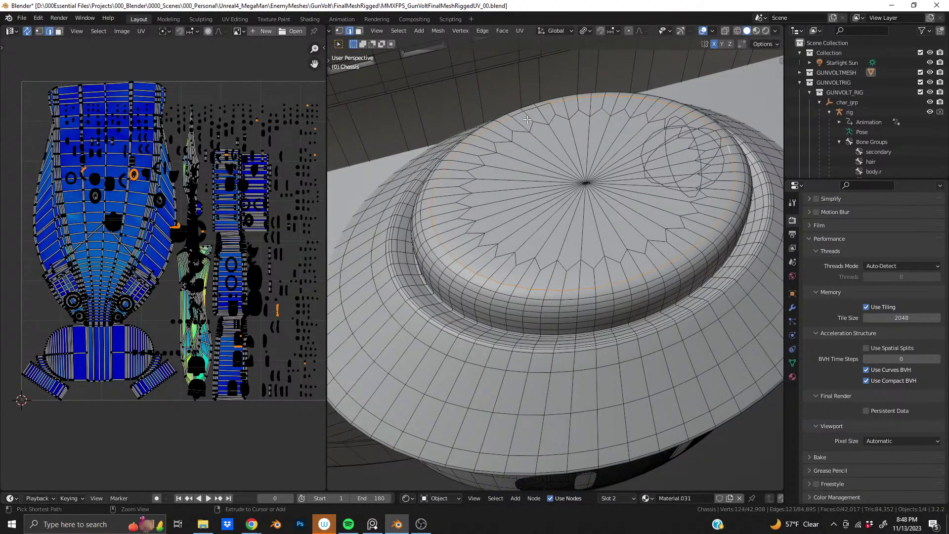
Step: Add the edge loop running around the groove at the cap's base to the selection
middle_click_drag(525, 225, 595, 347)
left_click(593, 310, "shift")
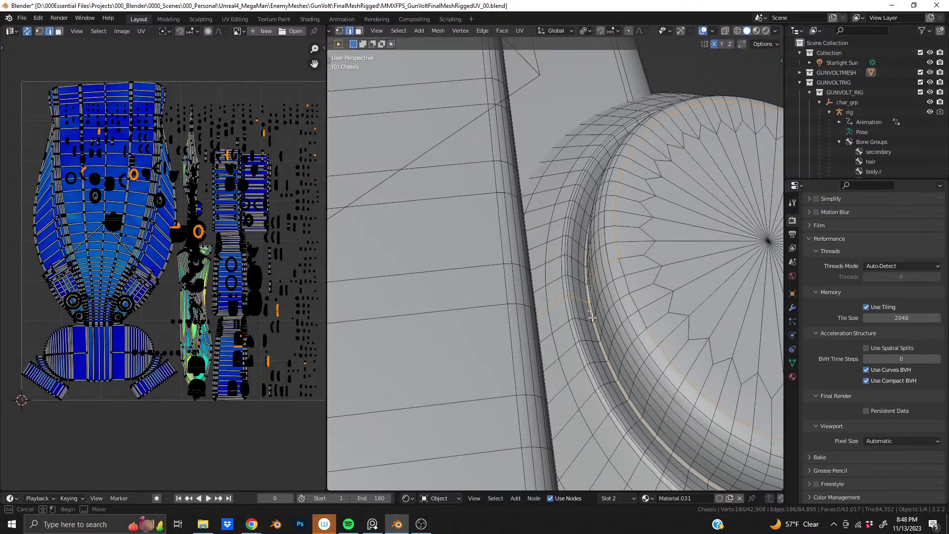
Step: Deselect more of the groove loop at the cap's base to open a gap, undoing a stray shortest-path pick
left_click(598, 341, "shift")
mouse_move(598, 342)
middle_mouse_down()
mouse_move(589, 343)
mouse_move(593, 358)
middle_mouse_up()
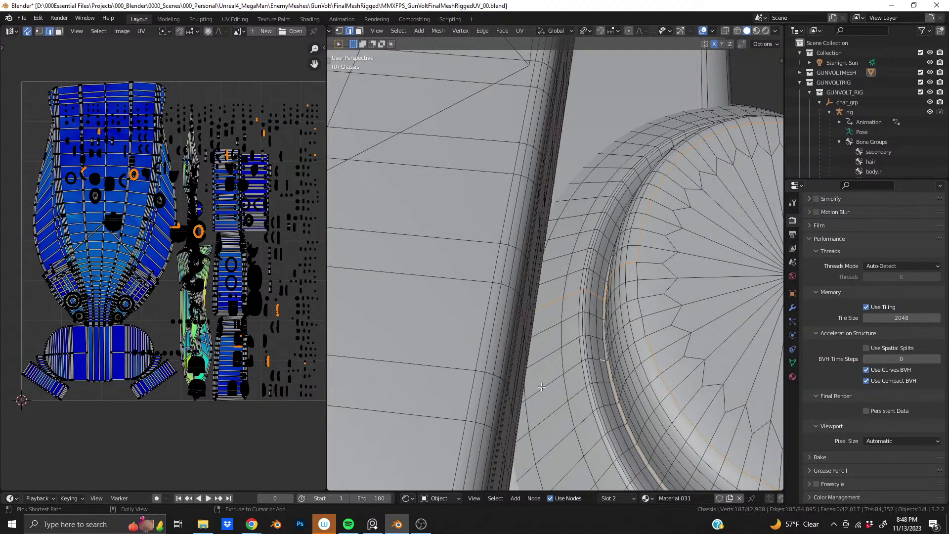
left_click(542, 388, "ctrl+shift")
key("ctrl+z")
Step: Add the edge line along the floor of the dome's side groove, from its flange end to the magenta crease
scroll(602, 374, "down", 7)
middle_click_drag(602, 375, 591, 234)
scroll(534, 306, "up", 2)
scroll(555, 364, "up", 3)
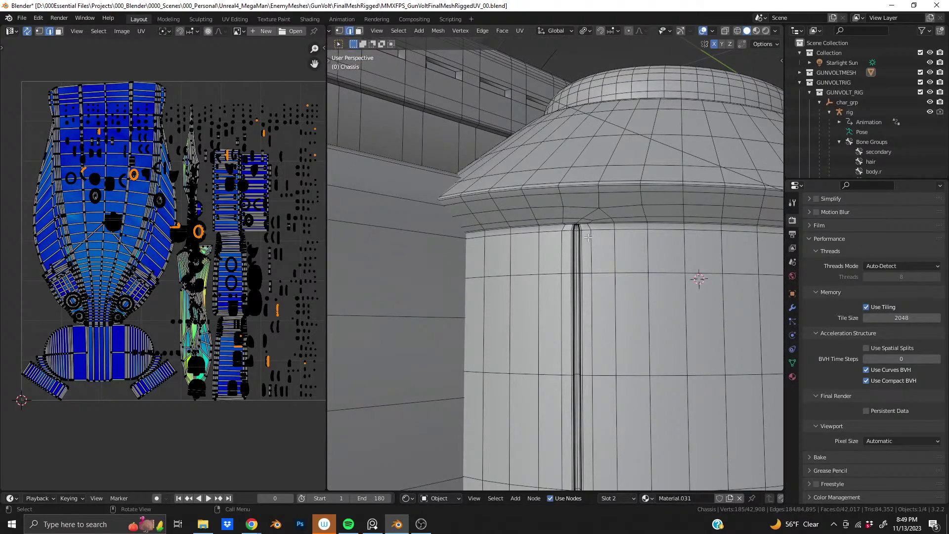
scroll(585, 251, "up", 2)
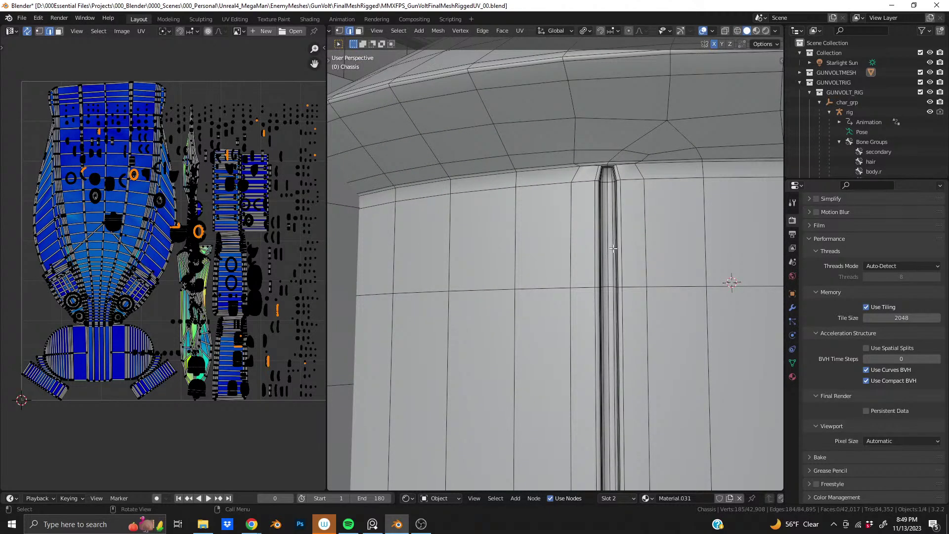
scroll(613, 248, "up", 3)
middle_click_drag(613, 248, 537, 250)
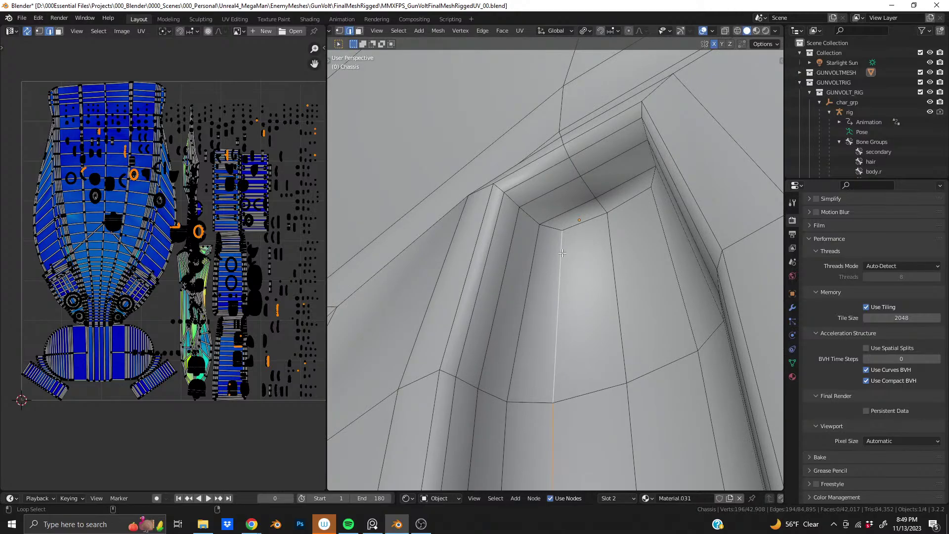
scroll(562, 253, "down", 10)
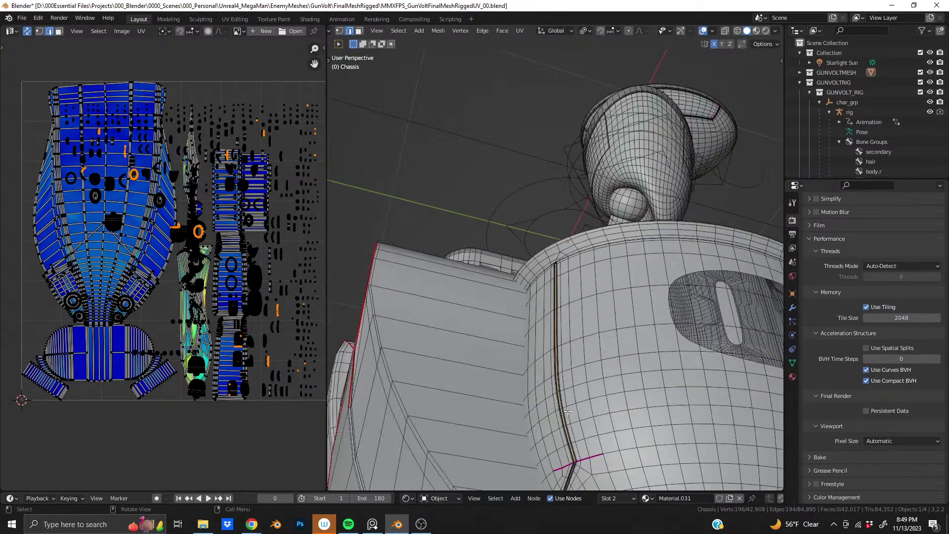
Step: Continue the groove-floor selection past the magenta crease into the angled stretch of the groove
scroll(559, 322, "up", 10)
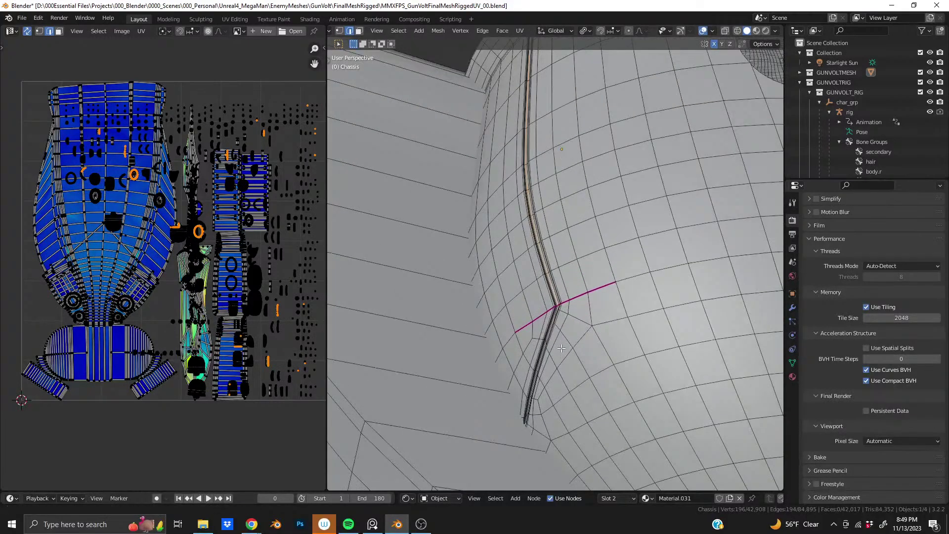
scroll(566, 304, "up", 5)
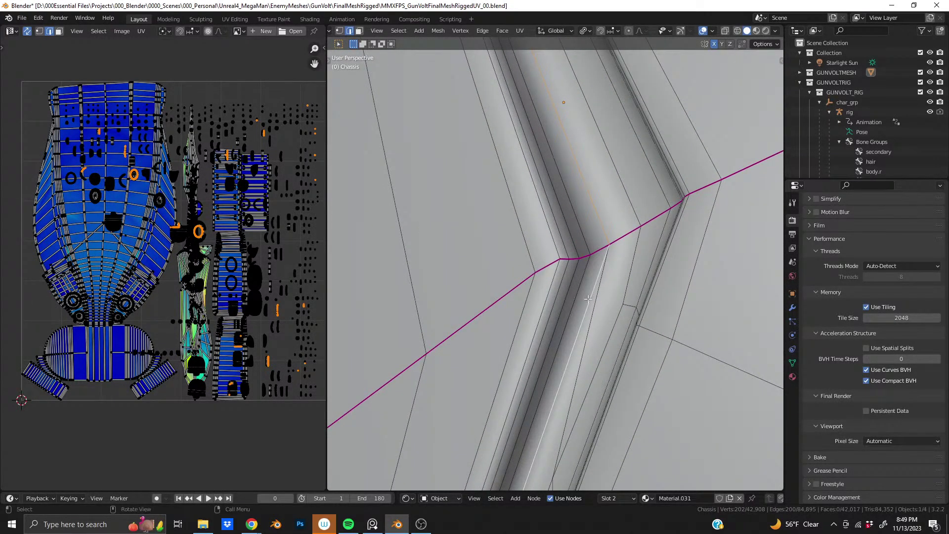
middle_click_drag(591, 285, 504, 357)
scroll(576, 306, "down", 10)
Step: Add the matching angled stretch of the groove floor on the dome's opposite side
scroll(505, 357, "down", 7)
middle_click_drag(619, 316, 499, 296)
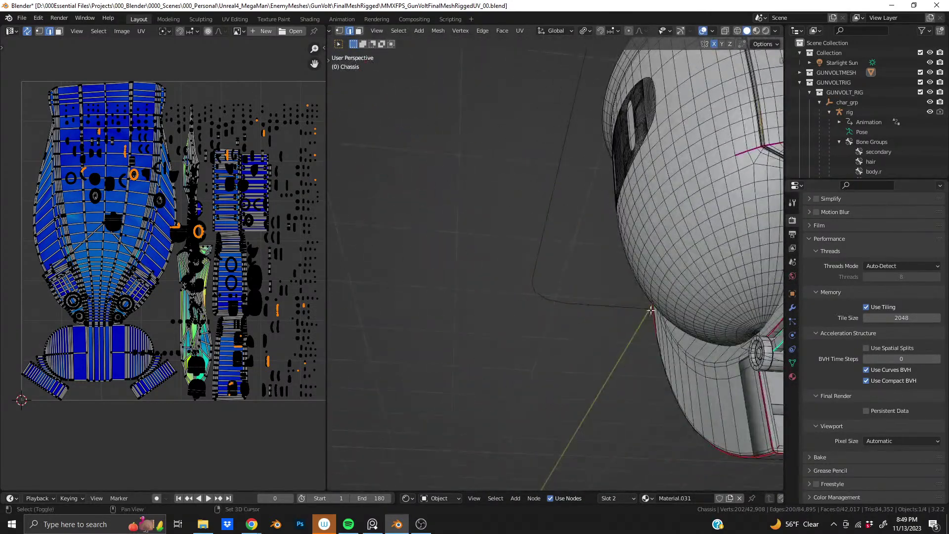
middle_click_drag(774, 185, 569, 213, "shift")
scroll(565, 214, "up", 9)
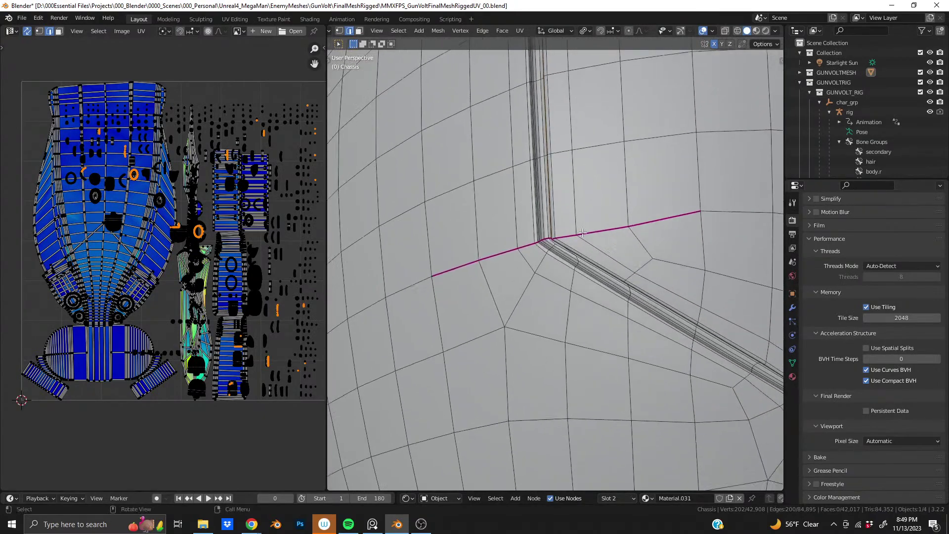
middle_click_drag(585, 253, 655, 258)
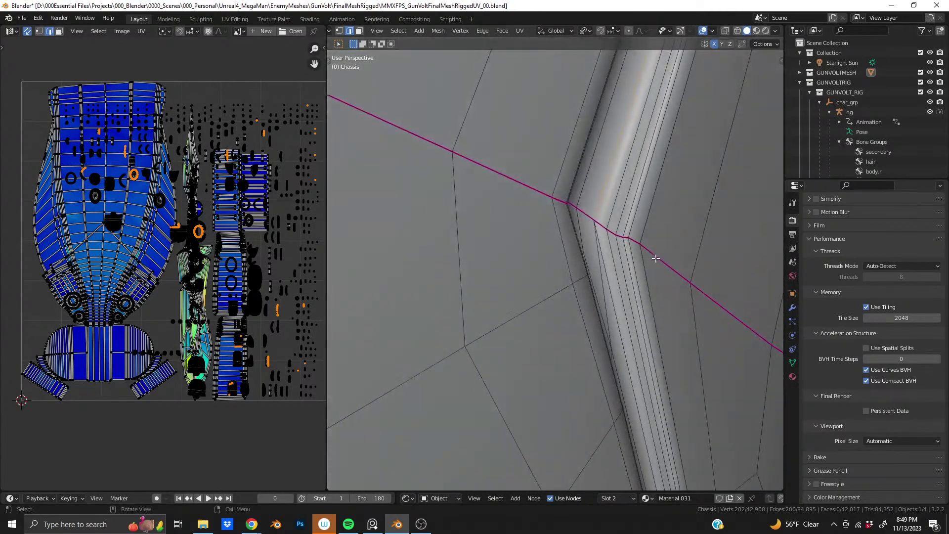
scroll(618, 297, "down", 10)
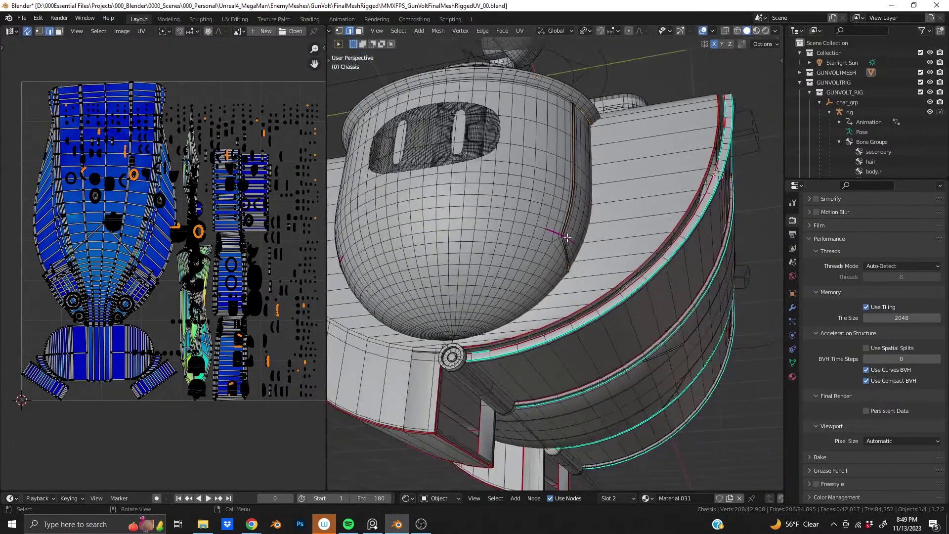
Step: Add the edge line that runs through the small recess at the groove's hidden end and onto the adjoining surface
middle_click_drag(514, 247, 655, 206)
left_click(726, 31)
middle_click_drag(505, 317, 723, 203)
left_click(725, 31)
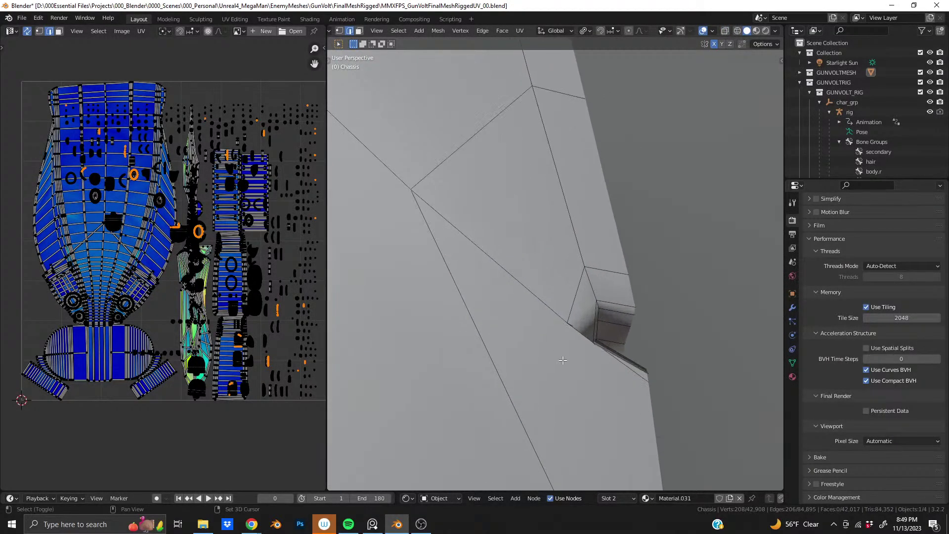
middle_click_drag(569, 251, 622, 292)
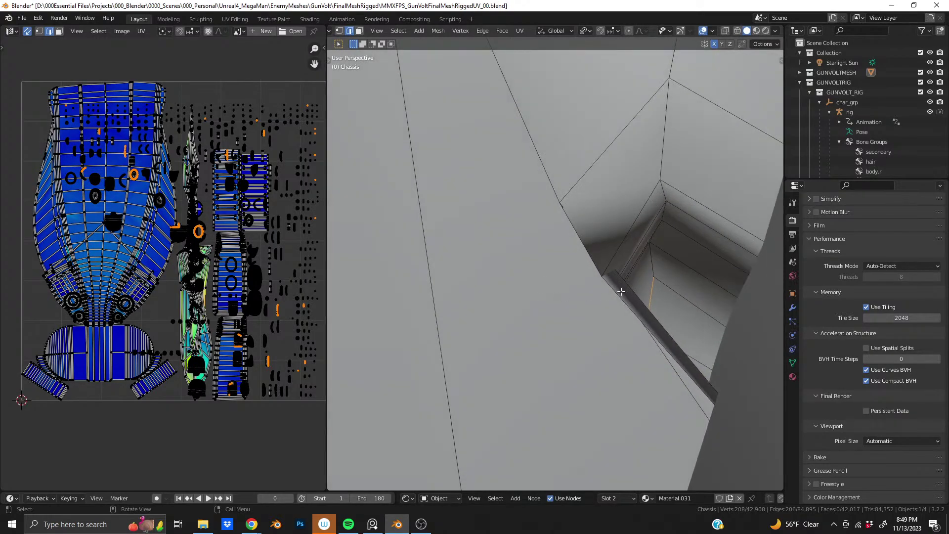
middle_click_drag(602, 195, 573, 408, "shift")
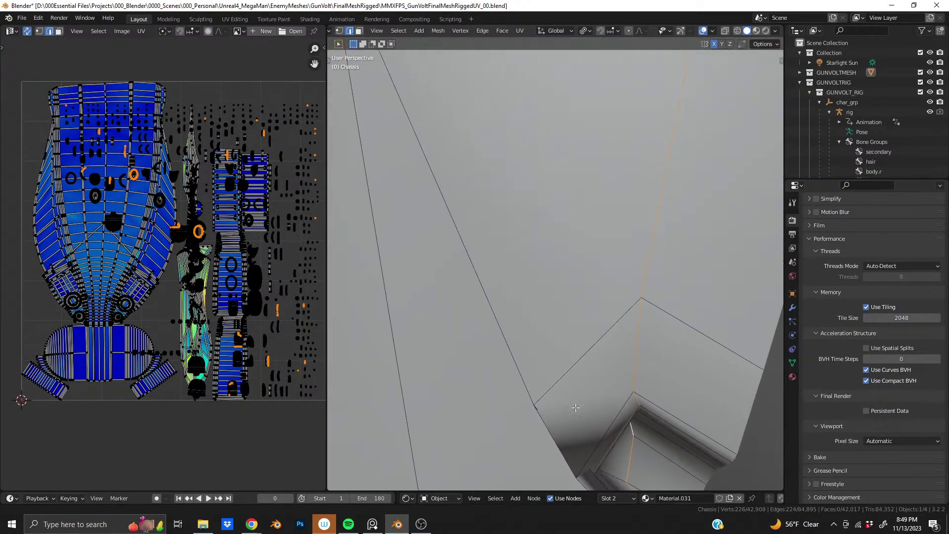
scroll(583, 292, "down", 10)
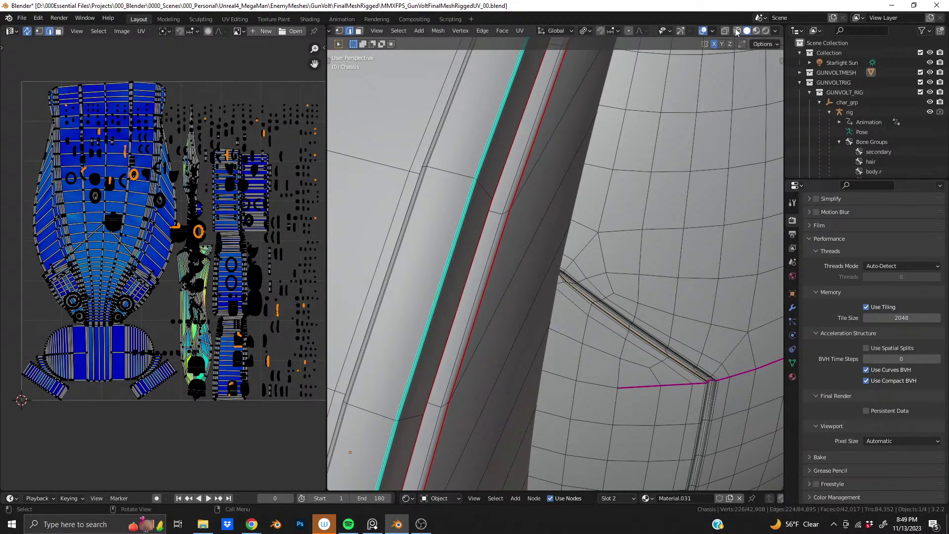
Step: Add the corresponding edge line leading into the recess at the other groove's hidden end
left_click(725, 34)
scroll(442, 309, "down", 6)
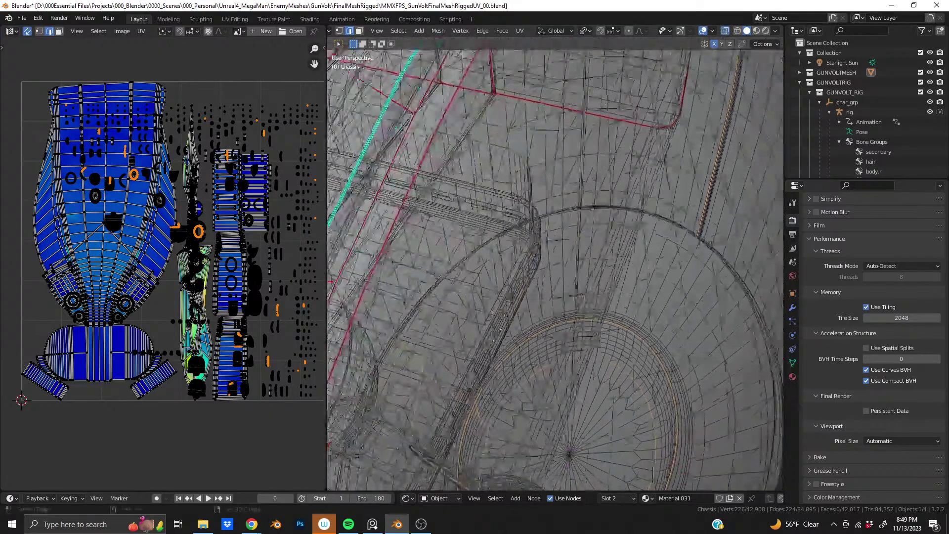
middle_click_drag(442, 309, 422, 257, "shift")
scroll(663, 238, "up", 8)
left_click(726, 31)
scroll(597, 137, "down", 5)
scroll(399, 263, "up", 5)
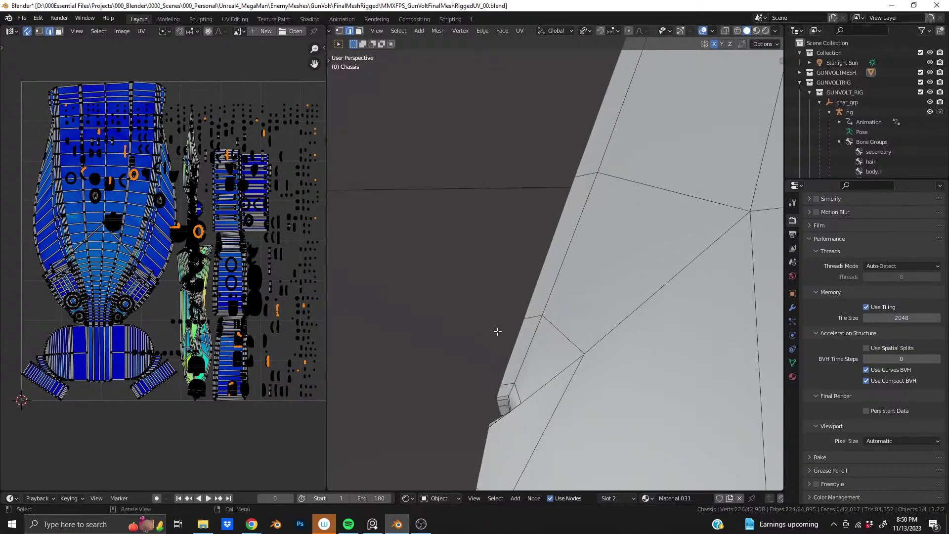
middle_click_drag(530, 401, 585, 296, "shift")
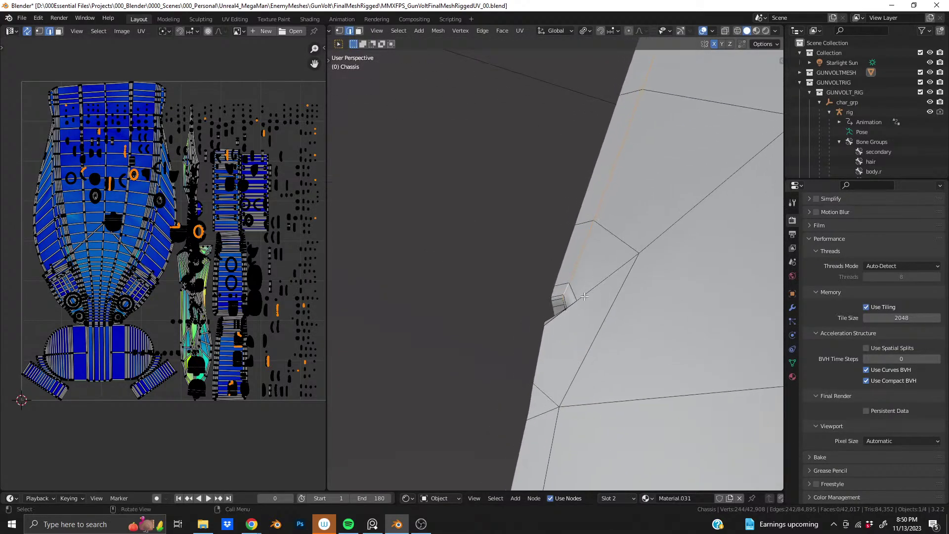
mouse_move(572, 355)
middle_mouse_down("shift")
mouse_move(586, 239)
mouse_move(535, 253)
mouse_move(593, 226)
mouse_move(544, 266)
mouse_move(561, 350)
middle_mouse_up("shift")
Step: Add the missing edges across the fan's centre point to join the two selected lines on the cap
scroll(585, 240, "down", 8)
scroll(556, 351, "down", 3)
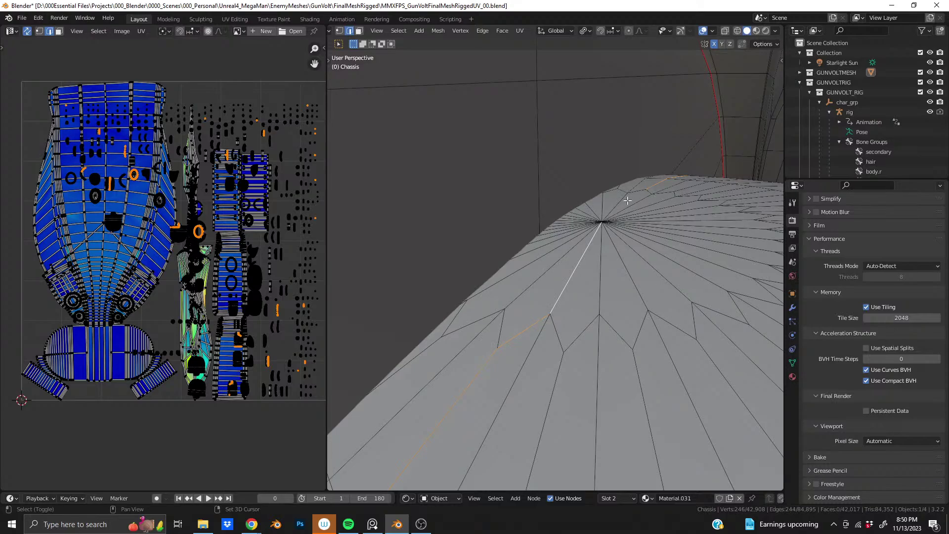
middle_click_drag(637, 190, 641, 257)
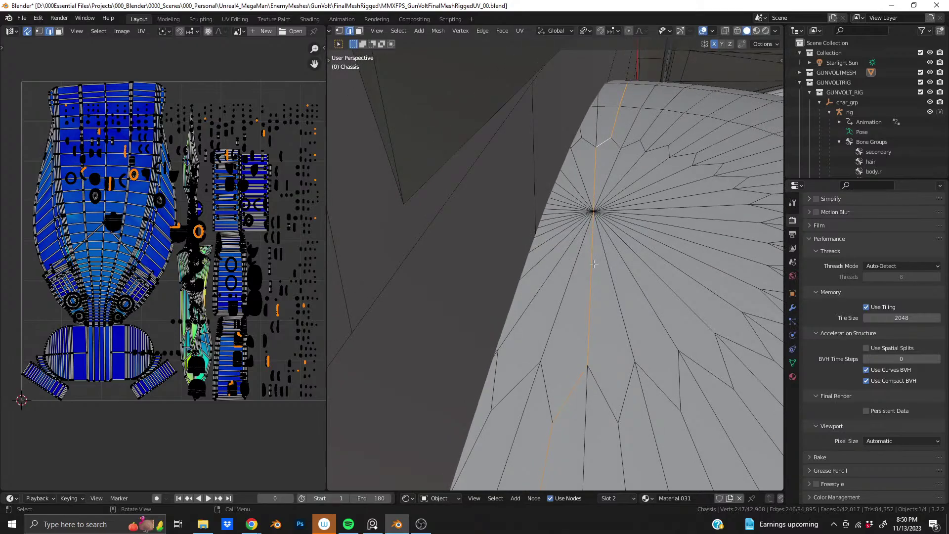
Step: Add the short edge run from the side groove's lower end along the crease where the dome meets the flange
scroll(594, 264, "down", 10)
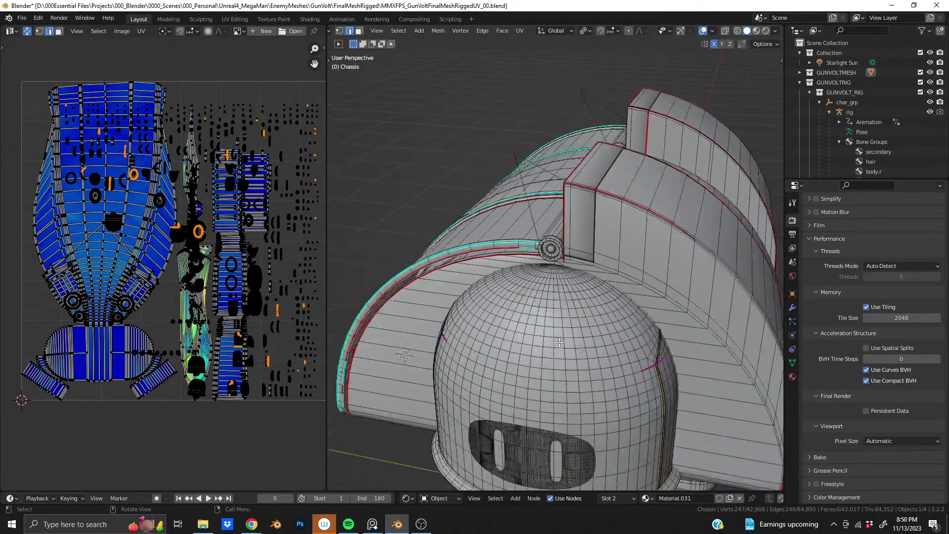
scroll(559, 343, "down", 5)
middle_click_drag(559, 343, 686, 170, "shift")
scroll(594, 225, "up", 6)
scroll(687, 170, "up", 5)
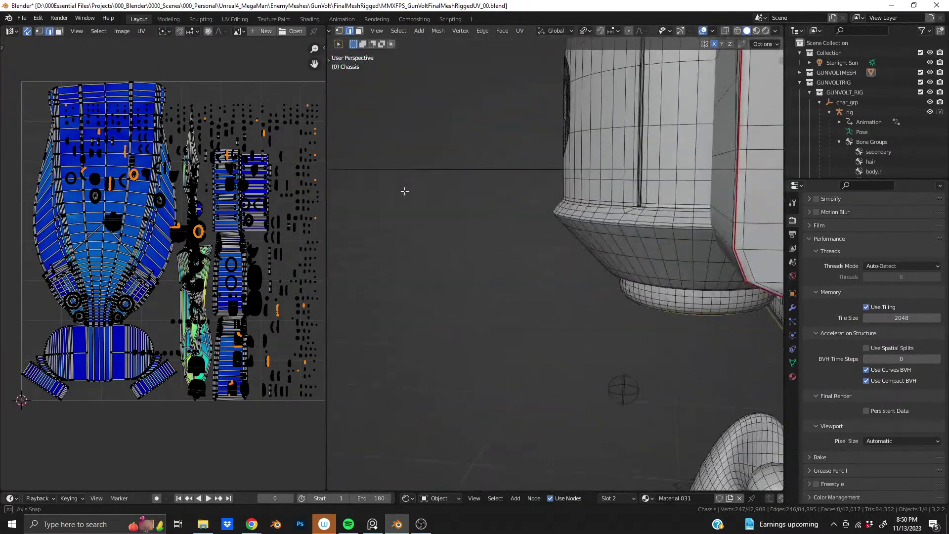
middle_click_drag(591, 180, 529, 299)
scroll(758, 227, "up", 4)
scroll(529, 299, "up", 7)
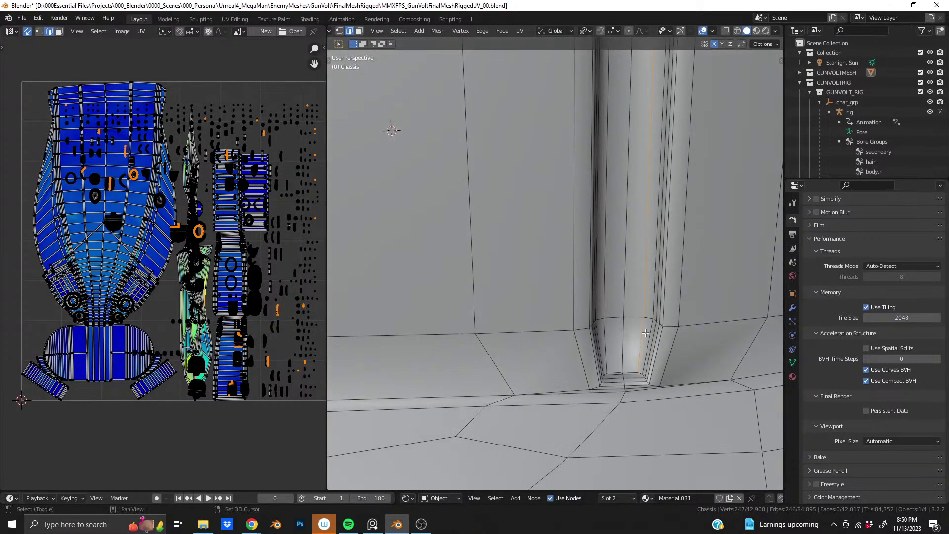
middle_click_drag(555, 217, 635, 236)
left_click(594, 192, "alt+shift")
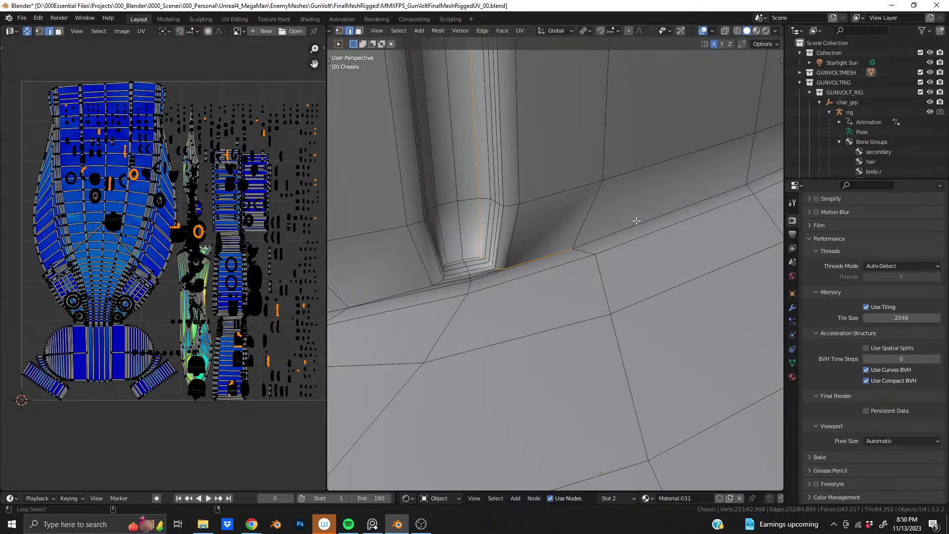
Step: Extend the selection around the flange crease in short stretches with Pick Shortest Path
middle_click_drag(716, 181, 438, 194)
left_click(673, 260, "ctrl+shift")
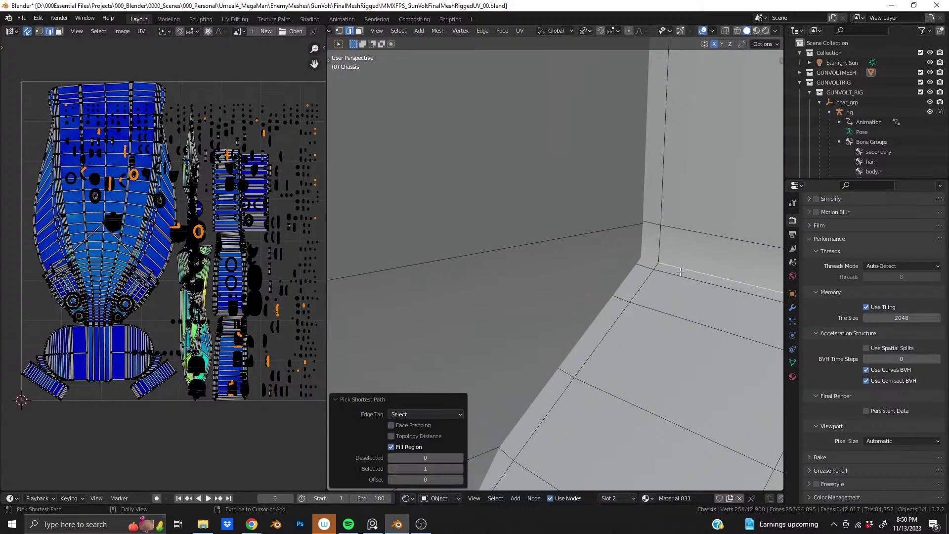
middle_click_drag(674, 260, 350, 196)
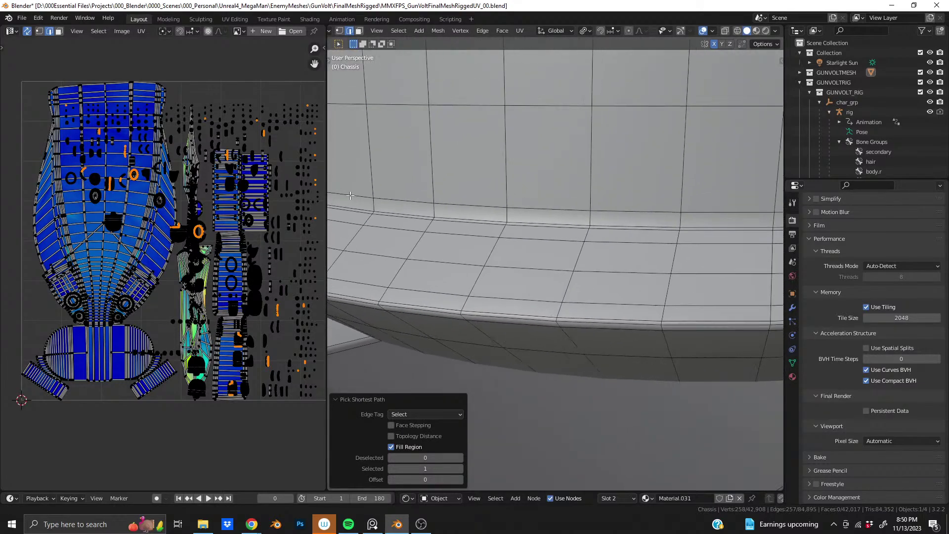
middle_click_drag(646, 248, 469, 221)
left_click(543, 218, "ctrl")
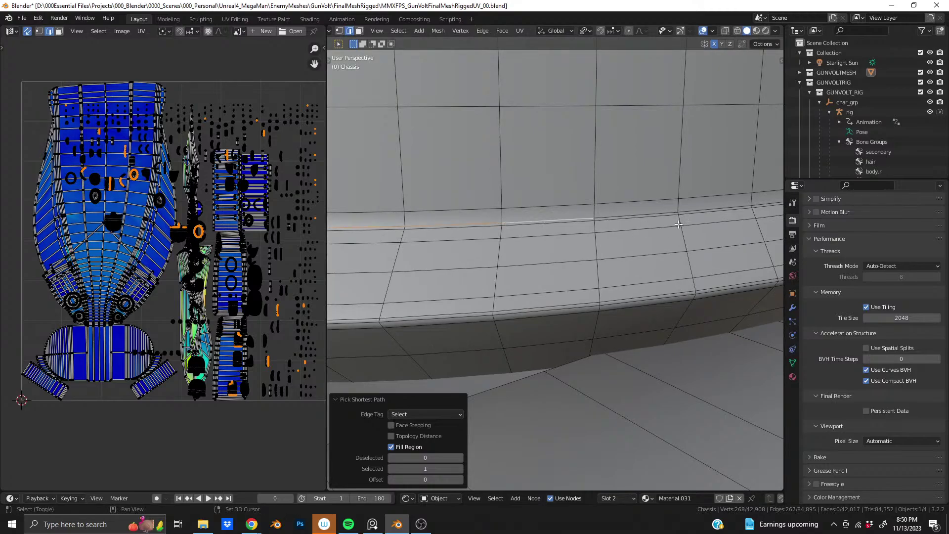
middle_click_drag(544, 218, 523, 214)
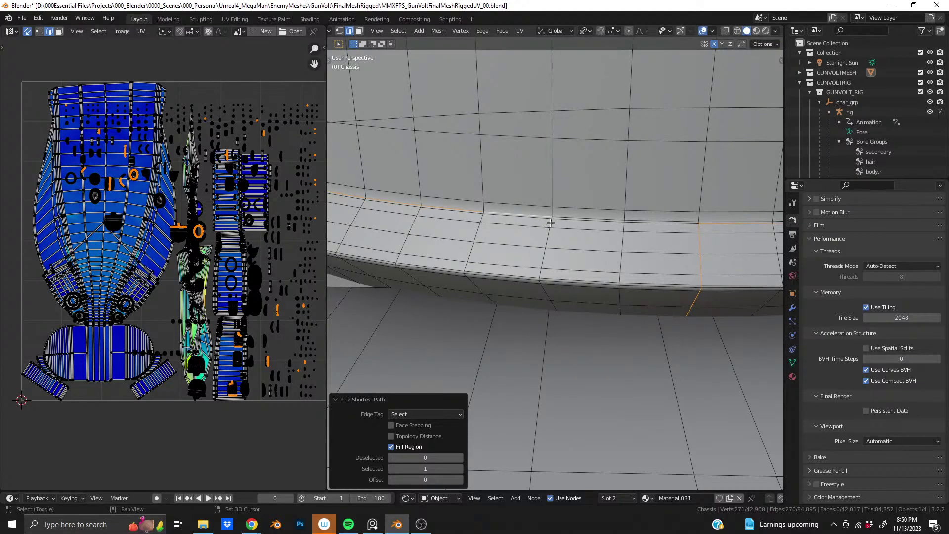
left_click(574, 223, "shift")
mouse_move(578, 233)
middle_mouse_down()
mouse_move(581, 193)
mouse_move(578, 223)
middle_mouse_up()
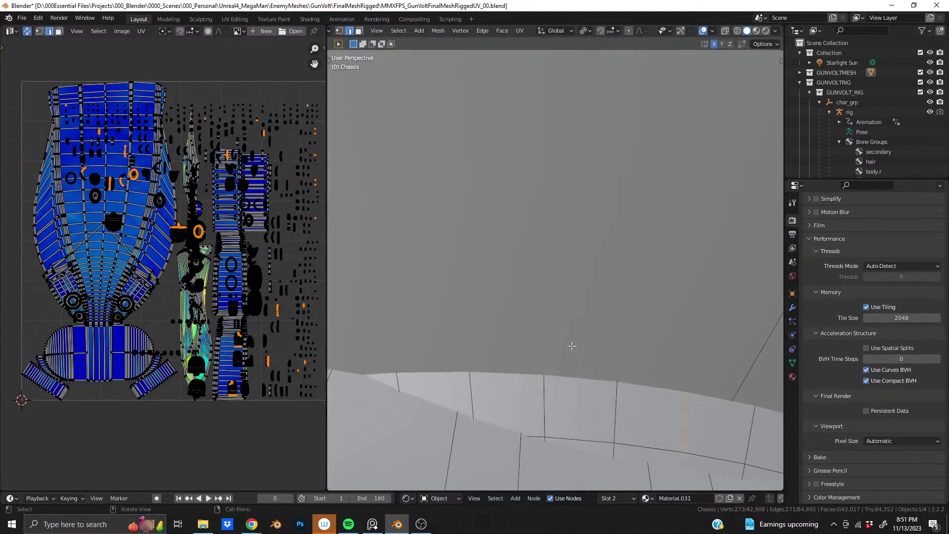
Step: Continue the connecting line from the flange across the underside and groove to the cap's rim
left_click(536, 407, "ctrl")
middle_click_drag(537, 407, 598, 238)
middle_click_drag(538, 374, 551, 239)
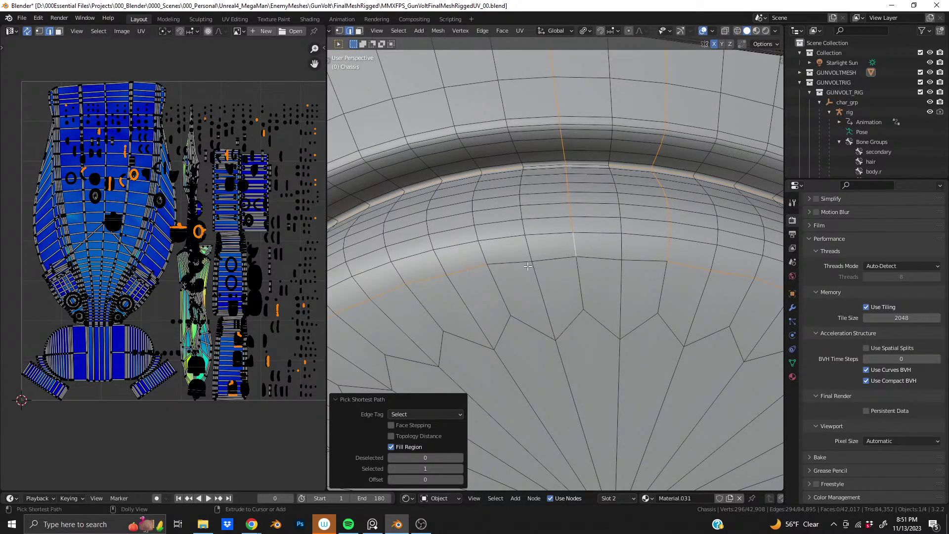
Step: Add the rim edges that join the cap's loop to the connecting line and adjust the groove loop beside the crossing
left_click(551, 262, "shift")
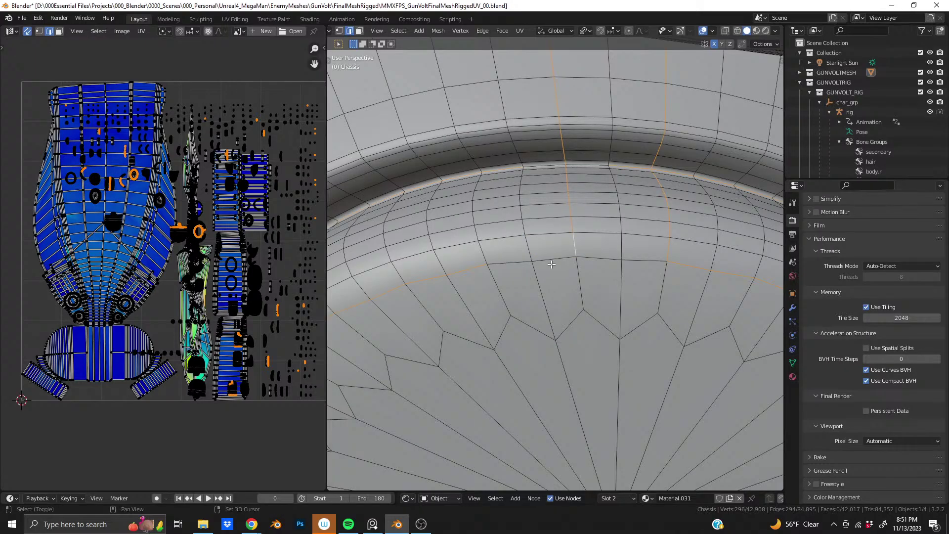
middle_click_drag(516, 300, 581, 268)
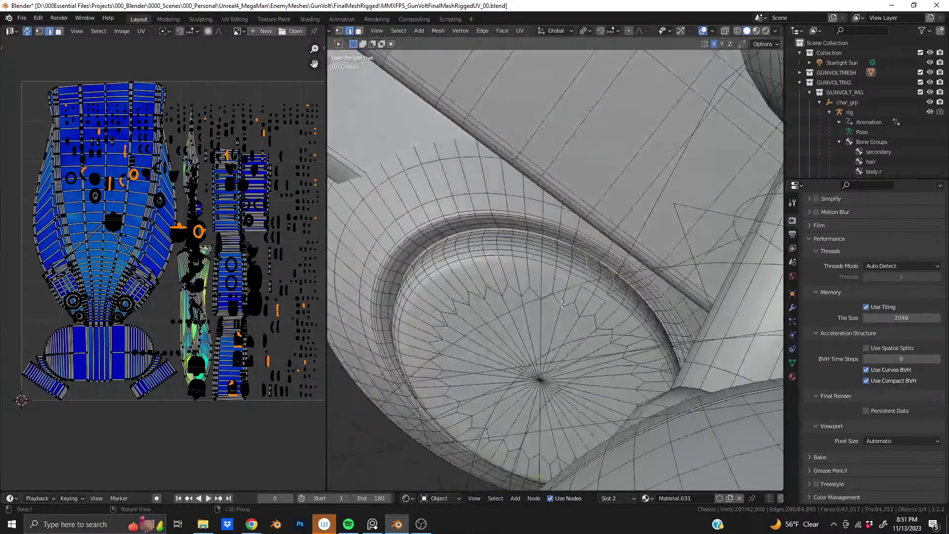
scroll(580, 269, "up", 5)
scroll(581, 268, "up", 3)
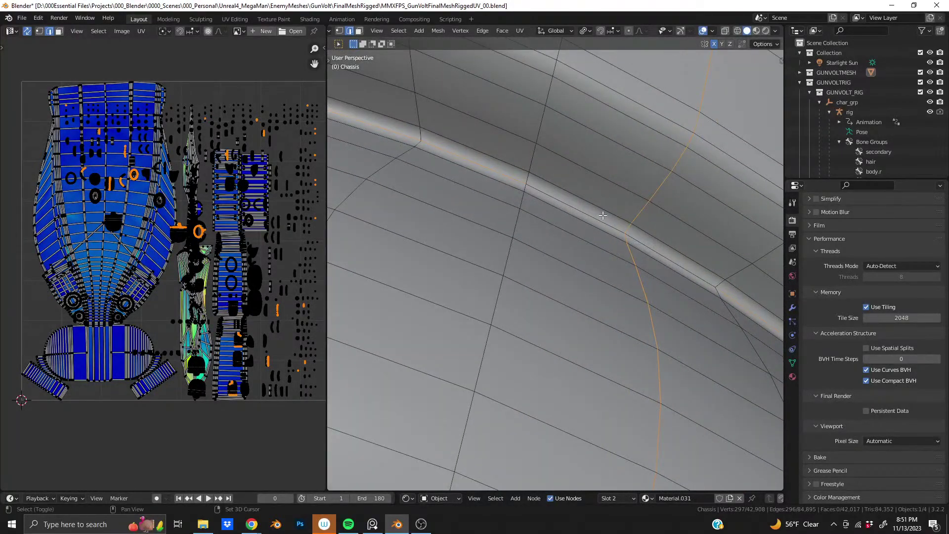
scroll(598, 241, "down", 2)
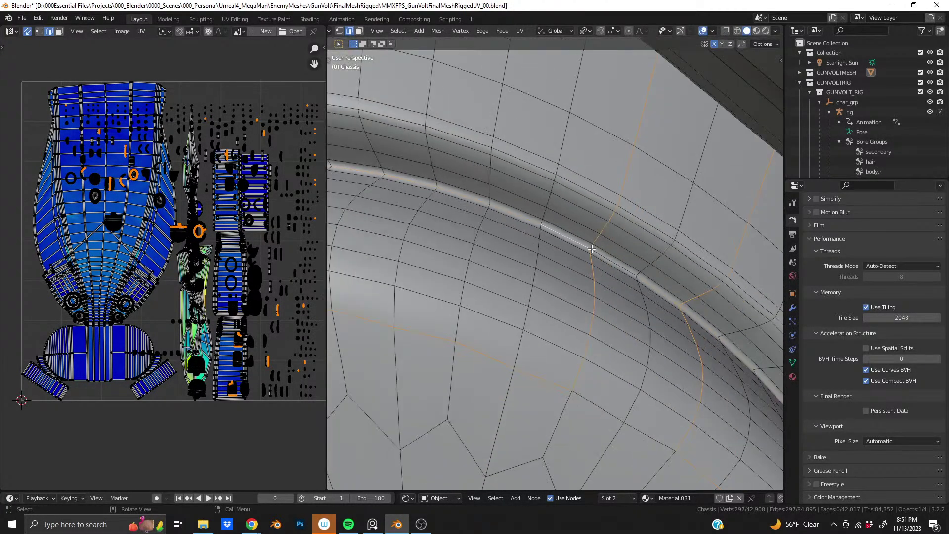
Step: Mark the selected groove, flange, connecting-line and cap edges as UV seams
middle_click_drag(600, 321, 533, 247)
right_click(533, 246)
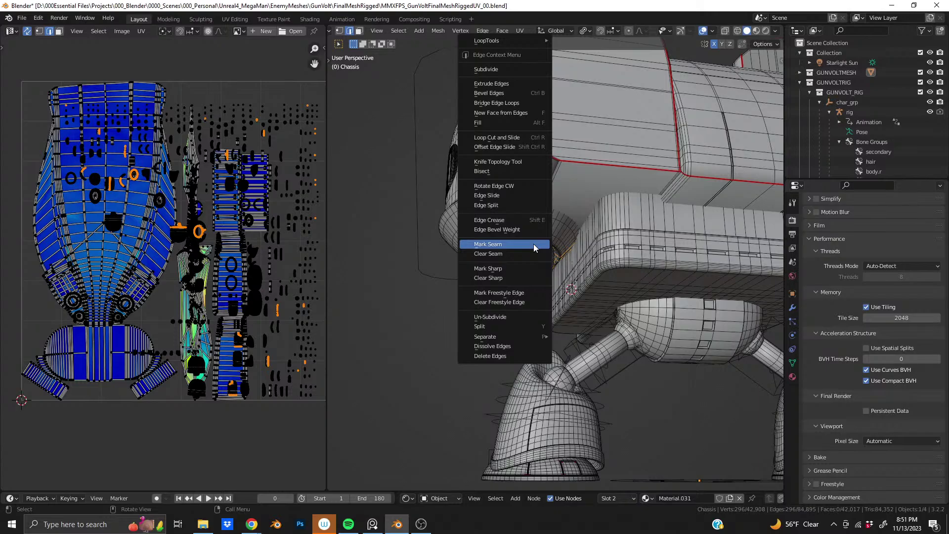
left_click(533, 244)
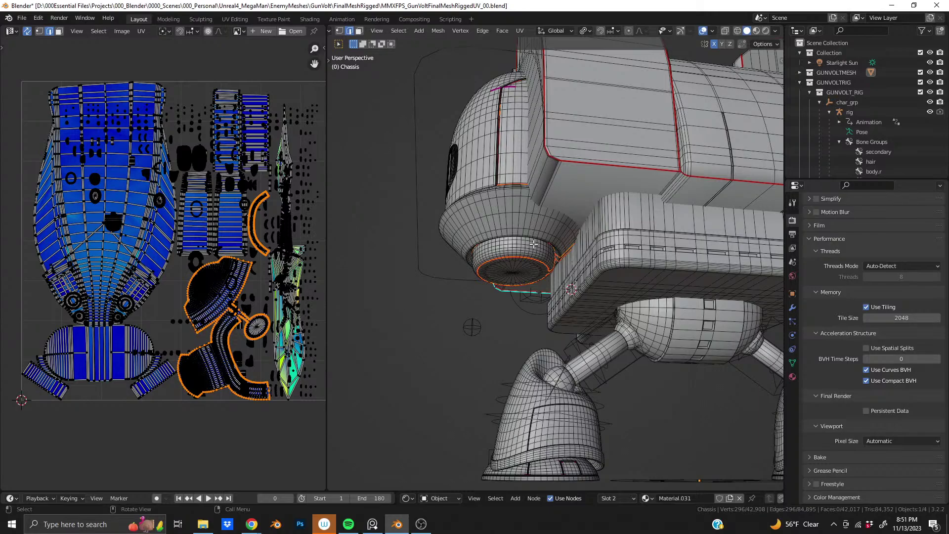
Step: Select the short end edges of the curved blue strip island in the UV layout with Pick Shortest Path
scroll(262, 240, "up", 6)
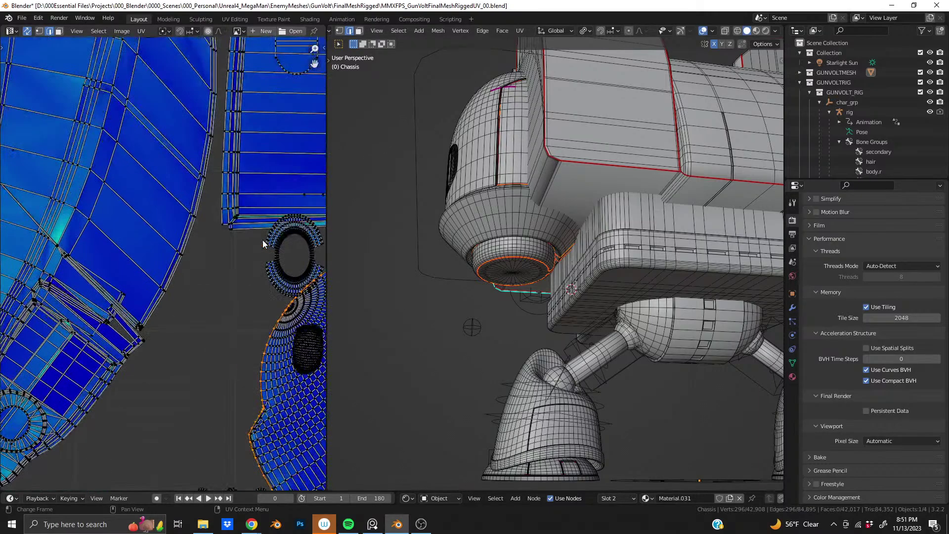
scroll(173, 240, "down", 2)
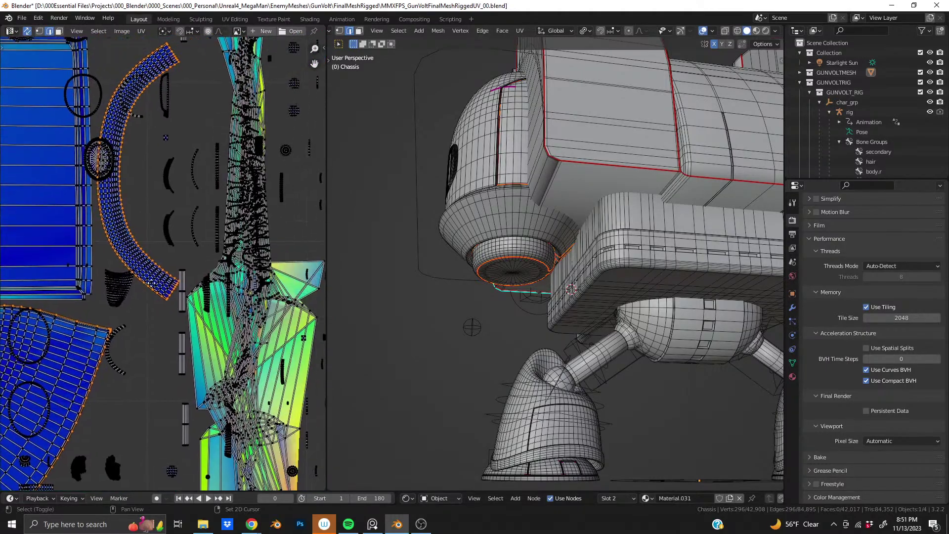
scroll(182, 264, "up", 3)
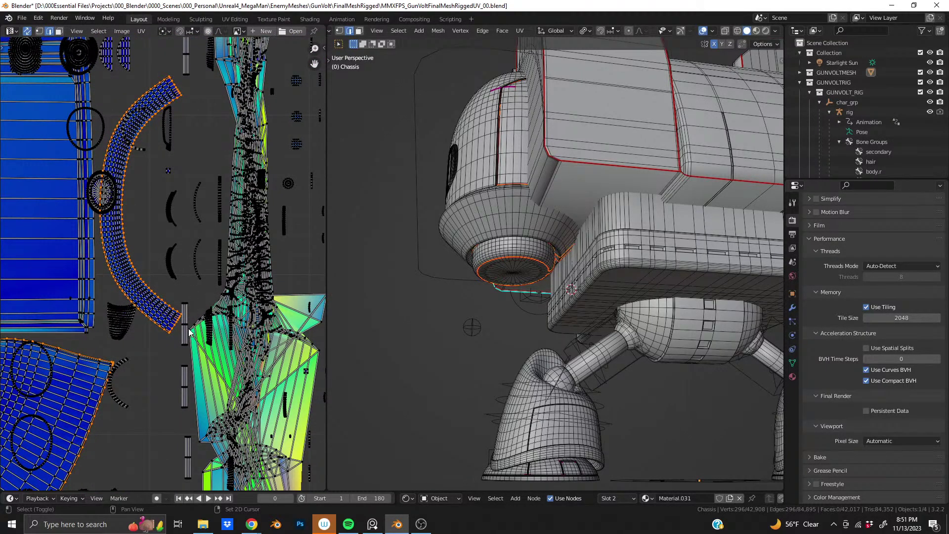
middle_click_drag(191, 336, 109, 170, "ctrl")
scroll(498, 222, "up", 5)
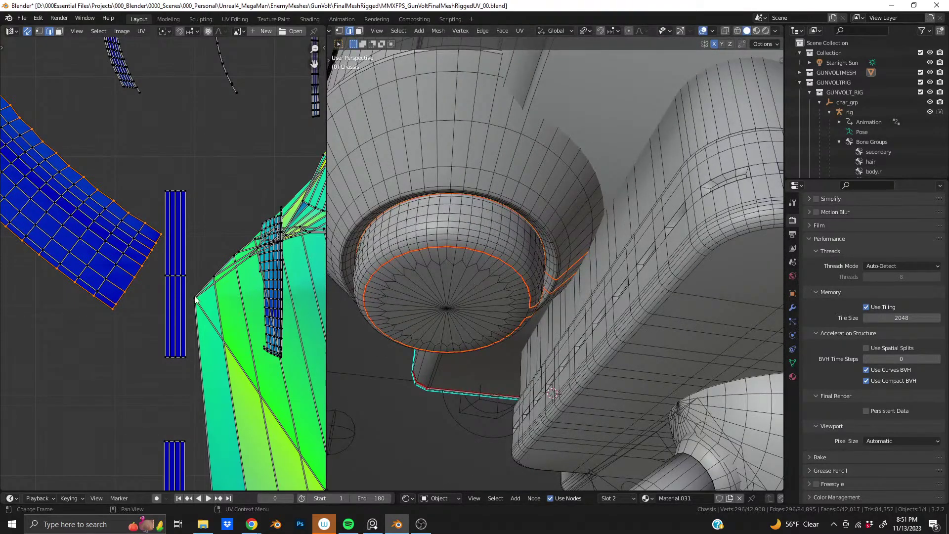
left_click_drag(69, 203, 244, 349)
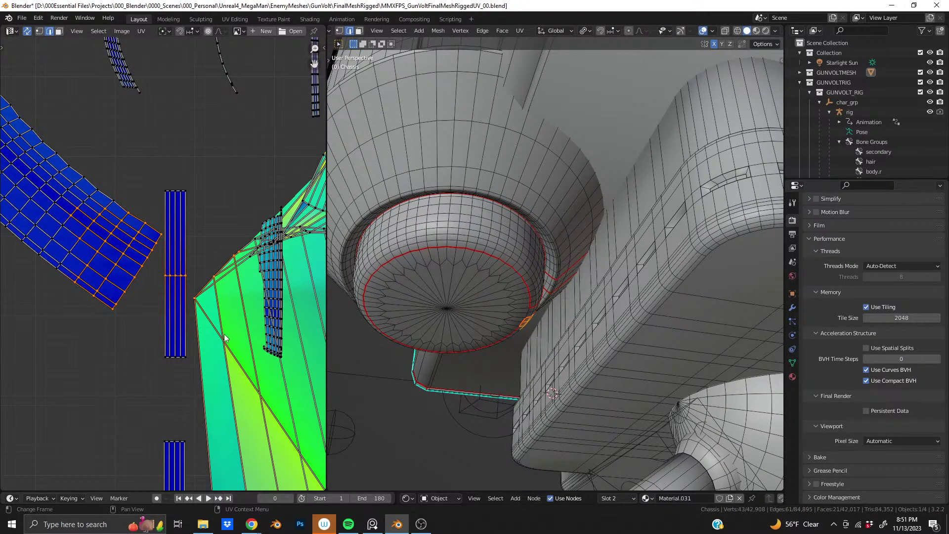
left_click(119, 301, "alt")
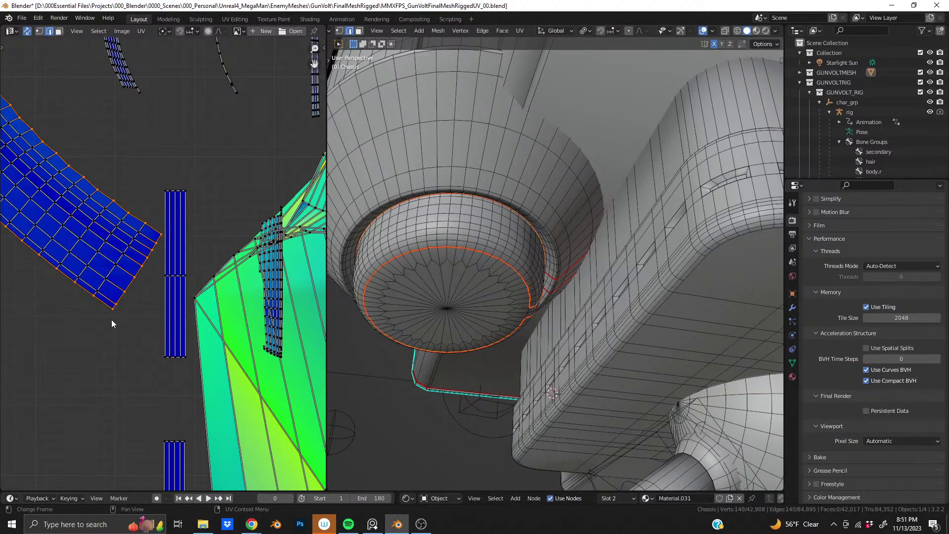
left_click(114, 312)
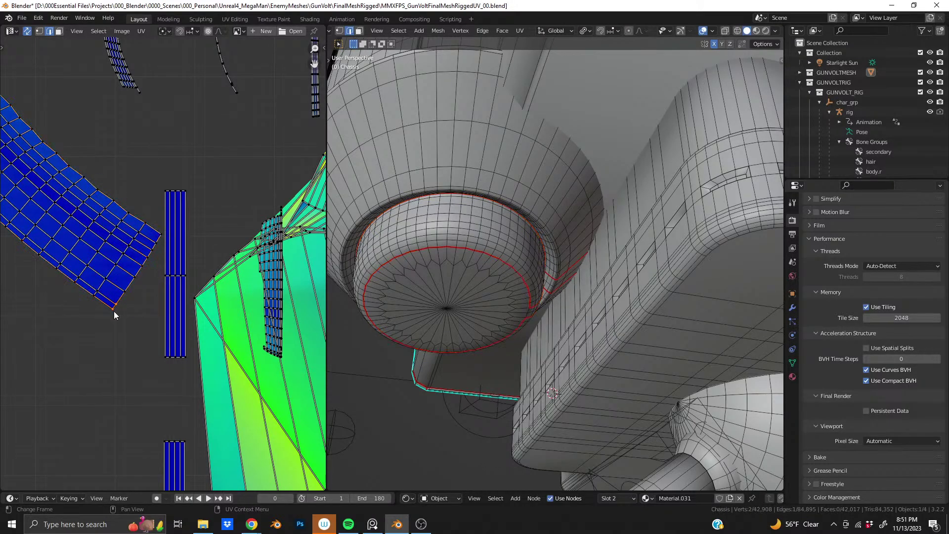
left_click(163, 239, "ctrl")
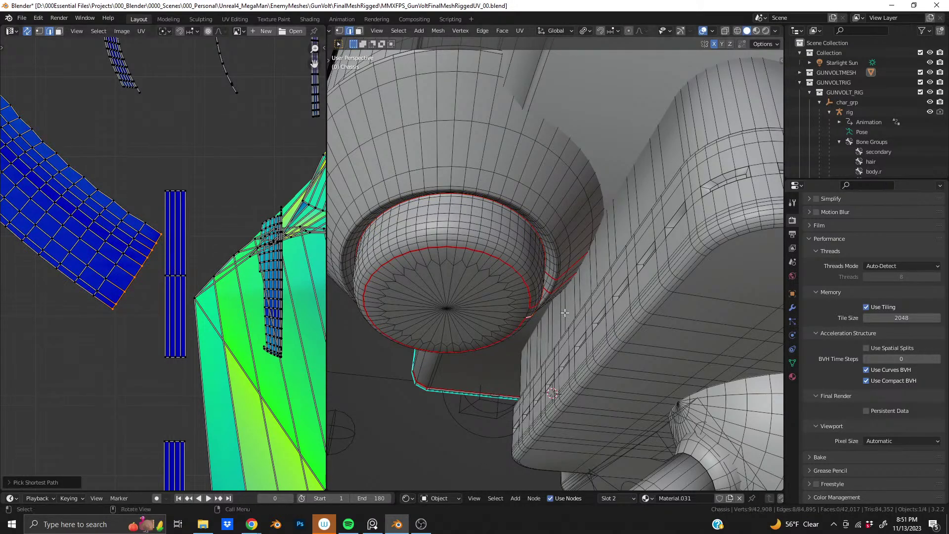
Step: Clear the seam from the selected short edge run between the cap's rim and the groove
middle_click_drag(554, 317, 487, 242)
scroll(488, 282, "up", 4)
right_click(486, 242)
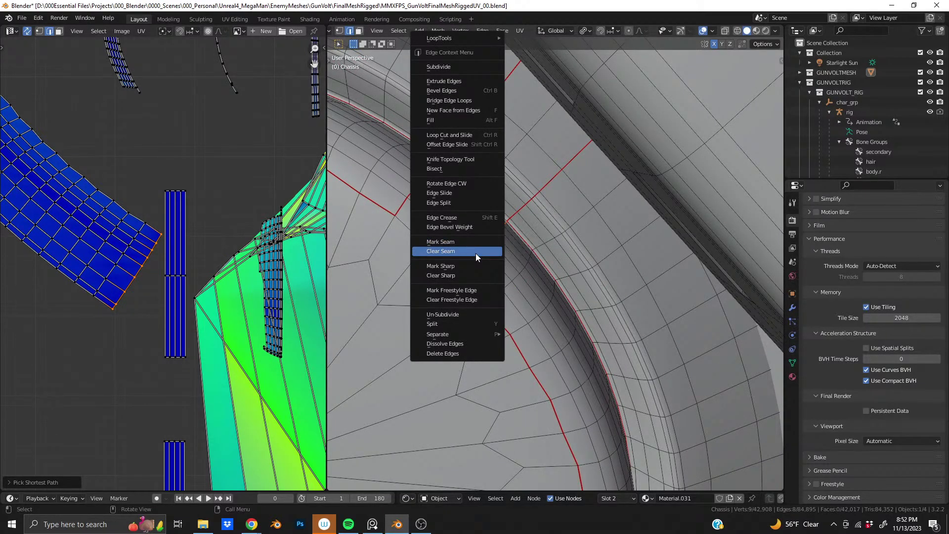
left_click(476, 253)
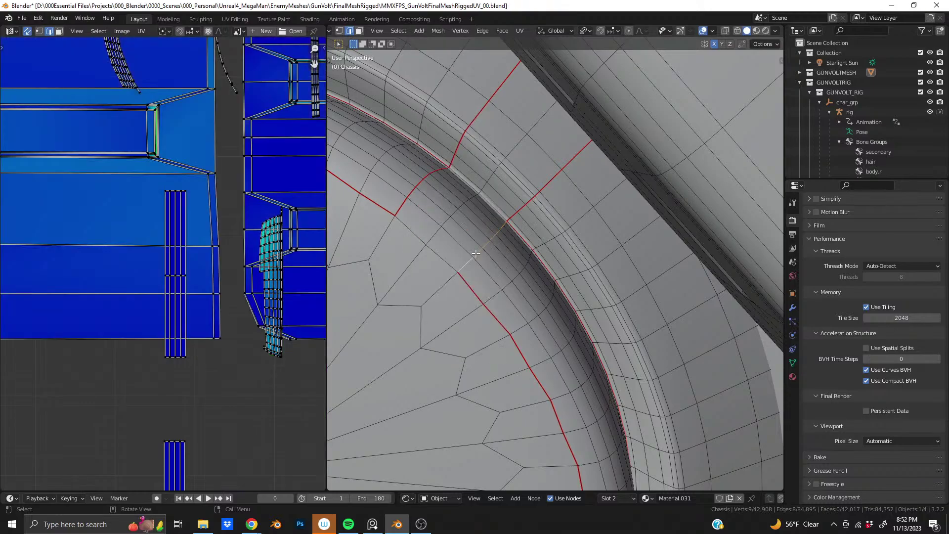
Step: Select the redundant seam line running outward from the groove across the dome's underside with Pick Shortest Path
middle_click_drag(490, 238, 451, 246)
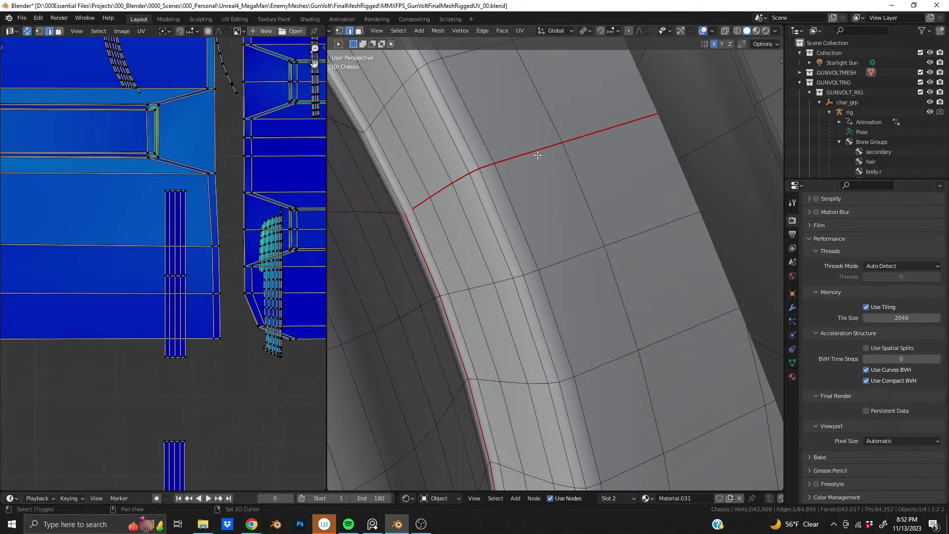
middle_click_drag(538, 155, 505, 275, "shift")
left_click(595, 222, "ctrl+shift")
middle_click_drag(589, 221, 514, 251)
middle_click_drag(604, 104, 541, 311, "shift")
mouse_move(574, 198)
middle_mouse_down("shift")
mouse_move(540, 313)
mouse_move(569, 347)
middle_mouse_up("shift")
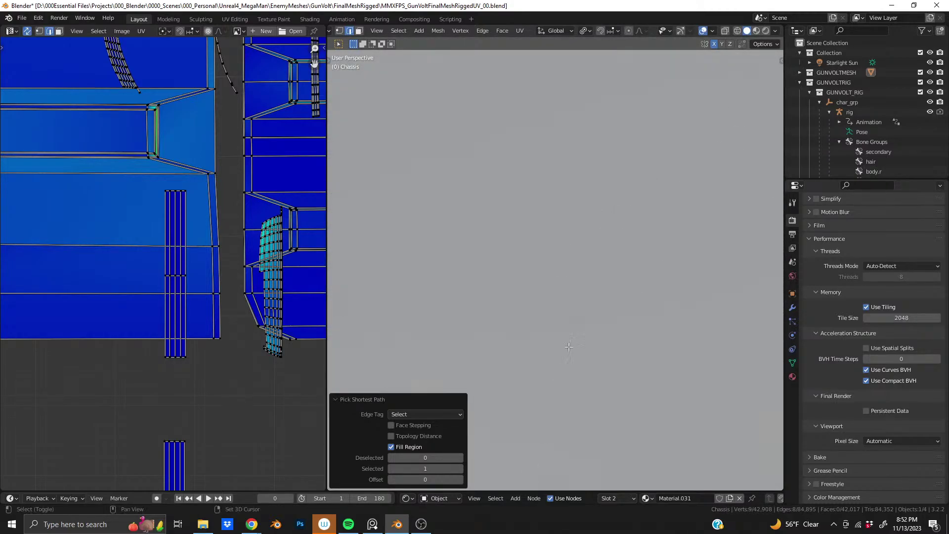
Step: Trace the selected seam line through the mesh in X-ray to locate where it continues, then return to the solid view
left_click(725, 30)
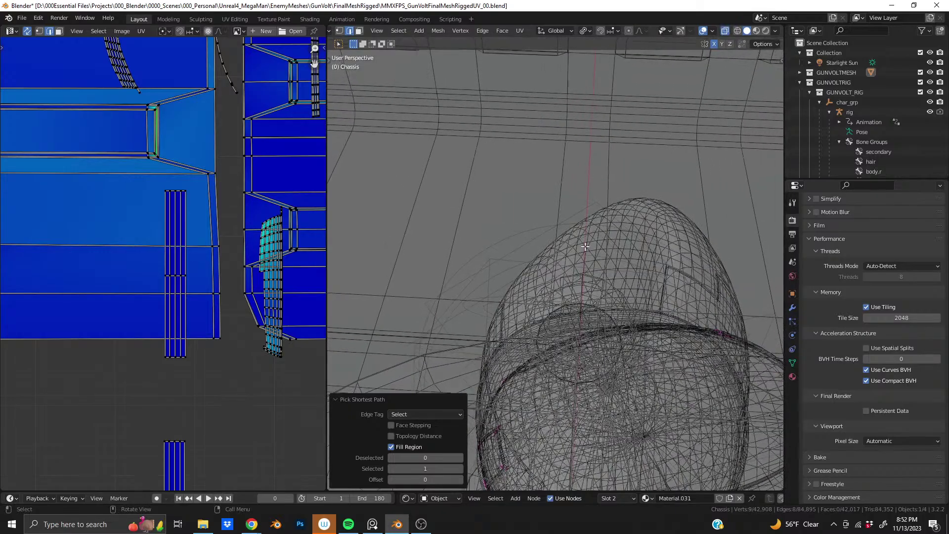
scroll(554, 267, "down", 6)
middle_click_drag(562, 277, 447, 279)
scroll(555, 306, "up", 6)
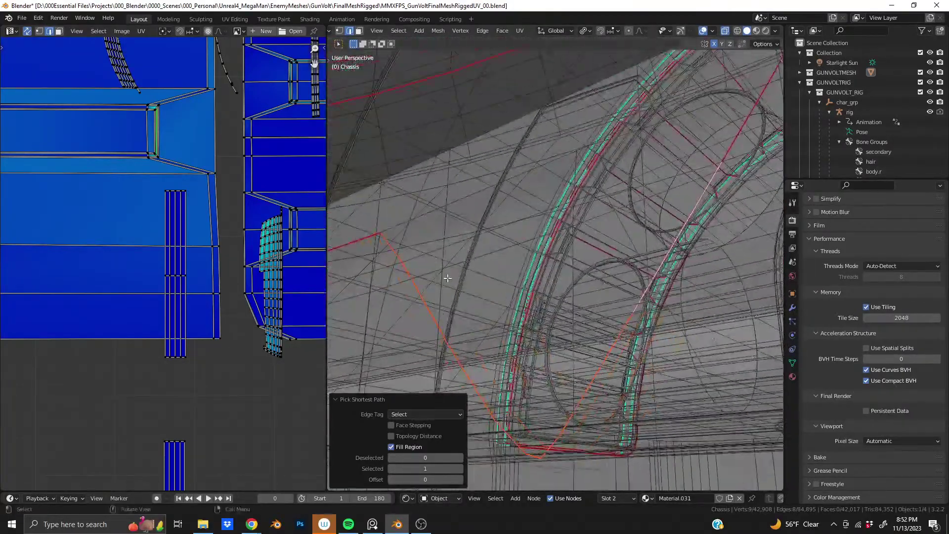
middle_click_drag(576, 255, 623, 157)
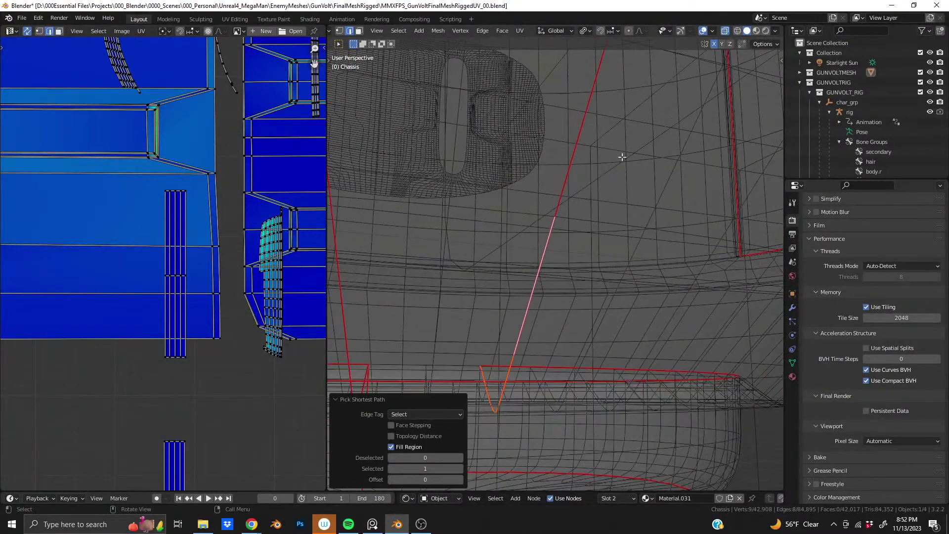
left_click(728, 32)
Step: Add the remaining edges of the line up to the horizontal crease seam and clear the seam from the whole selection
middle_click_drag(569, 126, 525, 382, "shift")
left_click(566, 236, "shift")
left_click(570, 214, "shift")
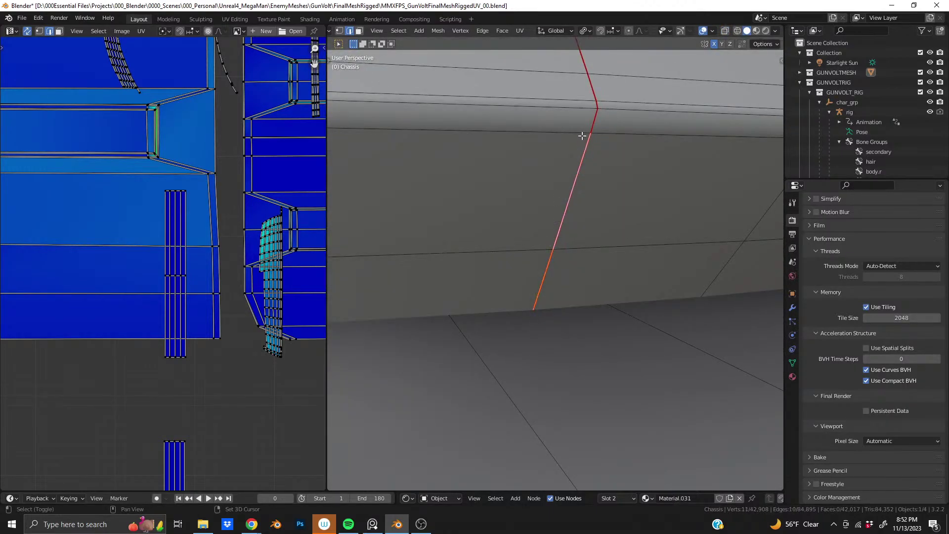
middle_click_drag(583, 135, 530, 342, "shift")
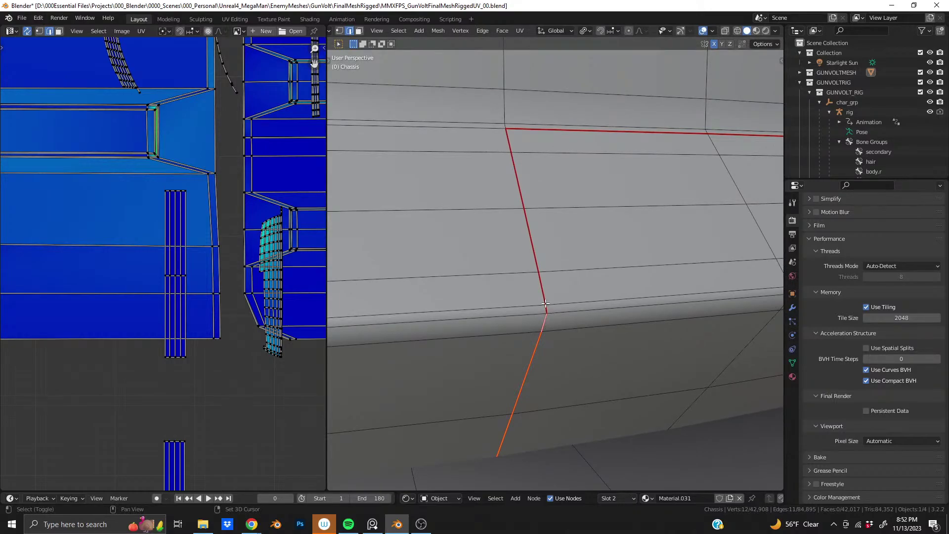
right_click(514, 146)
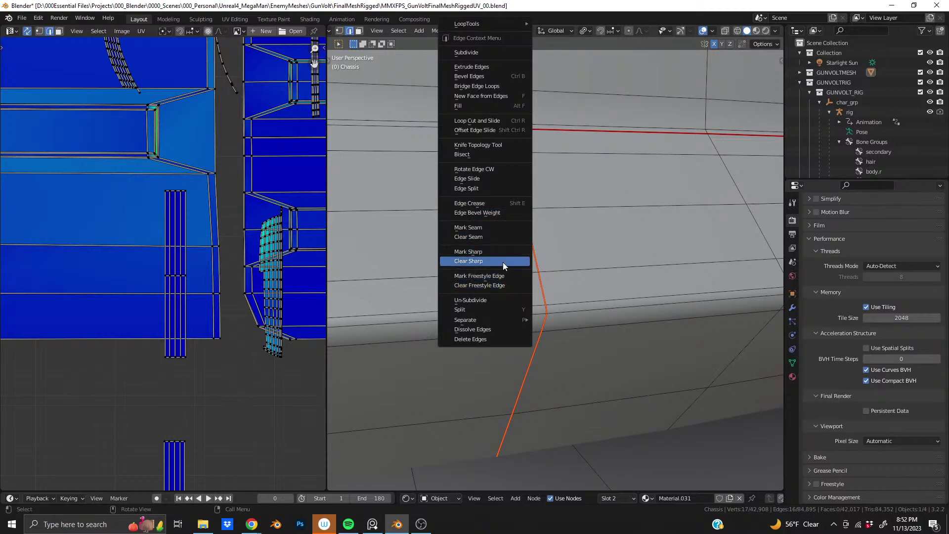
left_click(501, 236)
Step: Select the linked dome island in the UV layout and examine which part of the model it covers
scroll(186, 290, "down", 5)
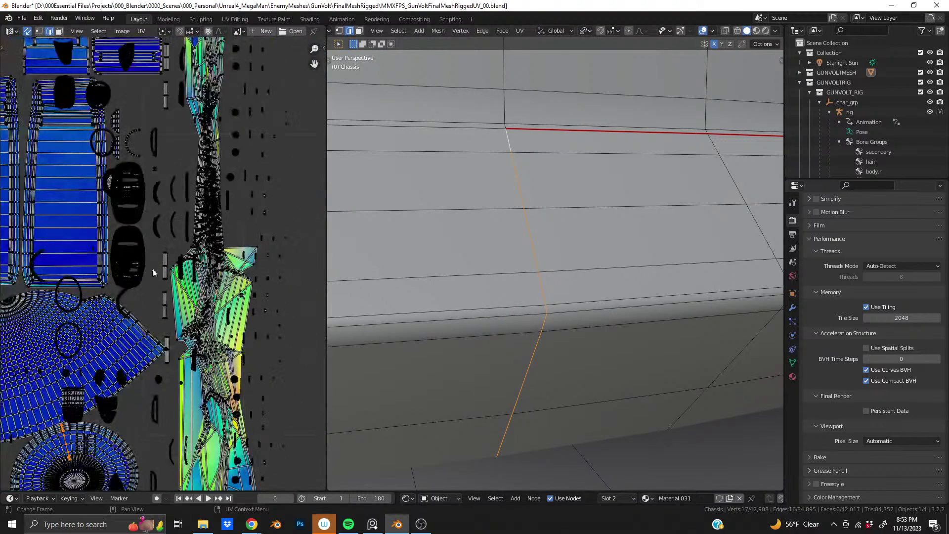
scroll(185, 291, "up", 1)
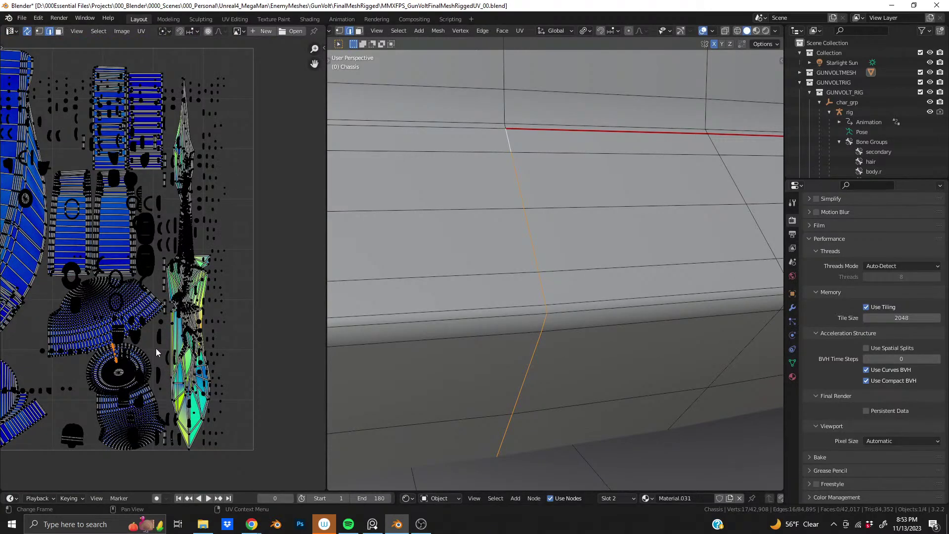
middle_click_drag(153, 344, 127, 254)
scroll(239, 271, "up", 6)
scroll(238, 270, "down", 1)
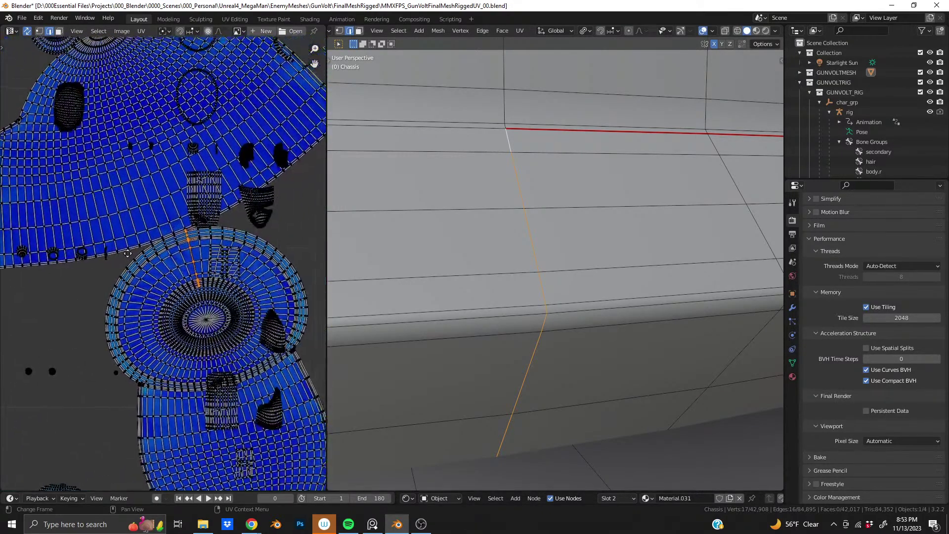
scroll(198, 247, "down", 5)
scroll(196, 224, "up", 2)
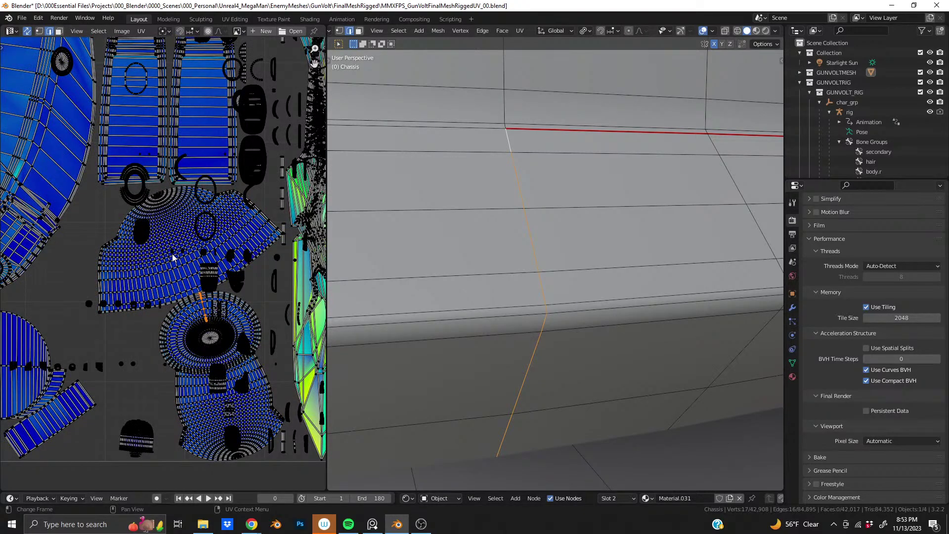
key("l")
scroll(532, 189, "down", 8)
middle_click_drag(538, 197, 690, 185)
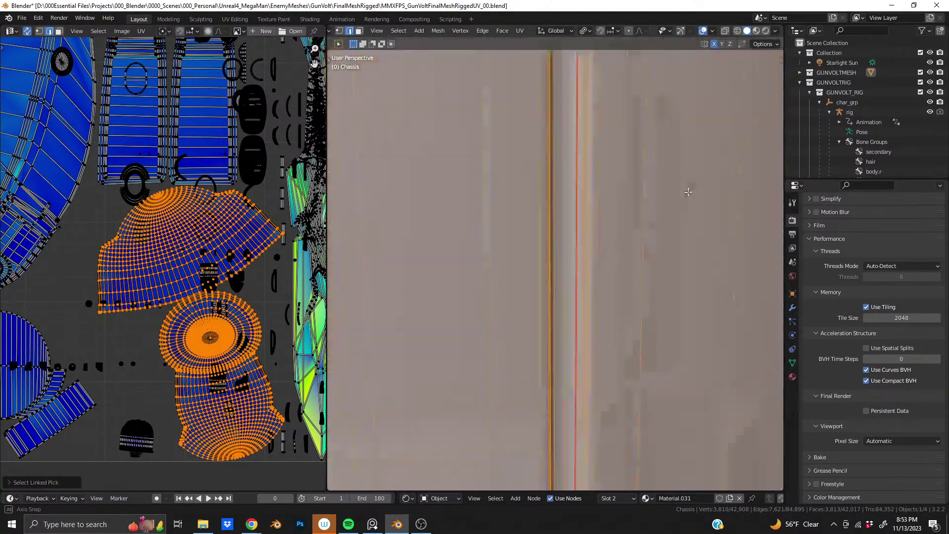
scroll(618, 186, "down", 9)
middle_click_drag(521, 260, 560, 258)
scroll(559, 258, "up", 8)
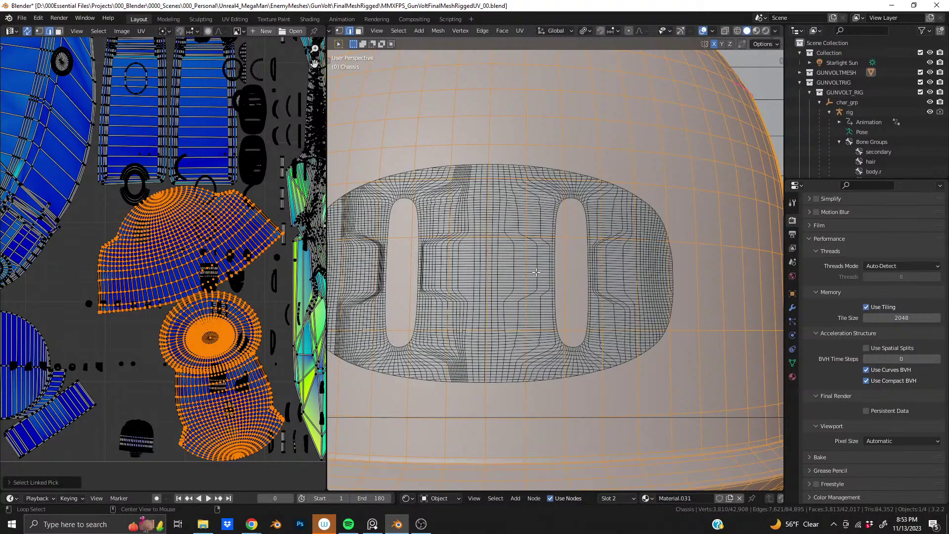
Step: Clear the selection, select the linked visor panel on the dome's front and examine its island in the UV layout
key("alt+a")
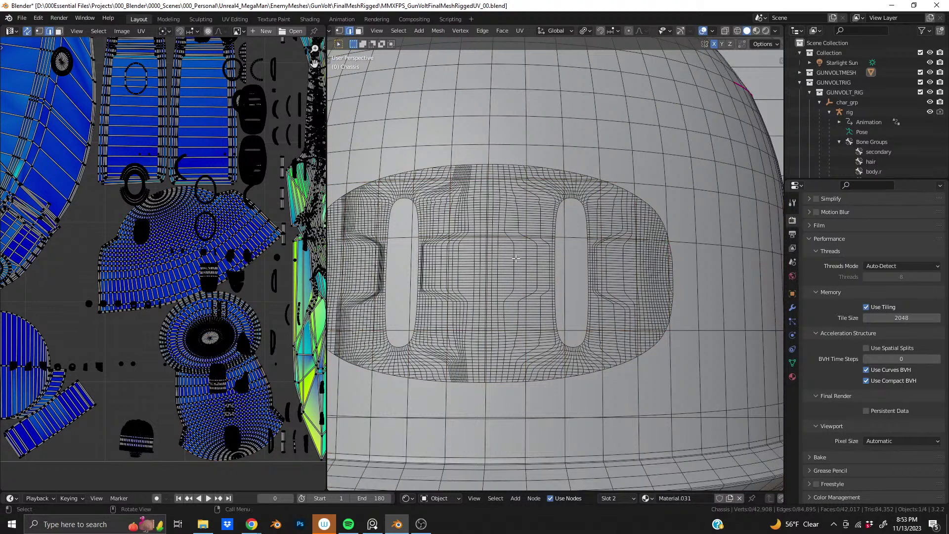
scroll(543, 299, "up", 4)
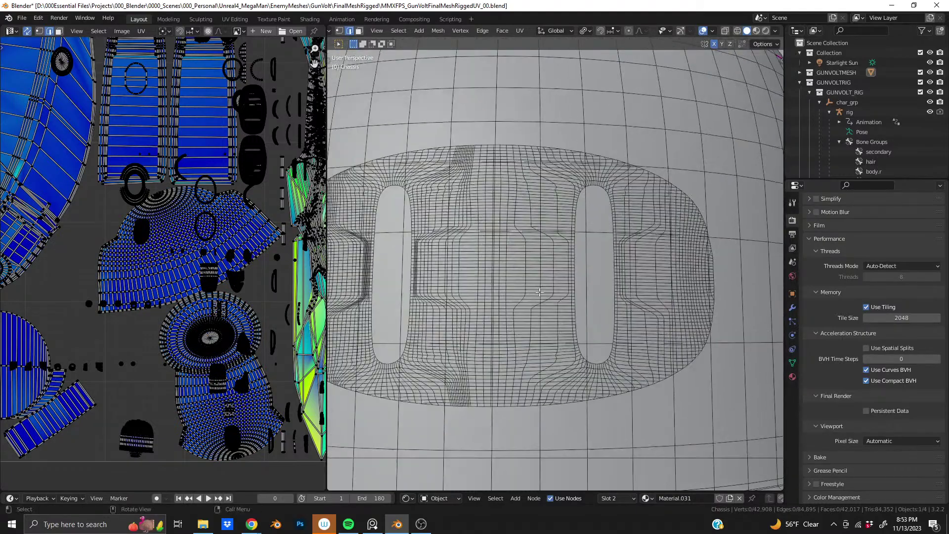
key("l")
scroll(533, 295, "down", 4)
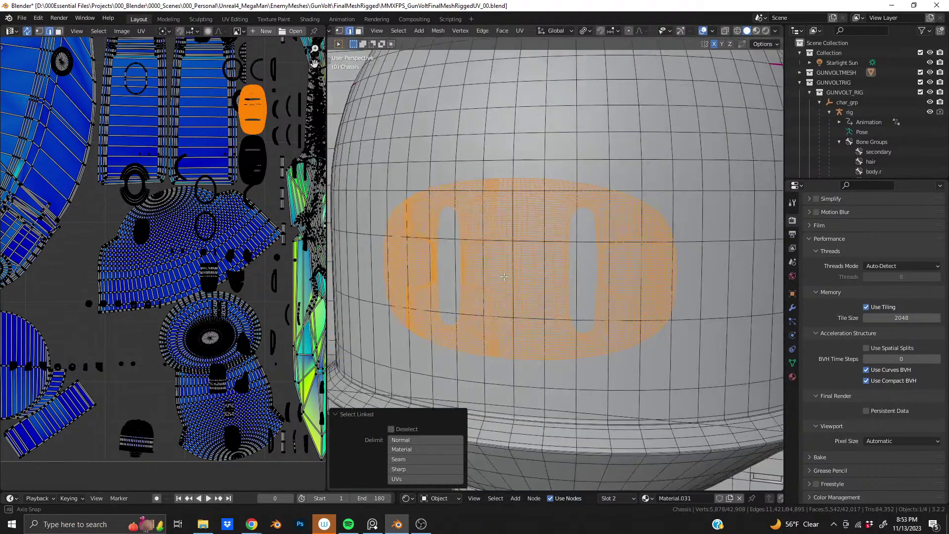
scroll(248, 207, "up", 4)
middle_click_drag(257, 99, 175, 227)
scroll(175, 228, "up", 2)
scroll(175, 228, "down", 2)
scroll(175, 229, "down", 5)
scroll(212, 220, "up", 6)
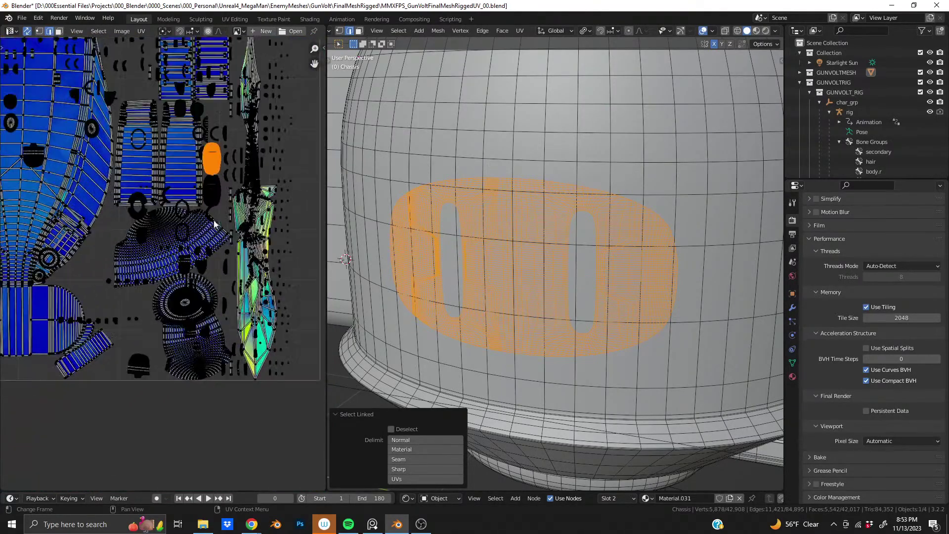
scroll(192, 229, "down", 1)
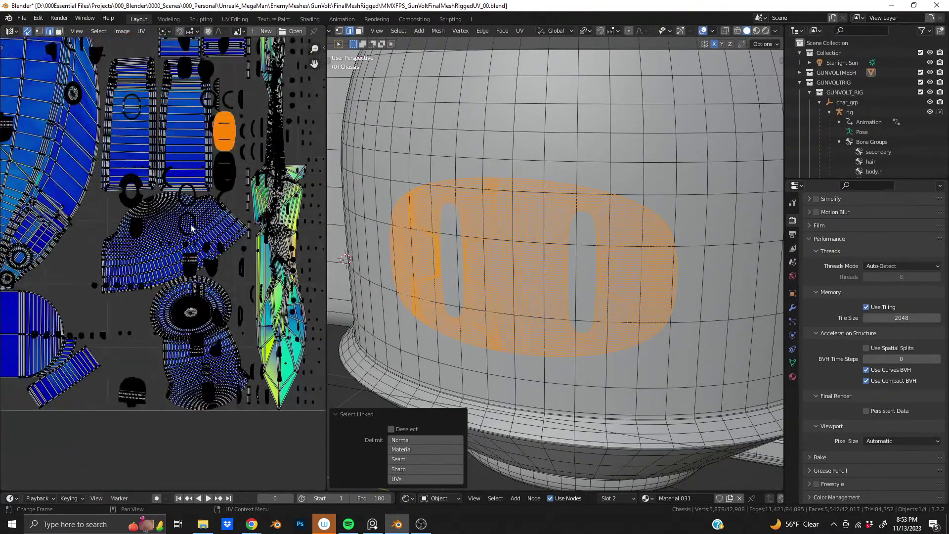
Step: Select the linked ring-shaped island above the dome's UVs, look for its part on the model and clear the selection
left_click(132, 203)
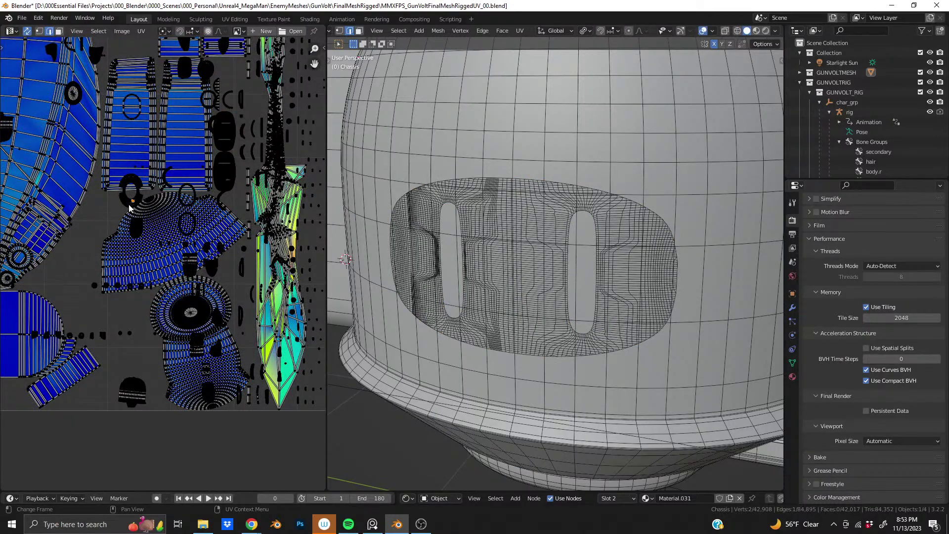
key("l")
scroll(581, 272, "down", 10)
middle_click_drag(580, 272, 546, 233)
scroll(583, 306, "up", 6)
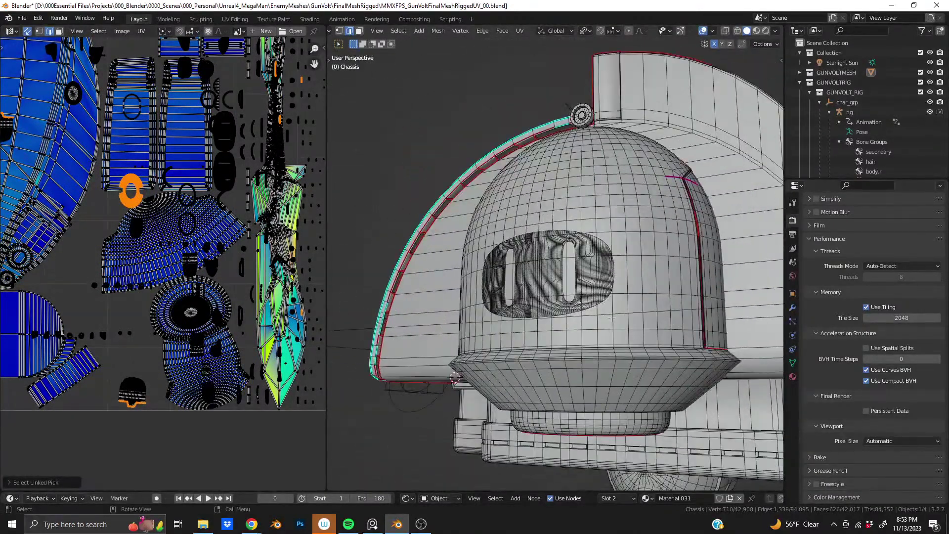
middle_click_drag(612, 318, 658, 278)
key("alt+a")
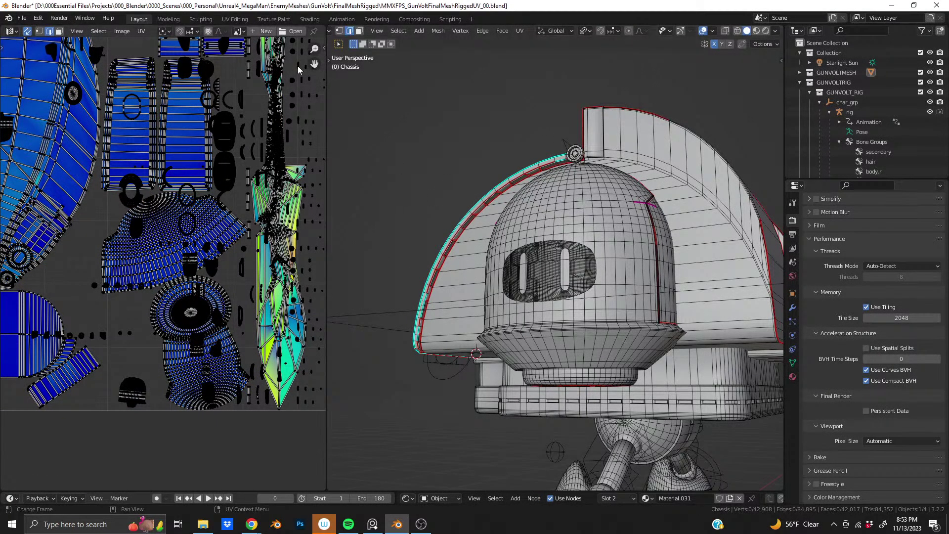
Step: Pick a seam edge on the fin beside the dome and extend the selection to all similar edges by seam
left_click(408, 33)
middle_click_drag(639, 169, 596, 276, "shift")
scroll(597, 277, "up", 12)
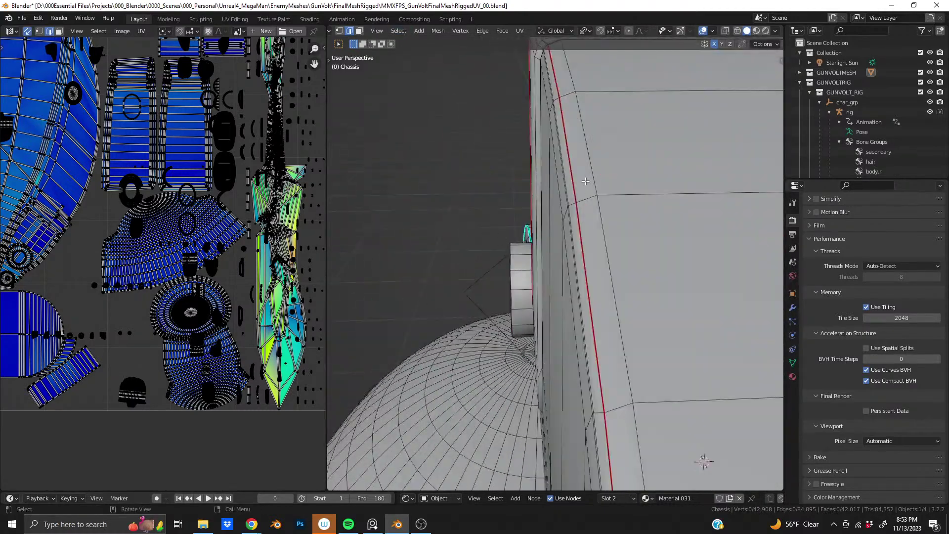
left_click(397, 31)
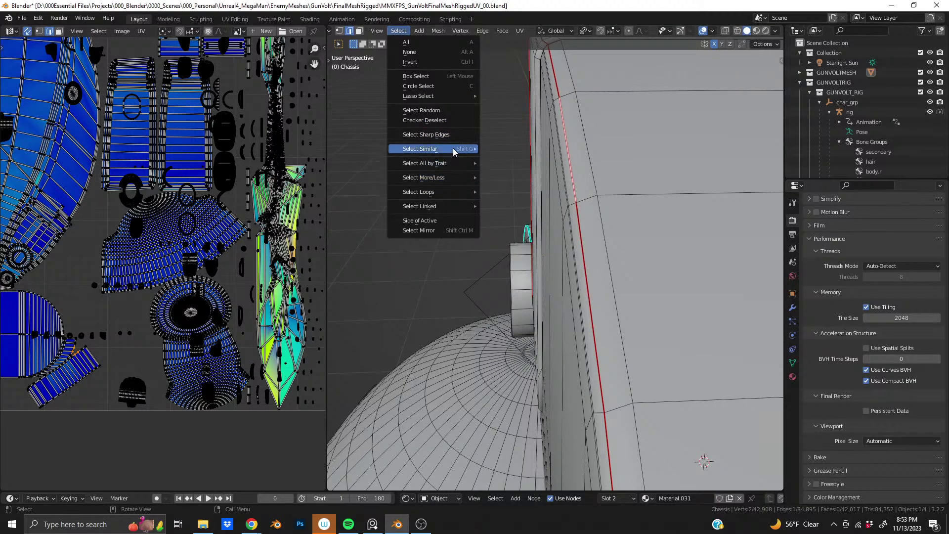
mouse_move(456, 150)
left_click(524, 213)
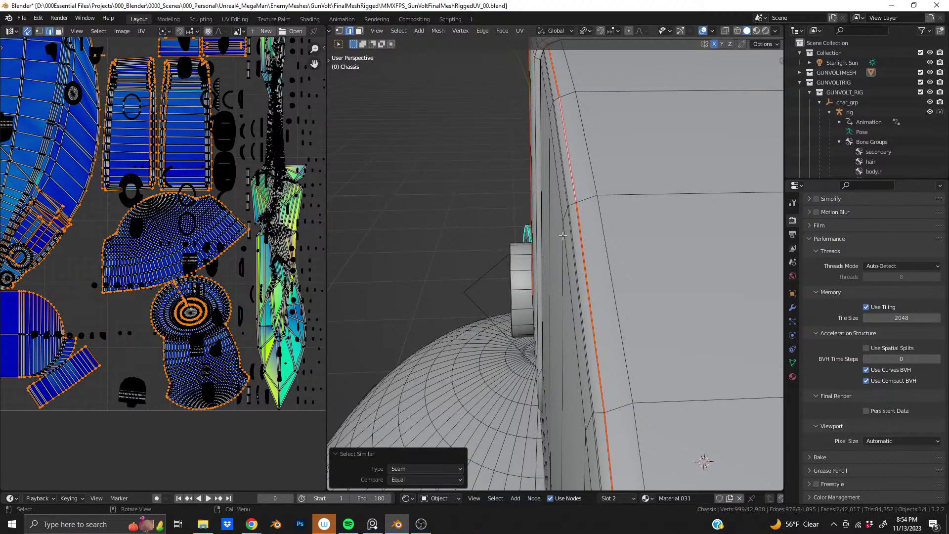
Step: Inspect the selected seams around the dome's UVs, mirror the edge selection across the X axis and mark the mirrored edges as seams
scroll(563, 235, "down", 8)
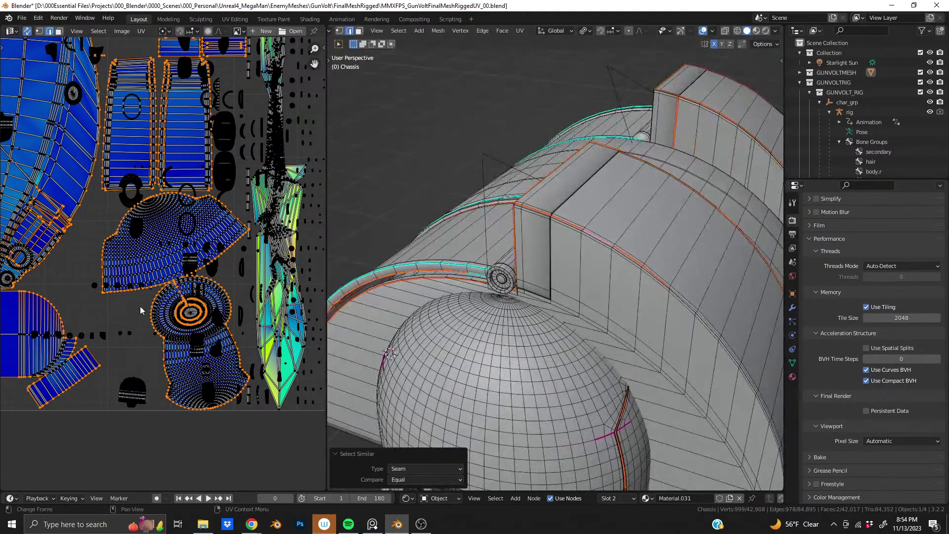
scroll(141, 310, "up", 8)
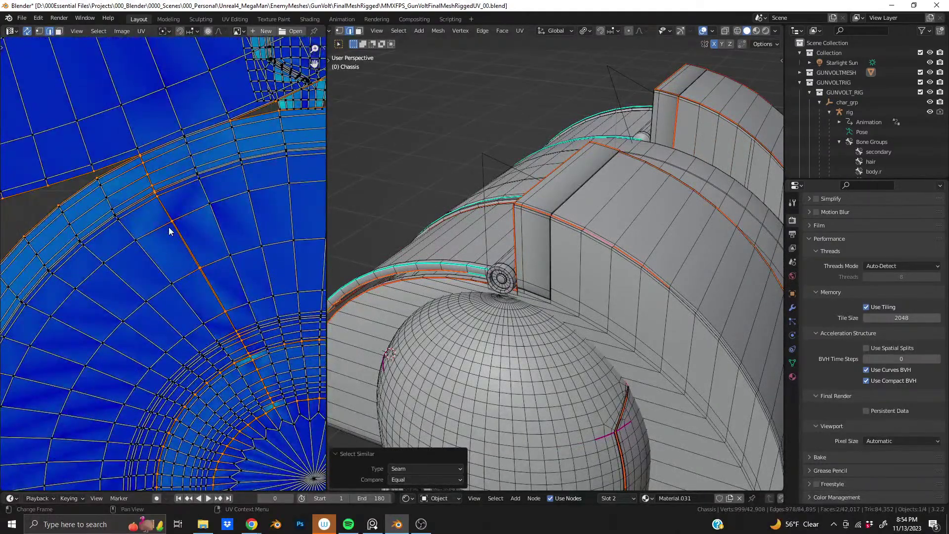
scroll(170, 231, "down", 2)
scroll(171, 231, "down", 4)
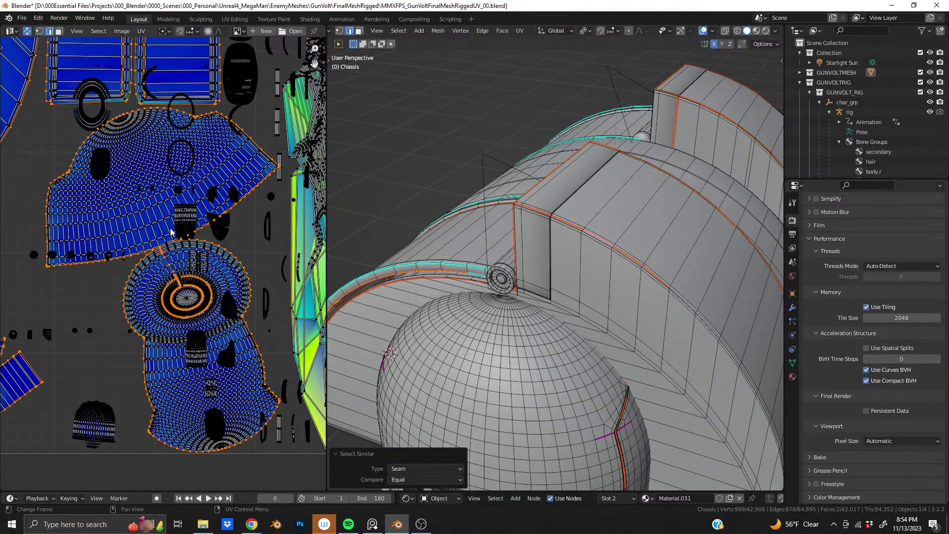
scroll(522, 254, "down", 5)
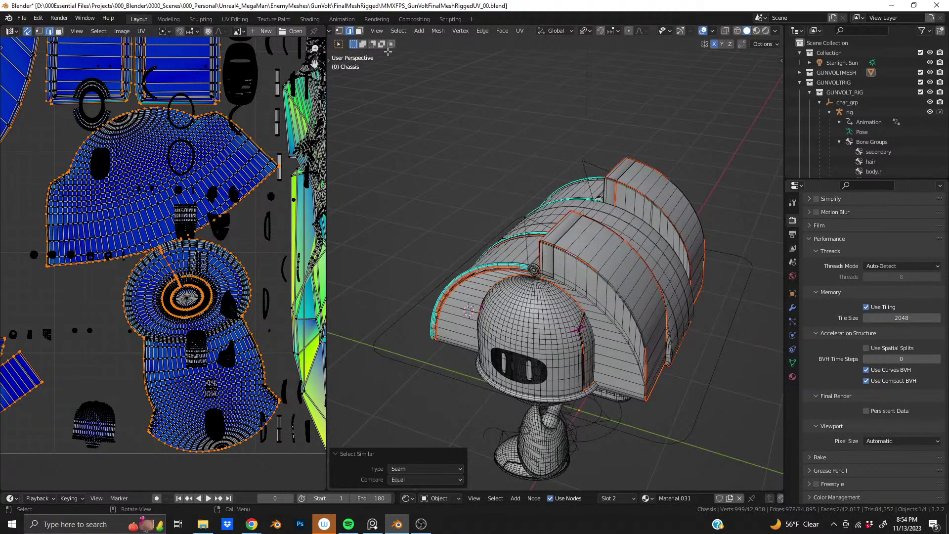
left_click(405, 32)
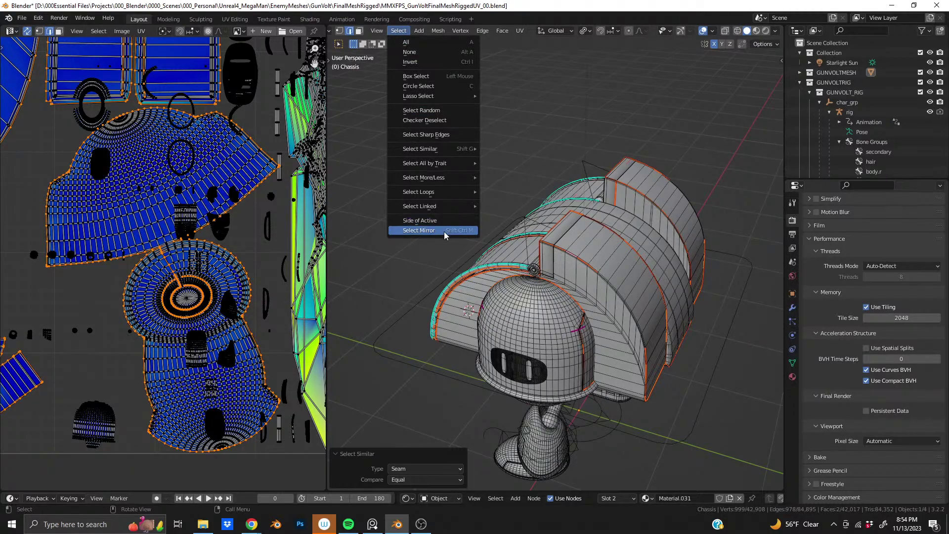
left_click(444, 231)
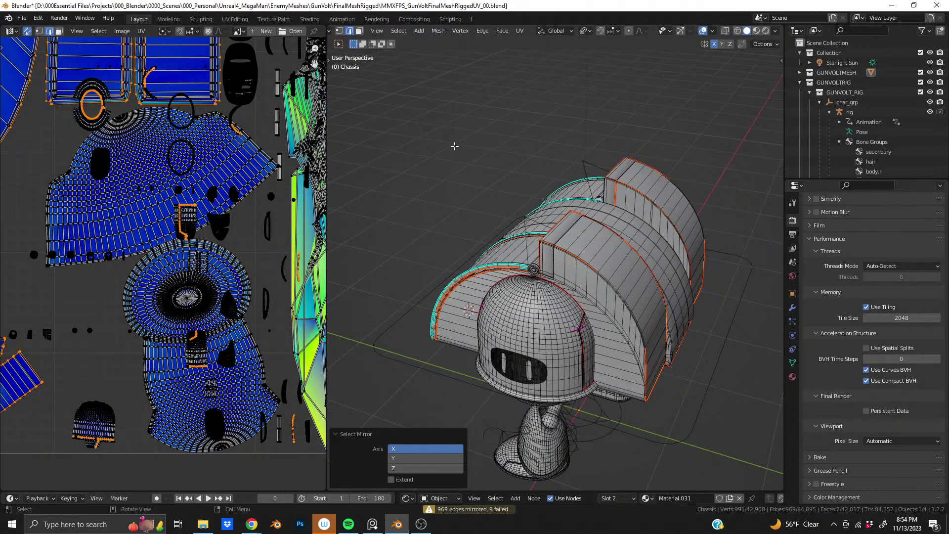
key("ctrl+e")
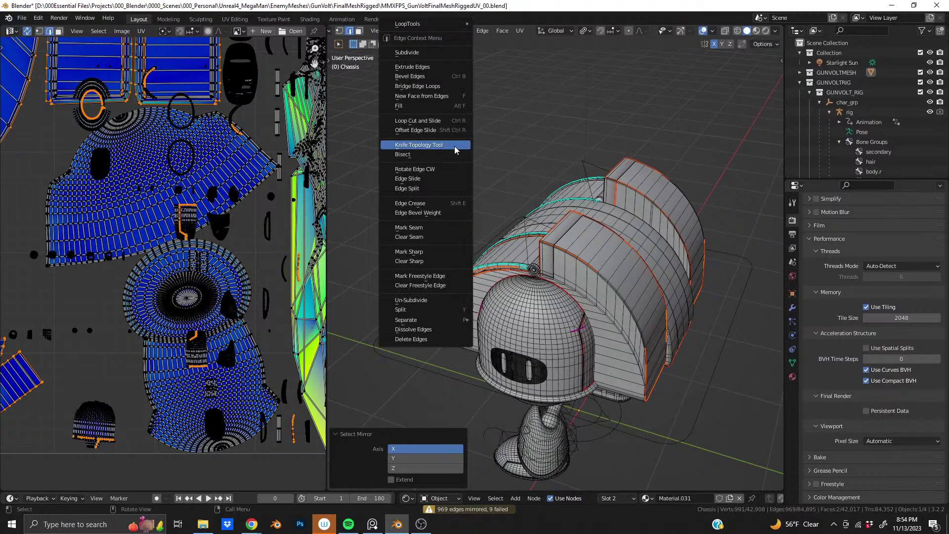
left_click(434, 228)
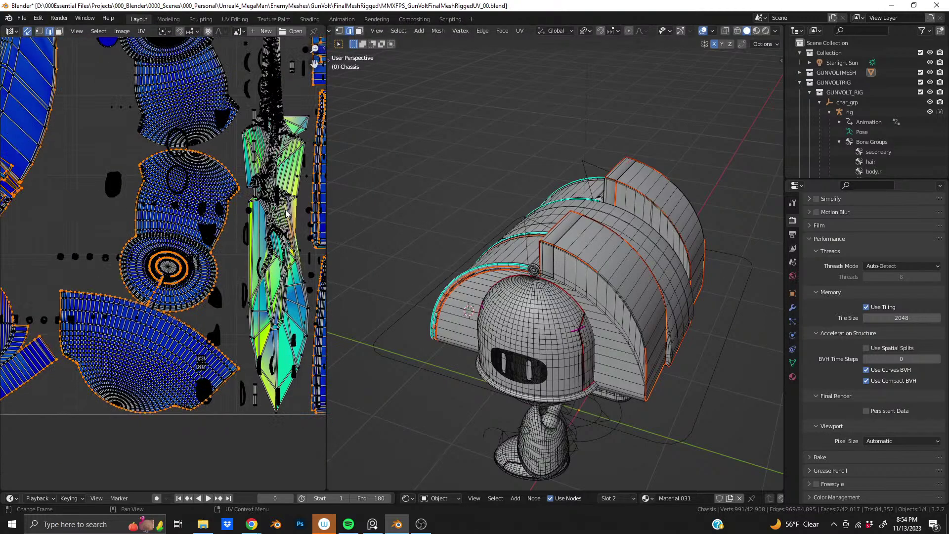
Step: Examine the updated UV layout, comparing the dome halves, body and strip islands for stretch and symmetry
scroll(286, 214, "down", 7)
scroll(187, 228, "up", 5)
middle_click_drag(211, 154, 257, 264)
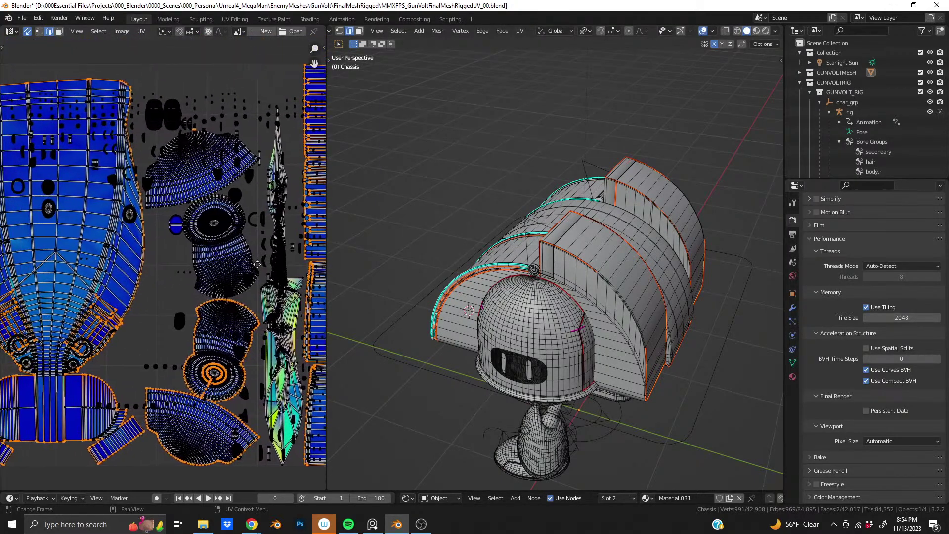
scroll(263, 271, "down", 5)
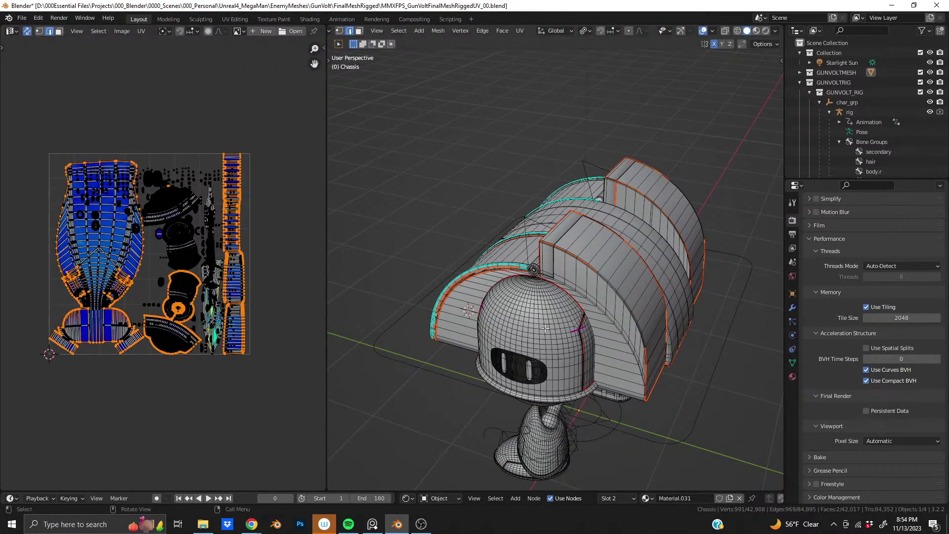
scroll(545, 328, "up", 1)
middle_click_drag(545, 328, 597, 223, "shift")
scroll(162, 260, "up", 4)
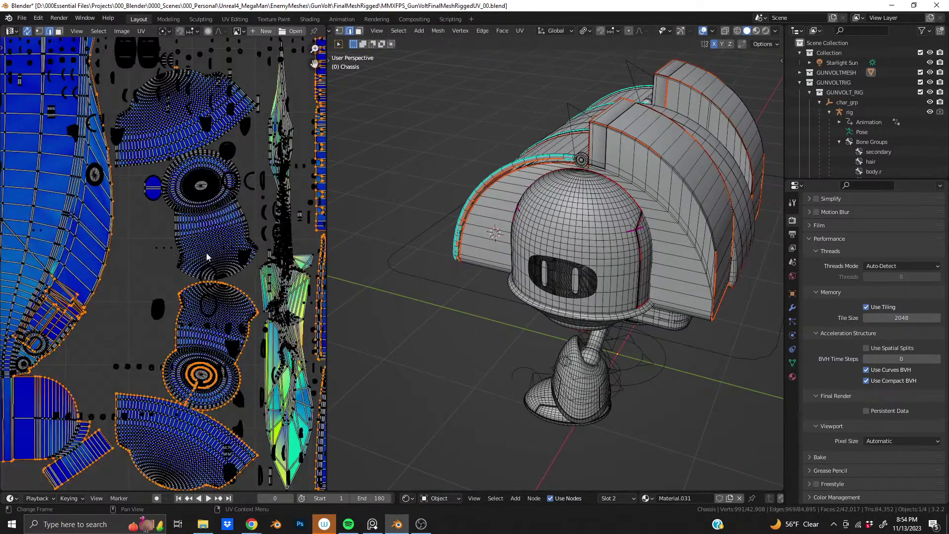
scroll(207, 256, "down", 5)
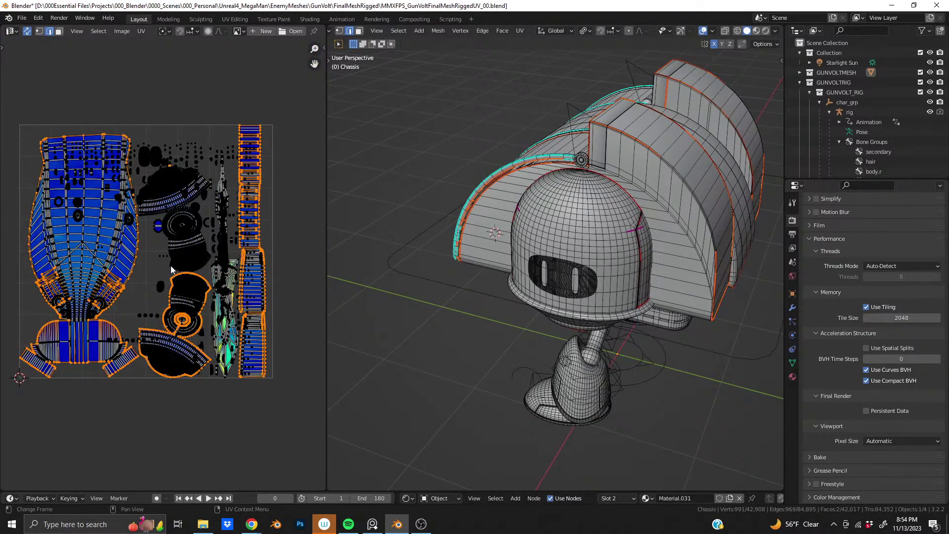
scroll(171, 265, "up", 2)
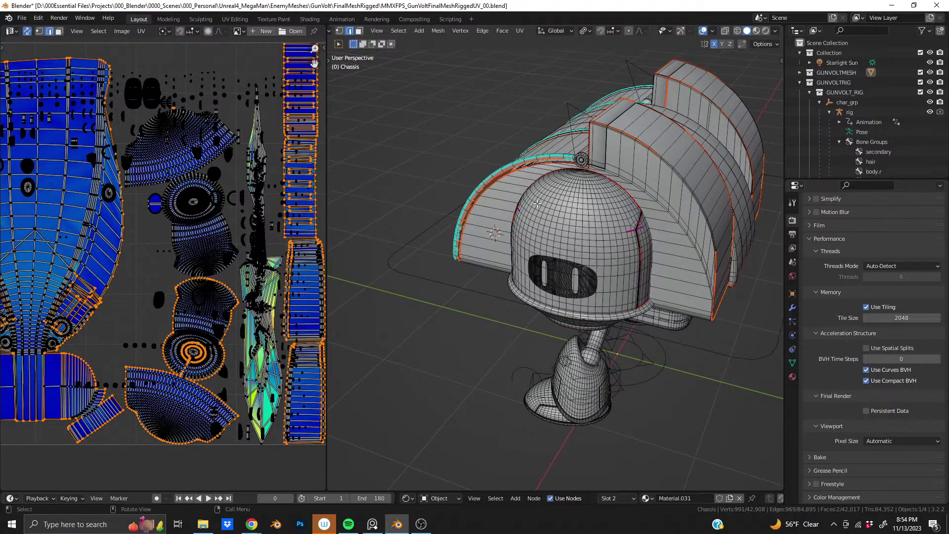
scroll(239, 227, "down", 5)
scroll(223, 238, "up", 3)
scroll(215, 245, "down", 3)
scroll(208, 256, "up", 1)
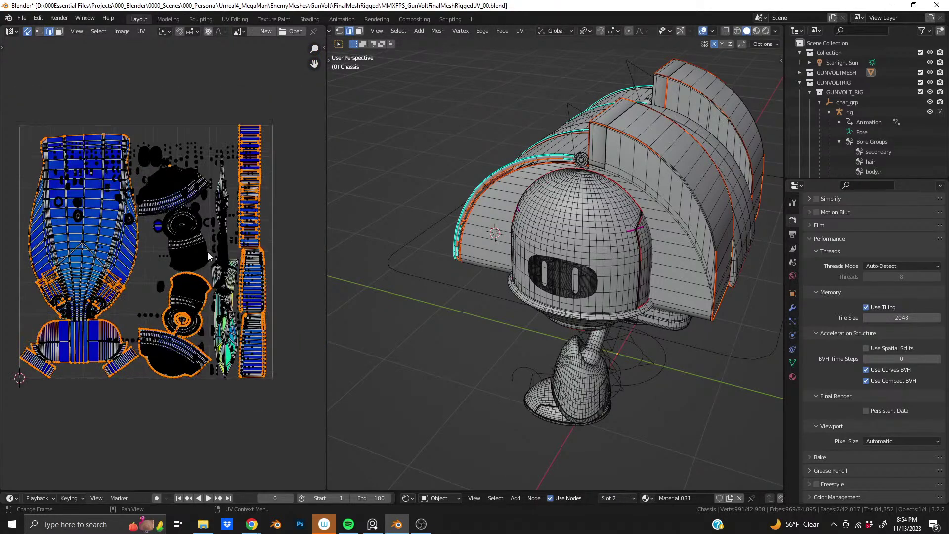
Step: View the chassis and its marked seams from the side and save the file
middle_click_drag(404, 239, 596, 268)
scroll(596, 268, "down", 2)
key("ctrl+s")
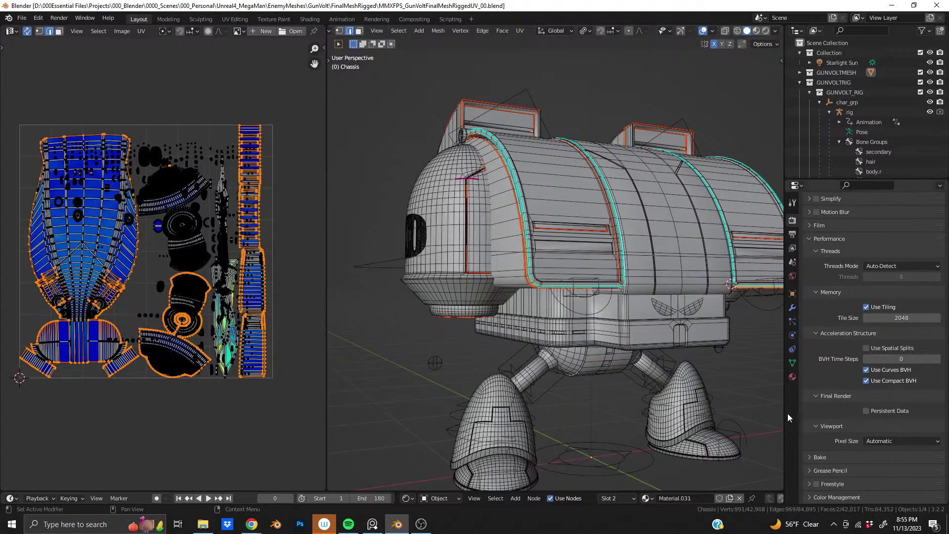
Step: Examine the grooved side panel on the model and inspect the stretch around the grooves in the strip-shaped UV islands
middle_click_drag(608, 250, 474, 245)
middle_click_drag(474, 244, 402, 211)
scroll(417, 217, "up", 6)
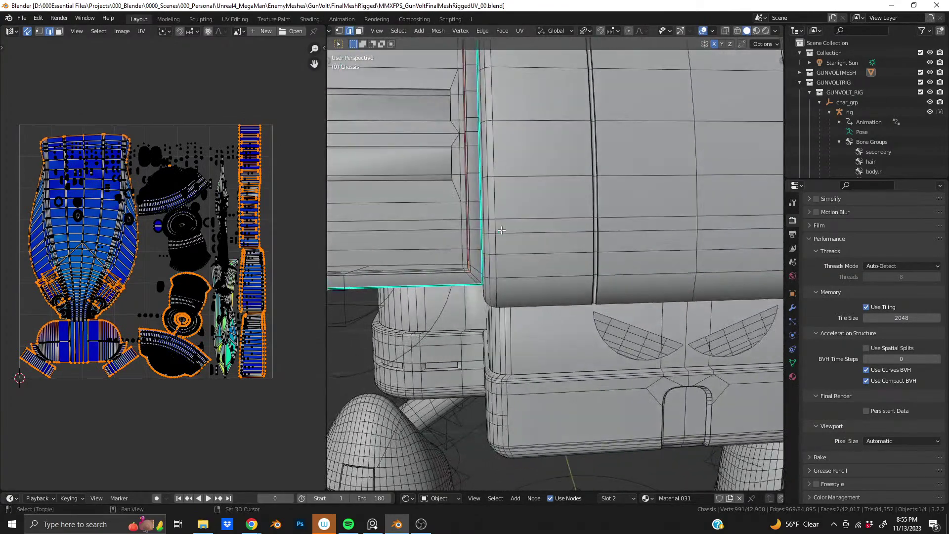
scroll(573, 268, "down", 3)
scroll(573, 268, "up", 7)
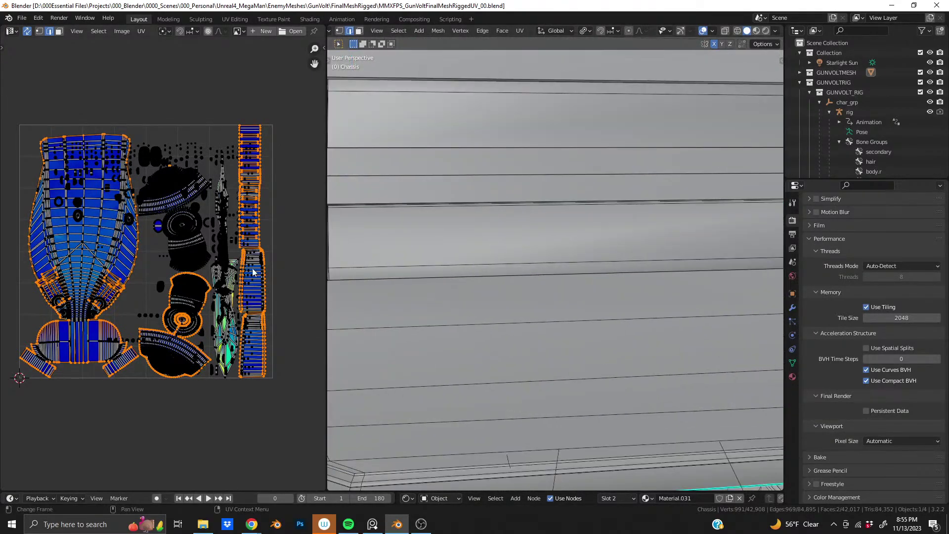
scroll(185, 244, "up", 1)
scroll(184, 244, "up", 2)
middle_click_drag(225, 254, 78, 191)
scroll(79, 191, "down", 3)
middle_click_drag(166, 191, 203, 143)
scroll(180, 251, "up", 6)
scroll(196, 325, "down", 2)
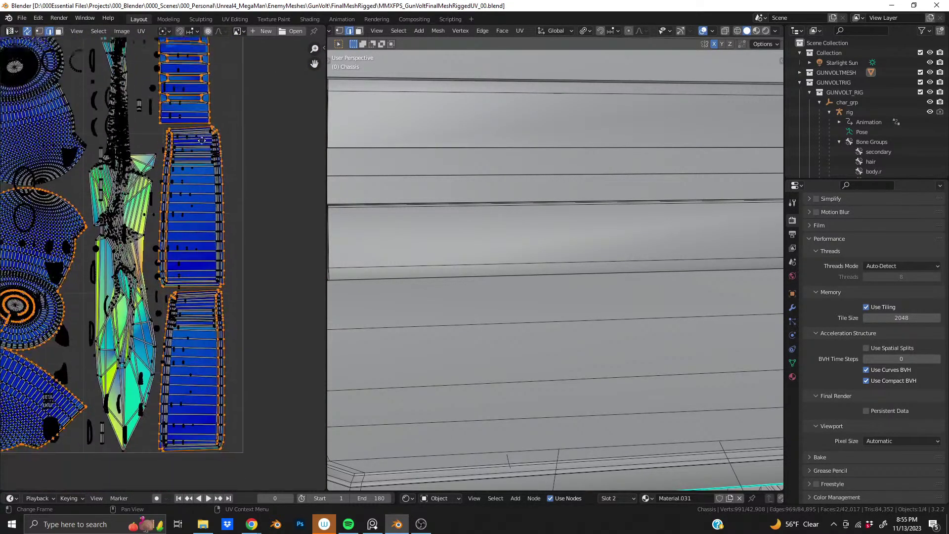
middle_click_drag(200, 336, 197, 319)
scroll(197, 319, "up", 2)
middle_click_drag(182, 230, 178, 277)
scroll(165, 249, "up", 3)
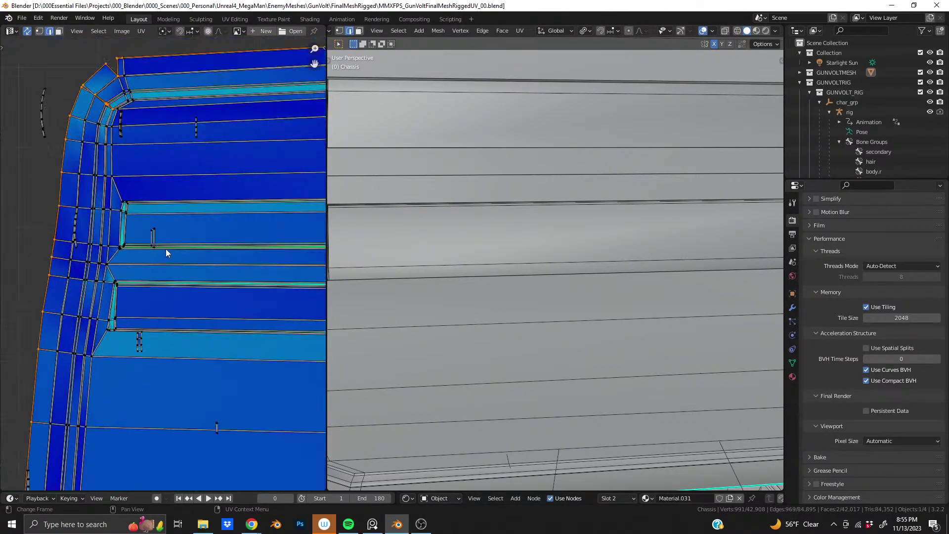
scroll(60, 119, "up", 2)
middle_click_drag(60, 120, 127, 233)
scroll(113, 206, "up", 3)
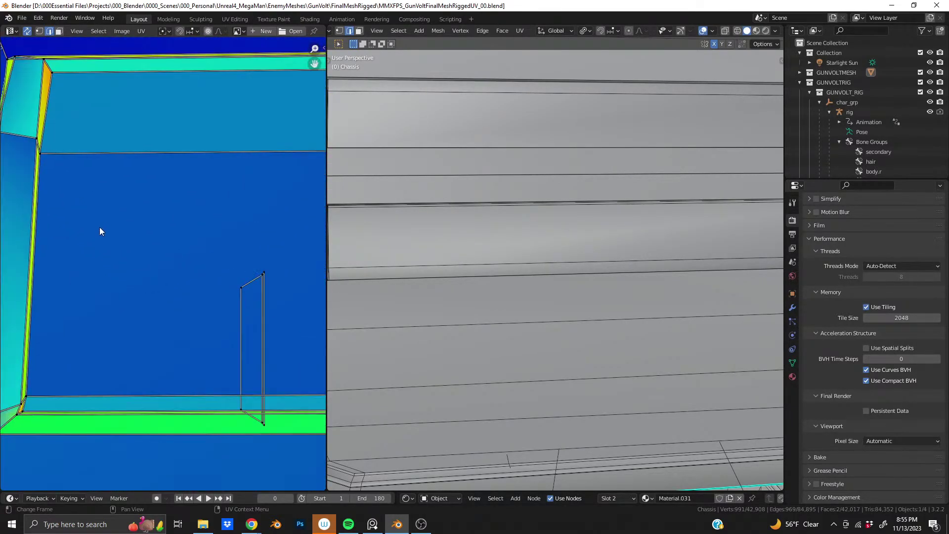
Step: Look over the full UV layout, from the strip islands to the small oval island beside the dome's UVs
scroll(99, 224, "down", 3)
scroll(99, 221, "down", 6)
scroll(174, 302, "up", 6)
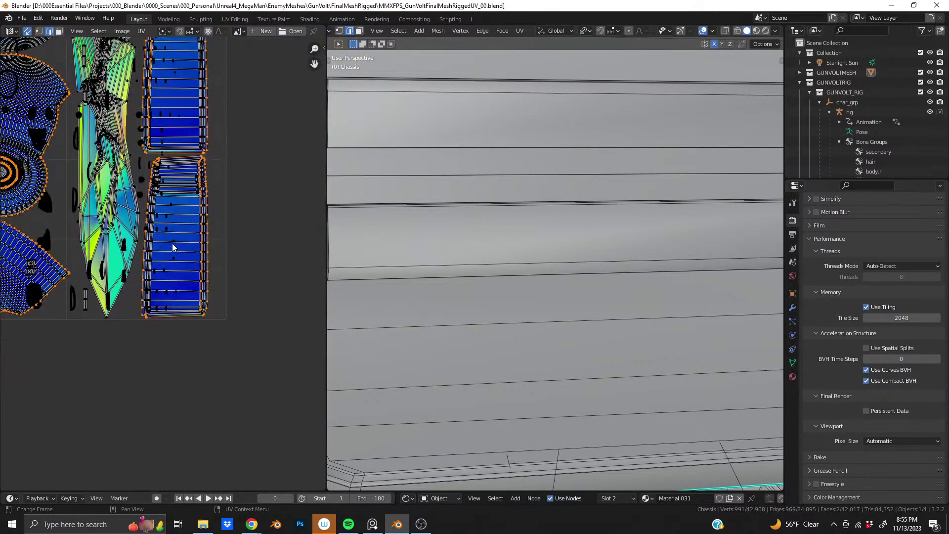
scroll(174, 301, "down", 6)
scroll(108, 293, "up", 4)
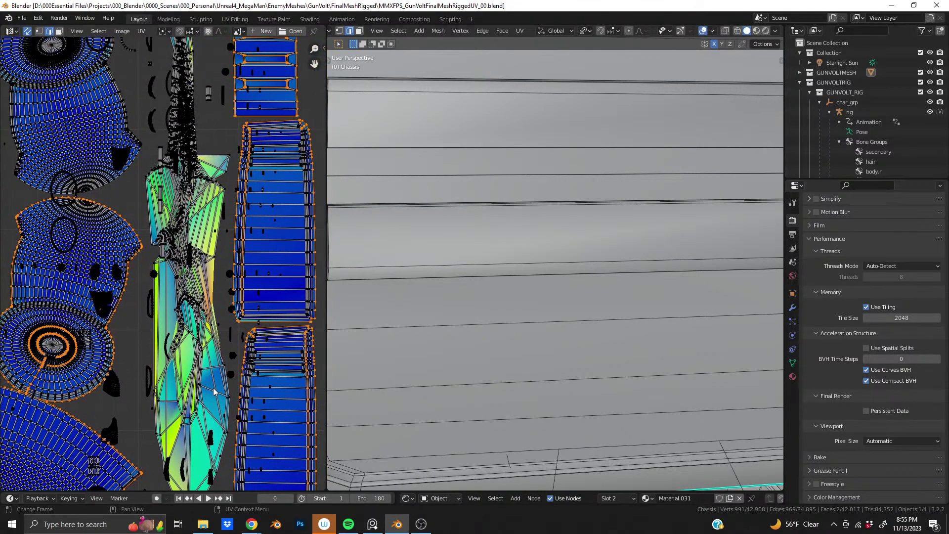
scroll(108, 293, "down", 2)
scroll(128, 302, "down", 4)
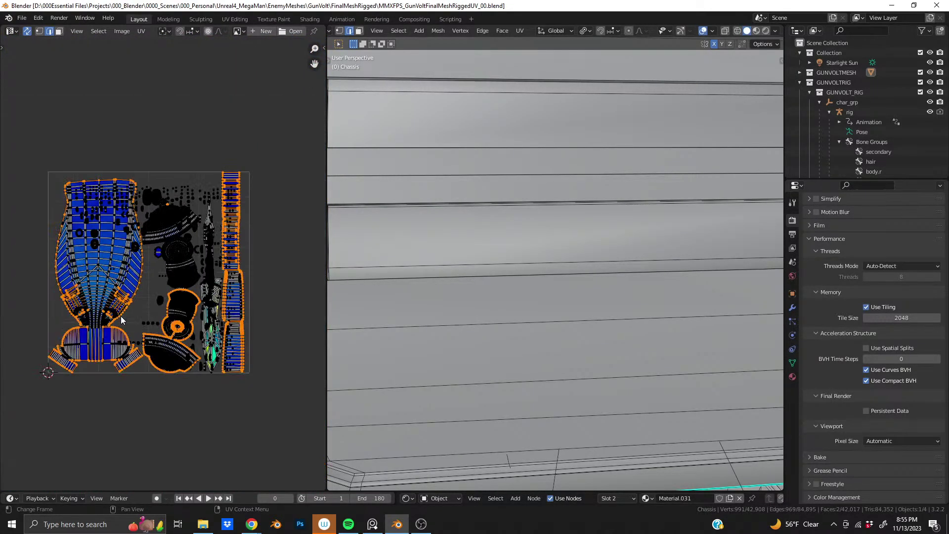
scroll(128, 303, "up", 8)
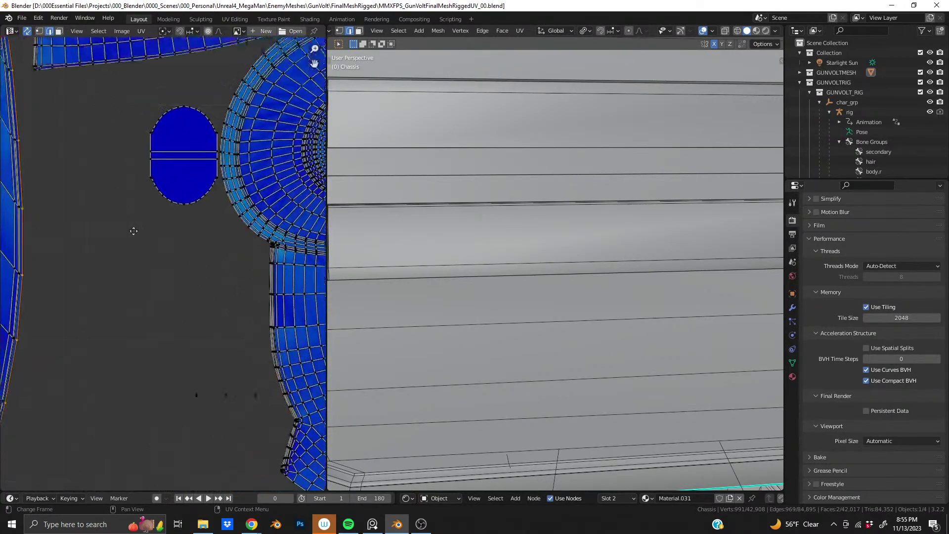
Step: Replace the seam selection with a single edge in the UV layout, review the whole layout and save the file
left_click(152, 313)
scroll(152, 311, "down", 5)
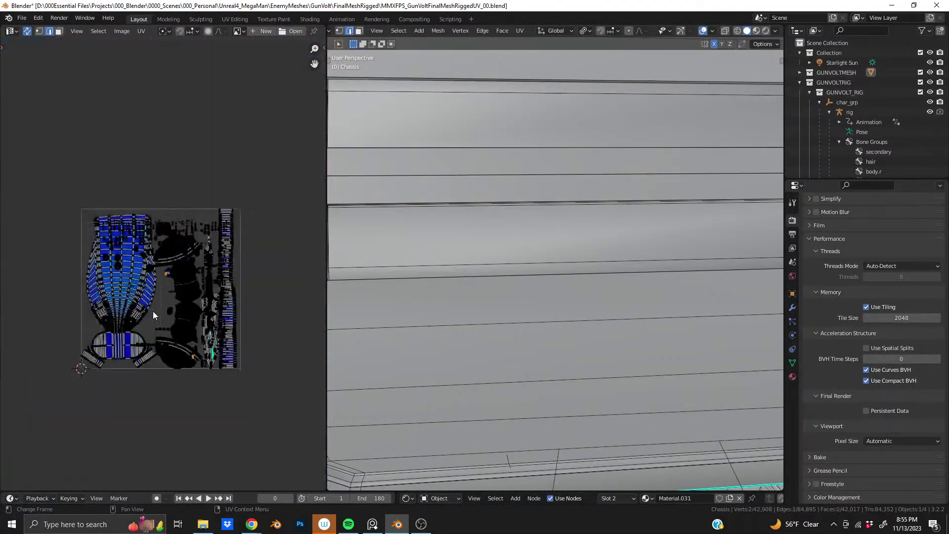
scroll(154, 230, "up", 6)
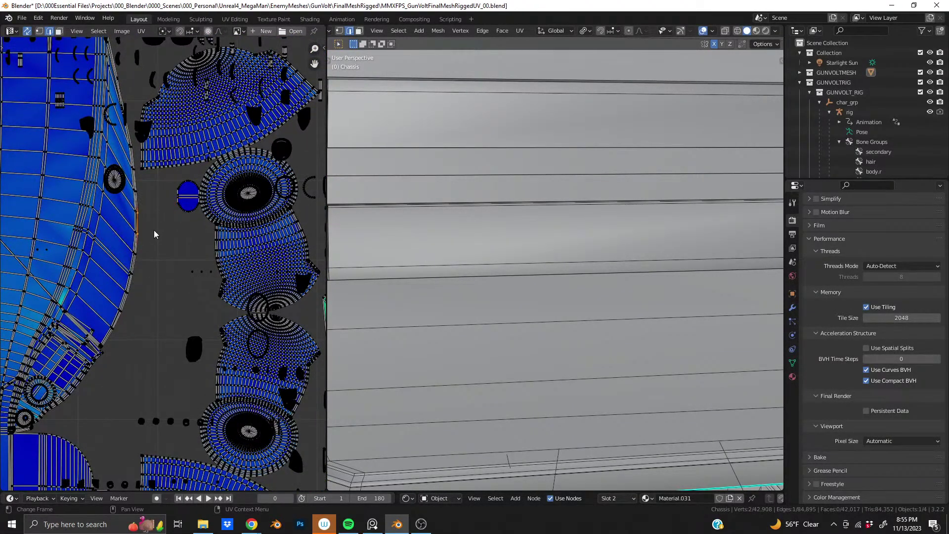
left_click(171, 253)
scroll(187, 250, "down", 7)
scroll(185, 256, "up", 7)
scroll(183, 253, "down", 5)
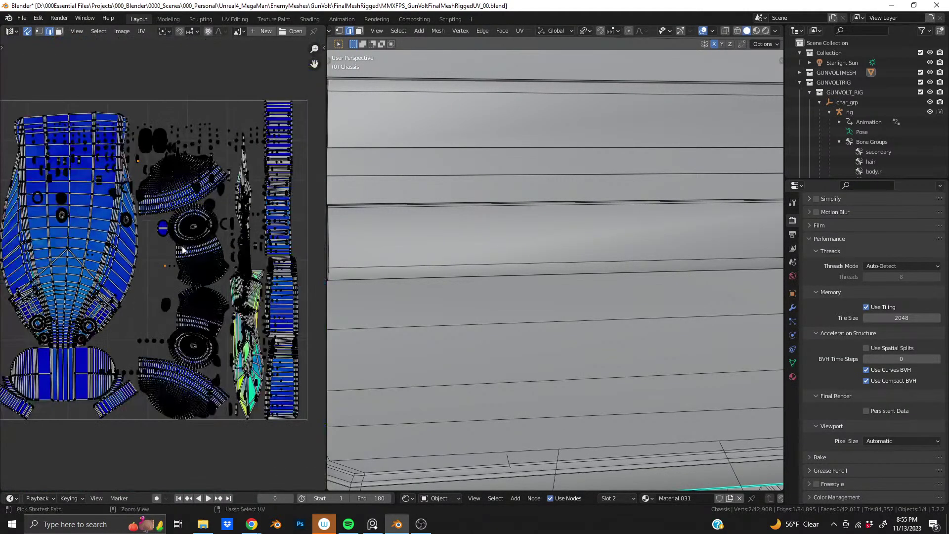
key("ctrl+s")
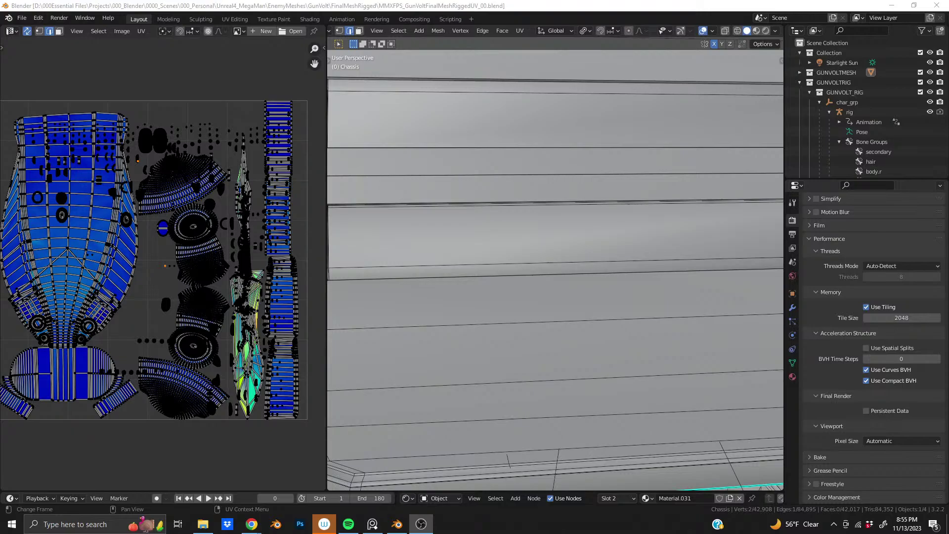
key("alt+Tab")
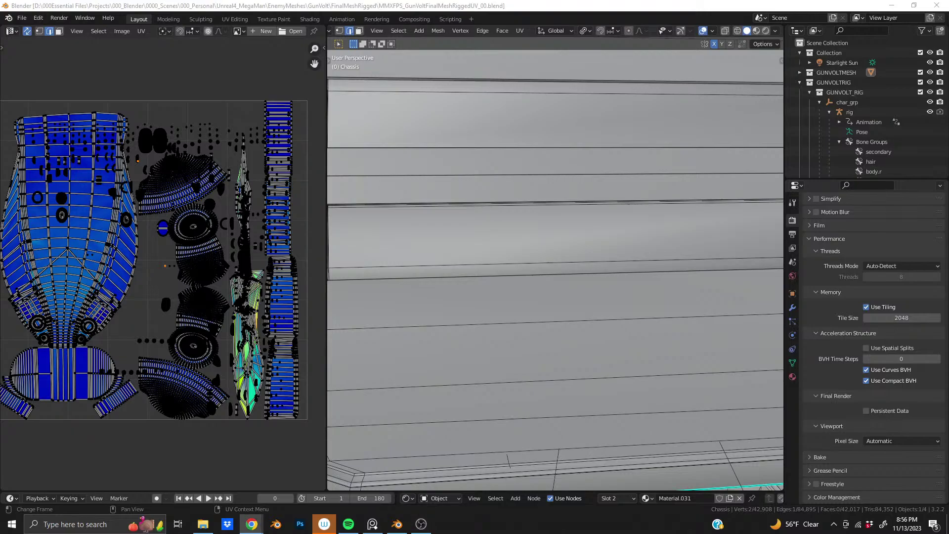
key("alt+Tab")
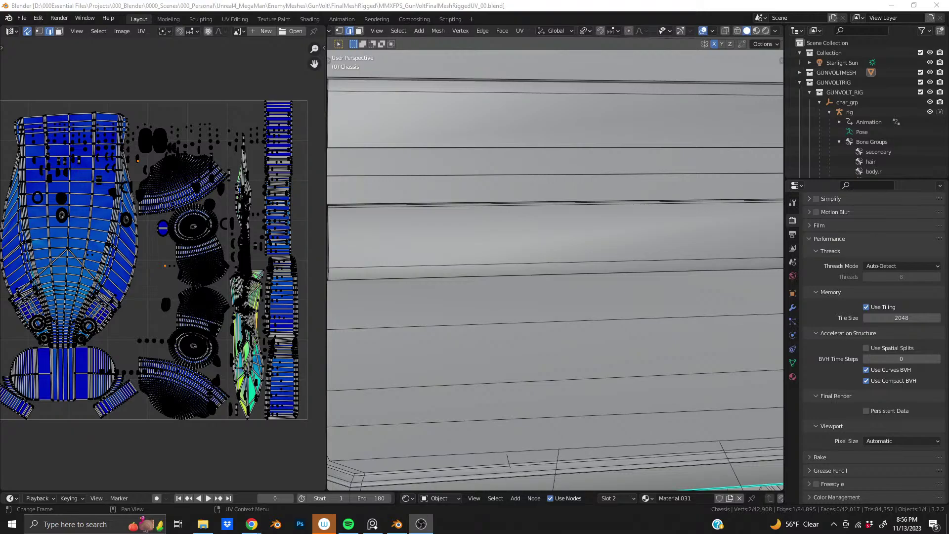